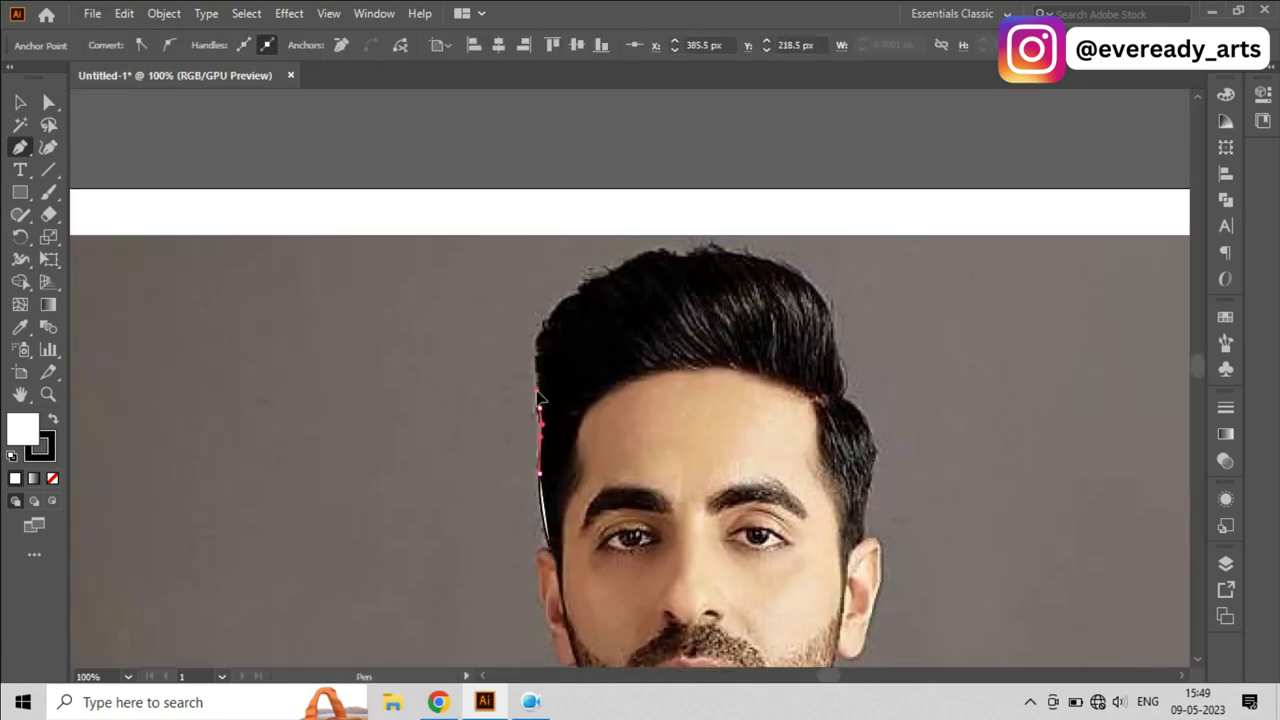
Step: Trace the hair's outer edge from the left side across the top and down to the ear
scroll(540, 360, "up", 3)
left_click(540, 395)
left_click_drag(578, 362, 648, 358)
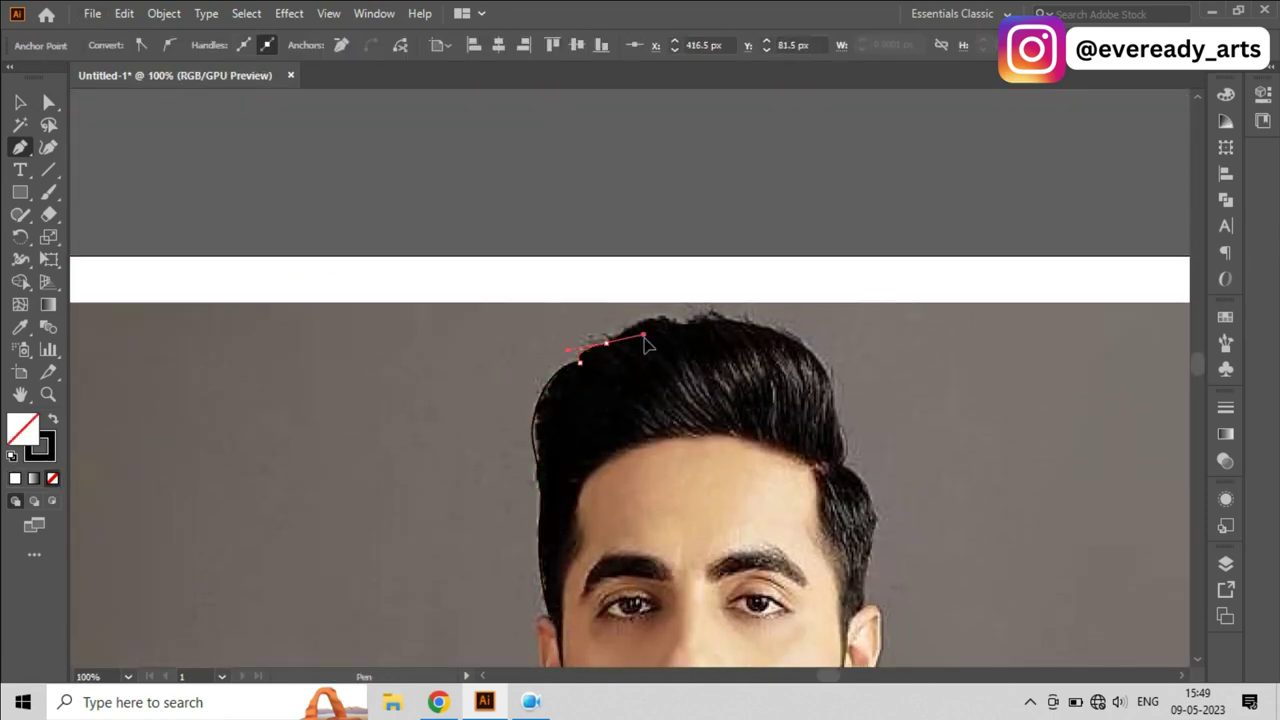
left_click(737, 325)
left_click(800, 335)
left_click(829, 343)
scroll(886, 337, "down", 3)
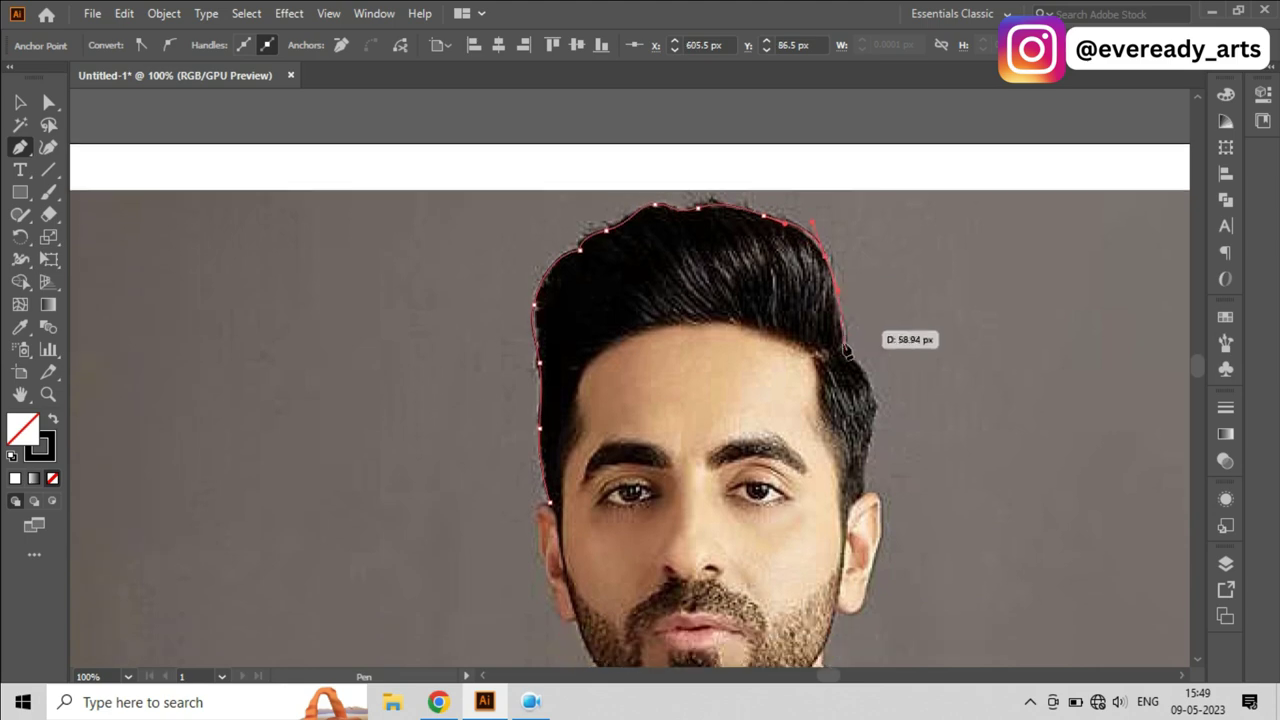
left_click(840, 332)
left_click(821, 320)
left_click(820, 376)
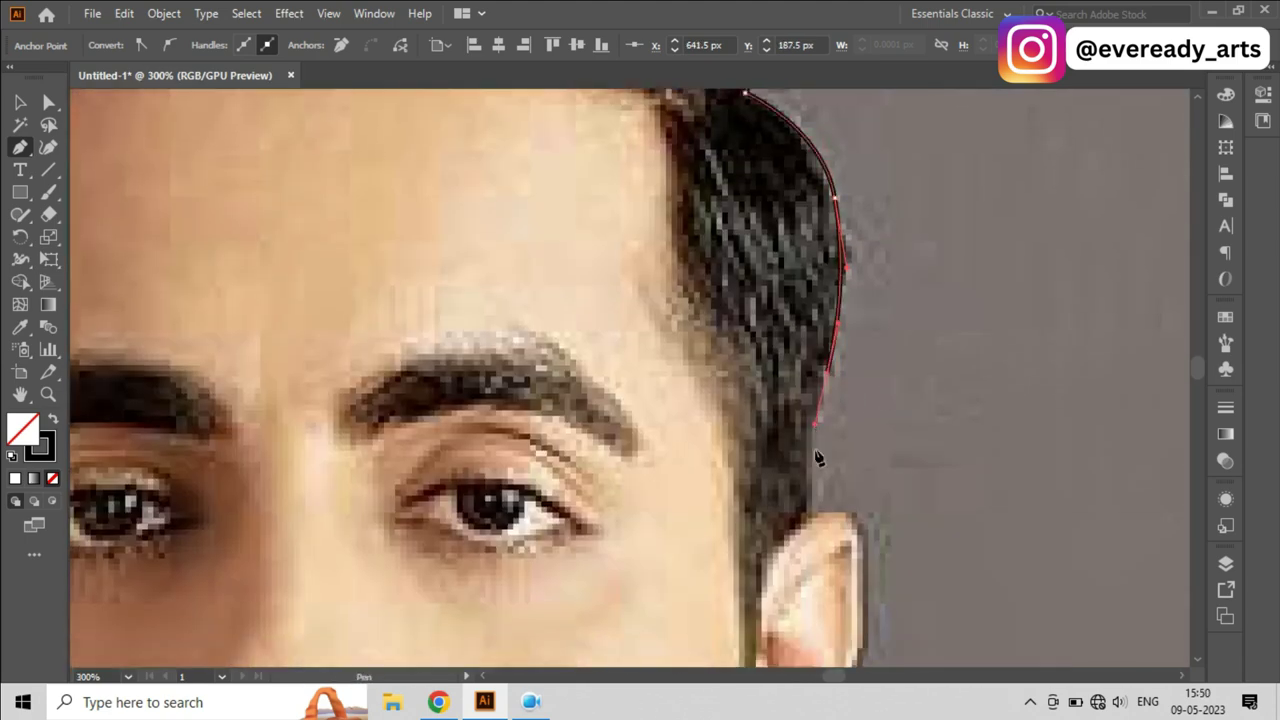
left_click(800, 433)
scroll(787, 497, "up", 2)
scroll(809, 400, "down", 1)
scroll(794, 434, "down", 2)
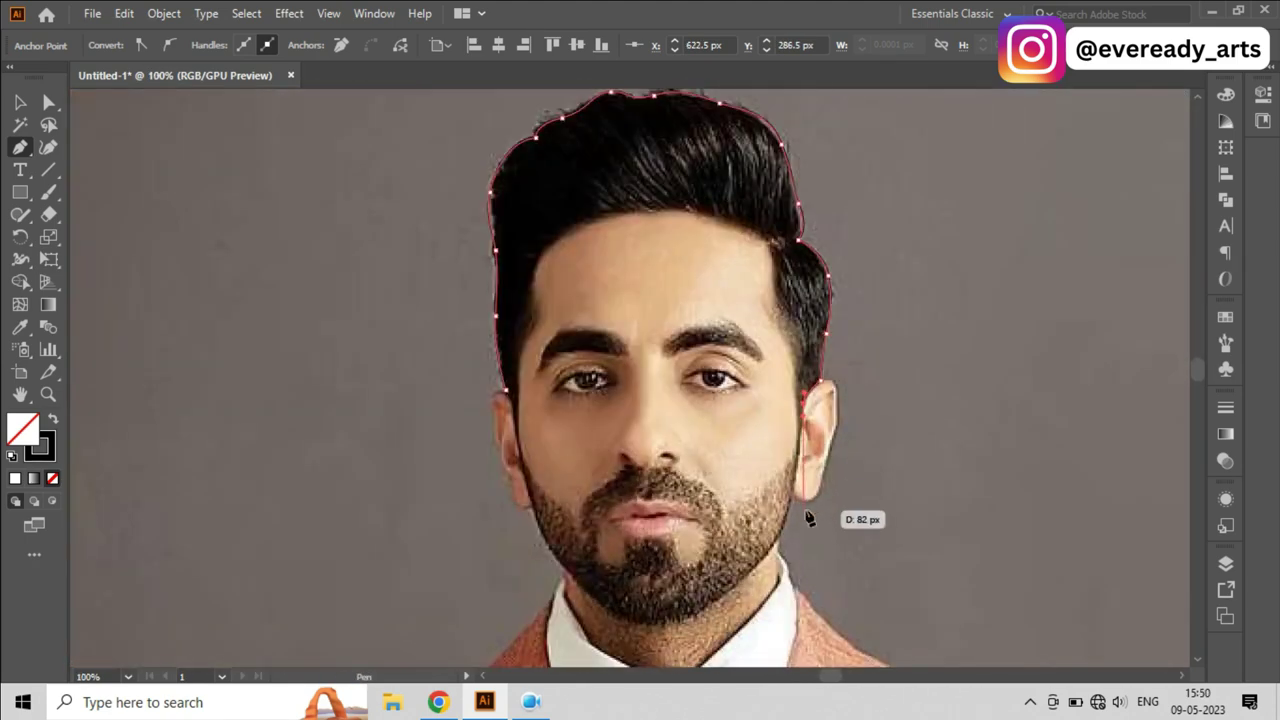
scroll(809, 517, "up", 2)
left_click(802, 345)
scroll(800, 395, "up", 3)
scroll(723, 317, "down", 2)
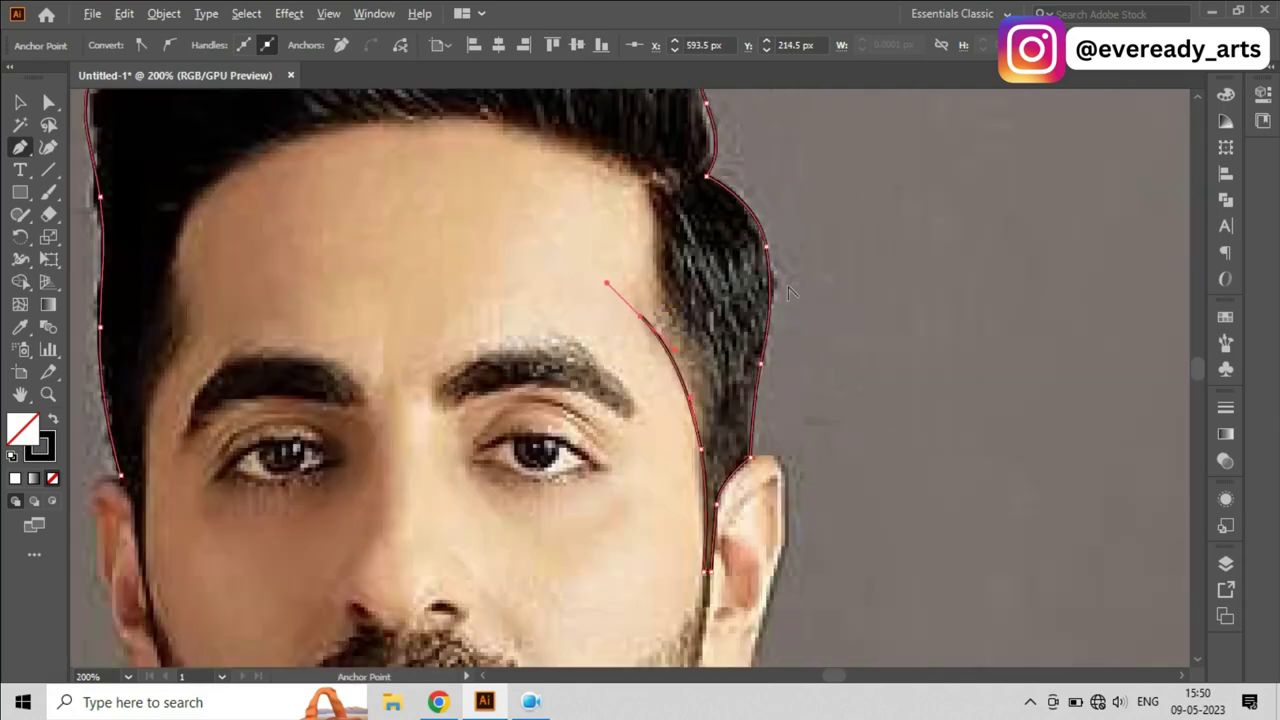
scroll(642, 302, "down", 1)
scroll(660, 285, "up", 2)
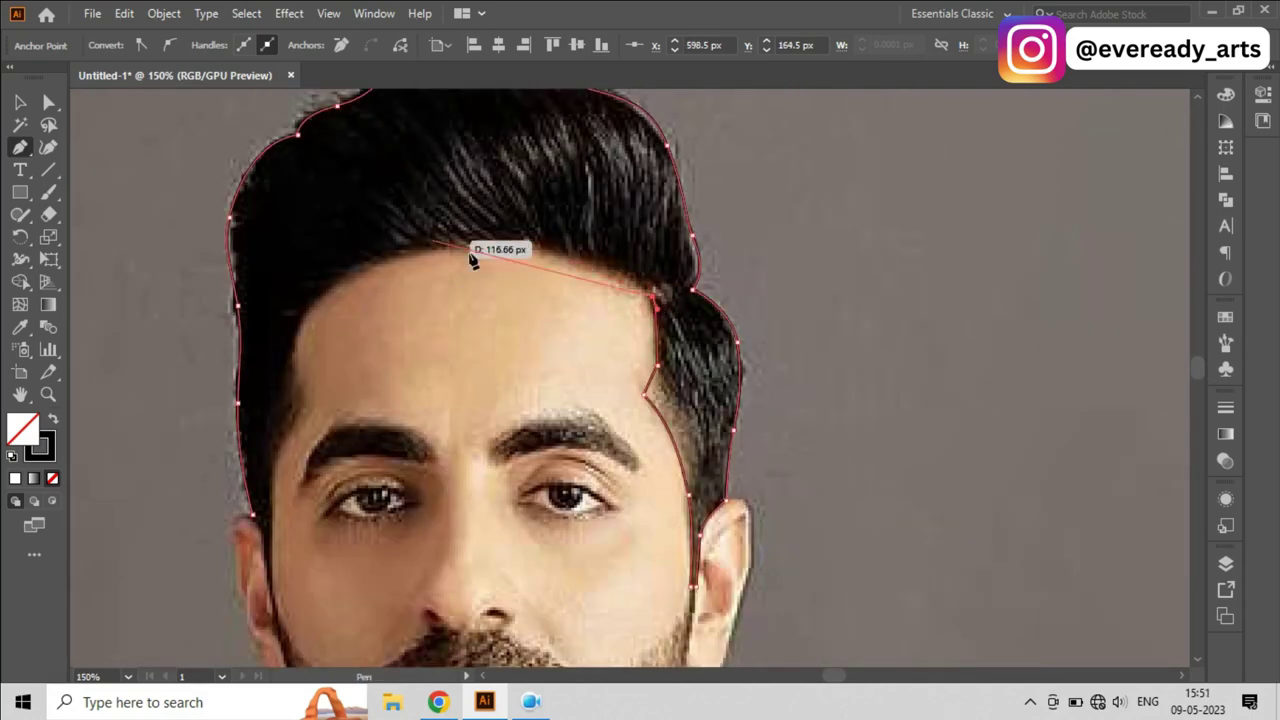
Step: Continue the hair outline along the forehead hairline
left_click(652, 290)
left_click(628, 273)
left_click(603, 264)
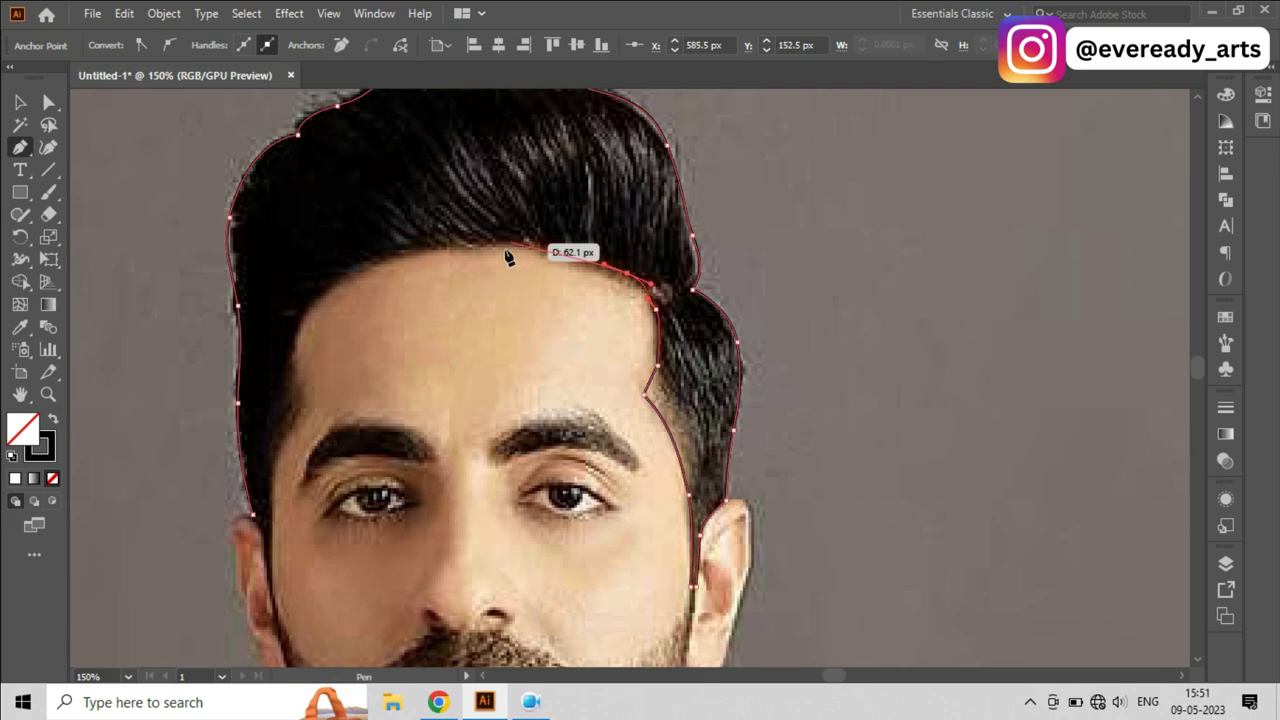
left_click(548, 256)
left_click(486, 250)
scroll(729, 371, "up", 3)
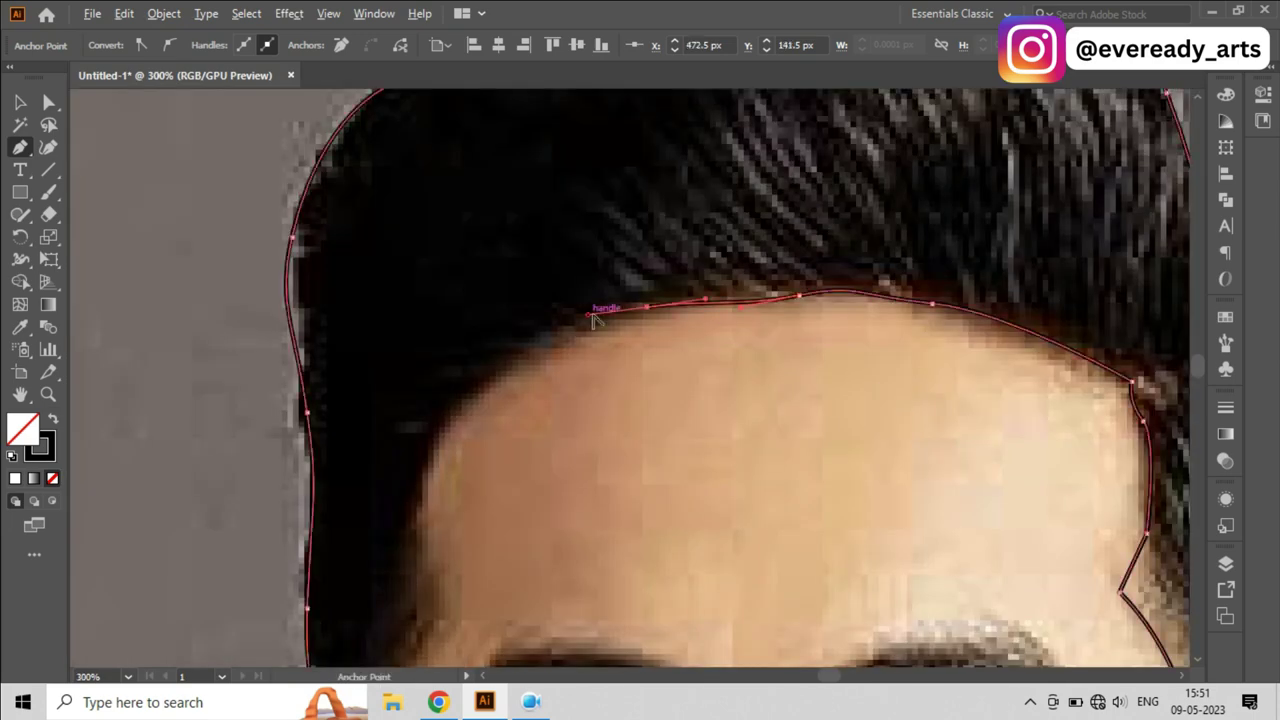
scroll(600, 300, "down", 2)
left_click(522, 310)
left_click(502, 330)
Step: Trace down the left temple to the cheek and close the outline at its start
left_click(474, 410)
scroll(476, 420, "down", 2)
left_click(487, 423)
left_click(453, 397)
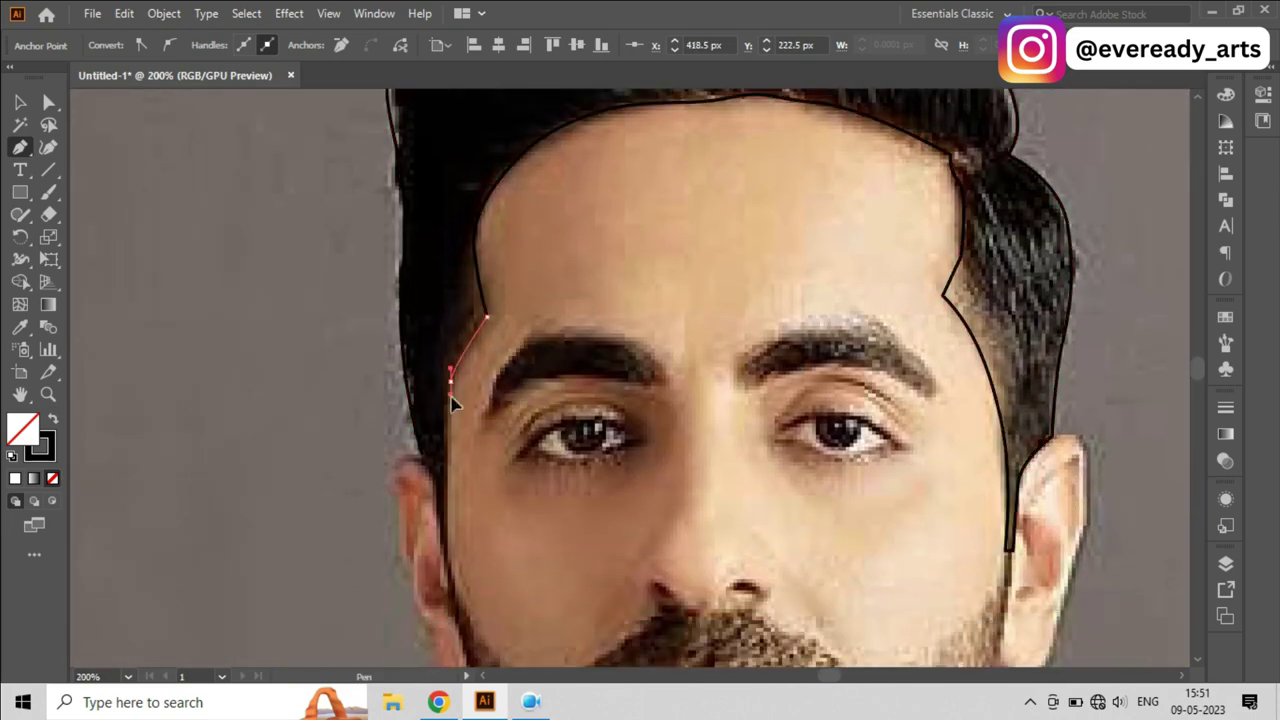
left_click(448, 405)
scroll(448, 405, "down", 3)
scroll(442, 436, "down", 1)
left_click(443, 398)
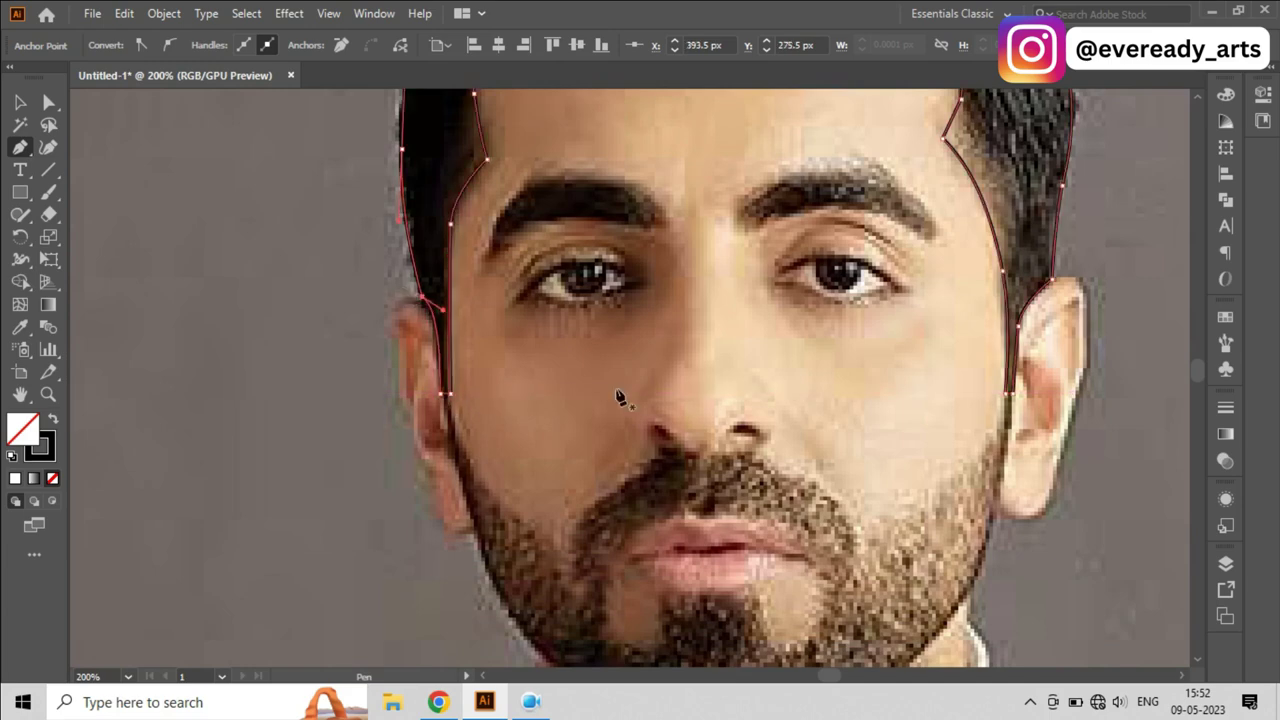
scroll(930, 428, "down", 2)
left_click(858, 400)
scroll(829, 437, "up", 1)
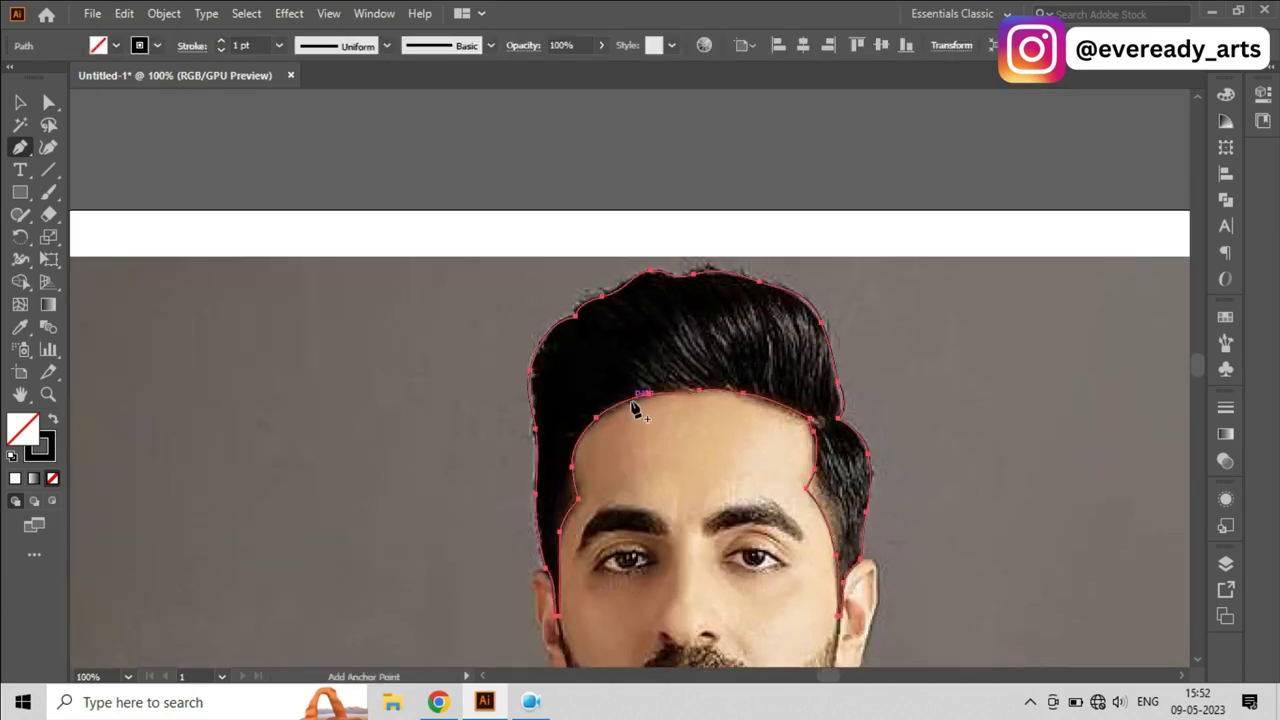
scroll(634, 406, "up", 1)
Step: Draw and close a dividing path beside the right ear
left_click(890, 470)
scroll(990, 476, "down", 3)
left_click_drag(985, 515, 937, 466)
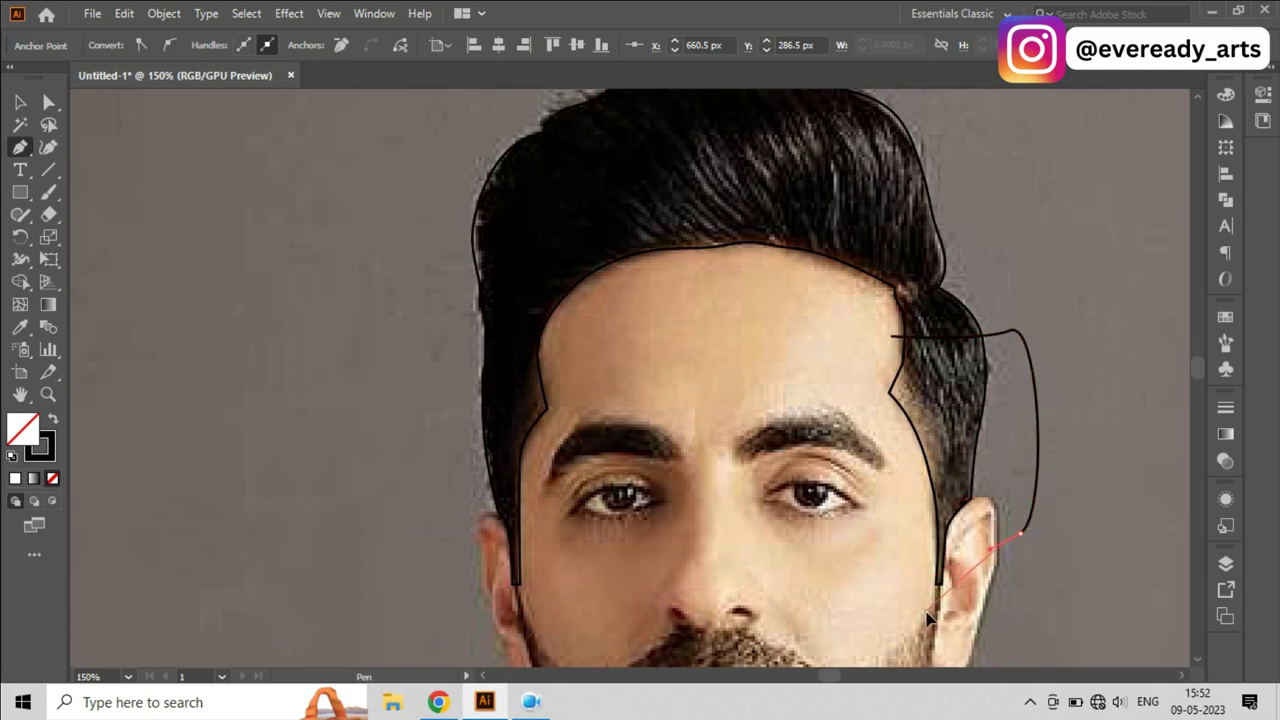
left_click(890, 337)
scroll(860, 340, "up", 3)
Step: Draw a path curving along the hair top and bending down toward the temple
left_click(684, 280)
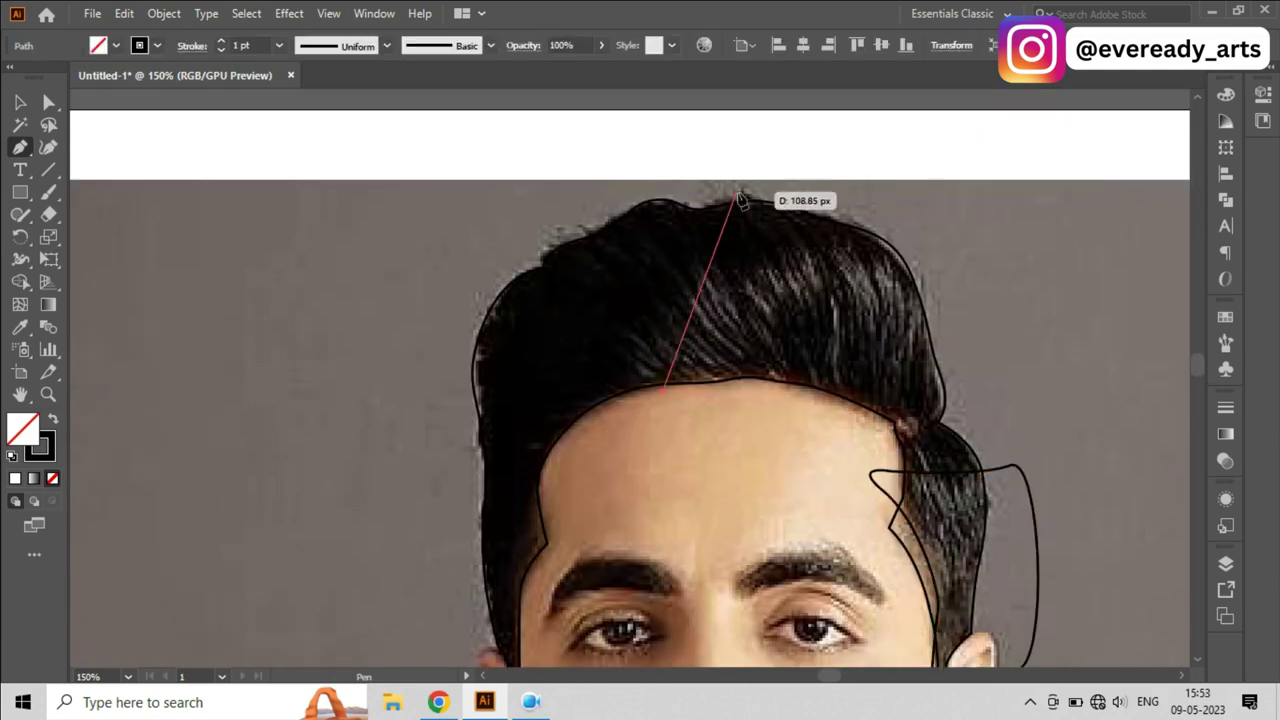
left_click(692, 262)
left_click(714, 259)
left_click(737, 257)
left_click_drag(786, 251, 914, 251)
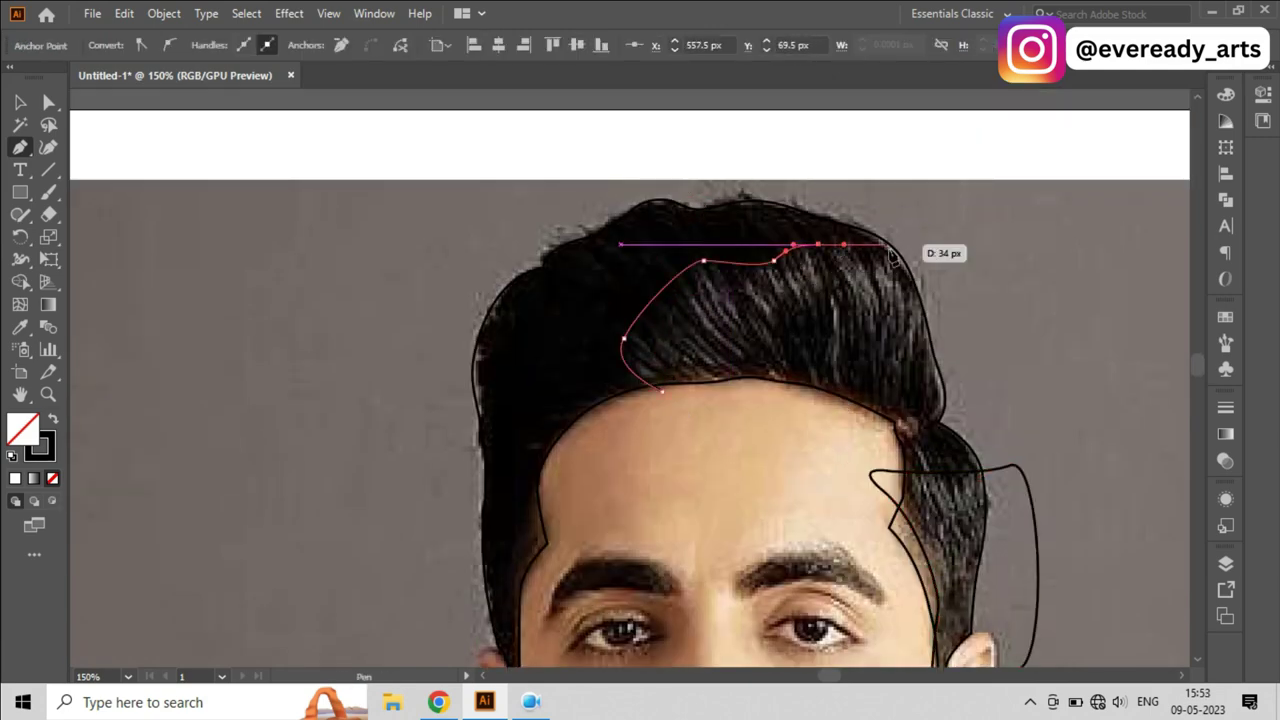
left_click_drag(895, 426, 822, 440)
Step: Select all and delete the leftover region beside the ear with Shape Builder
key("shift+m")
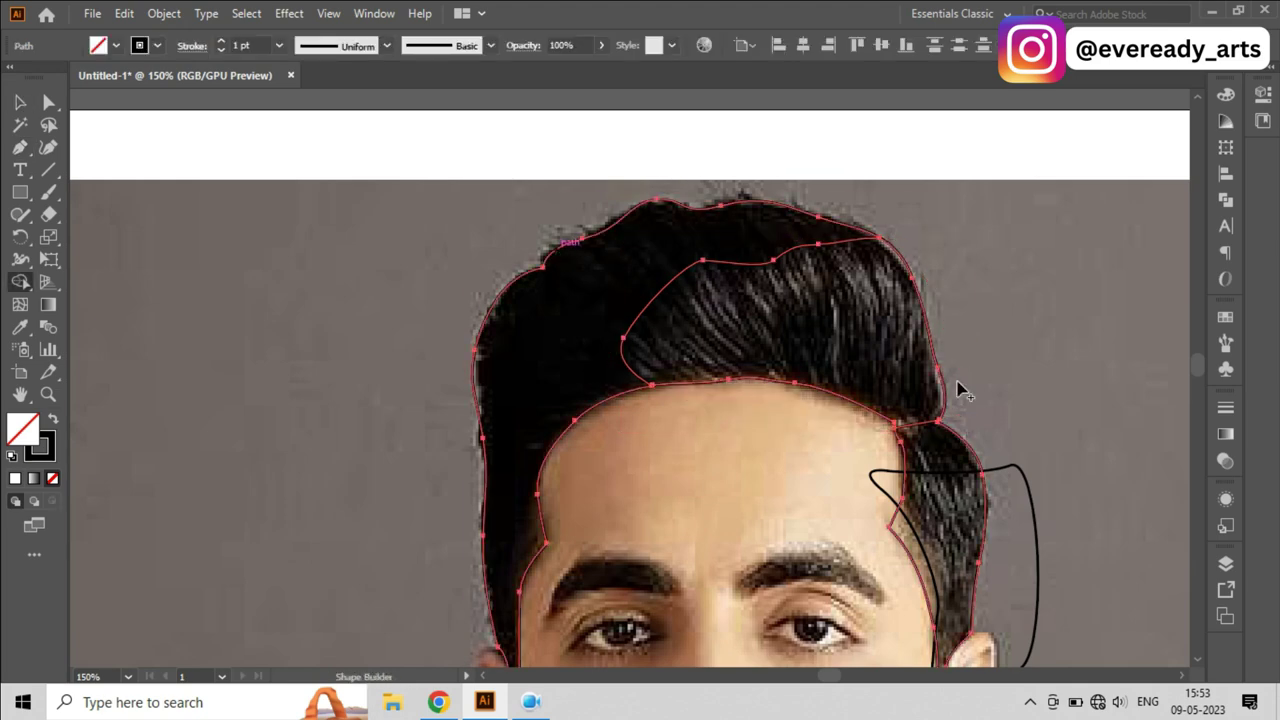
key("ctrl+a")
scroll(894, 486, "down", 4)
left_click(935, 530, "alt")
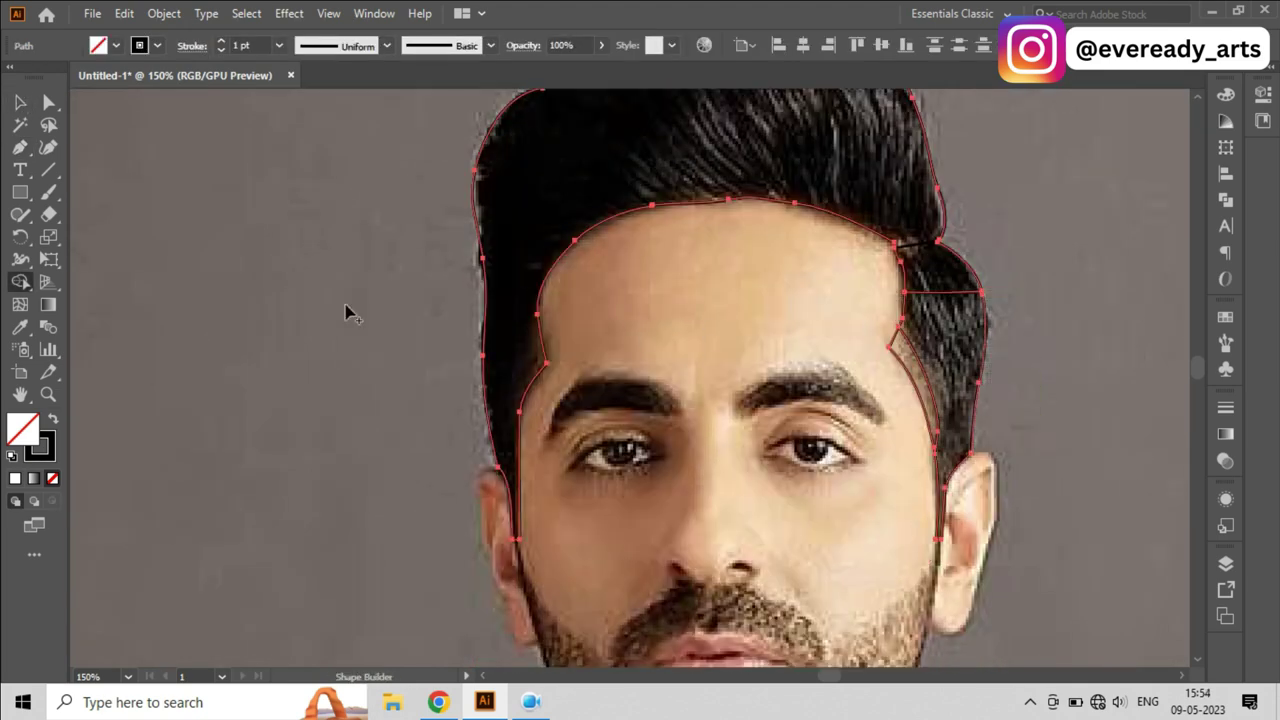
key("v")
key("ctrl+shift+a")
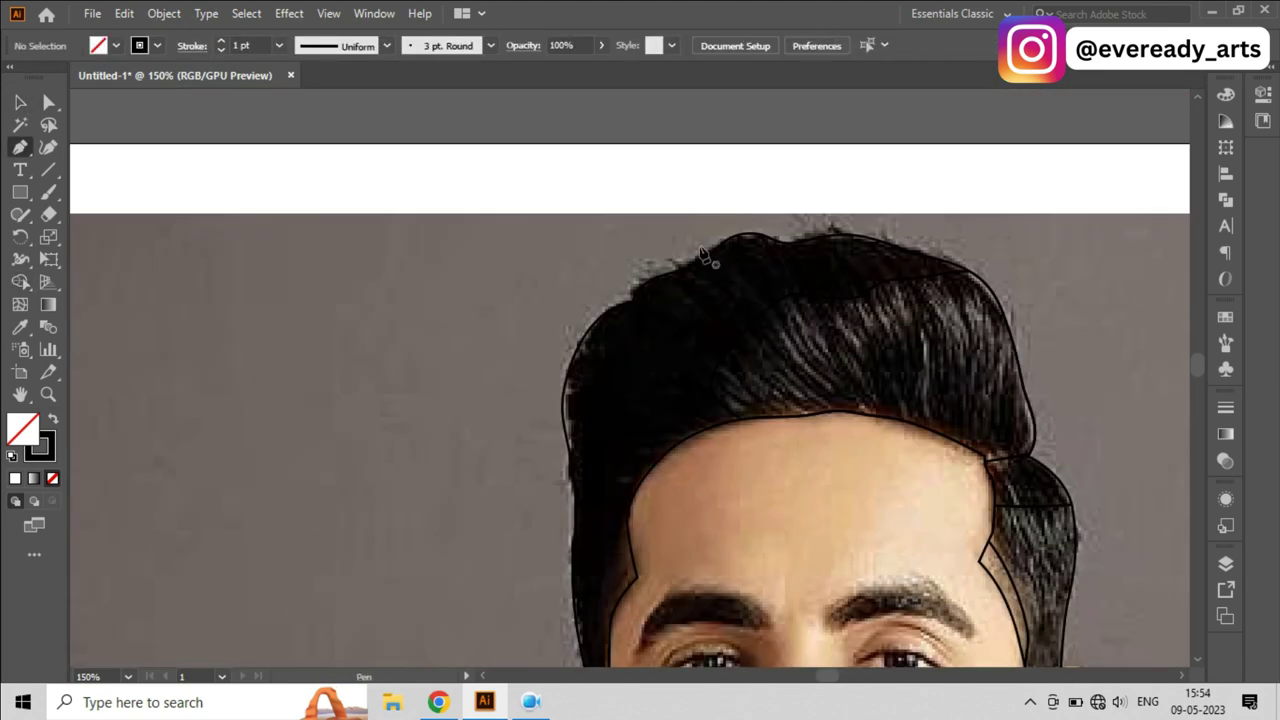
scroll(707, 256, "down", 3)
Step: Draw a strand line down the hair's right side, past the ear
left_click(1022, 242)
left_click(1058, 348)
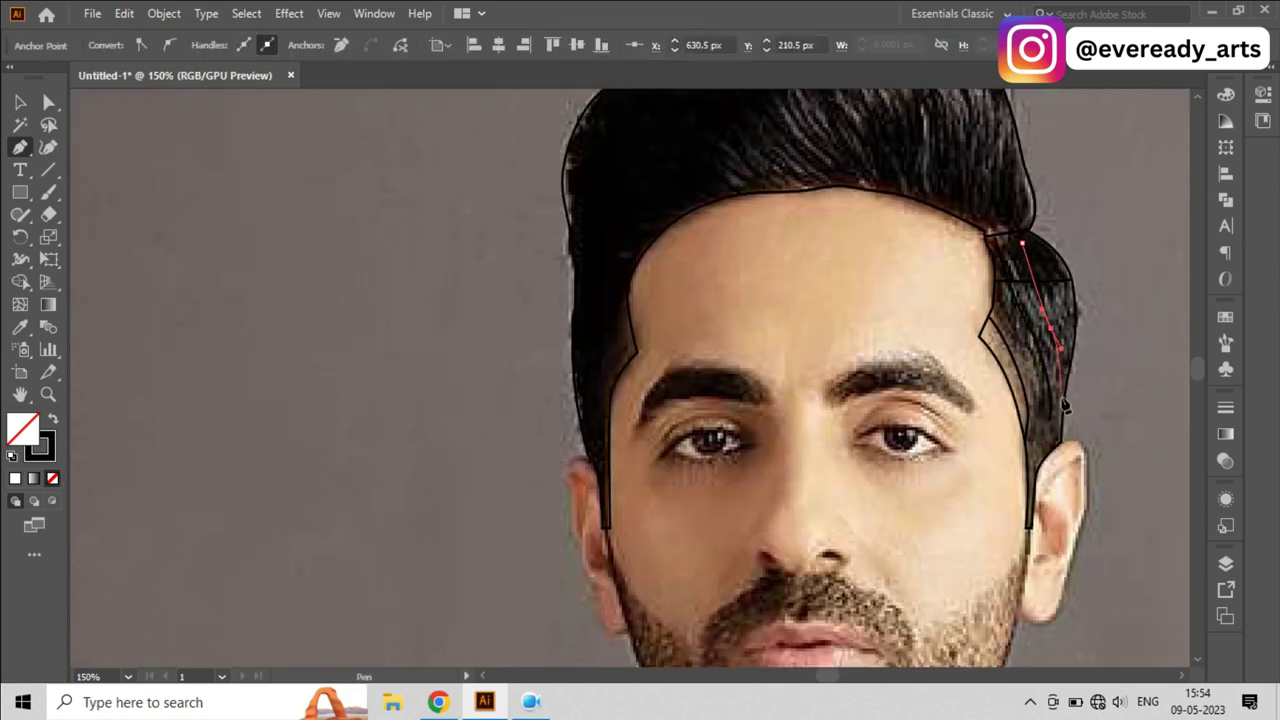
left_click(1038, 472)
key("c")
scroll(985, 375, "up", 4)
Step: Draw a curved strand up to the hair top, then marquee-select the strands
left_click(950, 400)
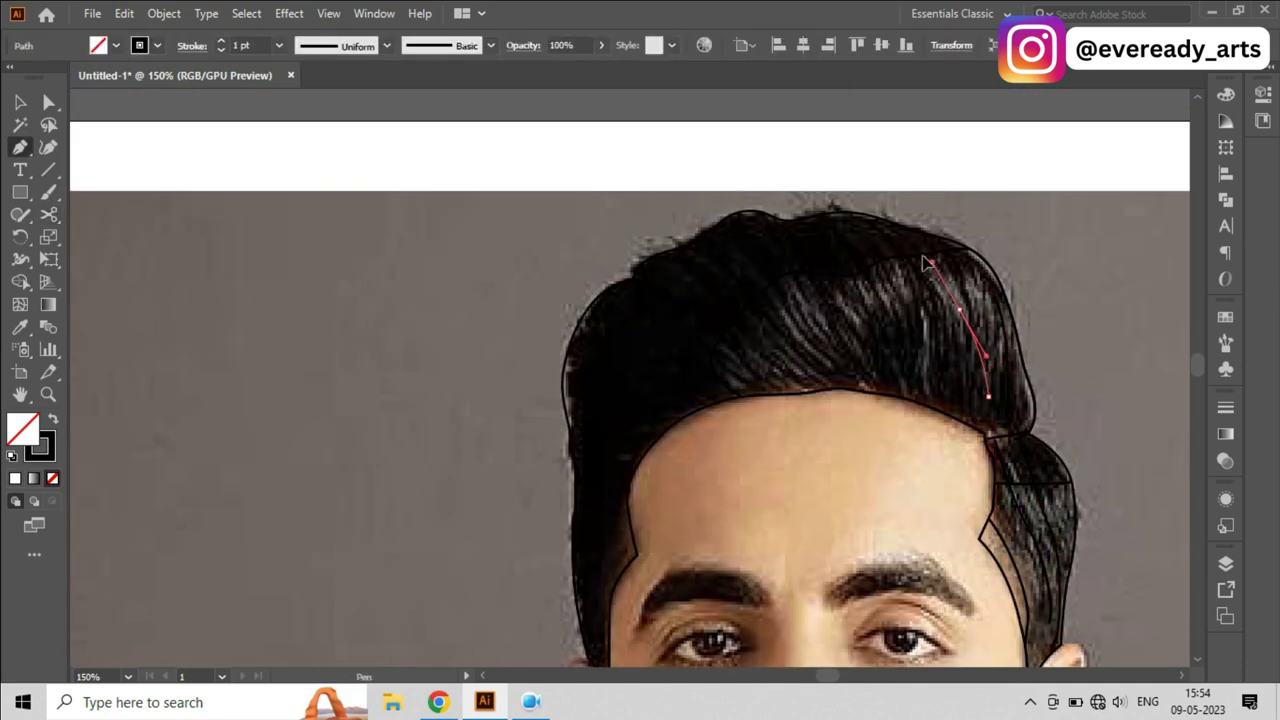
left_click_drag(800, 222, 797, 158)
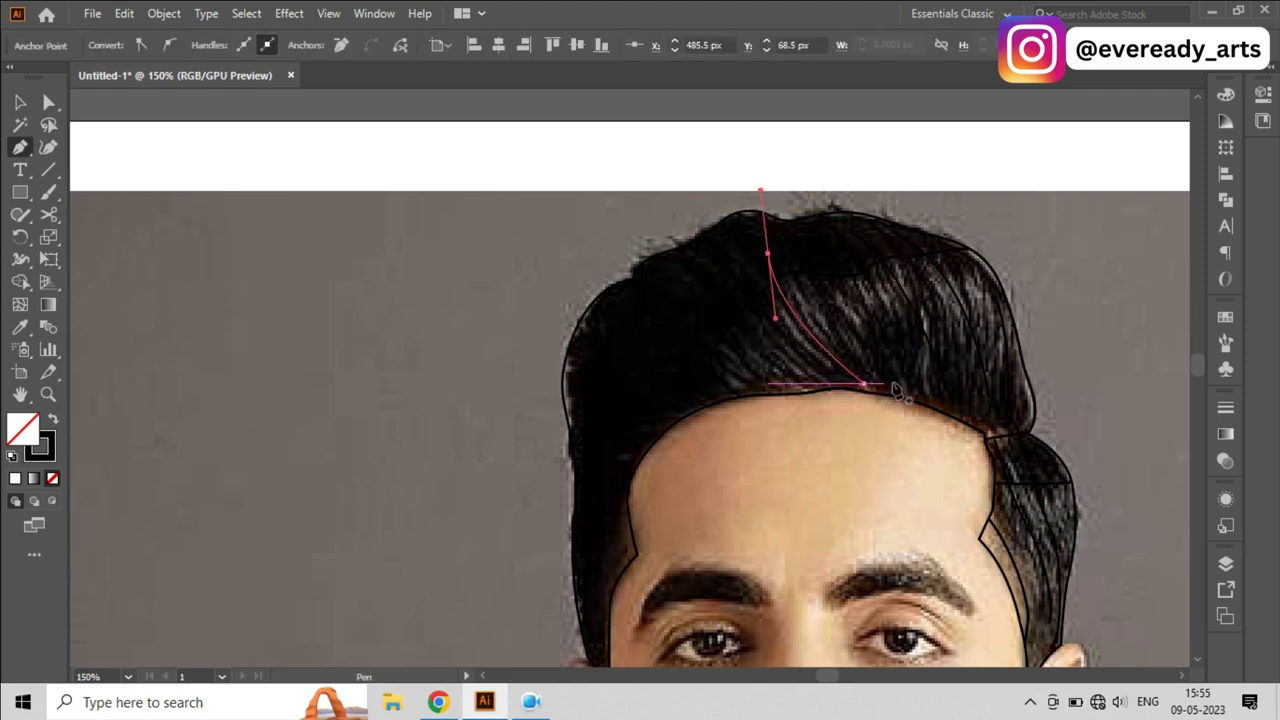
scroll(717, 205, "down", 2)
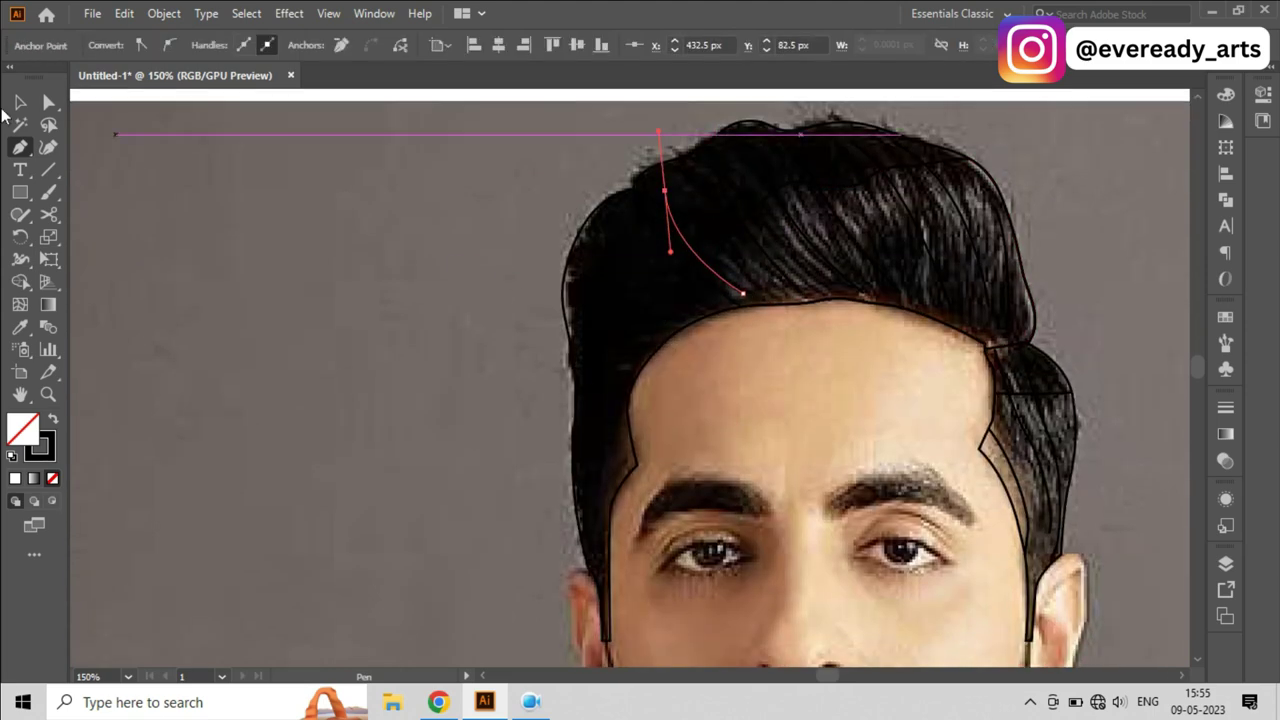
left_click(20, 102)
mouse_move(650, 150)
left_mouse_down()
mouse_move(938, 253)
mouse_move(1006, 229)
left_mouse_up()
Step: Give the selected strands a tapered width profile and a 5 pt stroke
scroll(1006, 229, "up", 1)
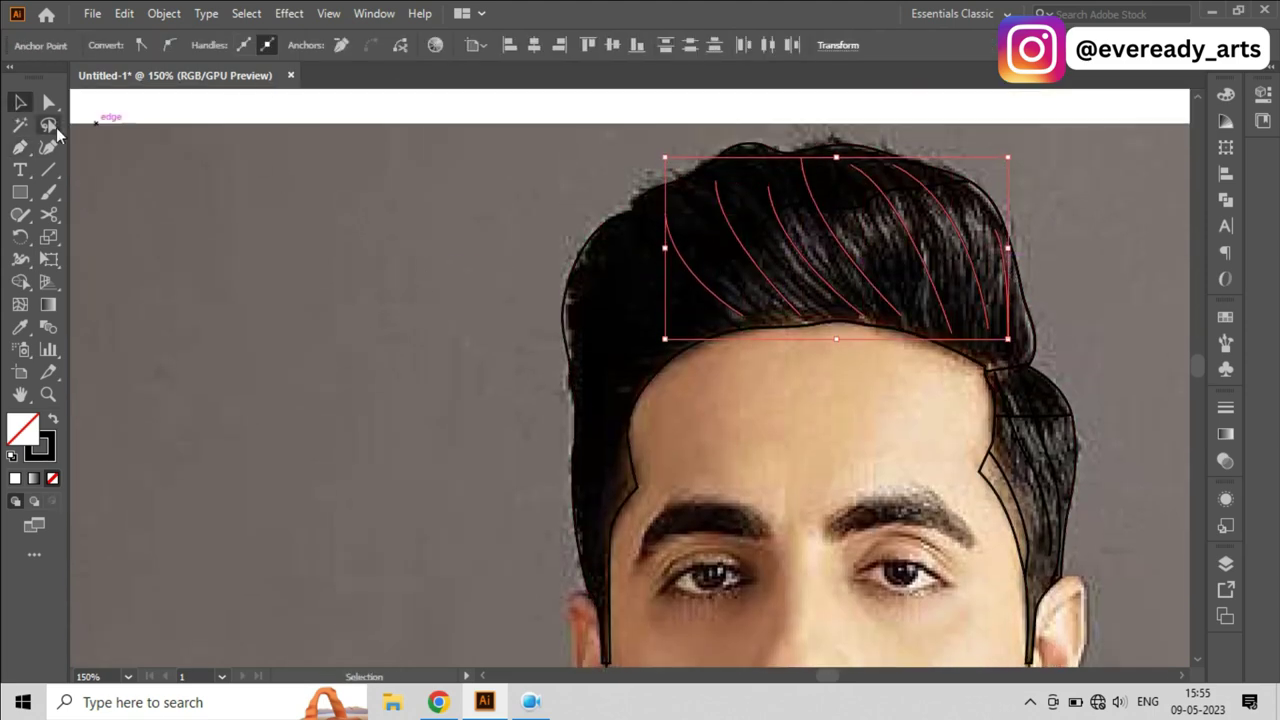
left_click(20, 102)
left_click(386, 45)
left_click(337, 228)
double_click(242, 45)
type("5")
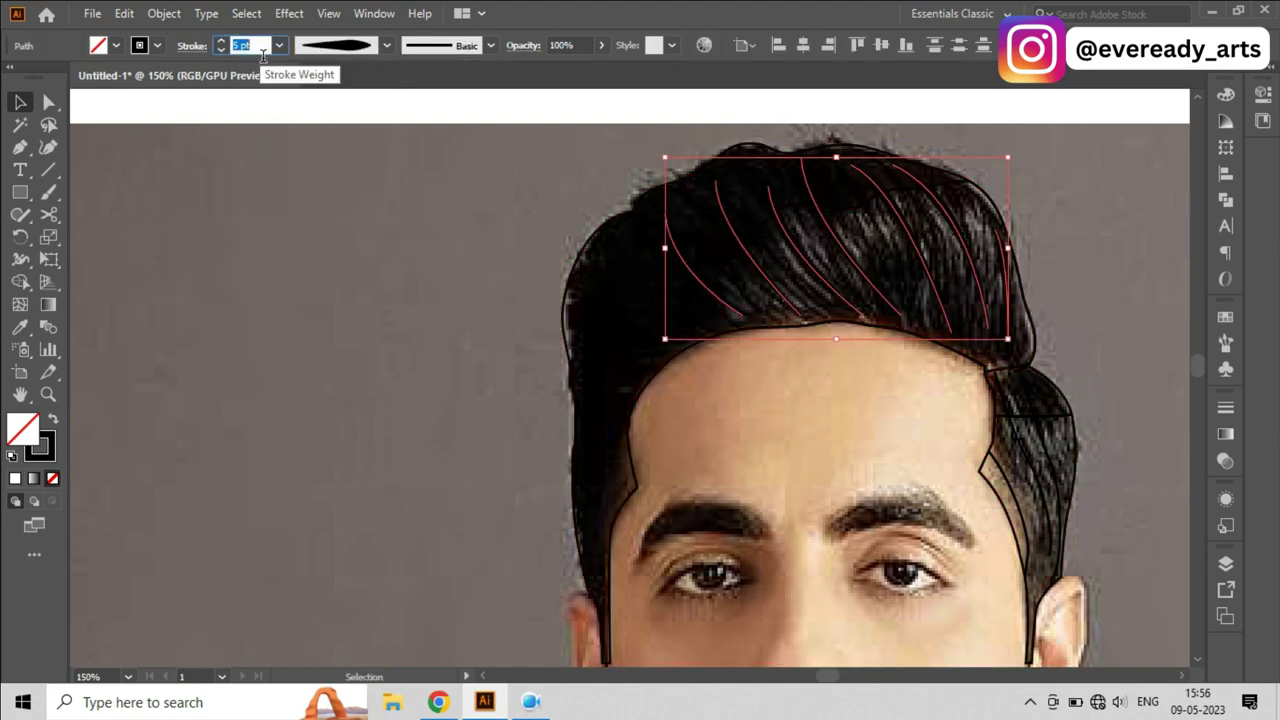
key("Return")
left_click(590, 230)
Step: Fill the hair outline white and reselect the top strands
double_click(22, 428)
key("Return")
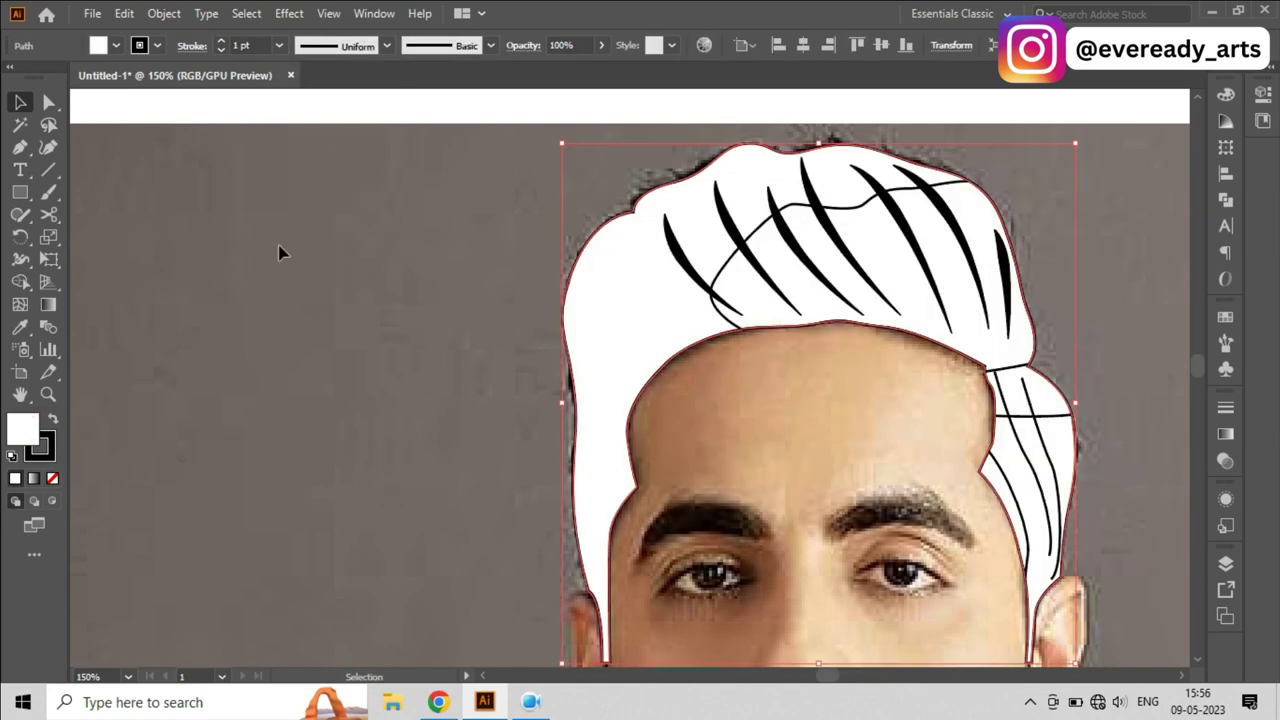
left_click(738, 228)
left_click(880, 240, "shift")
left_click(192, 45)
Step: Rotate the right-side strands slightly and make them 3 pt with a tapered profile
scroll(1048, 390, "down", 3)
left_click(1048, 390)
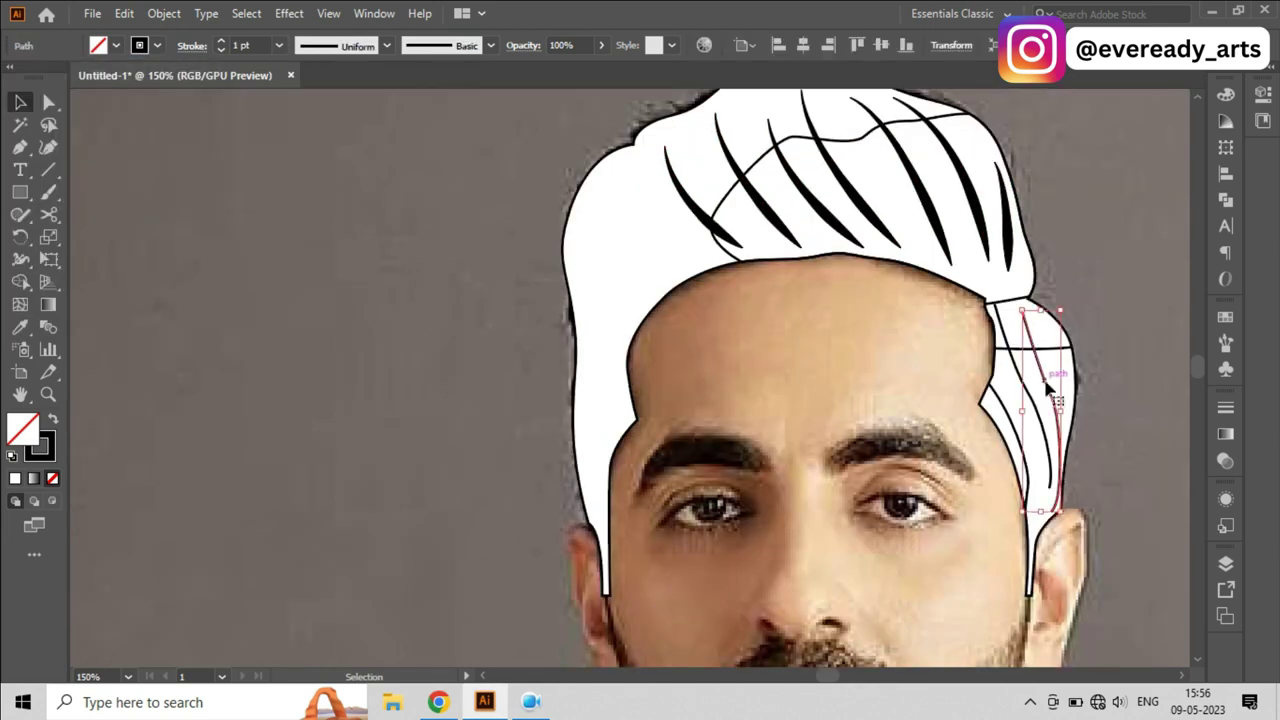
left_click_drag(993, 492, 985, 514)
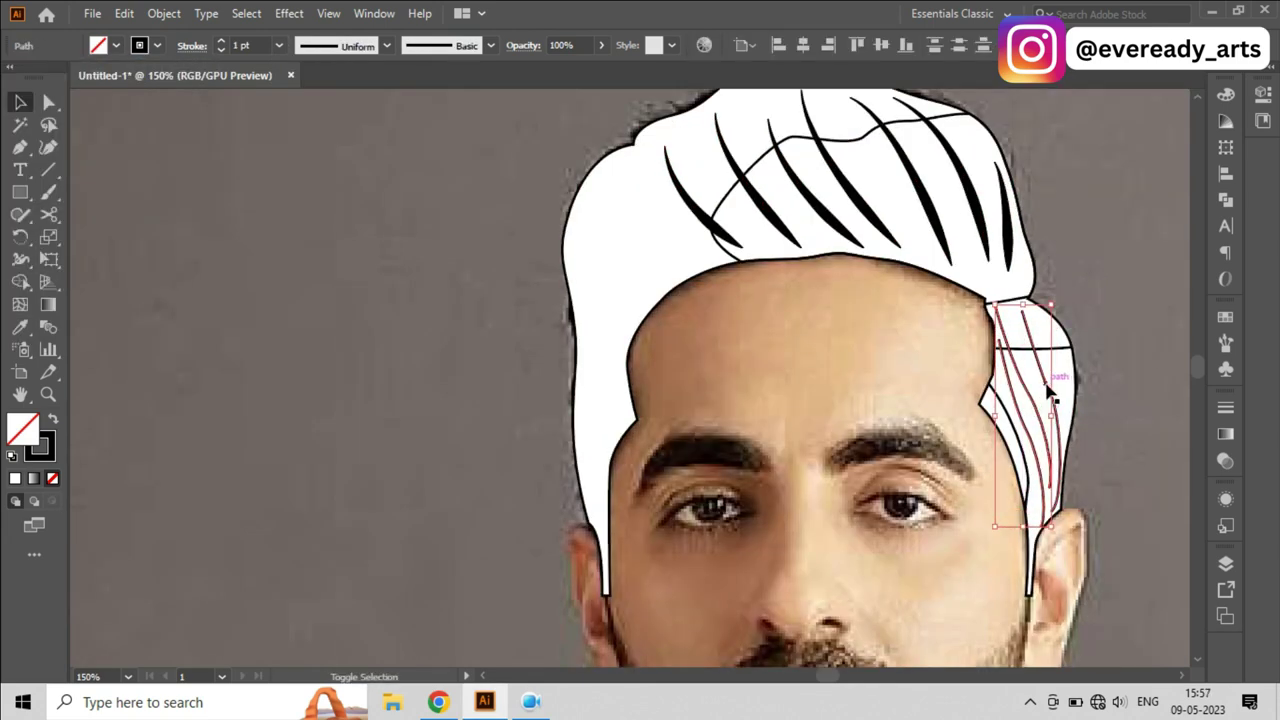
left_click(386, 45)
left_click(325, 191)
left_click(221, 41)
left_click(221, 41)
left_click(386, 45)
left_click(370, 108)
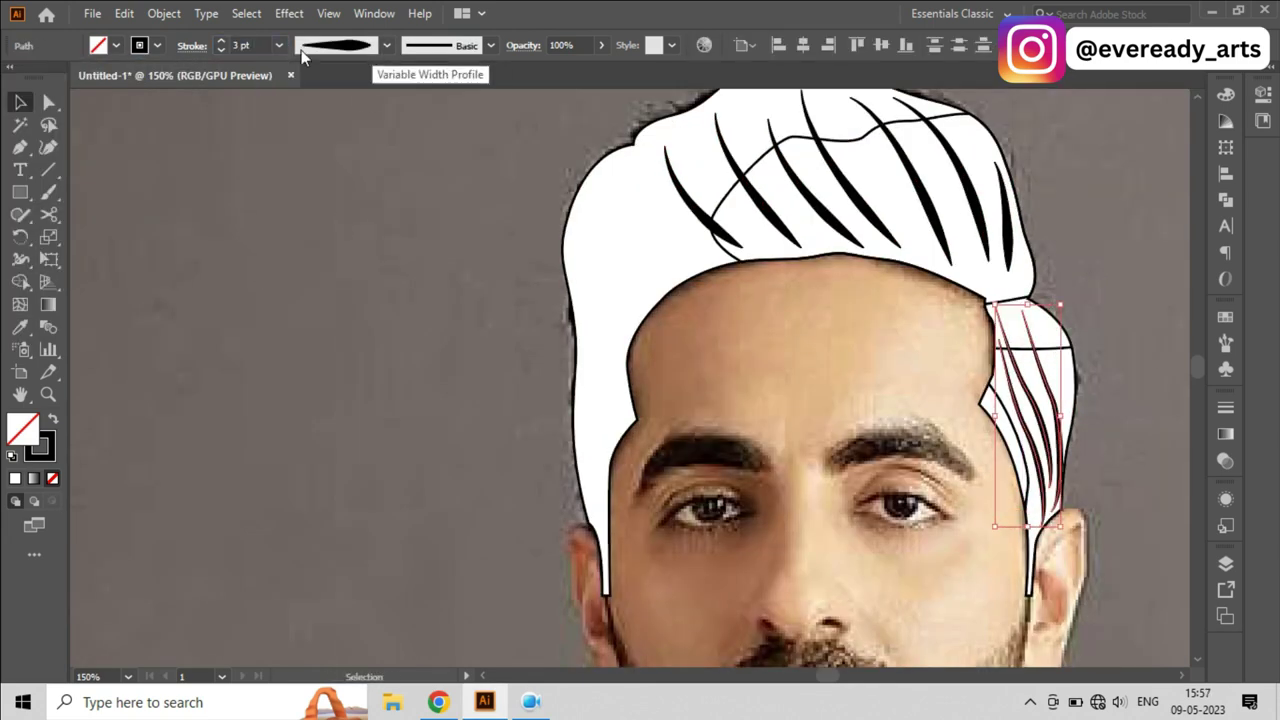
left_click(414, 334)
left_click(657, 288)
scroll(670, 255, "up", 2)
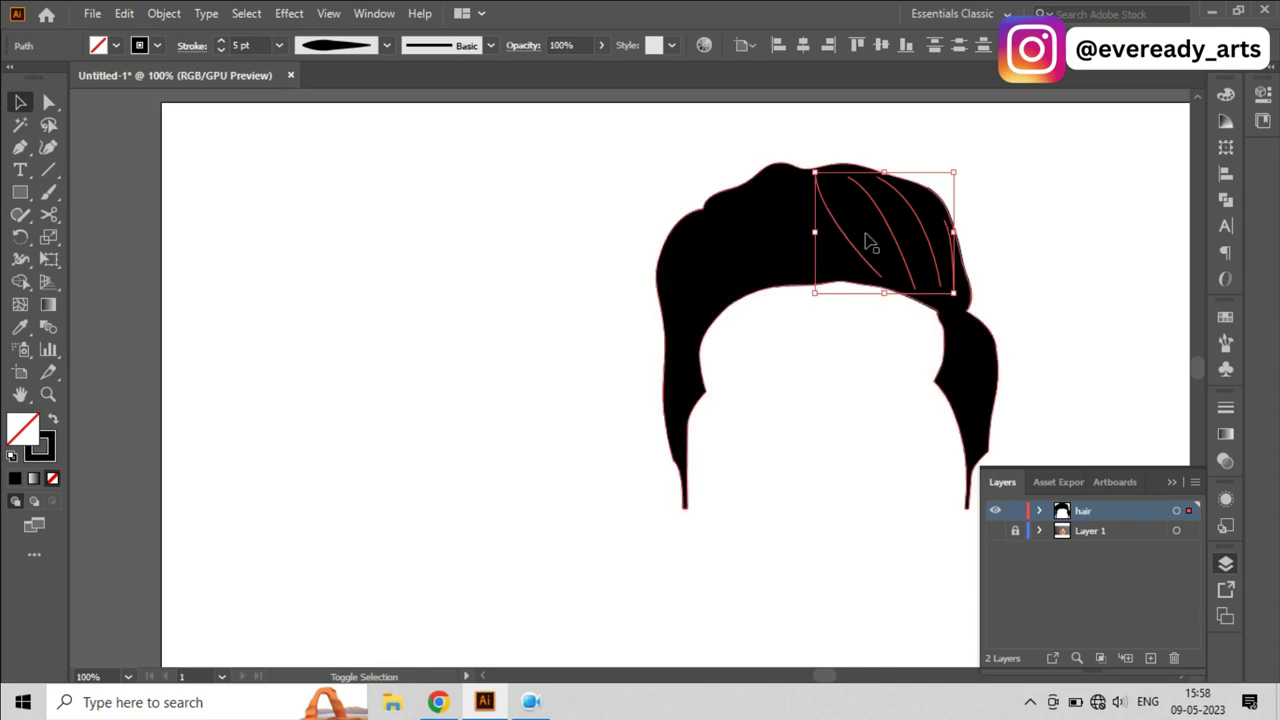
Step: Place a copy of the strands to the left and stroke the top and right-side strands grey
left_click_drag(868, 240, 768, 262)
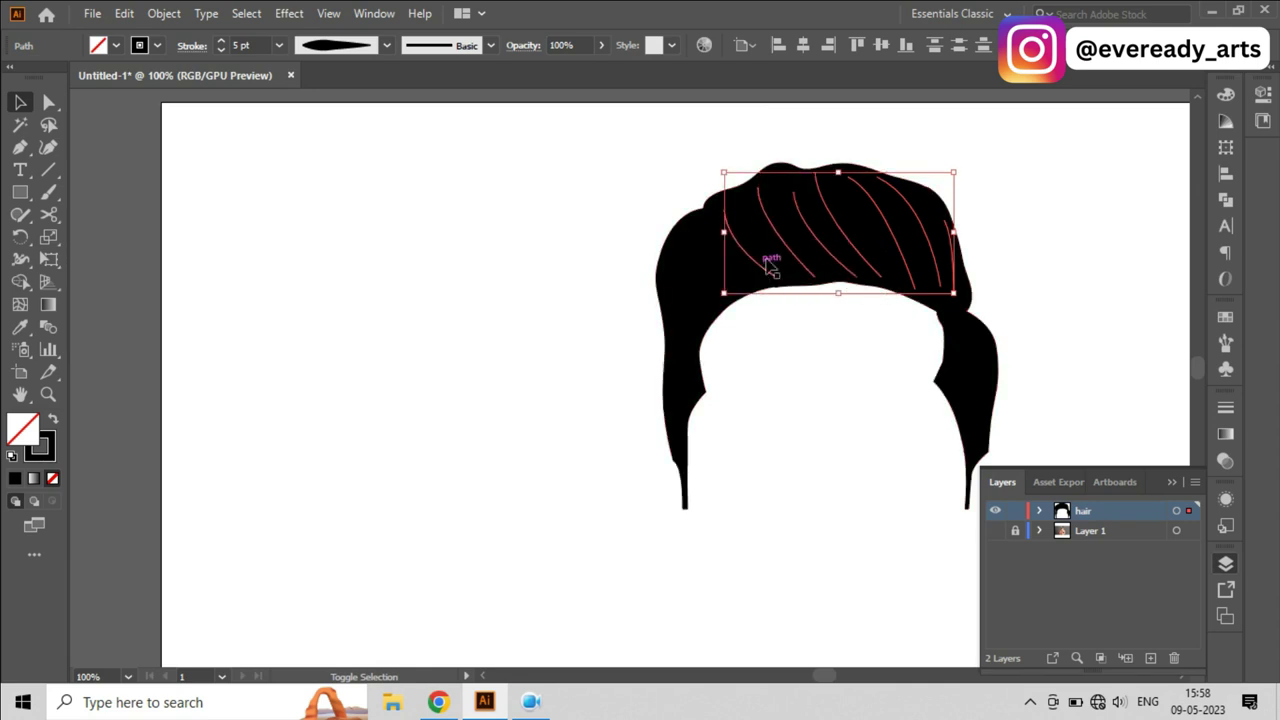
double_click(40, 446)
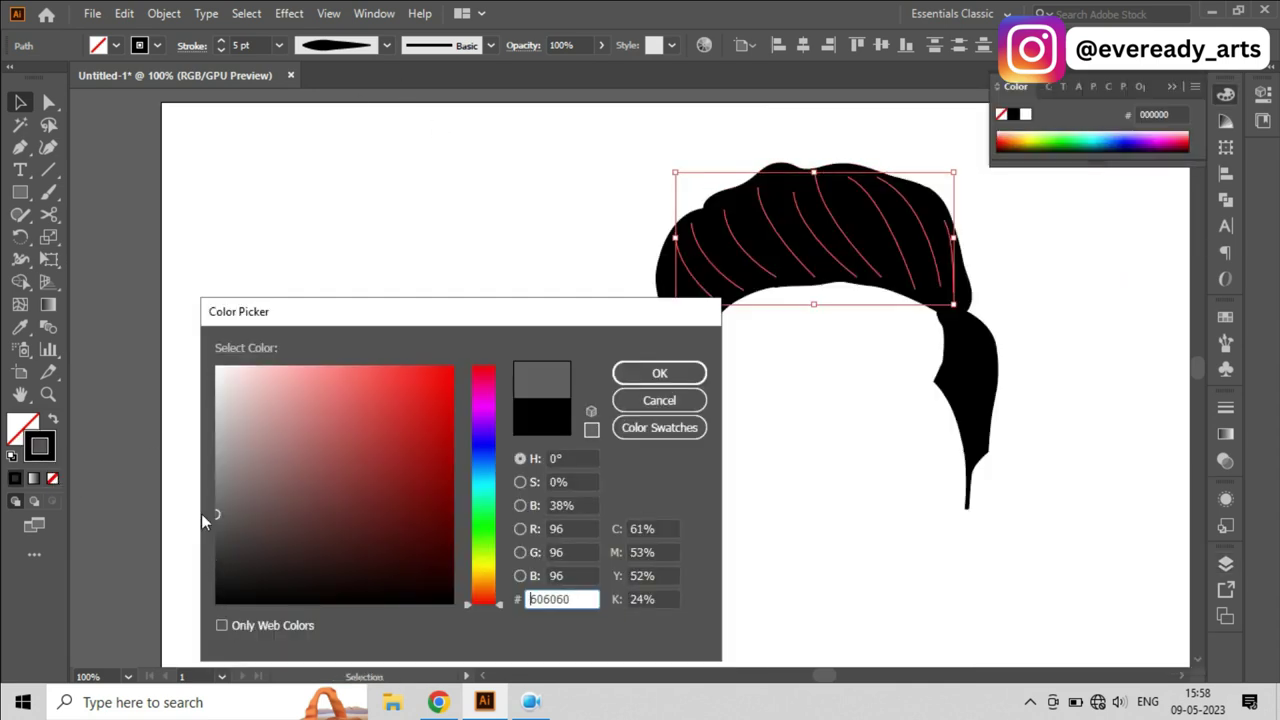
left_click(659, 373)
left_click(968, 390)
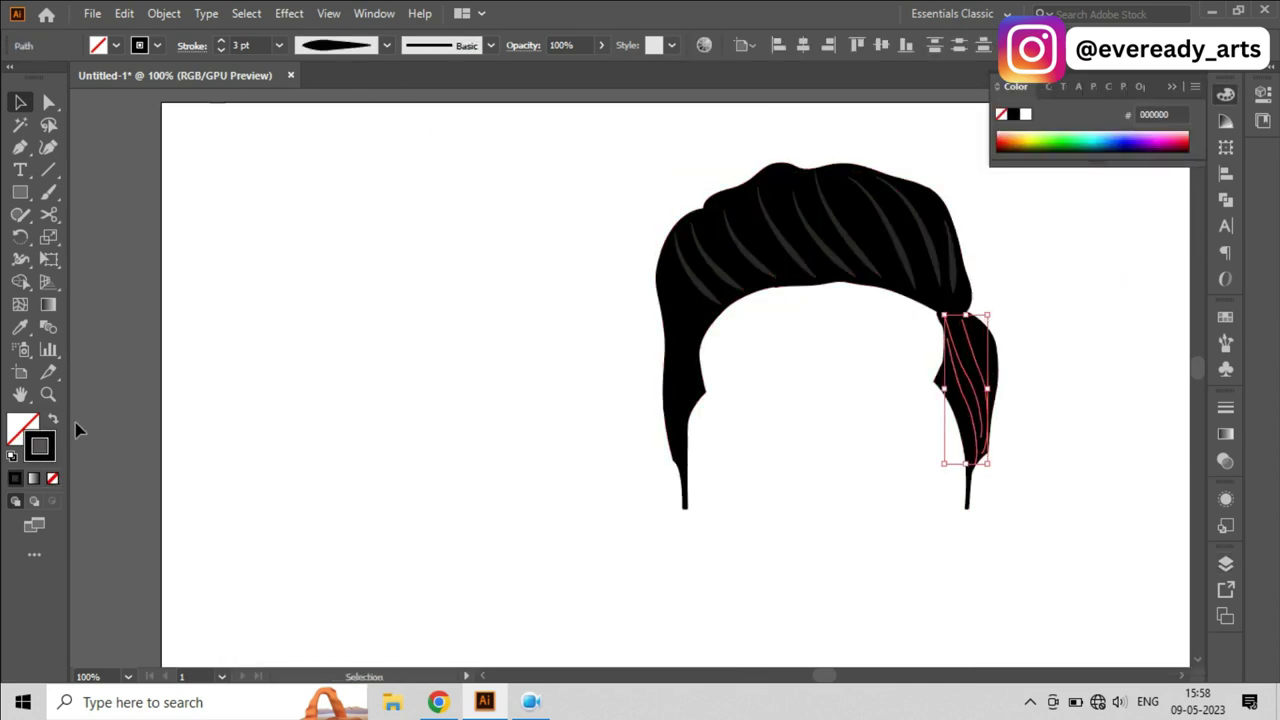
left_click(20, 327)
Step: Inspect the right-hand strand up close, then zoom out and select the top hair shape
left_click(49, 102)
left_click(957, 314)
key("ctrl+equal")
key("ctrl+equal")
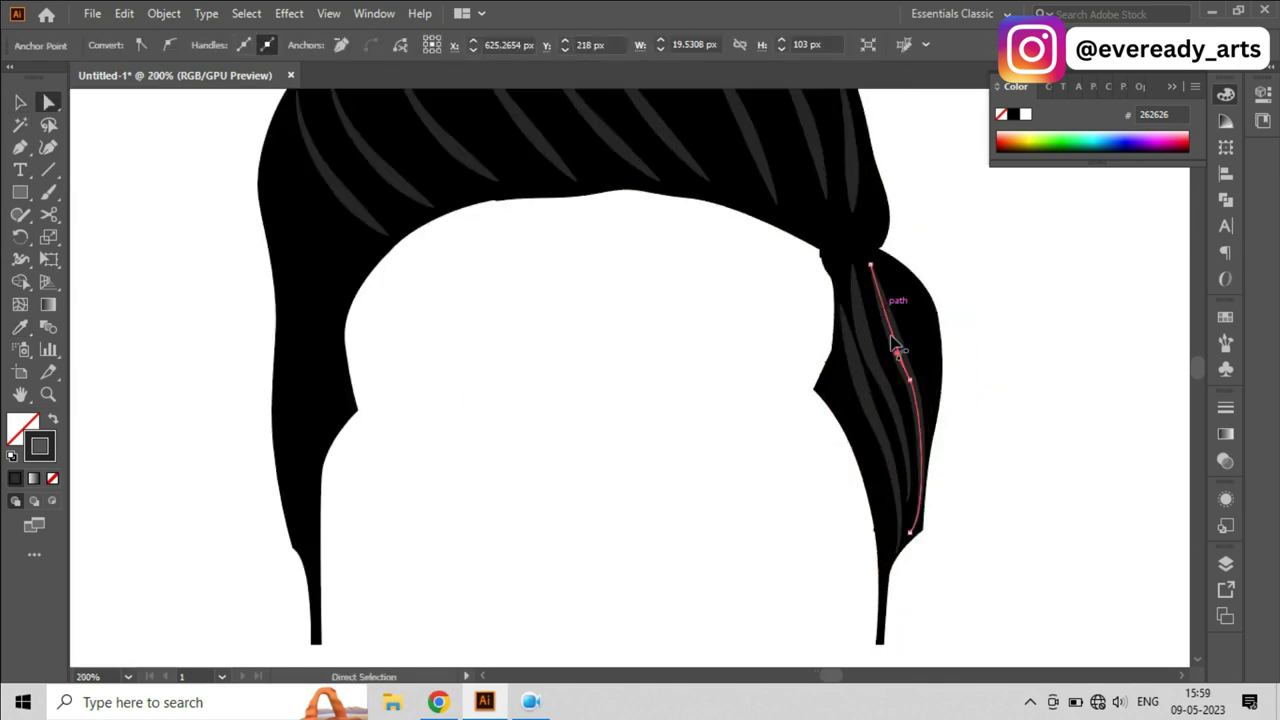
key("ctrl+shift+a")
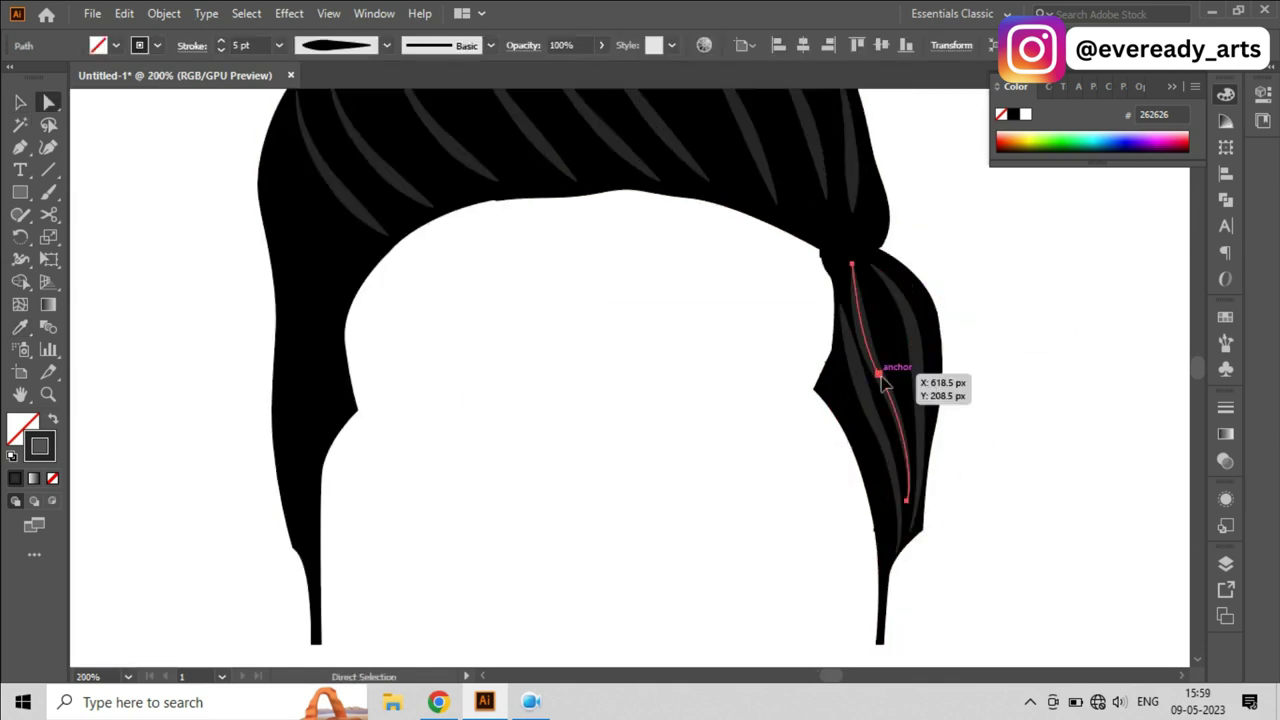
key("ctrl+minus")
key("ctrl+minus")
key("ctrl+minus")
key("v")
left_click(840, 347)
key("ctrl+equal")
key("ctrl+equal")
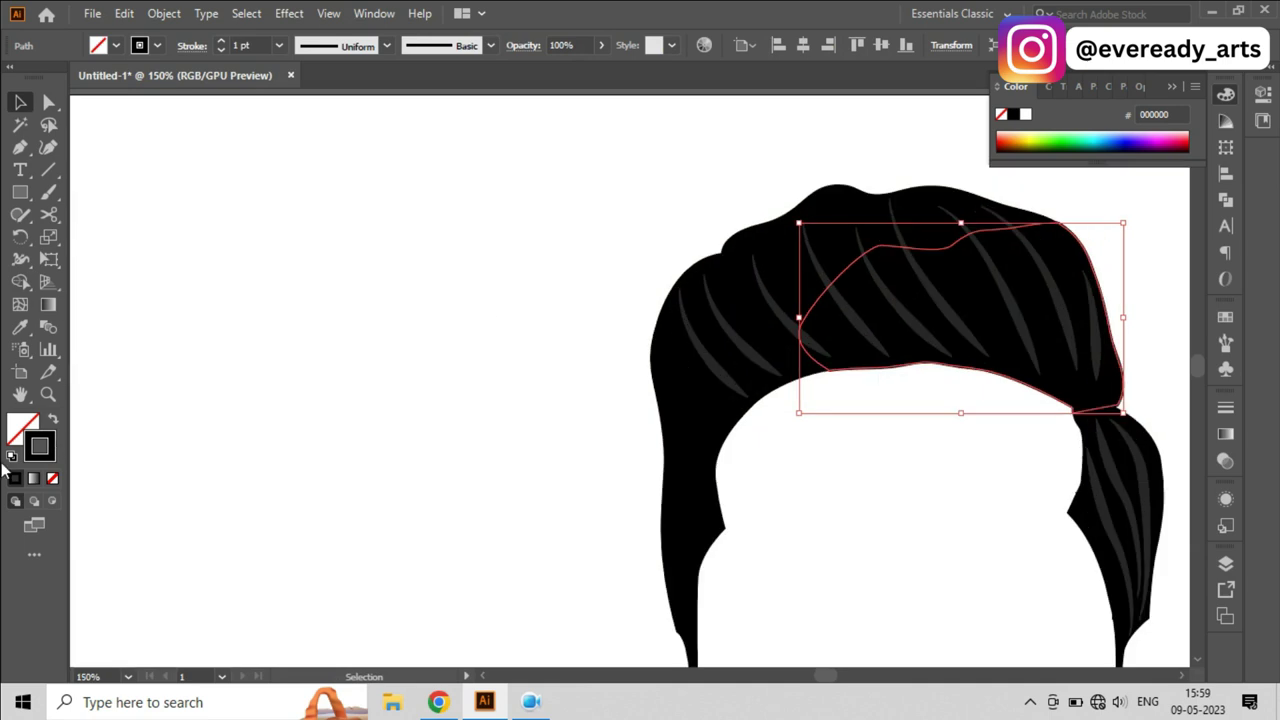
left_click(1226, 563)
left_click(1226, 563)
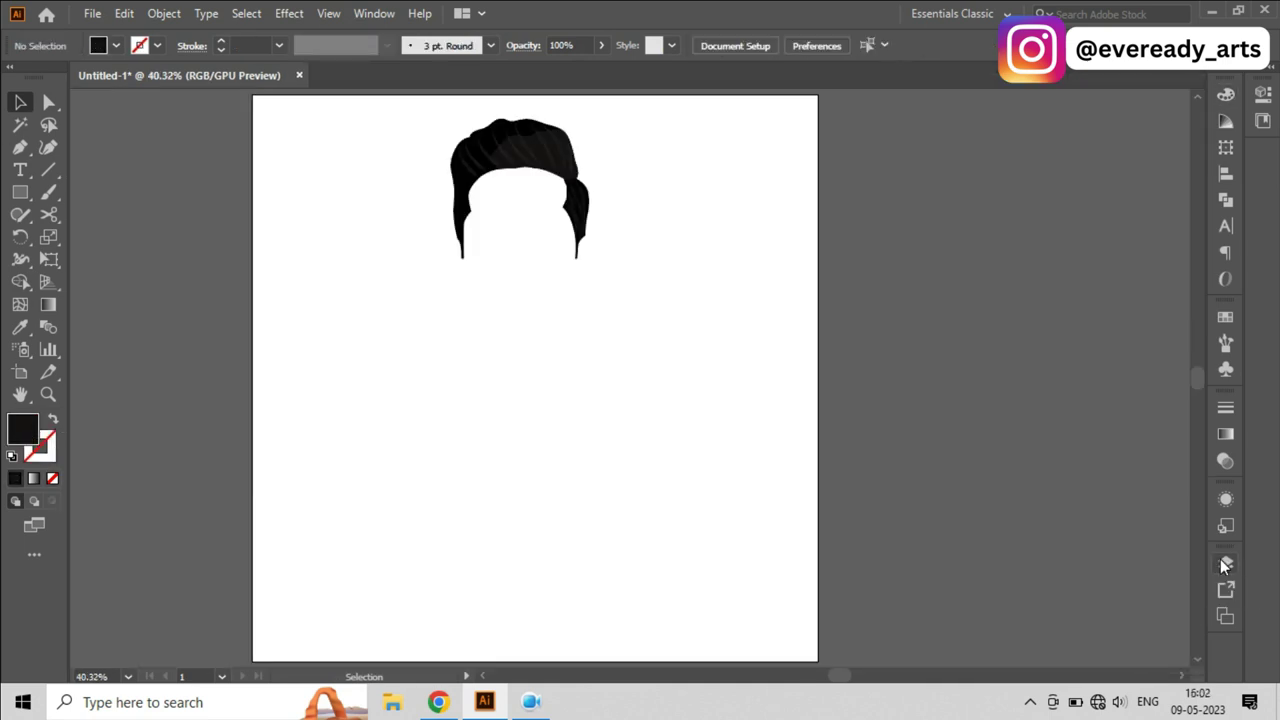
Step: Show the reference photo layer and switch to full-screen mode
left_click(1220, 559)
left_click(995, 531)
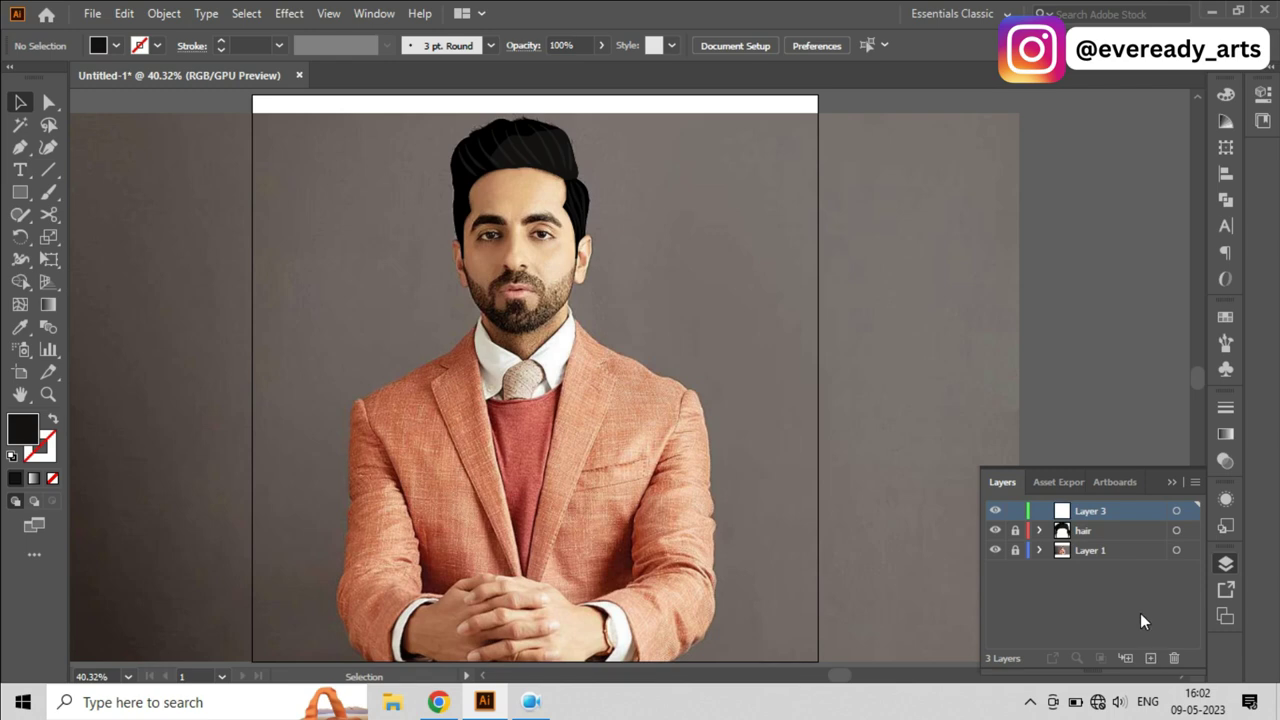
key("f")
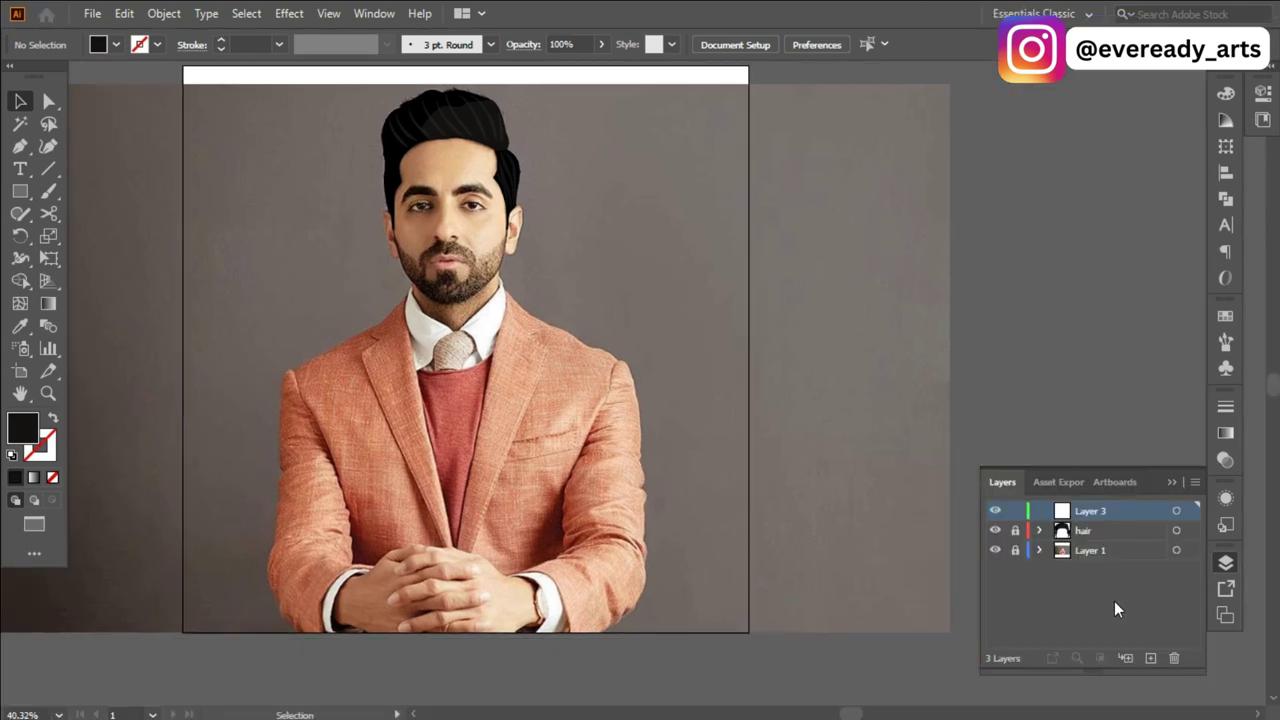
key("f")
key("f")
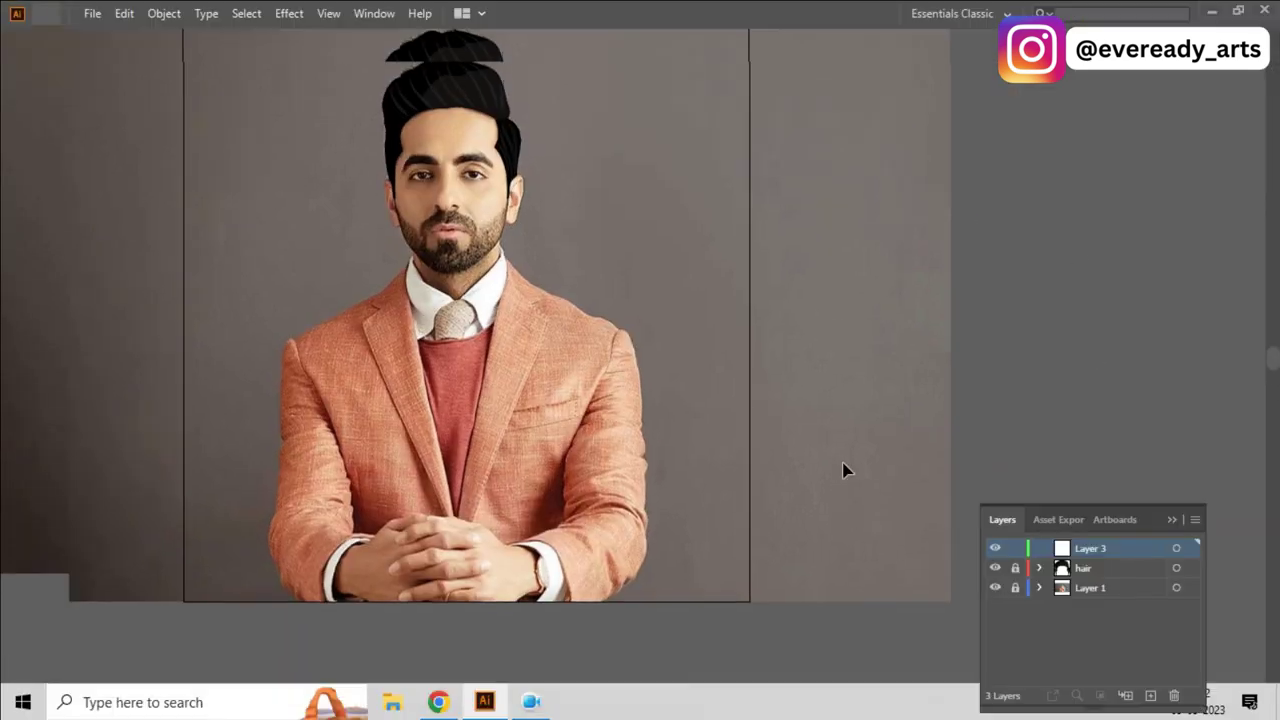
Step: Rename the empty top layer to 'face', collapse the Layers panel and zoom in
double_click(1085, 549)
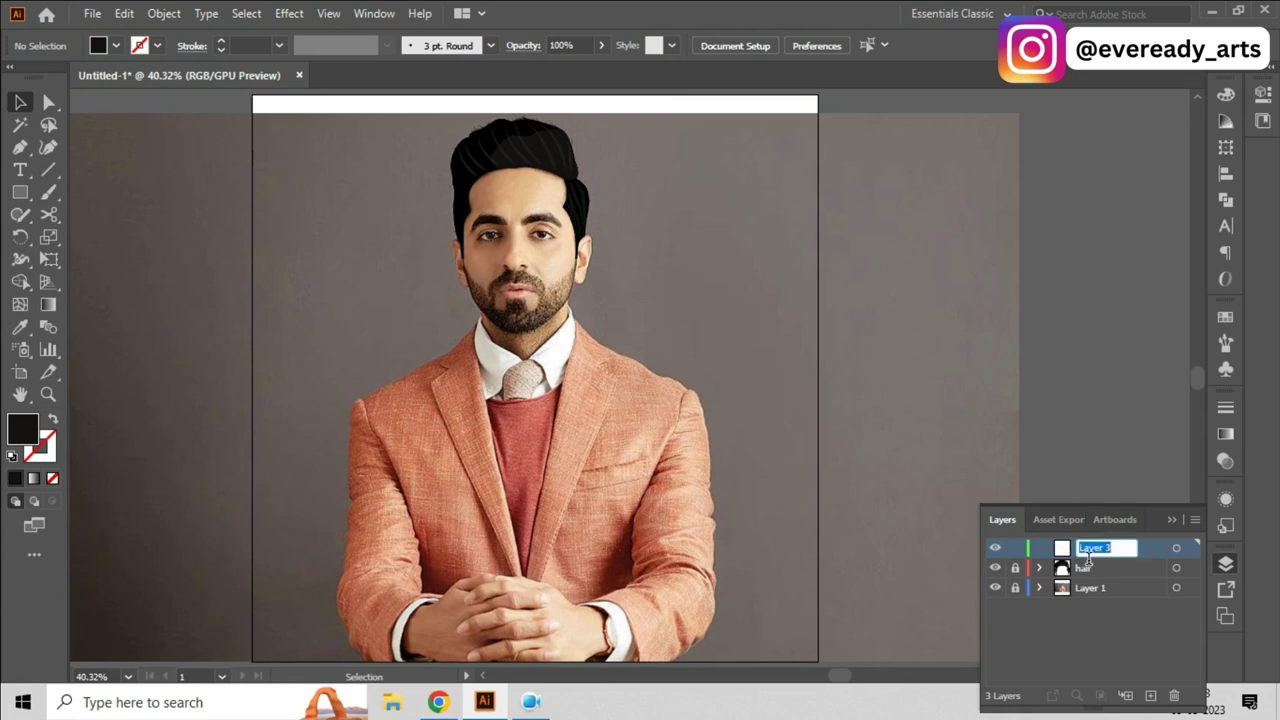
type("face")
key("Return")
left_click(1173, 520)
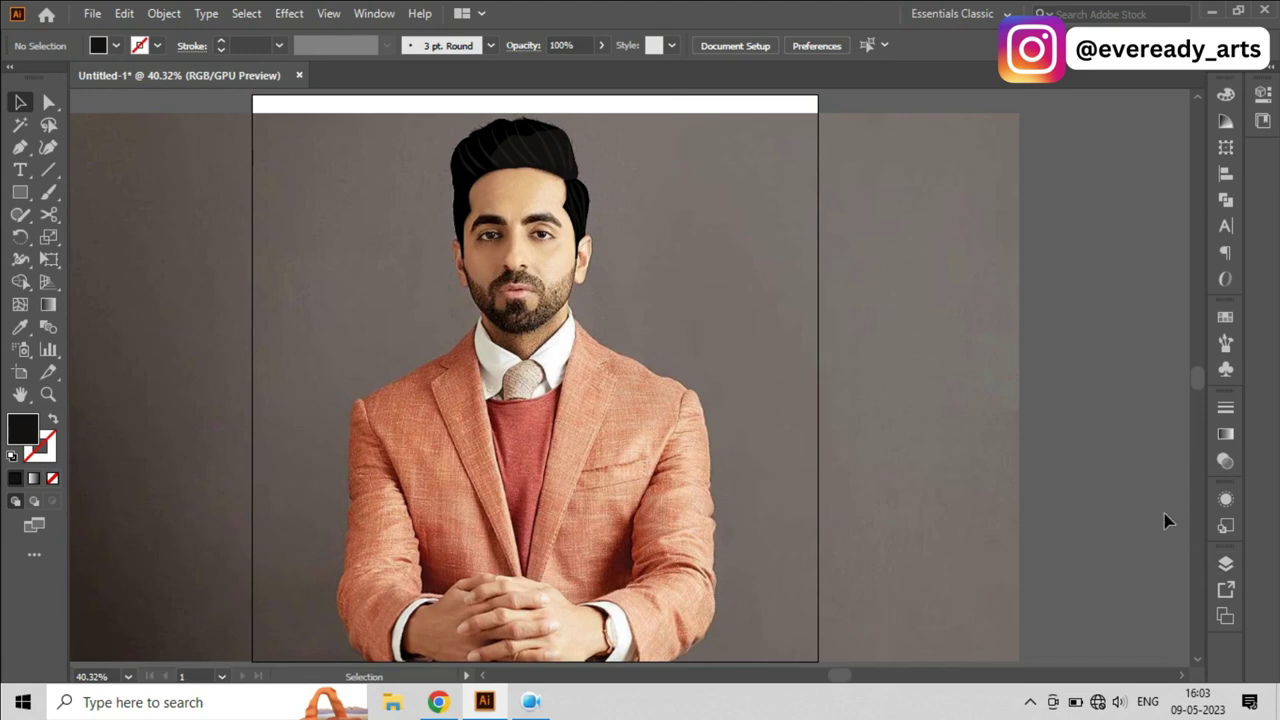
key("ctrl+plus")
key("ctrl+plus")
Step: Place a first Pen anchor at the hair edge, then undo the stray anchor
key("p")
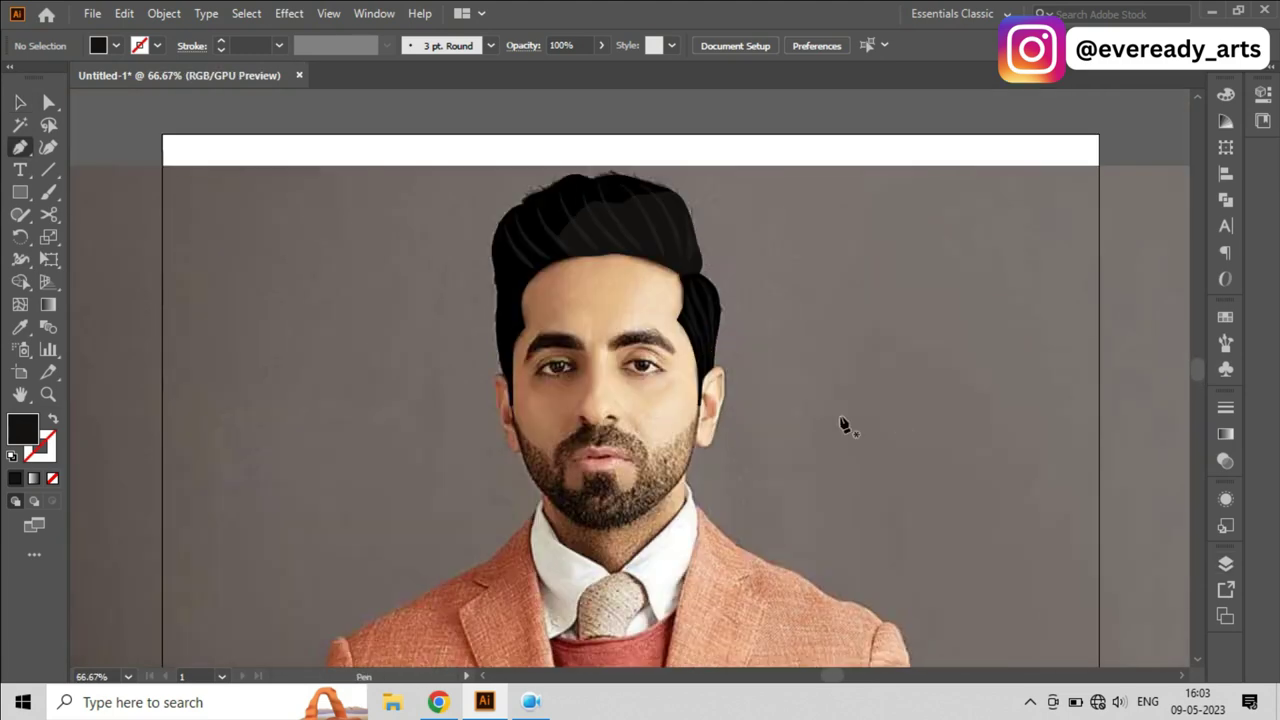
scroll(505, 357, "up", 1, "alt")
scroll(505, 357, "down", 2)
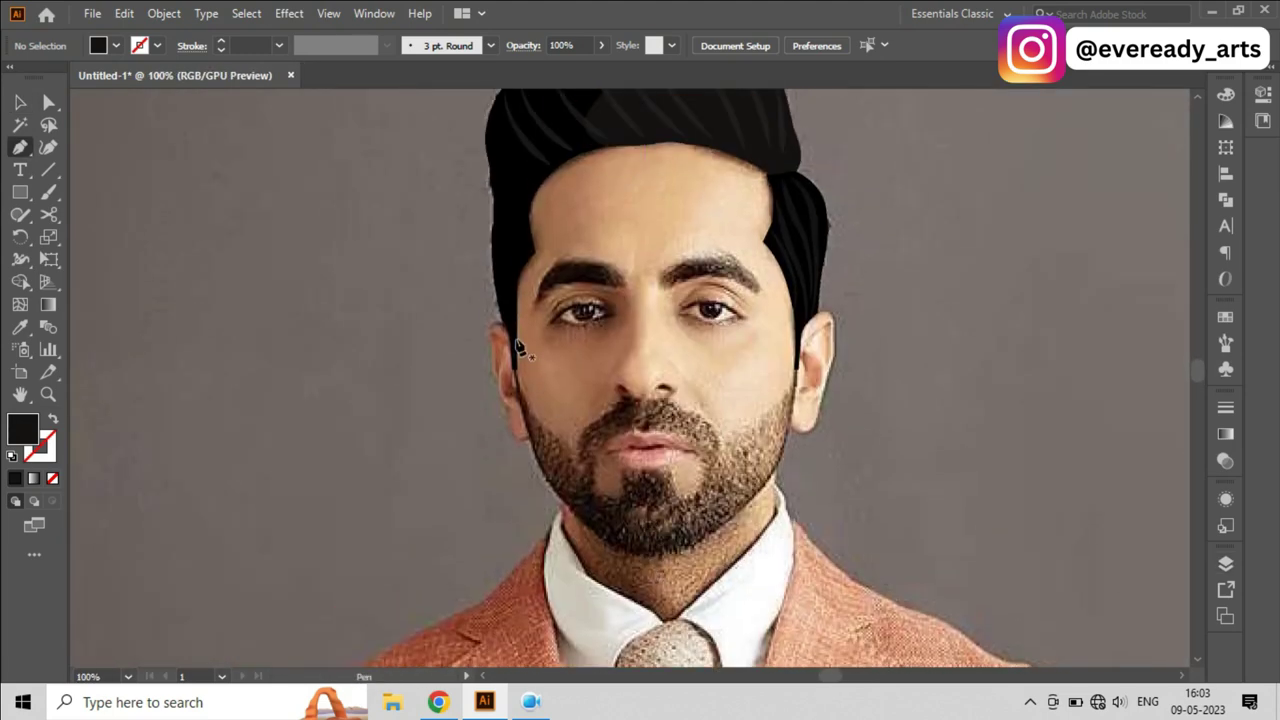
left_click(503, 285)
key("ctrl+z")
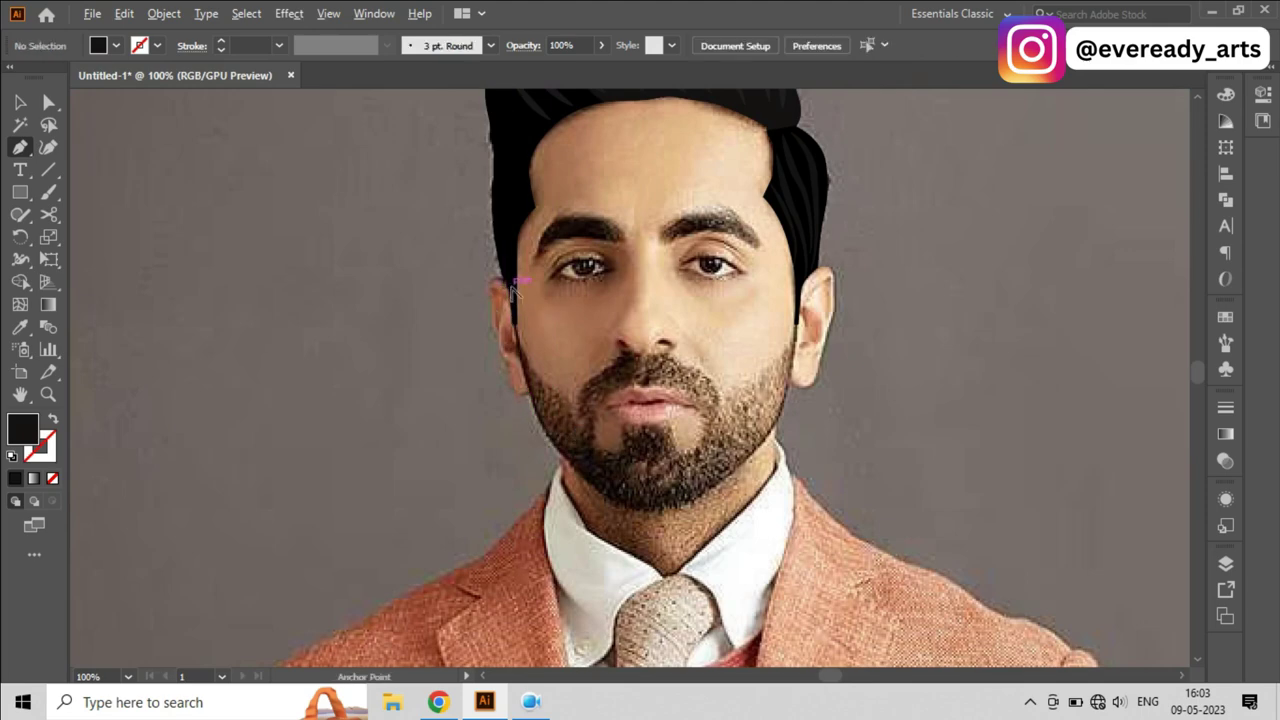
Step: Trace the face outline from the left temple, around the left ear, down to the chin
key("ctrl+plus")
key("ctrl+plus")
left_click(766, 444)
left_click(716, 410)
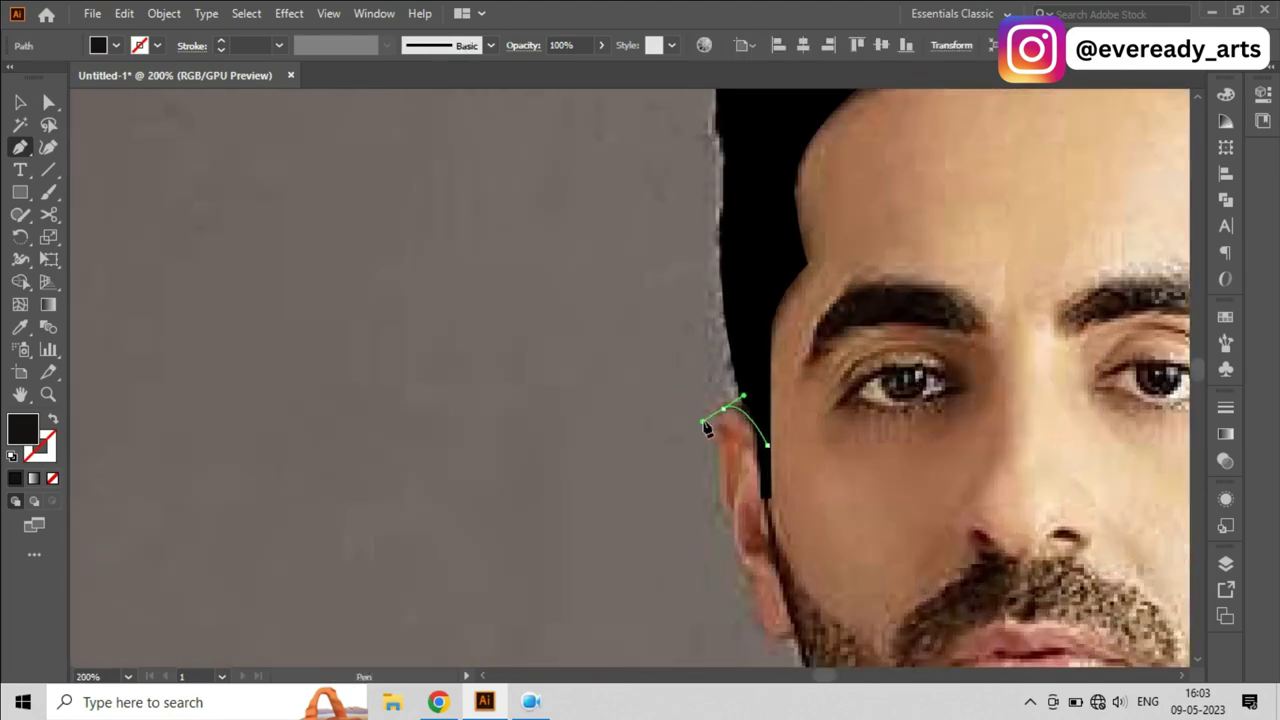
scroll(706, 428, "down", 1)
scroll(728, 370, "down", 2)
scroll(730, 380, "down", 1)
left_click_drag(733, 390, 749, 414)
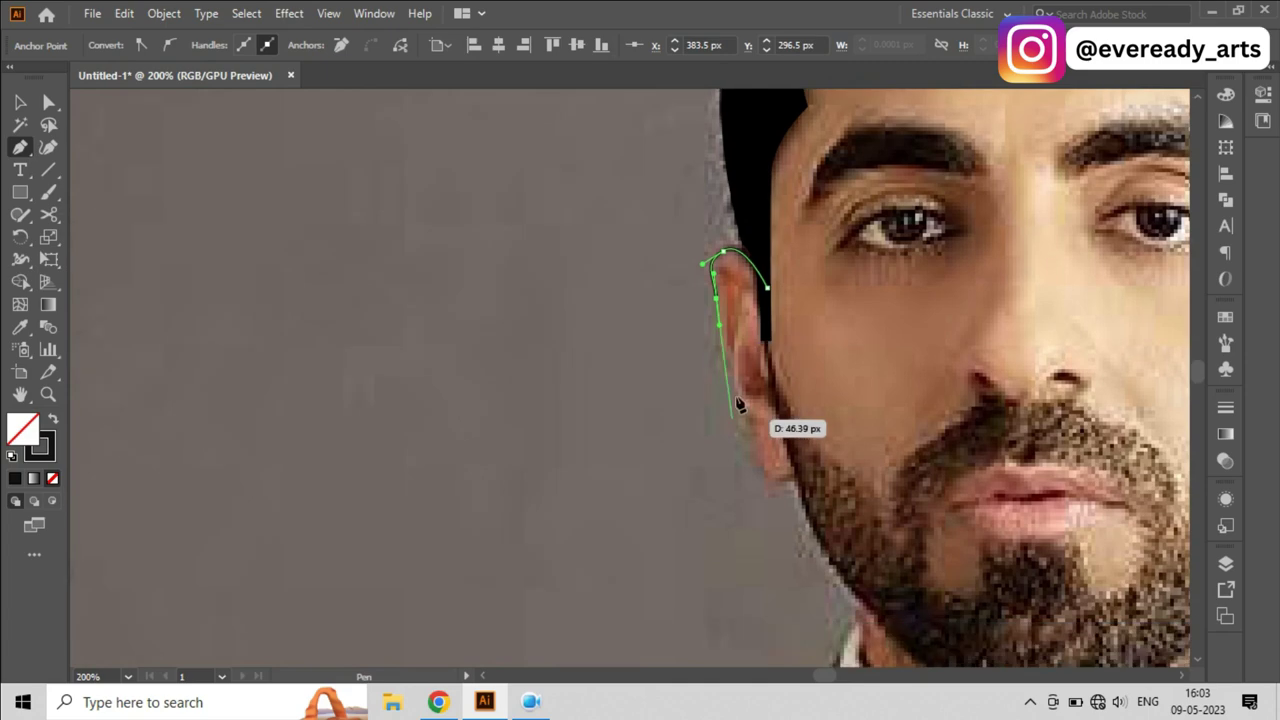
scroll(737, 400, "down", 1)
mouse_move(739, 371)
left_mouse_down()
mouse_move(746, 385)
mouse_move(826, 391)
left_mouse_up()
scroll(820, 405, "down", 1)
scroll(813, 443, "down", 2)
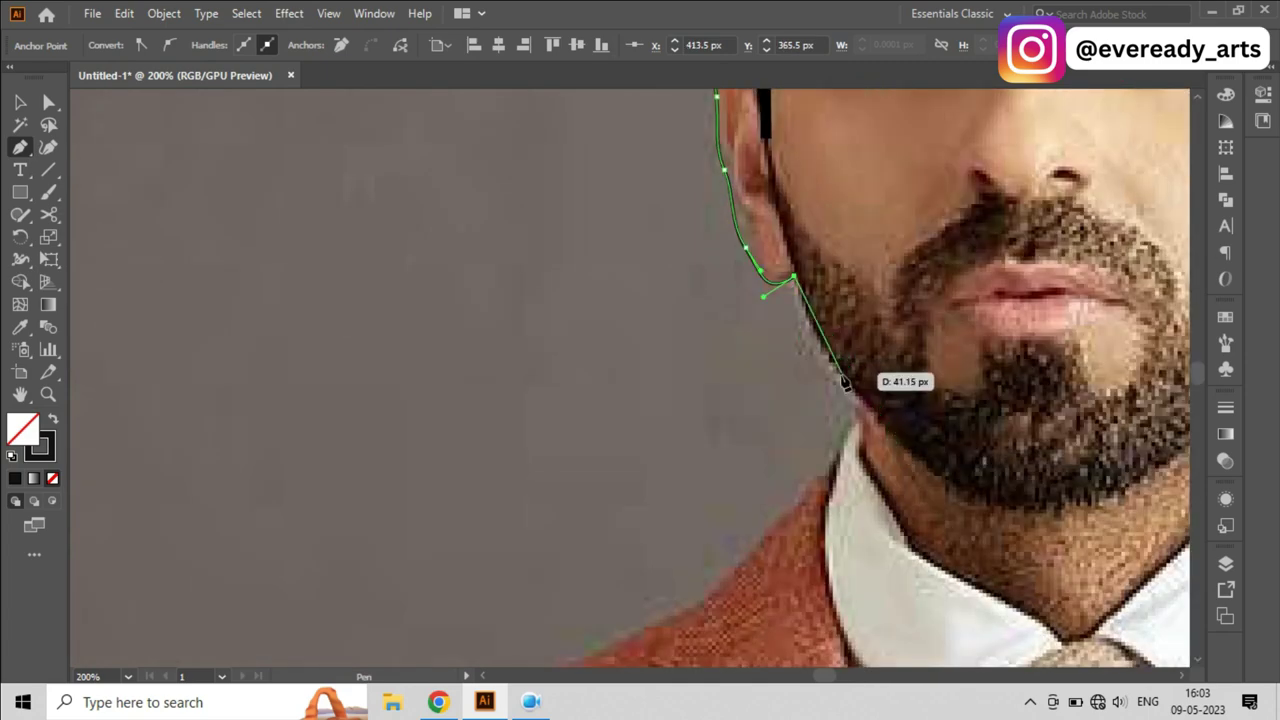
scroll(940, 440, "down", 1)
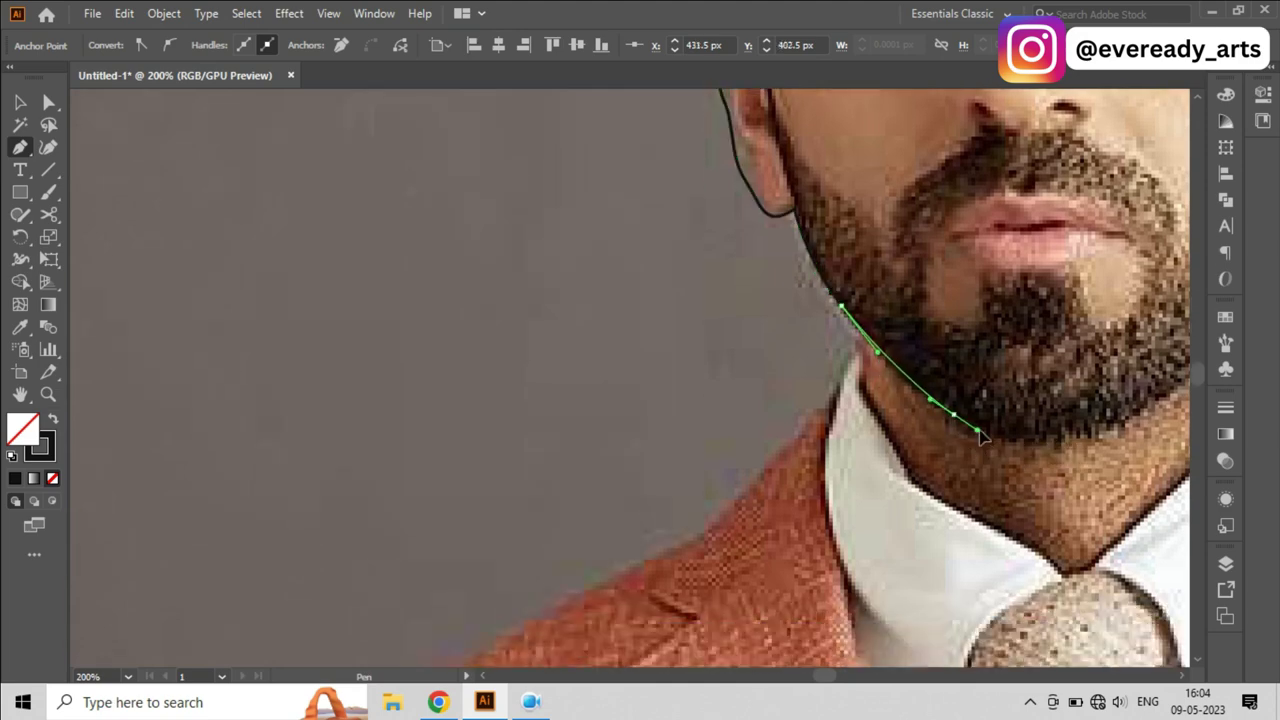
left_click_drag(1073, 415, 770, 447)
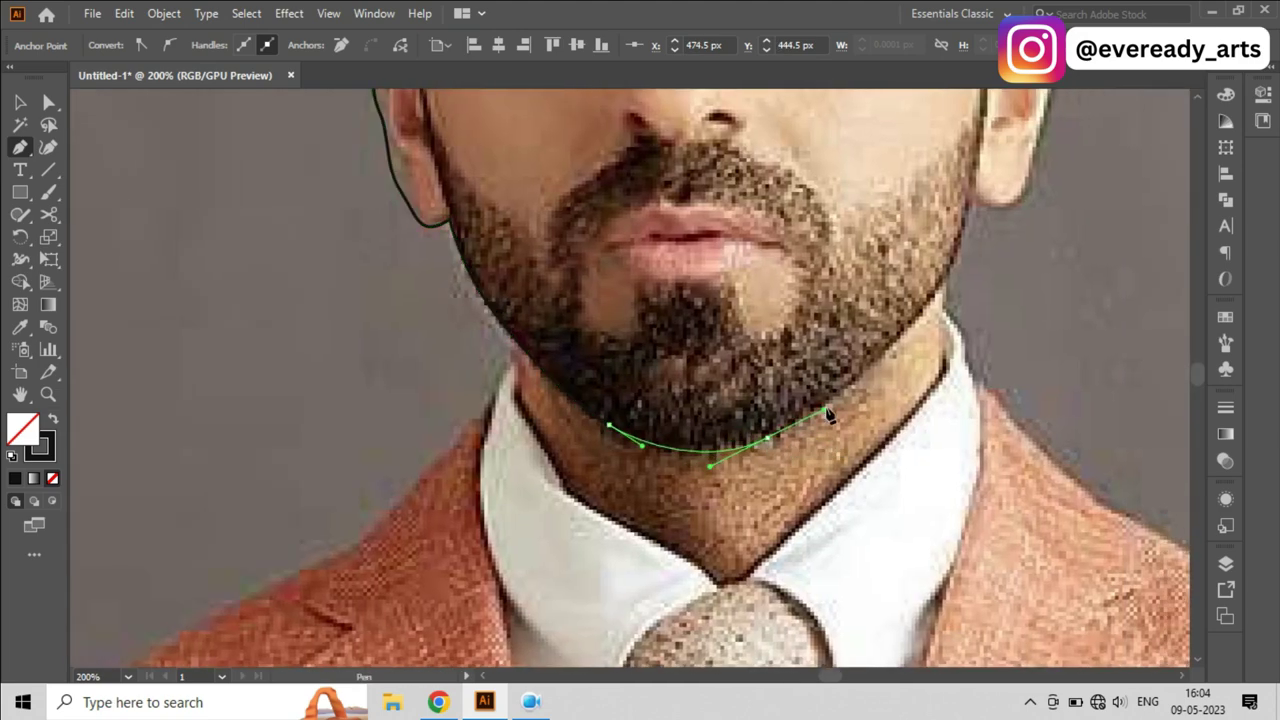
left_click(950, 293)
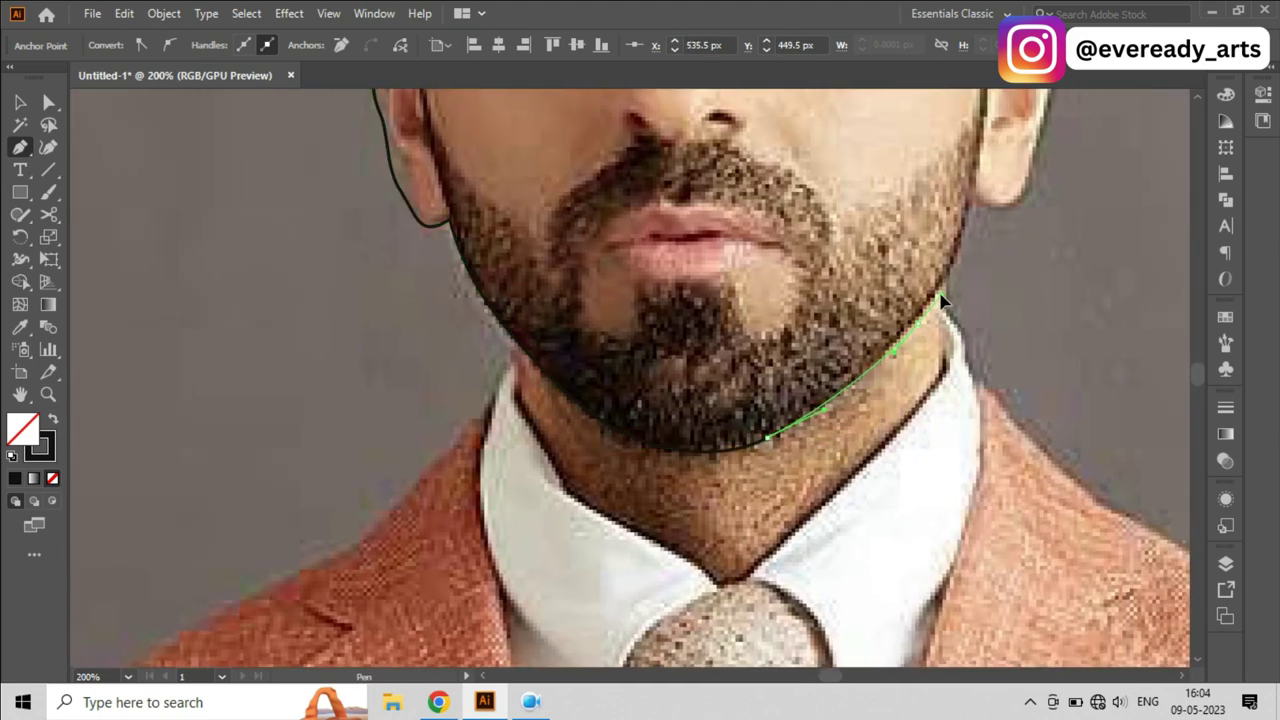
Step: Curve the face outline up the right jaw and over the top of the right ear
scroll(968, 403, "up", 2)
scroll(975, 395, "up", 2)
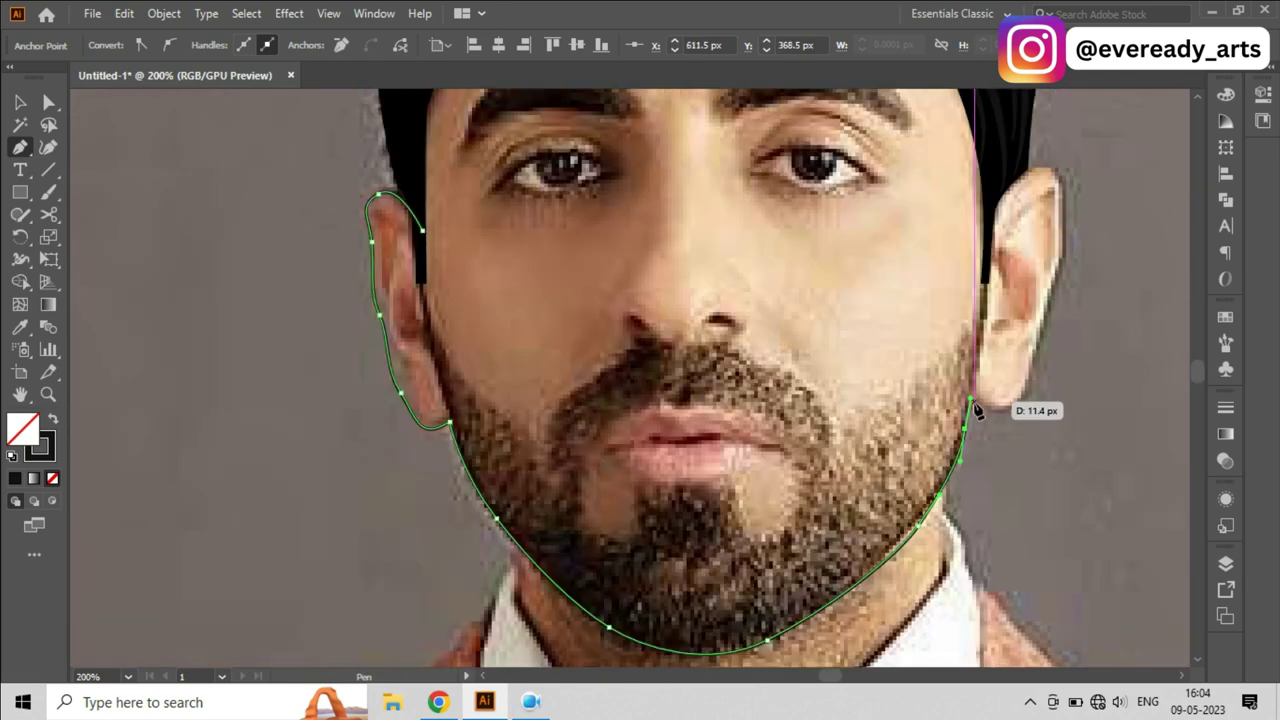
left_click_drag(1026, 413, 1057, 390)
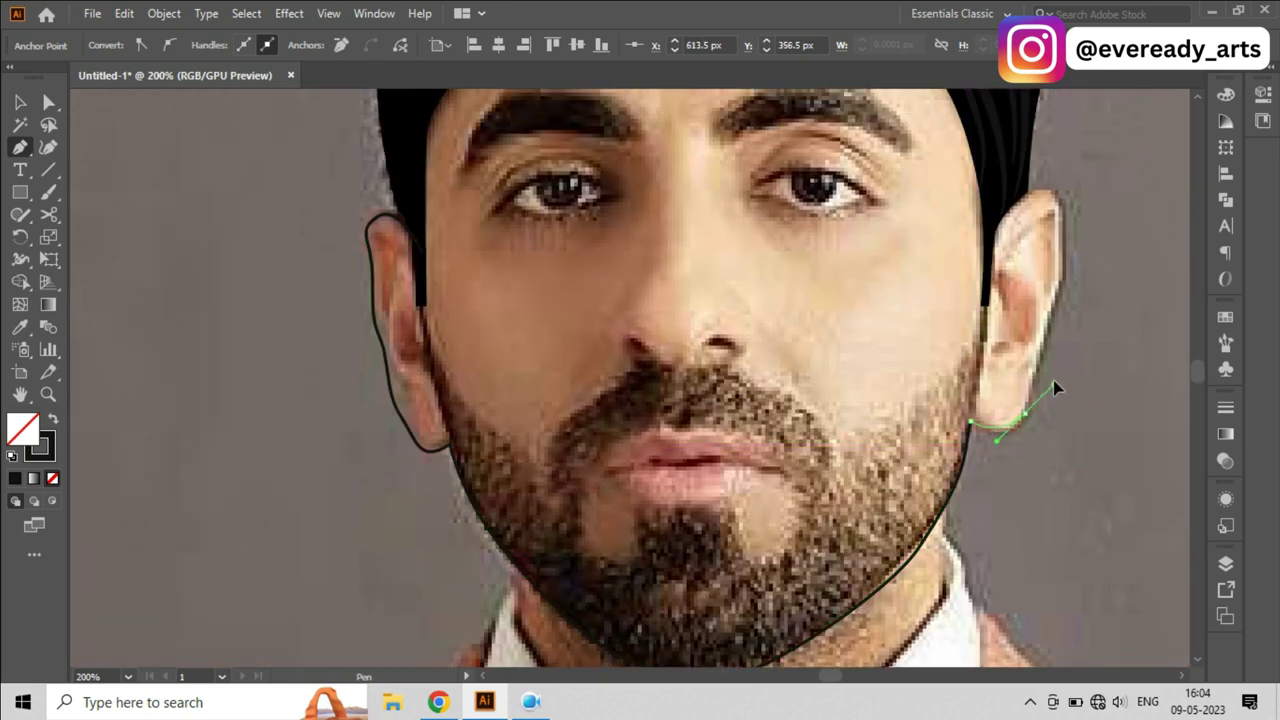
left_click(1062, 270)
scroll(1062, 270, "up", 1)
left_click_drag(1047, 258, 1029, 267)
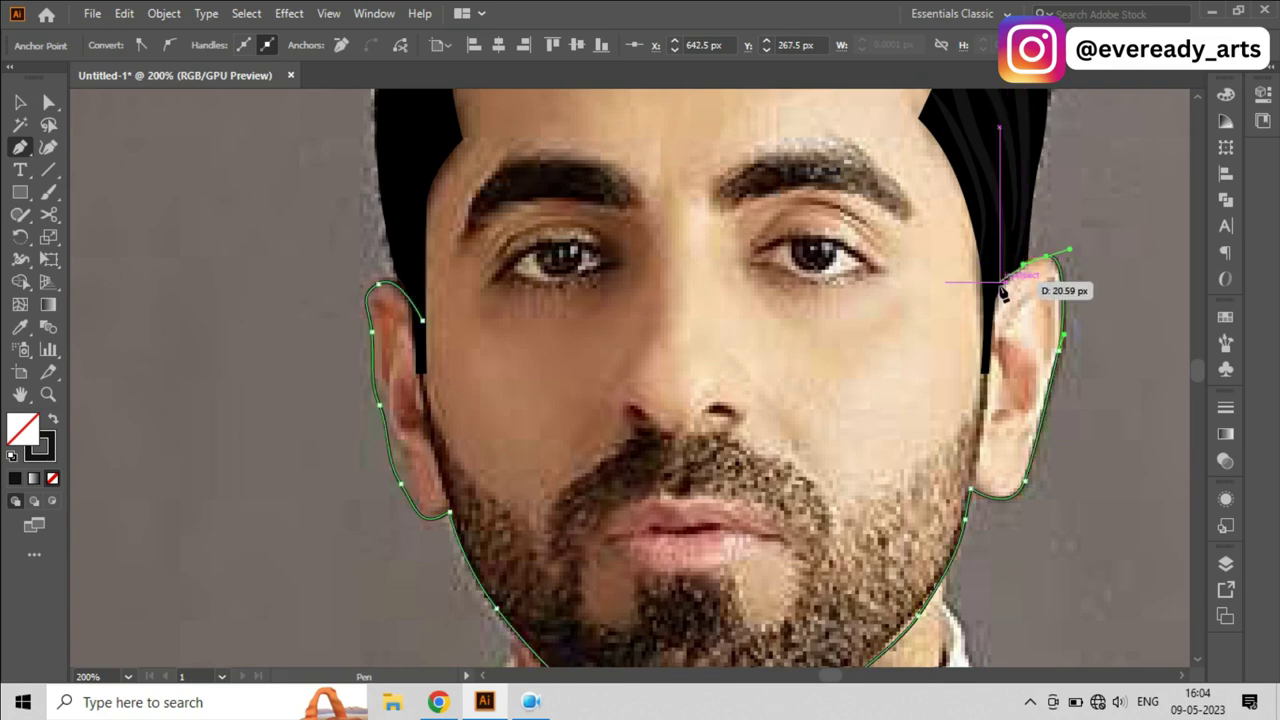
scroll(1006, 280, "up", 5)
Step: Carry the outline across the right temple and hairline, down the left temple, and close it
left_click(984, 450)
left_click(930, 370)
left_click(745, 322)
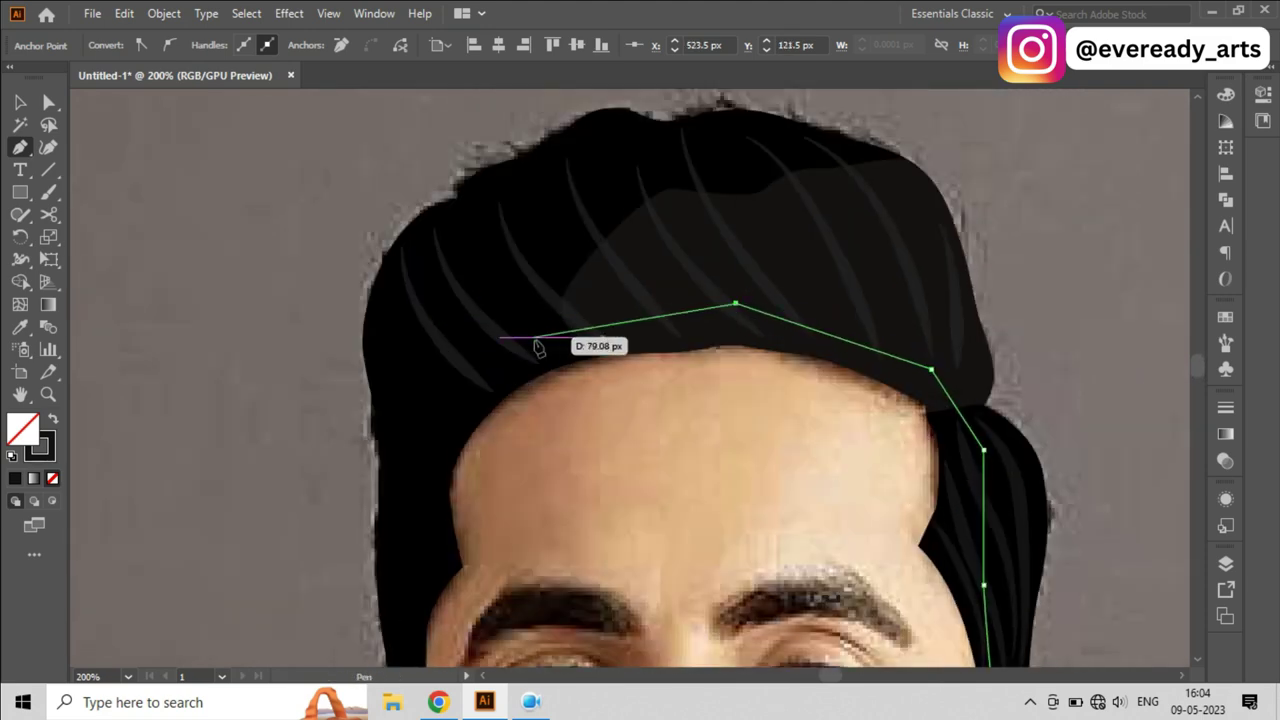
left_click(534, 343)
scroll(426, 357, "down", 3)
left_click(426, 283)
left_click(420, 383)
left_click(422, 522)
key("v")
Step: Review the closed face outline and inspect a left-ear anchor with Direct Selection
scroll(828, 460, "down", 2)
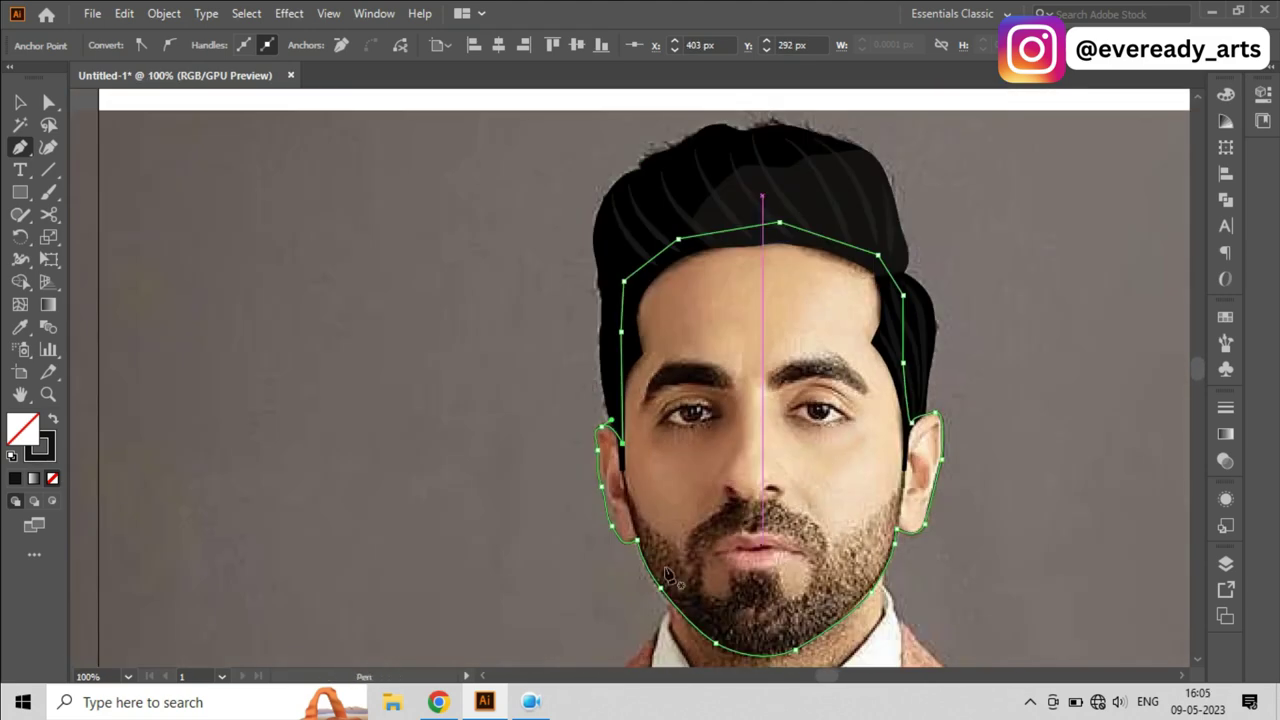
scroll(894, 423, "up", 1)
scroll(857, 486, "down", 2)
left_click(835, 385)
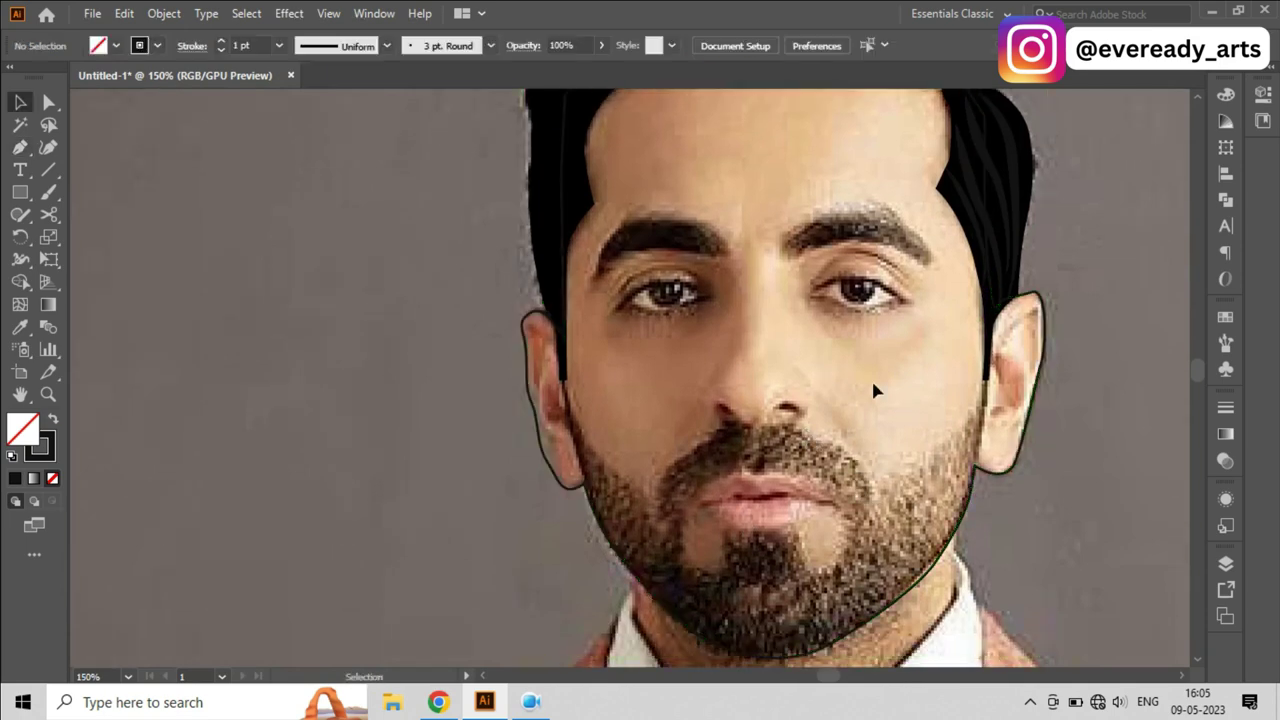
scroll(871, 380, "down", 3)
scroll(850, 400, "up", 2)
scroll(824, 403, "up", 2)
scroll(824, 403, "up", 3)
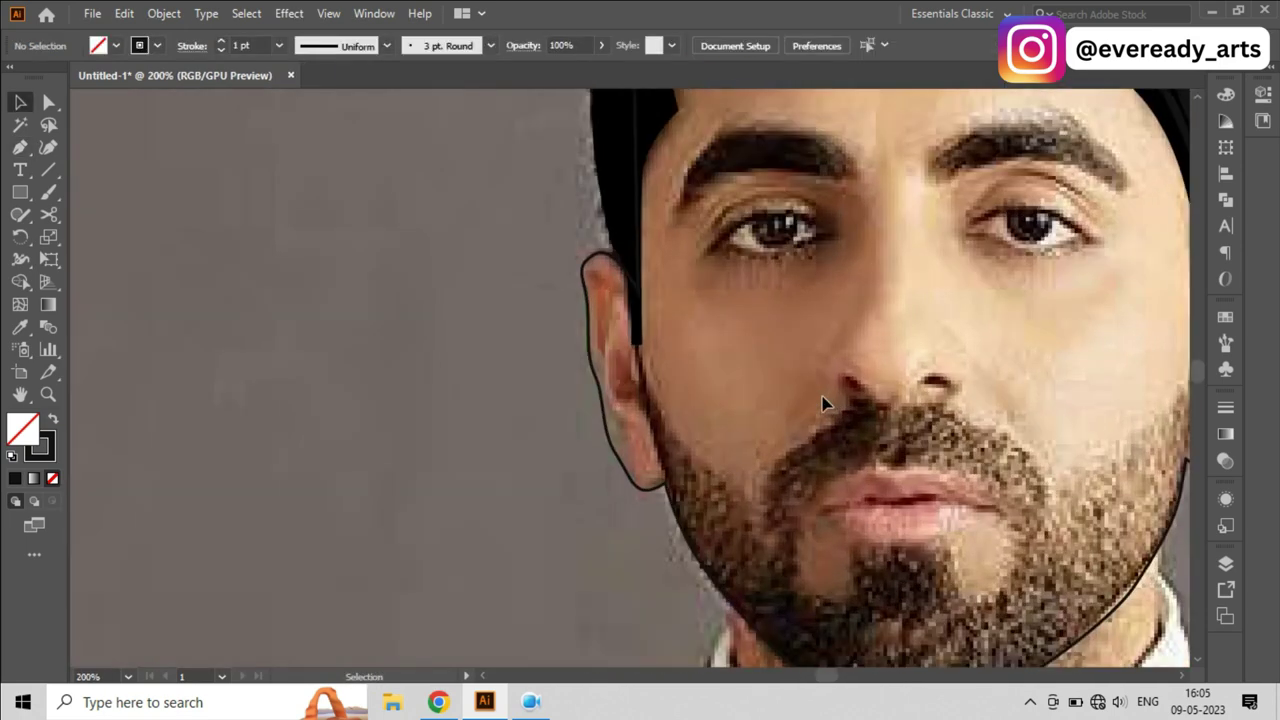
key("a")
left_click(594, 330)
scroll(598, 384, "up", 1)
left_click(600, 386)
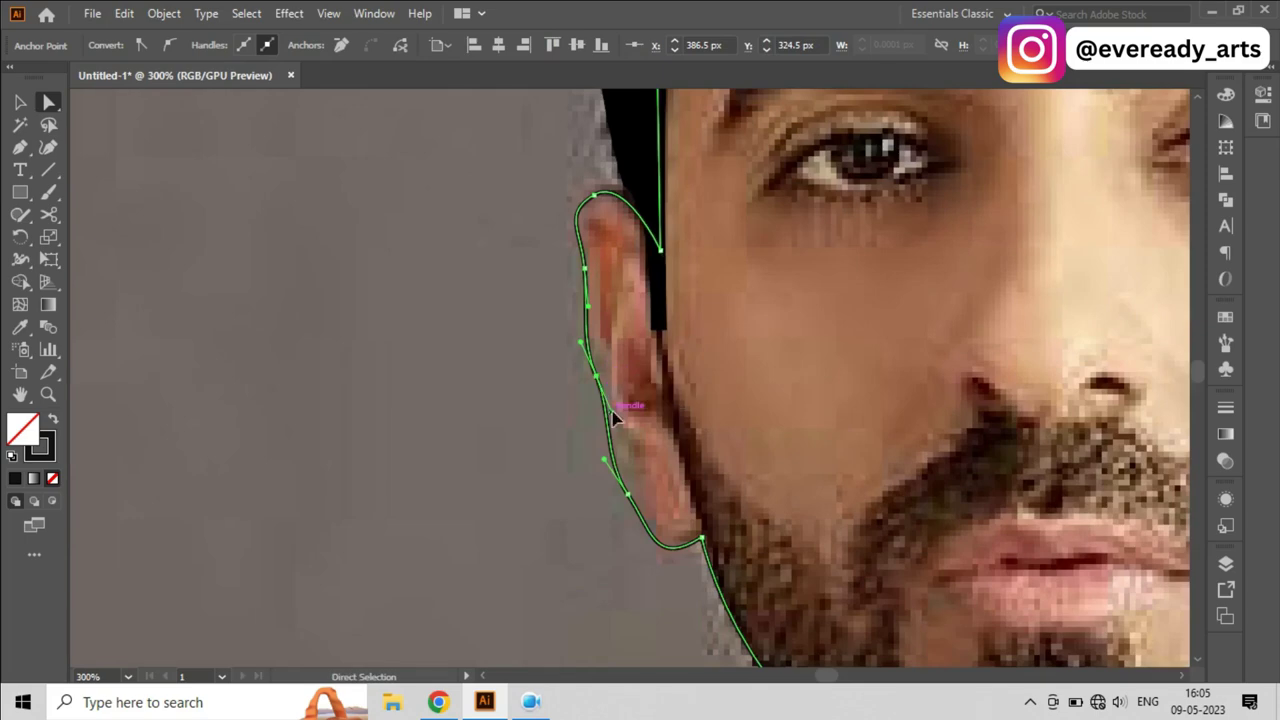
left_click(548, 384)
scroll(548, 384, "down", 2)
scroll(1041, 399, "down", 2)
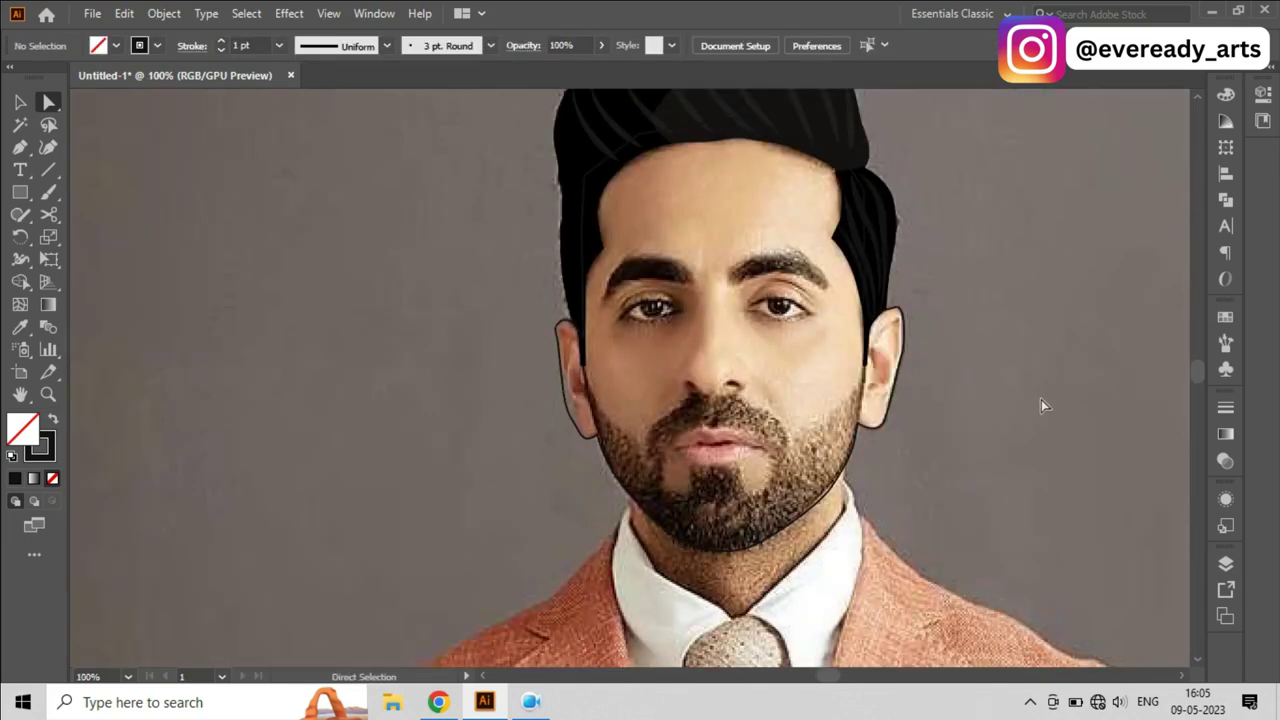
scroll(1038, 407, "down", 1)
scroll(905, 490, "up", 1)
Step: Make Layer 1's photo visible again and add a new top layer renamed beard
left_click(1226, 563)
left_click(997, 551)
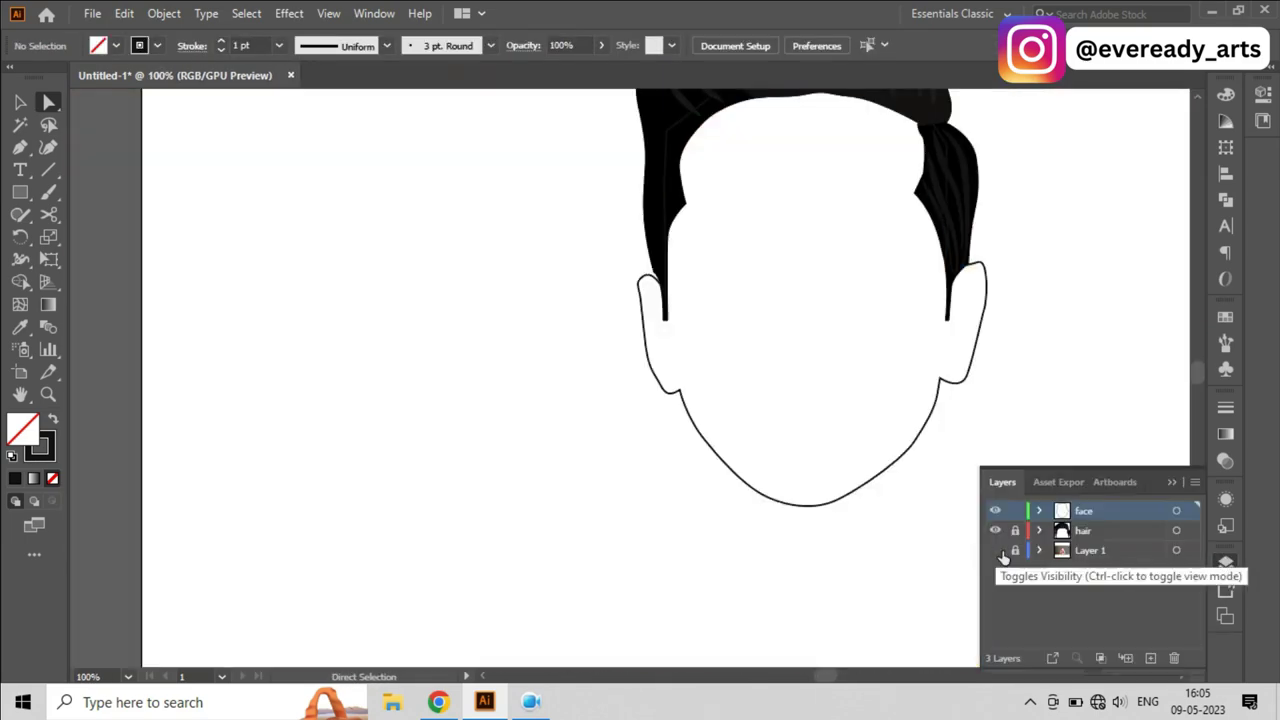
left_click(996, 551)
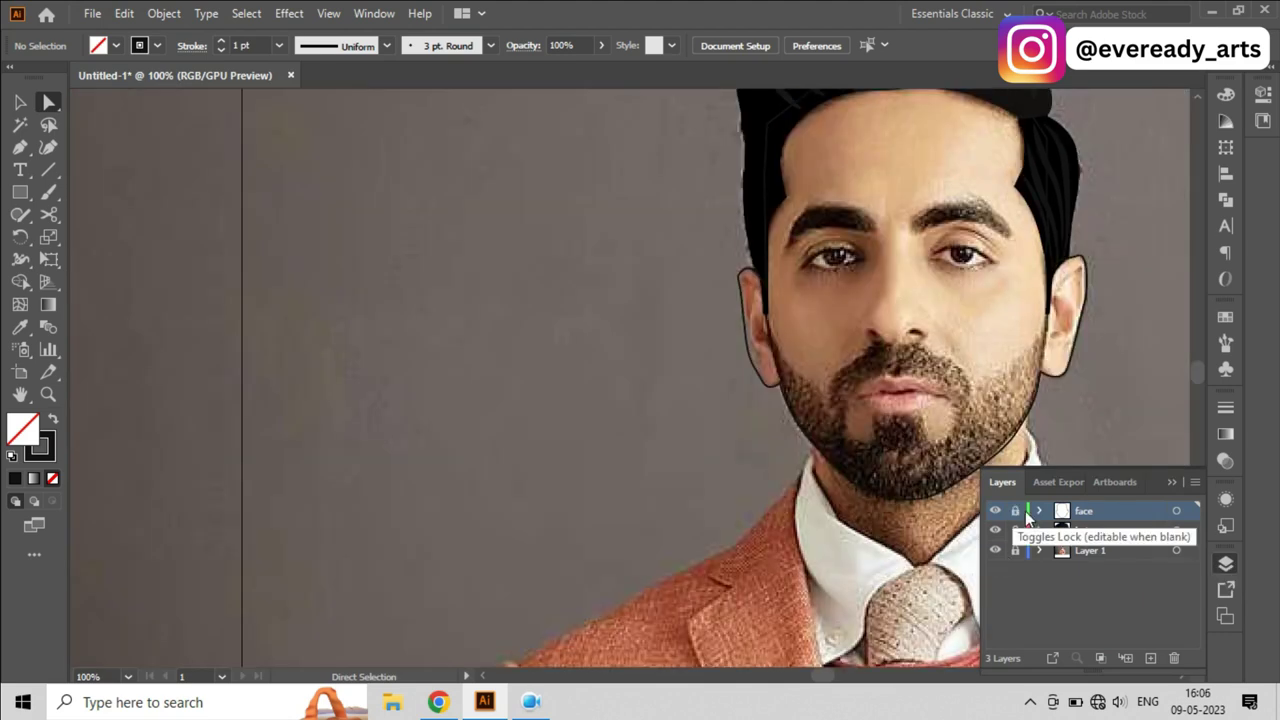
left_click(1149, 653)
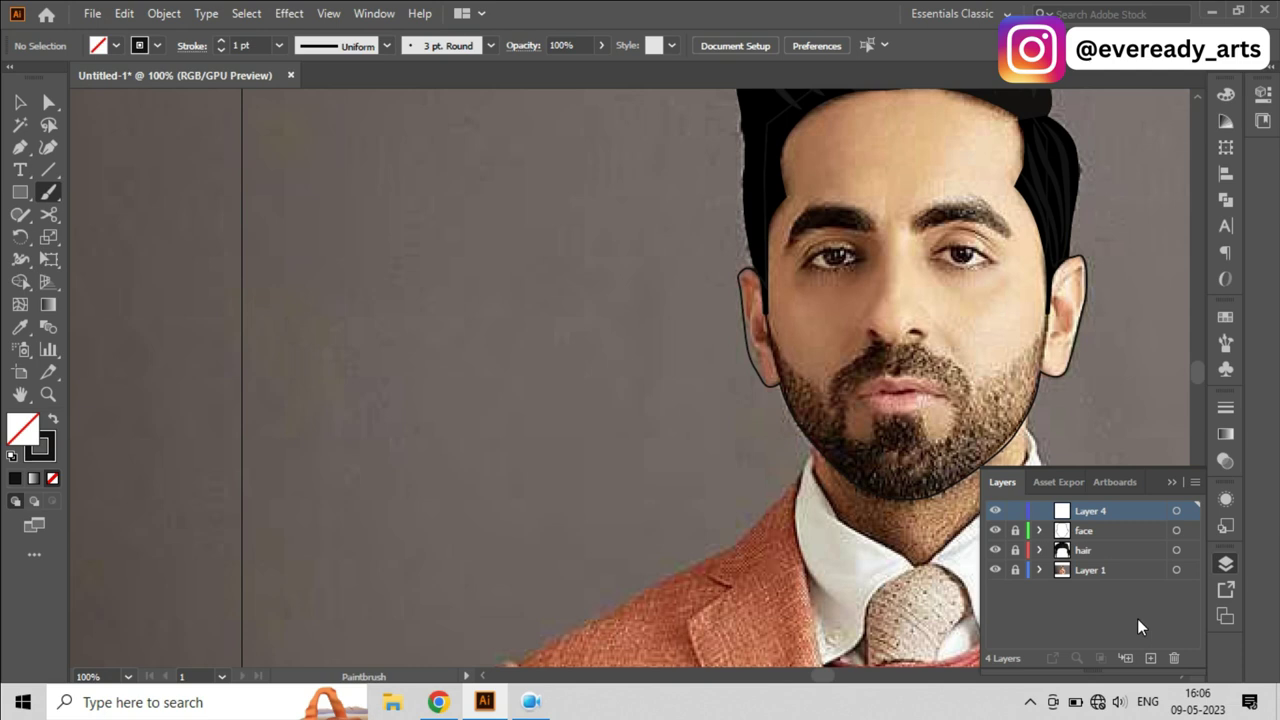
double_click(1093, 511)
type("beard")
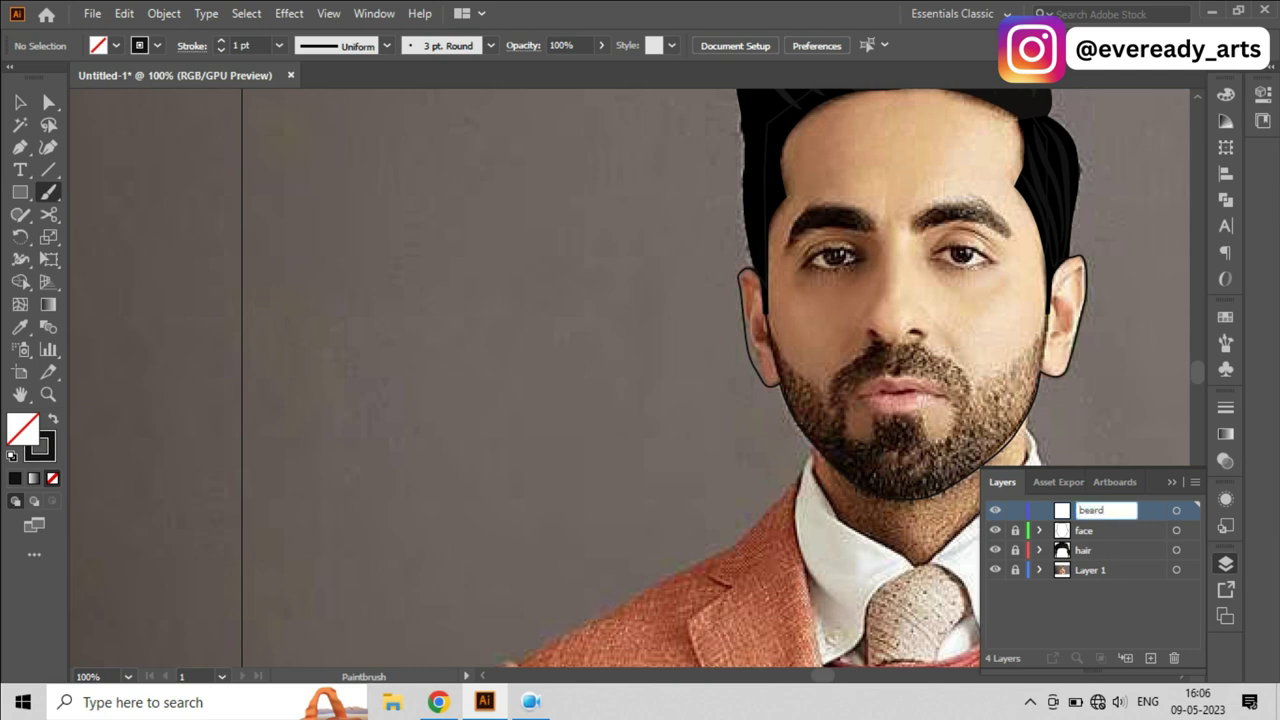
left_click(1170, 483)
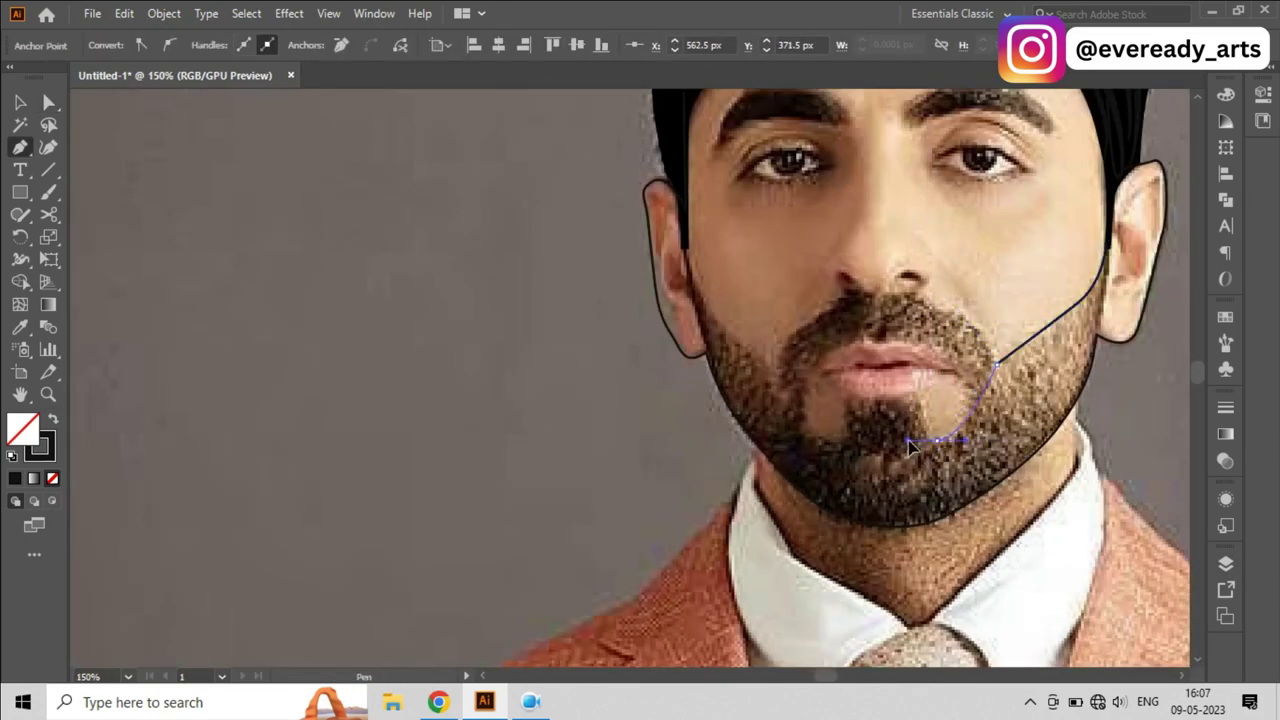
Step: Trace the beard edge up the right cheek, across the moustache top and down its left side
key("ctrl+equal")
left_click_drag(859, 411, 535, 418)
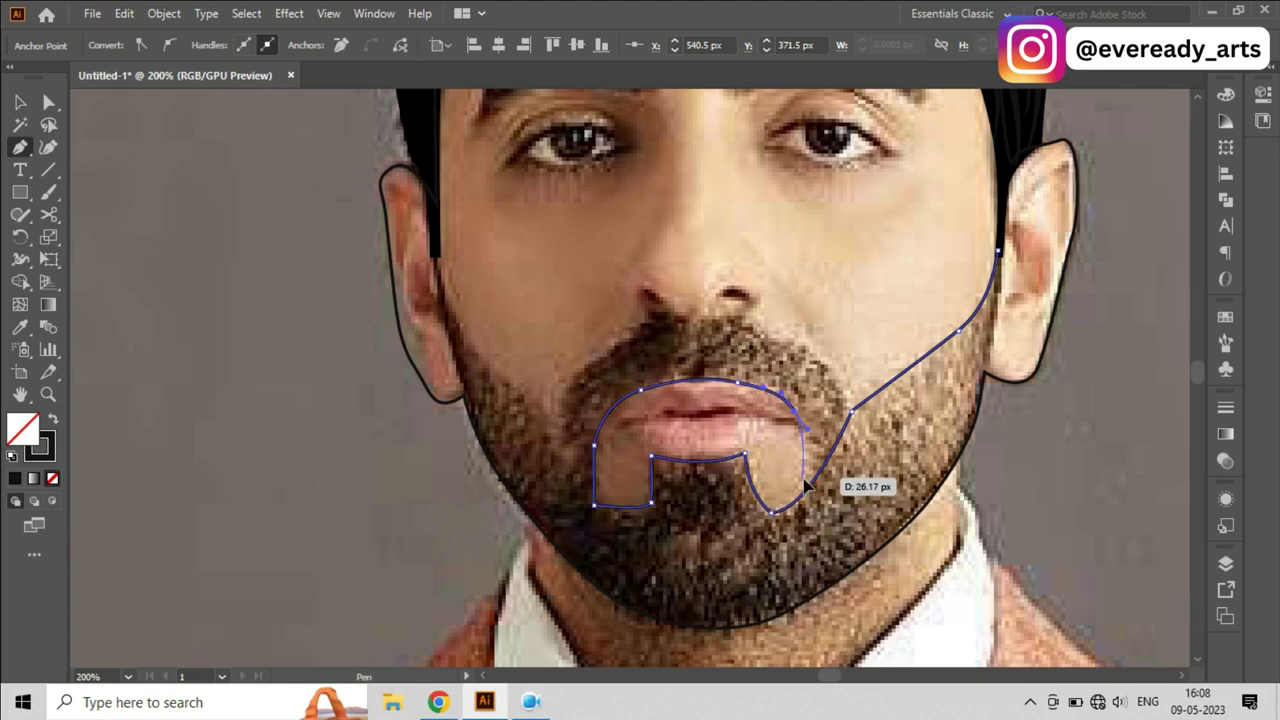
left_click(808, 485)
left_click(851, 413)
left_click(813, 358)
left_click(771, 326)
left_click(724, 316)
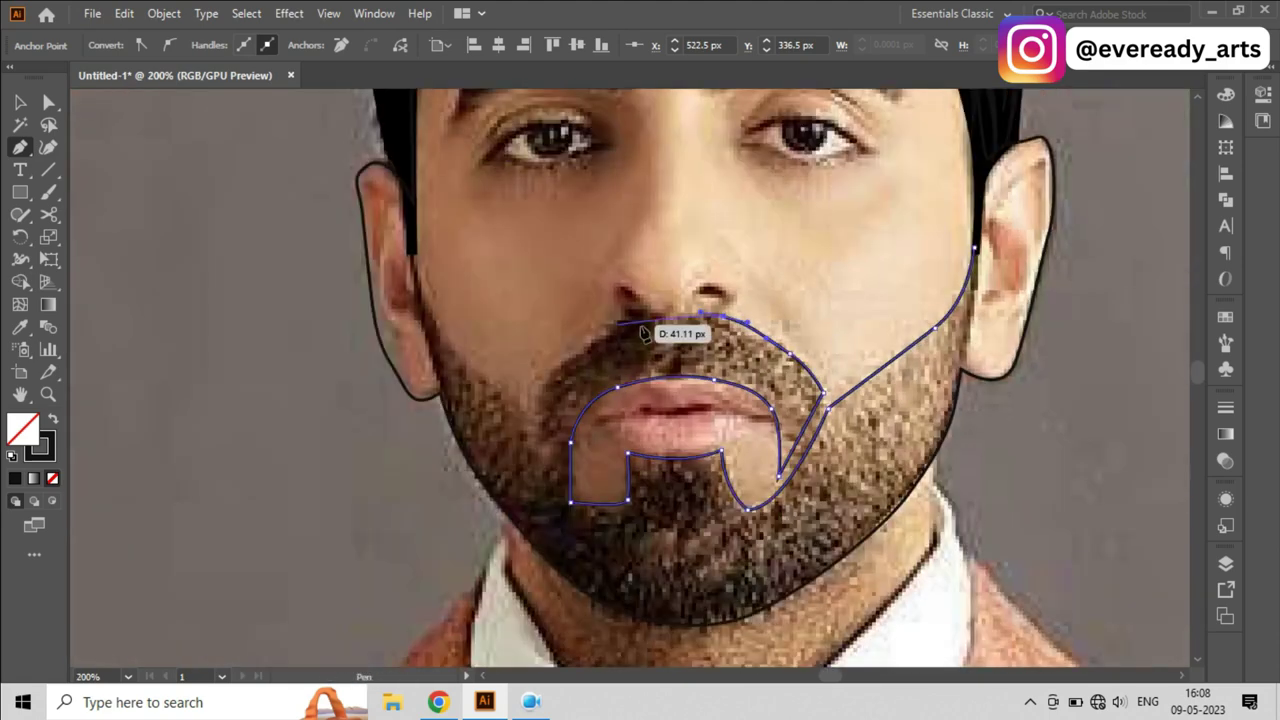
key("ctrl+equal")
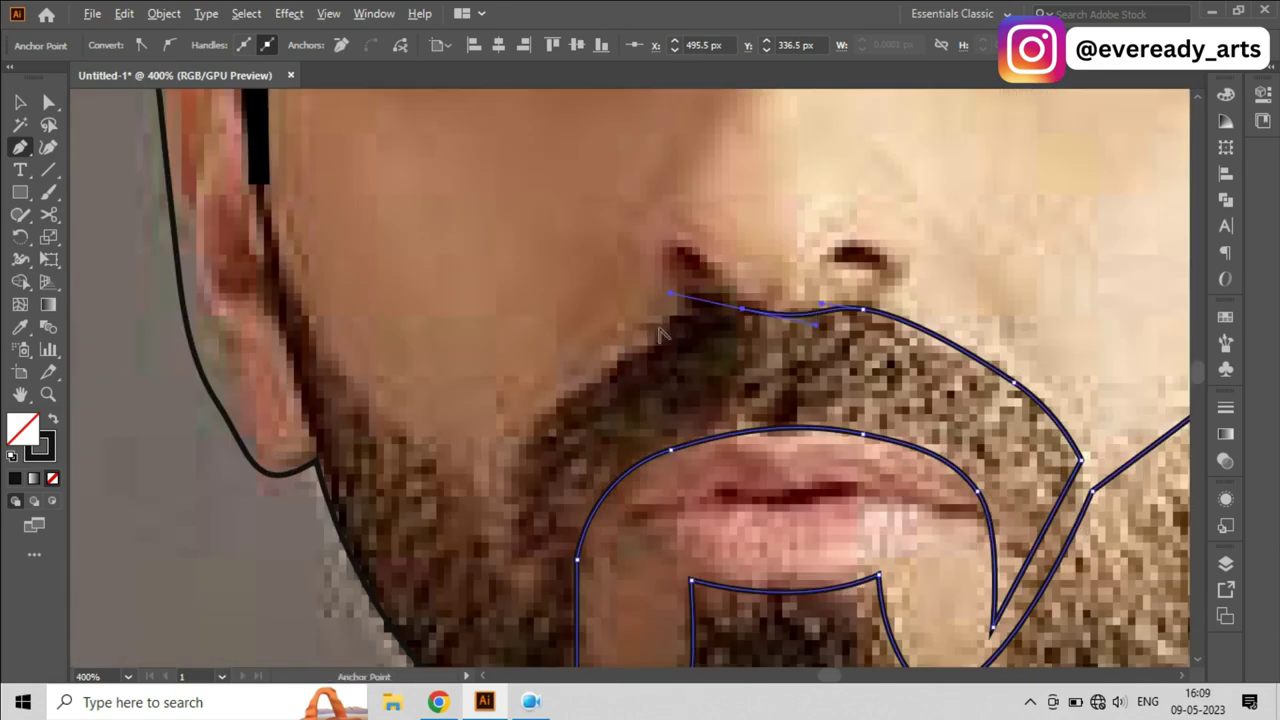
left_click(624, 359)
scroll(540, 420, "down", 2)
left_click(510, 440)
Step: Continue the beard outline along the left jaw and close it at its starting point
key("ctrl+minus")
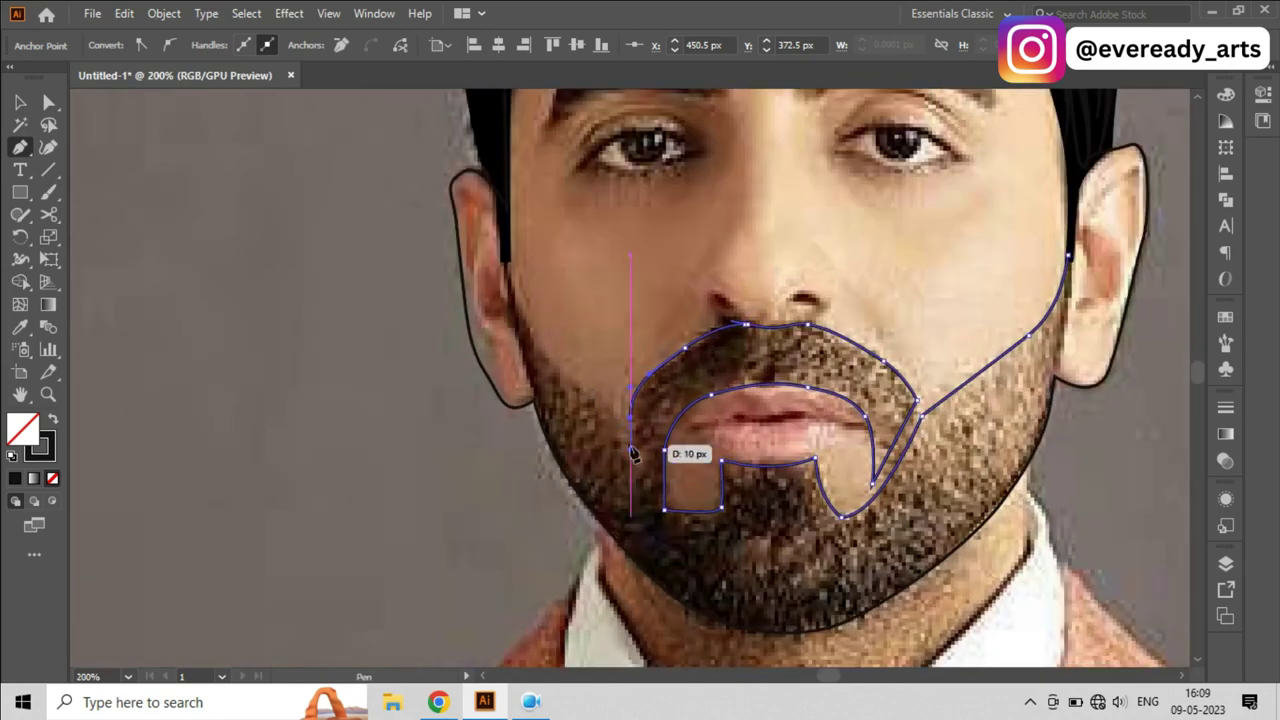
key("ctrl+minus")
left_click(634, 481)
left_click(612, 432)
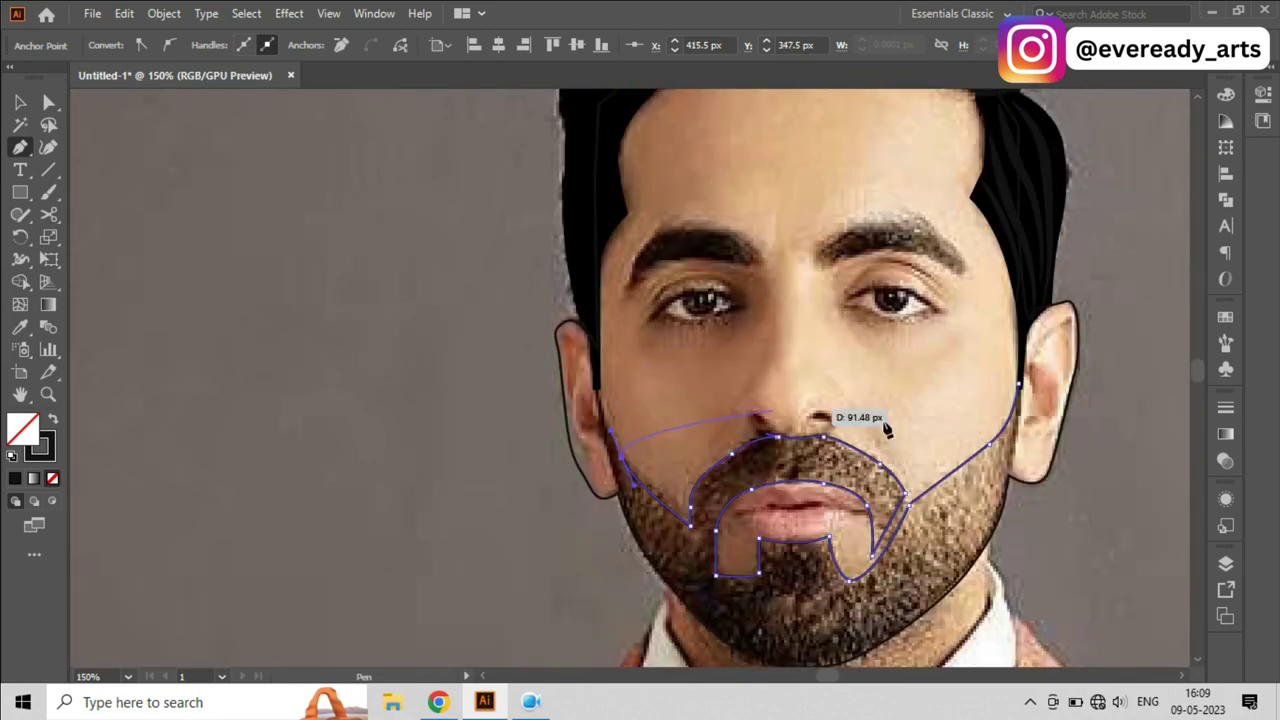
left_click(597, 380)
key("ctrl+equal")
left_click(623, 463)
key("ctrl+equal")
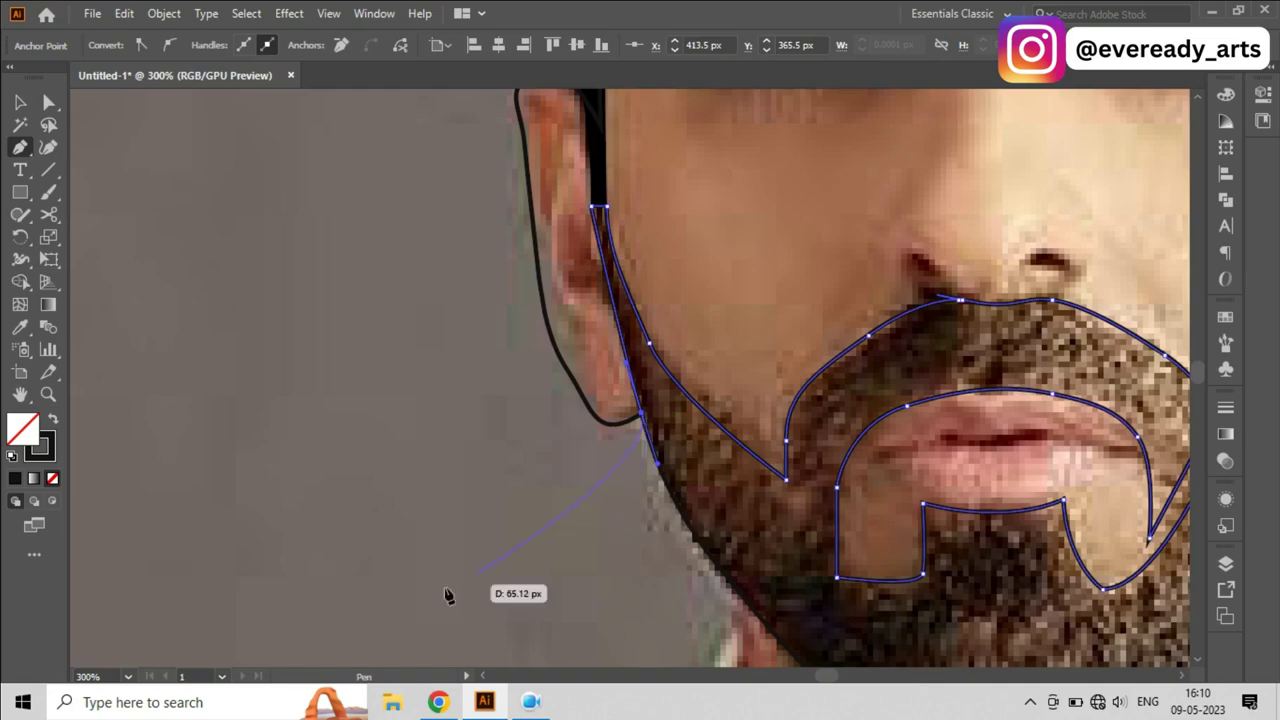
scroll(500, 534, "down", 5)
scroll(500, 534, "right", 10)
key("ctrl+equal")
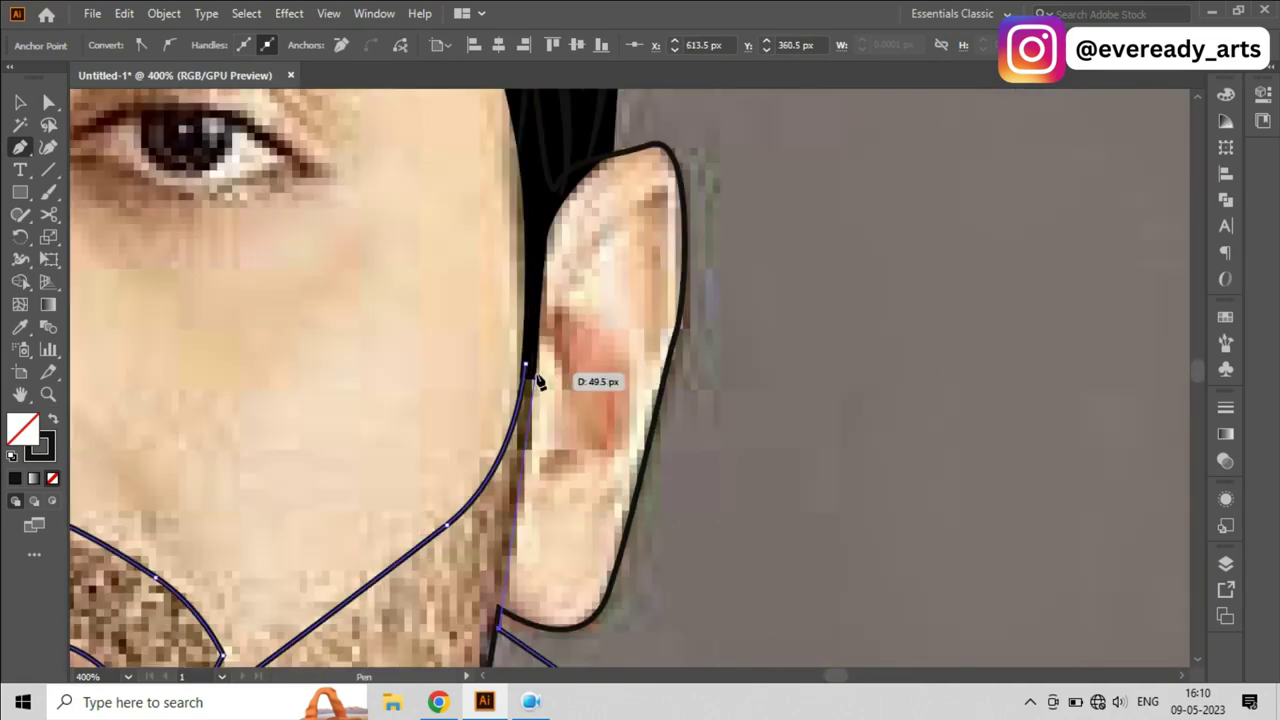
left_click(530, 372)
Step: Delete the stray anchor and leftover lower chin segment from the lip outline
key("ctrl+1")
key("ctrl+equal")
key("ctrl+equal")
key("ctrl+equal")
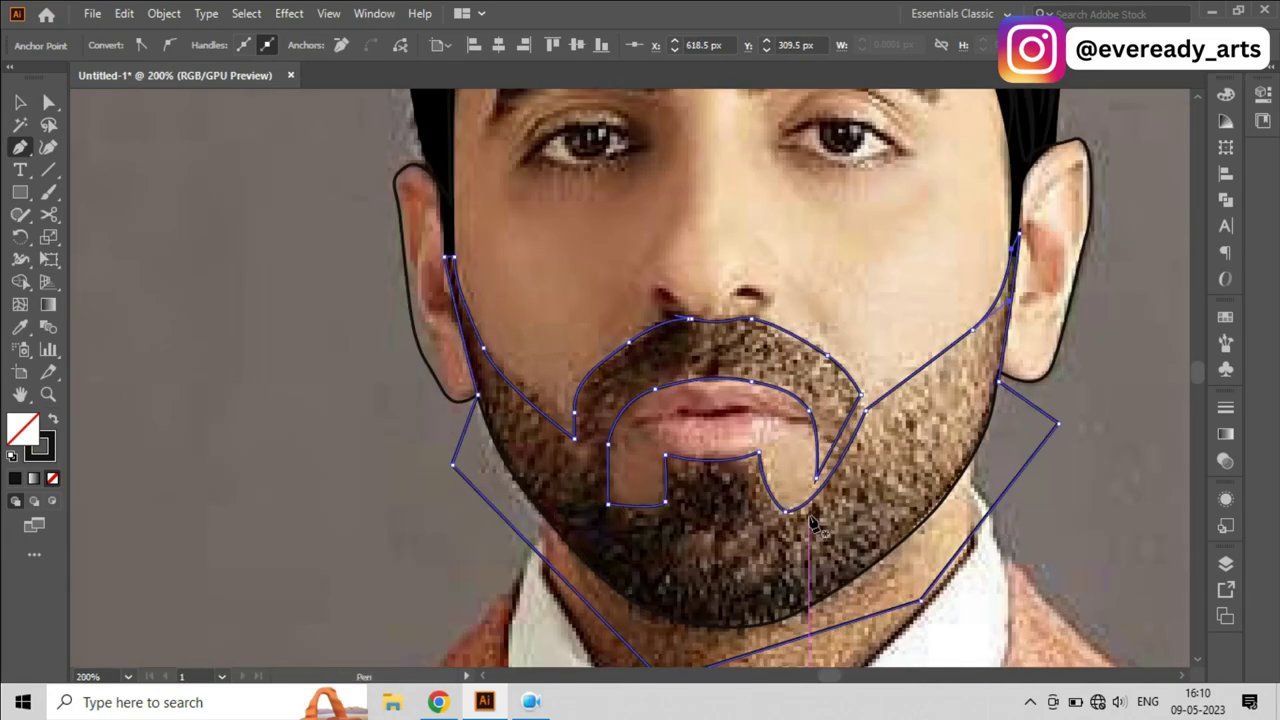
key("a")
left_click(886, 331)
key("Delete")
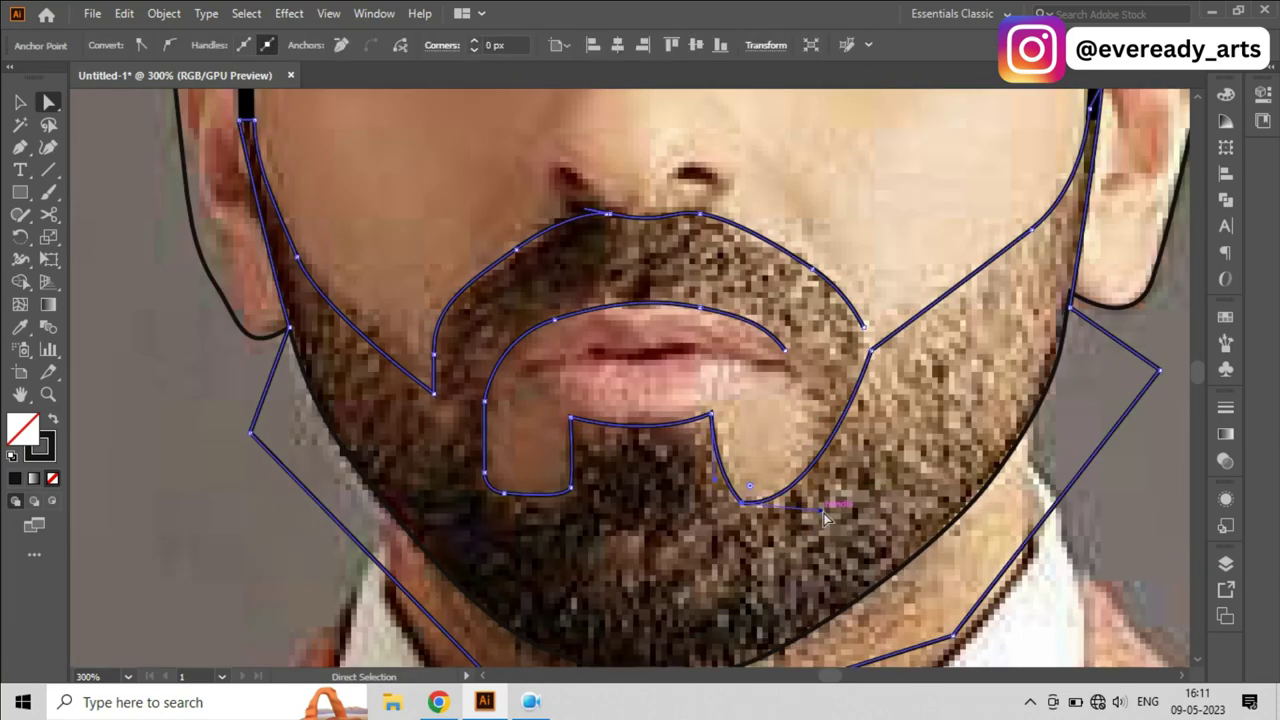
left_click(798, 397)
left_click(870, 350)
key("p")
key("Delete")
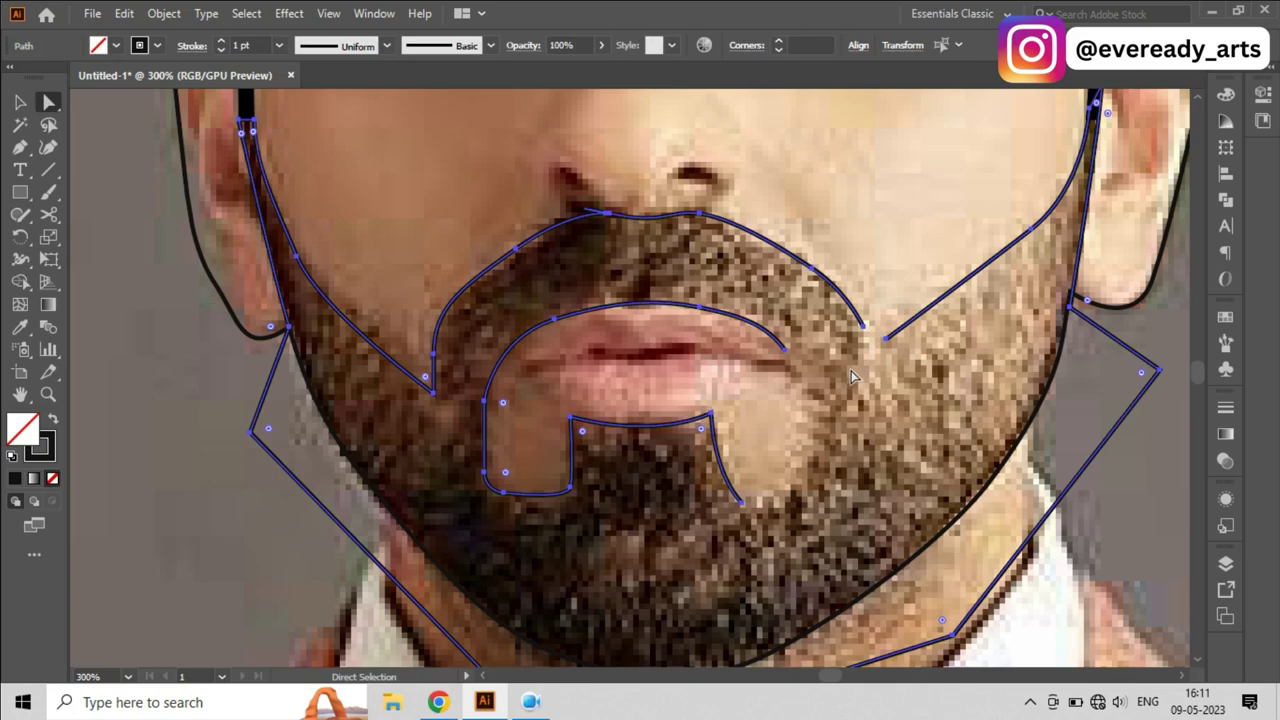
Step: Resume the lip outline from its open end and close it with a curved segment
left_click(885, 340)
left_click_drag(795, 398, 797, 455)
scroll(797, 455, "down", 3)
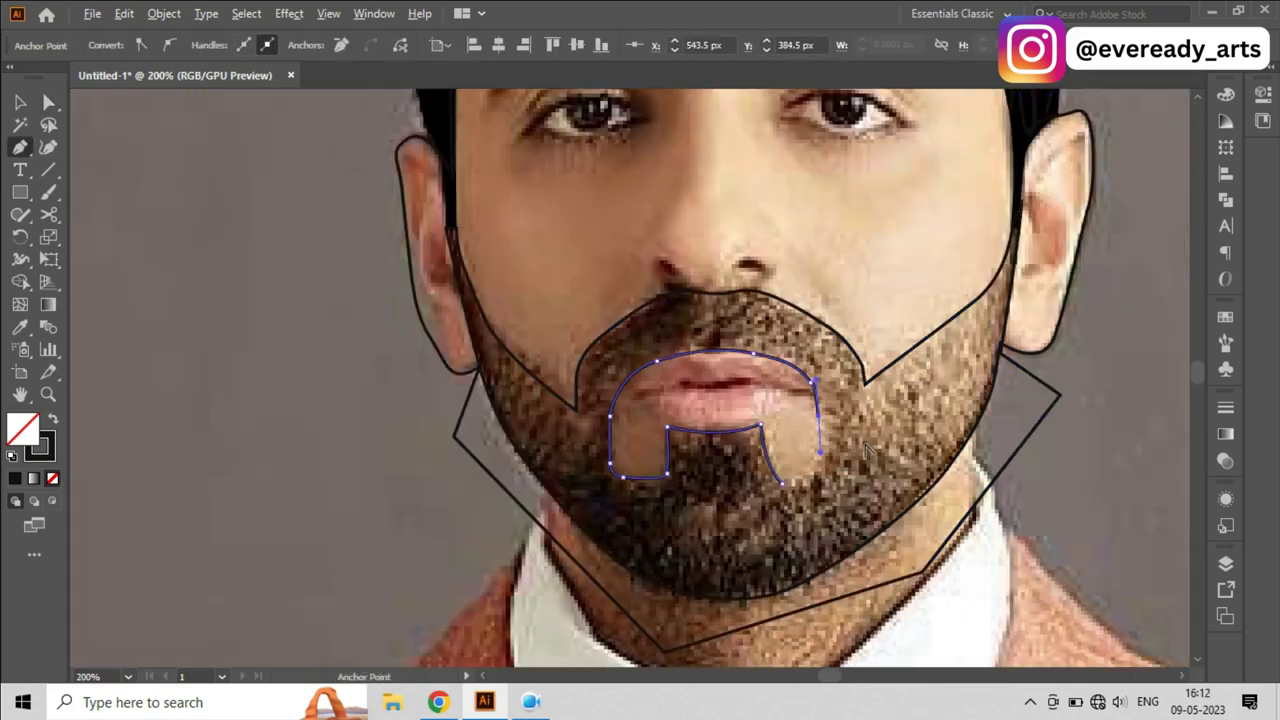
scroll(790, 458, "up", 3)
scroll(912, 428, "up", 3)
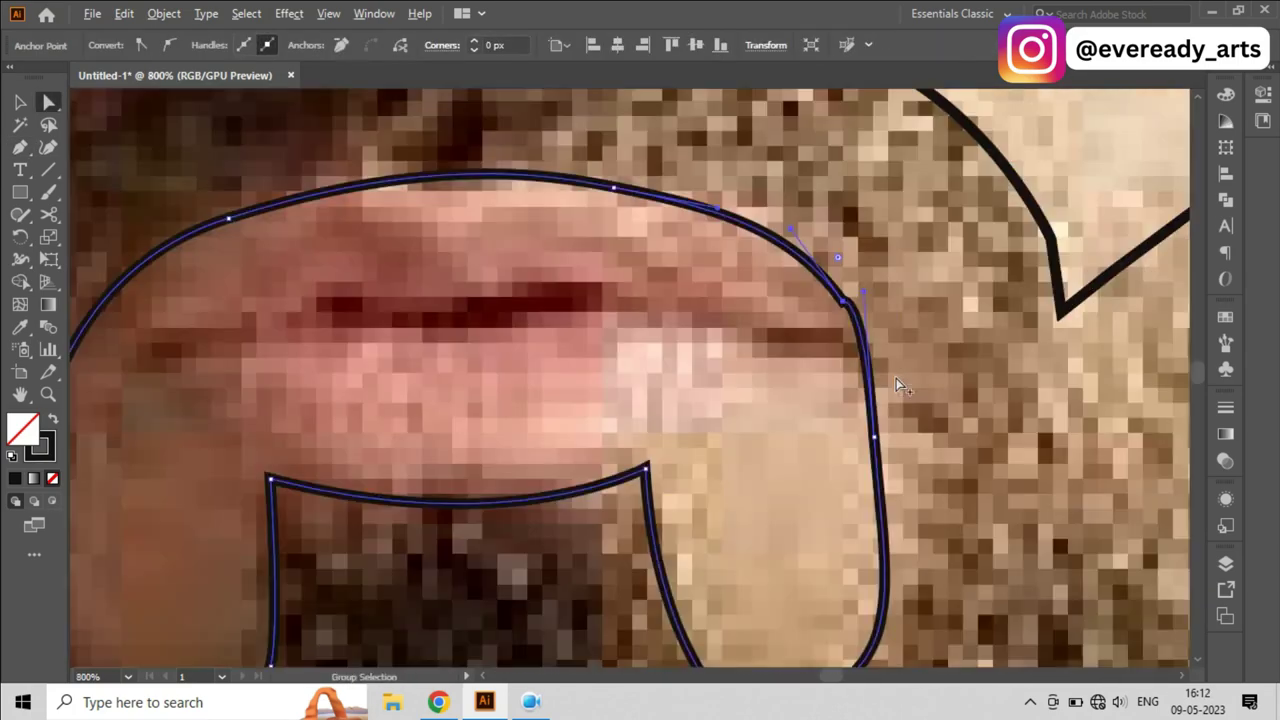
Step: Add an anchor on top of the lip outline and reshape its top curve
left_click(871, 337, "ctrl")
scroll(707, 293, "down", 2)
scroll(707, 293, "up", 2)
left_click(720, 257)
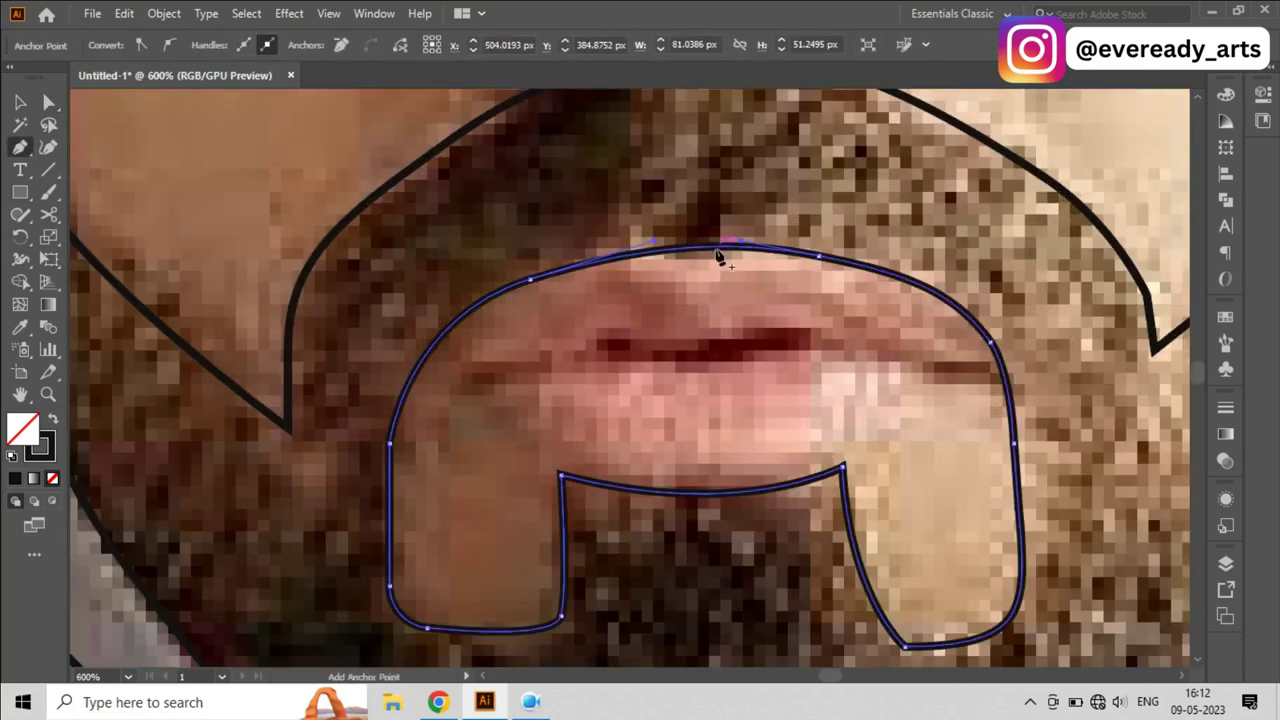
left_click_drag(643, 270, 390, 295)
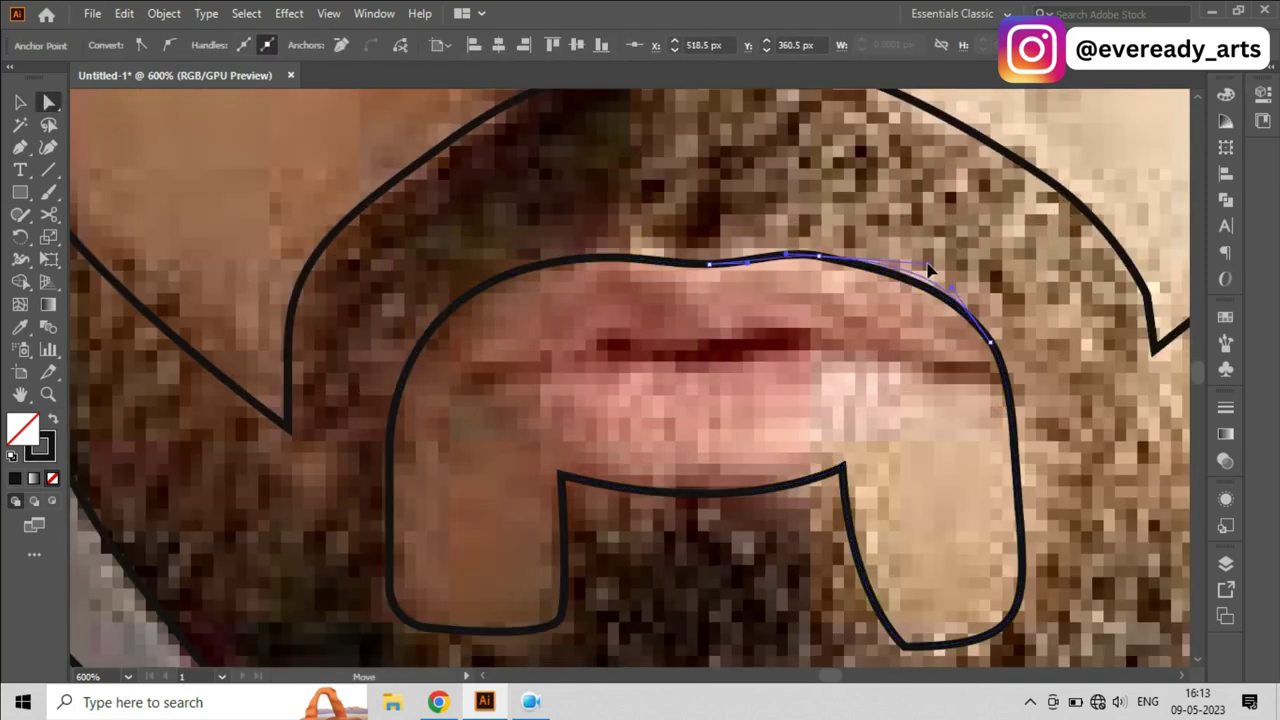
left_click(1000, 337)
scroll(1010, 403, "down", 2)
scroll(1010, 403, "up", 2)
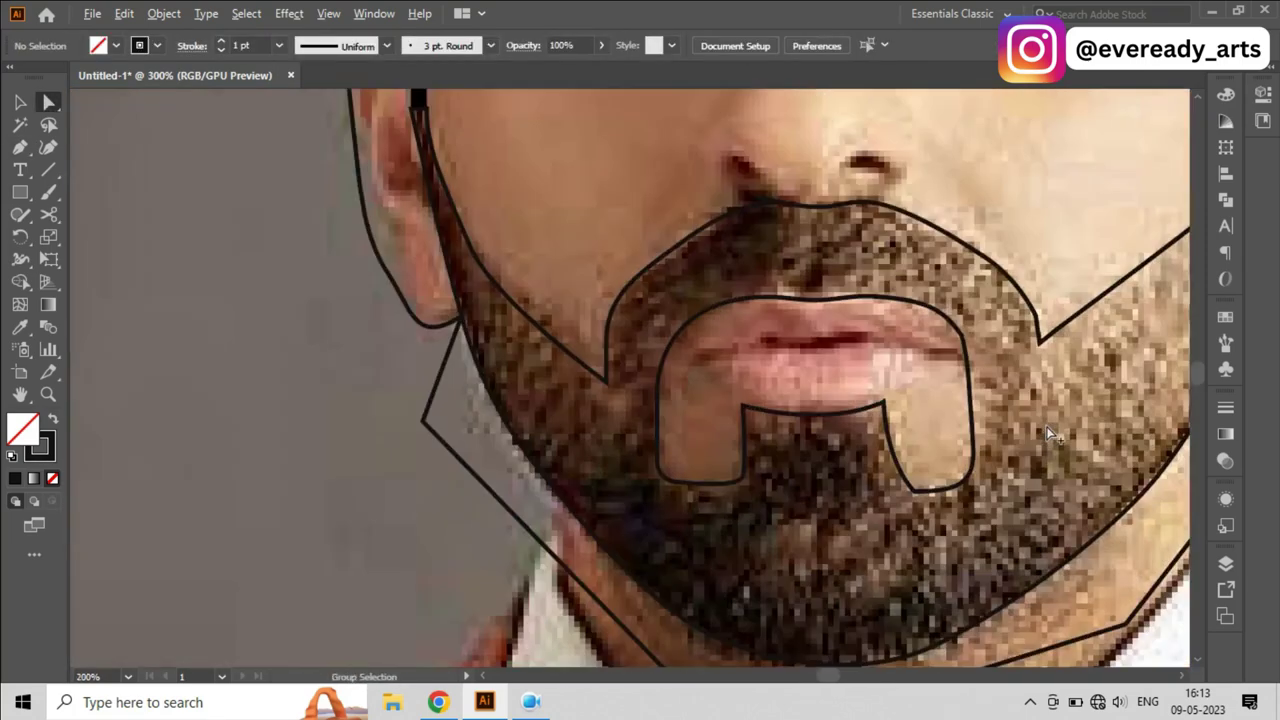
scroll(750, 433, "down", 4)
scroll(788, 291, "up", 3)
scroll(648, 352, "up", 2)
scroll(648, 352, "down", 5)
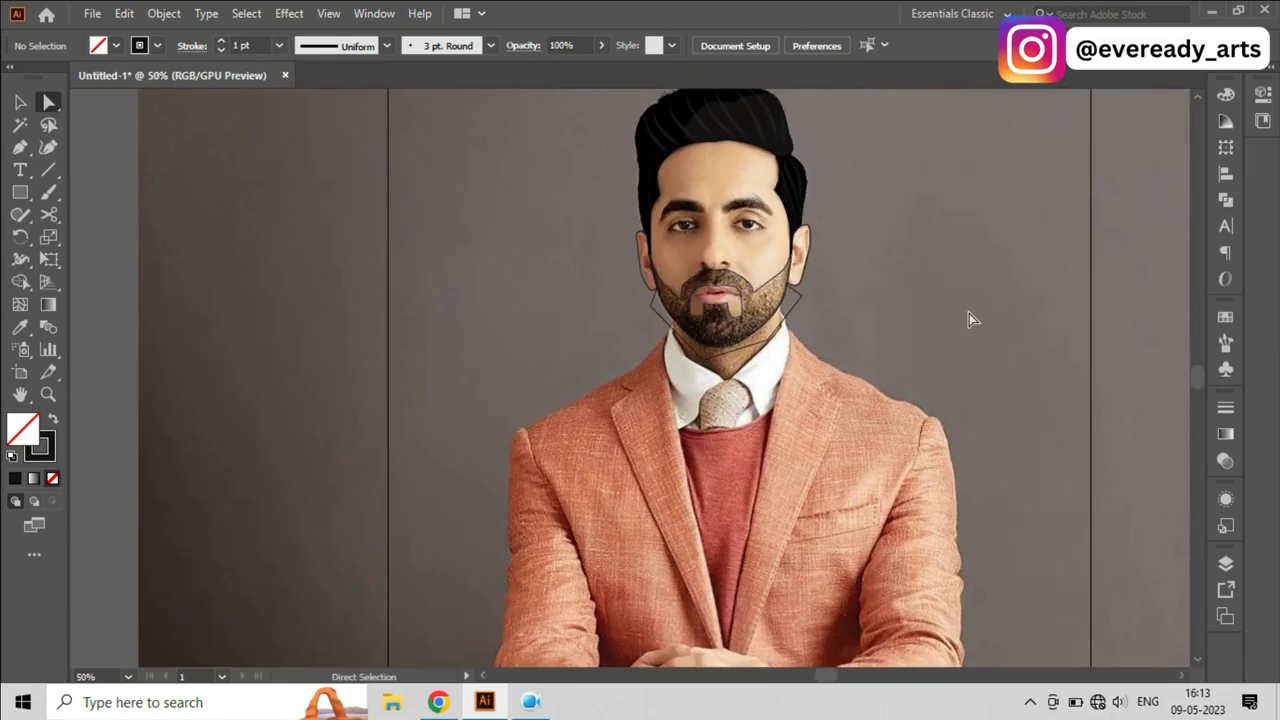
Step: Merge the beard paths with Shape Builder, cutting out the lip shape, and fill it solid black
key("F7")
key("v")
scroll(543, 340, "up", 3)
left_click(543, 340)
scroll(543, 340, "up", 1)
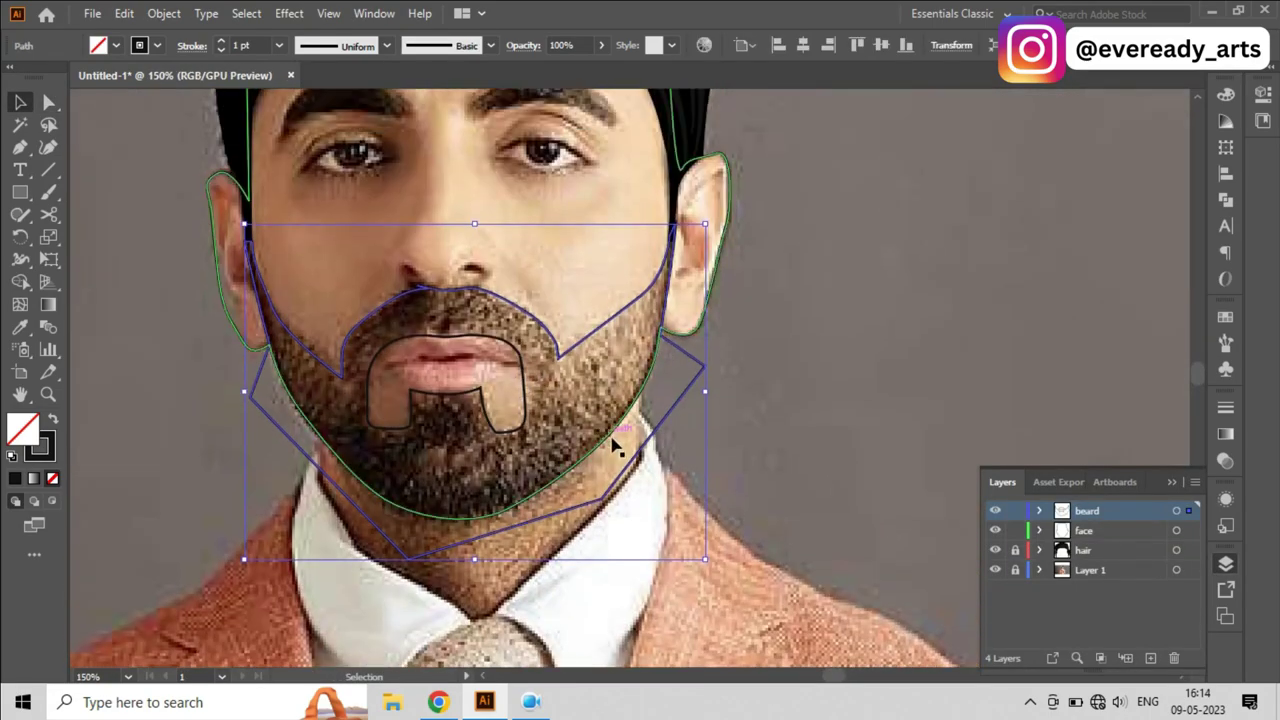
key("shift+m")
left_click(606, 334)
left_click(53, 419)
left_click(53, 419)
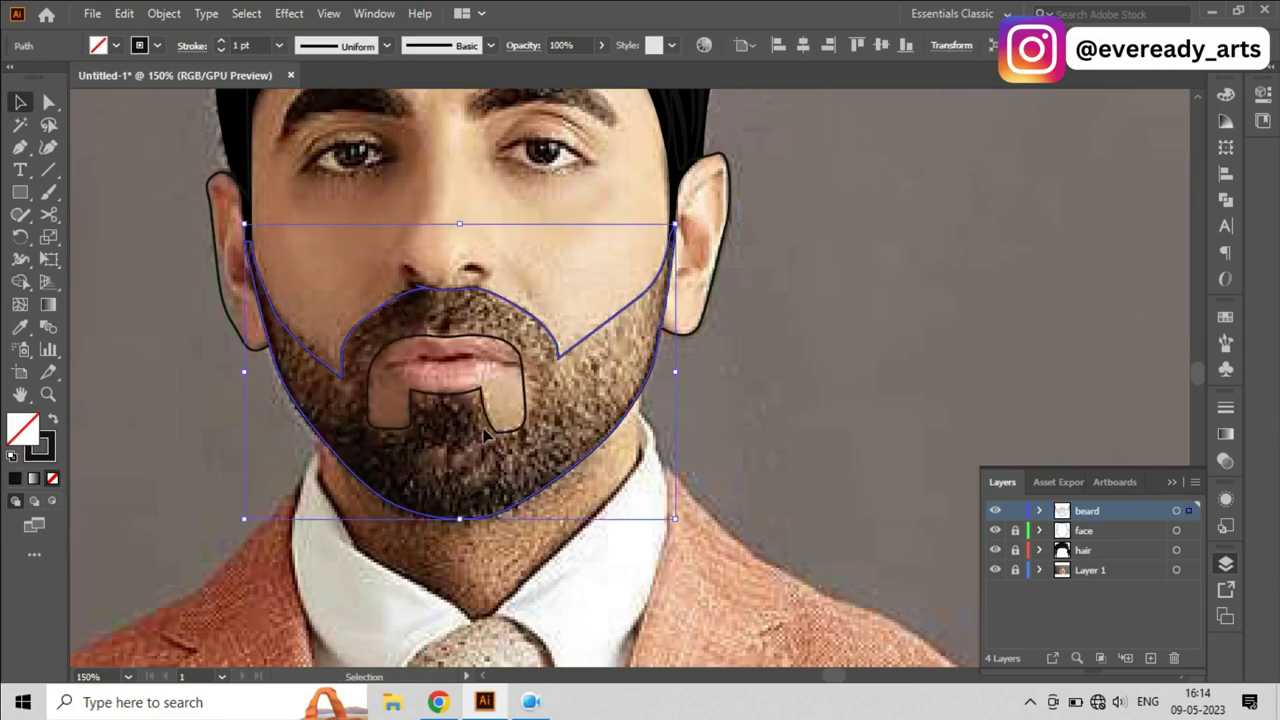
key("shift+m")
key("shift+x")
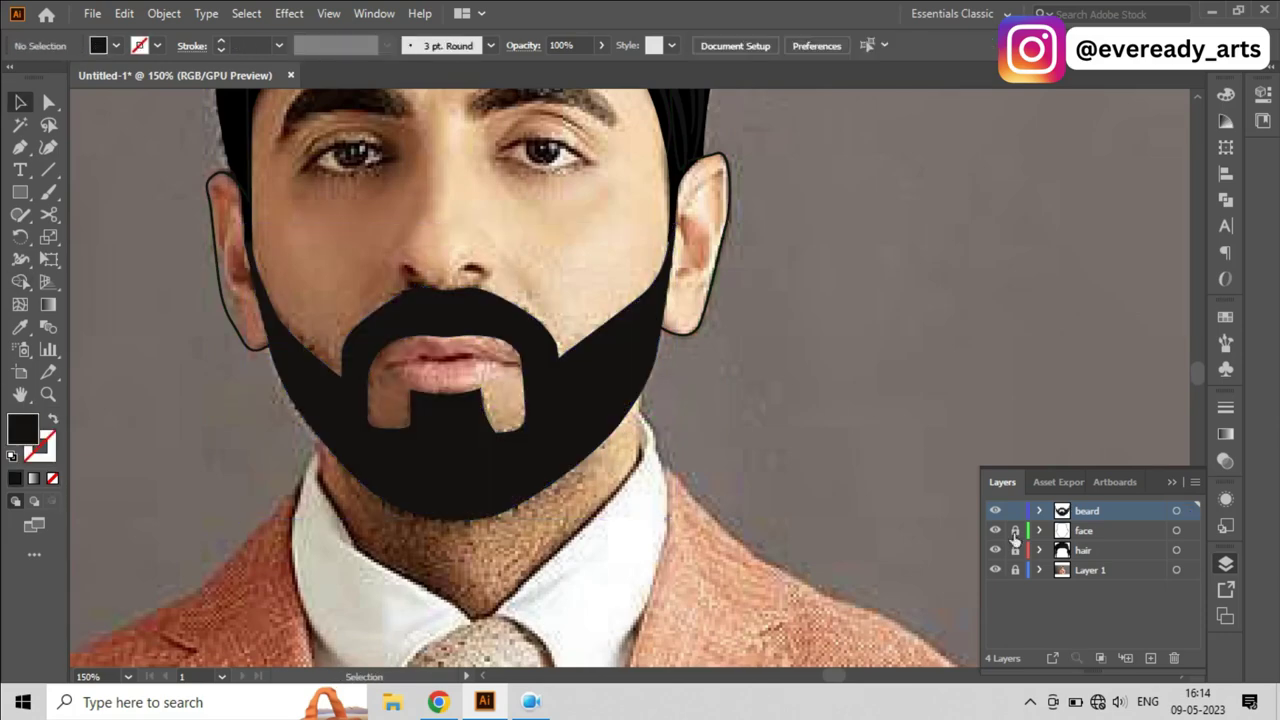
Step: Align the cut-out's lower corner to a horizontal ruler guide, then hide the guide
left_click(995, 570)
key("ctrl+0")
scroll(338, 511, "up", 3)
key("a")
scroll(614, 386, "up", 1, "alt")
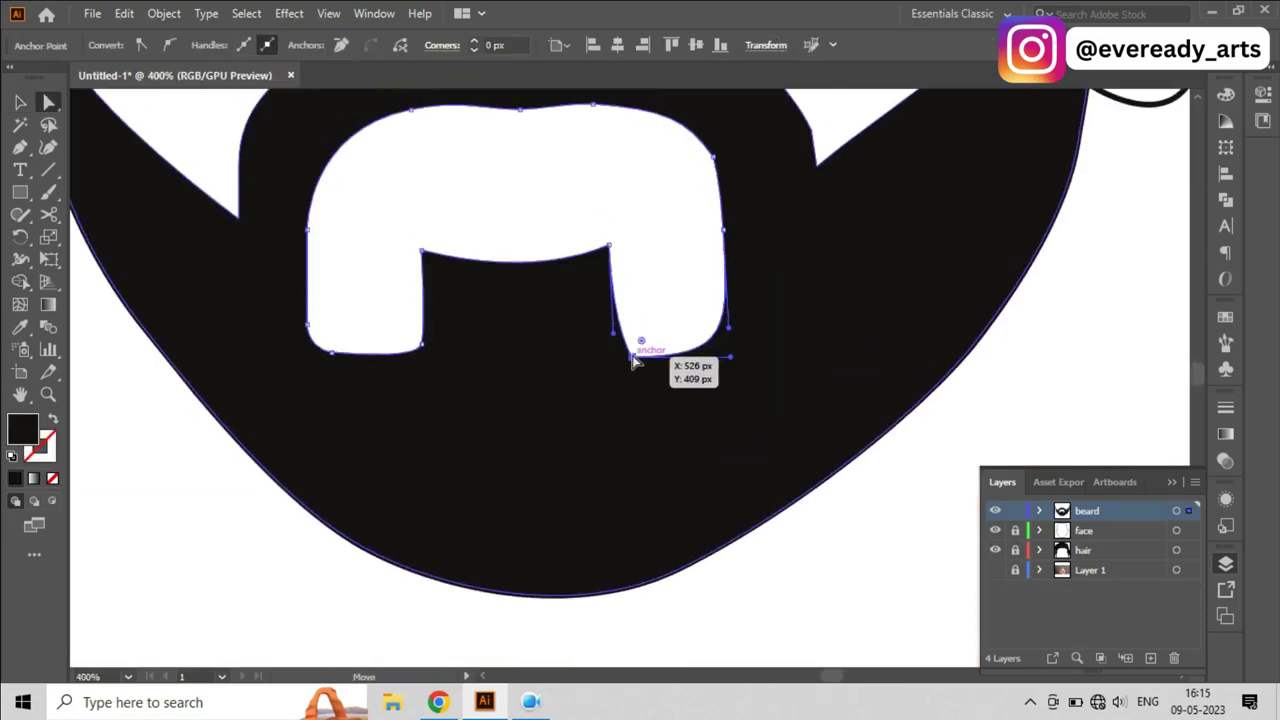
key("ctrl+r")
left_click_drag(545, 95, 560, 351)
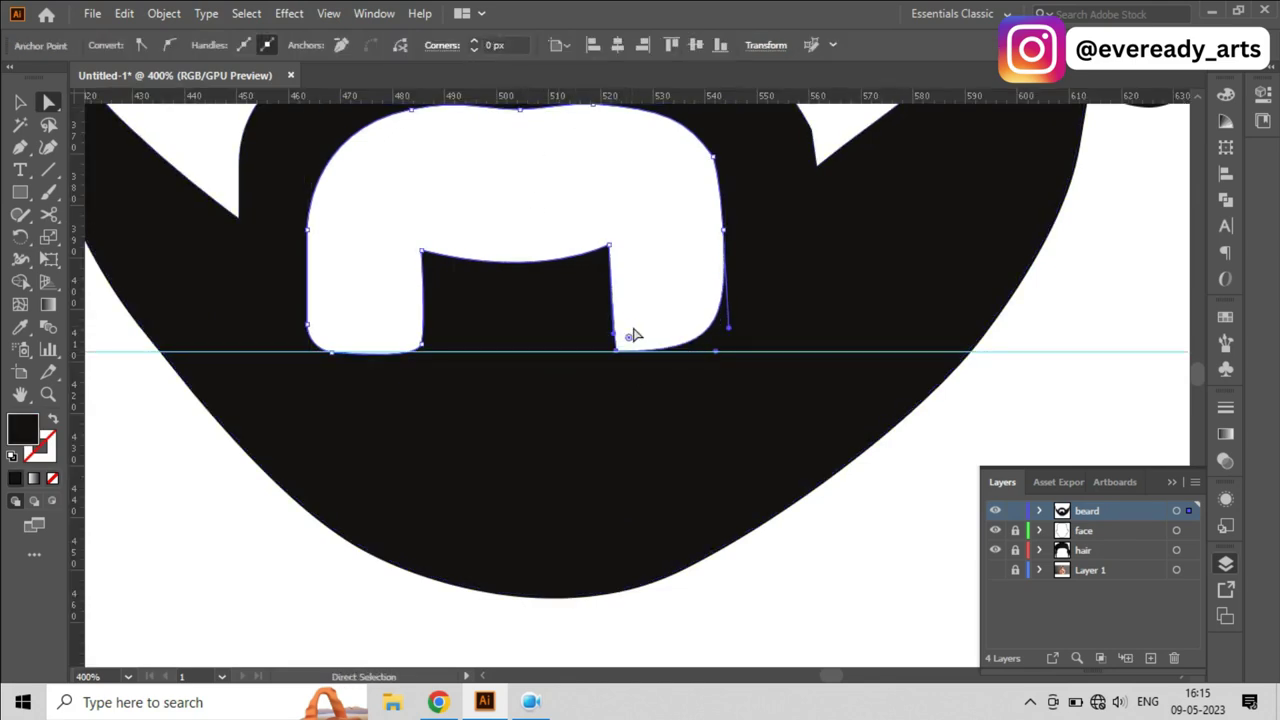
left_click(710, 323)
key("p")
left_click(1077, 371)
key("ctrl+semicolon")
key("ctrl+0")
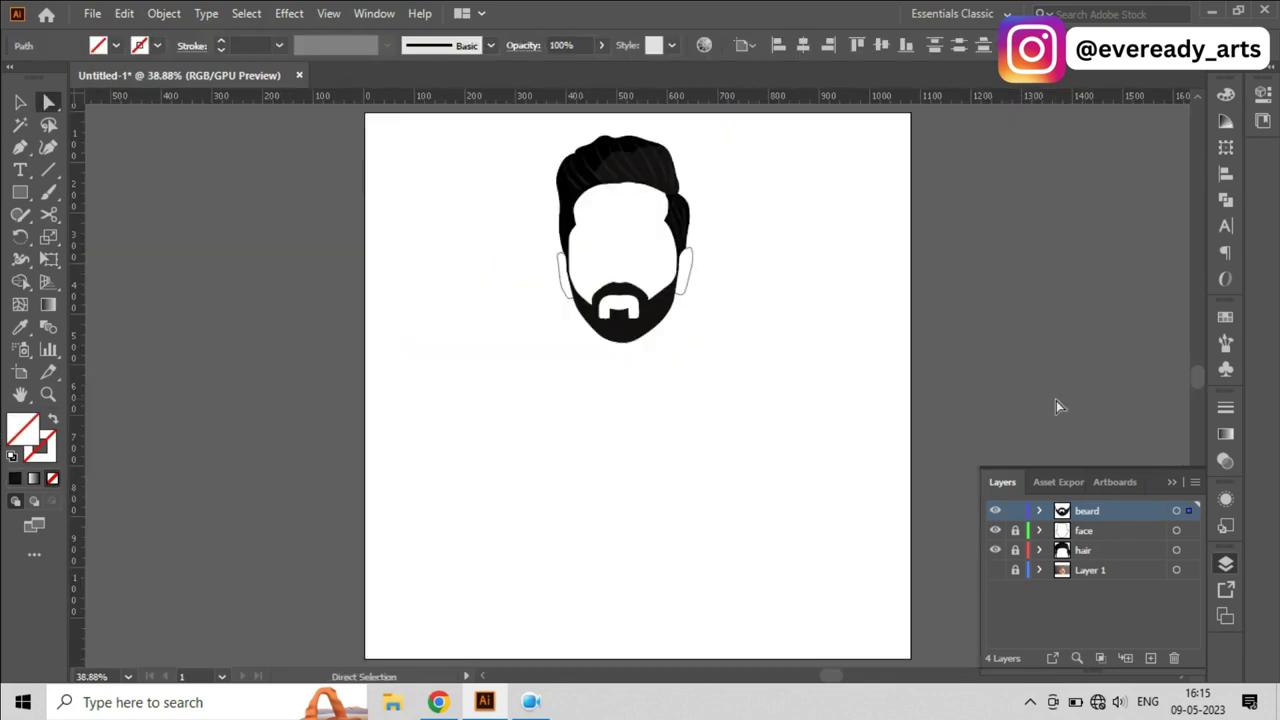
left_click(995, 570)
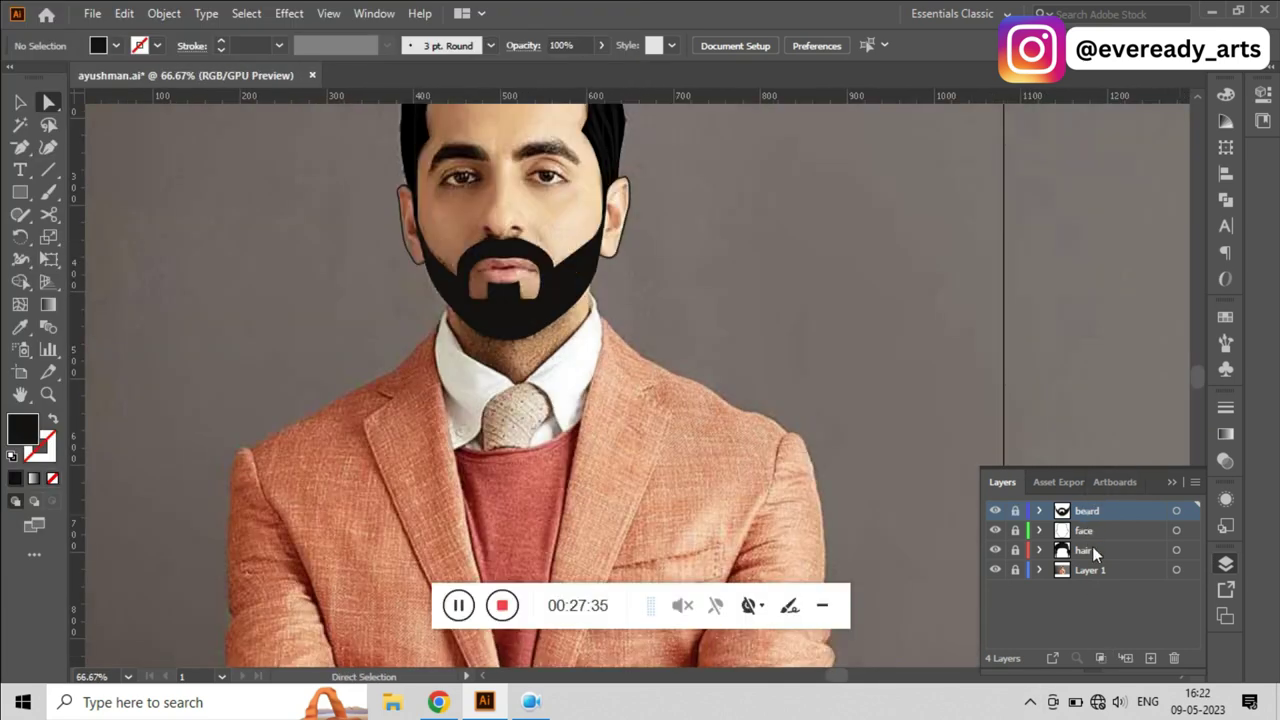
Step: Add a new layer named eye for the eyebrows, then hide the reference photo to check them
left_click(1150, 657)
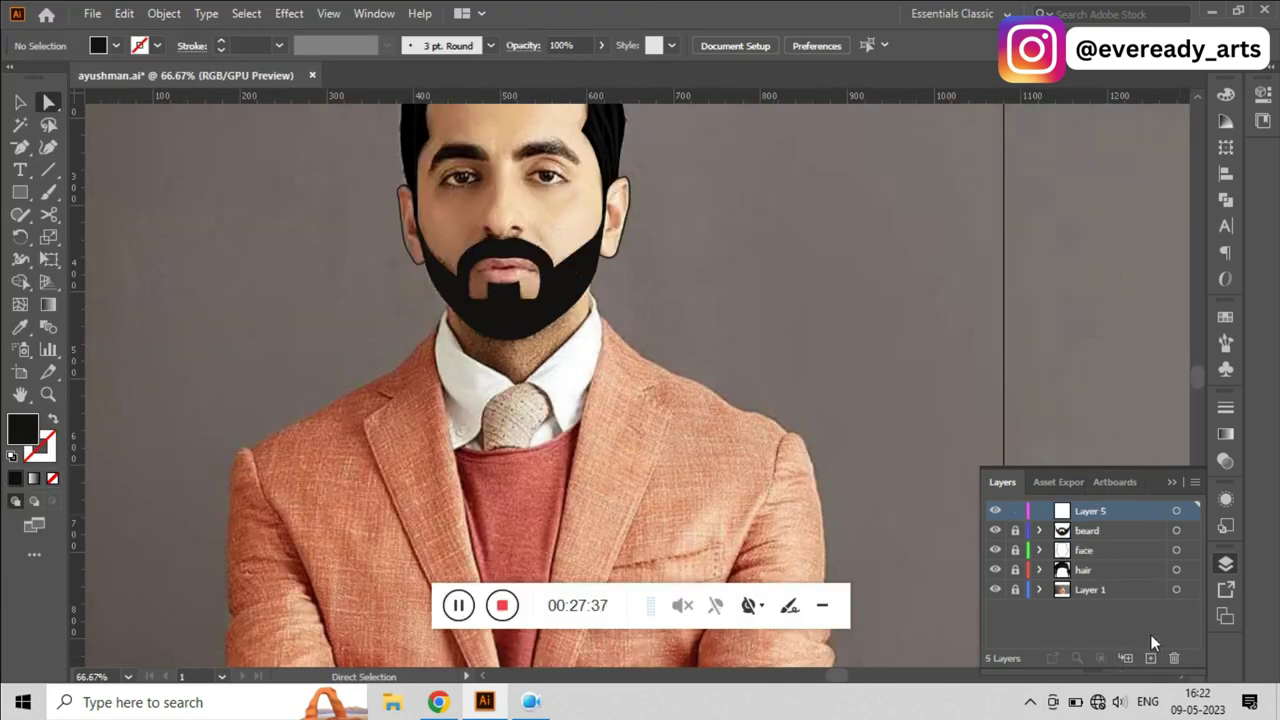
double_click(1084, 510)
type("s")
scroll(729, 231, "up", 3)
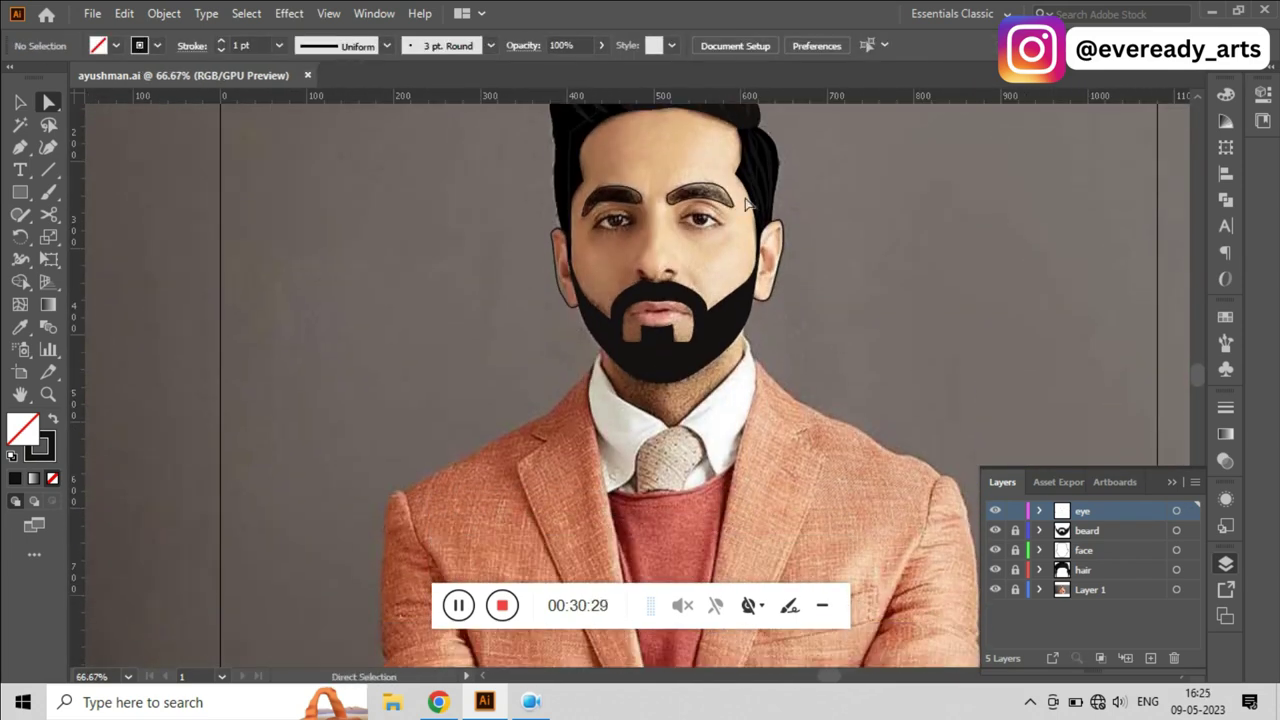
left_click(996, 590)
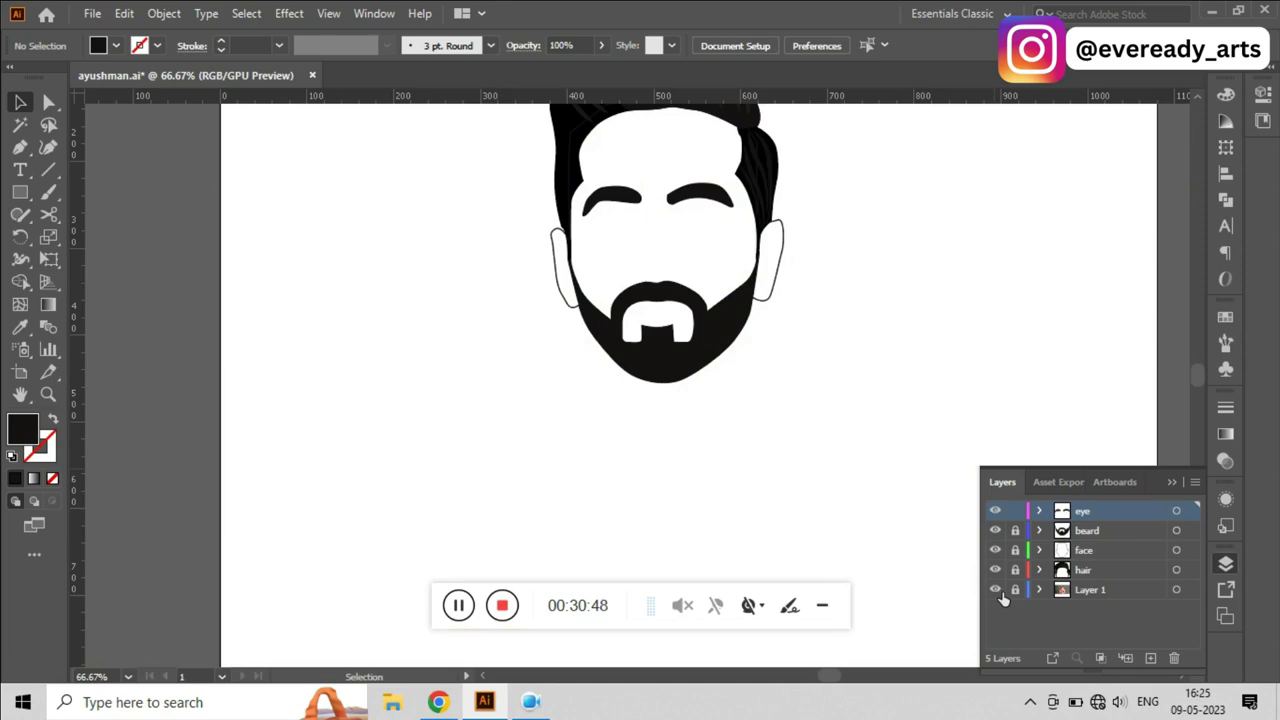
Step: Trace the left eye's almond outline over the reference photo and refine its curves
left_click(995, 590)
left_click(530, 337)
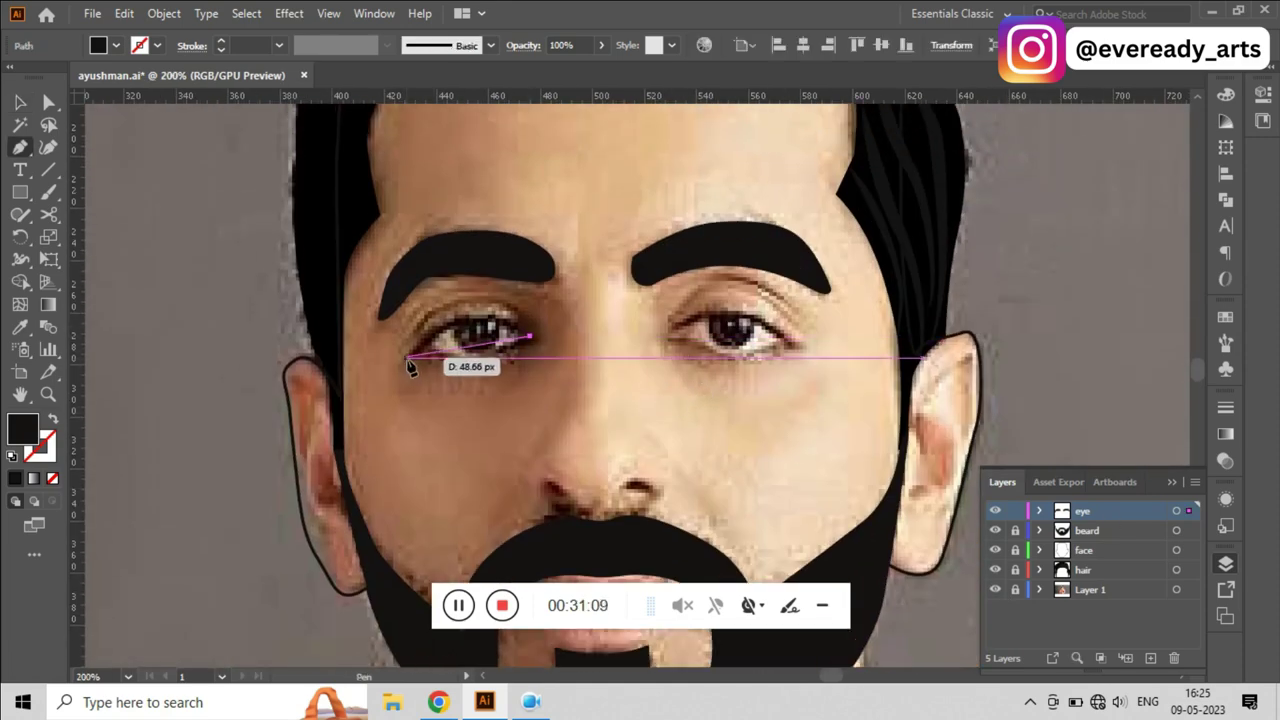
left_click(408, 357)
scroll(435, 360, "up", 2)
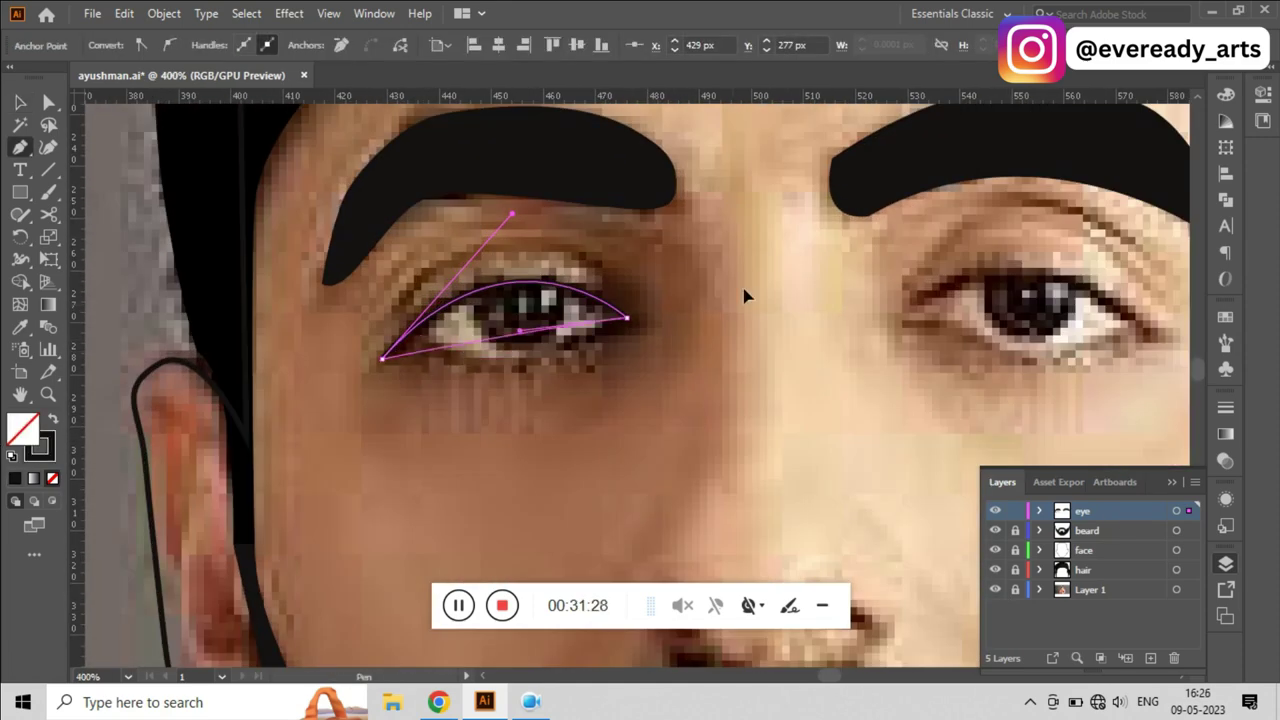
left_click(383, 358)
key("a")
scroll(450, 360, "up", 1)
left_click_drag(383, 402, 421, 383)
left_click_drag(627, 370, 585, 285)
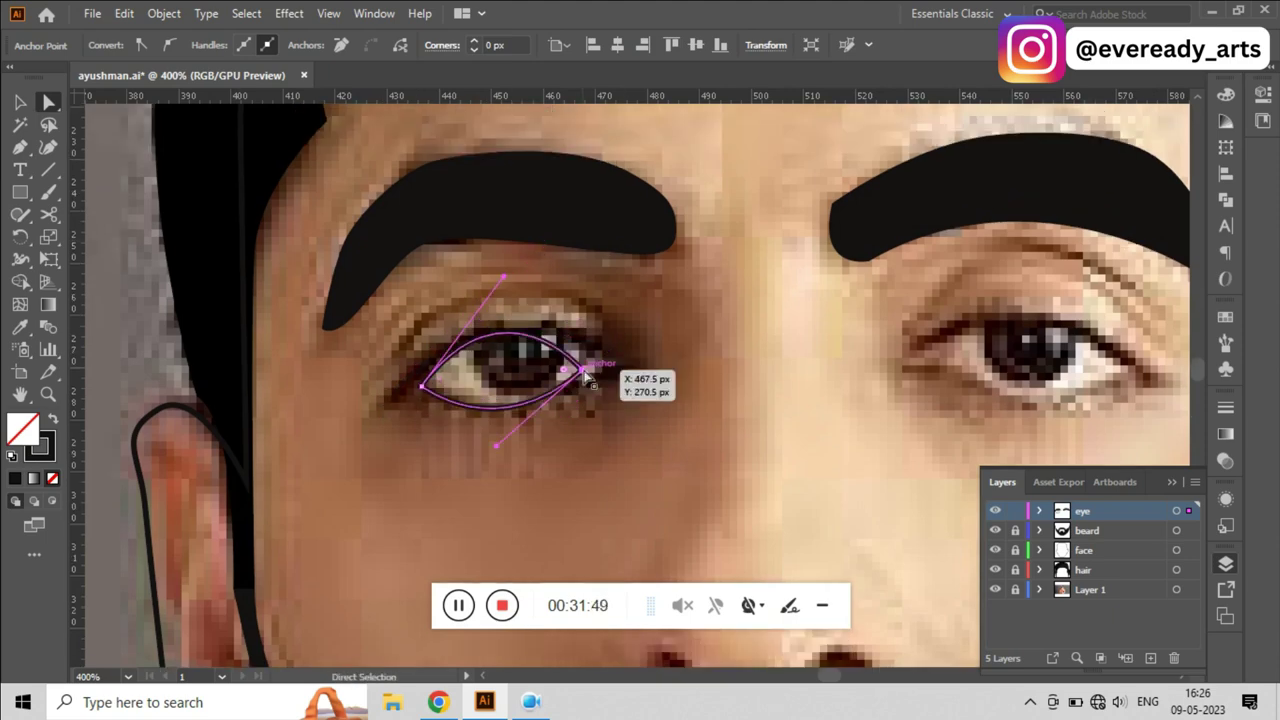
left_click(404, 431)
scroll(500, 440, "down", 2)
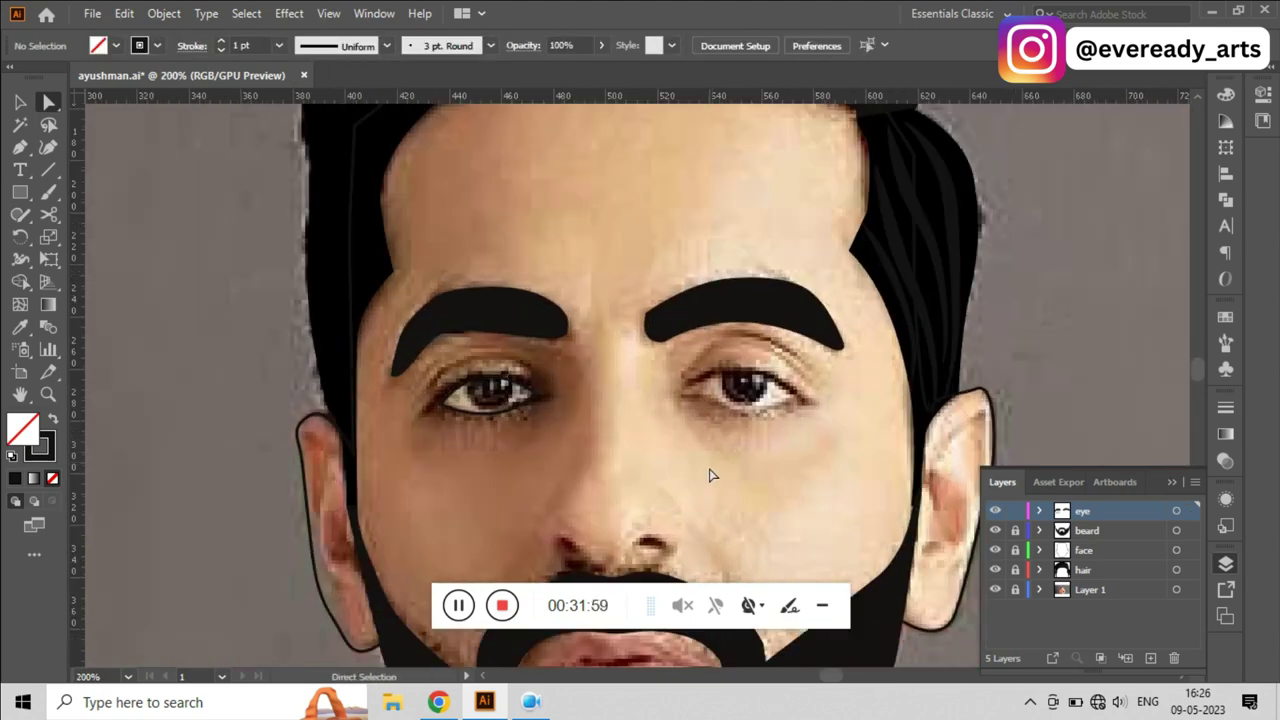
Step: Trace the right eye's almond outline as a closed path
left_click(805, 401)
scroll(800, 410, "up", 2)
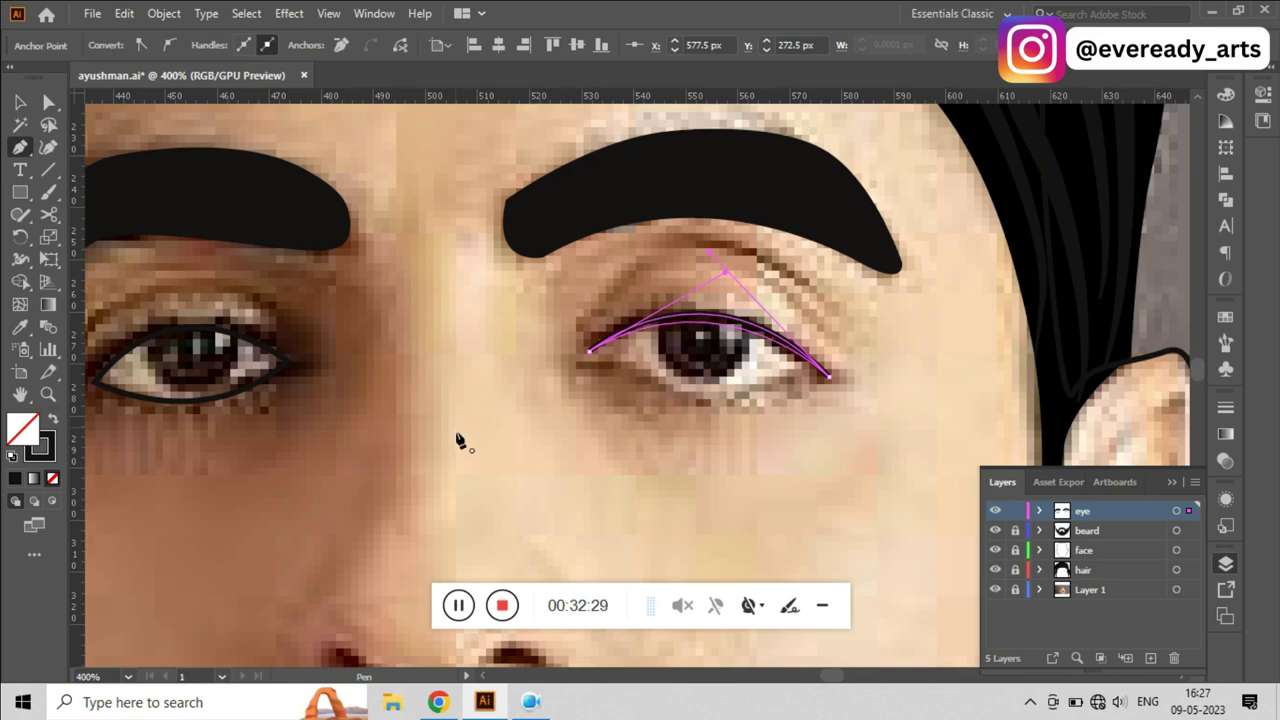
scroll(805, 374, "up", 1)
scroll(586, 457, "down", 3)
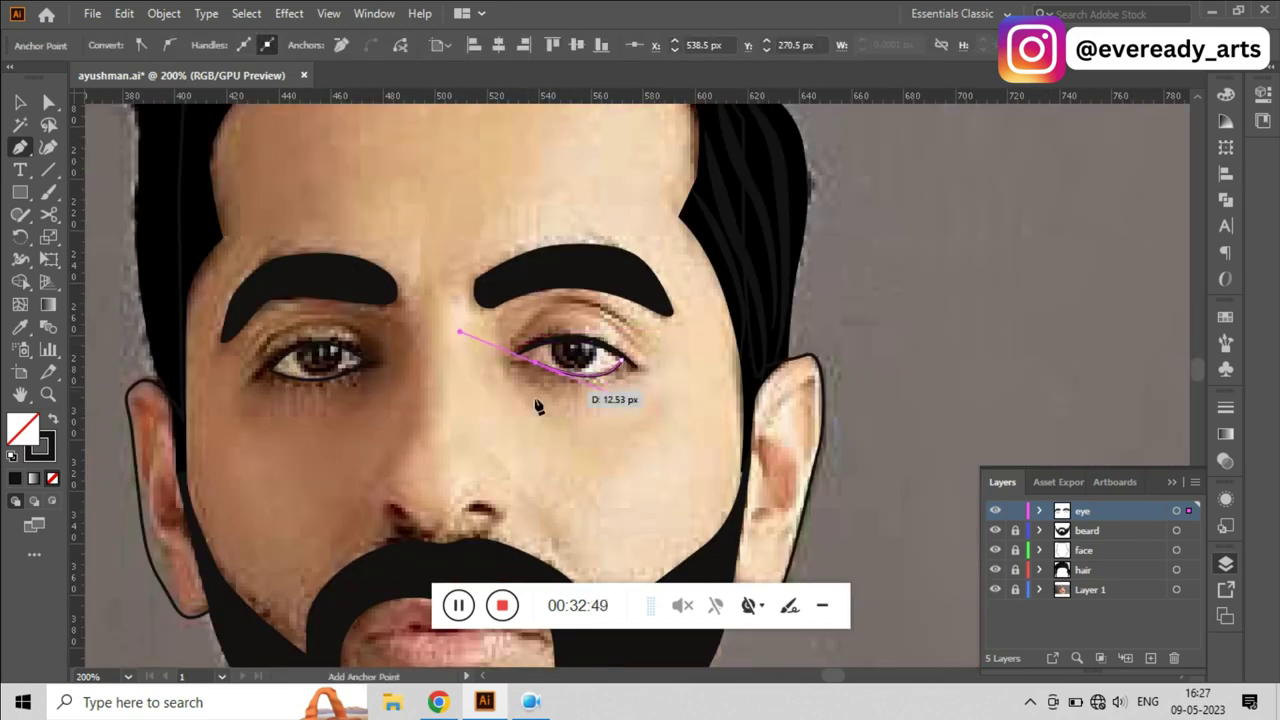
scroll(543, 428, "up", 3)
left_click(553, 277)
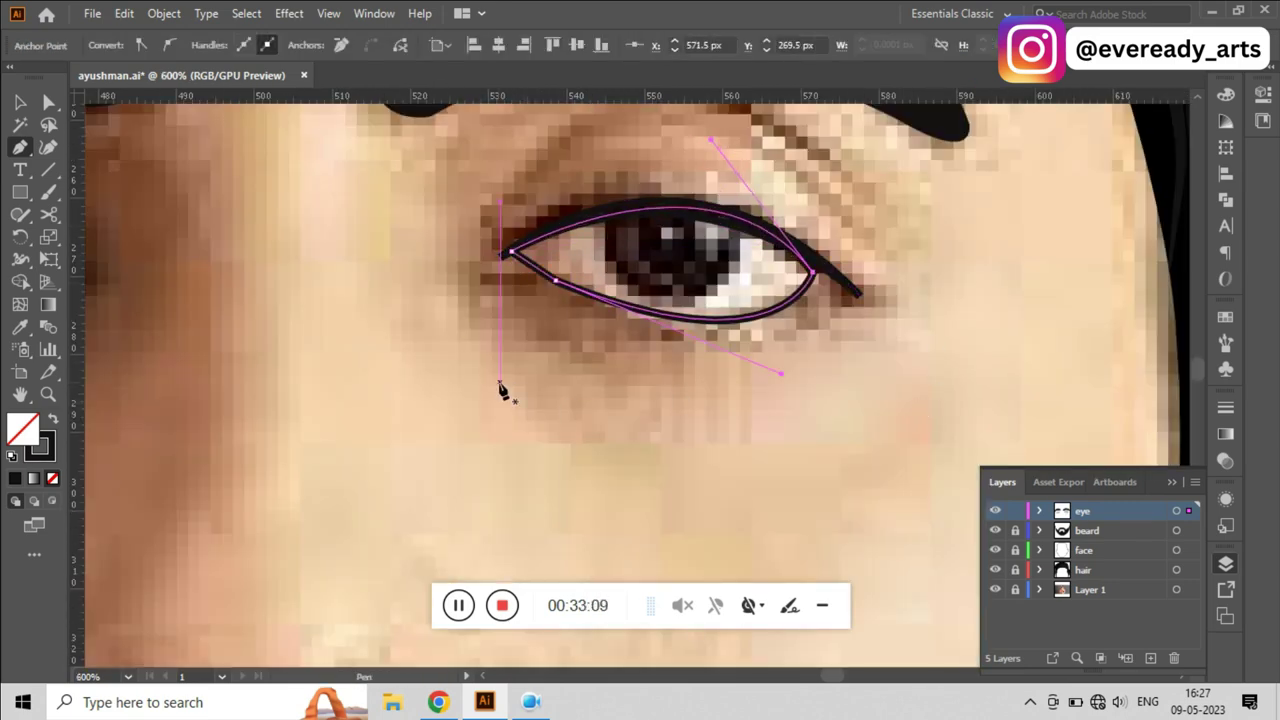
left_click(869, 405, "ctrl")
key("v")
scroll(791, 366, "down", 2)
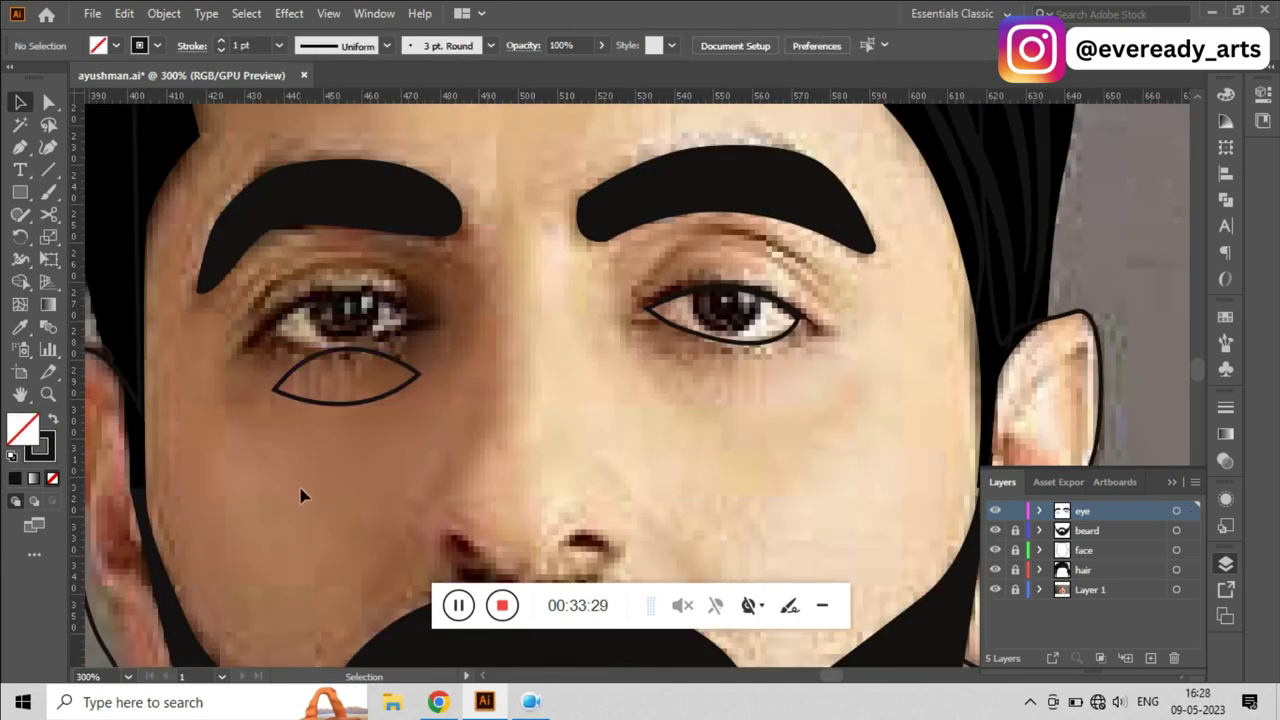
scroll(351, 481, "down", 2)
Step: Draw a curved black upper-lid eyeliner shape hugging the top of the eye
left_click(508, 387)
left_click_drag(333, 422, 232, 492)
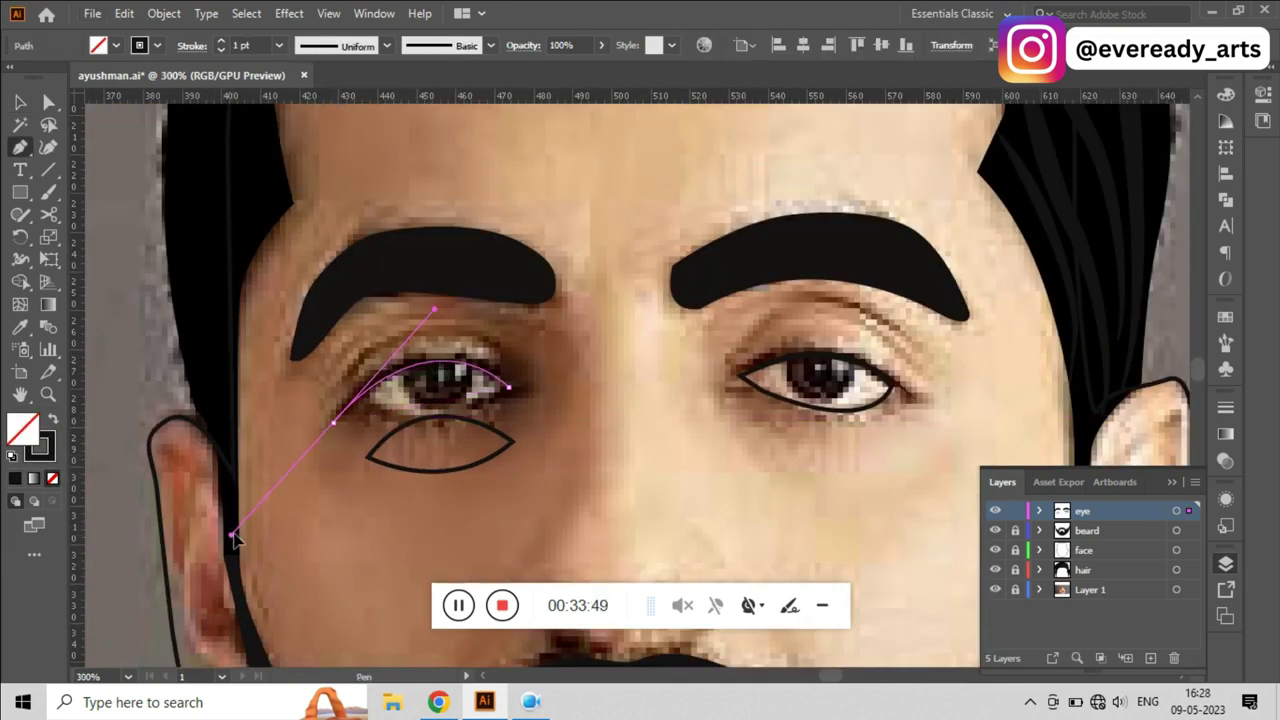
left_click_drag(232, 537, 385, 373)
scroll(508, 420, "up", 3)
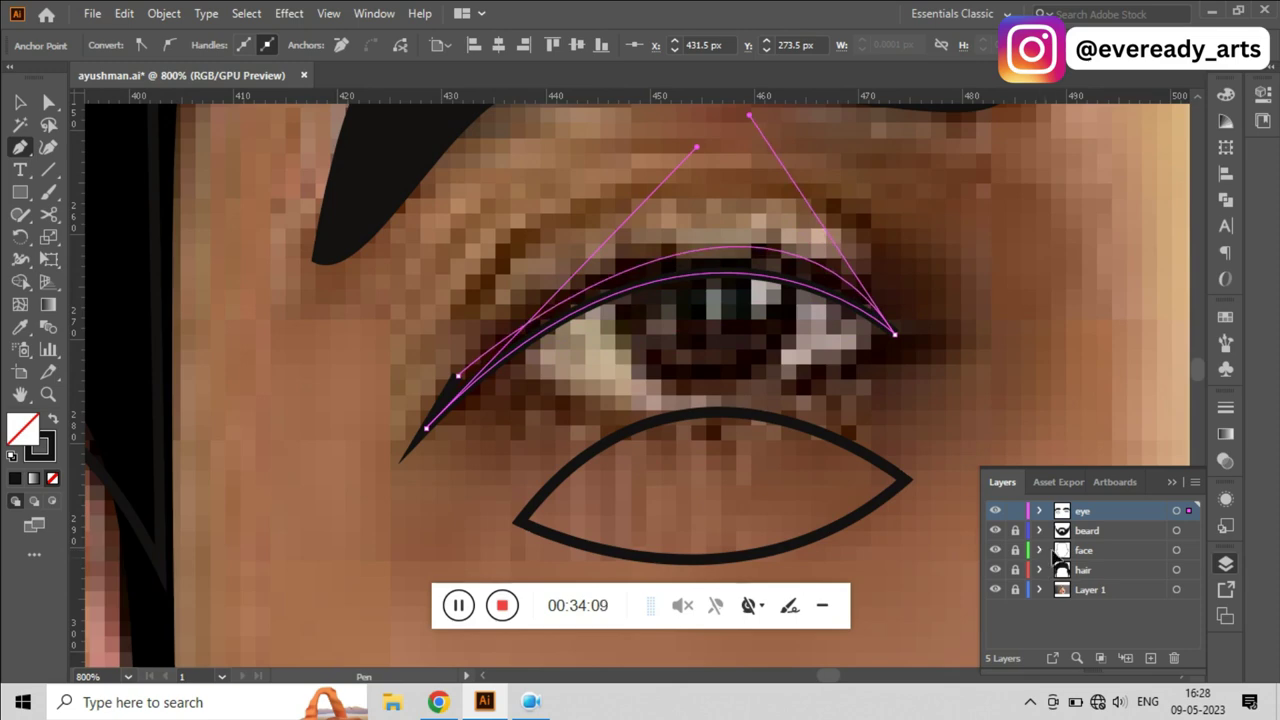
scroll(483, 474, "down", 3)
key("v")
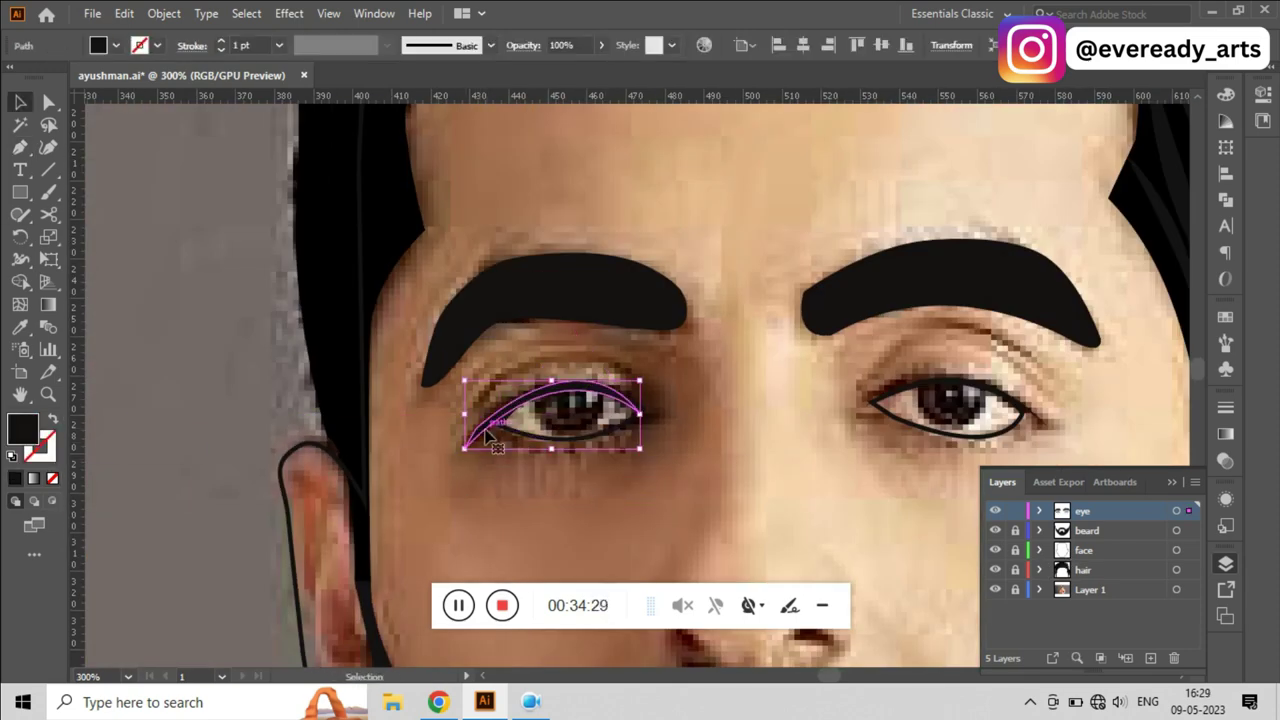
left_click(1025, 113)
scroll(594, 514, "down", 3)
Step: Fill both eye shapes white and select the left eye's corner anchor
left_click(814, 414)
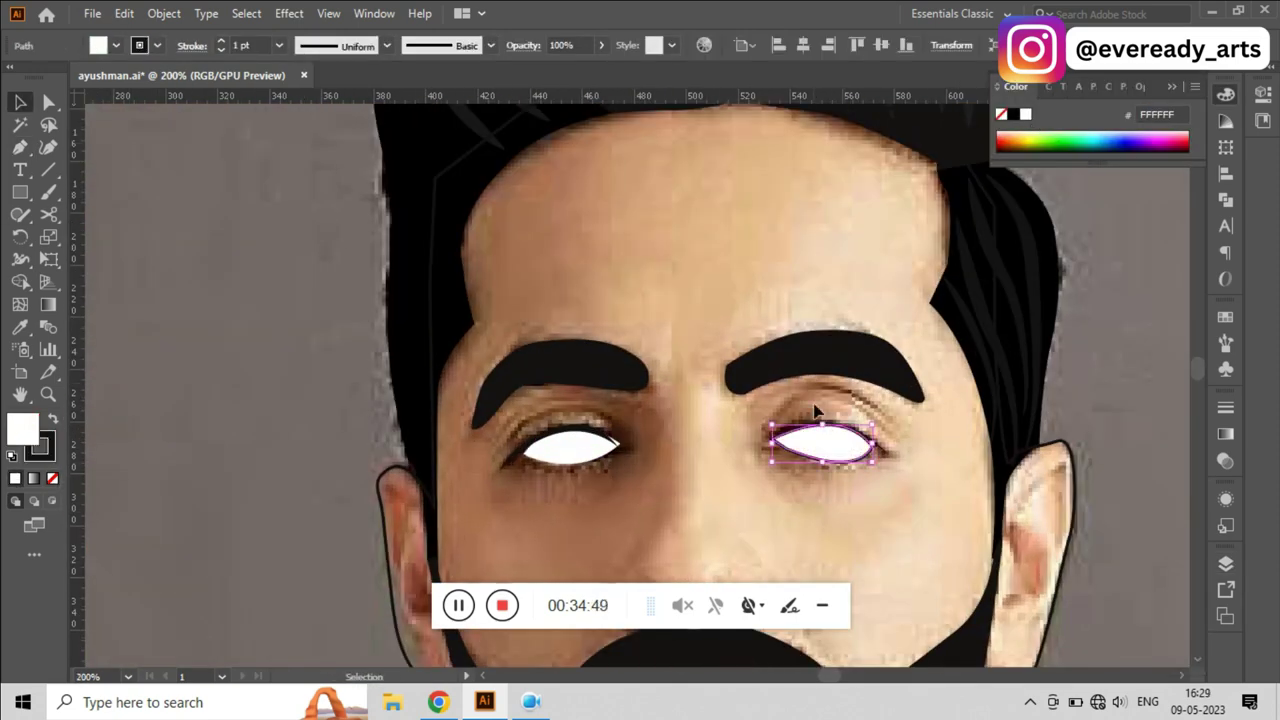
scroll(528, 520, "up", 3)
scroll(524, 520, "up", 2)
left_click(418, 412)
key("a")
left_click(362, 410)
scroll(370, 412, "up", 4)
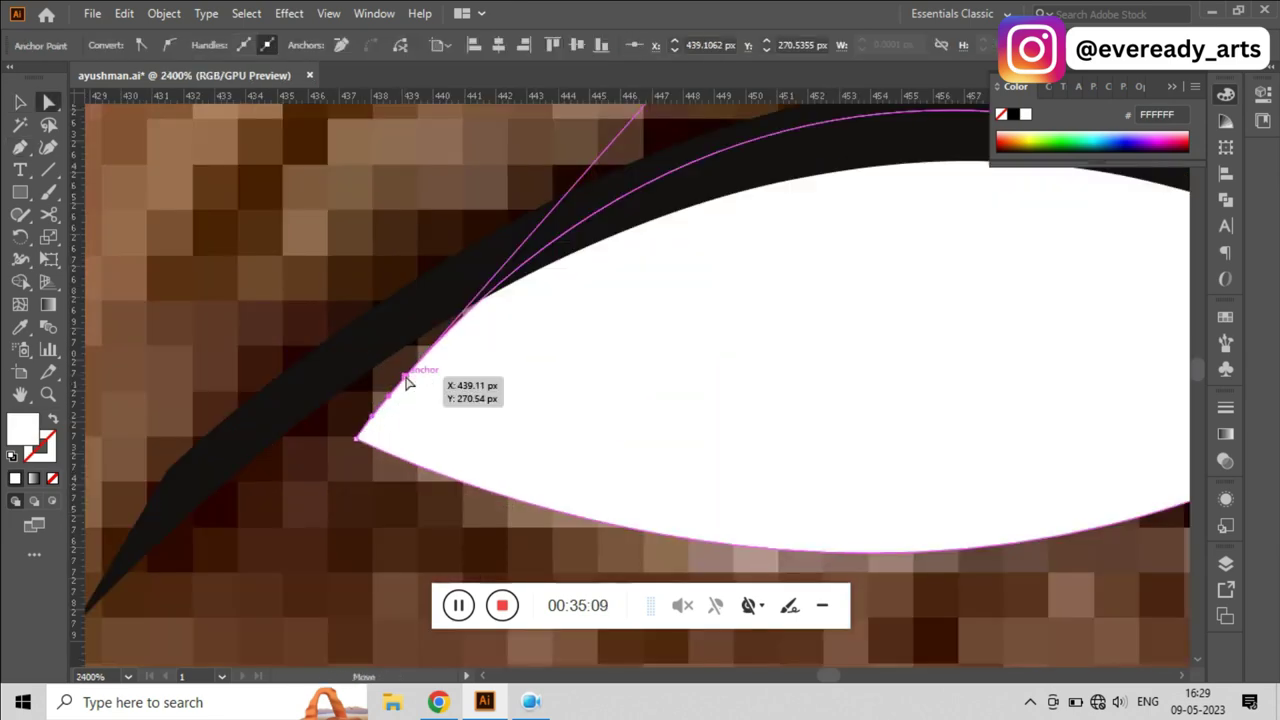
Step: Reshape the eyeliner so both its tips taper into the eye corners
left_click(214, 380)
scroll(694, 243, "down", 1)
scroll(737, 337, "down", 1)
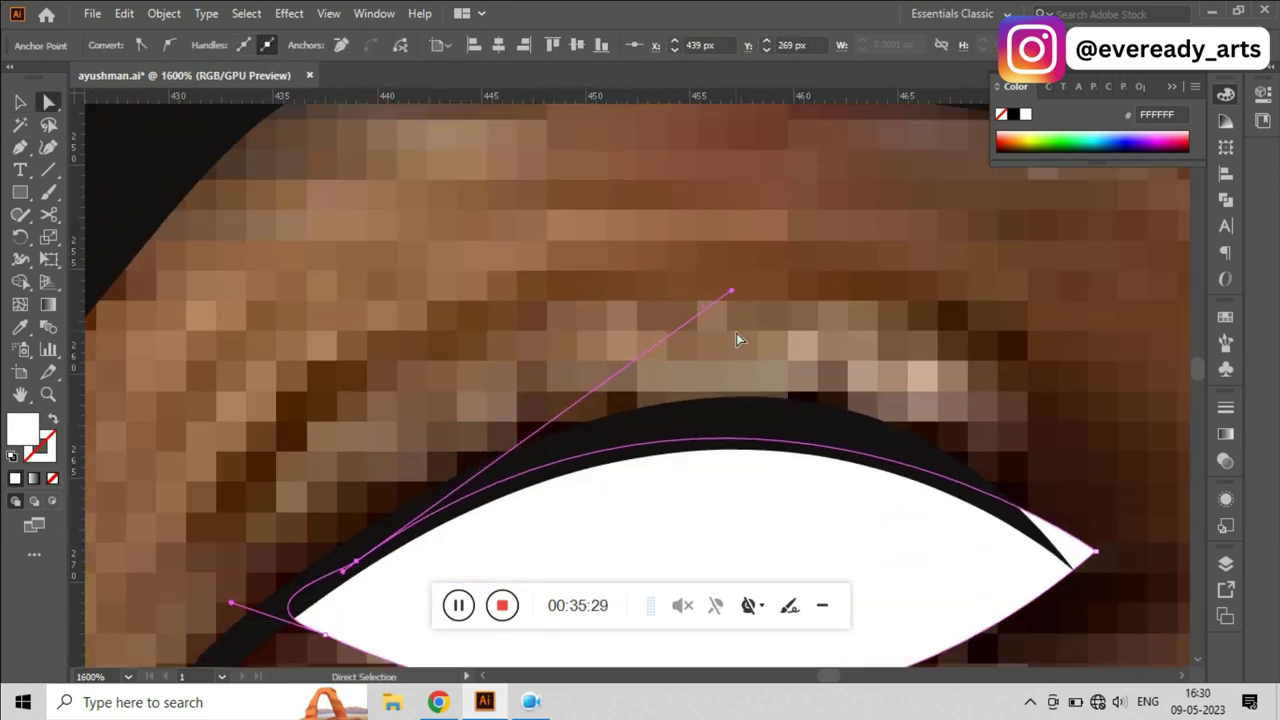
scroll(737, 337, "down", 3)
scroll(891, 486, "down", 2)
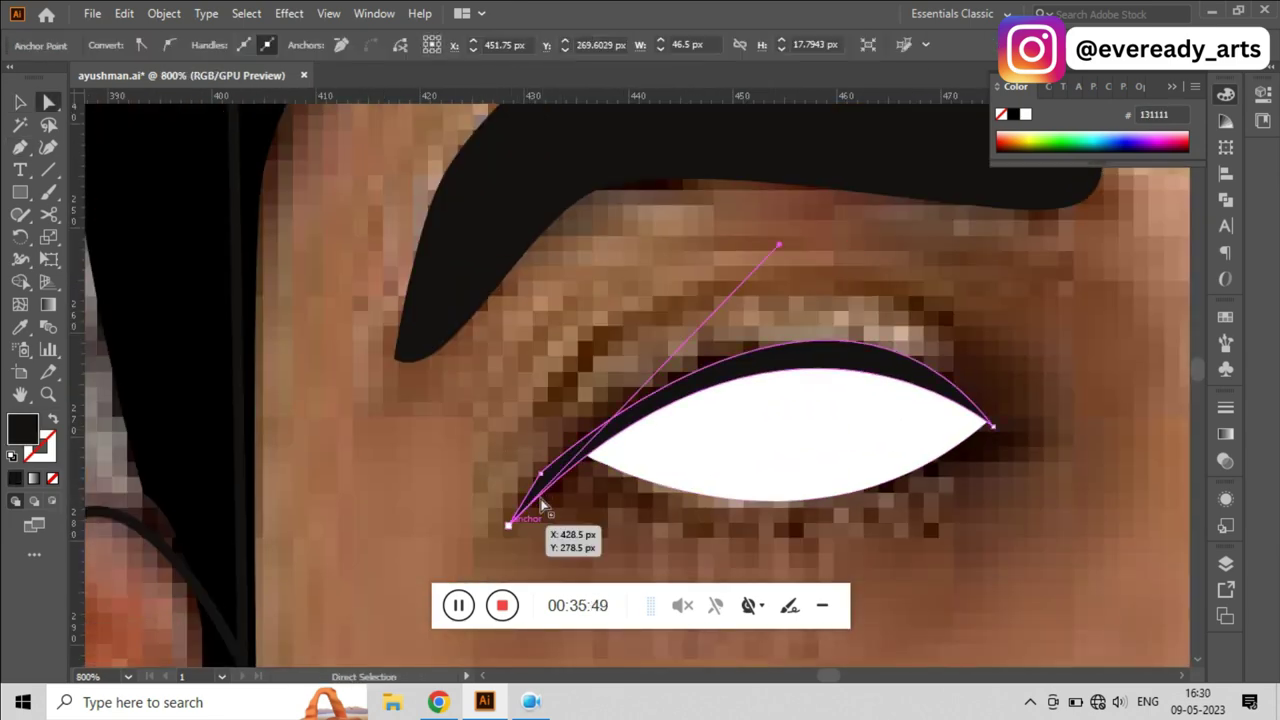
mouse_move(508, 523)
left_mouse_down()
mouse_move(560, 480)
mouse_move(543, 466)
left_mouse_up()
left_click_drag(851, 217, 774, 283)
scroll(640, 380, "up", 1)
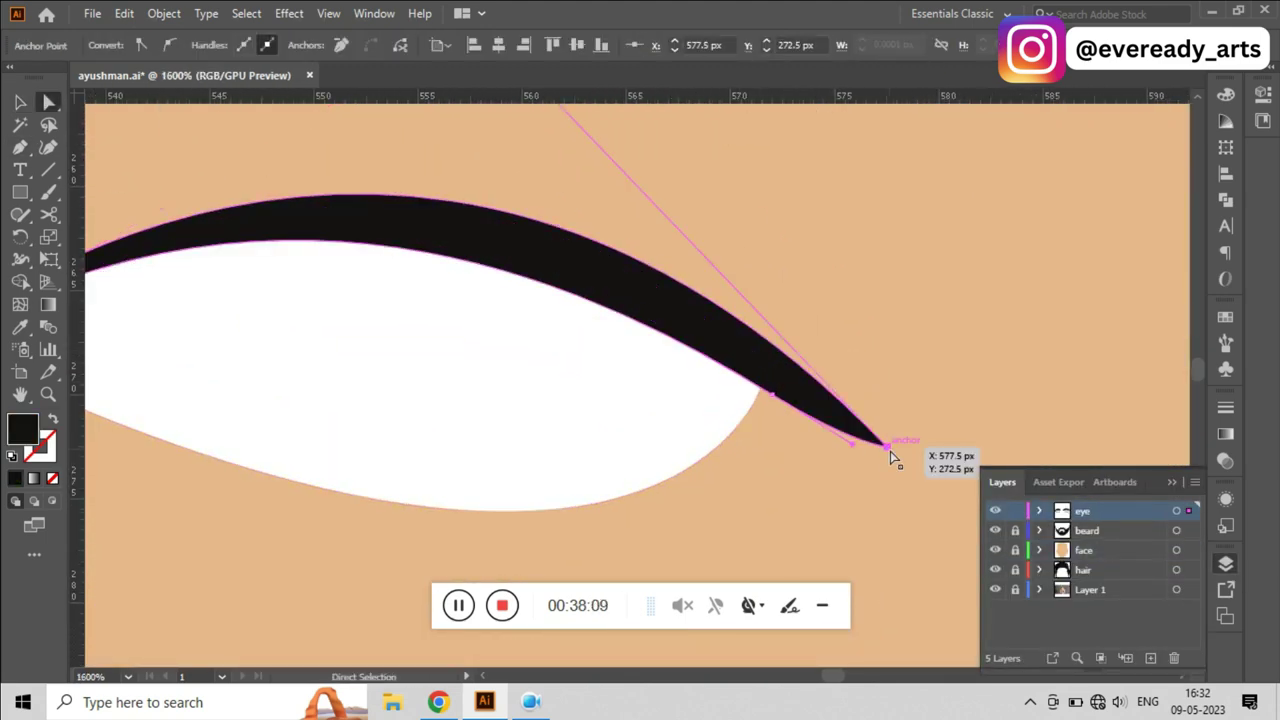
left_click_drag(893, 458, 783, 367)
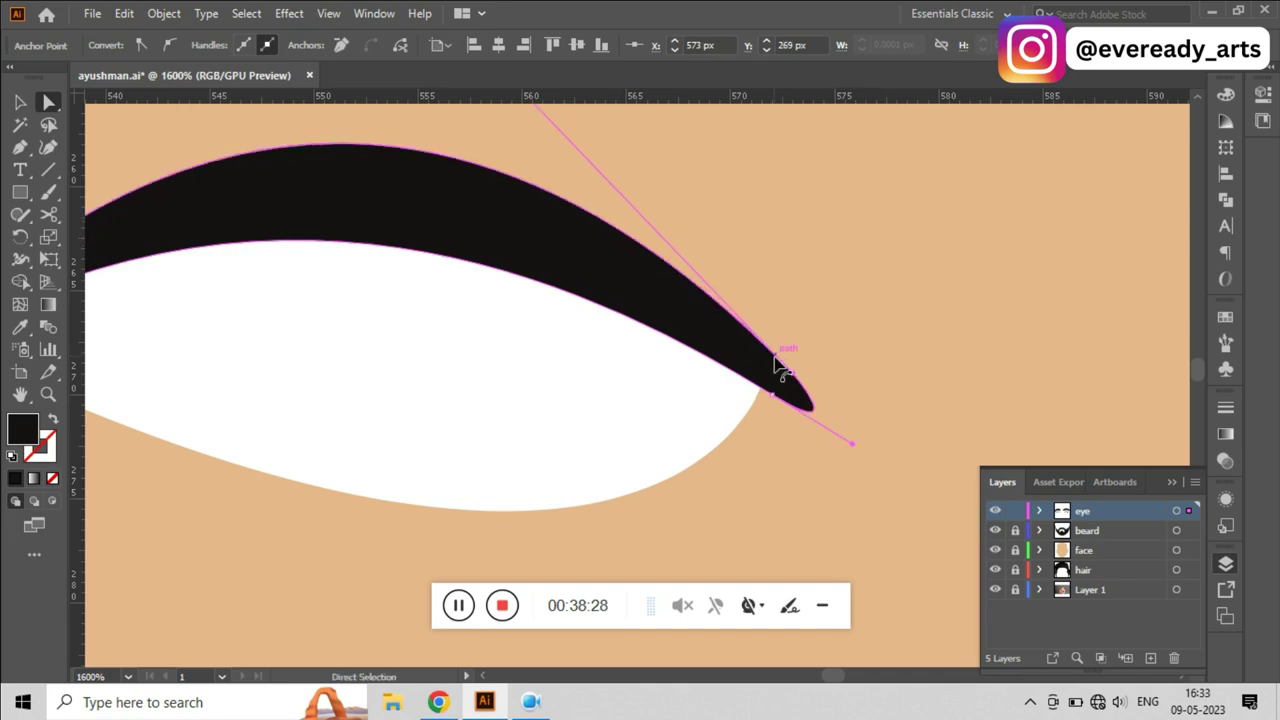
scroll(903, 429, "down", 3)
scroll(614, 291, "down", 3)
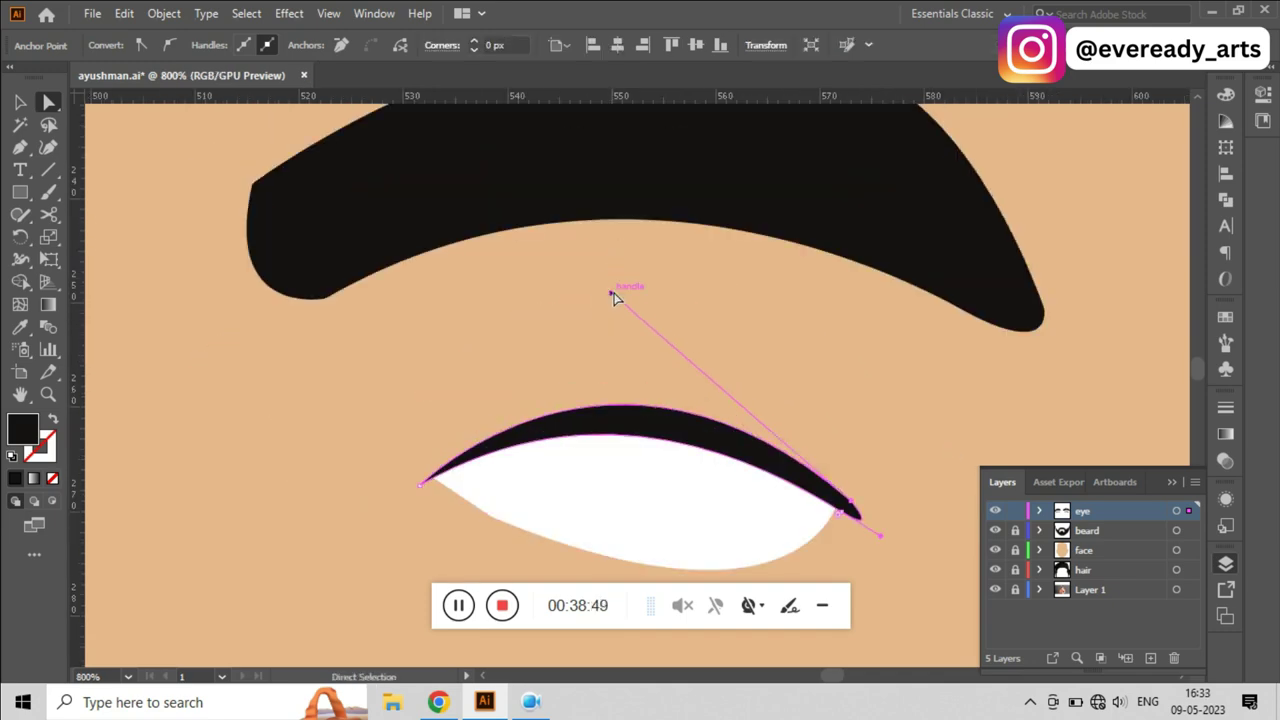
key("v")
Step: Hide the flat face layer and remove the eye white fill to trace the iris
scroll(879, 479, "down", 5)
scroll(483, 320, "up", 2)
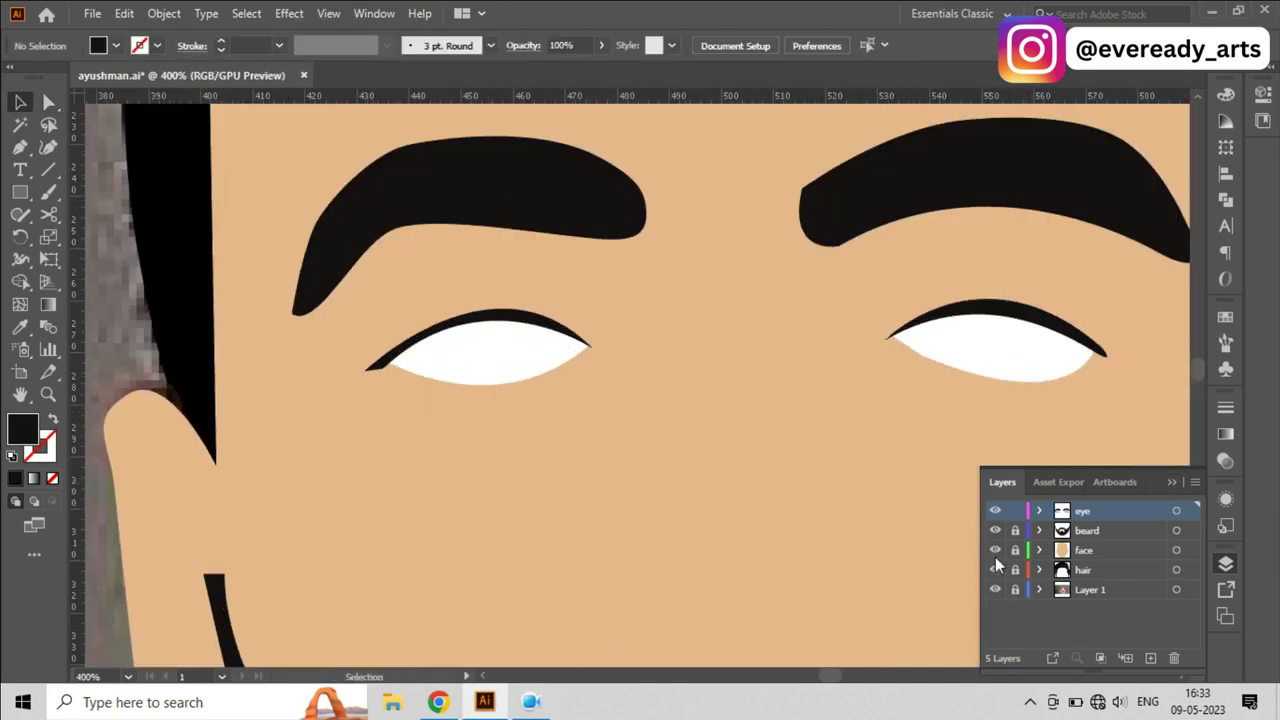
left_click(995, 550)
left_click(497, 362)
key("Delete")
scroll(349, 491, "up", 2)
Step: Draw a solid black circle with no outline over the left eye's iris
left_click(143, 220)
mouse_move(540, 337)
left_mouse_down()
mouse_move(618, 377)
mouse_move(660, 360)
mouse_move(553, 297)
left_mouse_up()
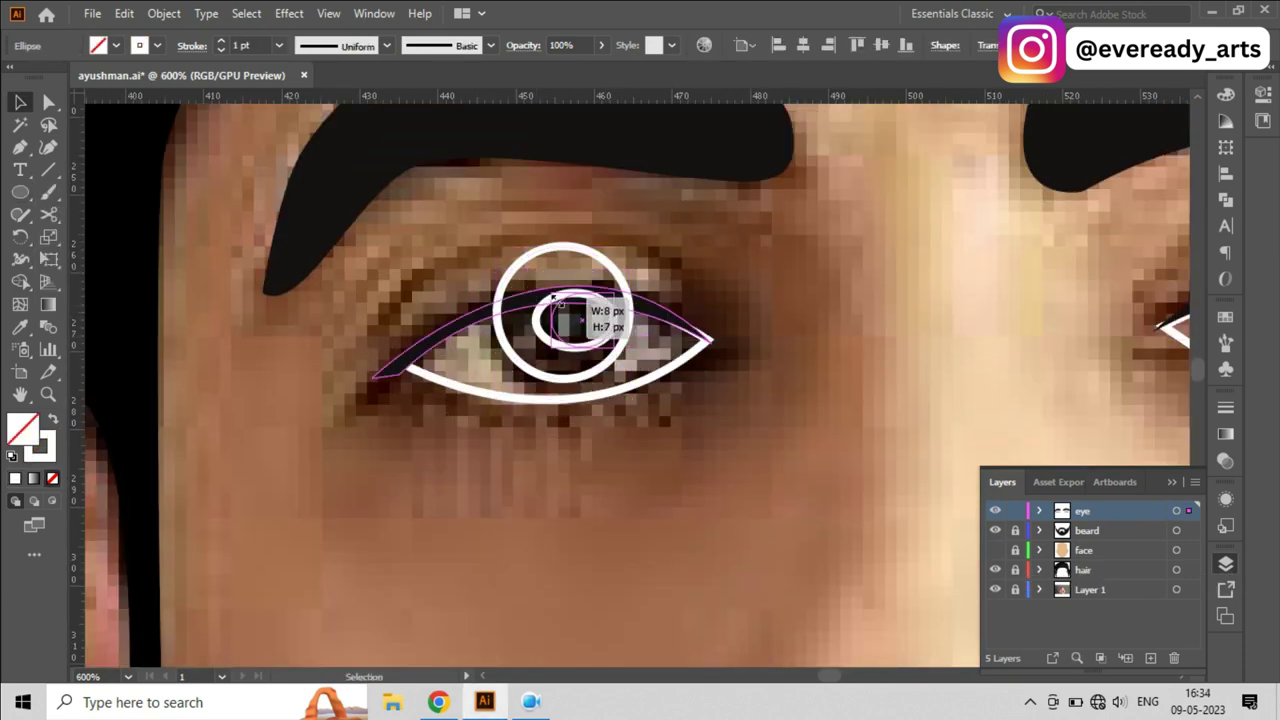
left_click(57, 420)
left_click(1013, 114)
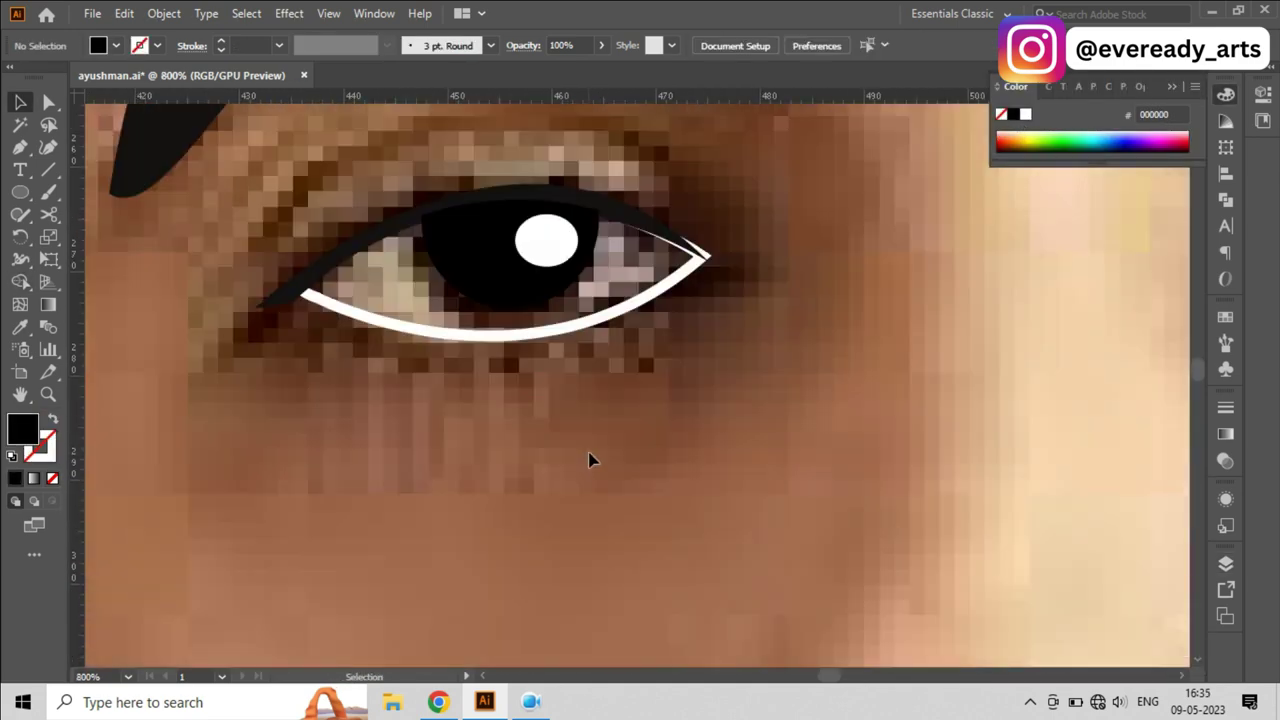
scroll(534, 474, "down", 1, "alt")
scroll(534, 474, "down", 1, "alt")
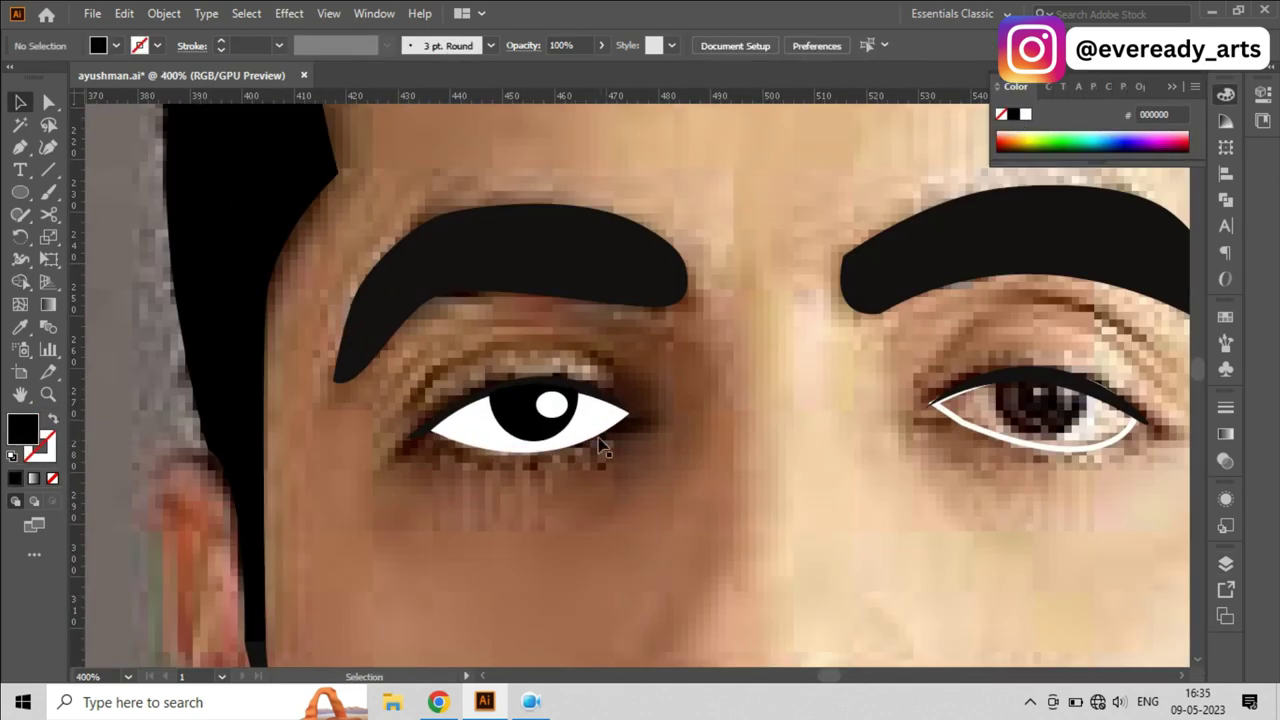
Step: Give the eye white a 1 pt outline and trim the left iris to it with Shape Builder
left_click(598, 432)
left_click(279, 45)
left_click(297, 126)
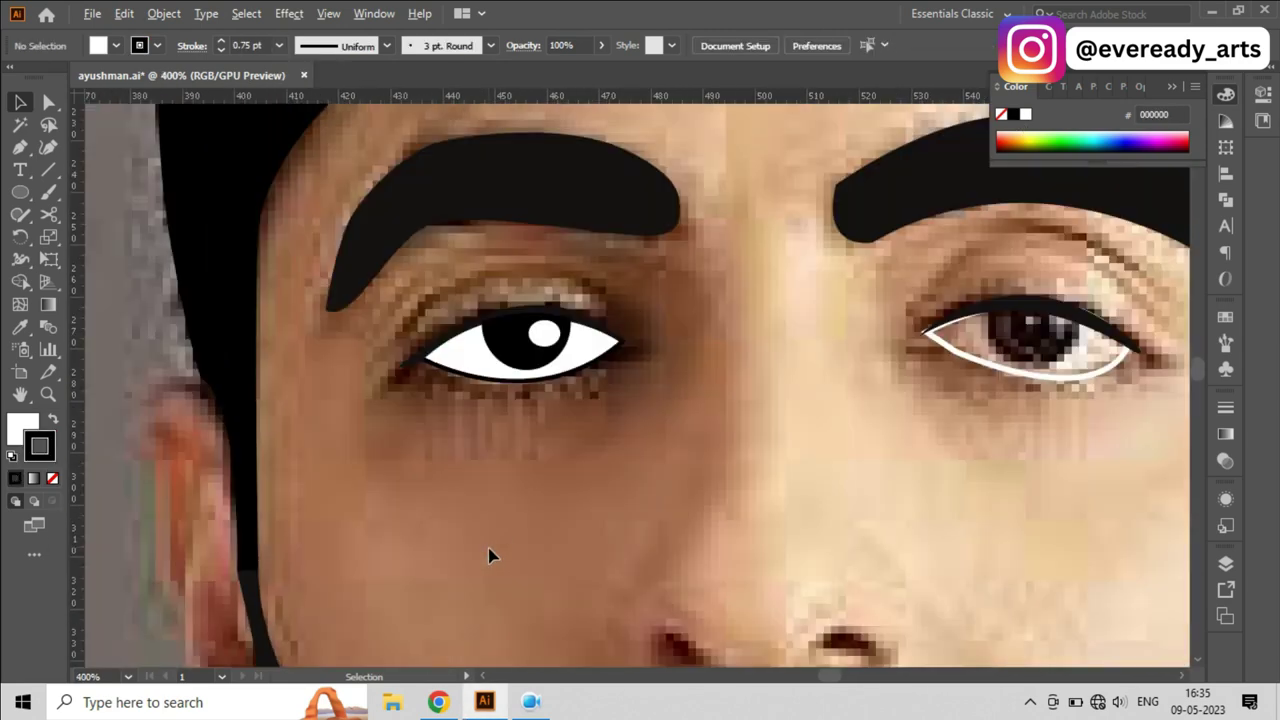
left_click(522, 370)
left_click(523, 379, "shift")
scroll(547, 351, "up", 3, "alt")
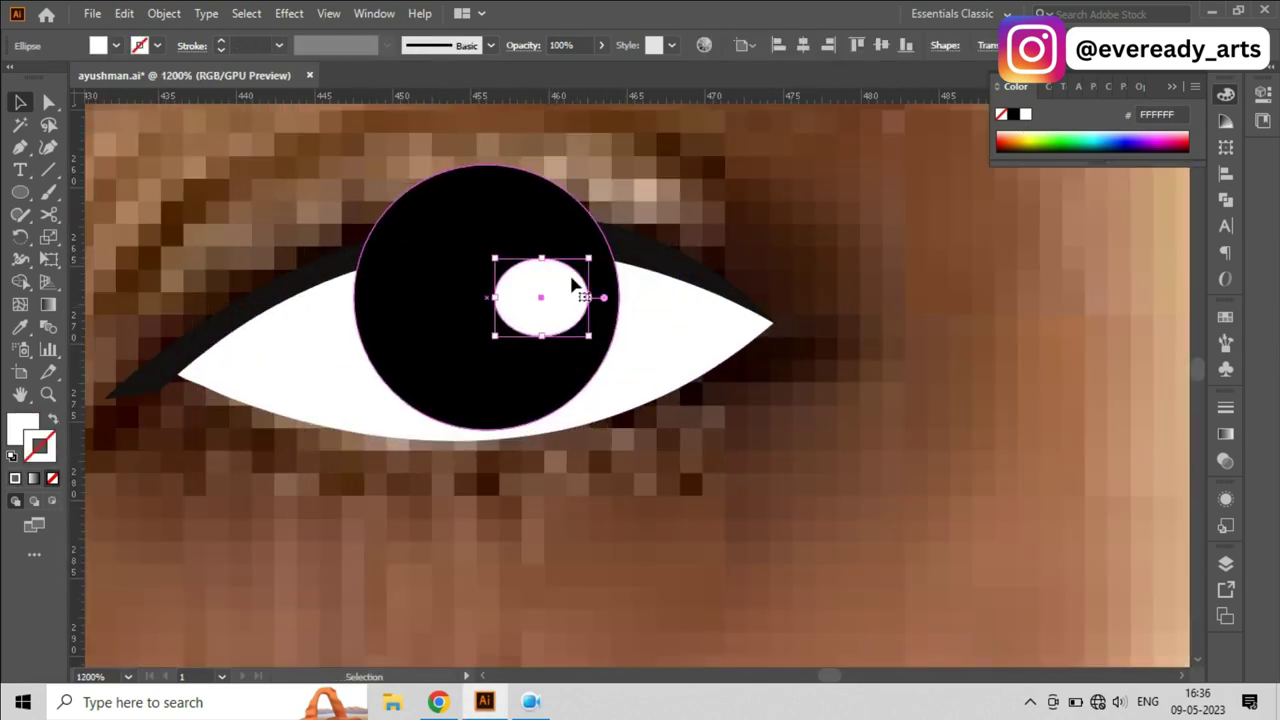
key("shift+m")
left_click(548, 222, "alt")
scroll(548, 222, "down", 4, "alt")
scroll(640, 380, "right", 3)
Step: Draw an outline-only iris circle for the right eye
key("l")
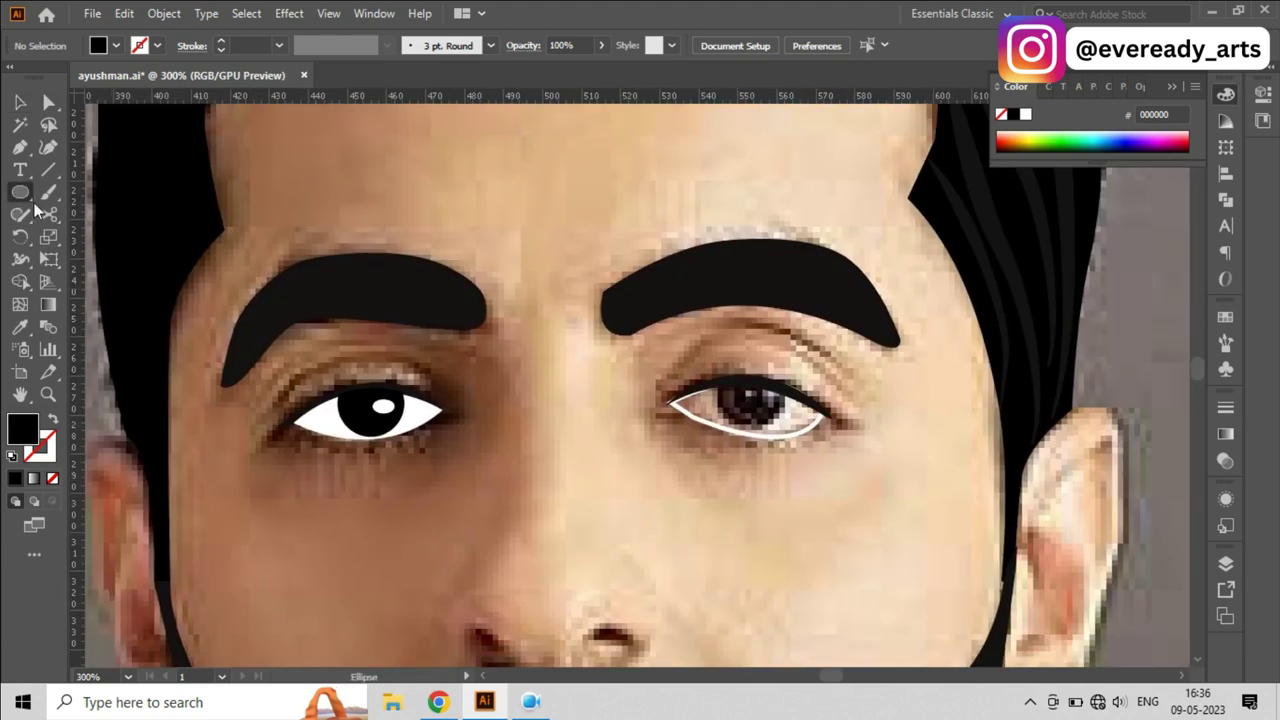
scroll(718, 384, "up", 1, "alt")
mouse_move(675, 340)
left_mouse_down()
mouse_move(763, 428)
mouse_move(591, 557)
mouse_move(926, 326)
left_mouse_up()
key("shift+x")
key("v")
scroll(737, 531, "down", 3, "alt")
scroll(840, 340, "up", 3, "alt")
scroll(640, 380, "left", 5)
left_click(430, 368)
scroll(418, 388, "down", 5, "alt")
scroll(629, 451, "up", 3, "alt")
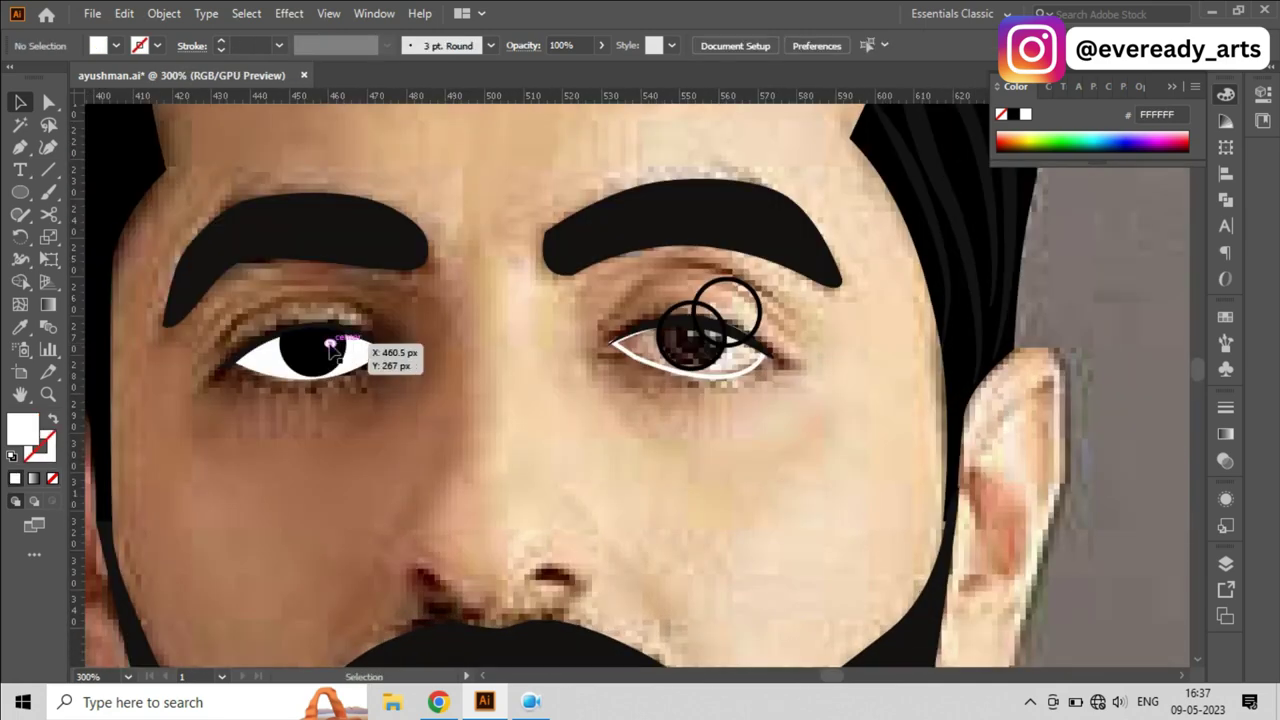
Step: Shrink the white highlight and move the circle onto the right eye's iris
left_click_drag(371, 354, 380, 346)
scroll(457, 429, "up", 3, "alt")
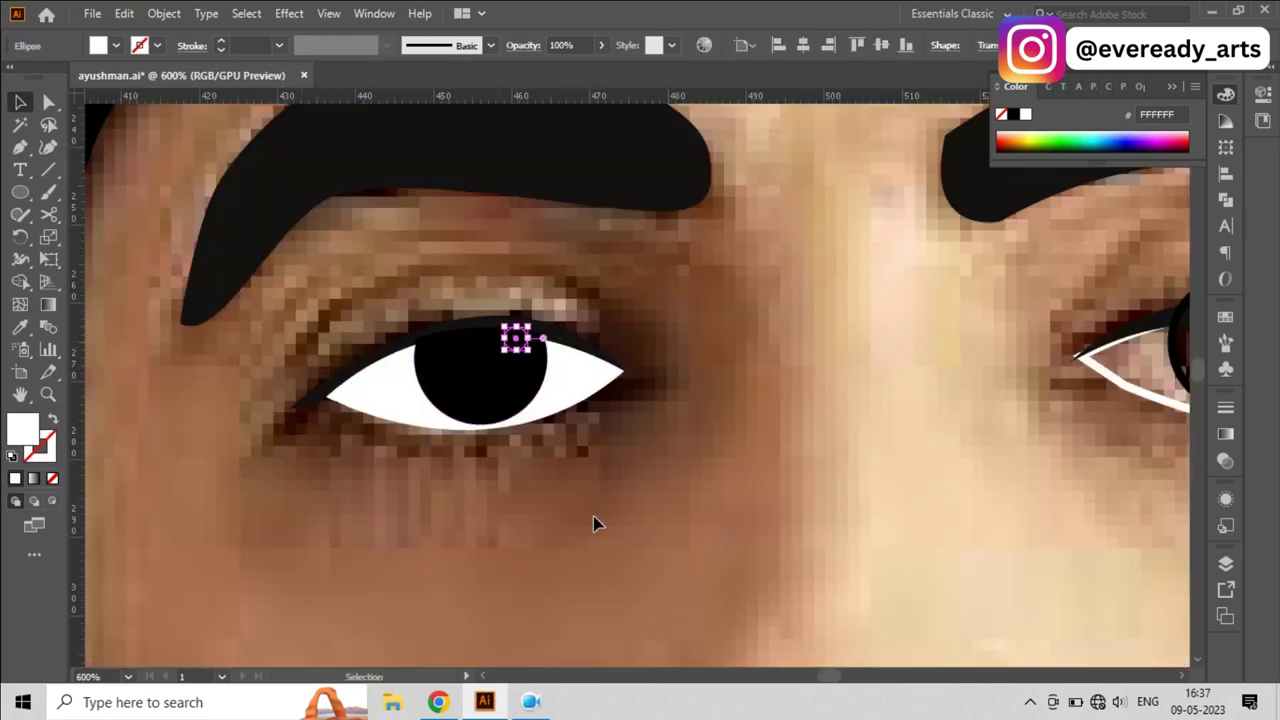
left_click(548, 326)
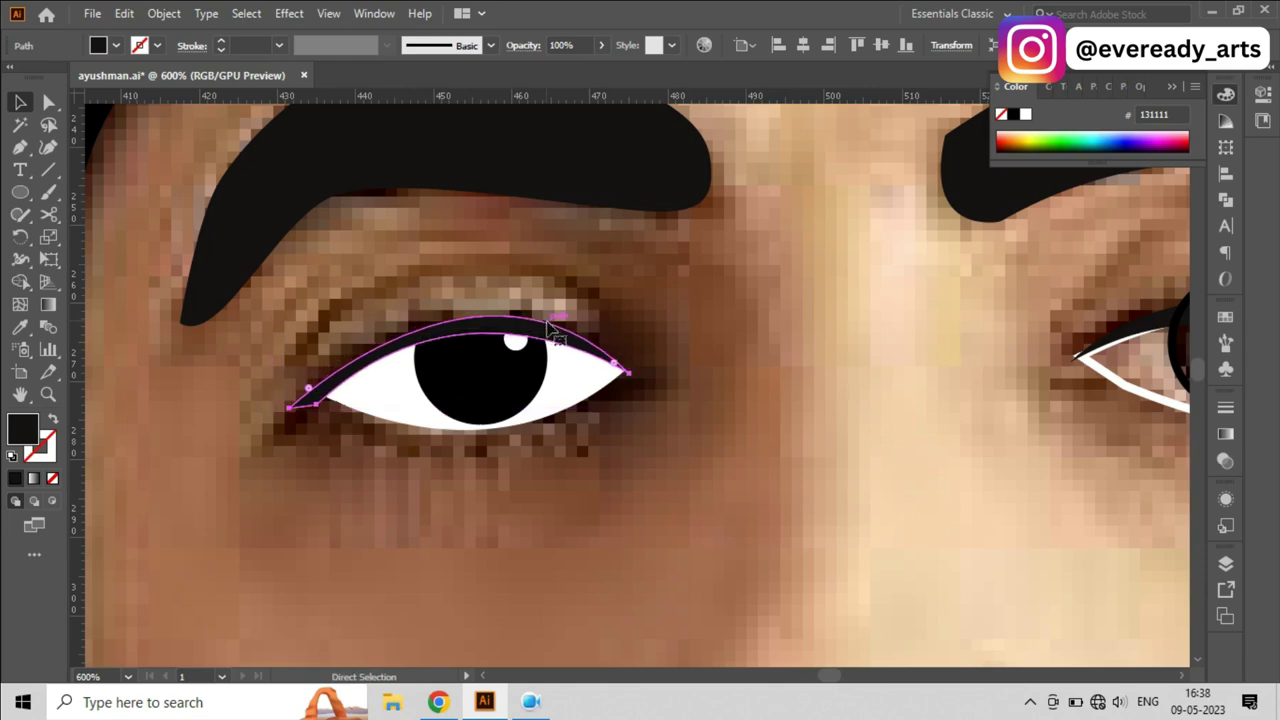
scroll(909, 491, "down", 3, "alt")
scroll(989, 480, "down", 2, "alt")
scroll(829, 486, "up", 5, "alt")
left_click_drag(850, 465, 810, 489)
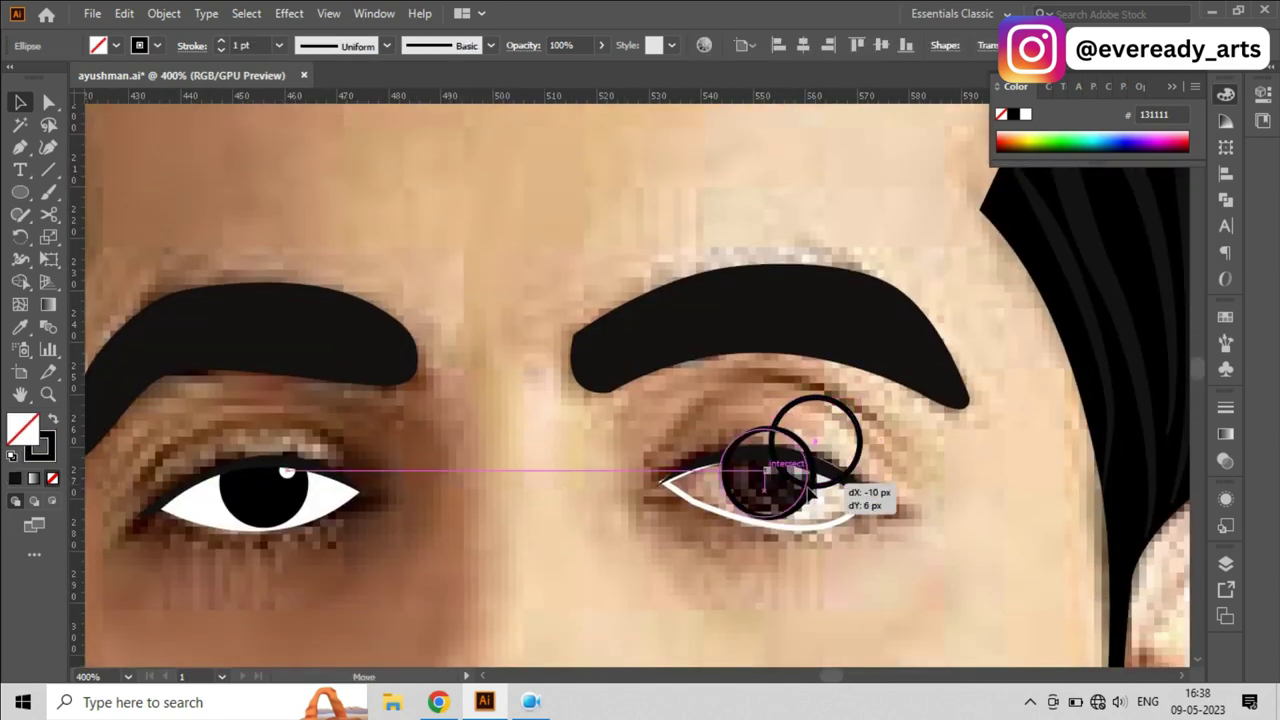
scroll(805, 485, "up", 2, "alt")
key("ctrl+shift+a")
scroll(790, 450, "down", 1)
scroll(790, 447, "down", 2, "alt")
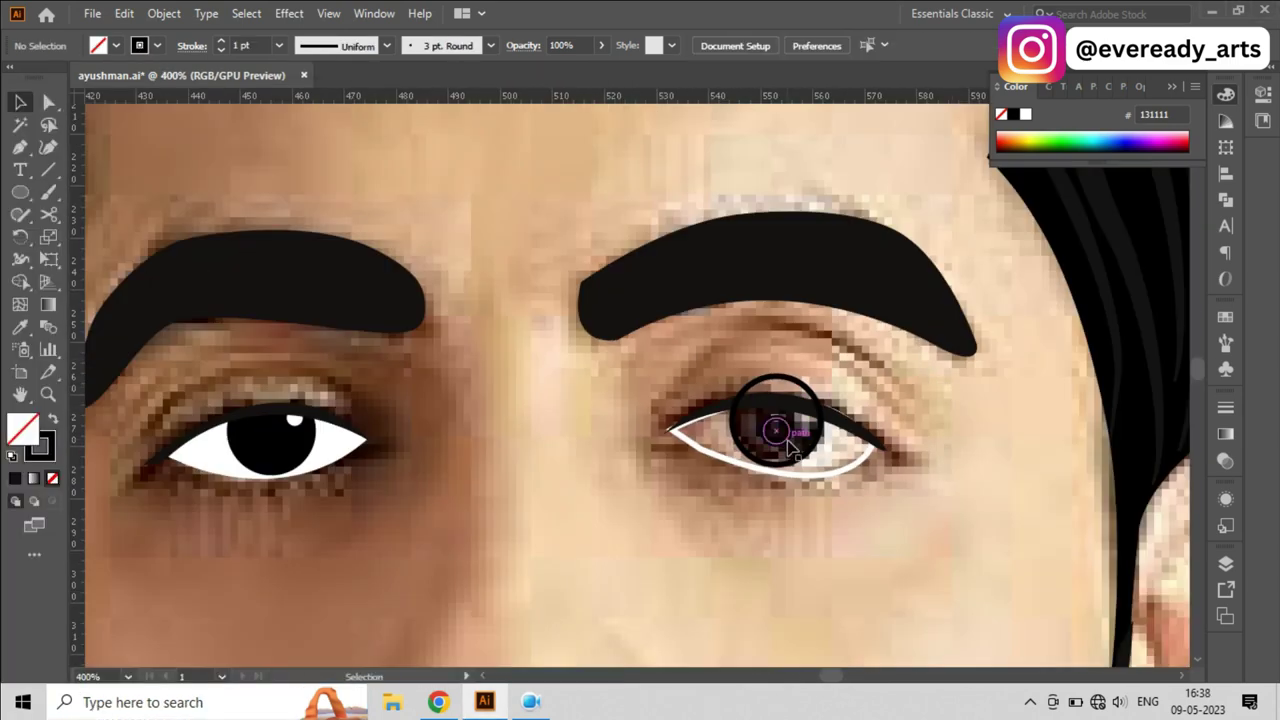
Step: Fill the right eye's iris with a dark colour via the Color Picker
left_click(789, 438)
scroll(791, 443, "up", 2, "alt")
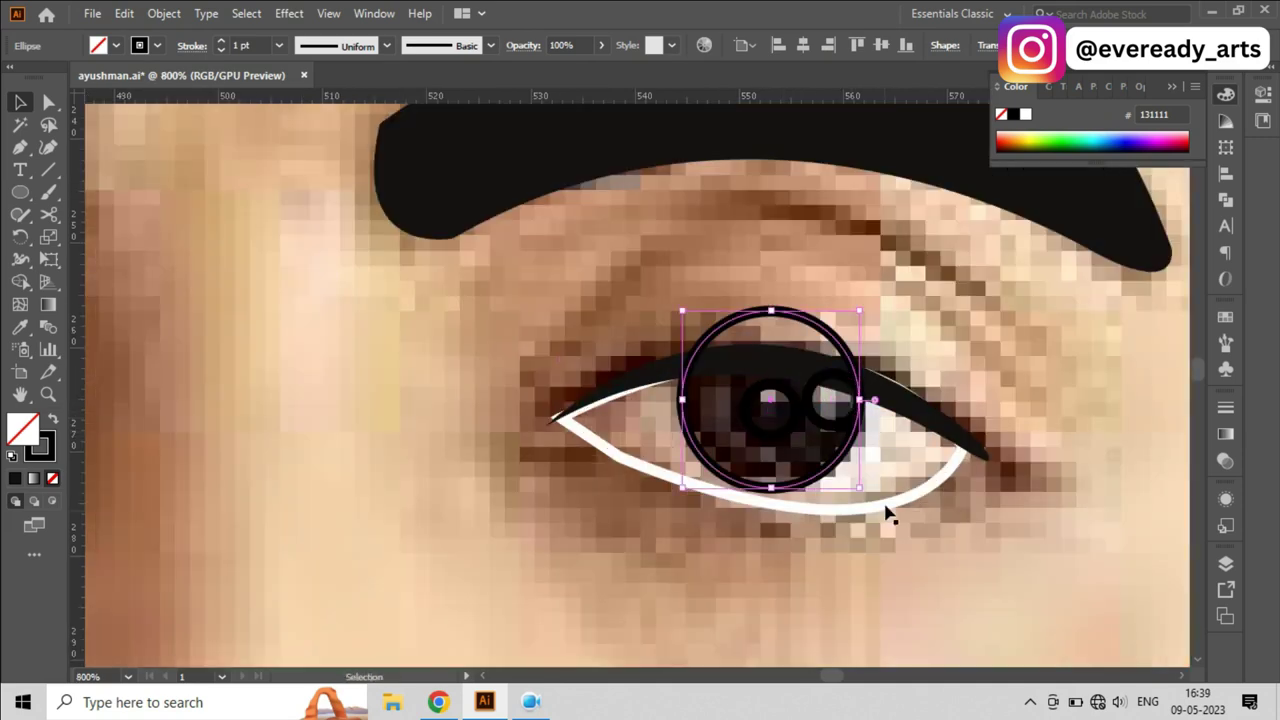
left_click(795, 352)
double_click(24, 430)
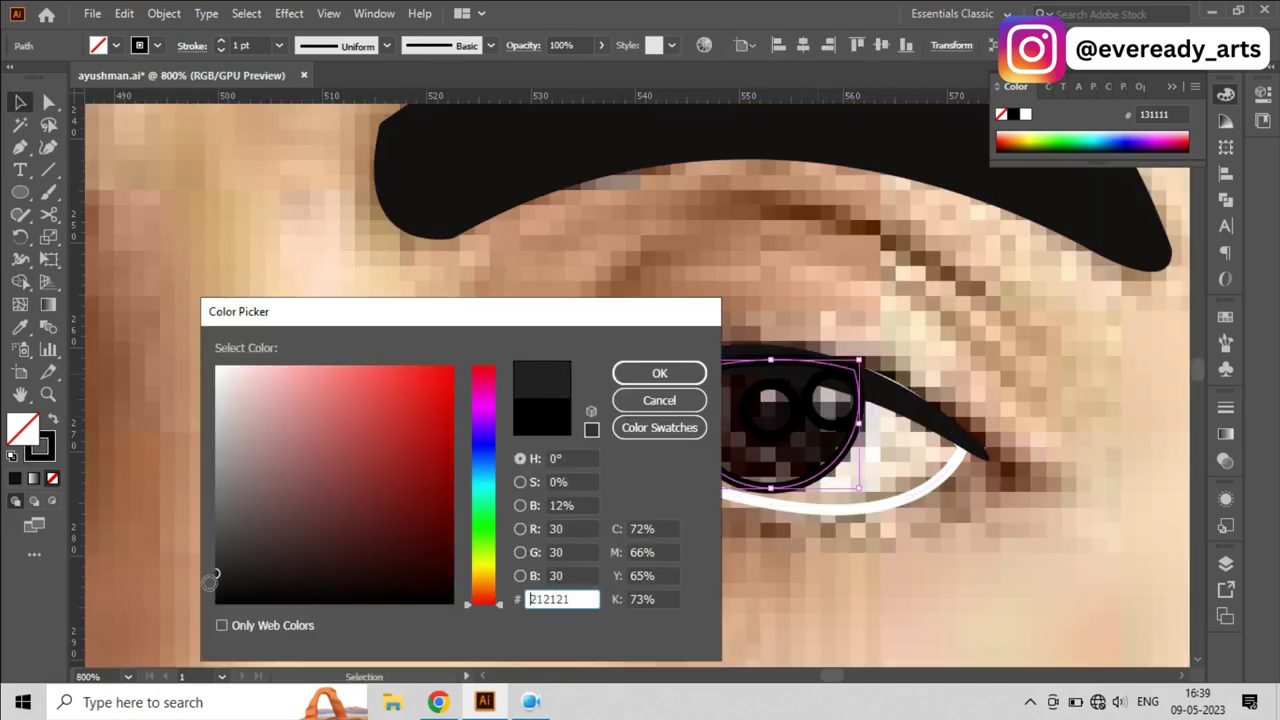
left_click(212, 580)
key("Return")
Step: Colour both highlight circles grey and check the small black pupil circles
left_click(771, 408)
left_click(829, 400)
double_click(24, 430)
left_click(210, 456)
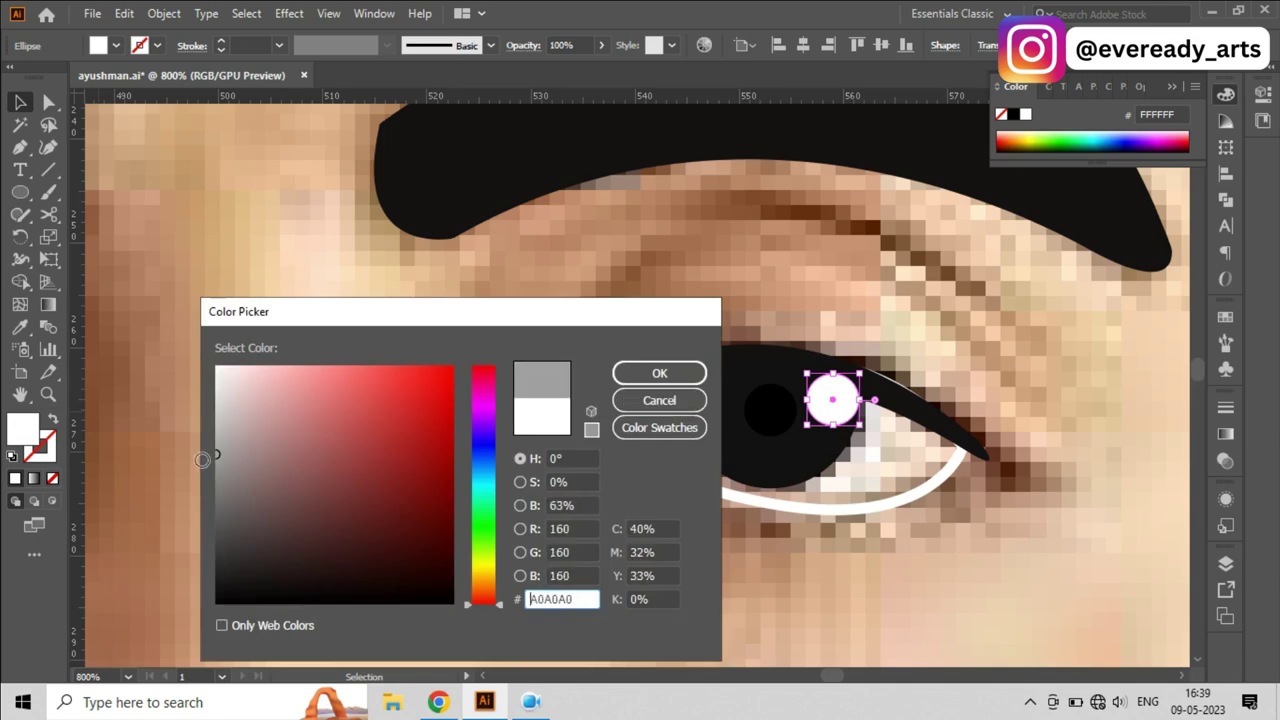
key("Return")
left_click(806, 603)
scroll(806, 603, "down", 5, "alt")
scroll(806, 450, "up", 5, "alt")
left_click(789, 336)
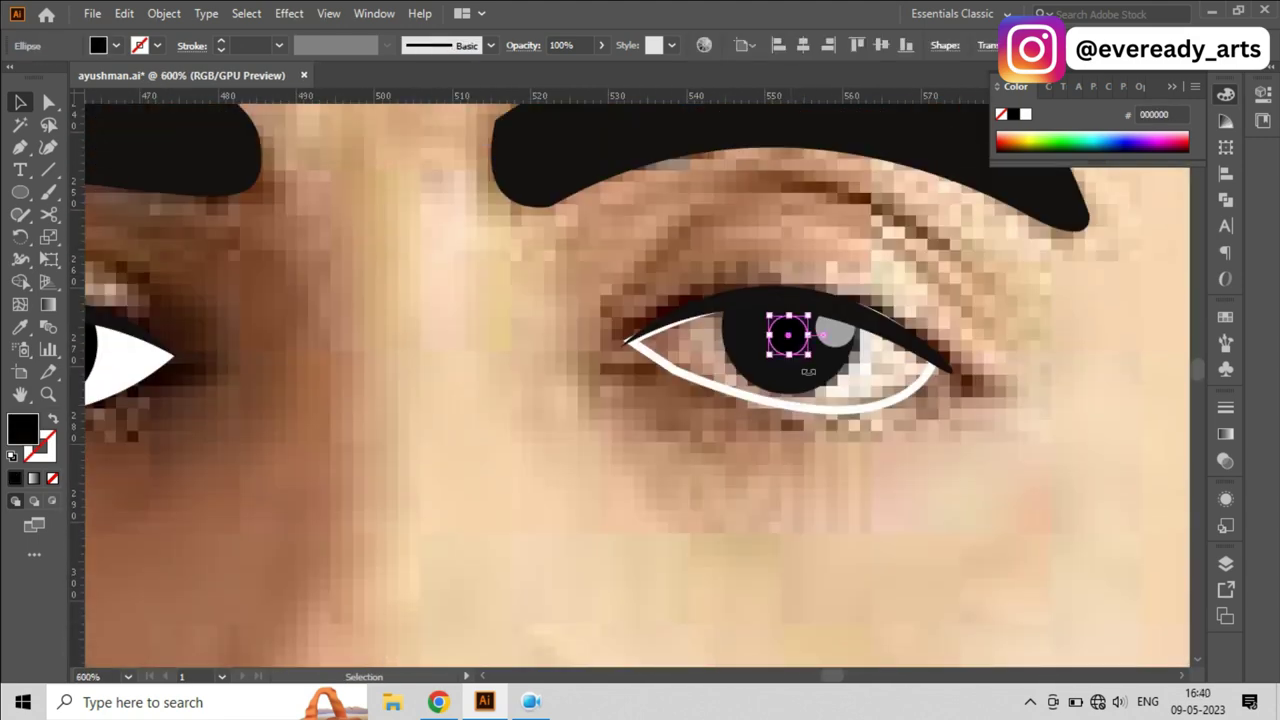
left_click(929, 491)
scroll(929, 491, "down", 4, "alt")
scroll(989, 383, "down", 2, "alt")
Step: In the Layers panel, drag the hair layer up to sit just below eye
scroll(989, 383, "up", 1, "alt")
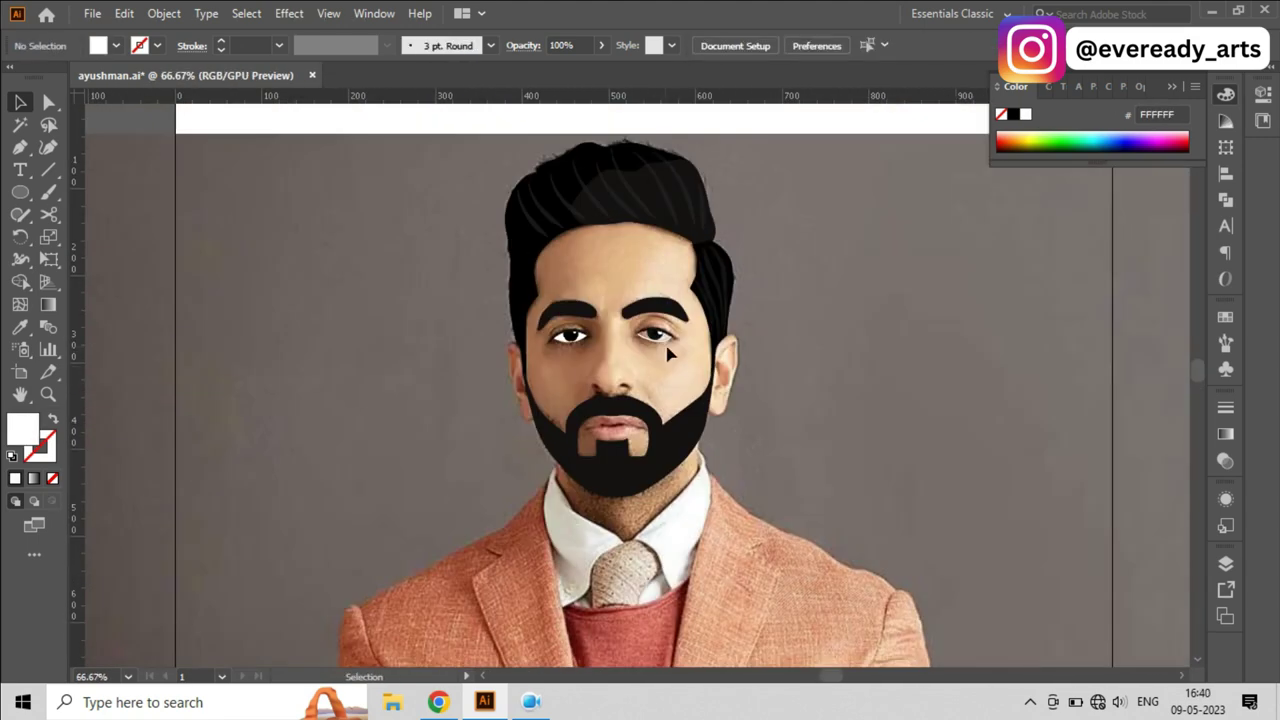
left_click(1225, 564)
scroll(896, 367, "down", 2, "alt")
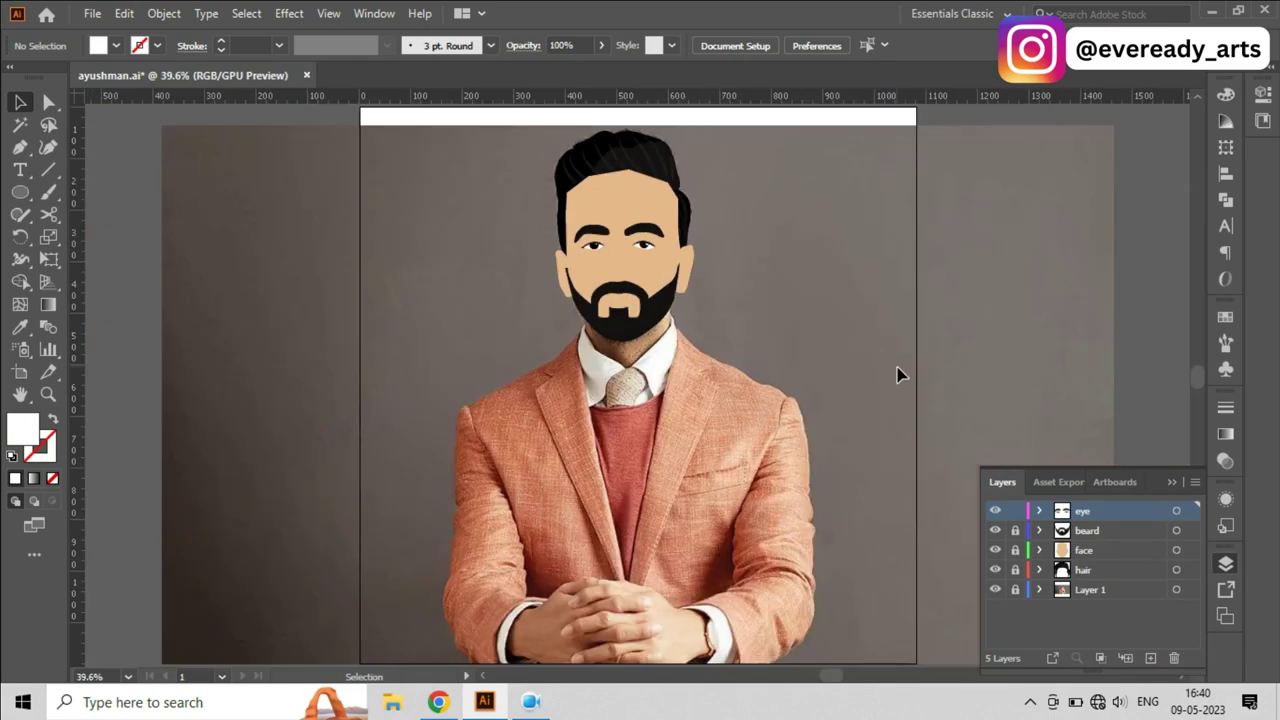
left_click_drag(1113, 533, 1110, 522)
scroll(936, 368, "down", 1, "alt")
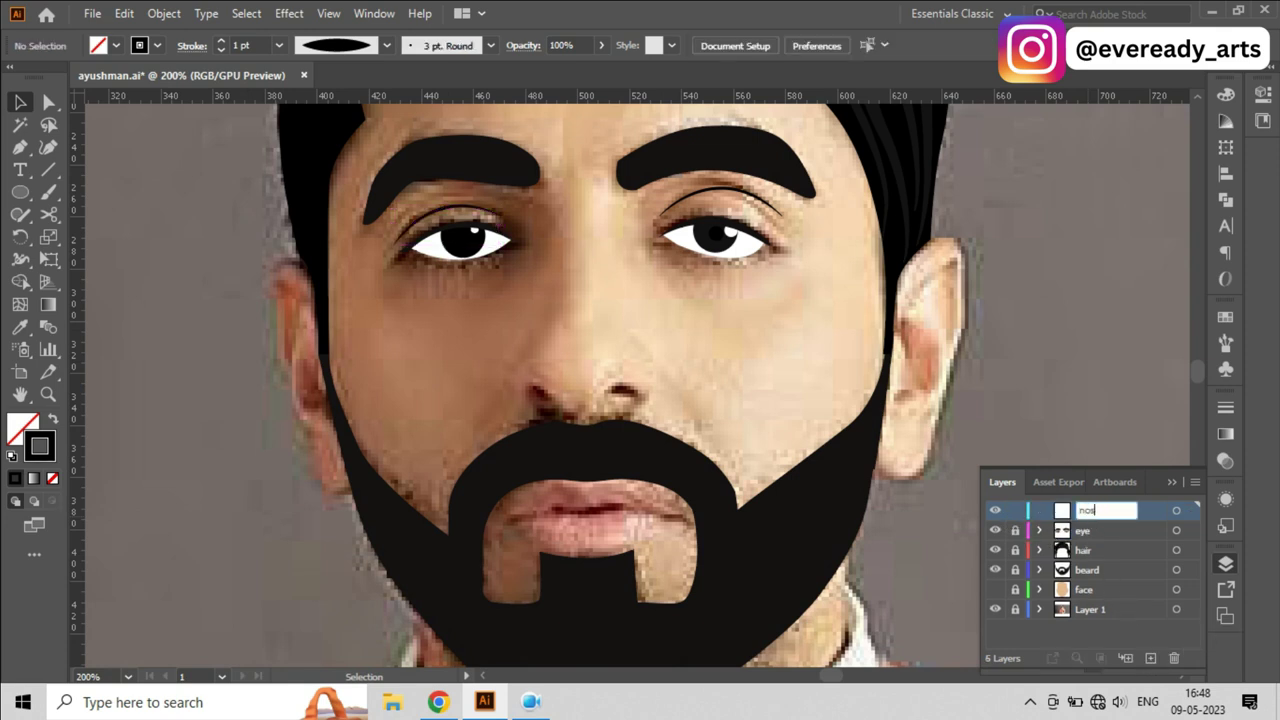
Step: Zoom in on the nose and trace the left nostril as a closed curved shape
left_click(1173, 484)
scroll(820, 422, "up", 2)
scroll(820, 422, "down", 3)
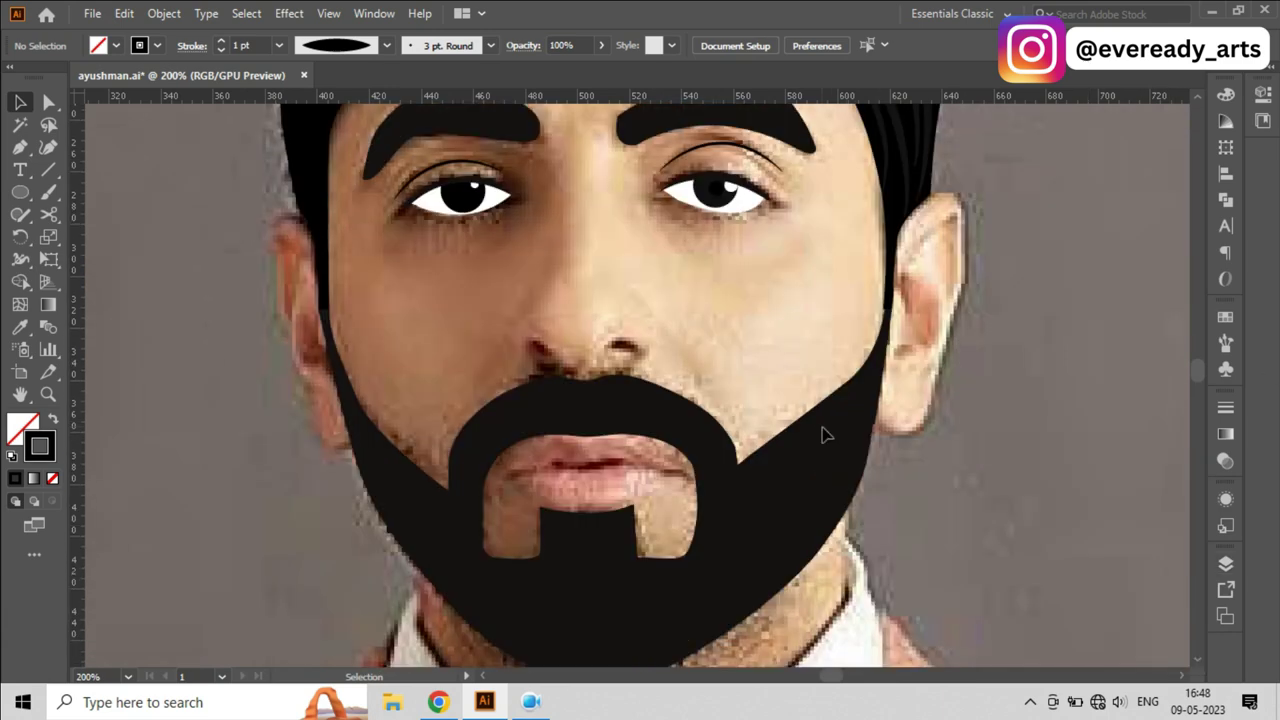
scroll(820, 430, "up", 2)
key("ctrl+plus")
key("p")
left_click(705, 412)
left_click_drag(562, 410, 624, 432)
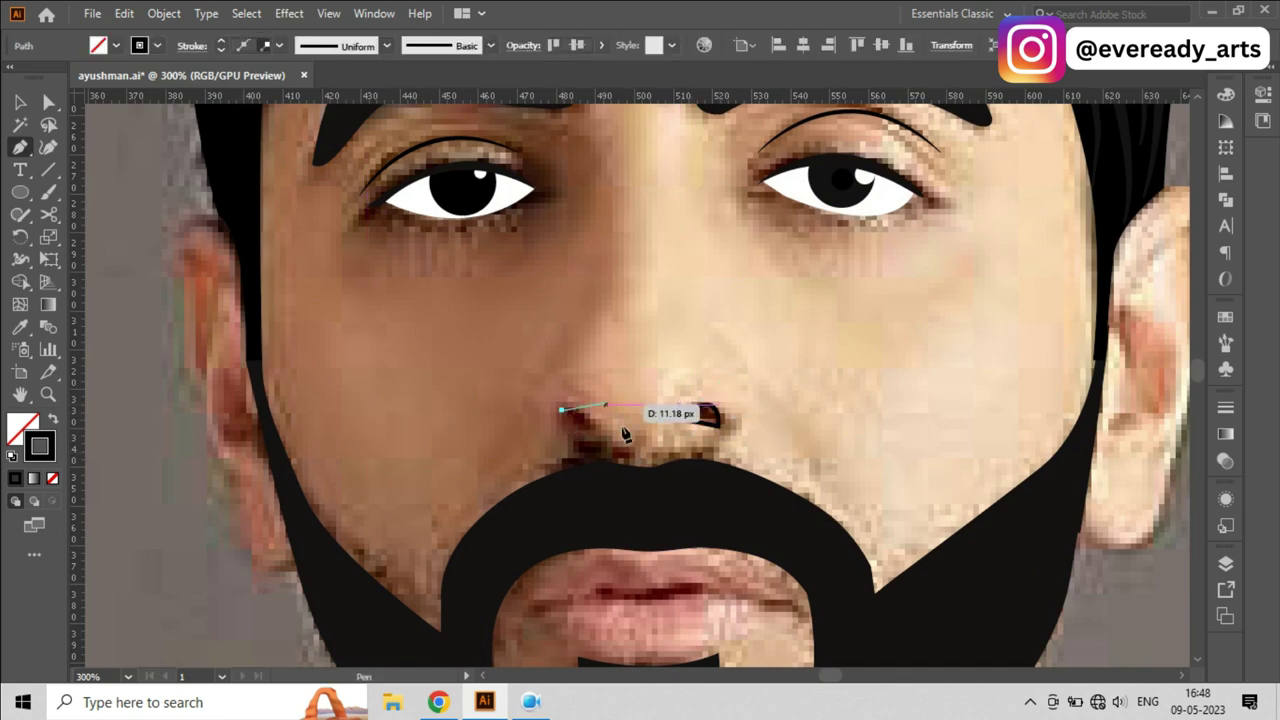
key("ctrl+plus")
left_click(576, 387)
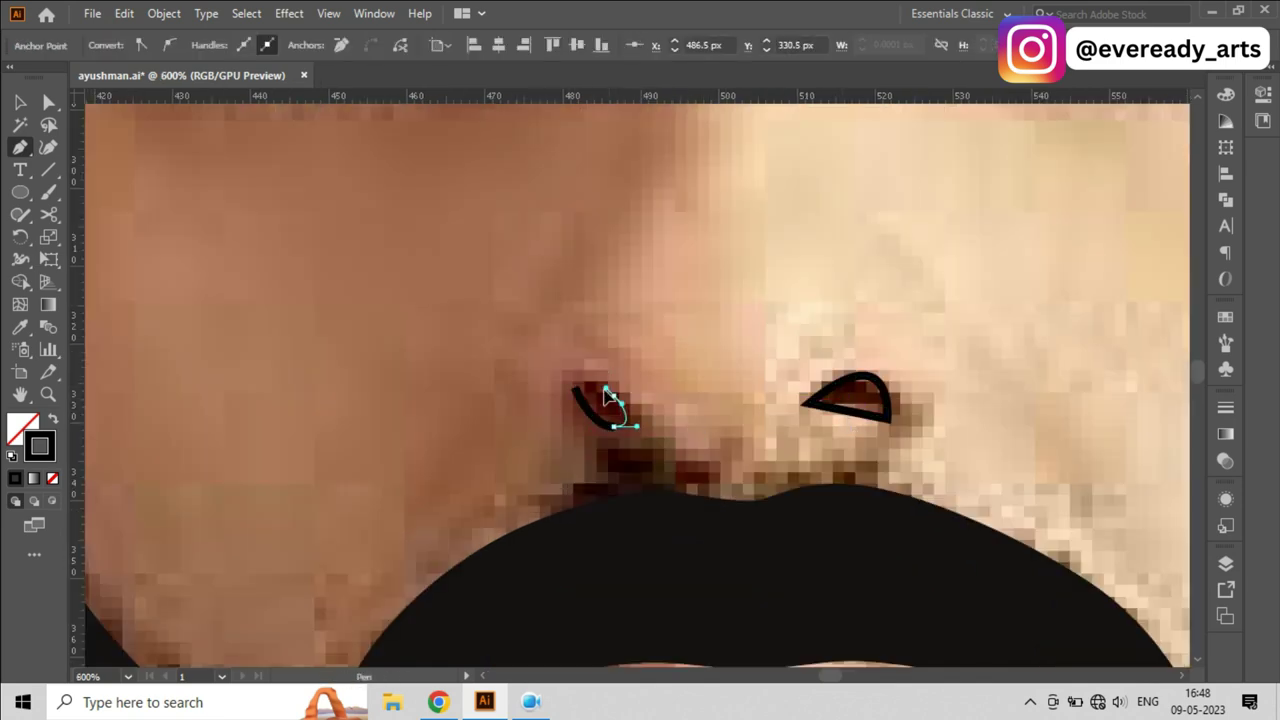
Step: Close the right nostril shape, zoom out to the face, and hide the beard layer
key("ctrl+minus")
key("ctrl+minus")
scroll(829, 457, "up", 1)
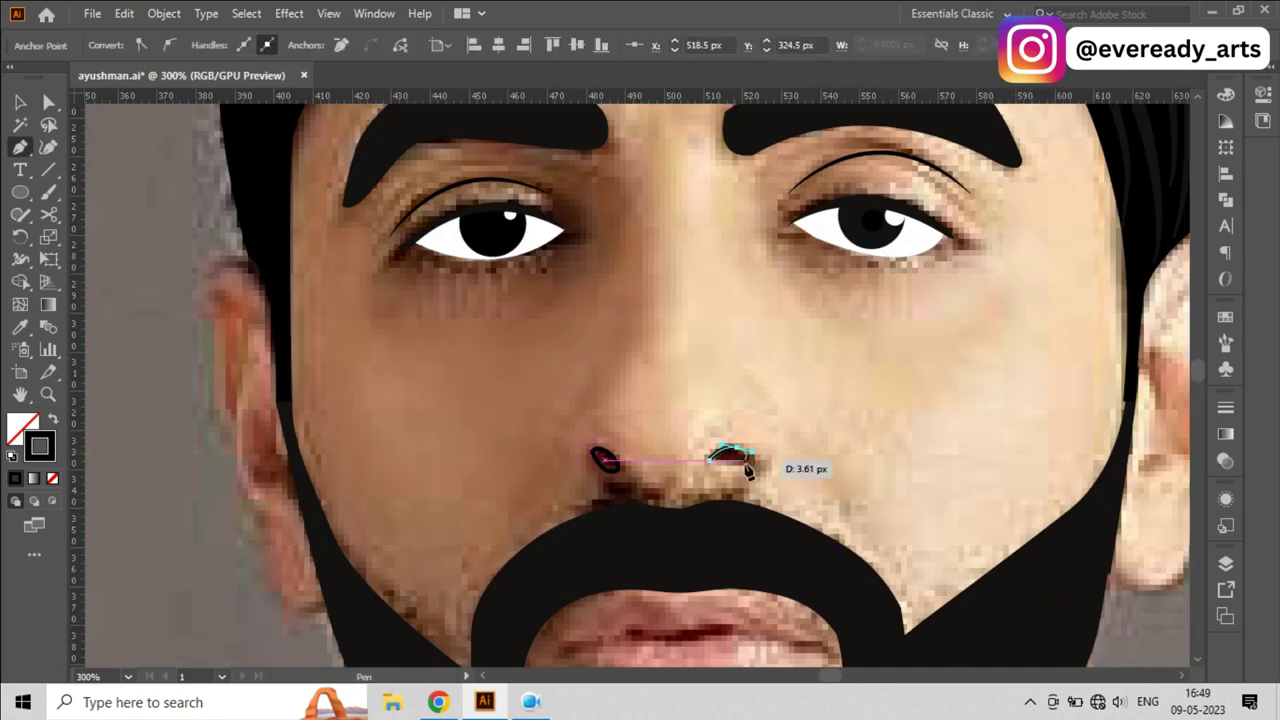
left_click(703, 462)
key("ctrl+minus")
key("ctrl+minus")
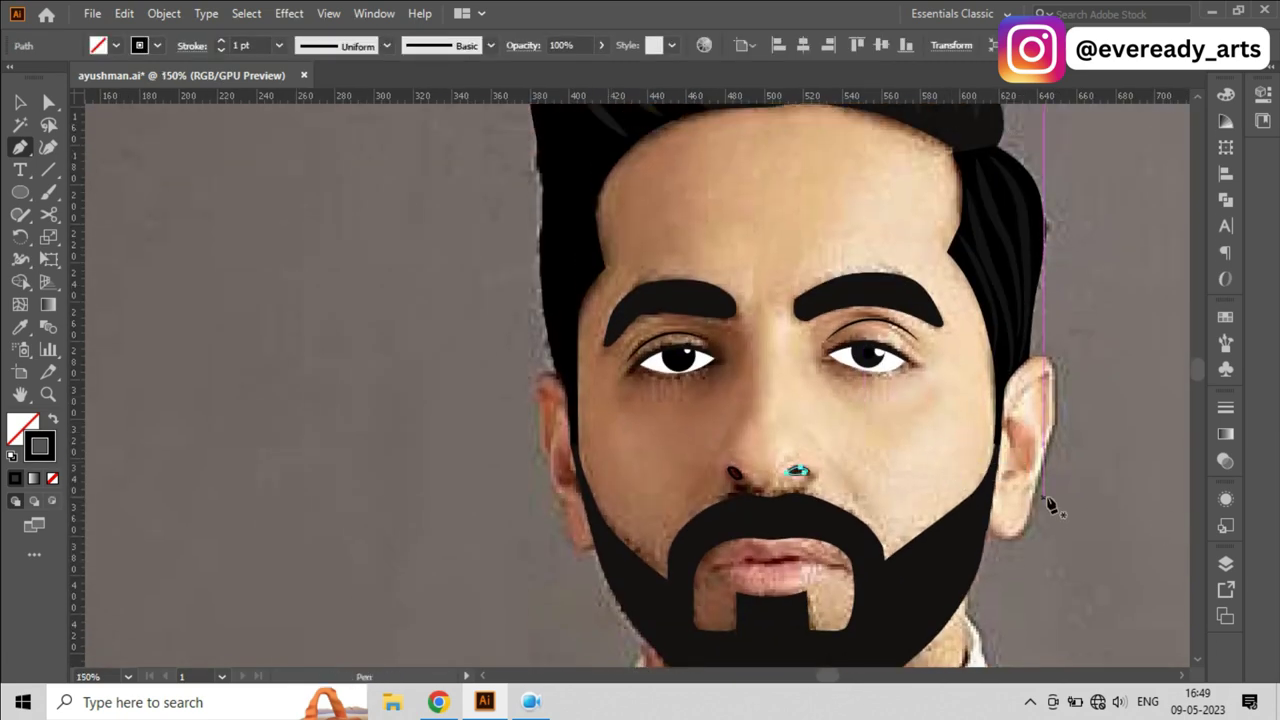
key("v")
key("ctrl+minus")
scroll(1117, 534, "up", 1)
key("ctrl+plus")
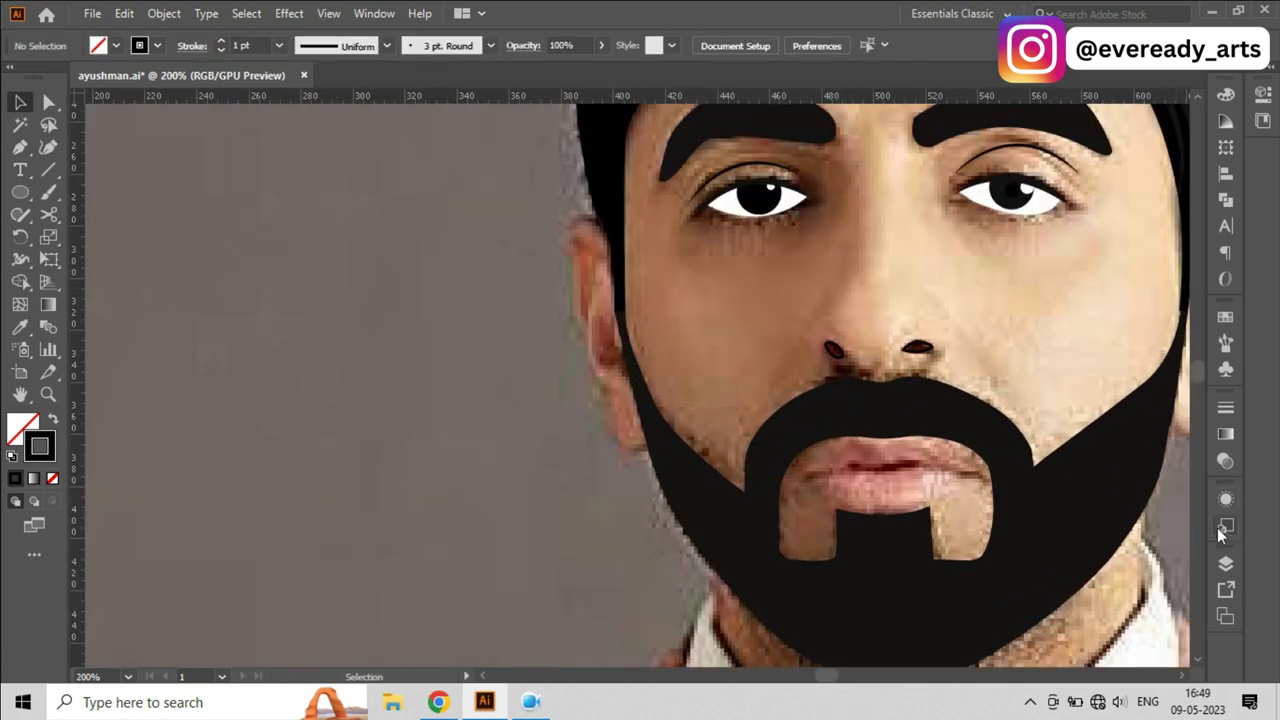
left_click(1226, 563)
left_click(997, 504)
Step: Hide the beard layer, sketch a first upper-lip curve, then undo it to start over
left_click(1226, 563)
key("p")
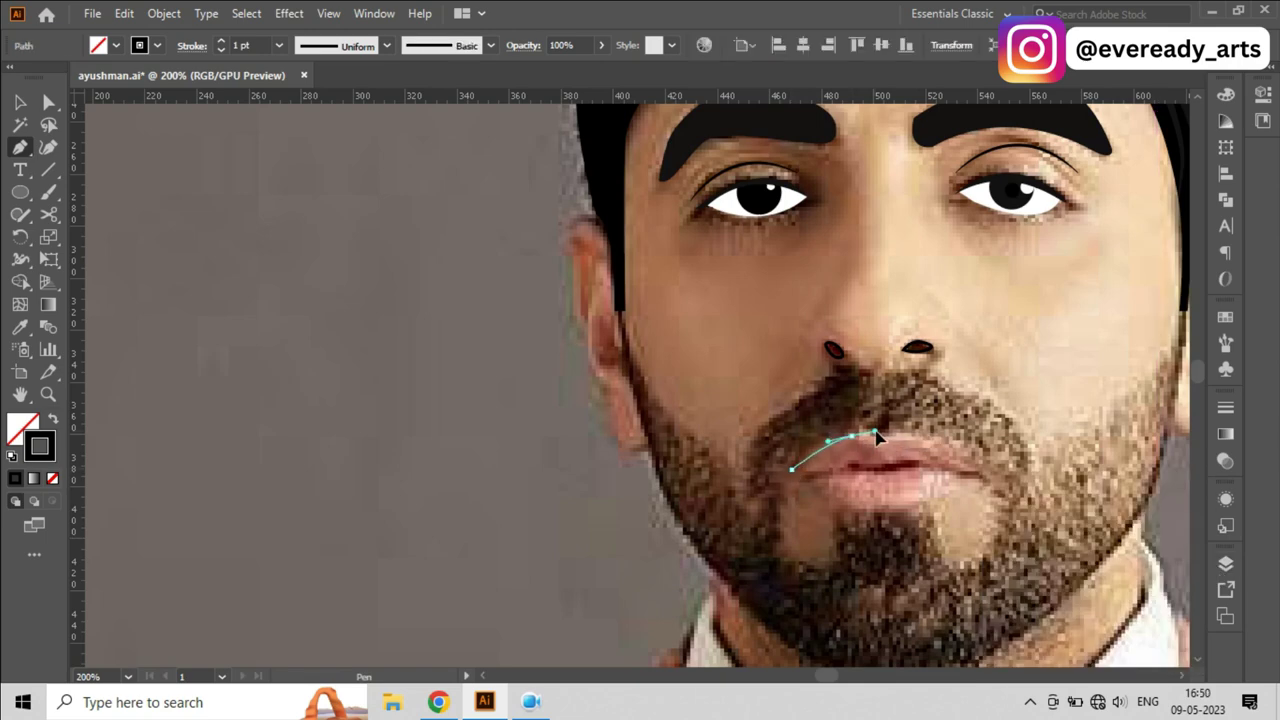
left_click_drag(876, 436, 882, 454)
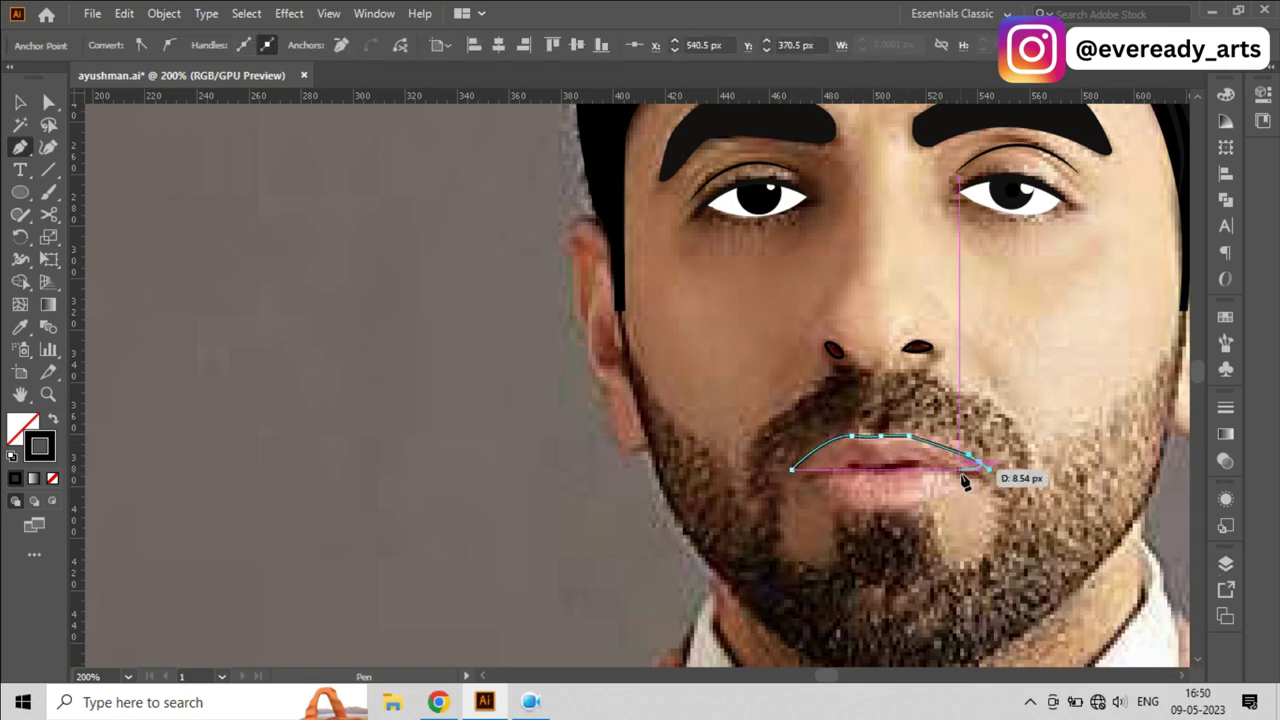
key("ctrl+plus")
key("ctrl+plus")
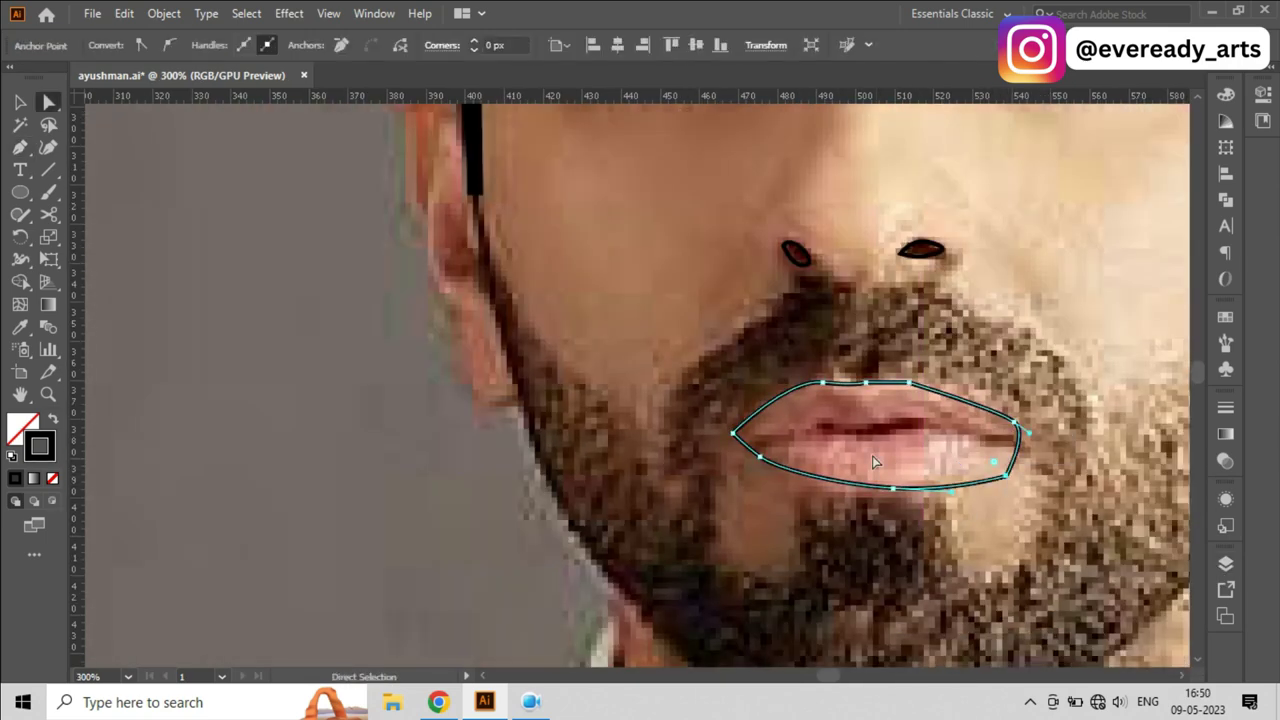
key("ctrl+shift+a")
key("a")
left_click(1075, 465)
left_click(971, 396)
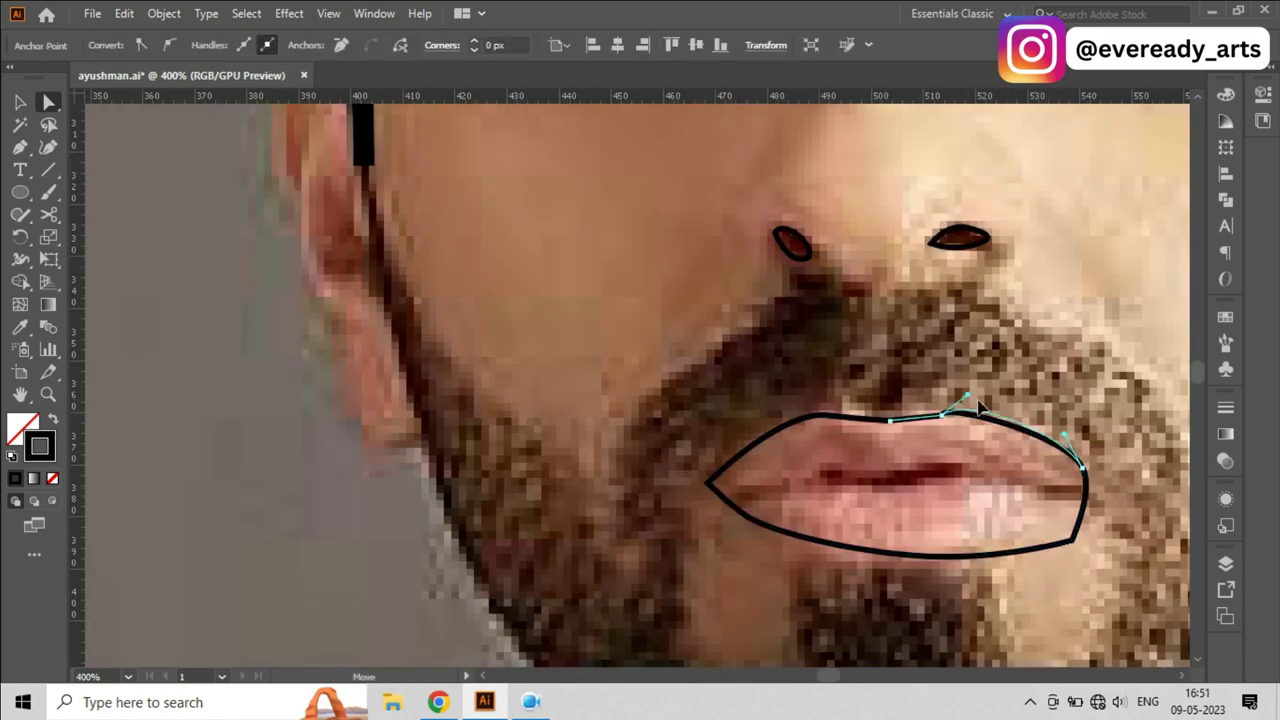
left_click(891, 415)
scroll(916, 418, "up", 1)
scroll(916, 418, "up", 2)
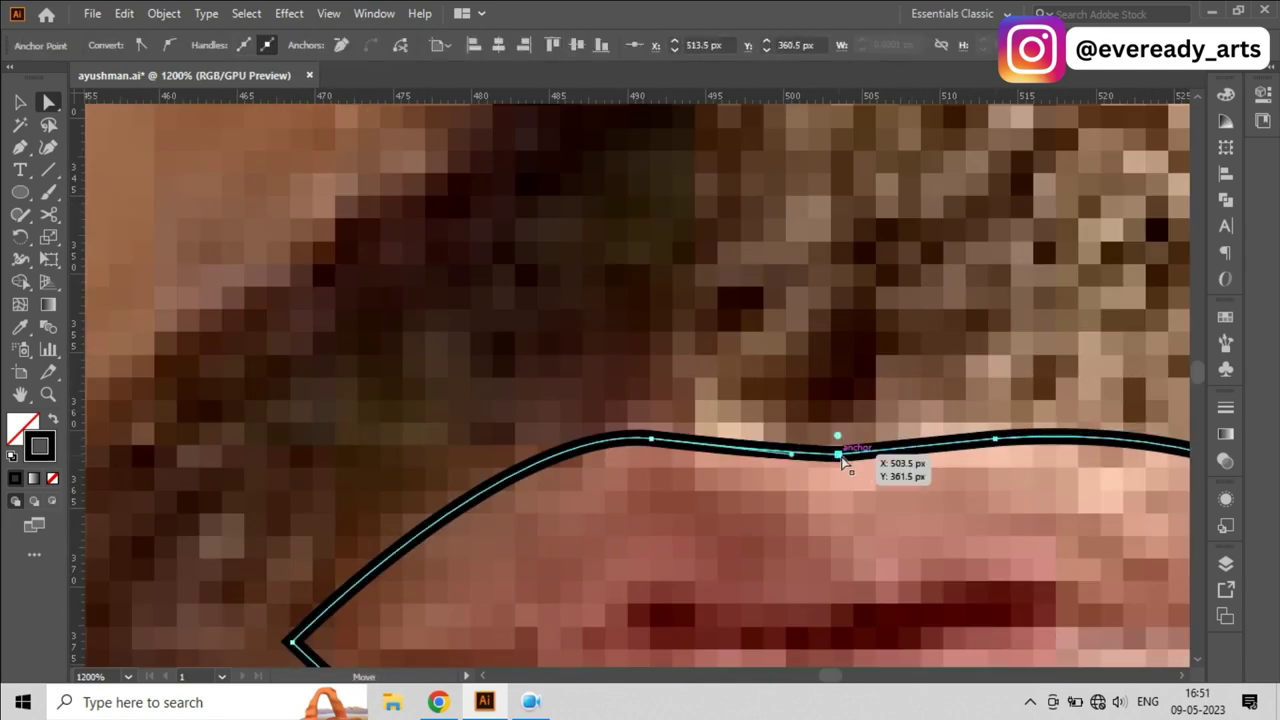
left_click(832, 517)
scroll(914, 493, "down", 4)
key("ctrl+z")
key("ctrl+z")
key("ctrl+z")
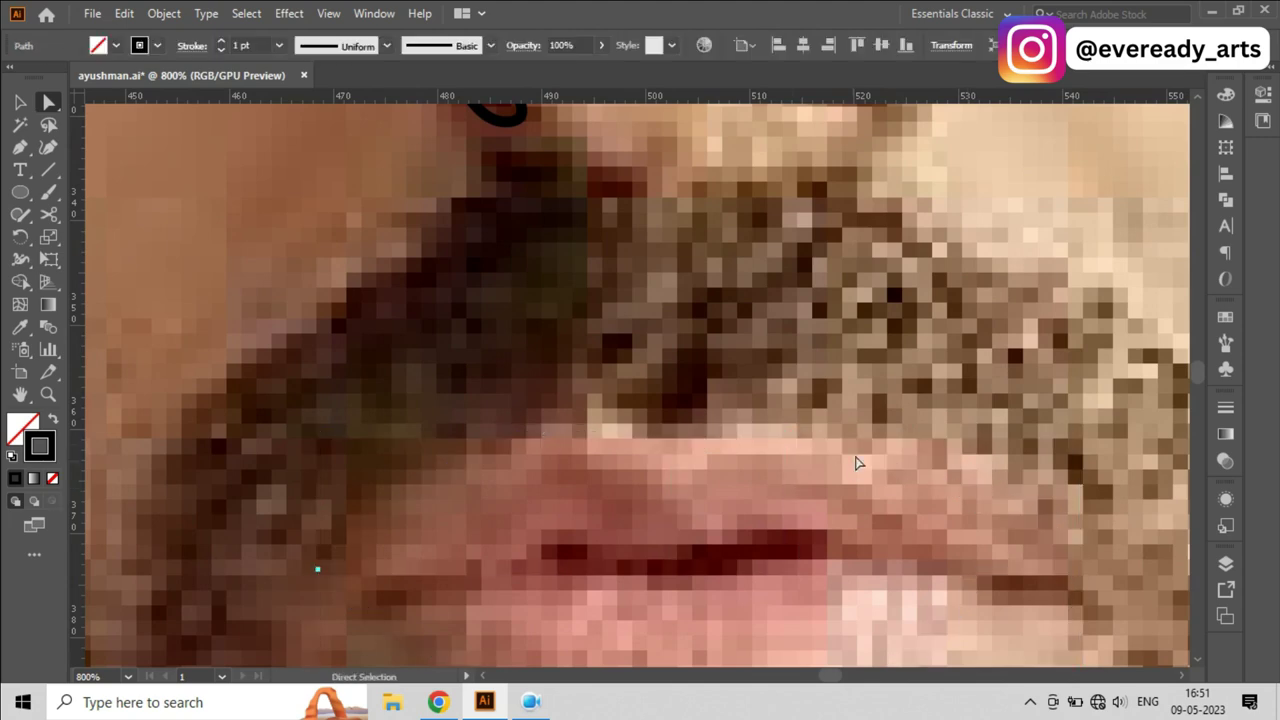
scroll(540, 470, "down", 2)
scroll(771, 443, "up", 1)
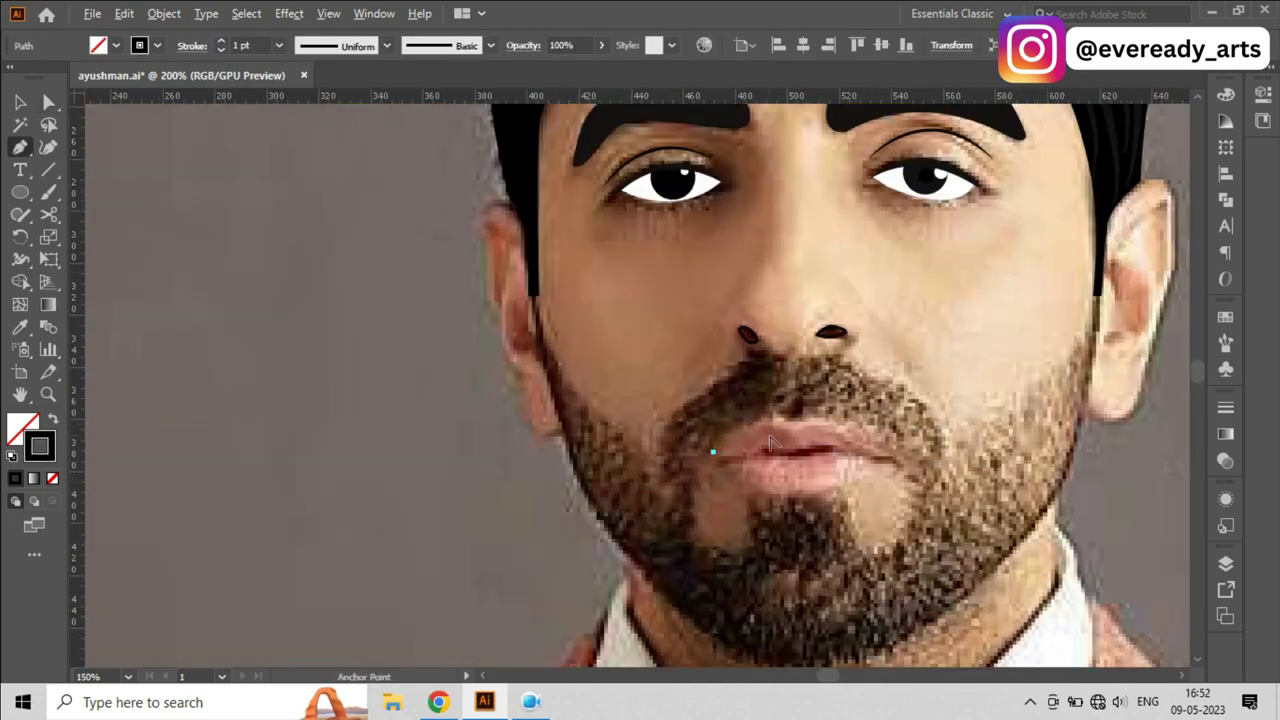
Step: Draw a new closed upper-lip outline from the left corner back to its start
left_click_drag(792, 420, 802, 426)
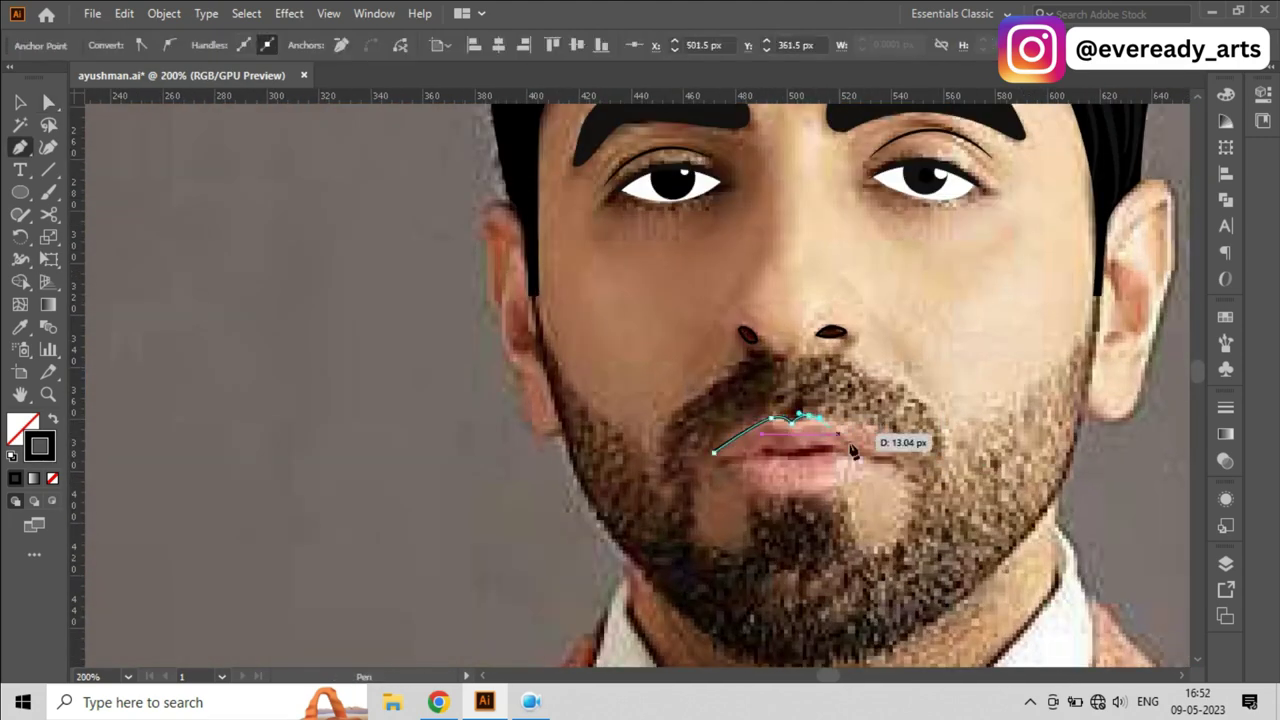
left_click(707, 458)
scroll(771, 443, "up", 2)
key("a")
scroll(786, 408, "up", 3)
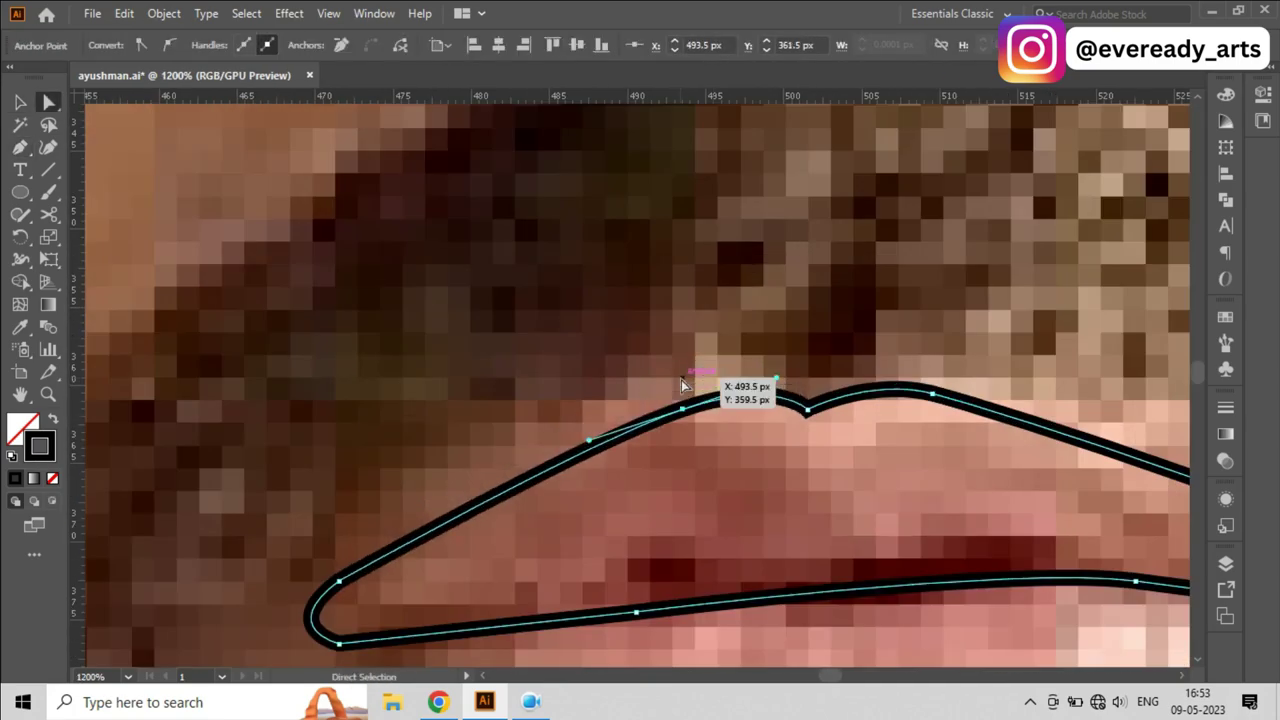
scroll(681, 384, "down", 2)
scroll(827, 503, "down", 3)
scroll(770, 400, "up", 3)
Step: Reshape the upper-right lip curve, its handle, and the centre dip
left_click_drag(762, 418, 768, 380)
left_click(578, 394)
scroll(745, 447, "down", 3)
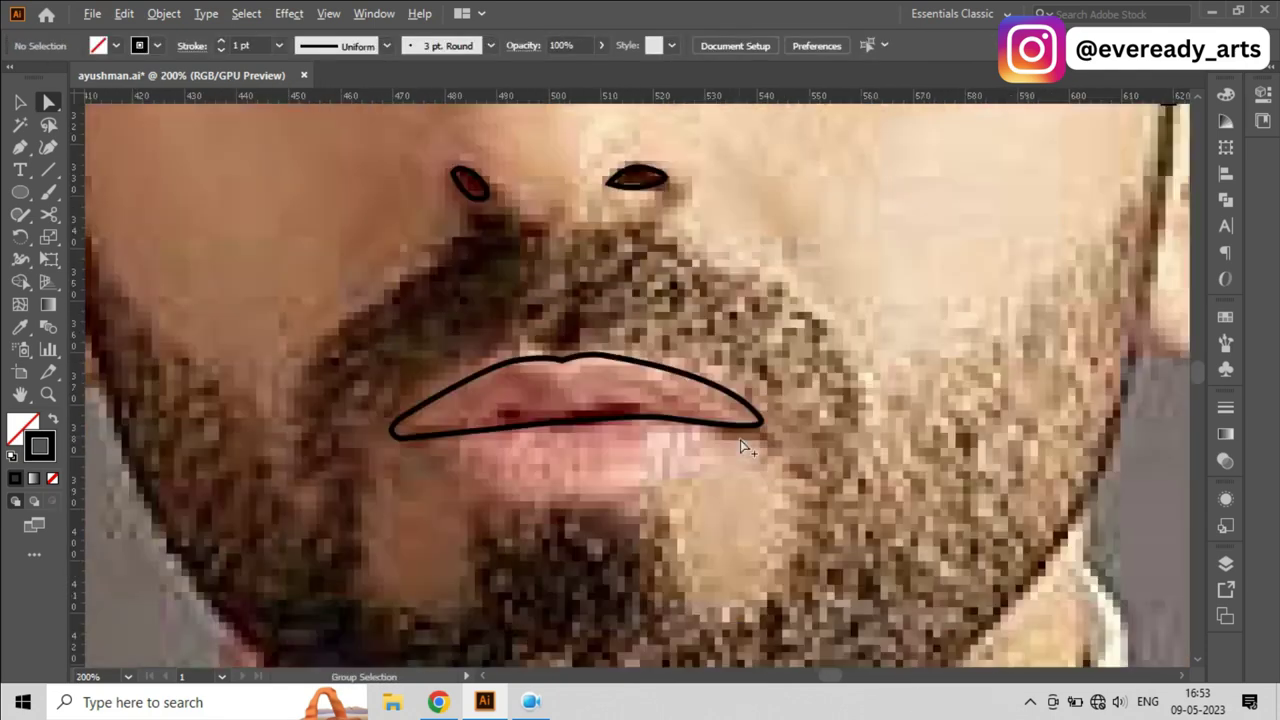
scroll(743, 447, "up", 3)
left_click(699, 306)
mouse_move(889, 360)
left_mouse_down()
mouse_move(884, 407)
mouse_move(874, 389)
left_mouse_up()
left_click(922, 494)
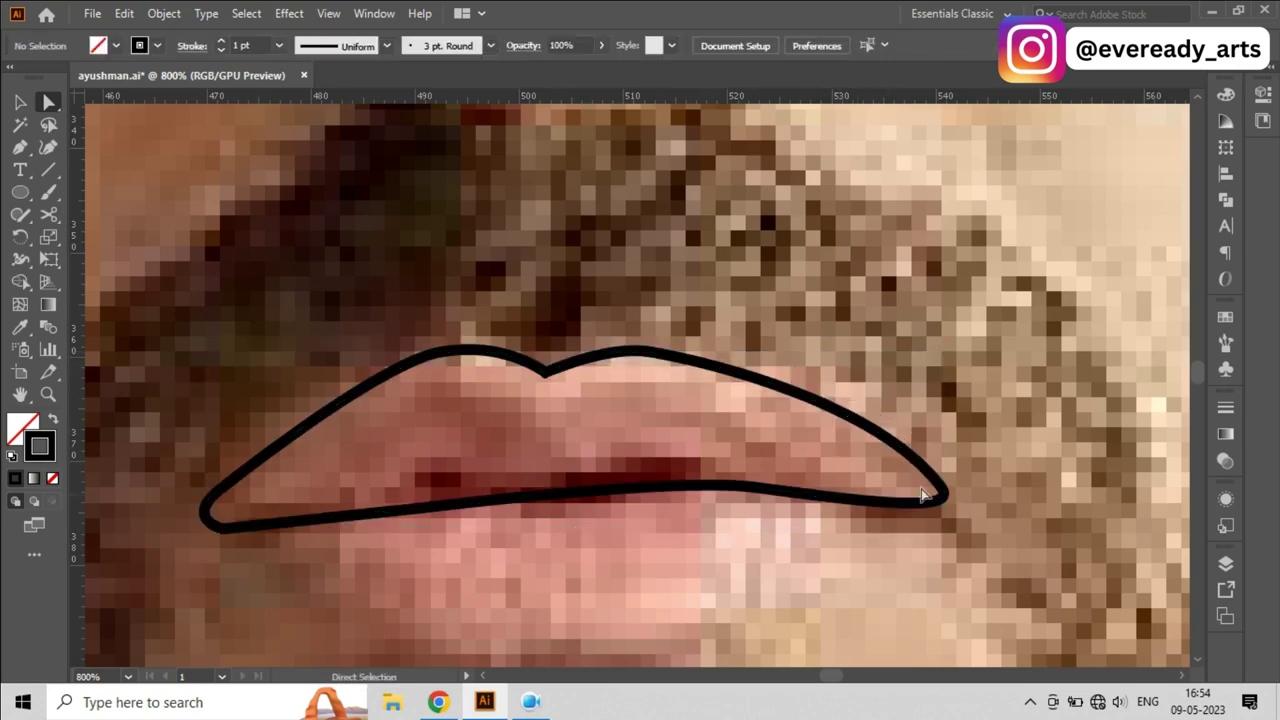
left_click(440, 354)
scroll(815, 400, "down", 2)
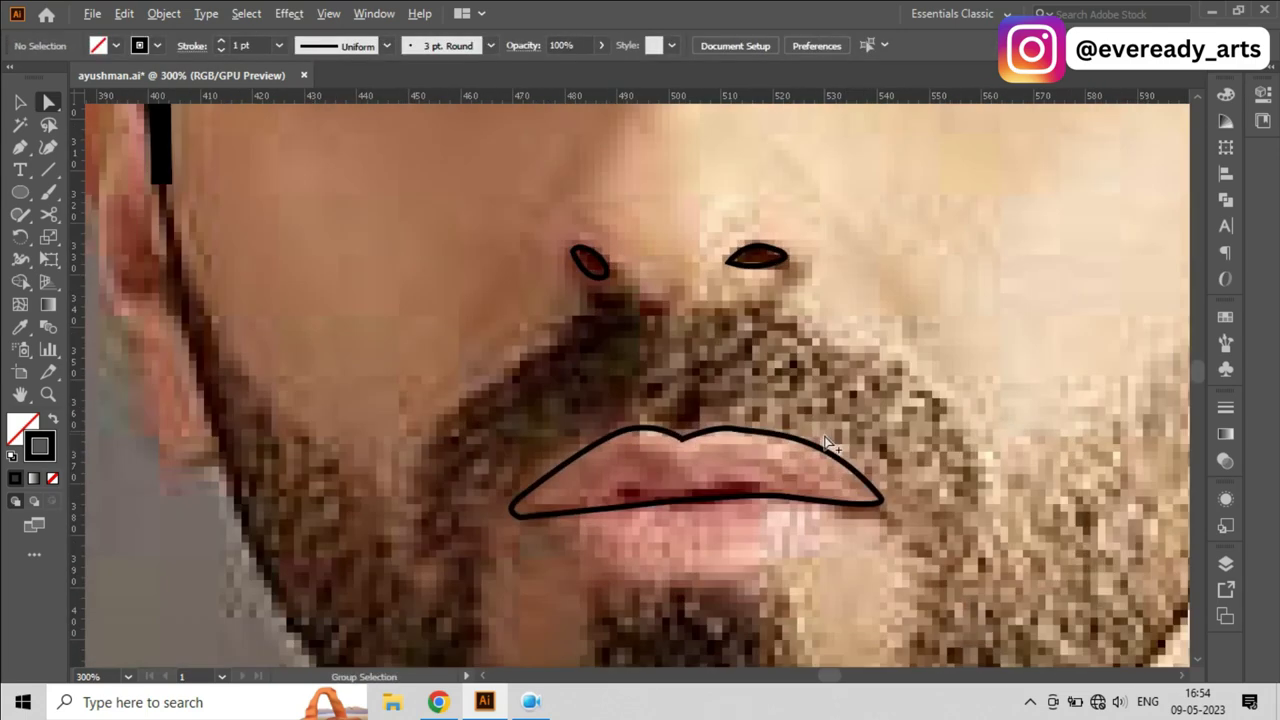
scroll(677, 418, "up", 2)
left_click_drag(677, 418, 614, 417)
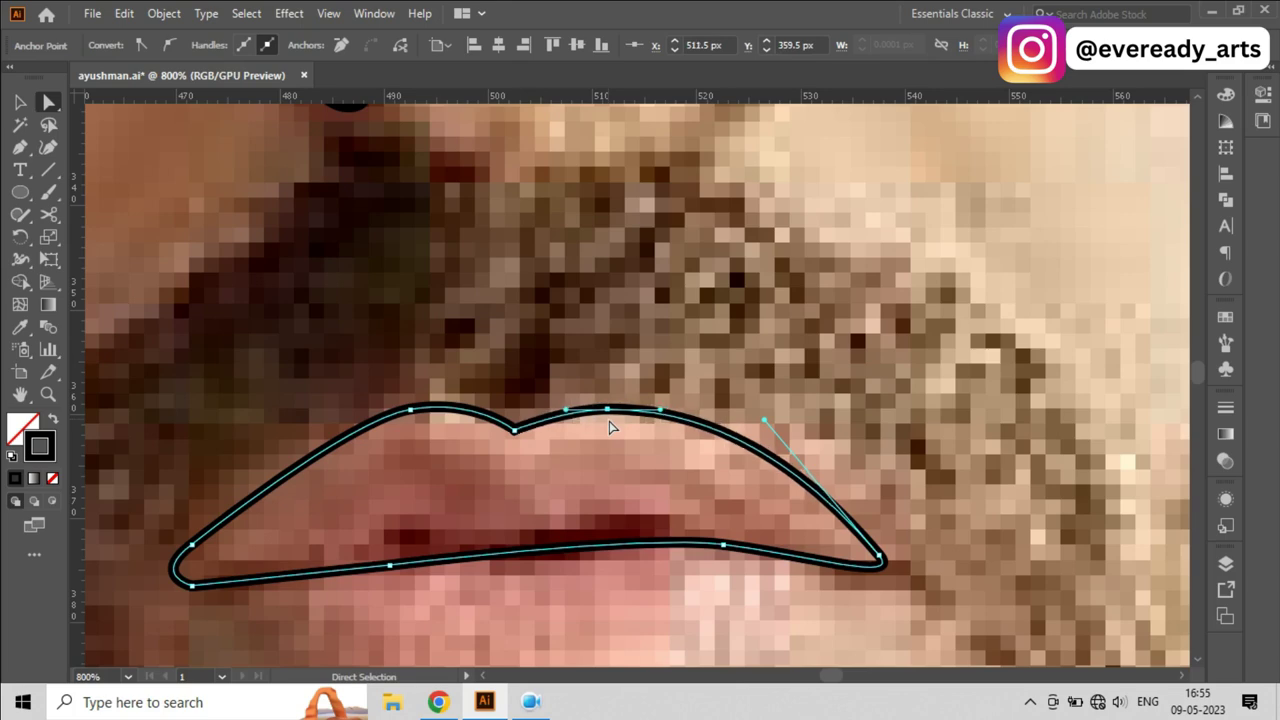
left_click(520, 432)
Step: Pull the upper lip's lower edge down into a curve
left_click(630, 505)
scroll(630, 505, "down", 3)
scroll(855, 518, "up", 1)
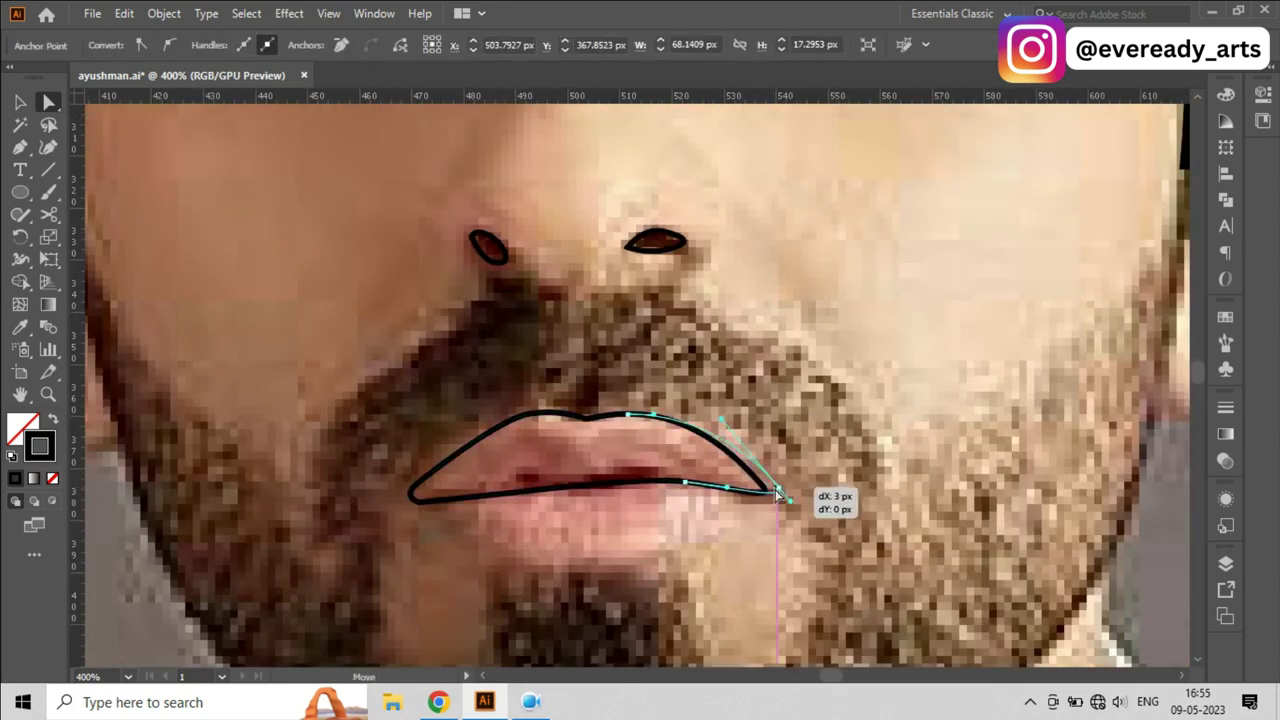
left_click(786, 492)
mouse_move(680, 501)
left_mouse_down()
mouse_move(680, 545)
mouse_move(508, 550)
left_mouse_up()
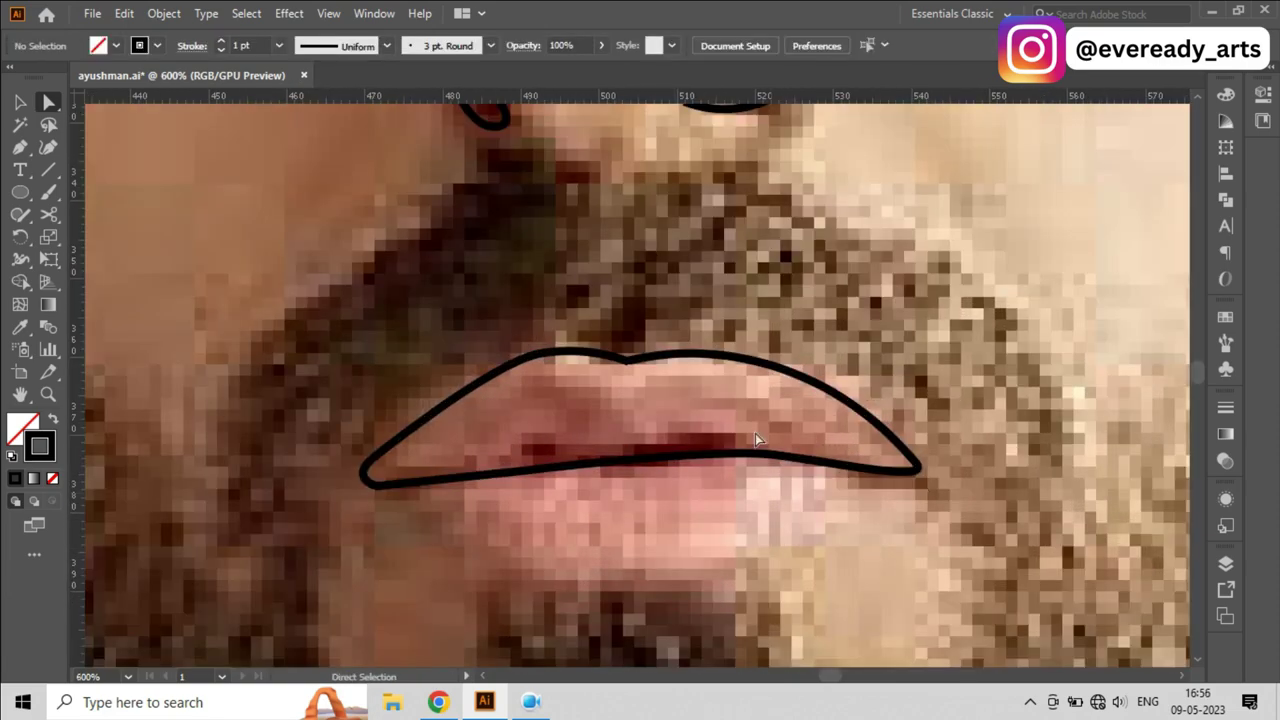
left_click(915, 463)
left_click(903, 518)
left_click(905, 468)
scroll(749, 408, "up", 2)
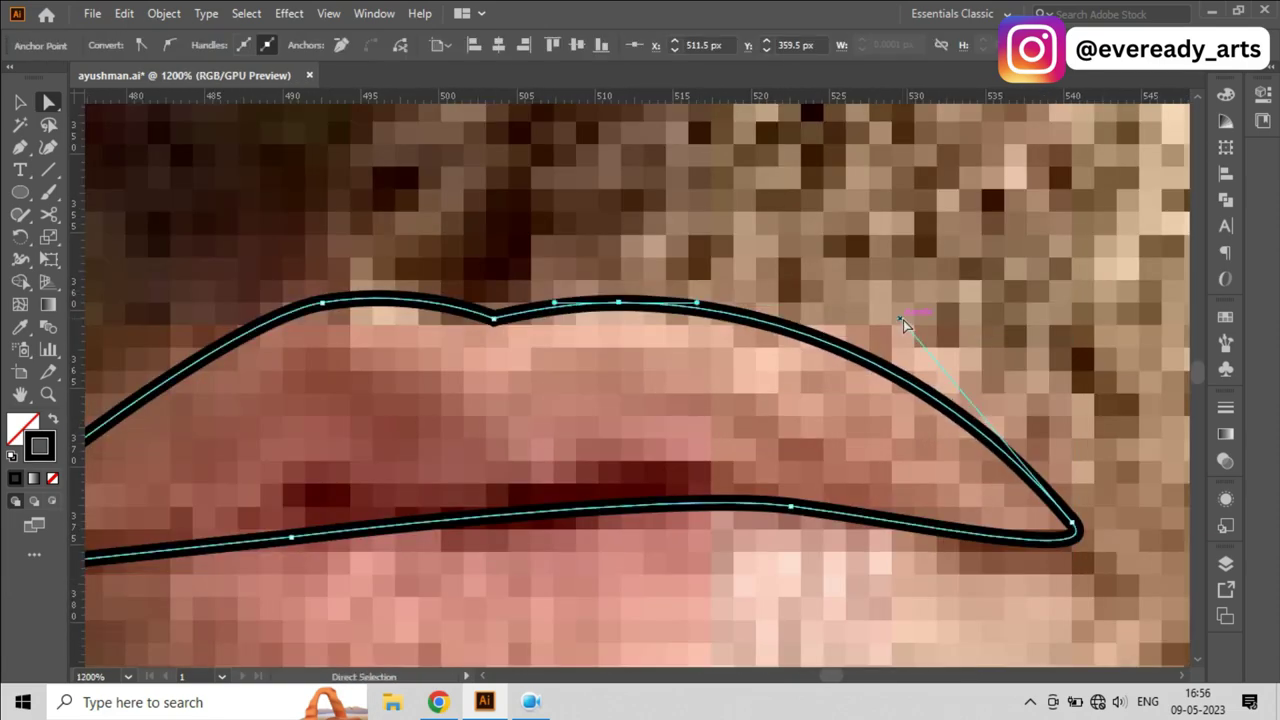
Step: Adjust the lip's right corner anchor and undo the overly deep lower curve
key("a")
left_click(693, 388)
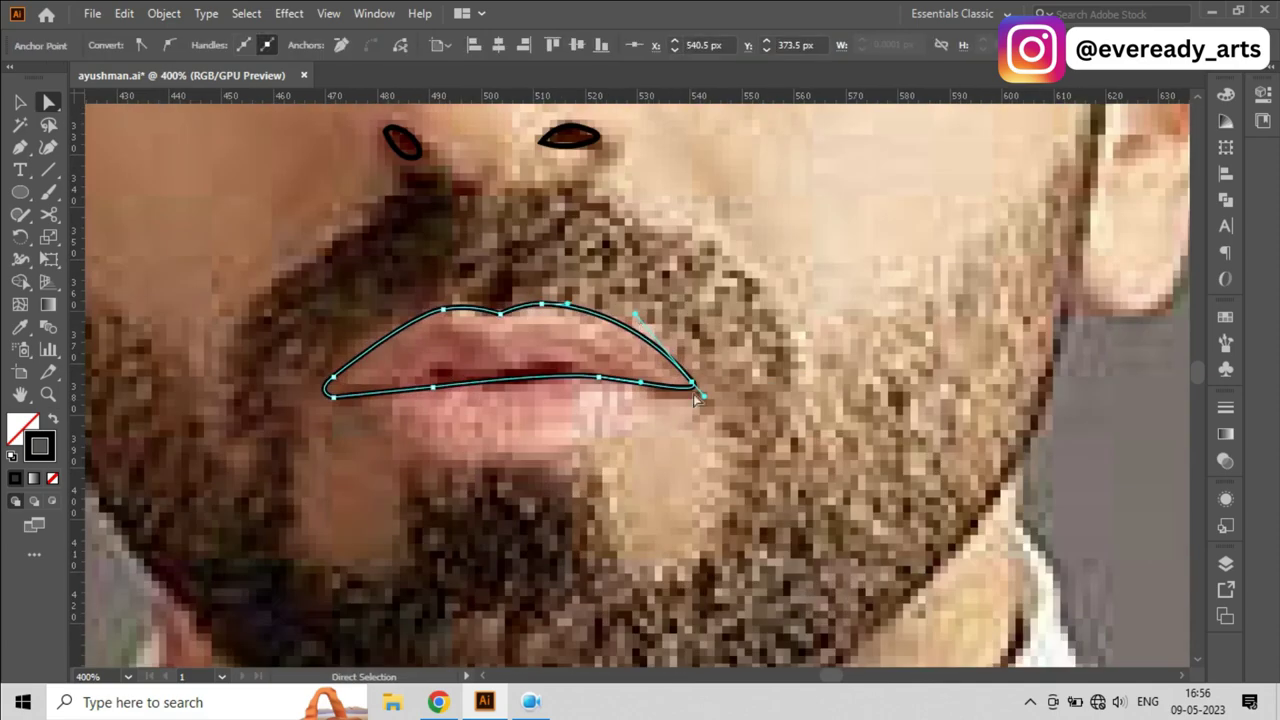
mouse_move(668, 338)
left_mouse_down()
mouse_move(700, 378)
mouse_move(700, 440)
left_mouse_up()
left_click(788, 451)
scroll(788, 451, "down", 5)
scroll(765, 451, "up", 4)
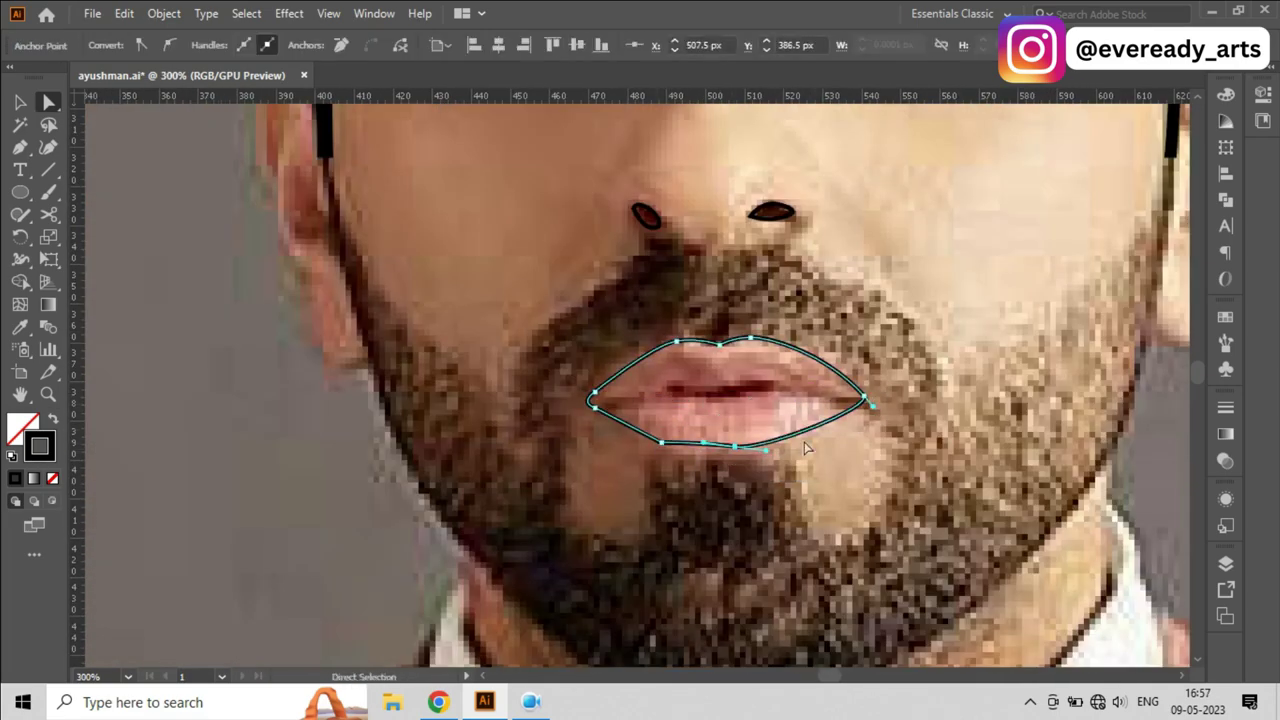
right_click(636, 437)
left_click(636, 437)
scroll(700, 430, "down", 3)
scroll(720, 432, "up", 3)
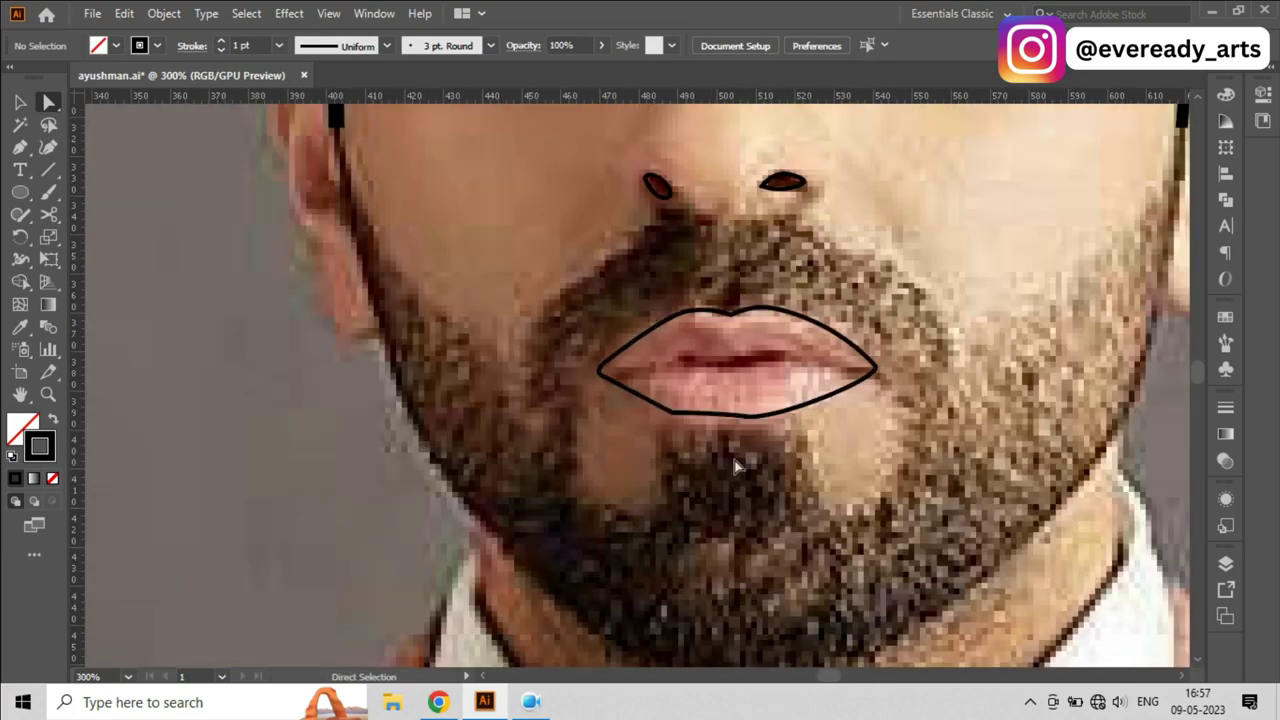
left_click(737, 435)
key("ctrl+z")
key("ctrl+z")
key("ctrl+z")
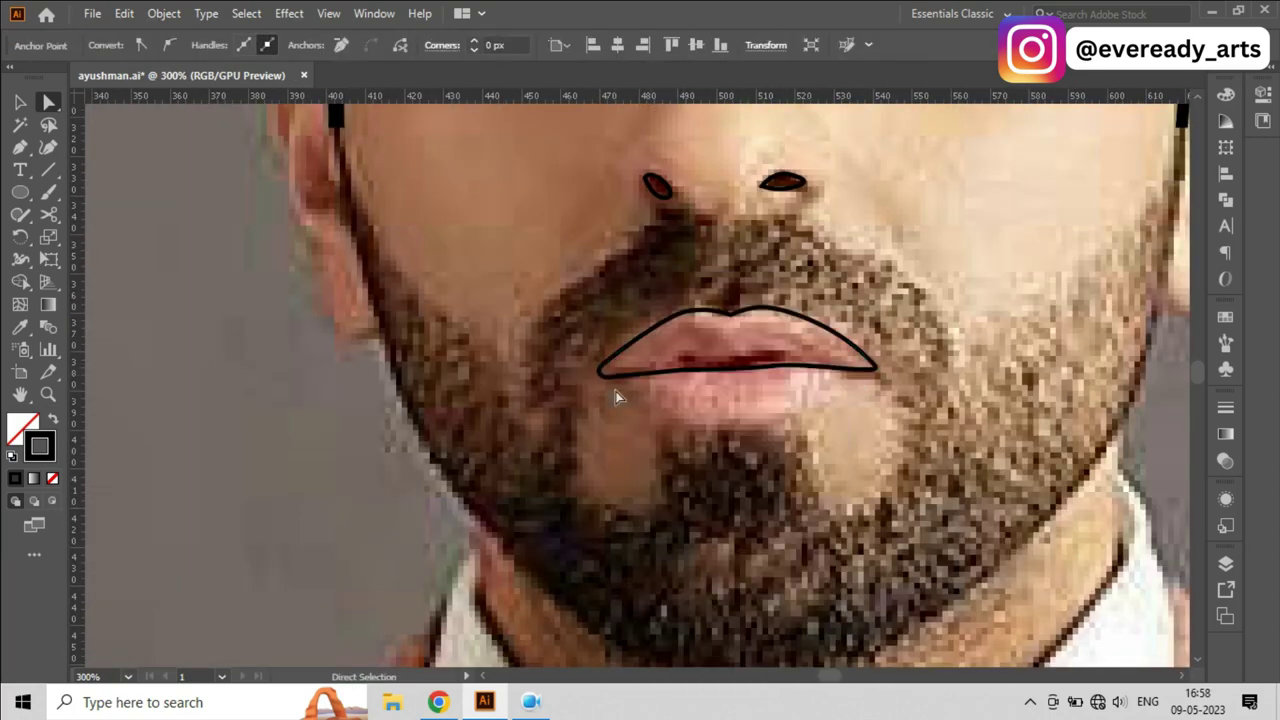
Step: Draw the curved lower lip edge through a bottom anchor
left_click_drag(714, 425, 757, 425)
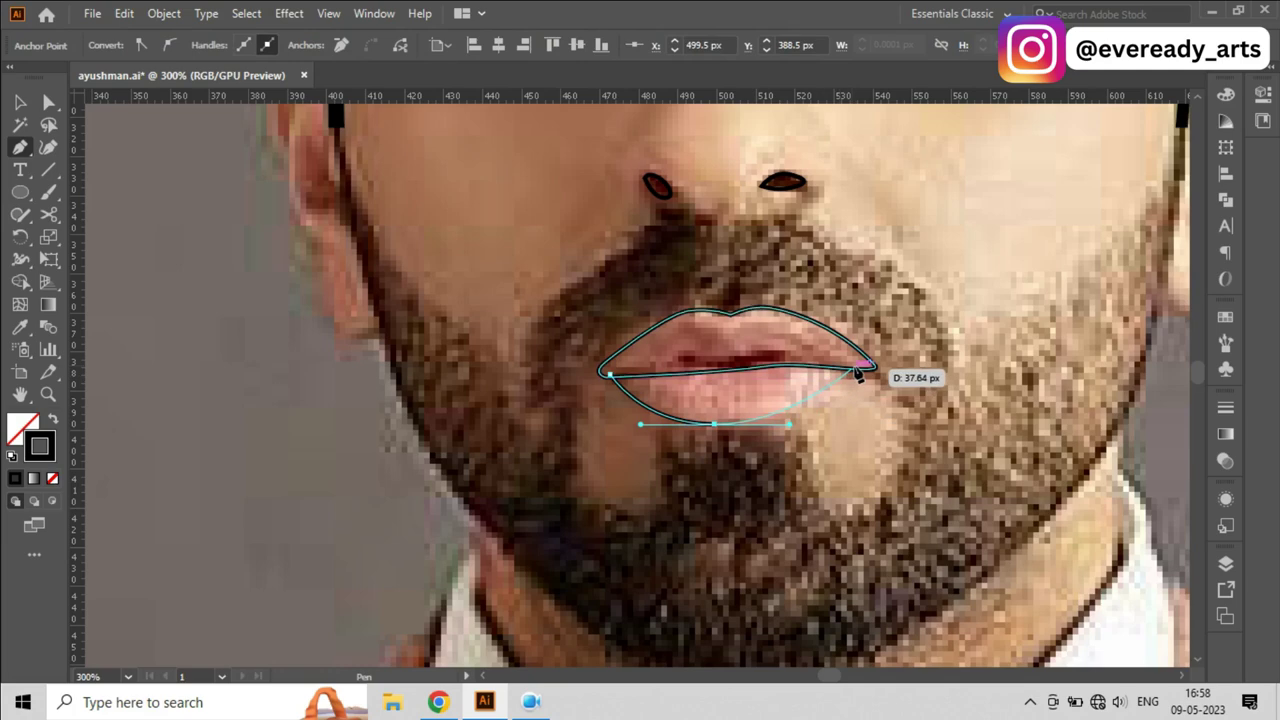
left_click_drag(857, 371, 857, 443)
key("a")
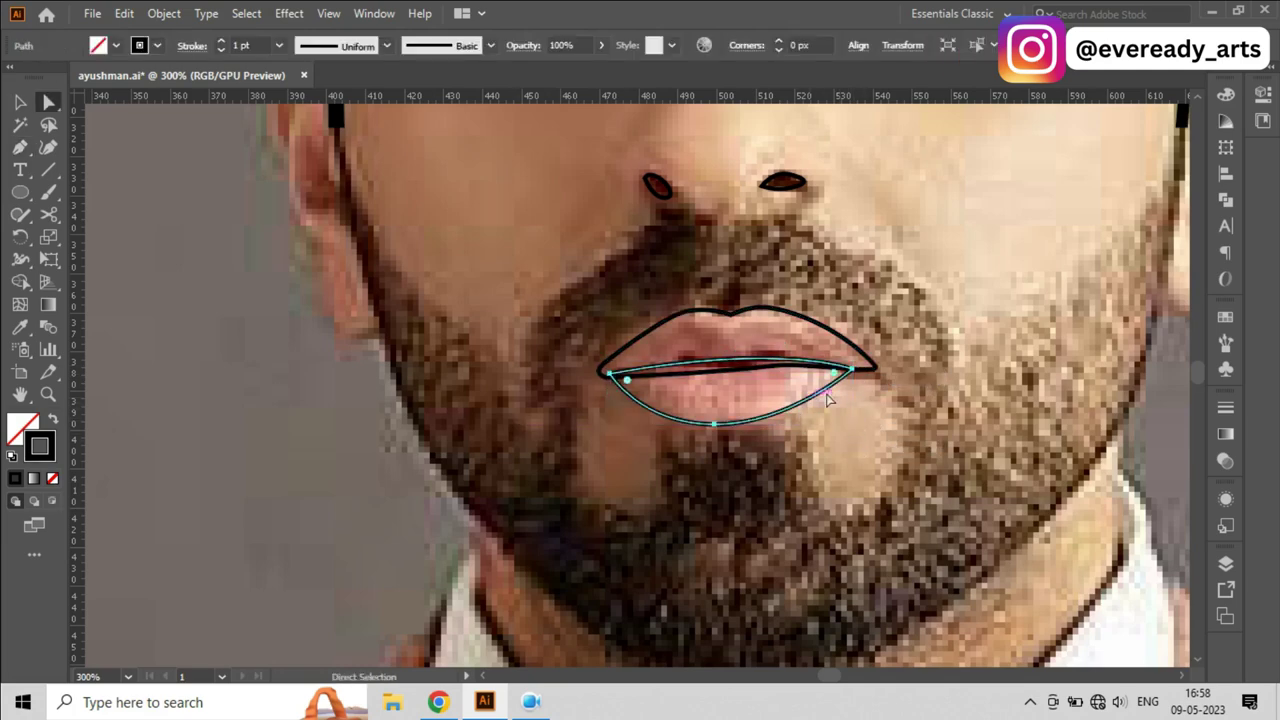
key("ctrl+1")
Step: Show the beard layer again and hide the face skin layer
left_click(1226, 563)
left_click(995, 570)
left_click(995, 570)
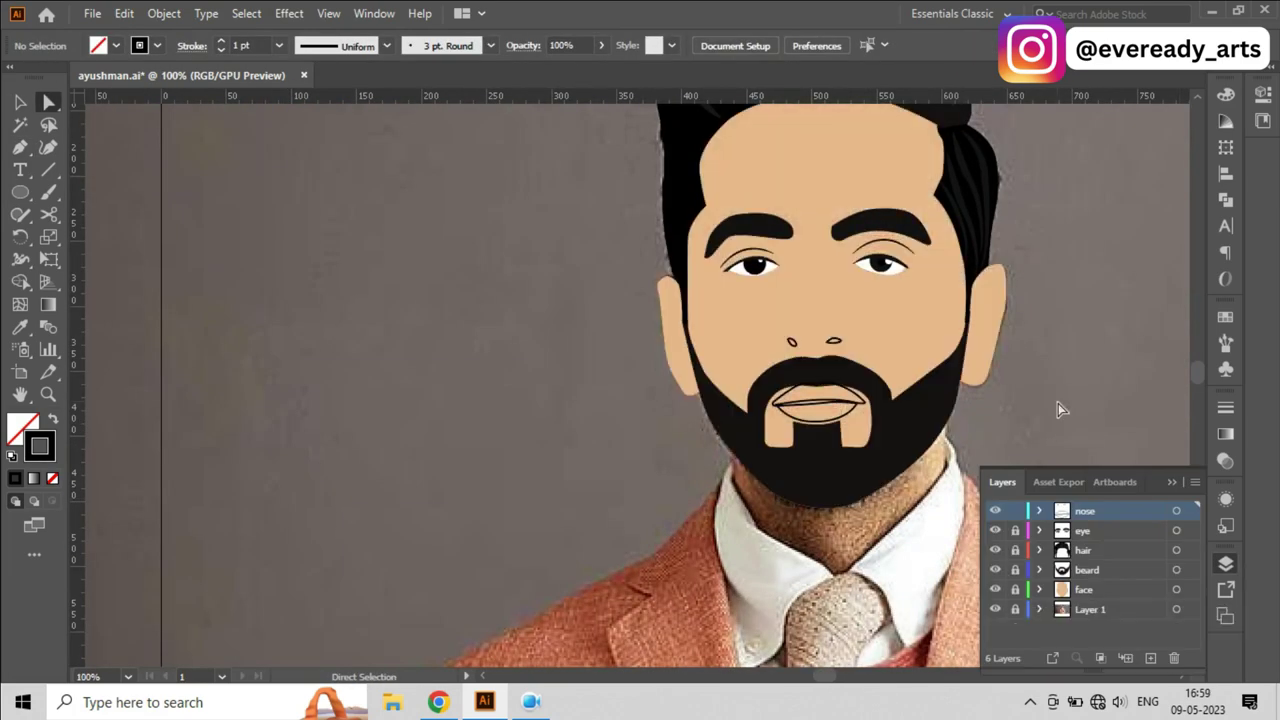
scroll(1050, 430, "up", 2)
left_click(1226, 563)
left_click(995, 596)
scroll(436, 403, "up", 1)
key("v")
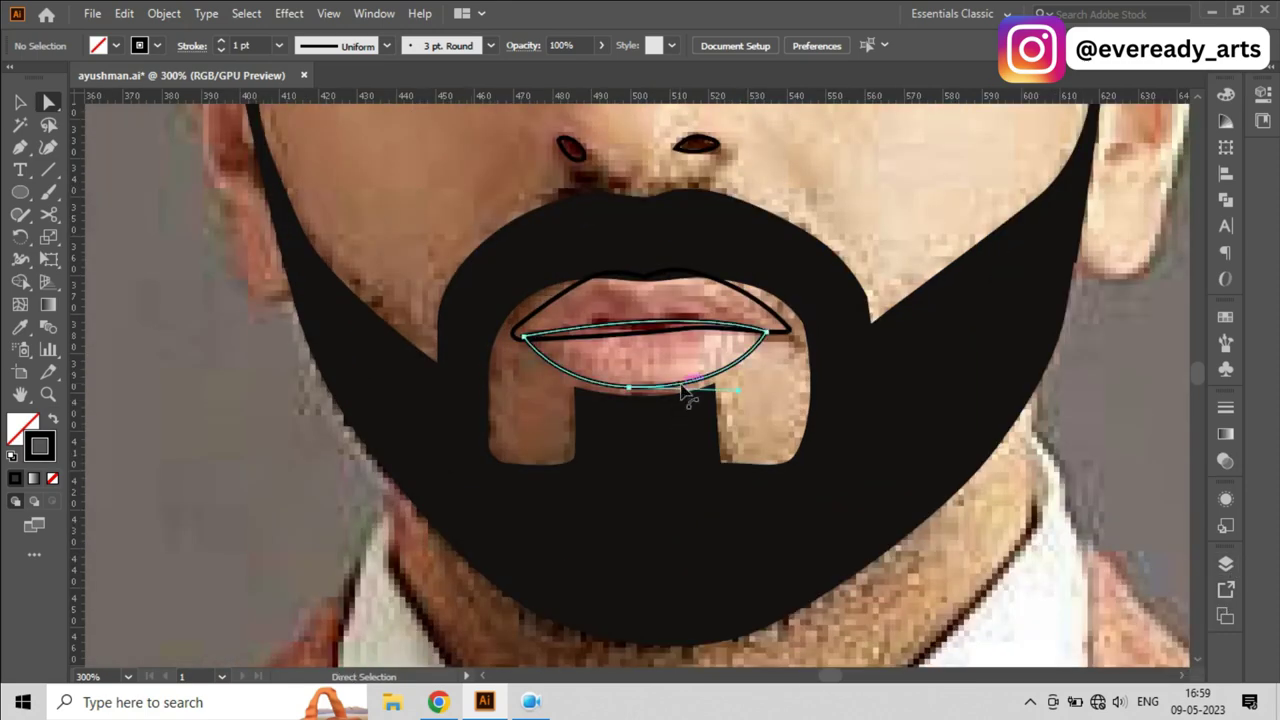
Step: Nudge the left lip corner anchor up and to the left
left_click(789, 331)
key("p")
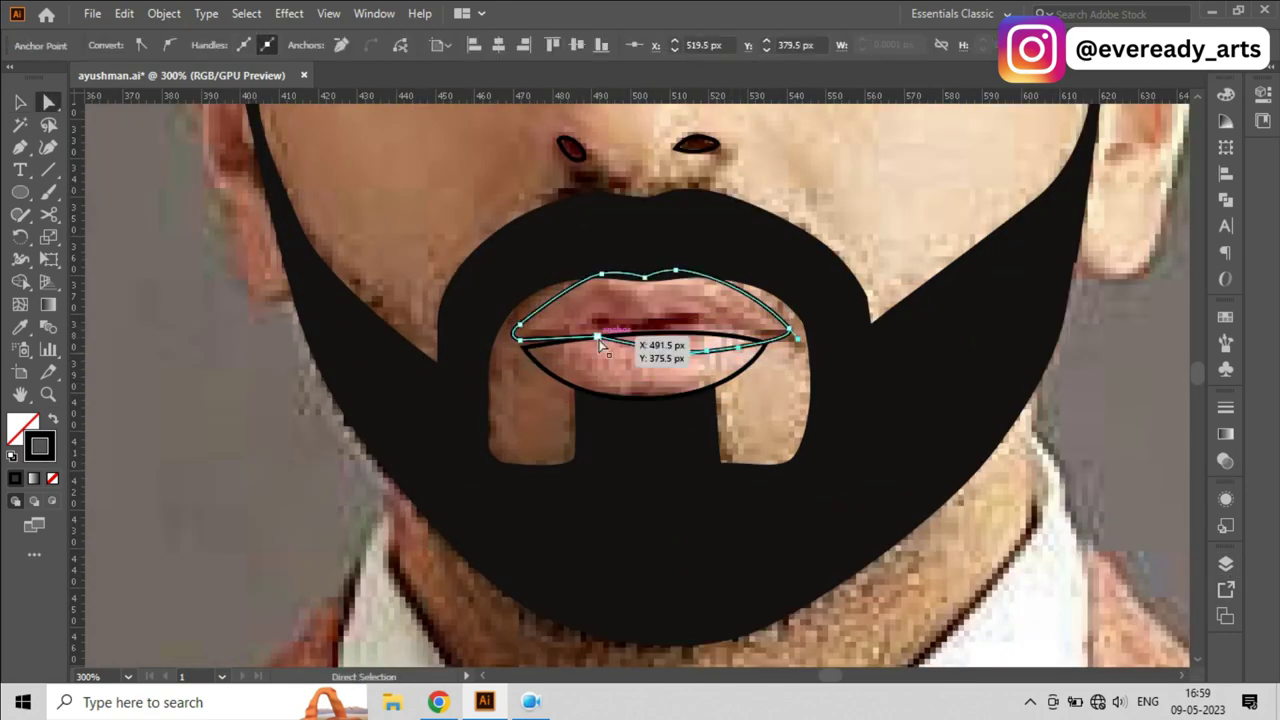
key("a")
left_click(768, 421)
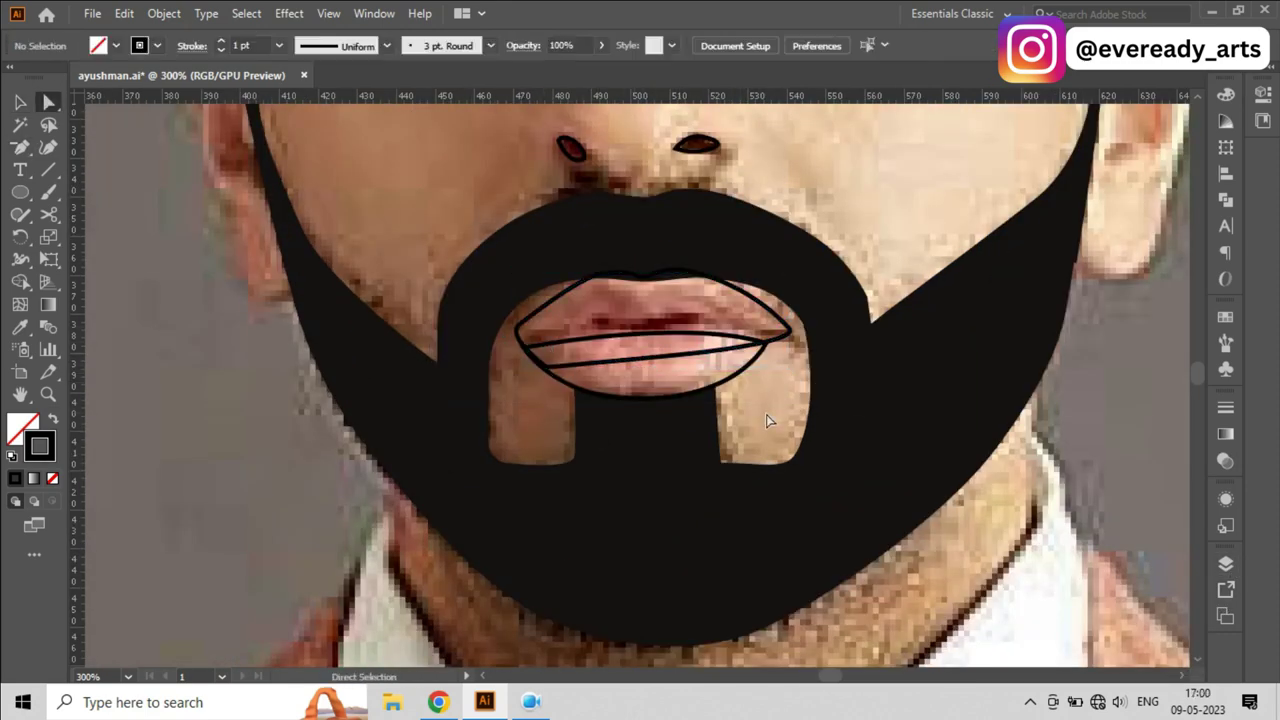
left_click_drag(518, 325, 510, 320)
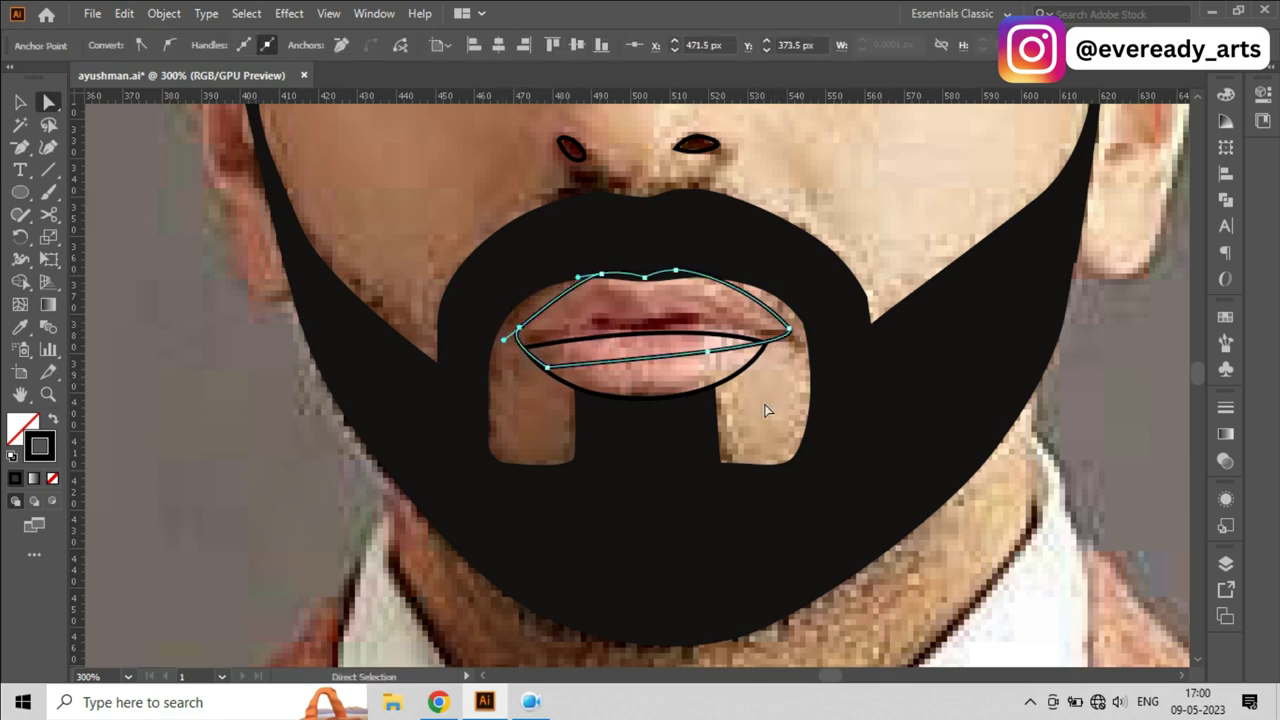
left_click(790, 424)
scroll(788, 430, "up", 1)
Step: Merge the upper and lower lip shapes into one outline with Shape Builder
left_click(718, 400)
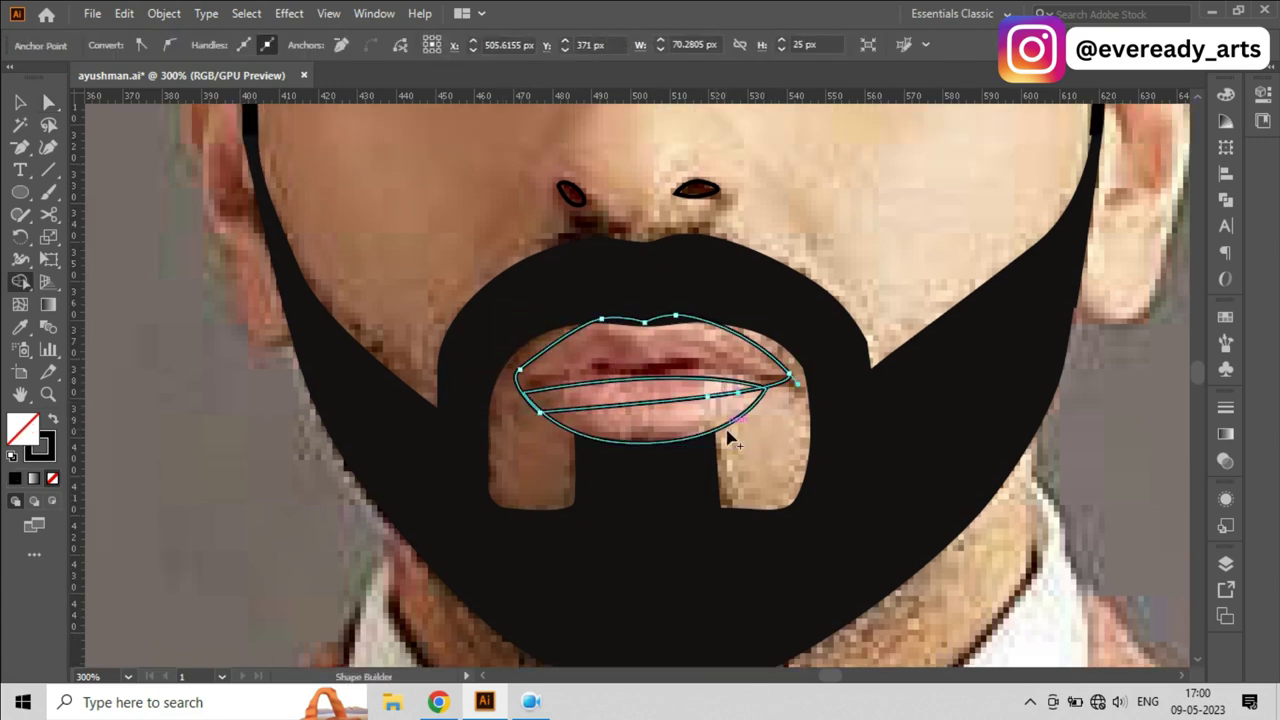
key("v")
mouse_move(737, 377)
left_mouse_down()
mouse_move(671, 429)
mouse_move(680, 365)
left_mouse_up()
key("shift+m")
key("v")
left_click(773, 473)
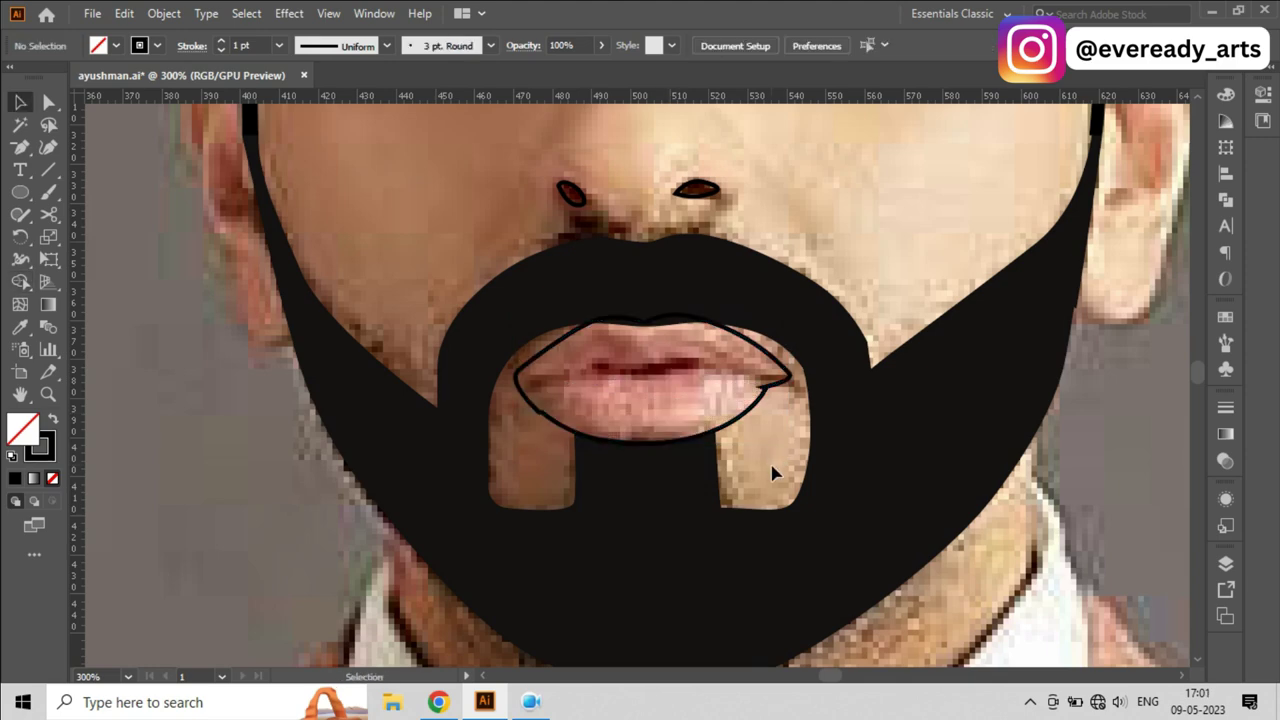
scroll(530, 392, "down", 5)
scroll(586, 349, "up", 5)
Step: Draw a closed, wavy mouth-line path from the lip corner between the lips
key("p")
left_click(519, 336)
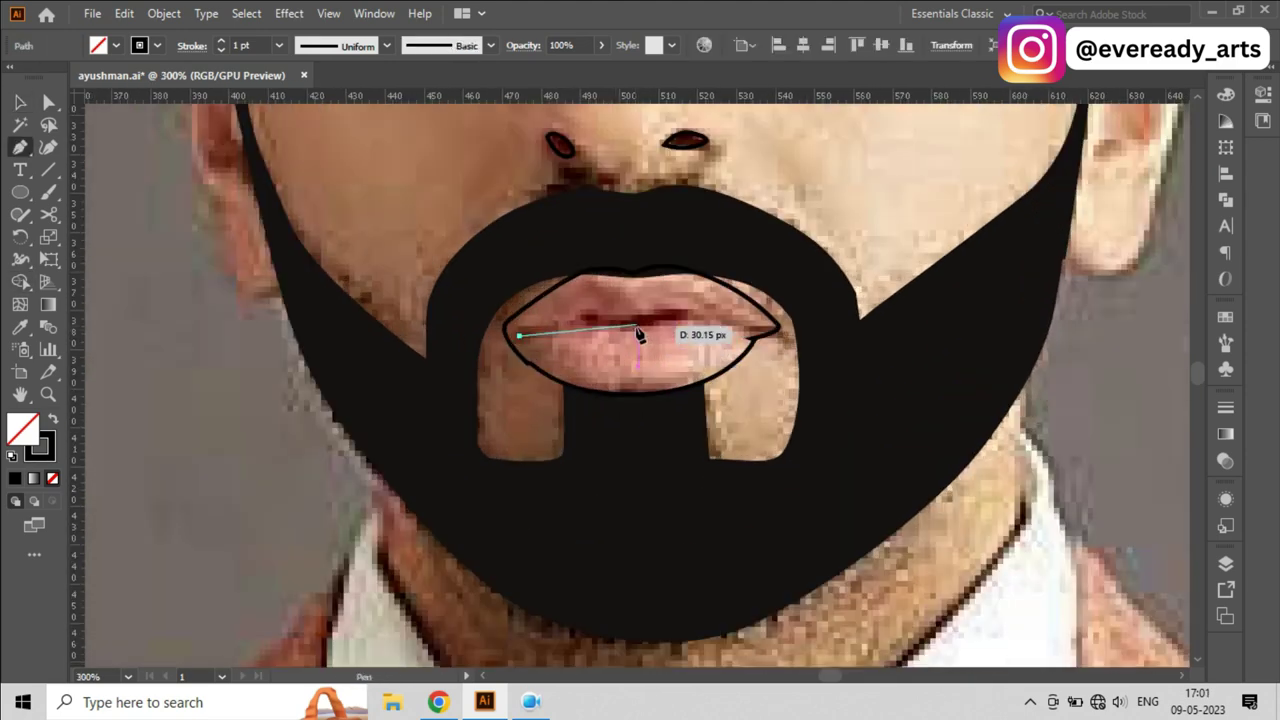
left_click_drag(651, 326, 713, 326)
scroll(779, 333, "down", 2)
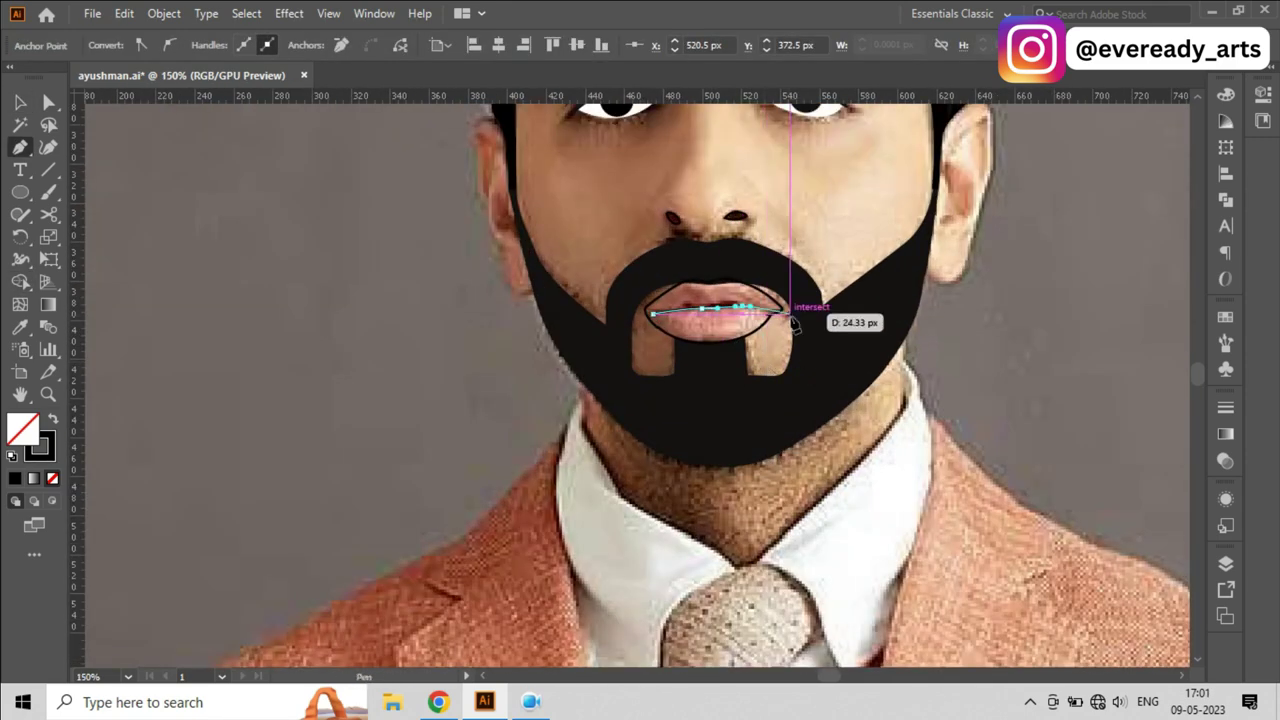
scroll(669, 316, "up", 3)
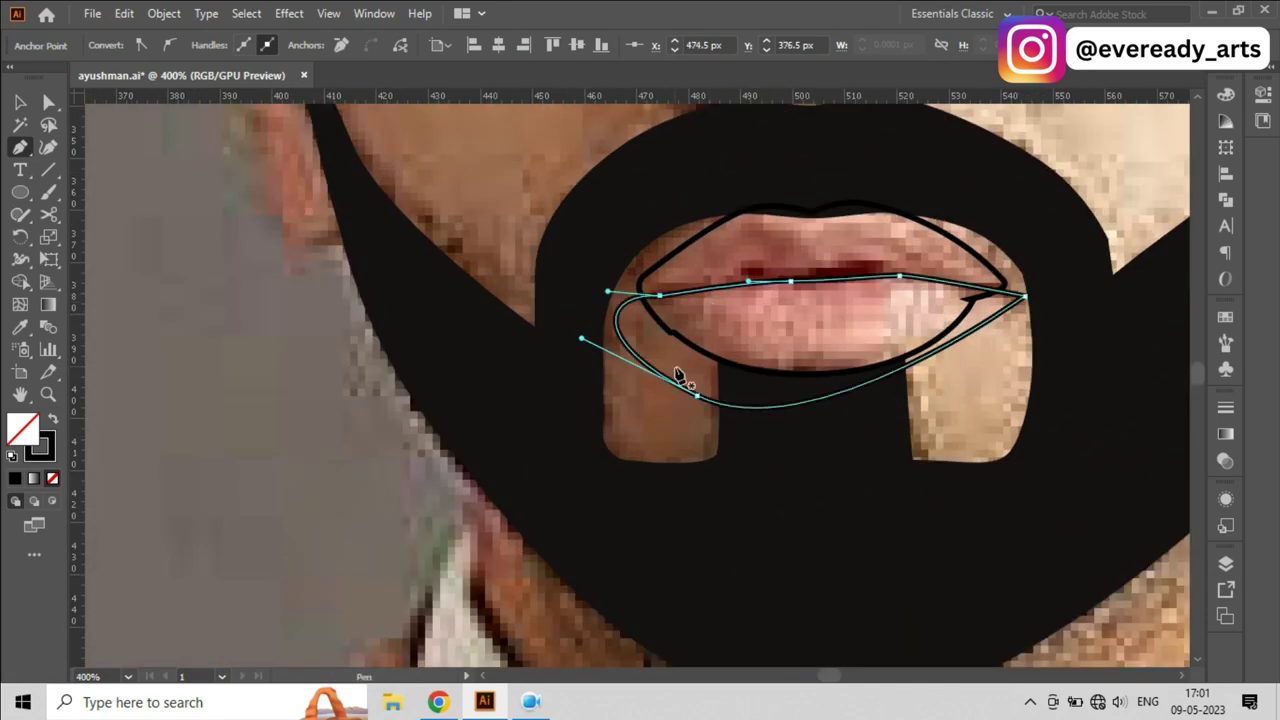
scroll(677, 374, "up", 2)
left_click_drag(652, 335, 790, 320)
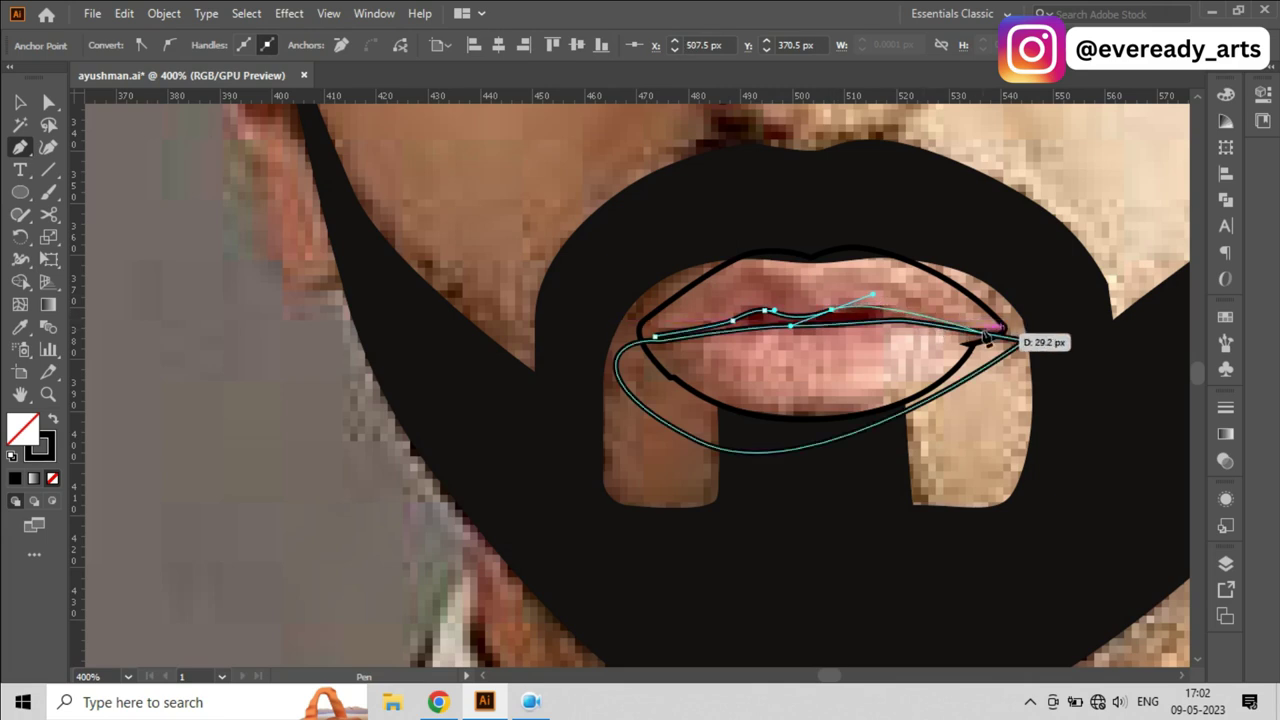
left_click(643, 345, "ctrl")
left_click_drag(758, 316, 790, 322)
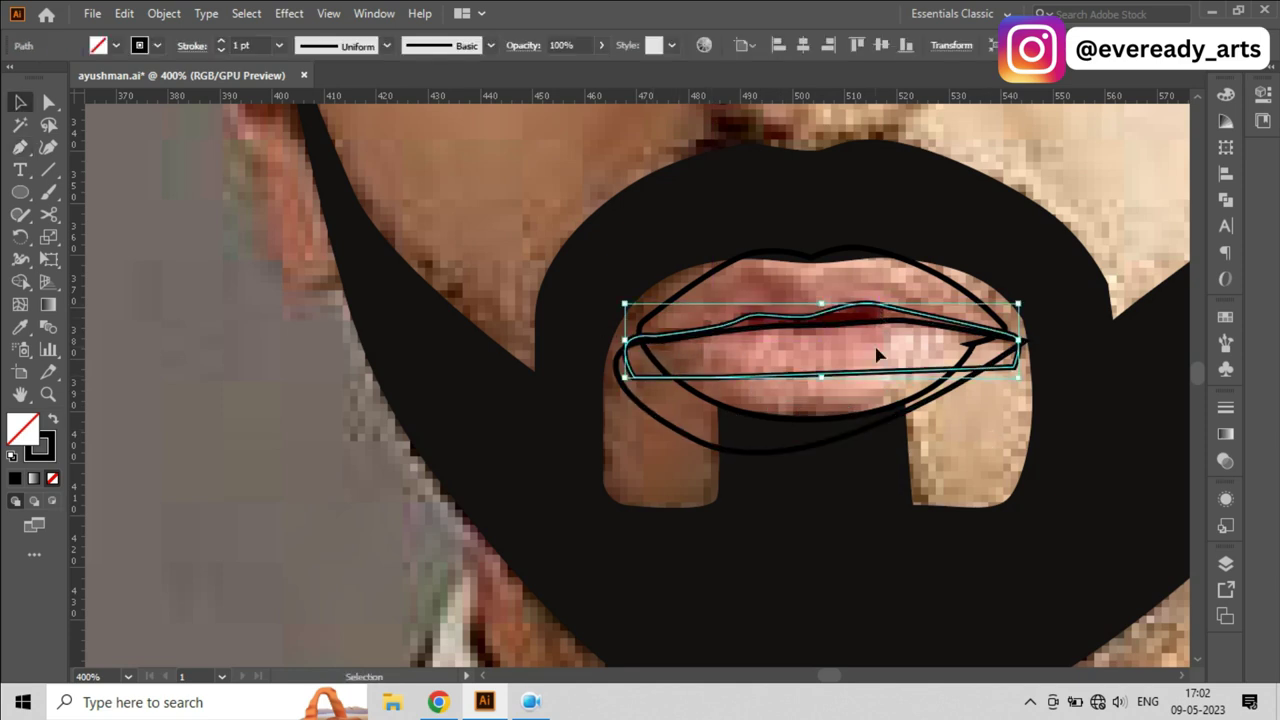
key("a")
left_click_drag(879, 315, 878, 316)
Step: Select the mouth line and lip paths, then trim away the unwanted lower-lip region and extra band
left_click(840, 337)
left_click(817, 434, "shift")
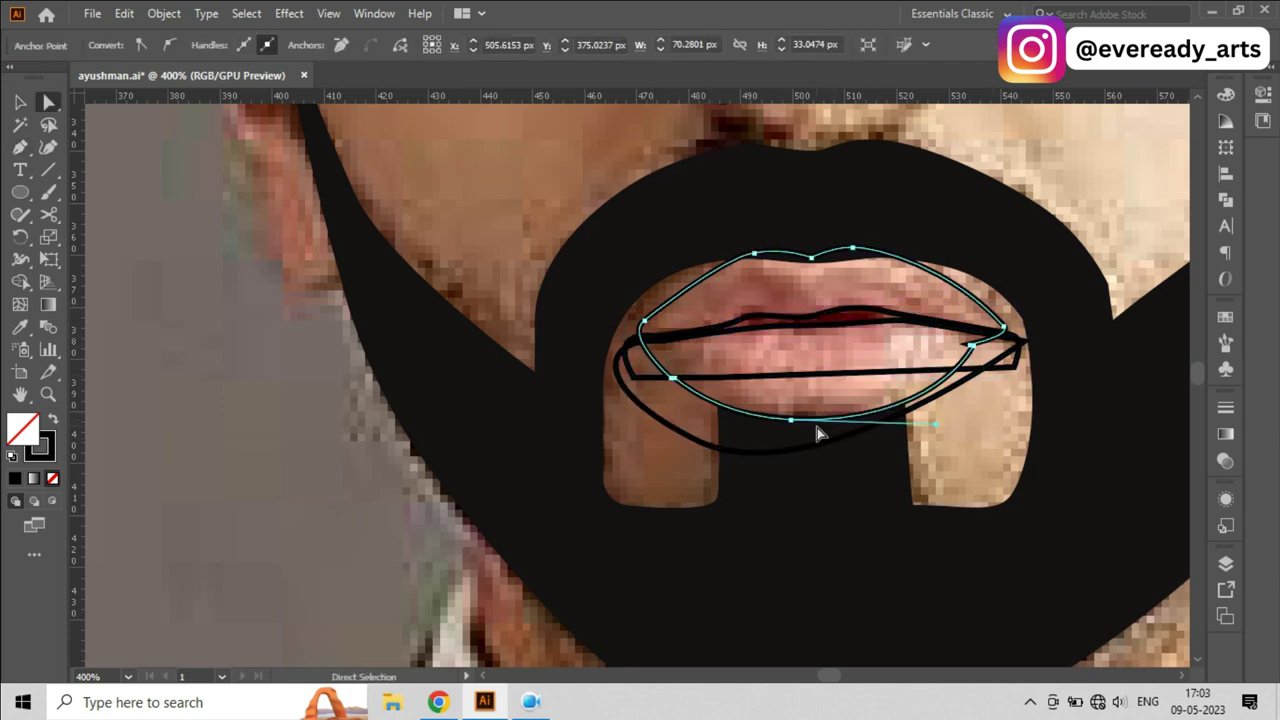
left_click(817, 449, "shift")
key("shift+m")
left_click(785, 447, "alt")
key("v")
left_click(1020, 368)
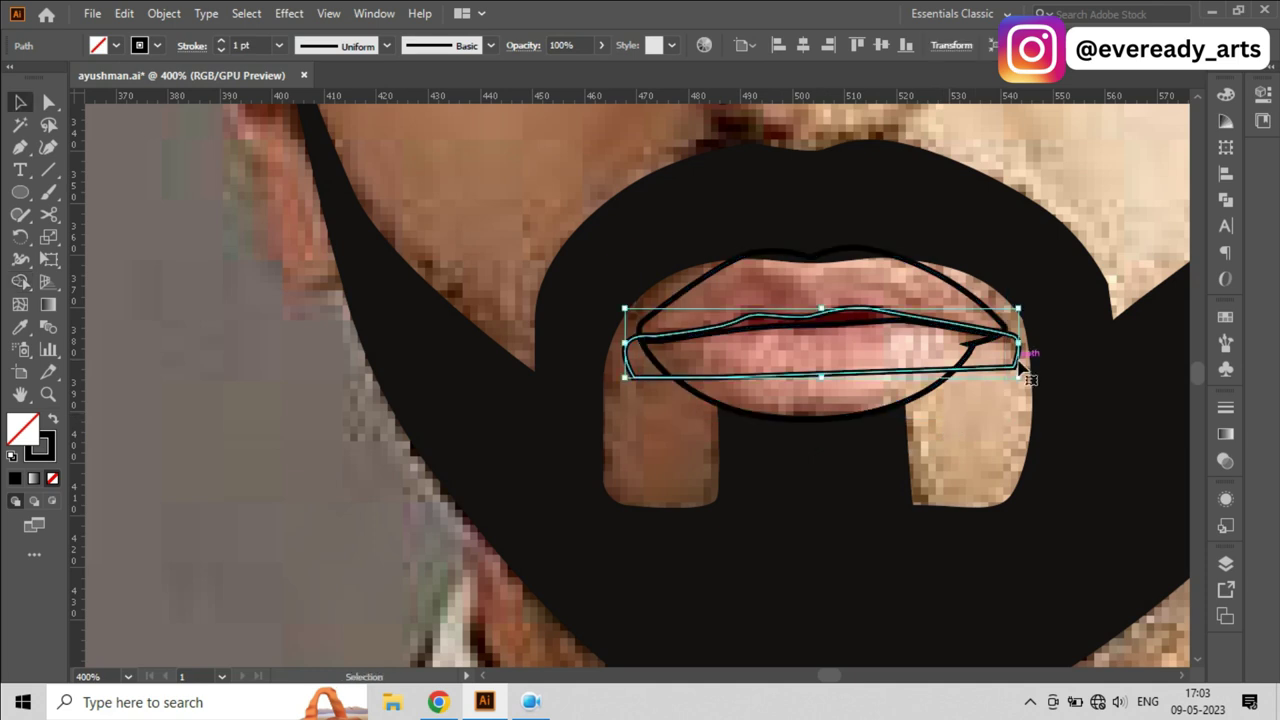
left_click(834, 348, "alt")
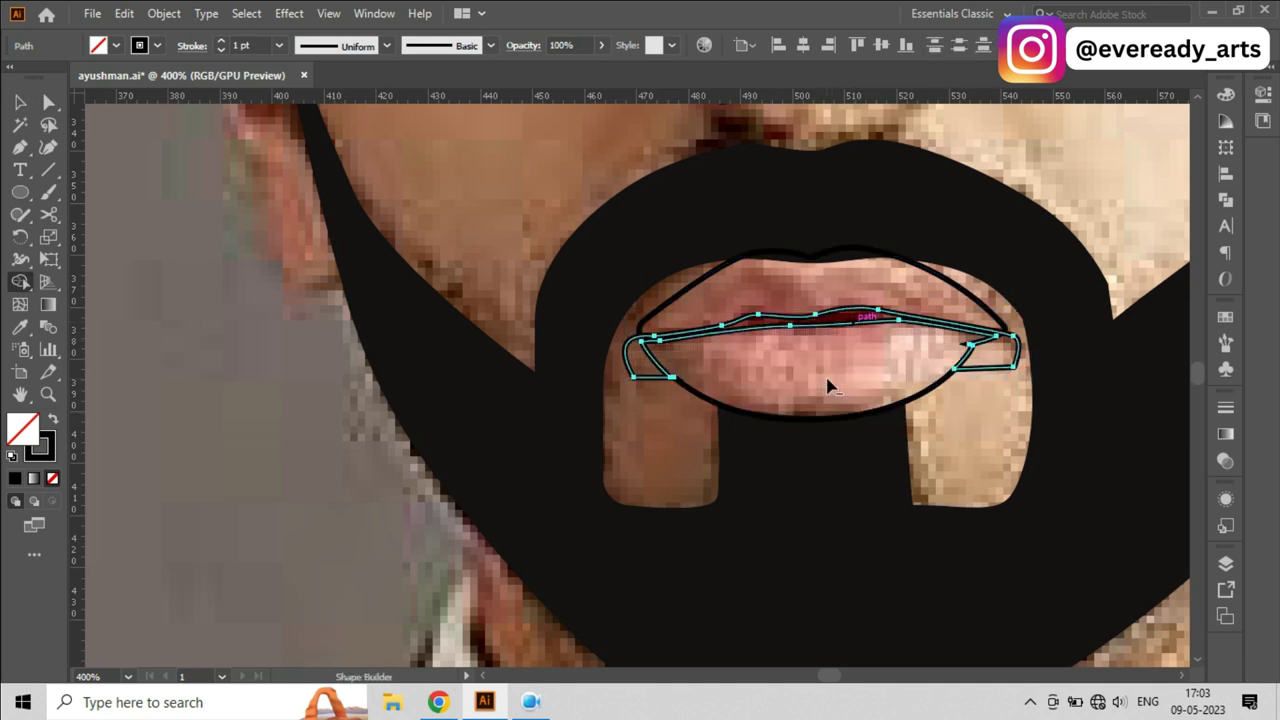
Step: Reselect the mouth line with the outer lip outline and trim with Shape Builder again
key("v")
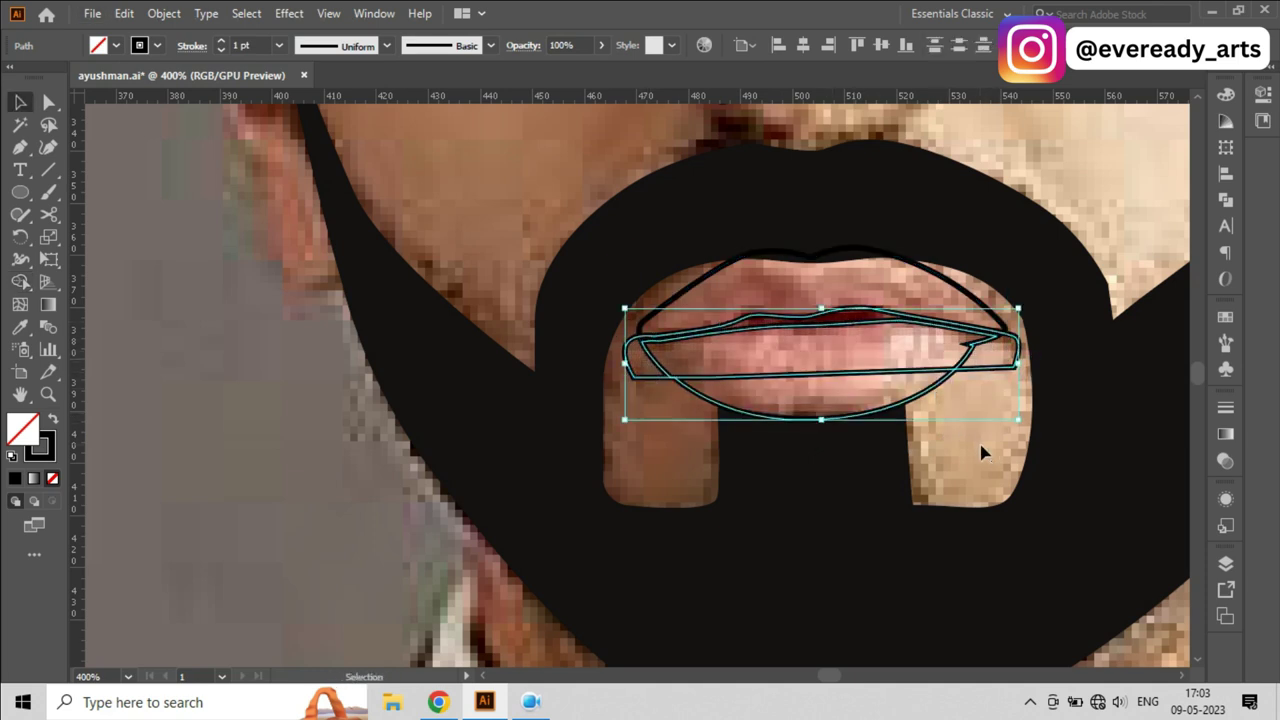
left_click(909, 408, "shift")
left_click(979, 381, "shift")
key("shift+m")
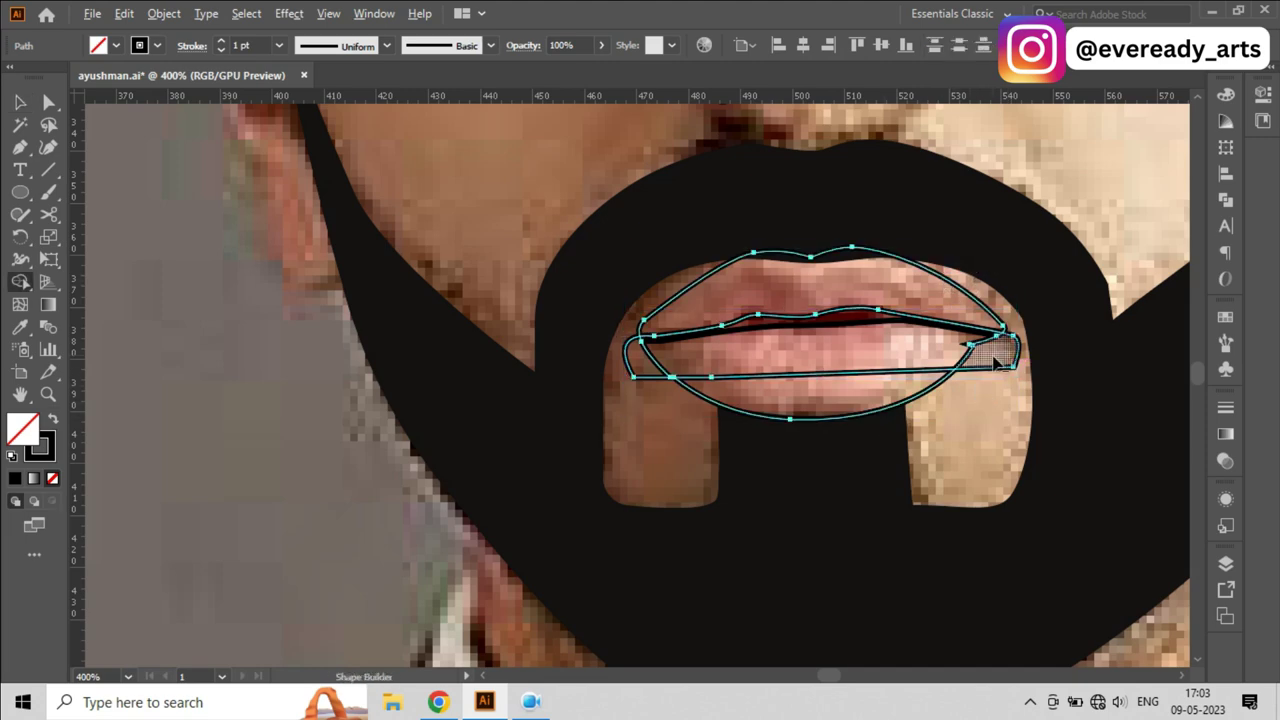
left_click(975, 405)
key("ctrl+minus")
key("ctrl+minus")
key("ctrl+minus")
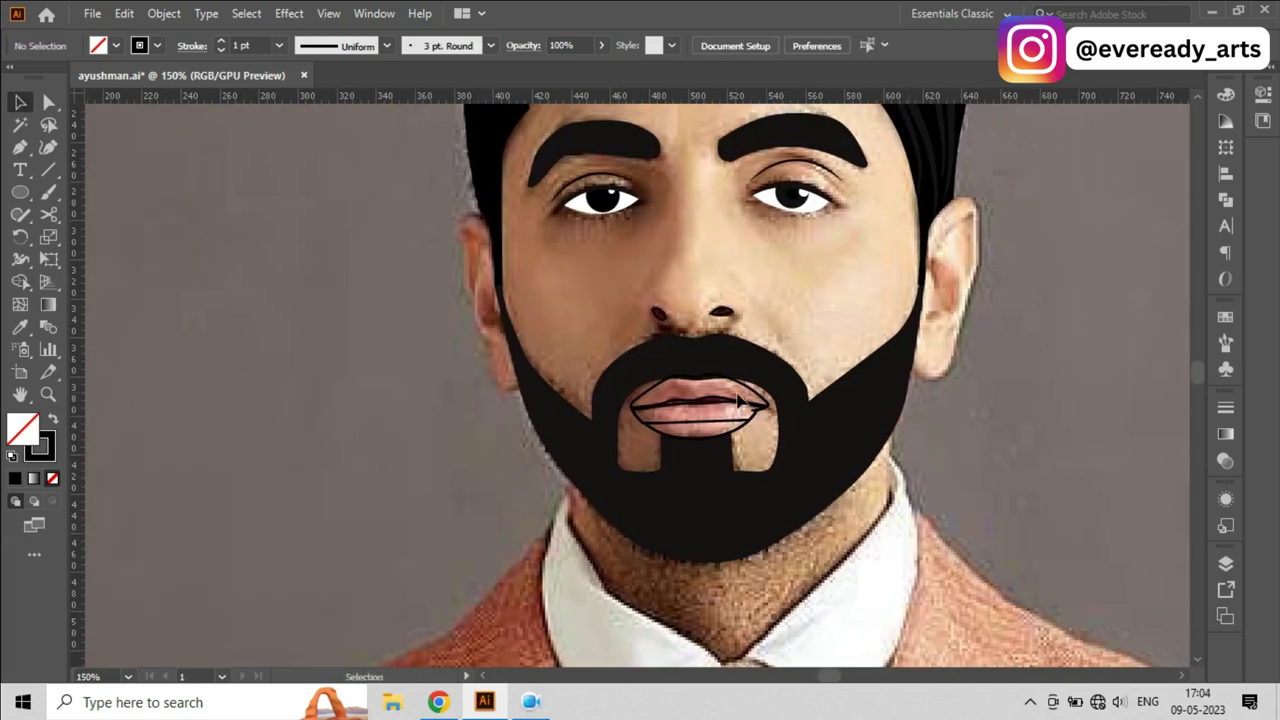
Step: Fill the lip shapes with a light pink sampled by the Eyedropper
scroll(740, 402, "up", 2)
key("i")
left_click(729, 345)
left_click(766, 336, "ctrl")
left_click(733, 355)
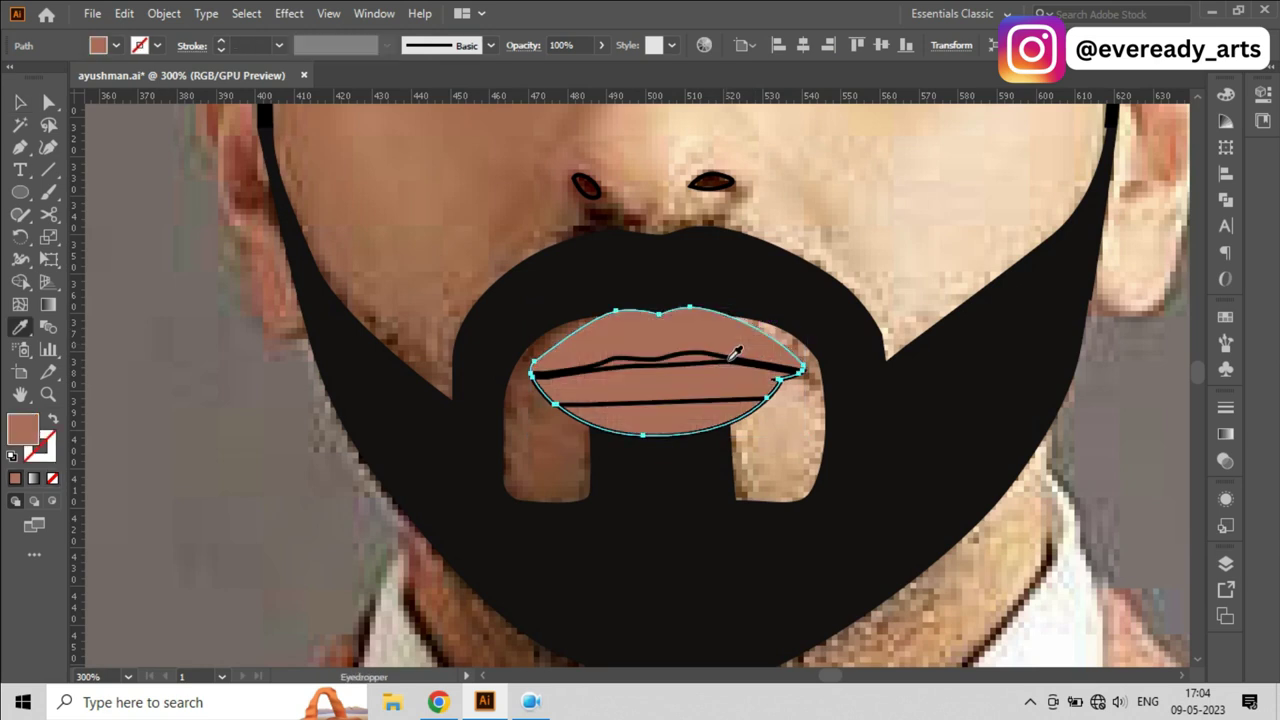
left_click(700, 395)
key("v")
Step: Give the mouth line a dark red #A04338 fill and send it behind the lips
left_click(710, 360)
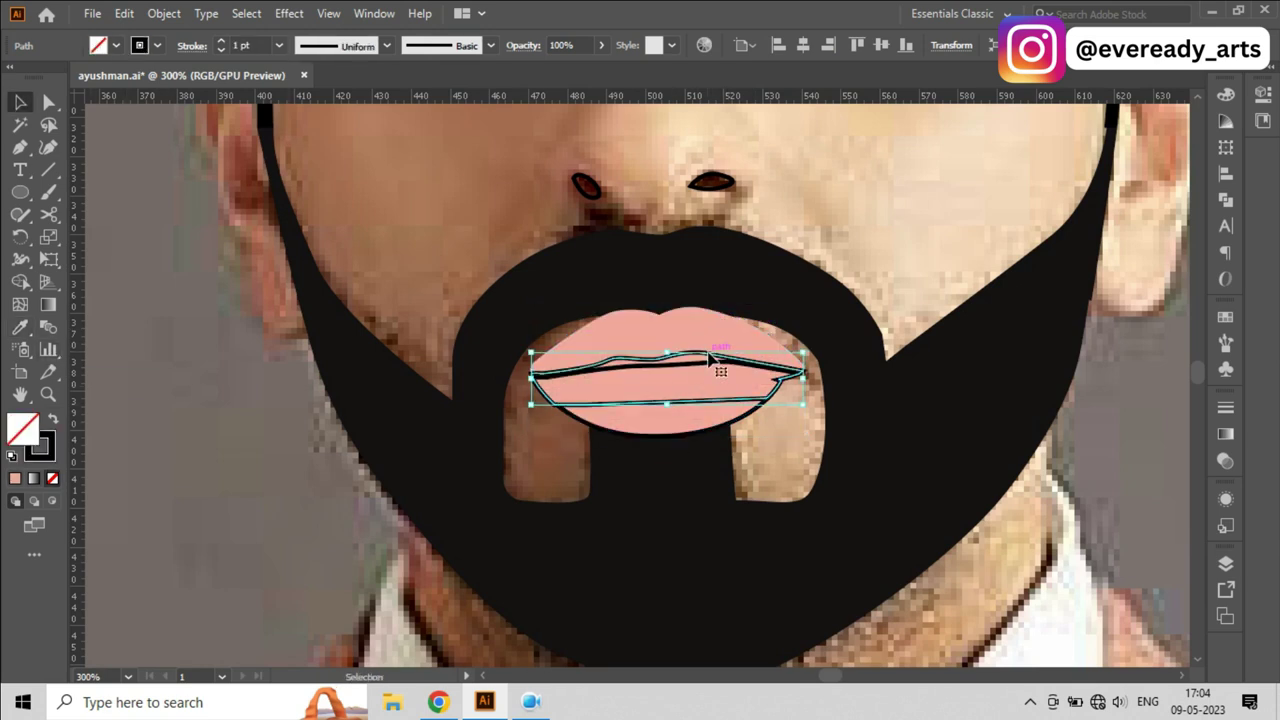
key("i")
left_click(700, 390)
double_click(22, 430)
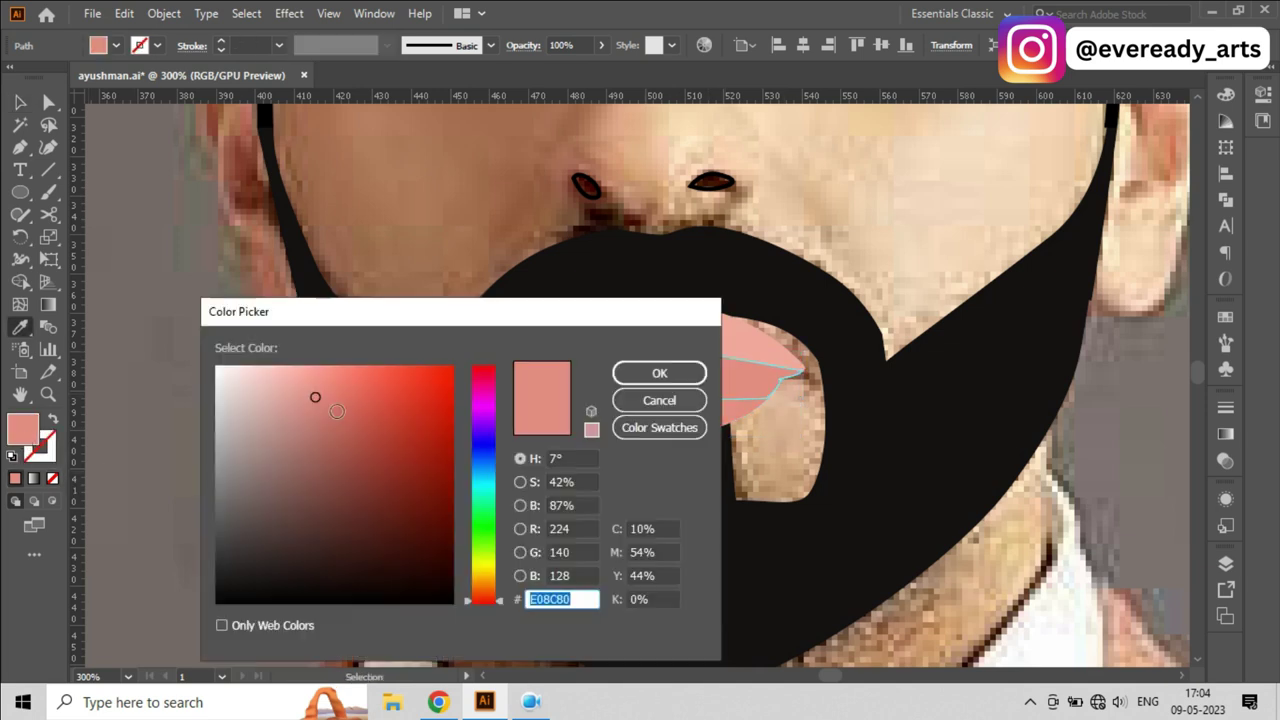
left_click(622, 370)
key("ctrl+[")
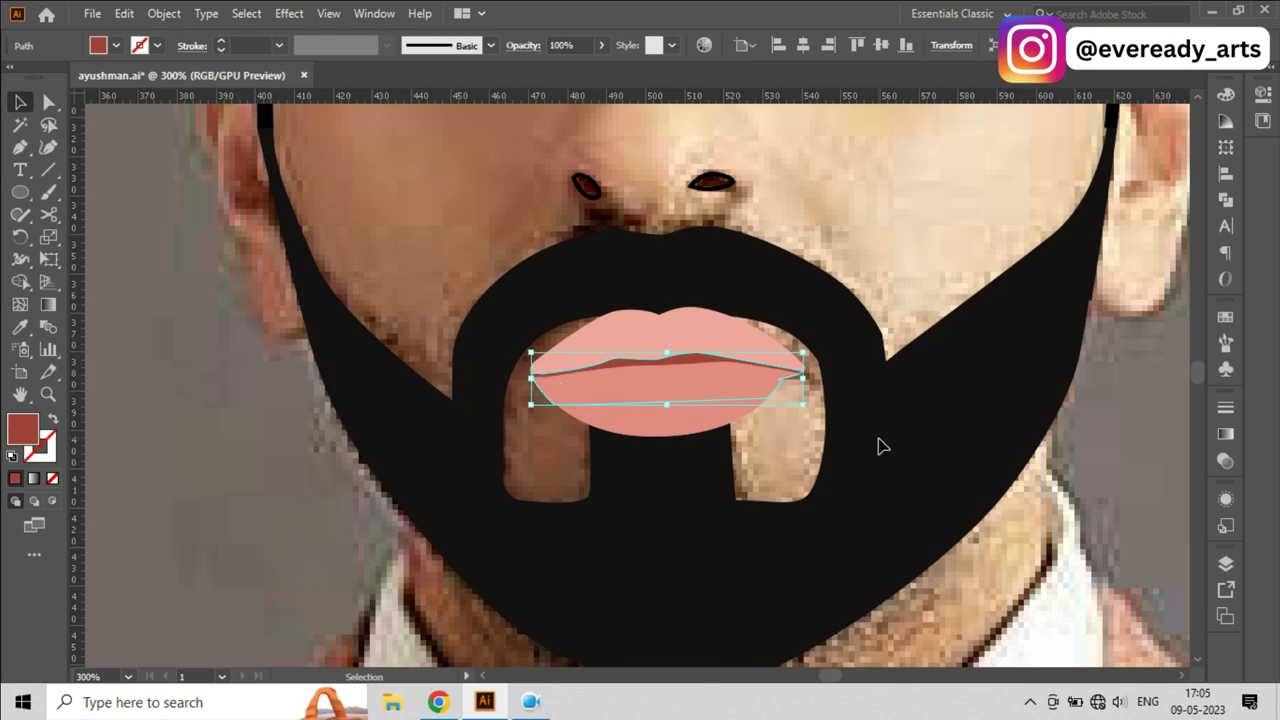
left_click(1085, 463)
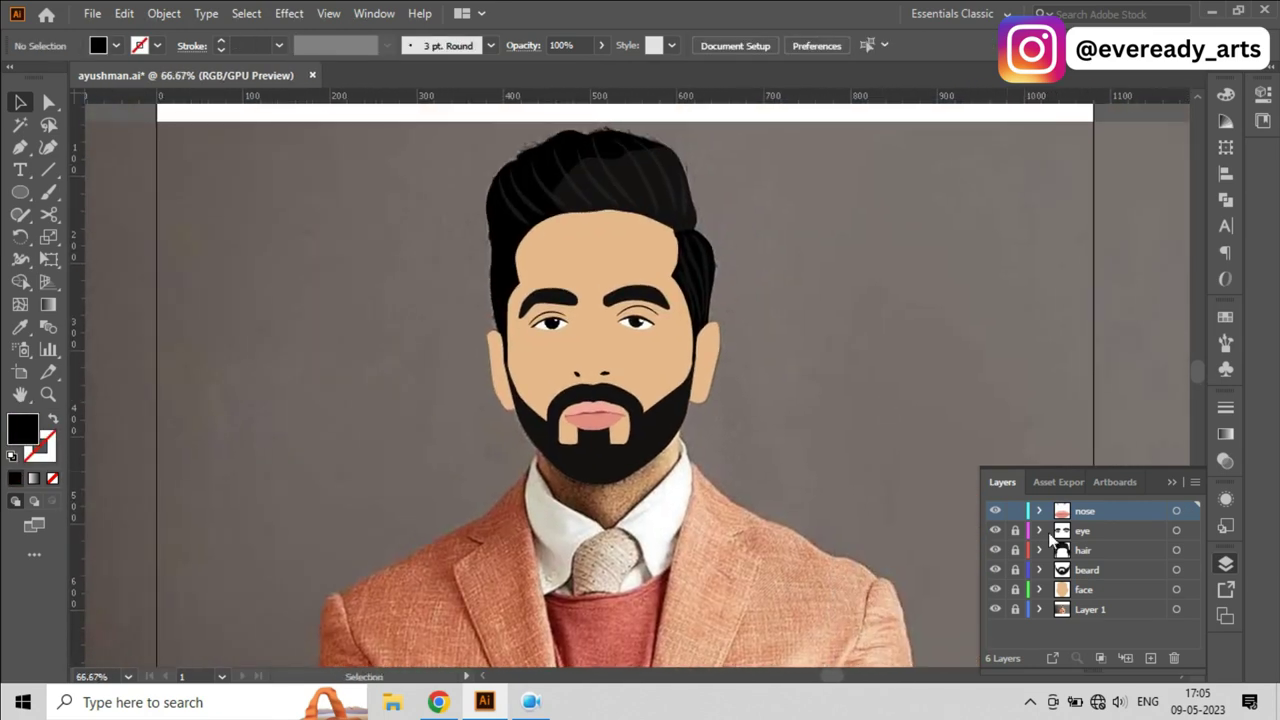
Step: Hide the face layer and trace the inner-ear curve on the right ear
left_click(995, 589)
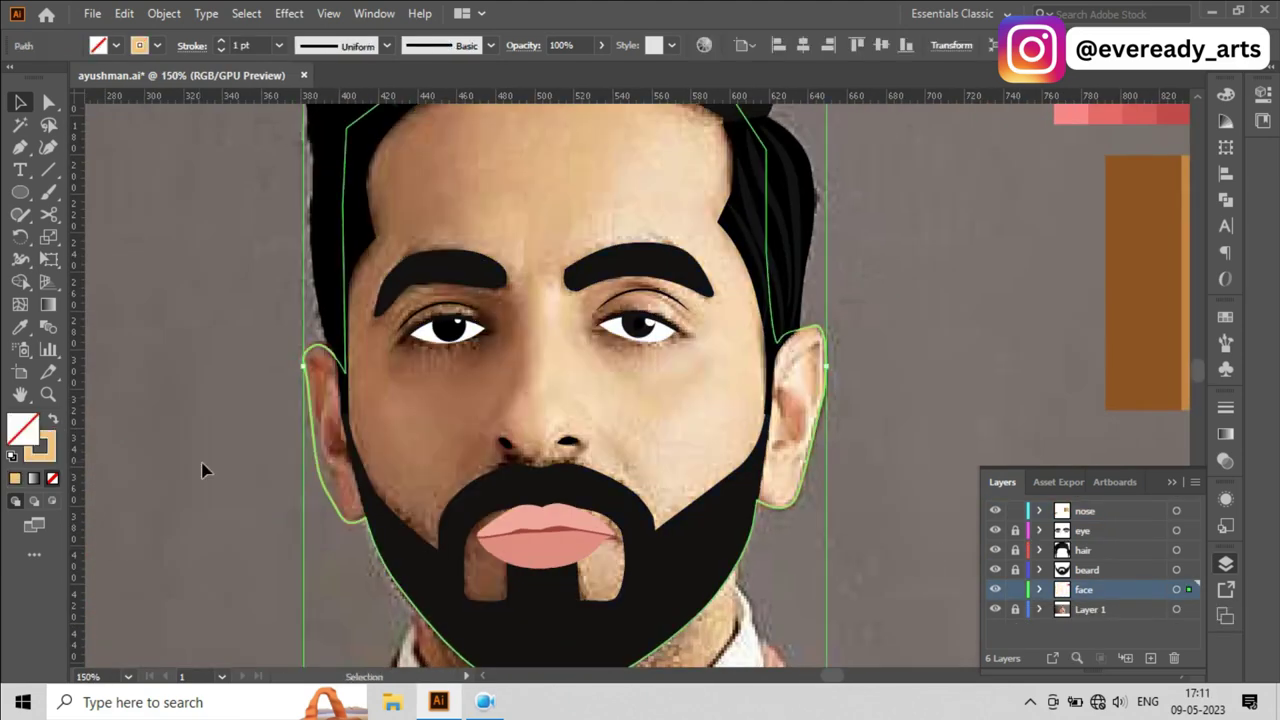
scroll(916, 249, "down", 2)
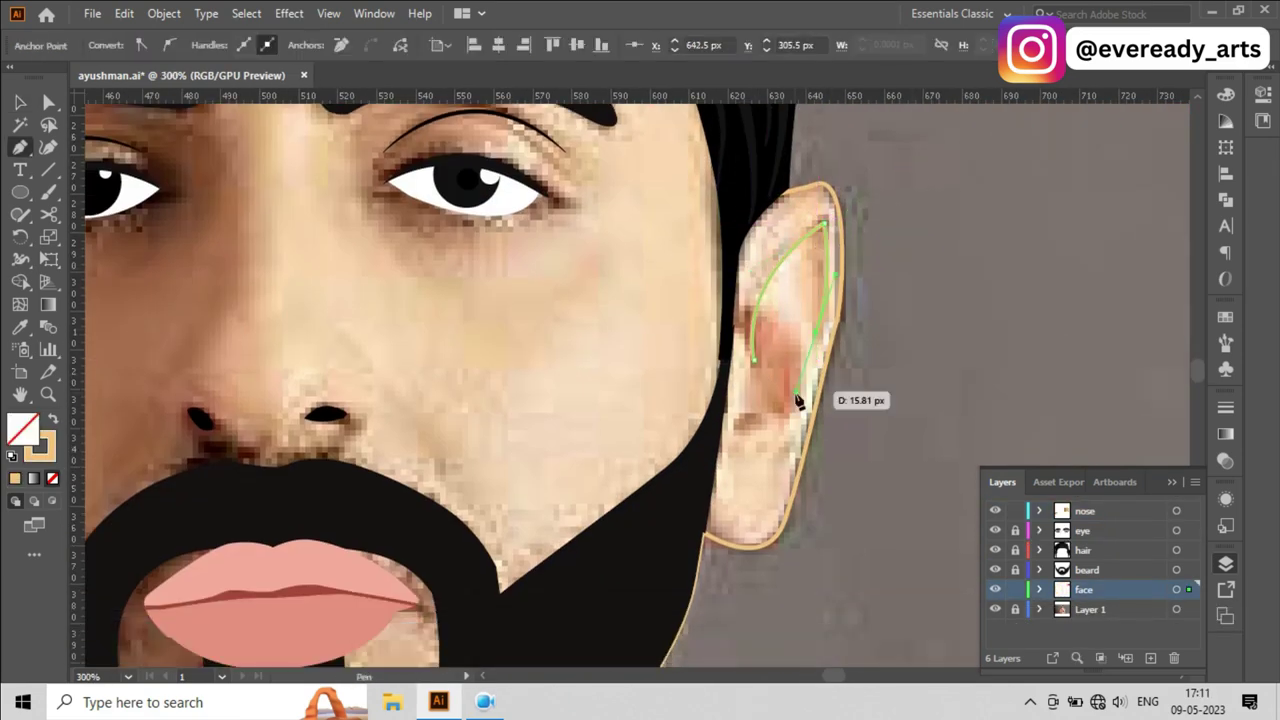
left_click_drag(828, 222, 820, 293)
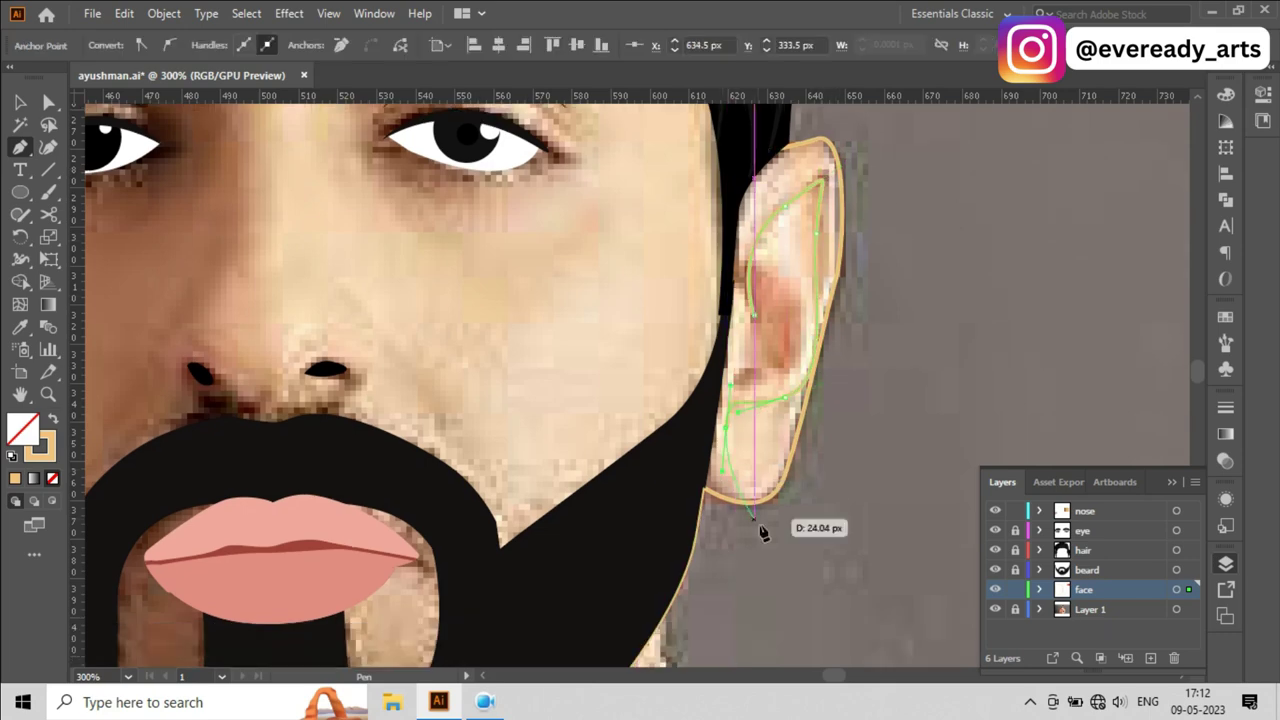
left_click_drag(790, 452, 757, 528)
left_click_drag(824, 280, 826, 343)
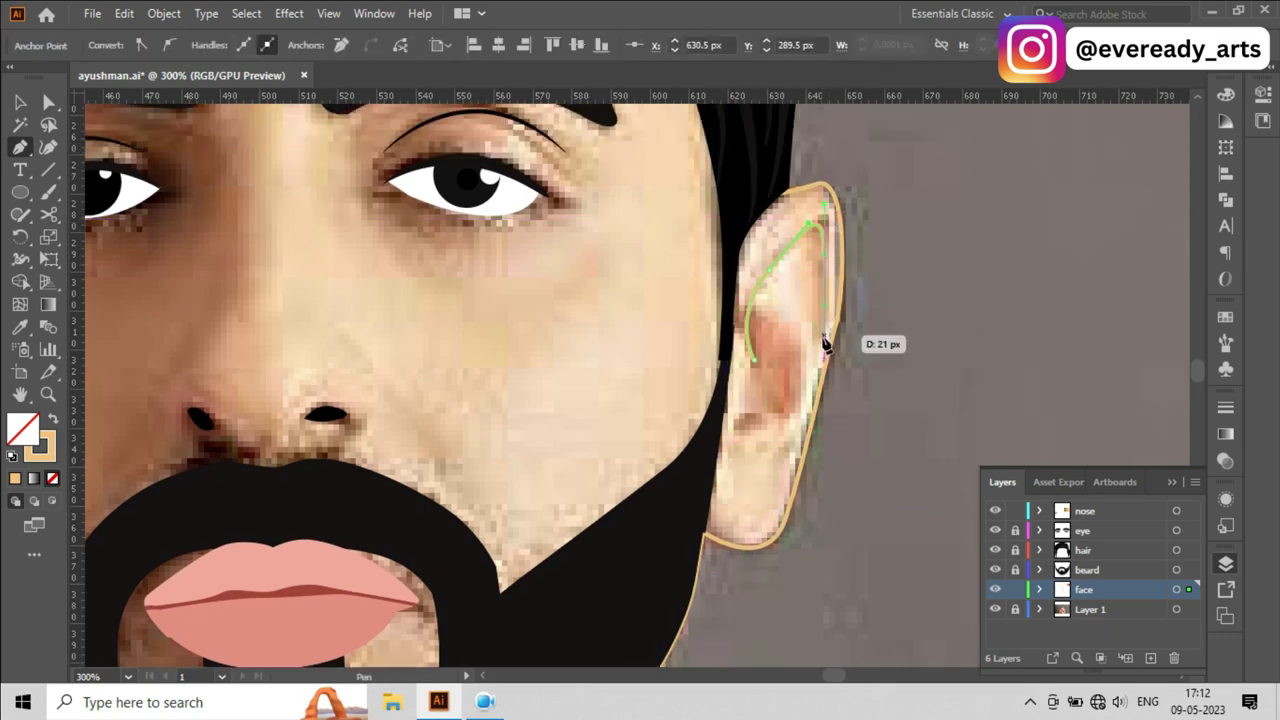
left_click_drag(735, 312, 728, 352)
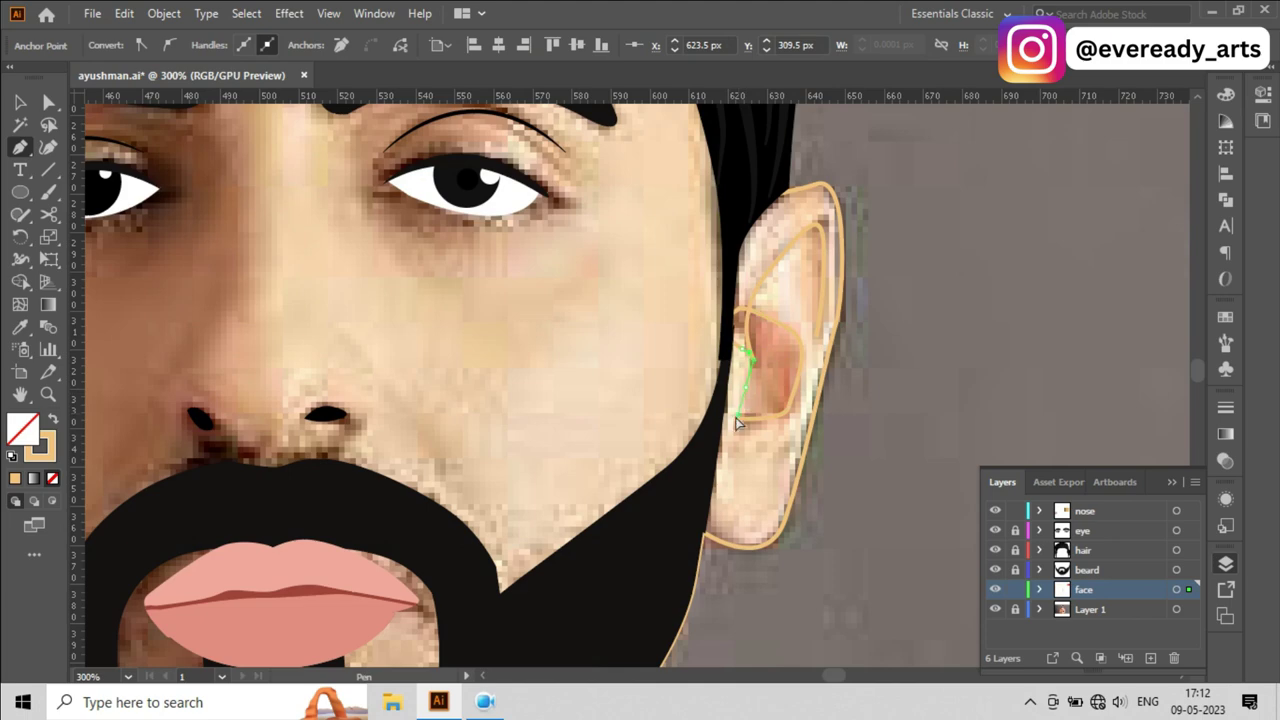
Step: Trace the matching inner-ear curve on the left ear
scroll(737, 423, "down", 5)
scroll(610, 482, "up", 5)
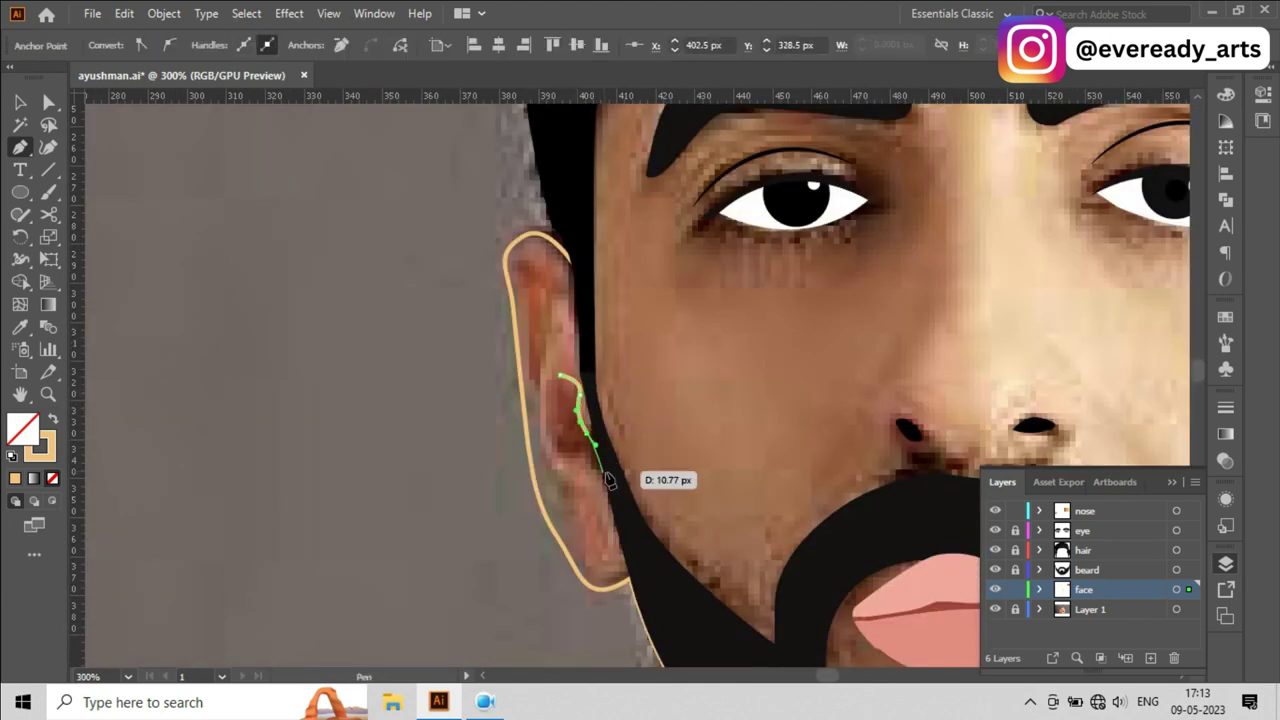
scroll(552, 408, "up", 2)
left_click(530, 320)
left_click_drag(537, 366, 545, 390)
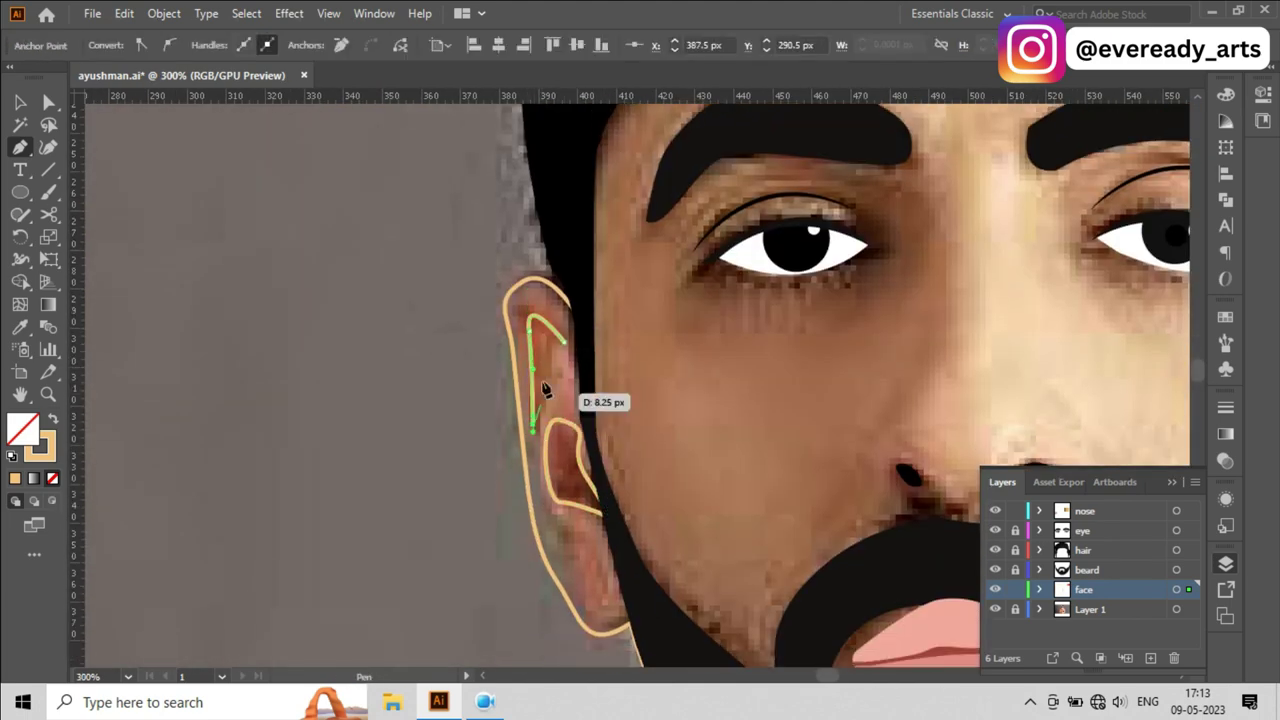
scroll(720, 390, "down", 5)
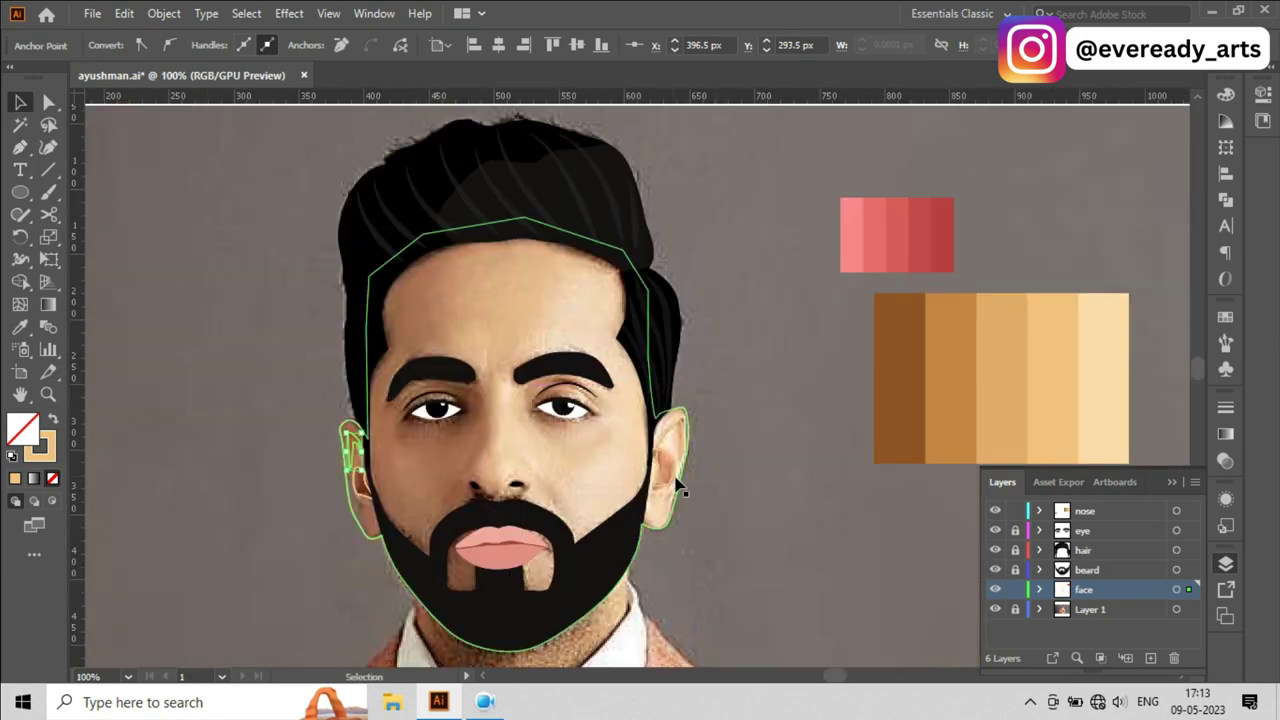
Step: Swap the inner-ear shape's fill and stroke and give it a tapered brown width profile
key("shift+x")
left_click(660, 448)
scroll(690, 443, "up", 2)
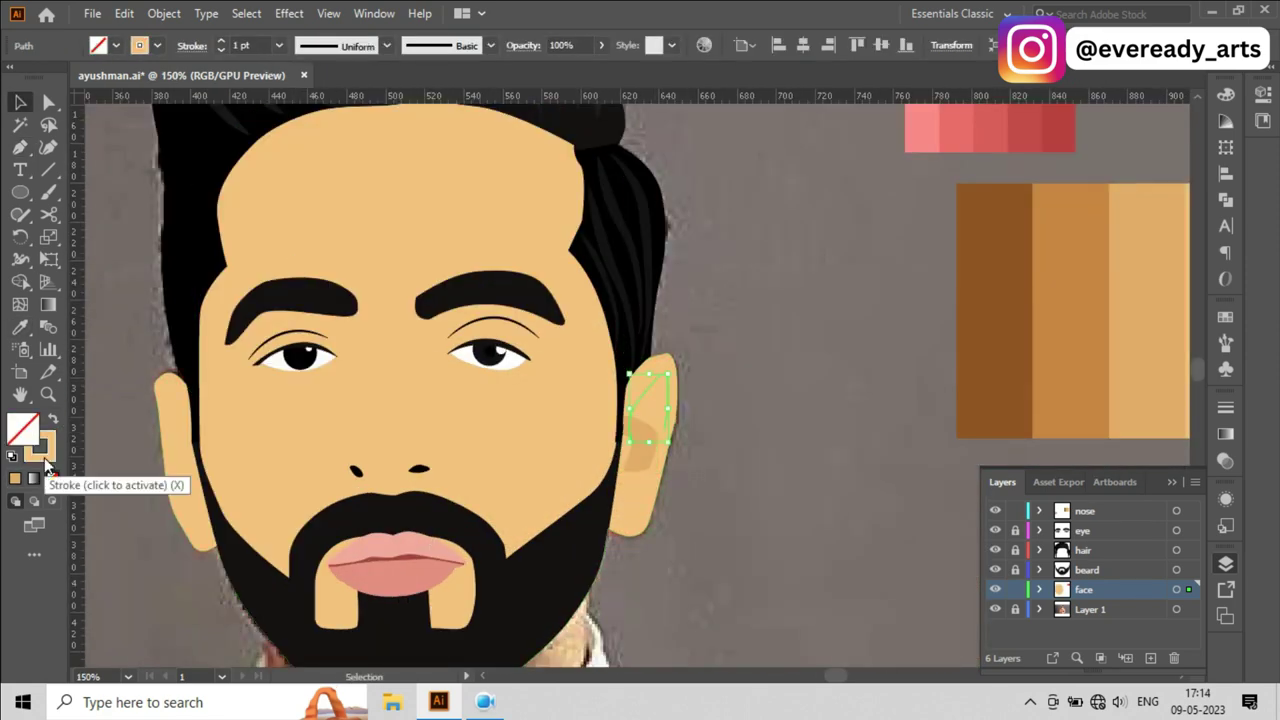
left_click(50, 420)
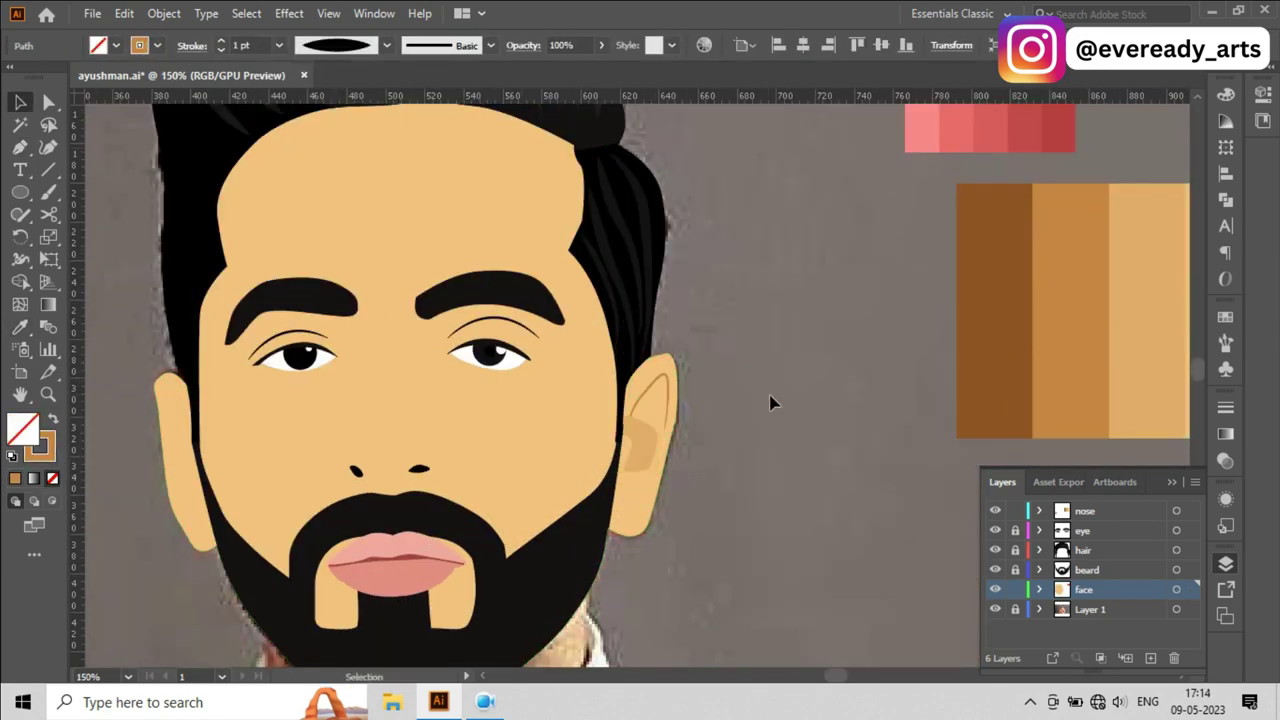
Step: Swap the face outline's fill and stroke to restore the flat tan face fill
left_click(655, 395)
scroll(848, 440, "down", 2)
scroll(708, 382, "up", 2)
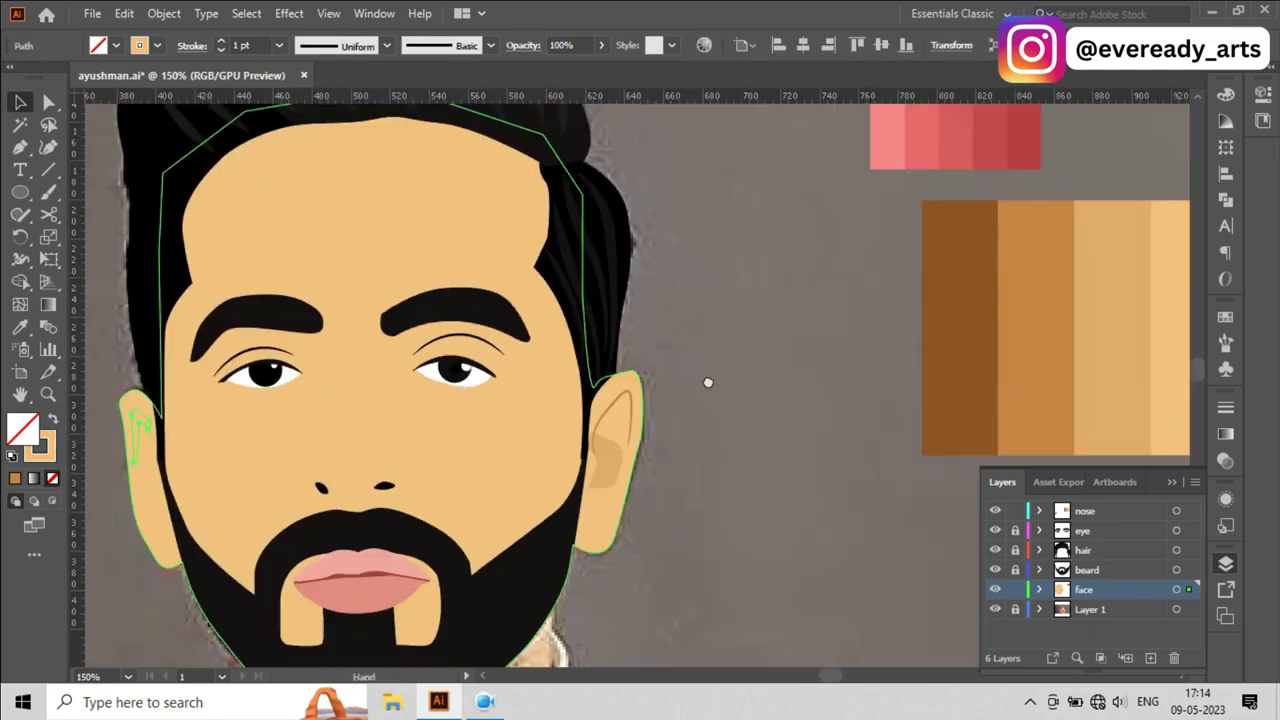
scroll(708, 382, "left", 3)
key("shift+x")
Step: In Outline view, pen a nose shadow shape beside the nostril
scroll(430, 460, "down", 2)
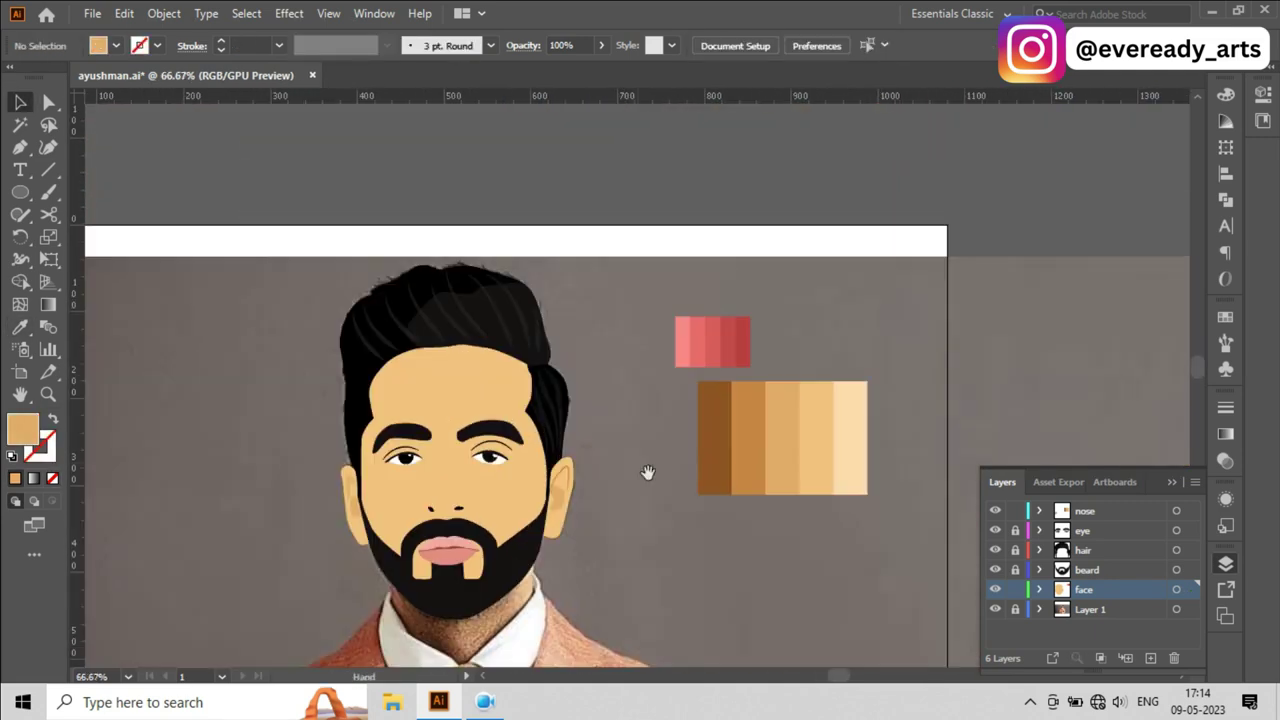
key("ctrl+y")
scroll(311, 531, "up", 3)
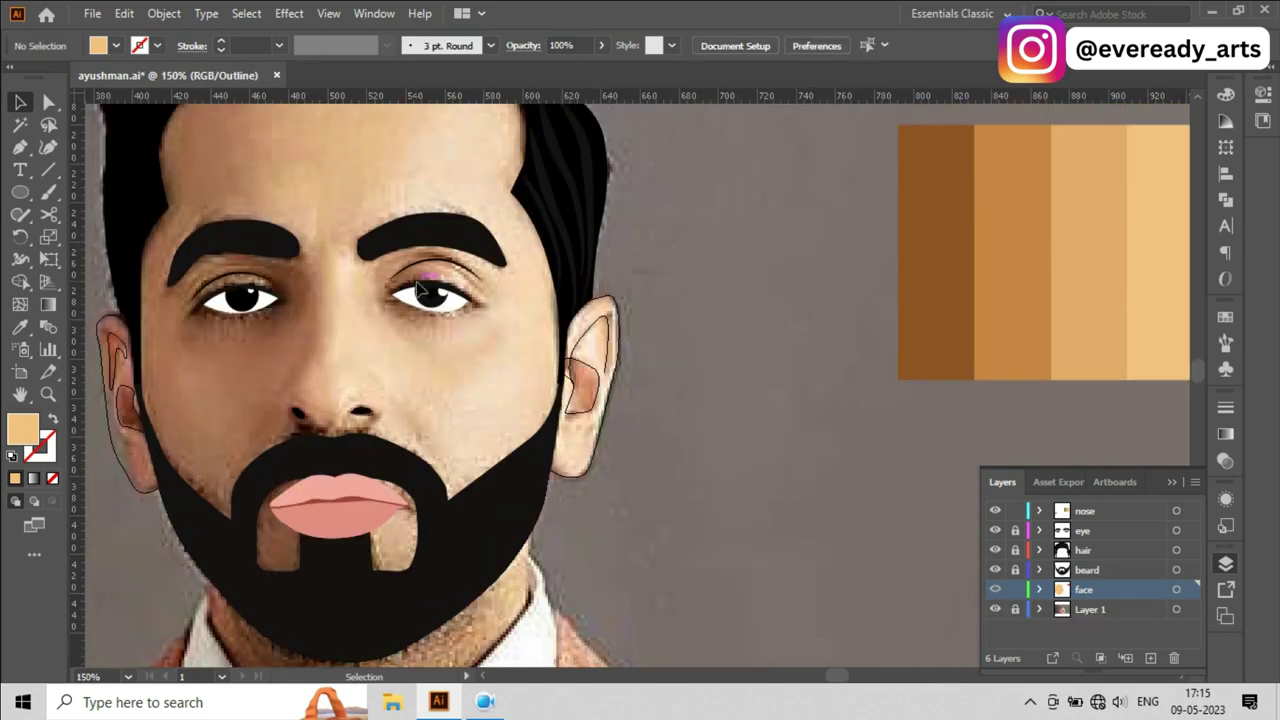
key("p")
scroll(548, 475, "up", 1)
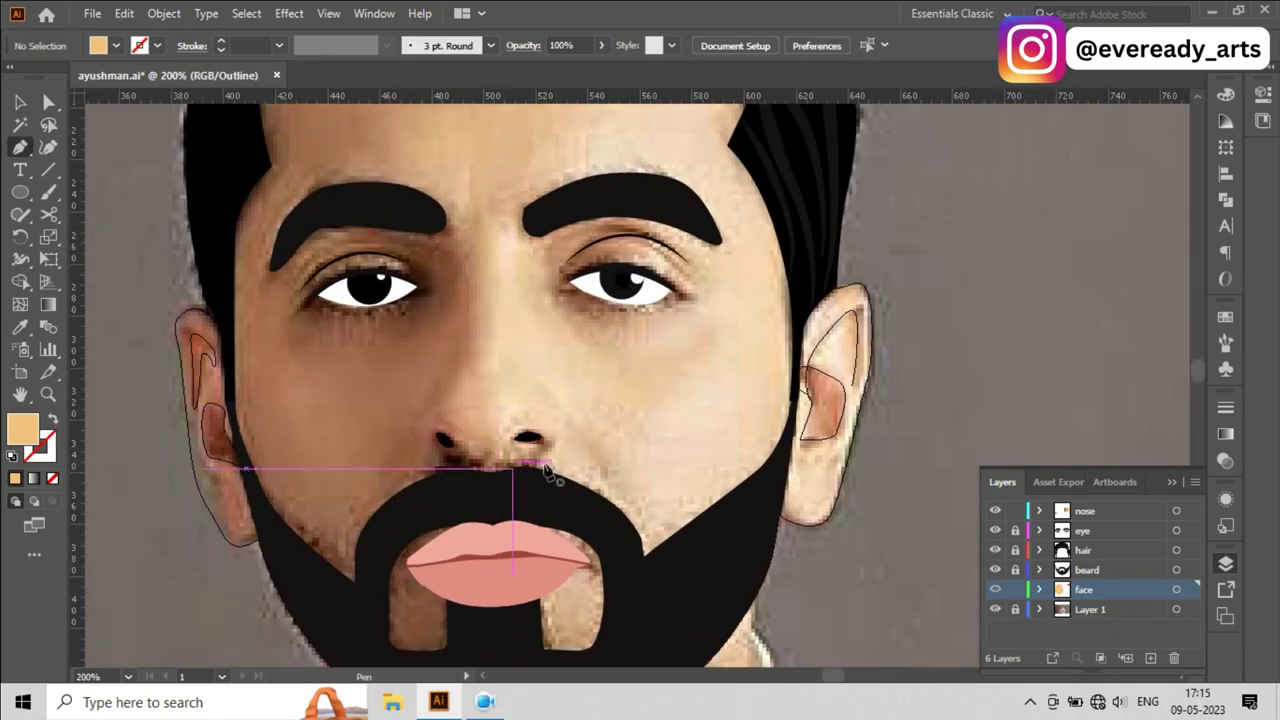
left_click_drag(542, 448, 444, 430)
scroll(470, 440, "down", 1)
scroll(620, 440, "up", 2)
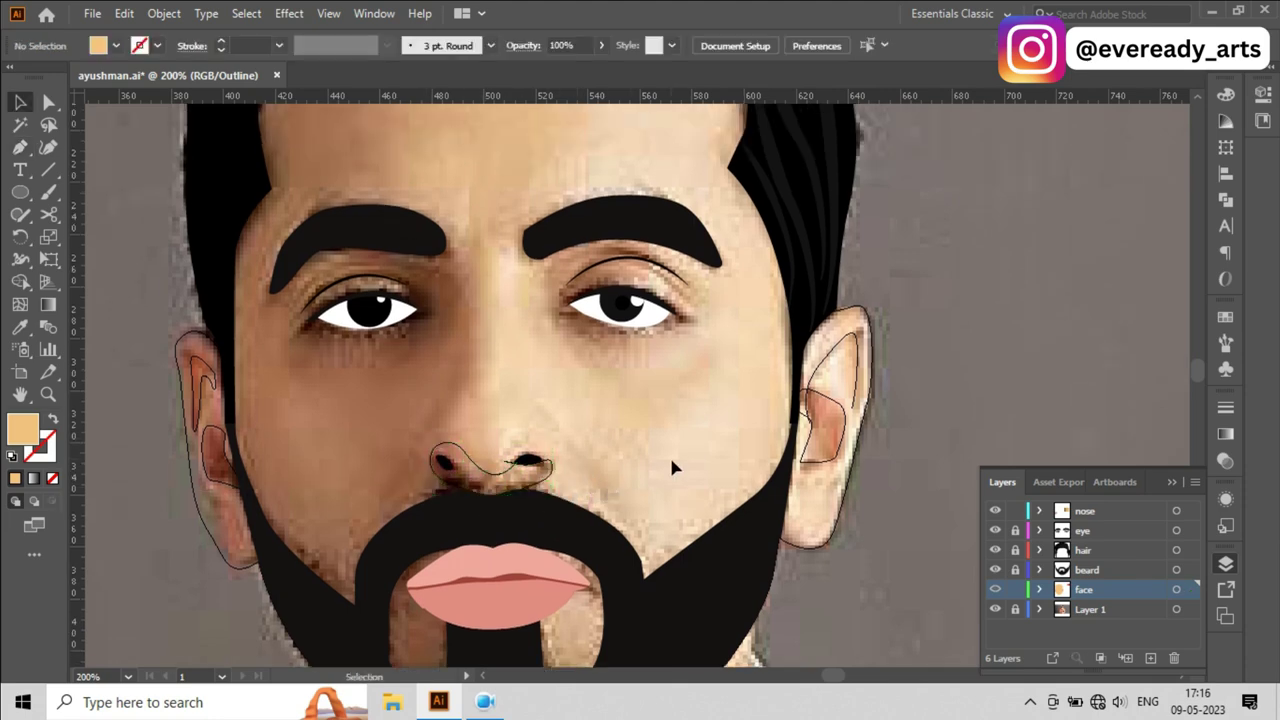
scroll(669, 454, "down", 1)
scroll(631, 443, "right", 3)
Step: Eyedropper the brown swatch onto the nose shadow and check it in full colour
key("i")
left_click(985, 310)
left_click(995, 590, "ctrl")
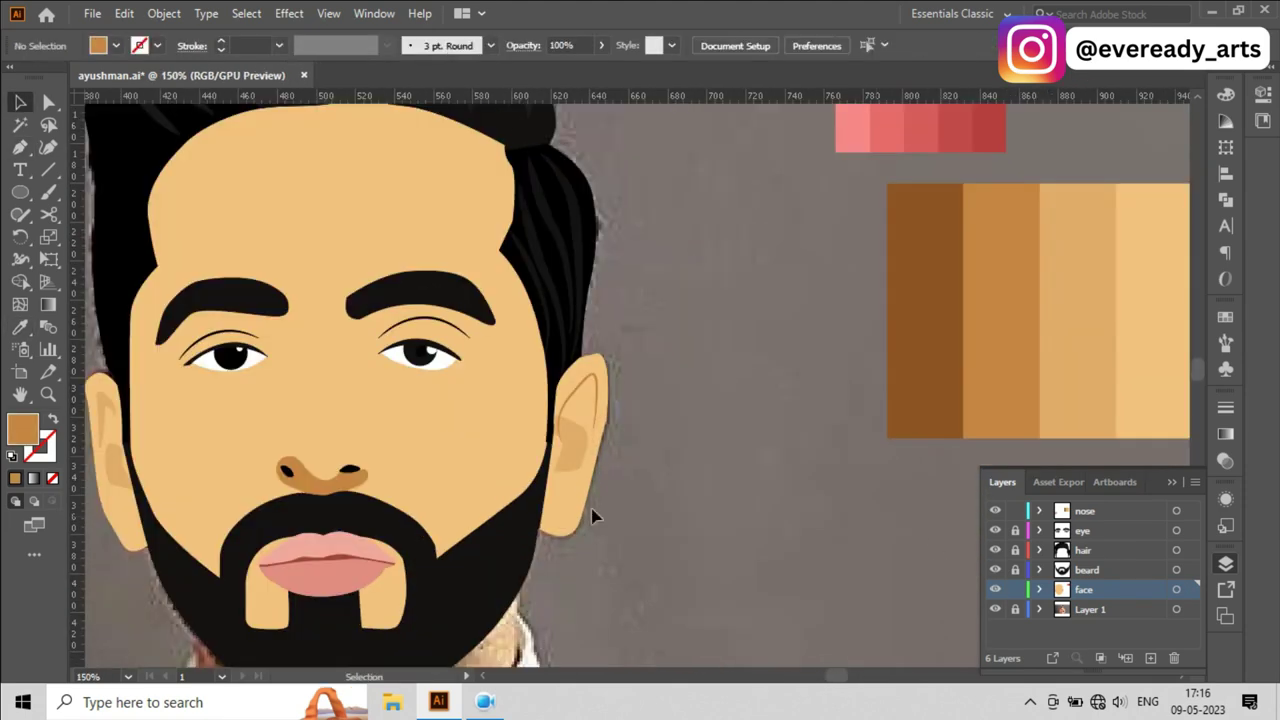
left_click(300, 472)
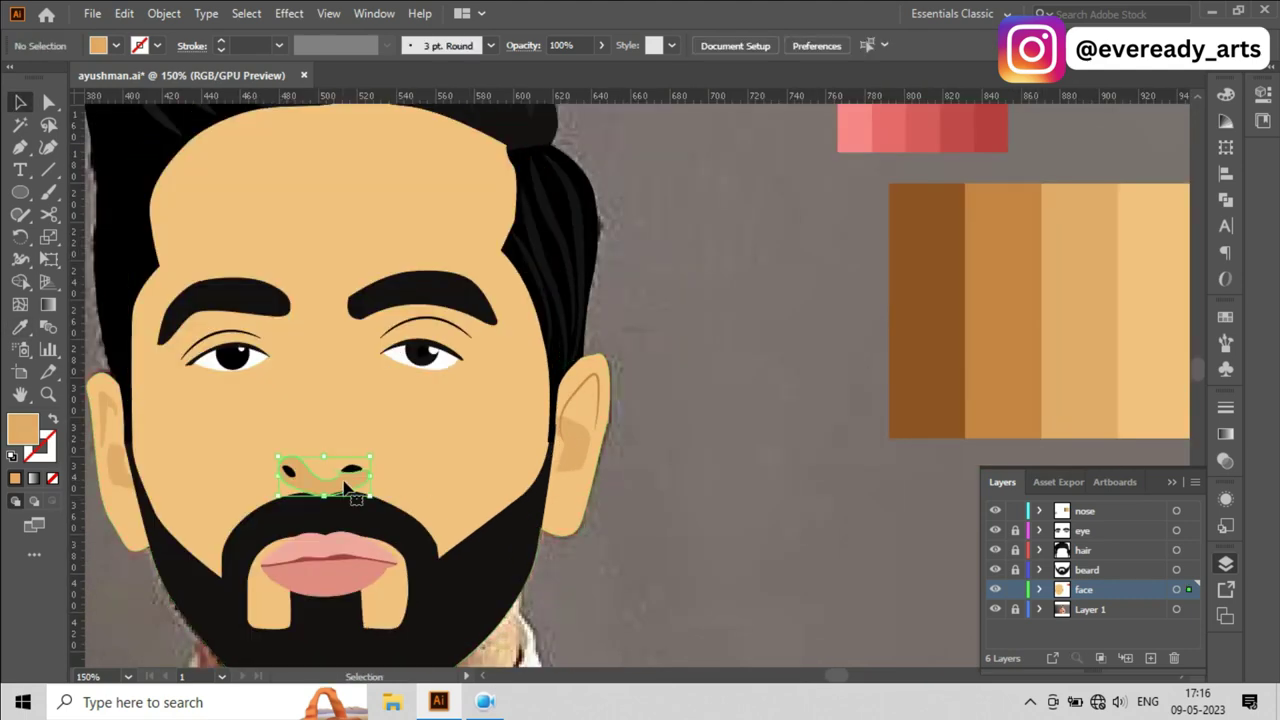
scroll(279, 500, "up", 1)
left_click(762, 505)
scroll(762, 505, "down", 2)
Step: Move a nose shadow anchor in Outline view to wrap the nostril curve
key("ctrl+y")
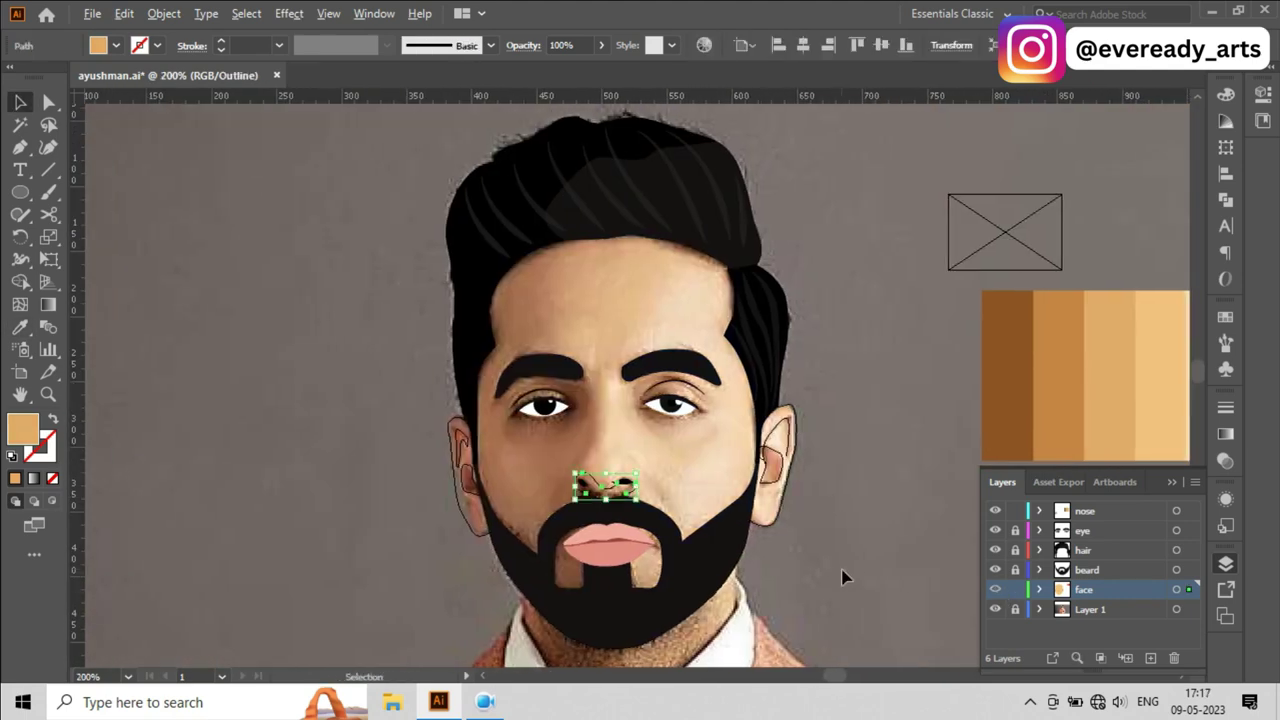
scroll(506, 414, "up", 3)
key("a")
left_click_drag(388, 366, 300, 410)
scroll(303, 400, "up", 2)
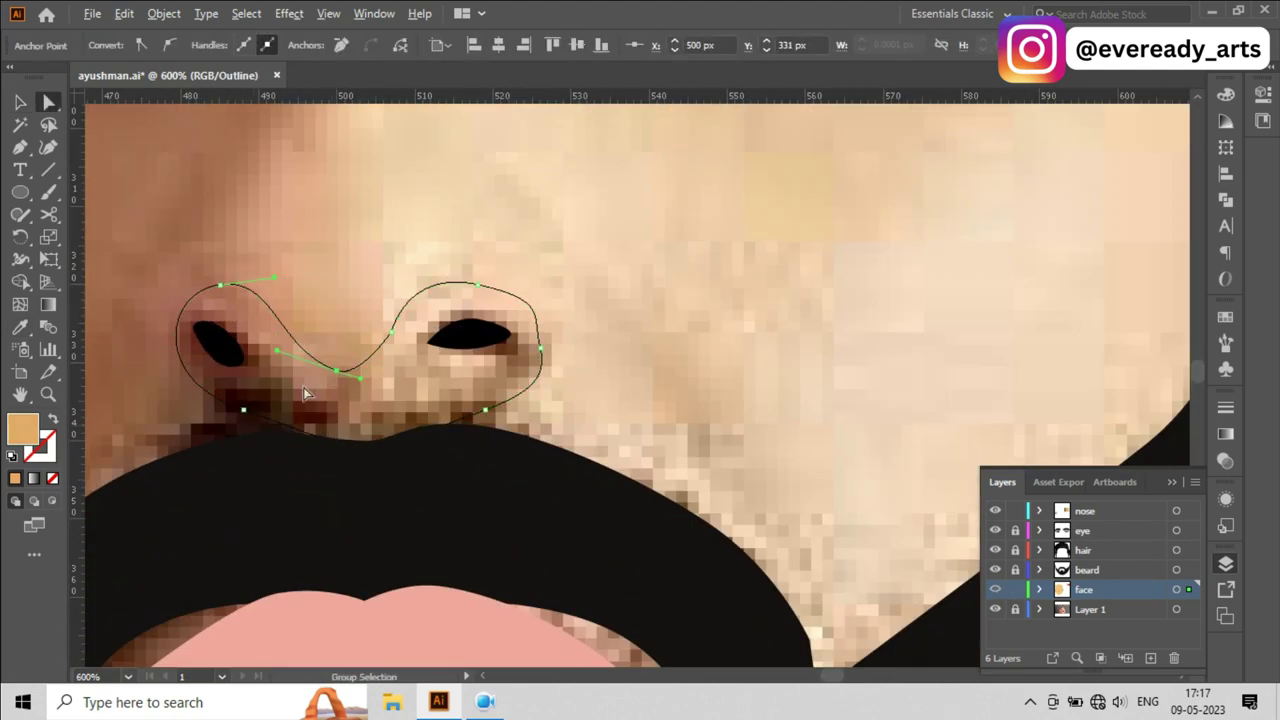
left_click(557, 393)
scroll(626, 313, "down", 3)
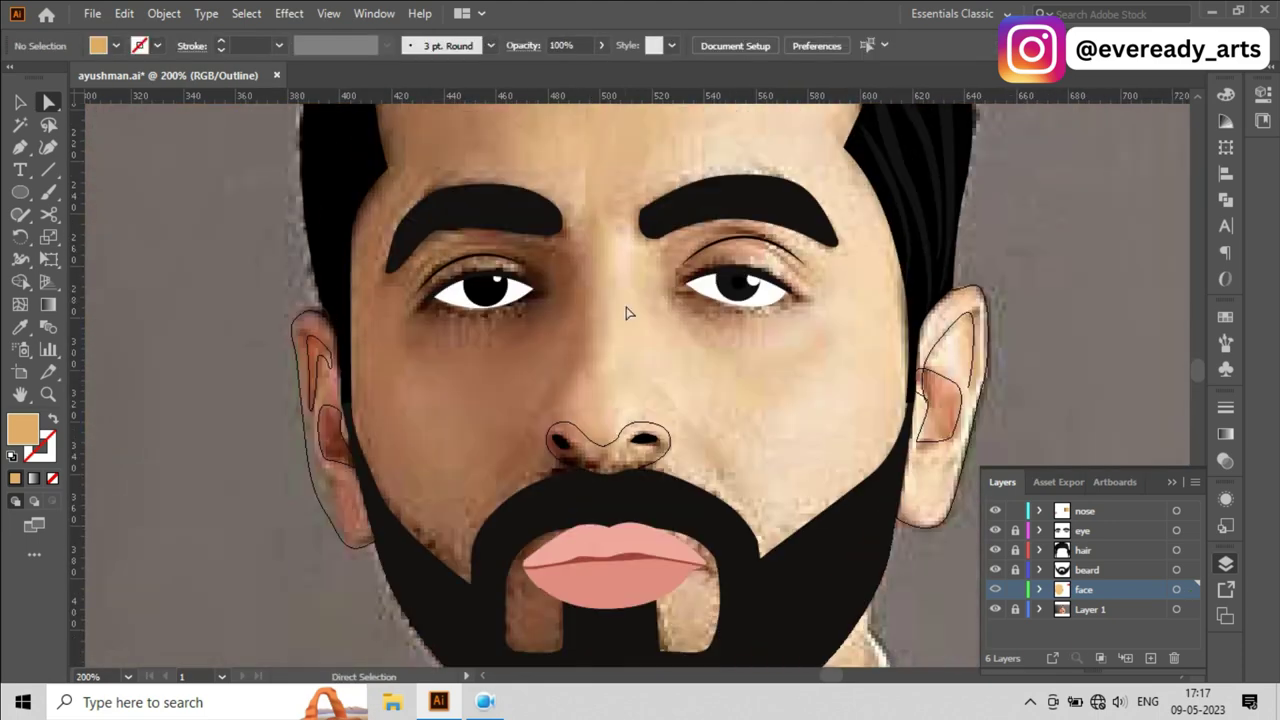
scroll(685, 405, "down", 1)
scroll(648, 415, "down", 1)
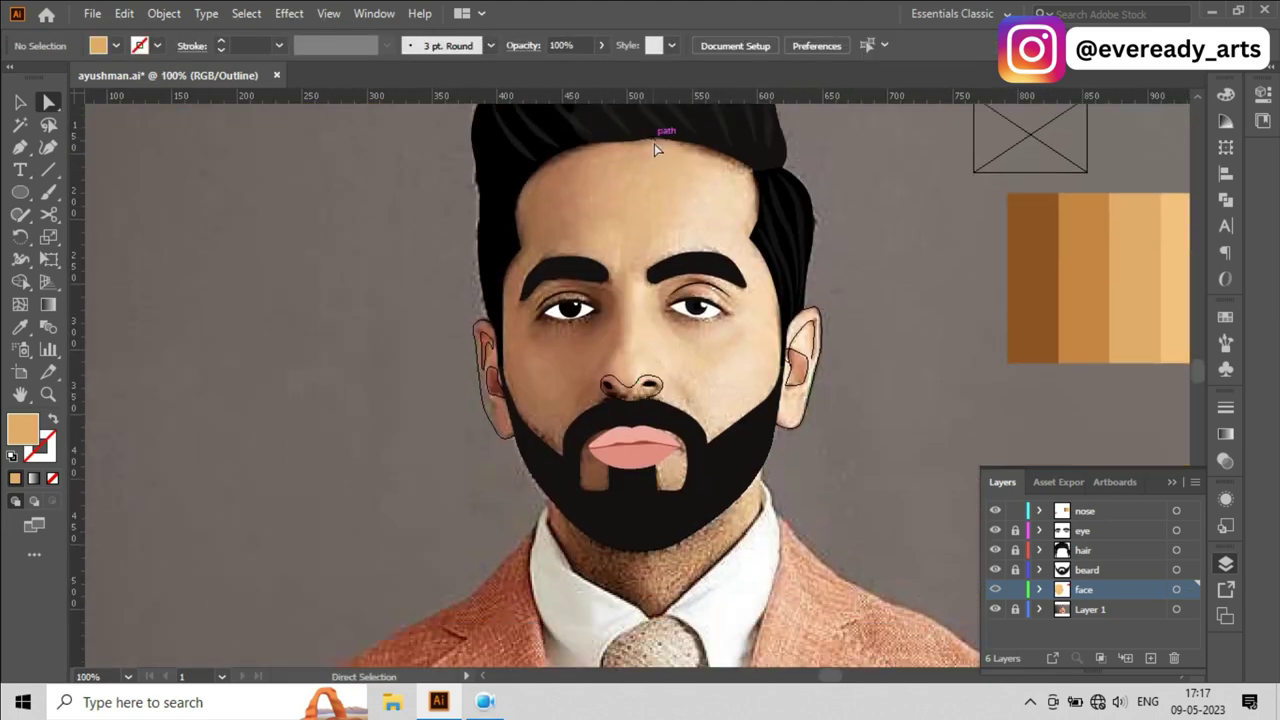
Step: Pen a dividing curve from the hair top down the forehead past the eyebrow
scroll(570, 515, "up", 1)
key("p")
scroll(471, 300, "up", 1)
scroll(719, 253, "up", 1)
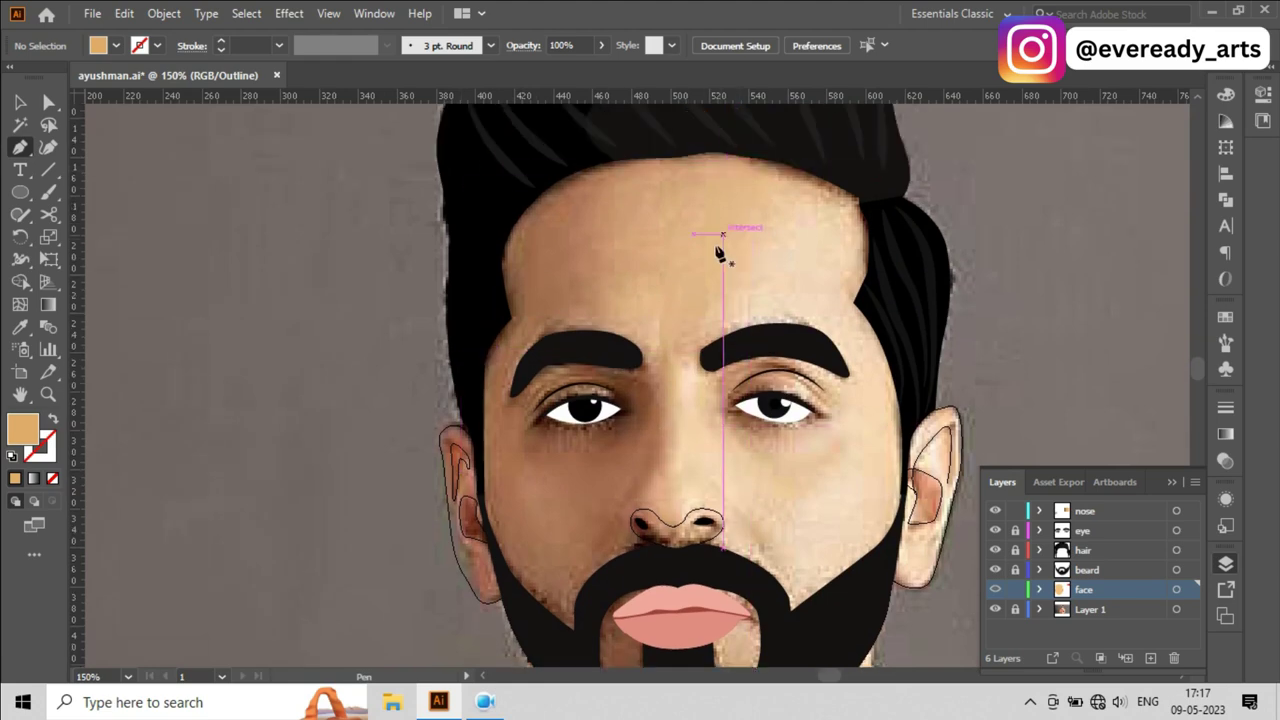
left_click(781, 143)
left_click_drag(740, 245, 705, 265)
left_click(648, 311)
left_click(647, 351)
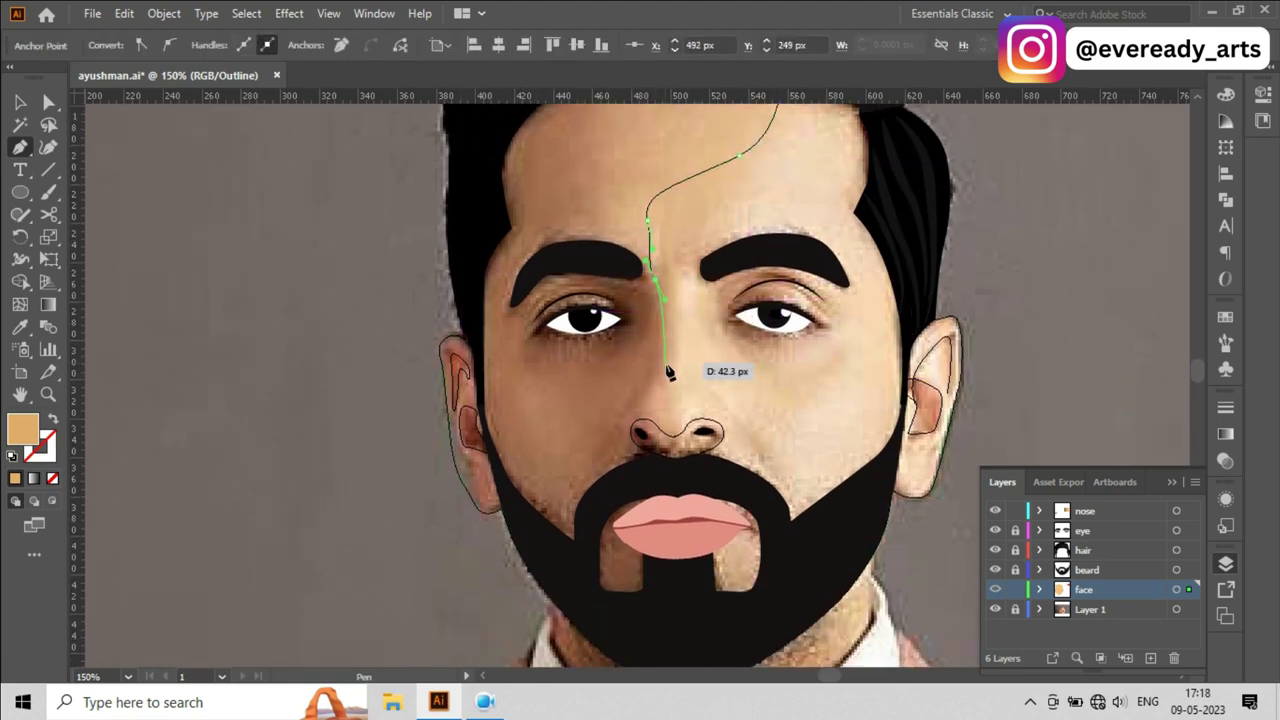
left_click(655, 369)
left_click(662, 388)
scroll(650, 380, "down", 3)
scroll(652, 374, "down", 1)
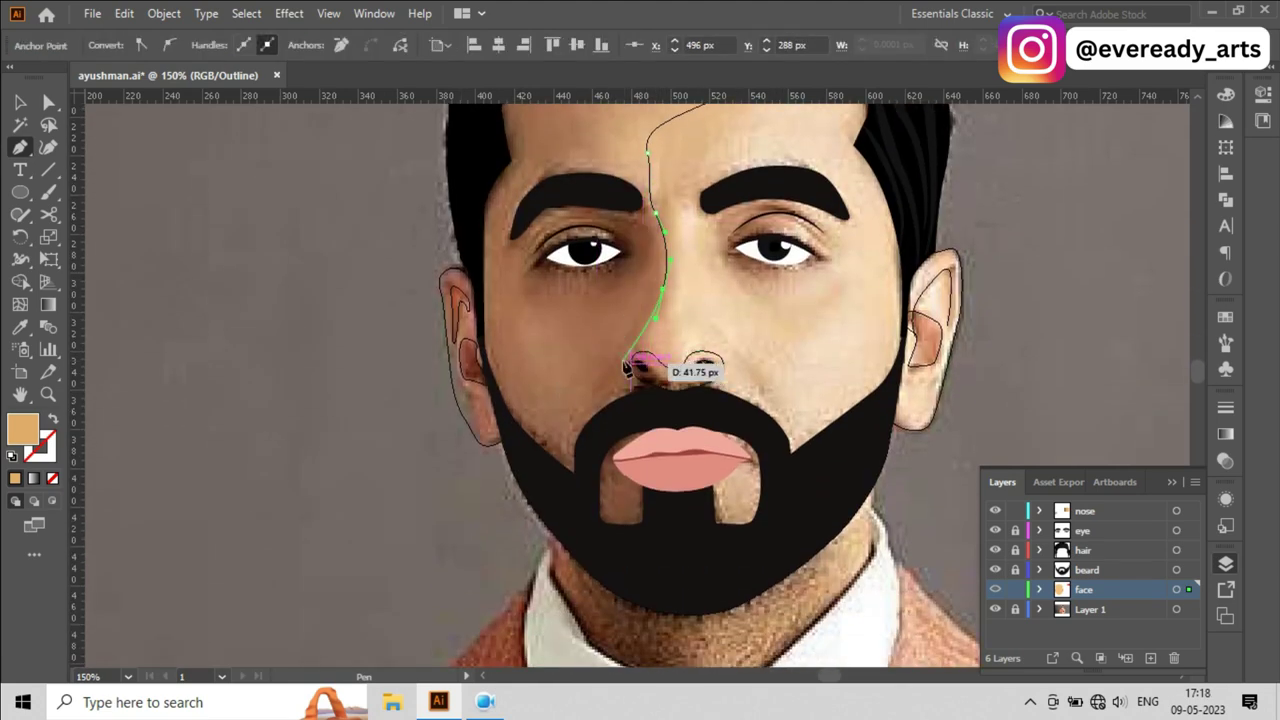
Step: Continue the curve past the nose, around the chin, up the left jaw and close it
left_click(647, 348)
left_click(557, 465)
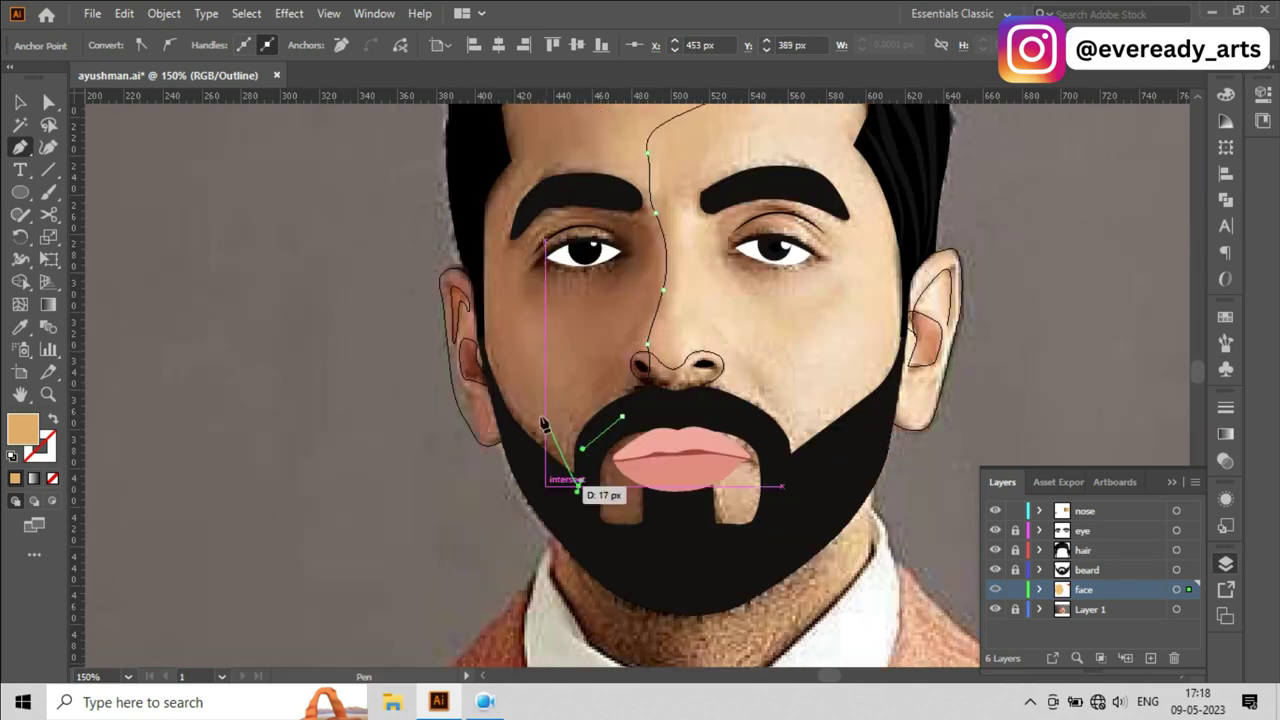
left_click_drag(571, 586, 414, 508)
scroll(414, 508, "up", 5)
left_click_drag(400, 387, 430, 333)
left_click(782, 240)
Step: Select all and split the face with Shape Builder, then return to colour preview
scroll(831, 337, "down", 2)
key("ctrl+a")
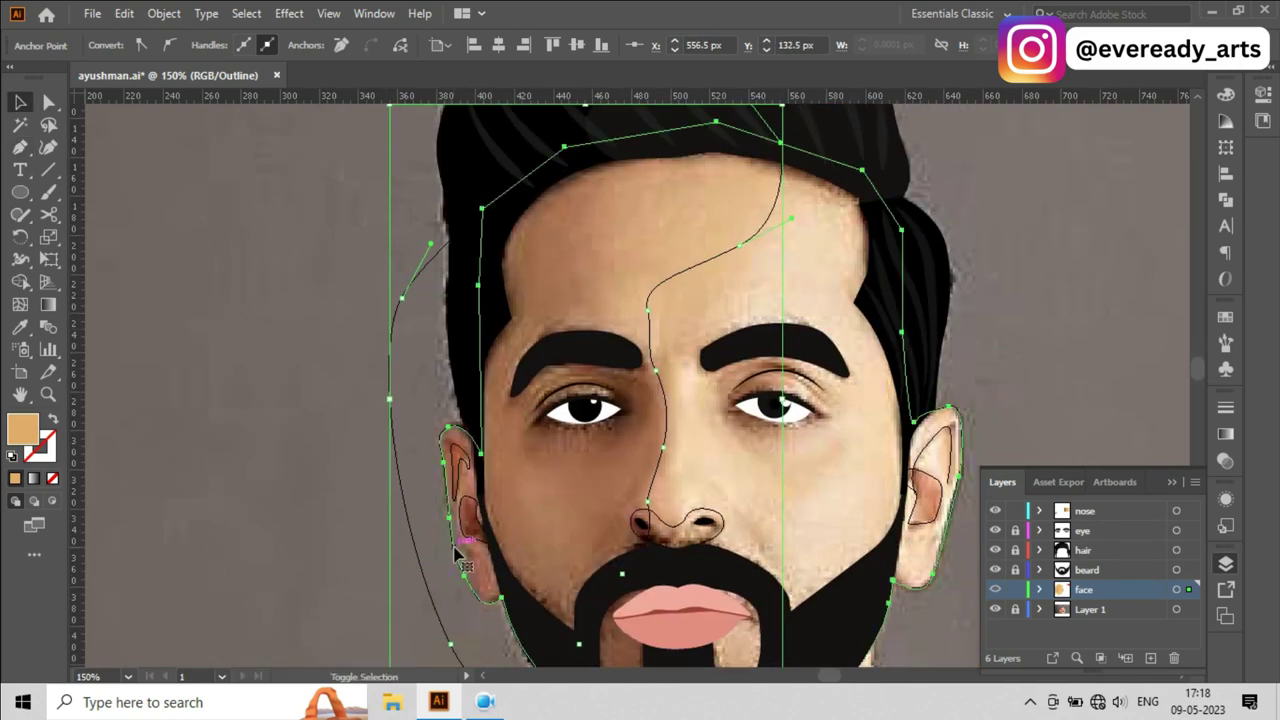
key("shift+m")
key("ctrl+y")
key("ctrl+minus")
key("ctrl+shift+a")
key("v")
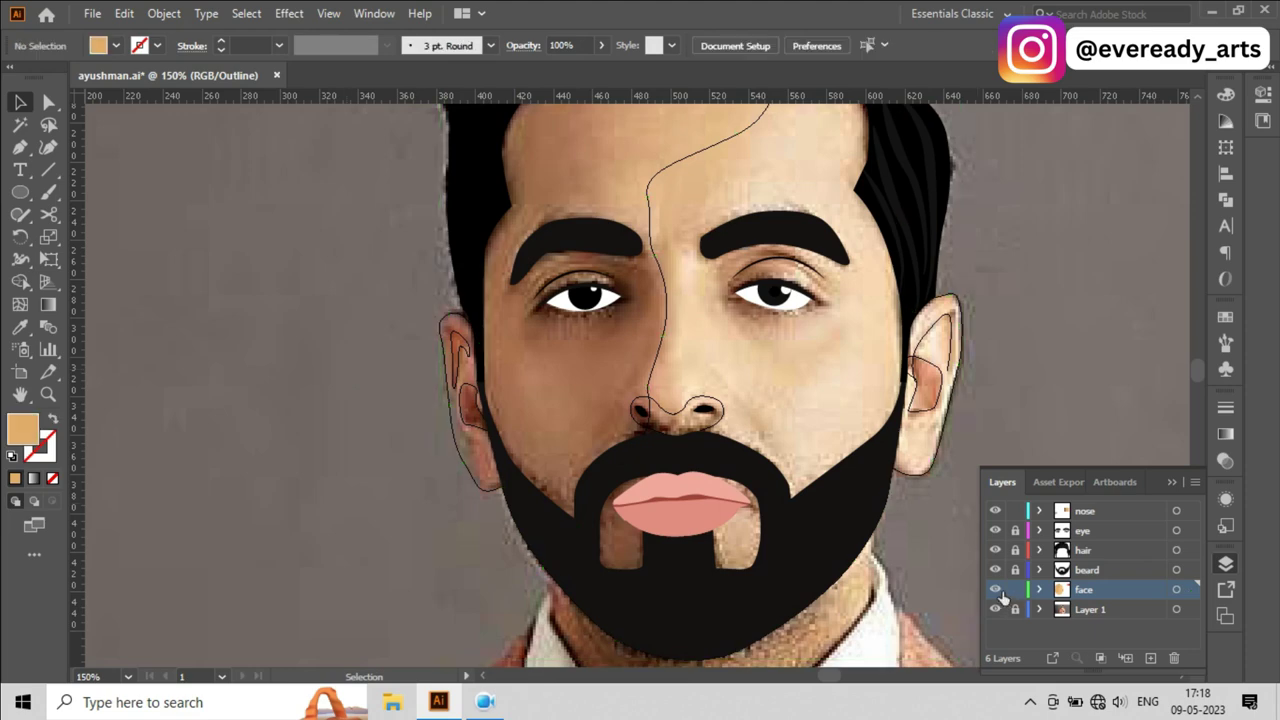
key("ctrl+minus")
key("ctrl+minus")
key("ctrl+plus")
key("ctrl+plus")
key("ctrl+plus")
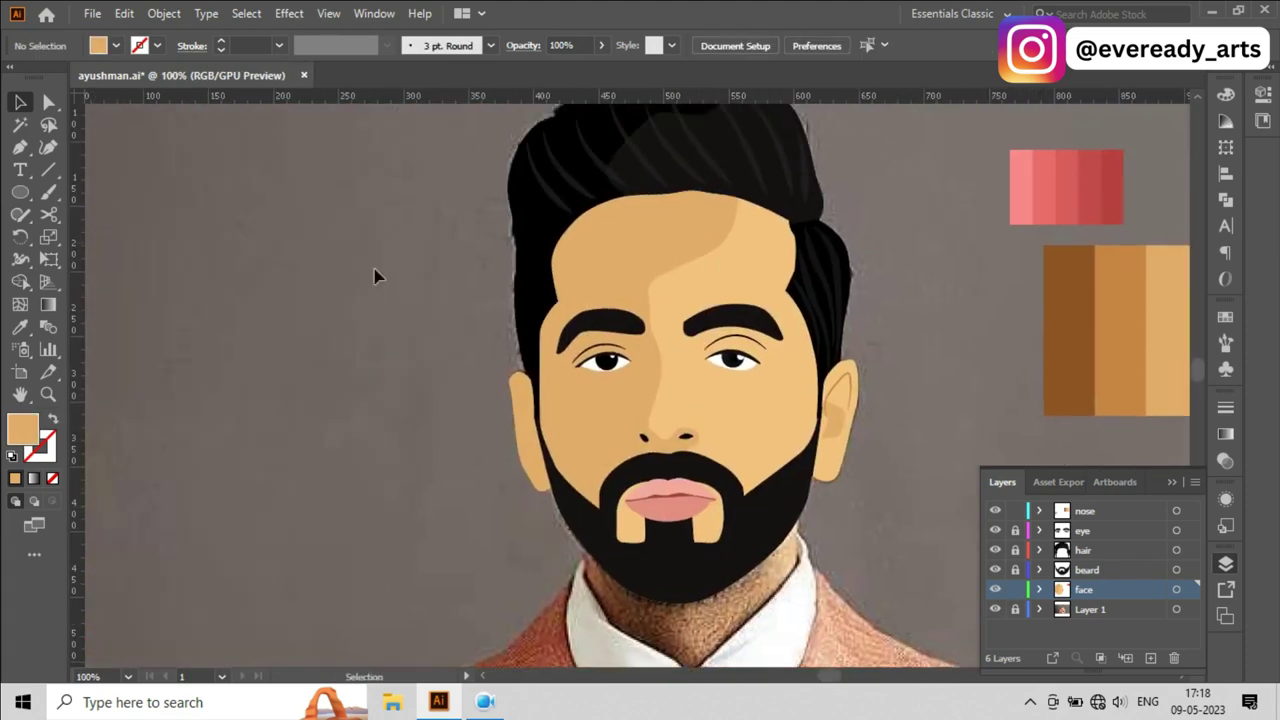
Step: Drag the left-side shade's top anchors toward the hairline
left_click(655, 258)
key("a")
left_click_drag(585, 191, 562, 194)
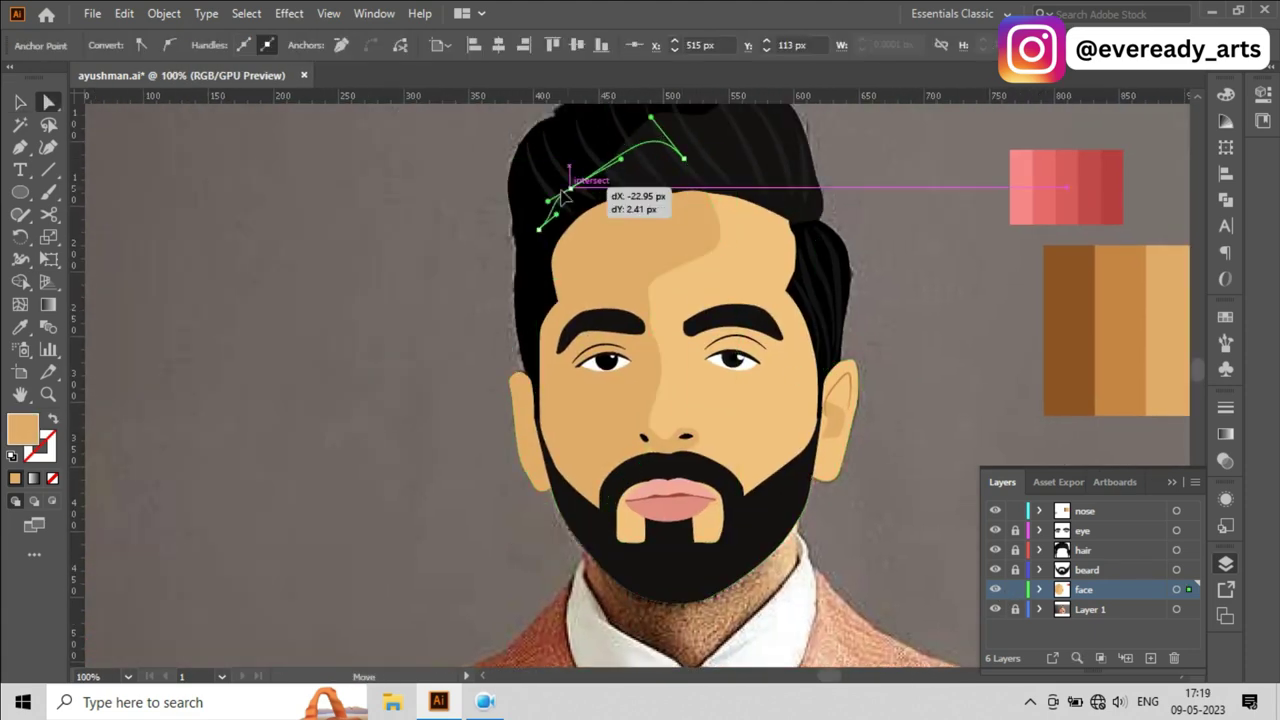
left_click(684, 158)
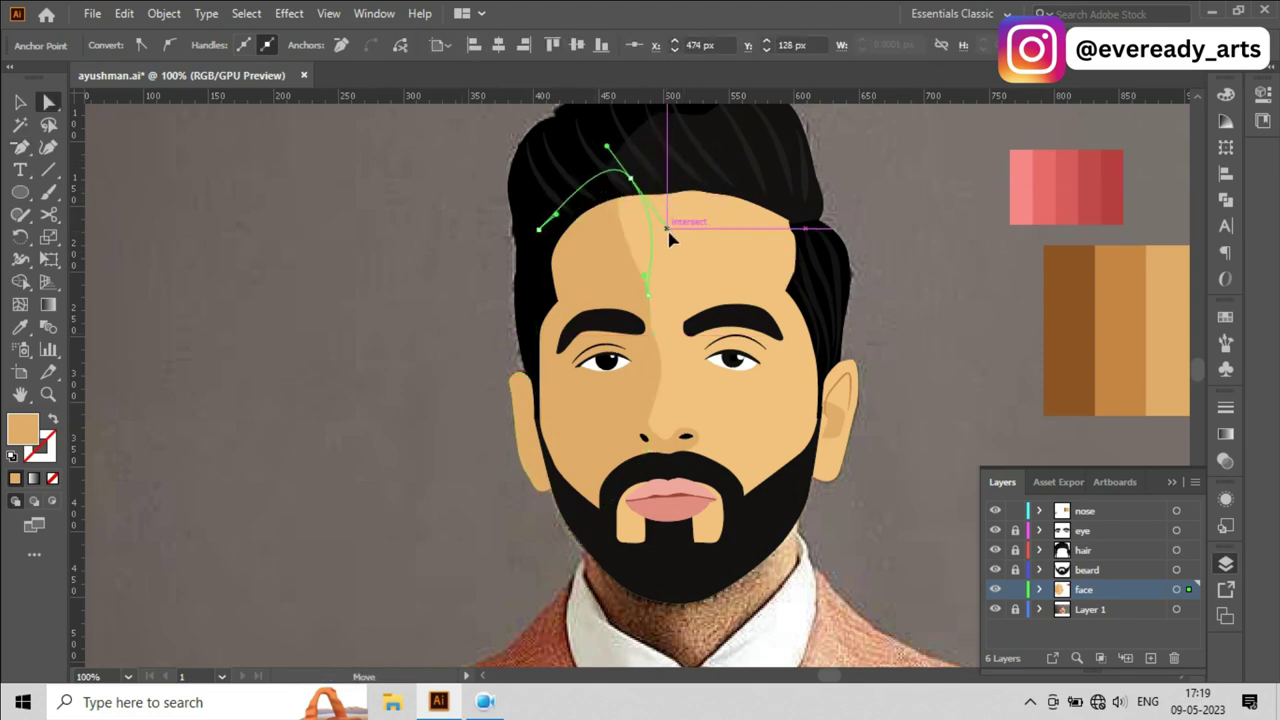
key("a")
left_click(378, 338)
scroll(378, 338, "up", 1)
mouse_move(698, 262)
left_mouse_down()
mouse_move(663, 205)
mouse_move(596, 313)
left_mouse_up()
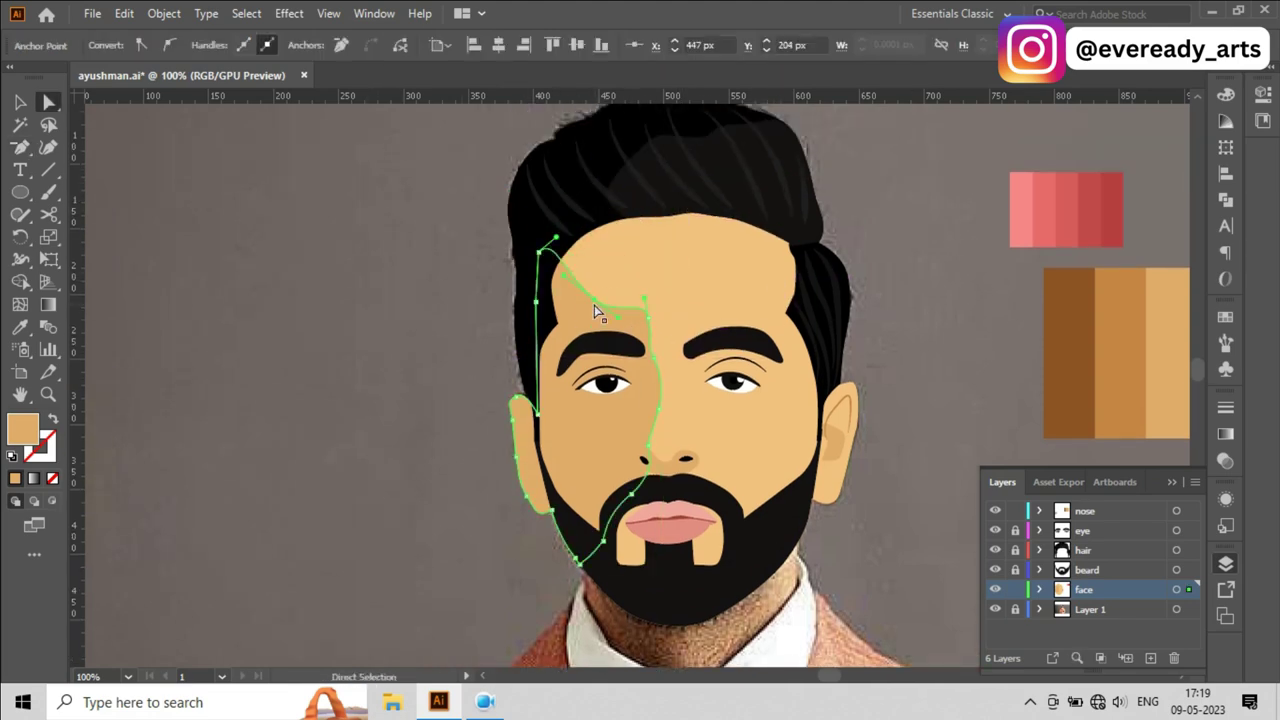
Step: Reselect the shade and nudge its top-left anchor down onto the hairline
key("ctrl+minus")
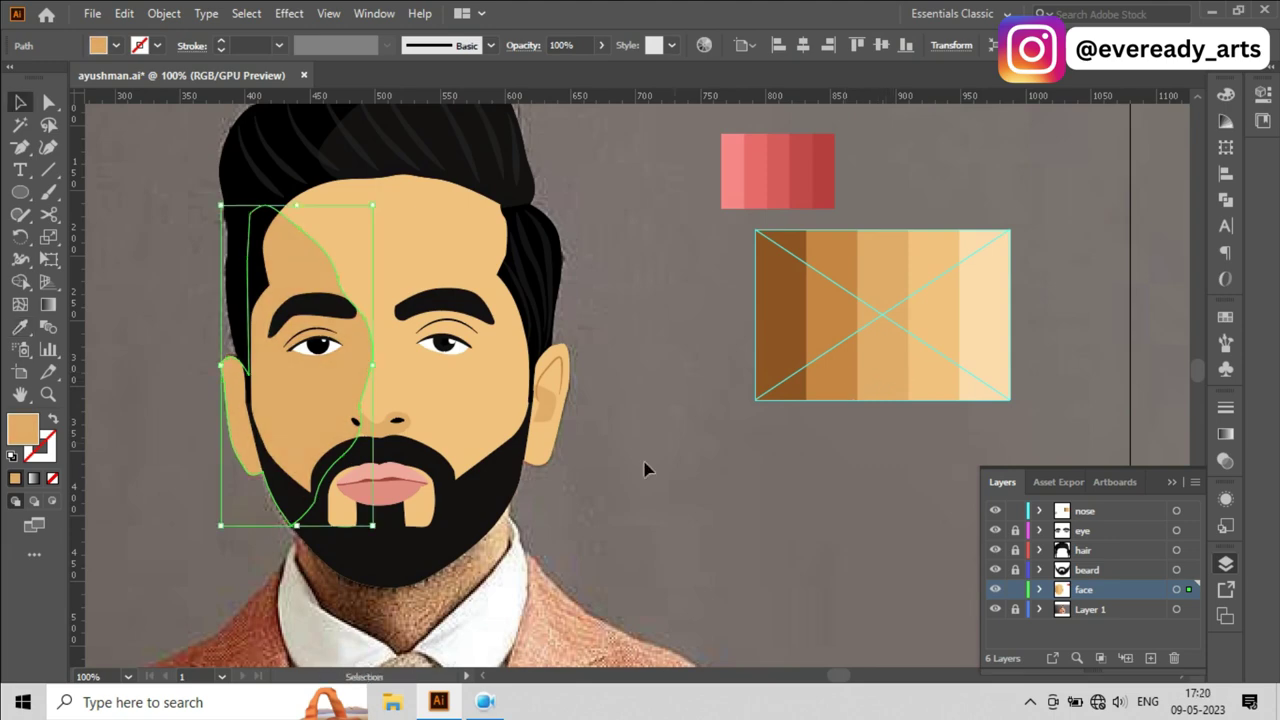
key("ctrl+shift+a")
left_click(455, 405)
key("ctrl+plus")
key("p")
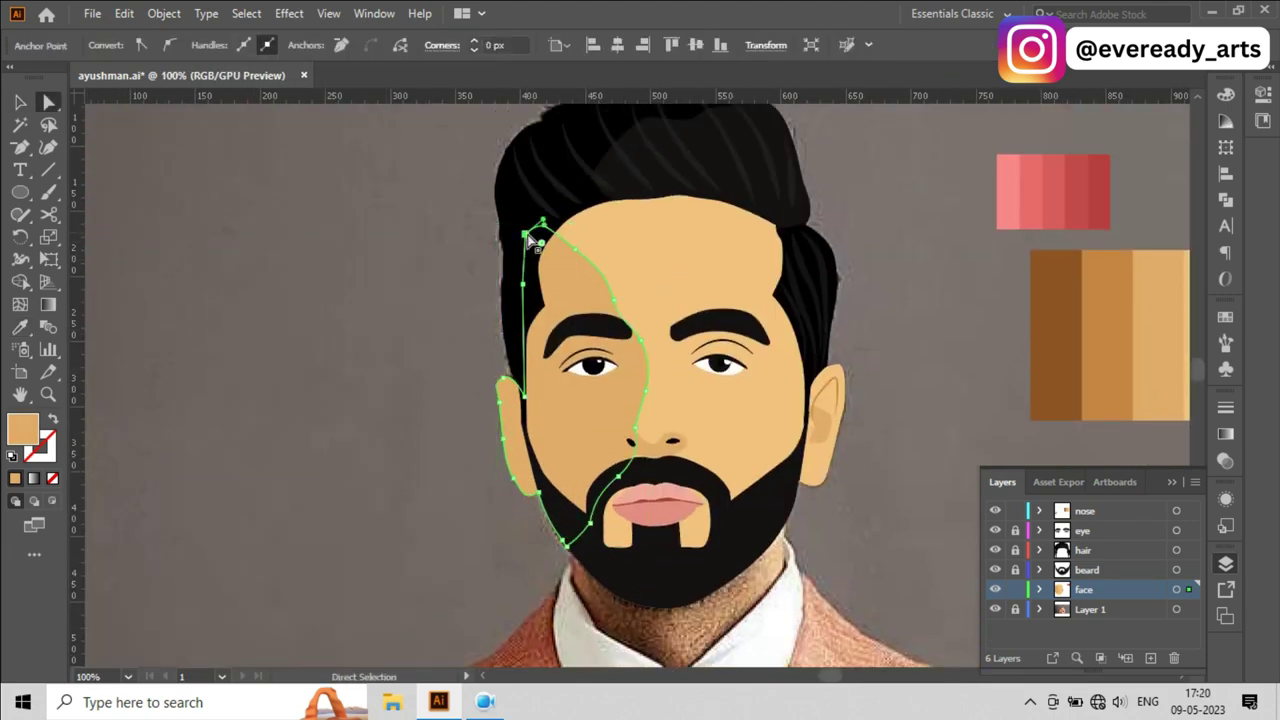
left_click_drag(522, 284, 519, 297)
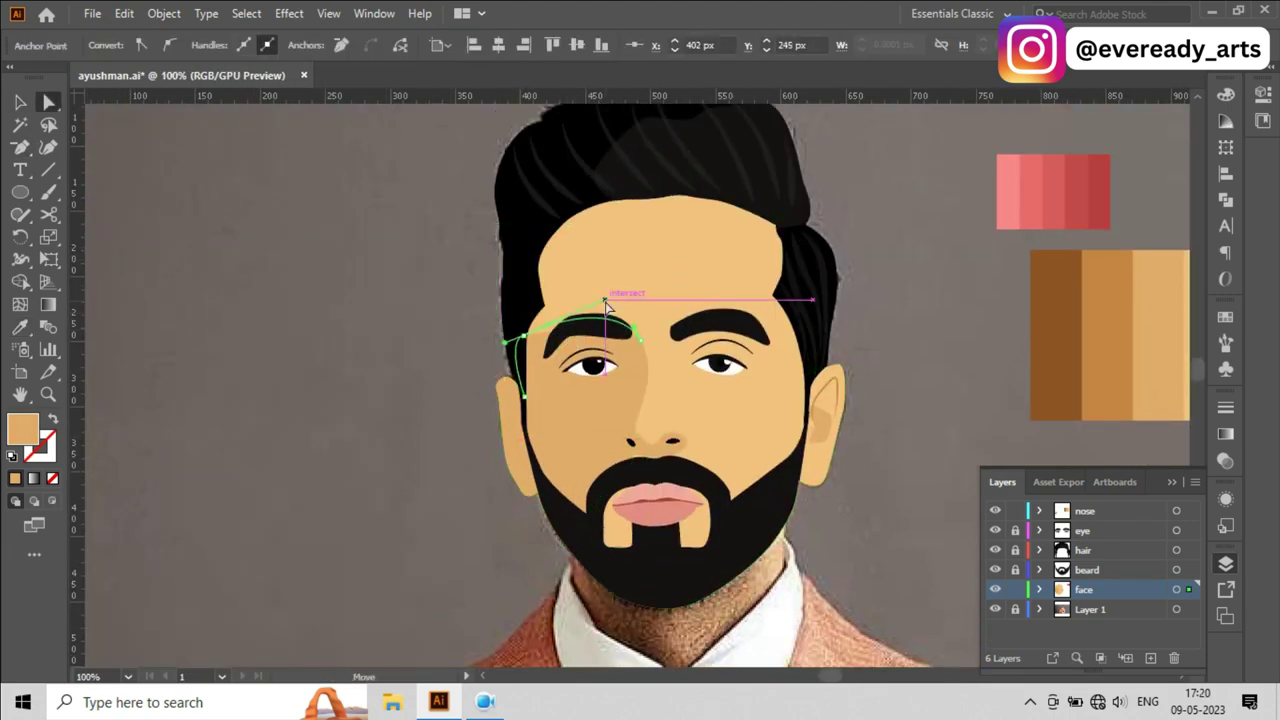
scroll(640, 400, "down", 2)
Step: Set the nose shadow fill to C68642 in the Color Picker
left_click(655, 368)
double_click(23, 430)
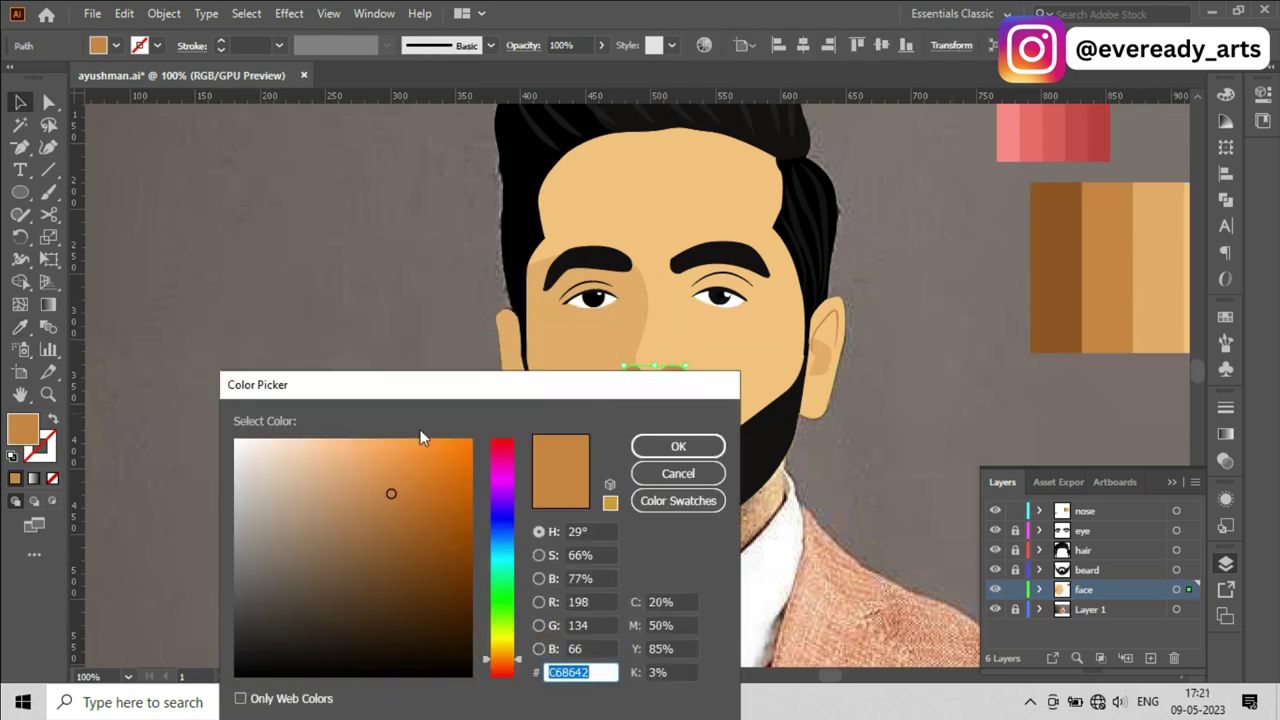
left_click(678, 446)
left_click(923, 363)
key("ctrl+minus")
key("ctrl+minus")
key("ctrl+minus")
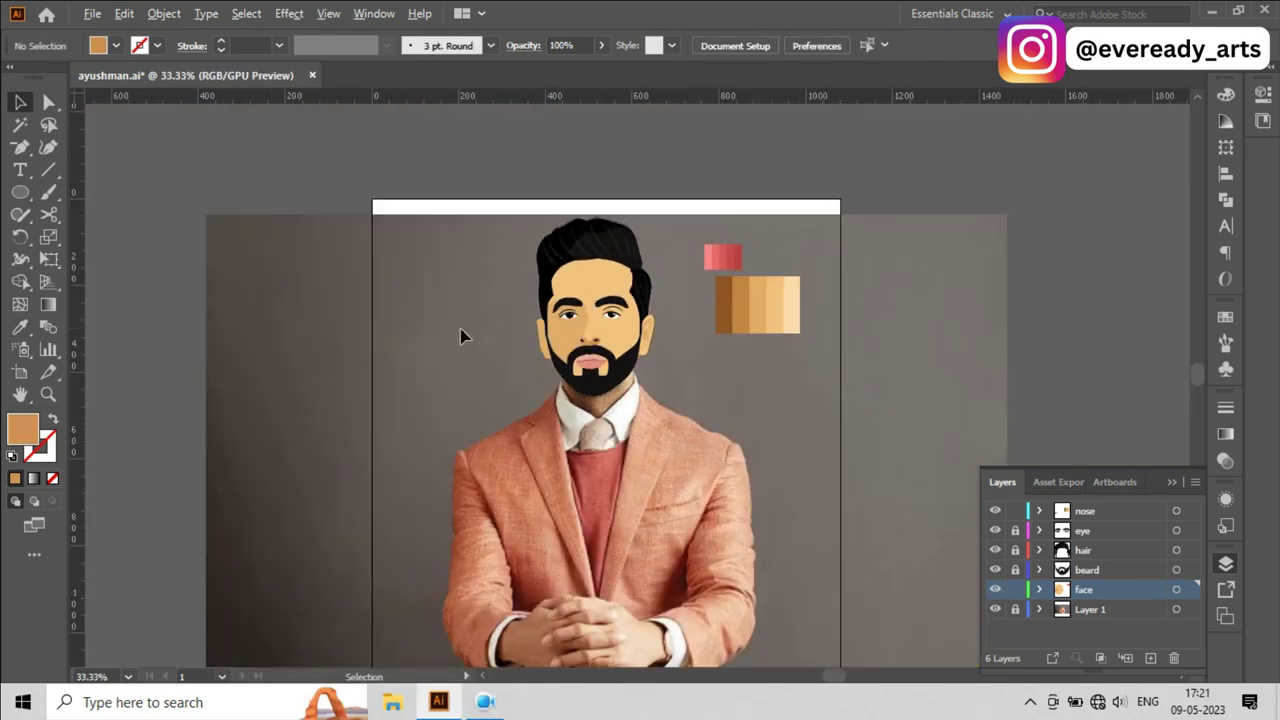
scroll(460, 337, "up", 1)
Step: Lower the left-cheek E0AC69 shade to 80% opacity in the Transparency panel
scroll(460, 337, "up", 2)
key("ctrl+y")
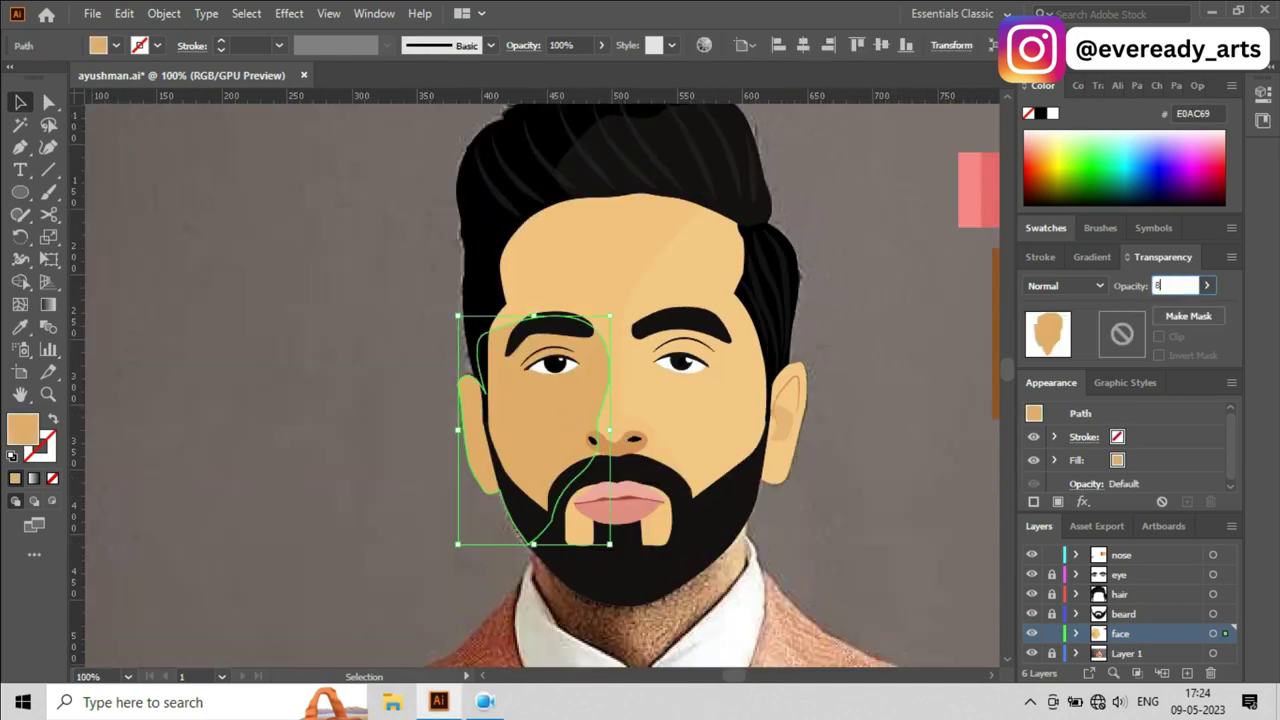
type("0")
key("Return")
key("a")
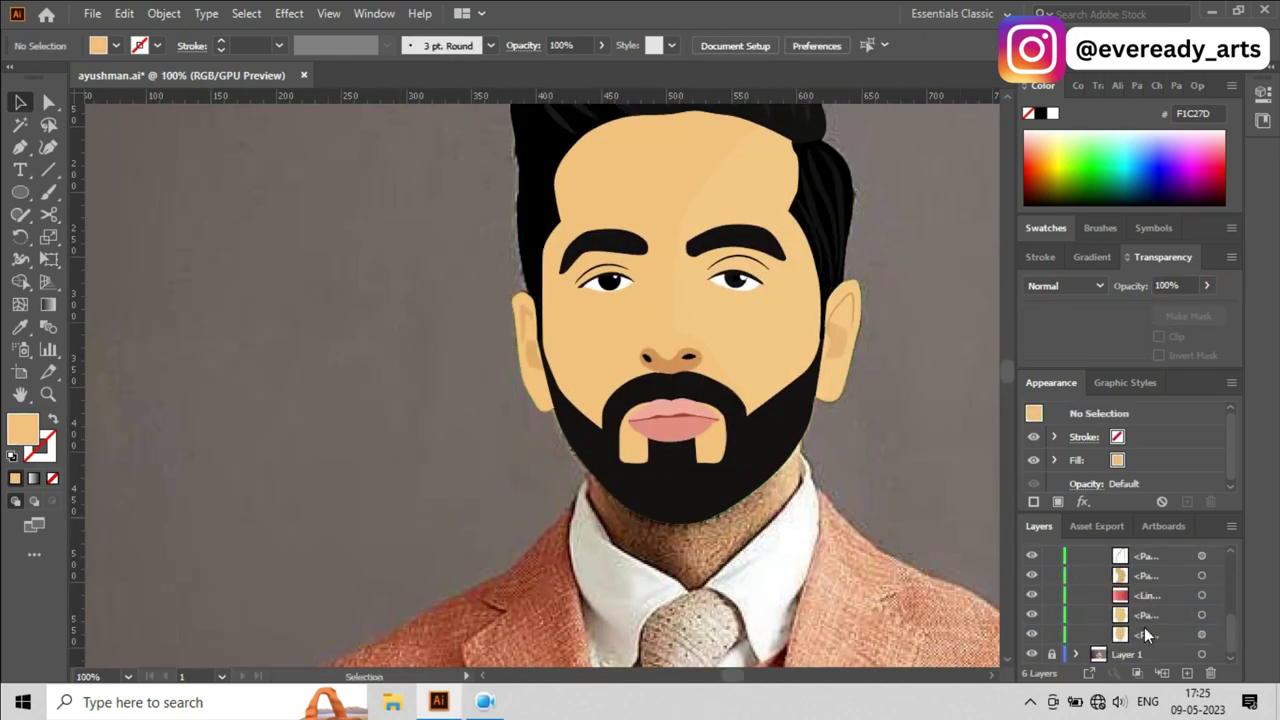
left_click(1202, 614)
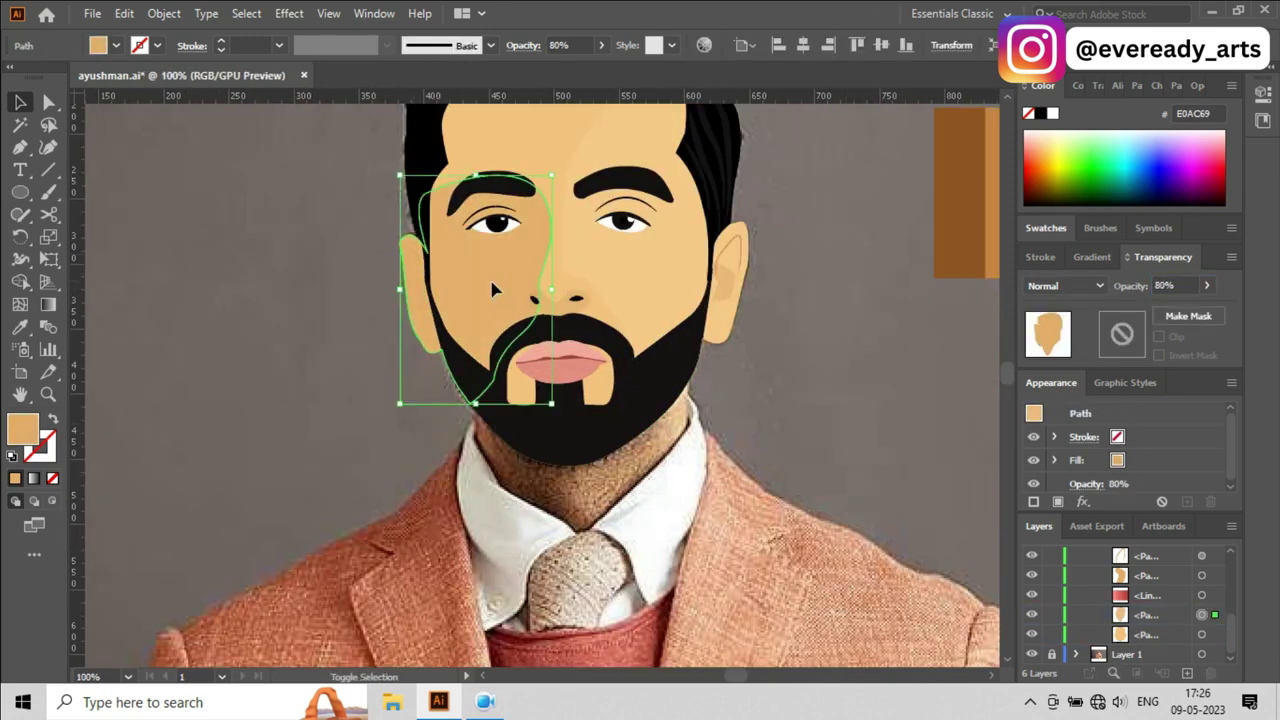
scroll(446, 255, "up", 2, "alt")
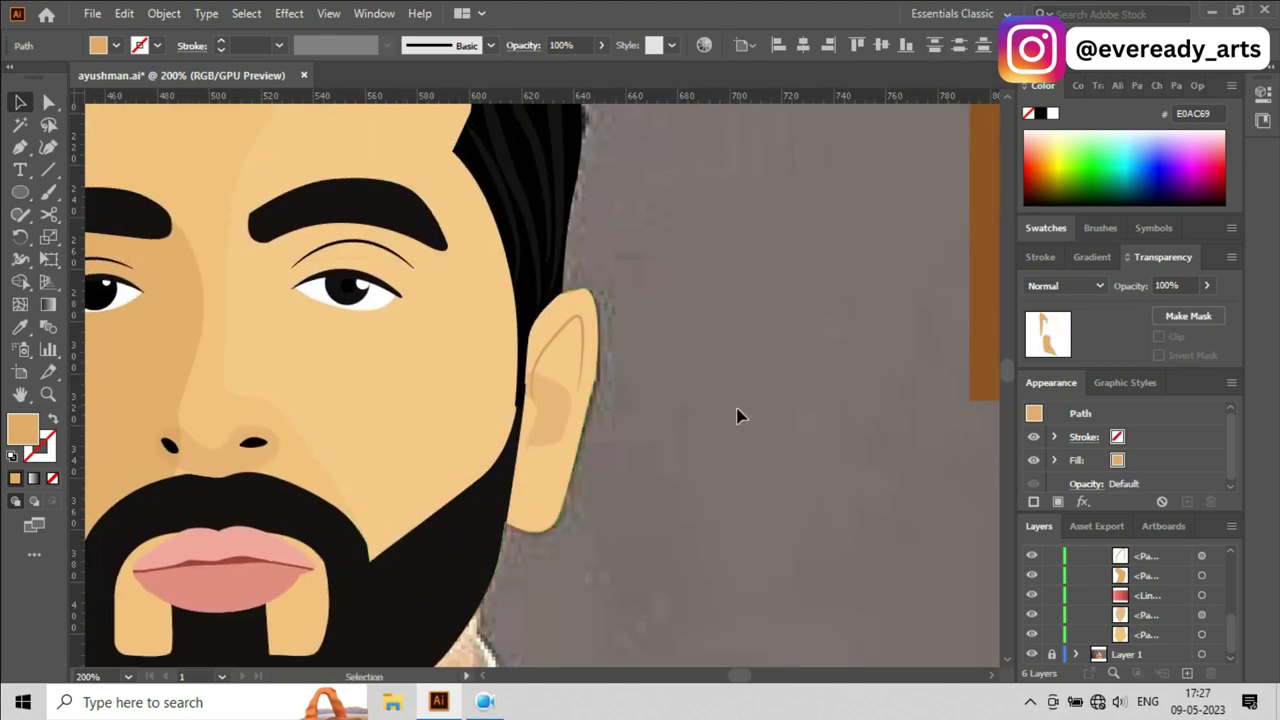
key("ctrl+0")
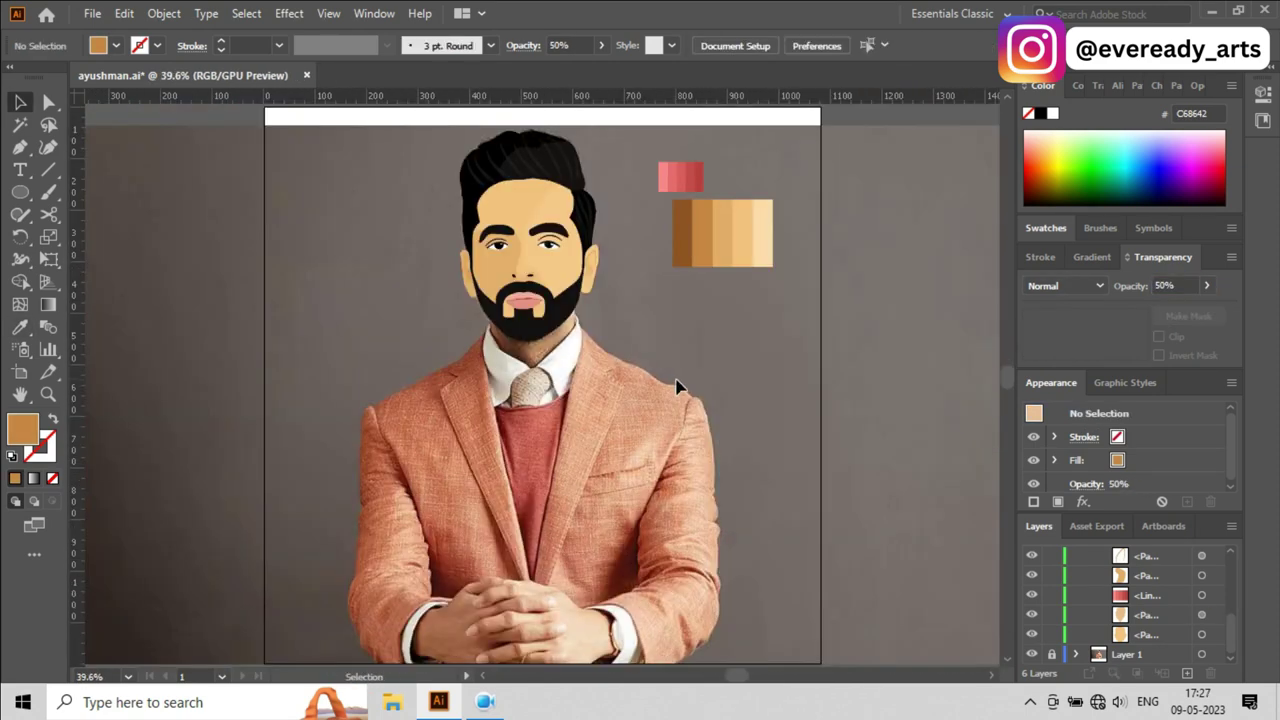
scroll(503, 390, "up", 3, "alt")
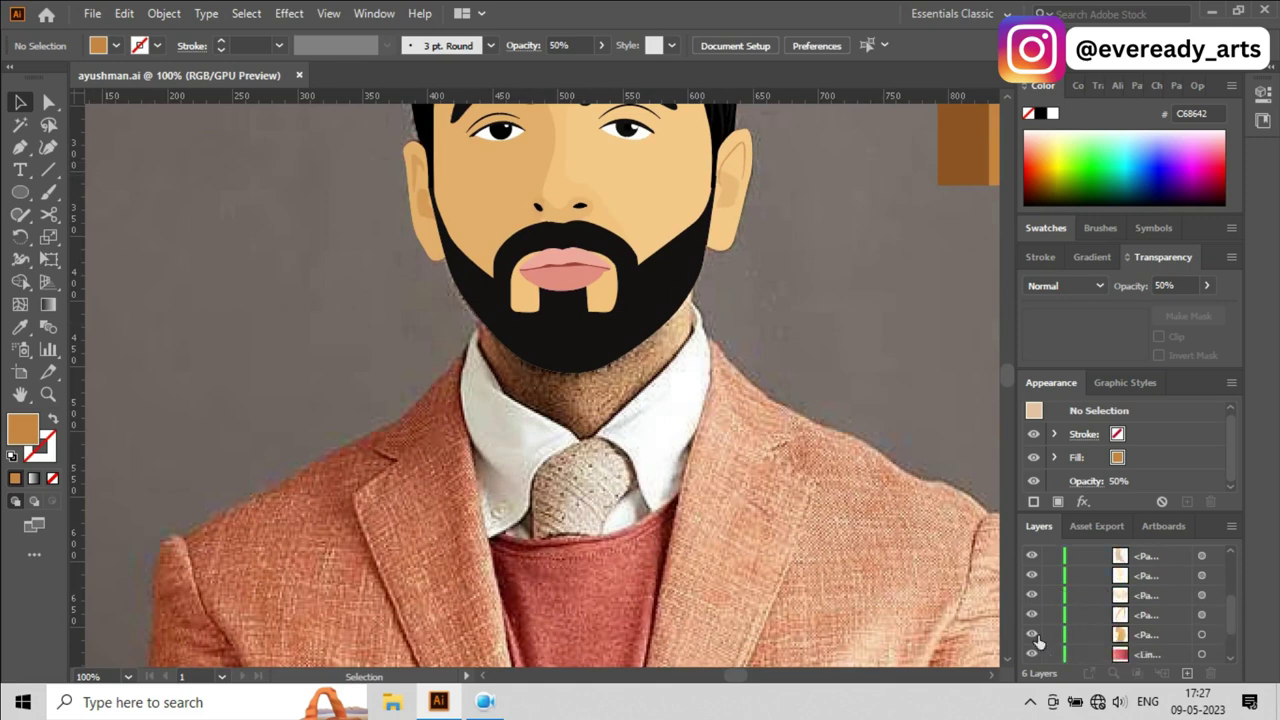
Step: Pen the neck outline from the beard edge down along the shirt collar
scroll(457, 366, "up", 2, "alt")
key("p")
left_click(493, 265)
left_click_drag(493, 328, 497, 368)
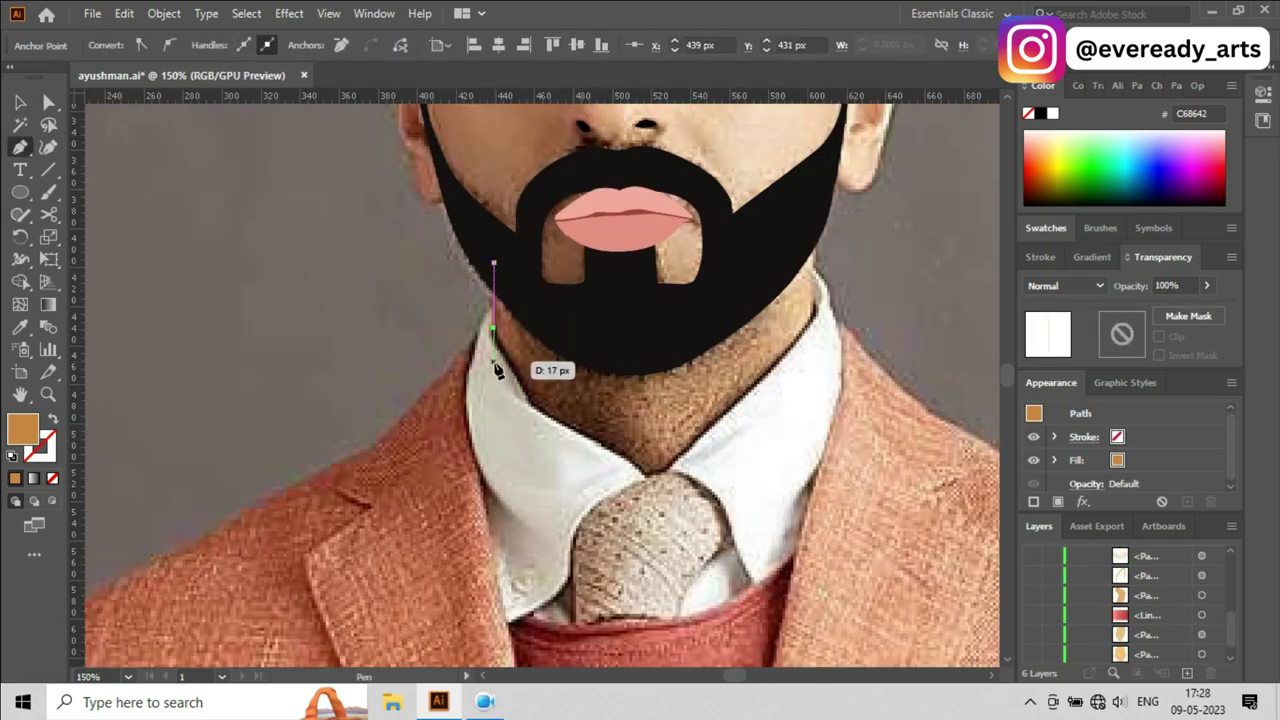
left_click(555, 455)
left_click(624, 483)
left_click(655, 498)
left_click(727, 455)
Step: Continue the neck outline up the right jaw and along the beard bottom, closing it
left_click(820, 356)
left_click_drag(820, 320, 822, 283)
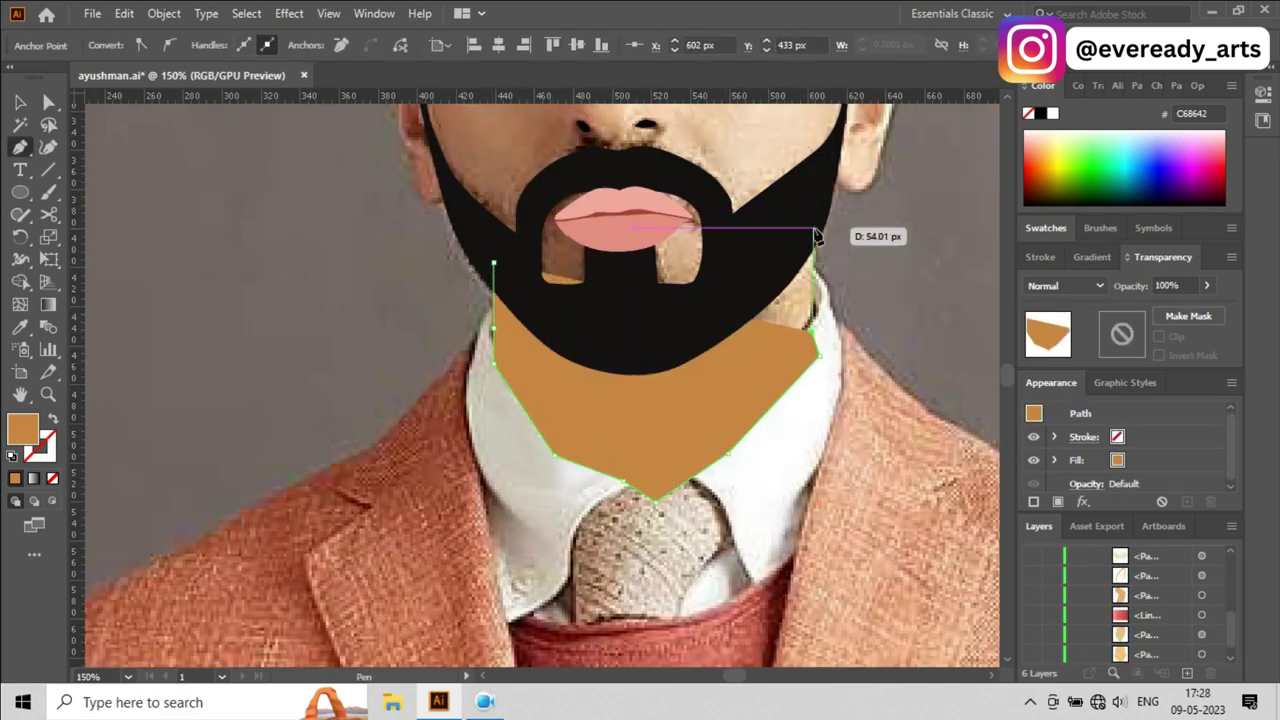
left_click(815, 230)
left_click(703, 343)
left_click(646, 358)
left_click(577, 340)
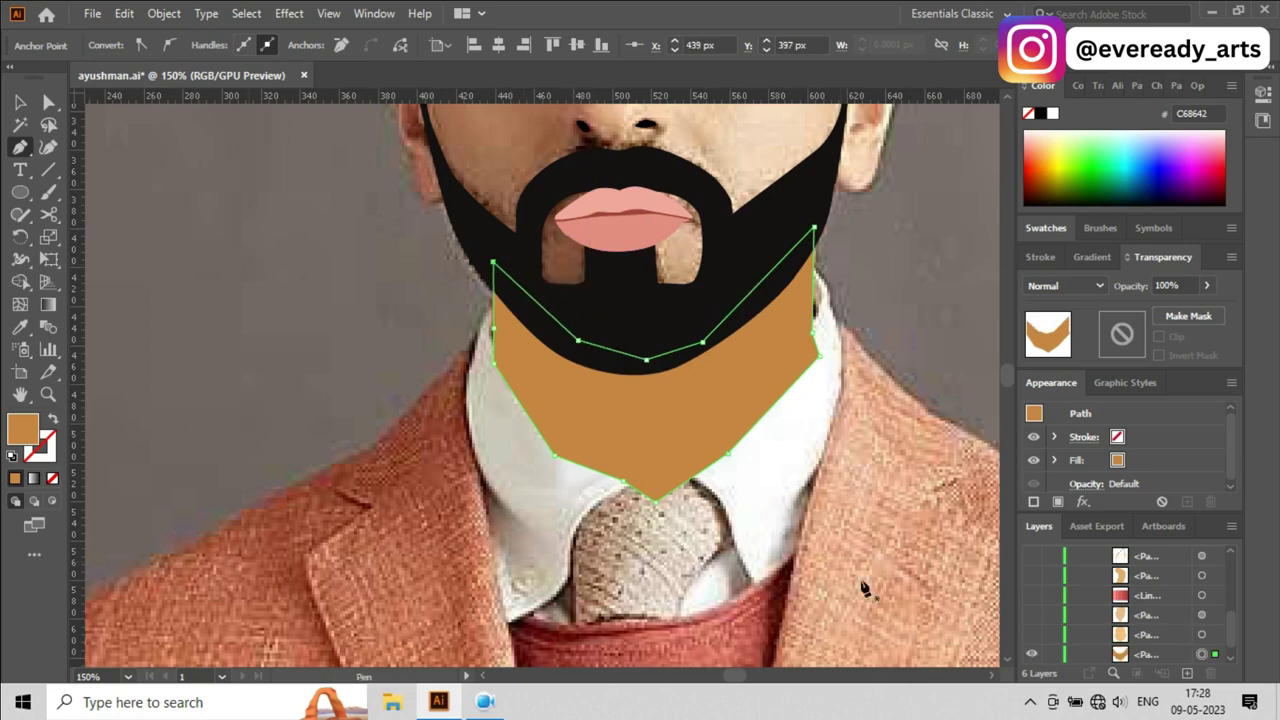
Step: Fill the neck with pale skin tone FFDBAC at 25% opacity
key("ctrl+alt+3")
key("i")
left_click(773, 183)
left_click(1207, 285)
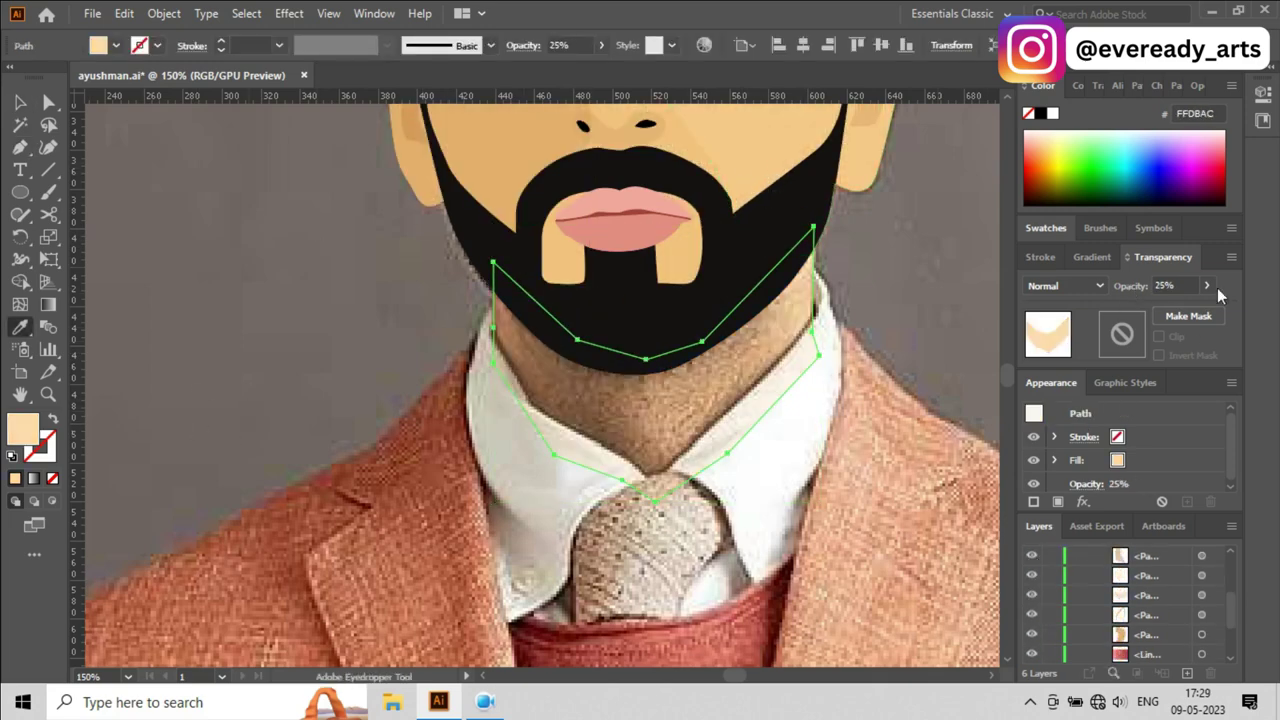
key("ctrl+minus")
key("ctrl+minus")
key("v")
left_click(783, 441)
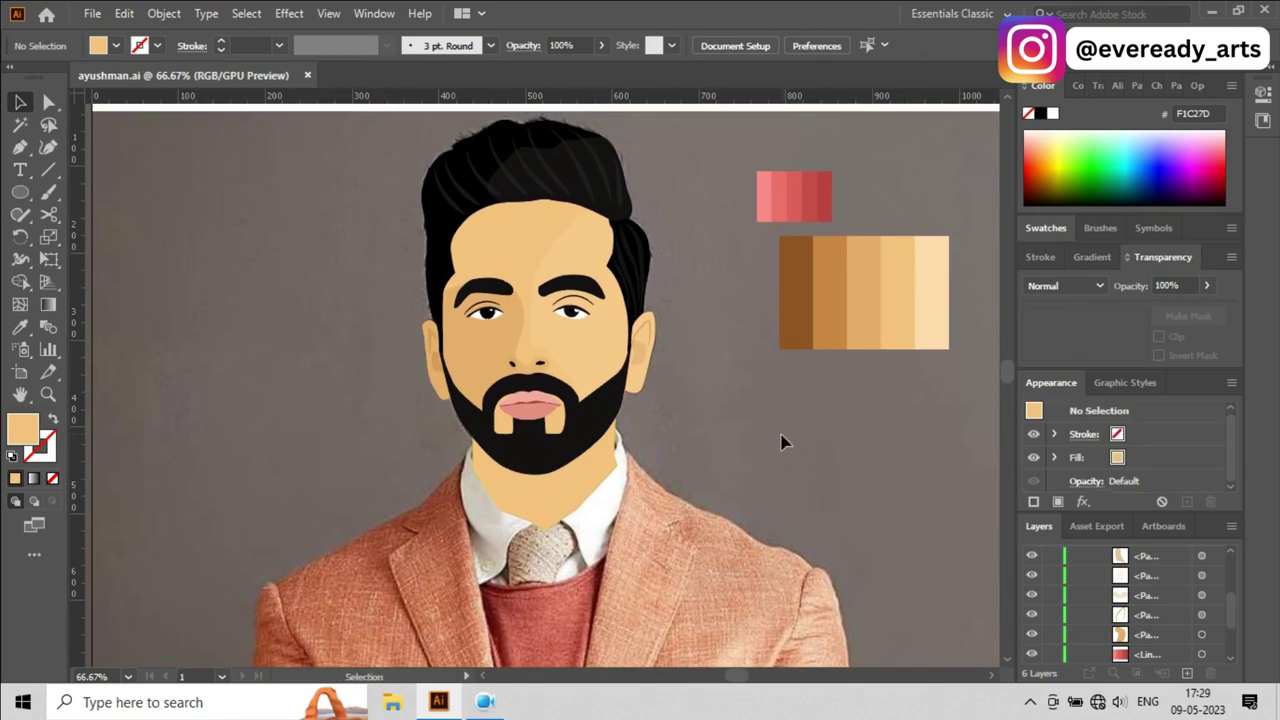
Step: Collapse the Layers panel, adjust artwork layer visibility, and move a new 'clothes' layer to the top
left_click(1064, 580)
left_click(1032, 555)
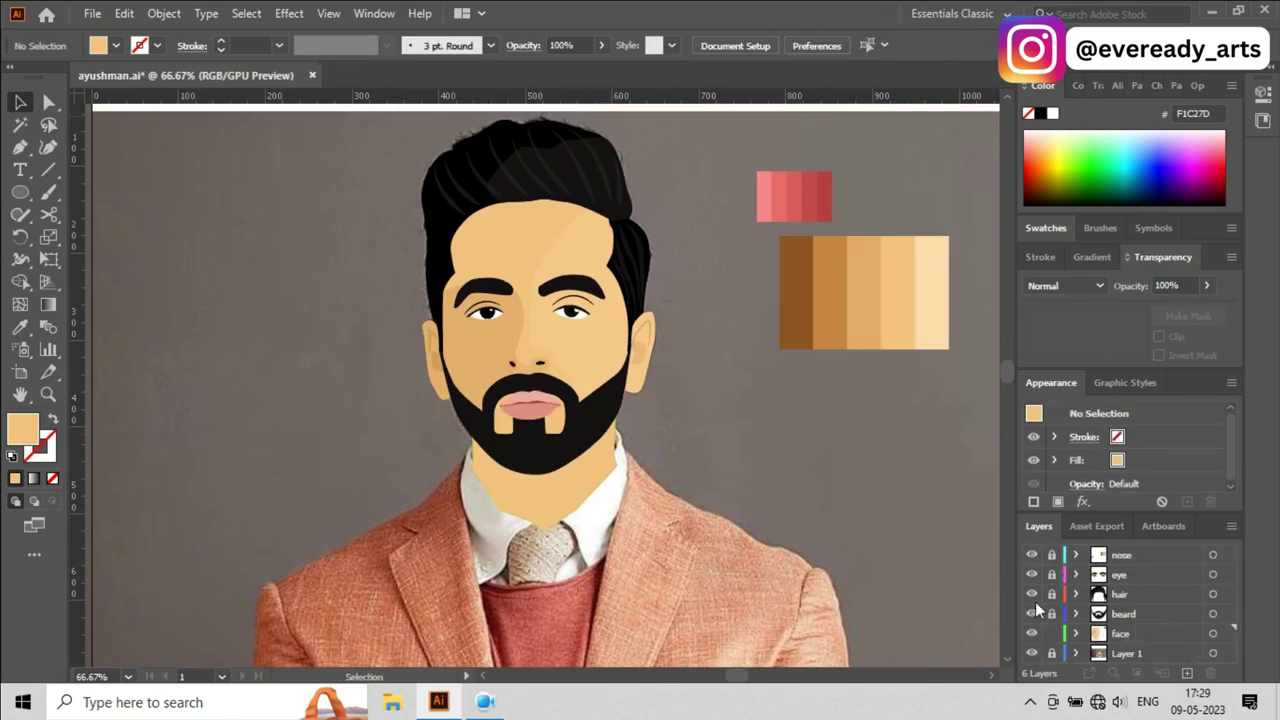
left_click_drag(1037, 553, 1039, 633)
scroll(834, 462, "down", 3)
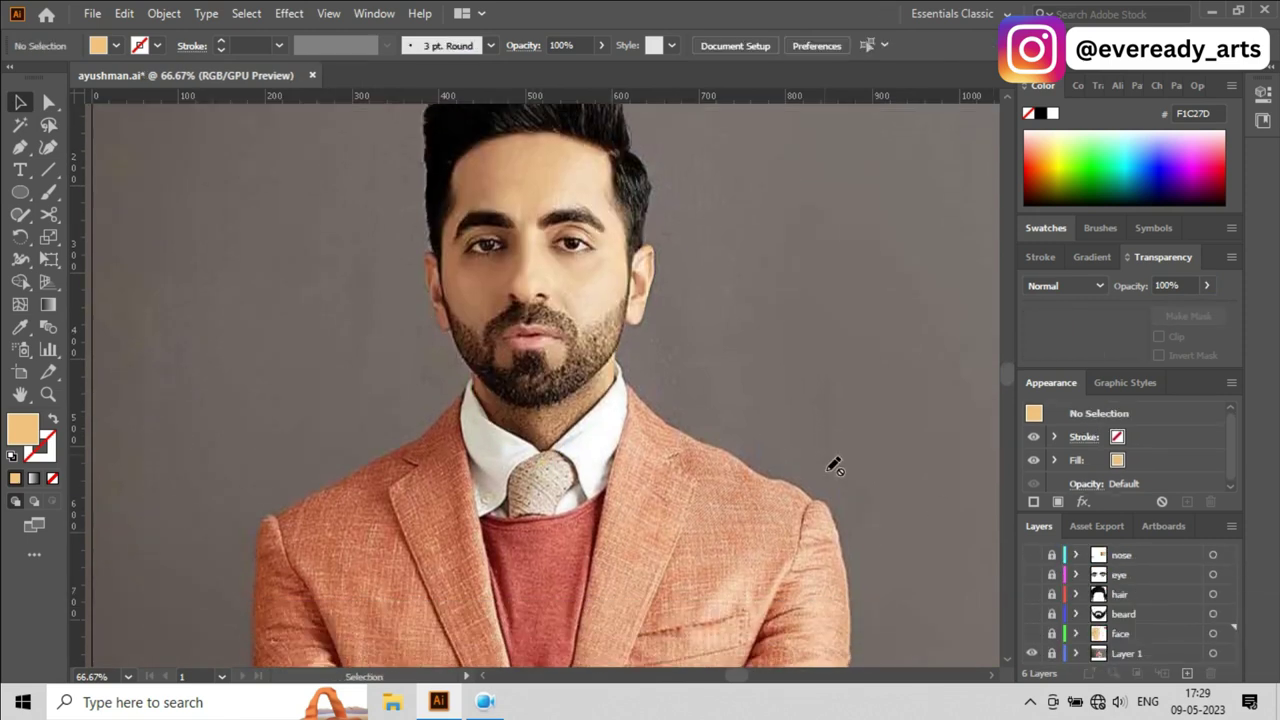
left_click_drag(1160, 634, 1086, 563)
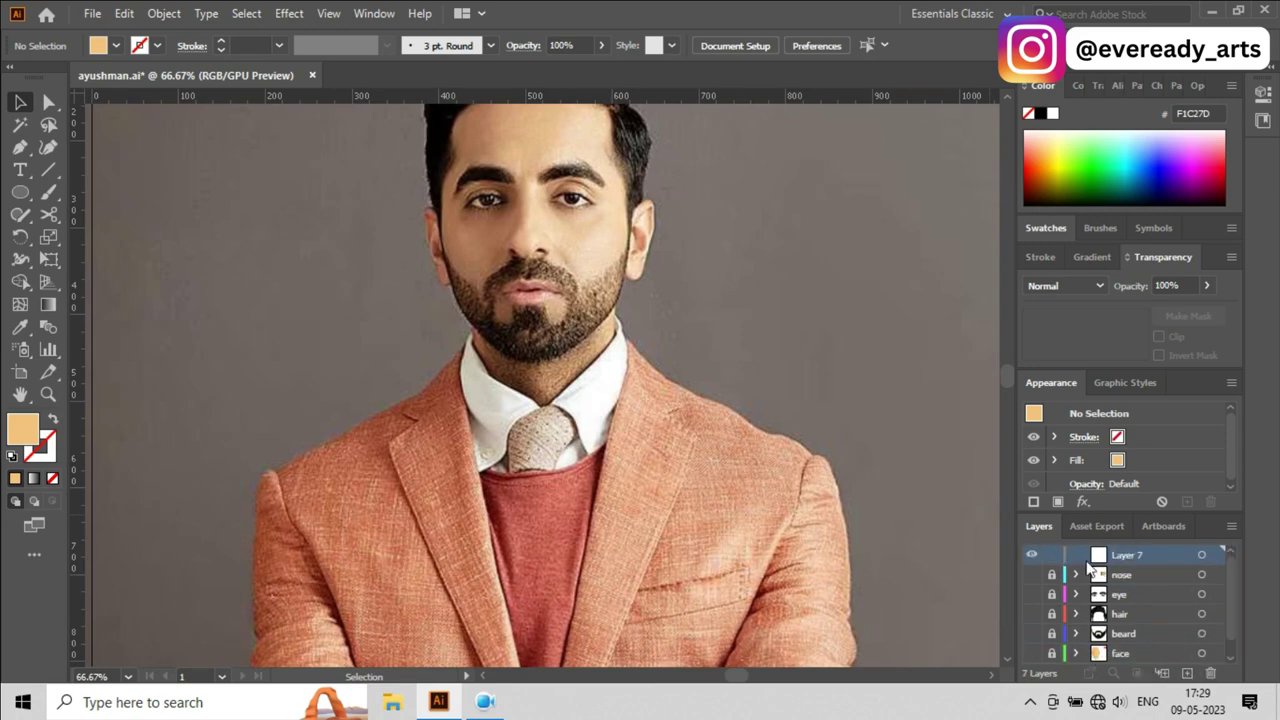
scroll(420, 513, "up", 1)
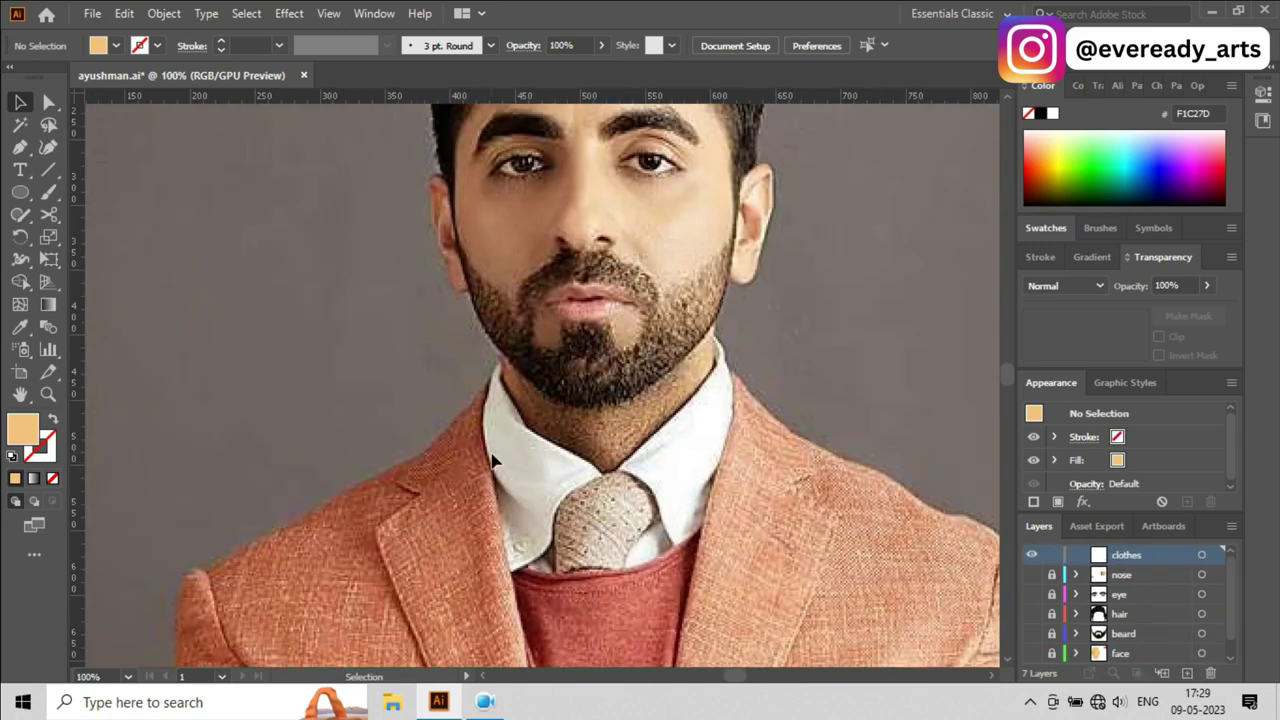
Step: With the Pen tool, outline the left collar edge from the jaw down to the collar V, as an outline-only path
scroll(420, 391, "up", 1)
key("p")
scroll(557, 333, "up", 2)
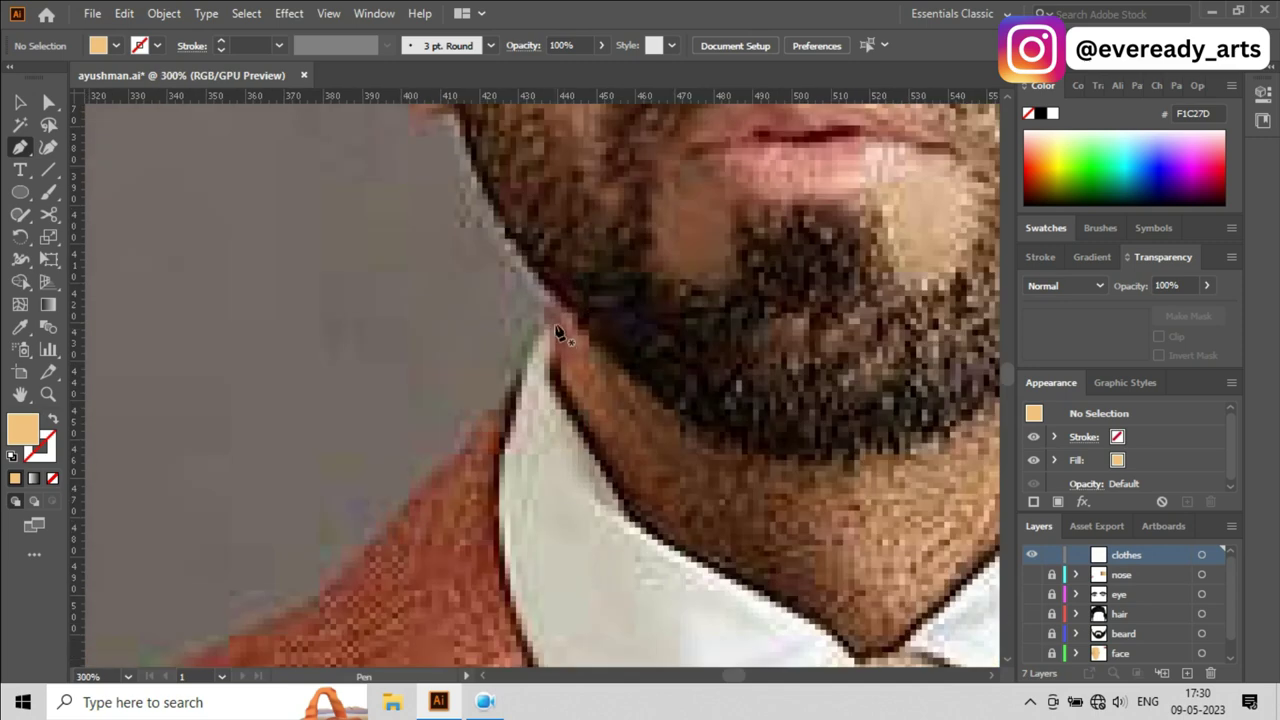
left_click(558, 340)
scroll(557, 381, "down", 2)
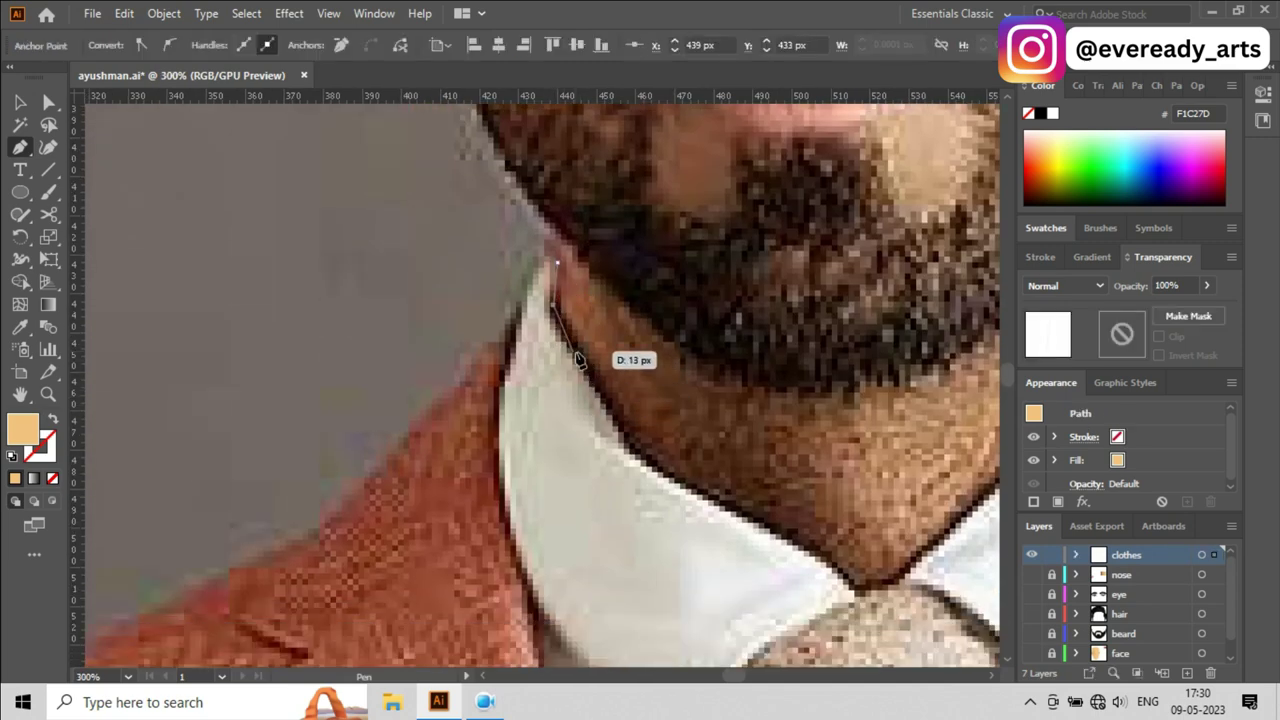
scroll(590, 370, "down", 2)
left_click(618, 362)
key("x")
left_click(678, 423)
scroll(650, 430, "right", 3)
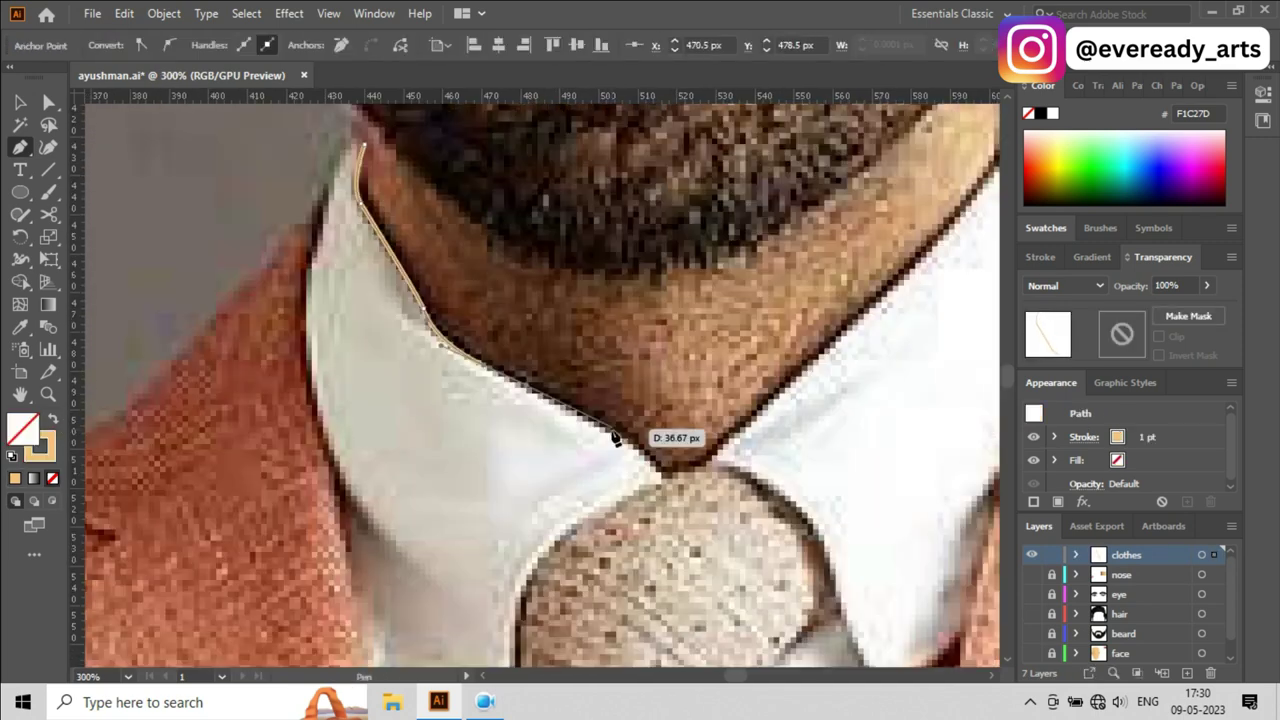
left_click(666, 478)
Step: Trace the right collar edge and close the collar outline at its starting point
left_click_drag(877, 318, 647, 390)
scroll(685, 320, "down", 2)
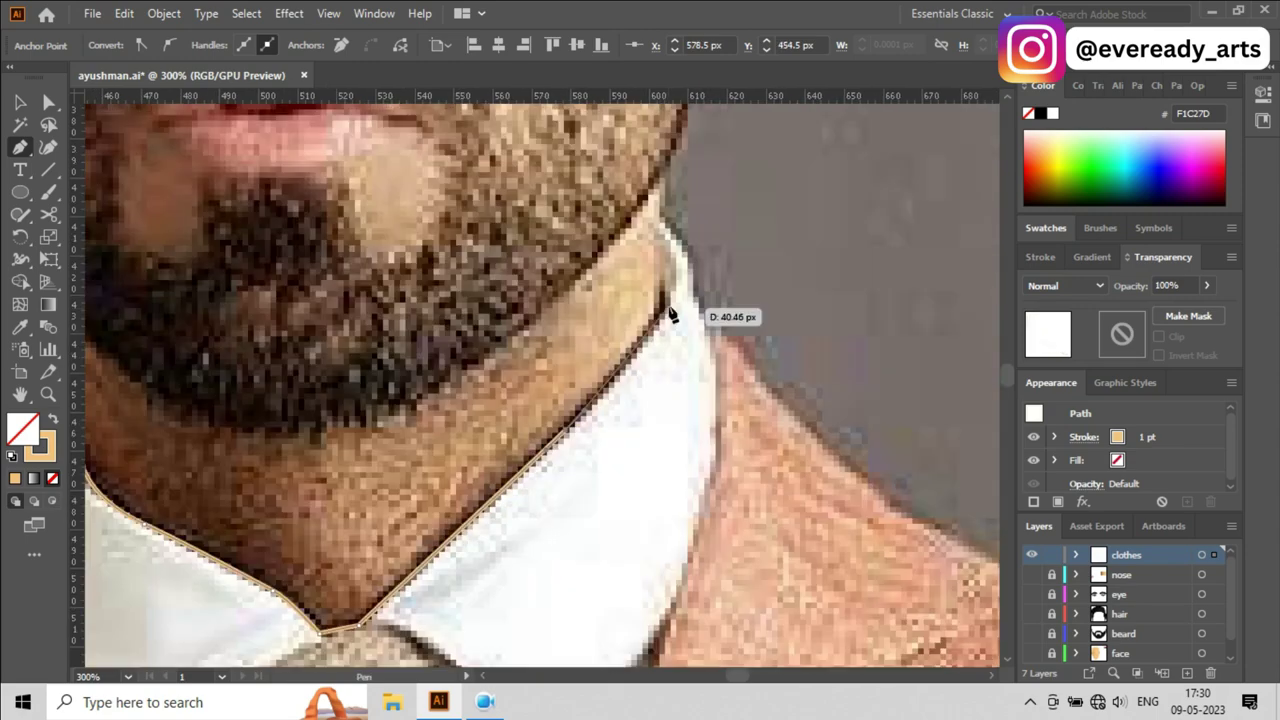
scroll(749, 294, "down", 1)
scroll(680, 409, "up", 2)
scroll(620, 420, "up", 1)
left_click(610, 428)
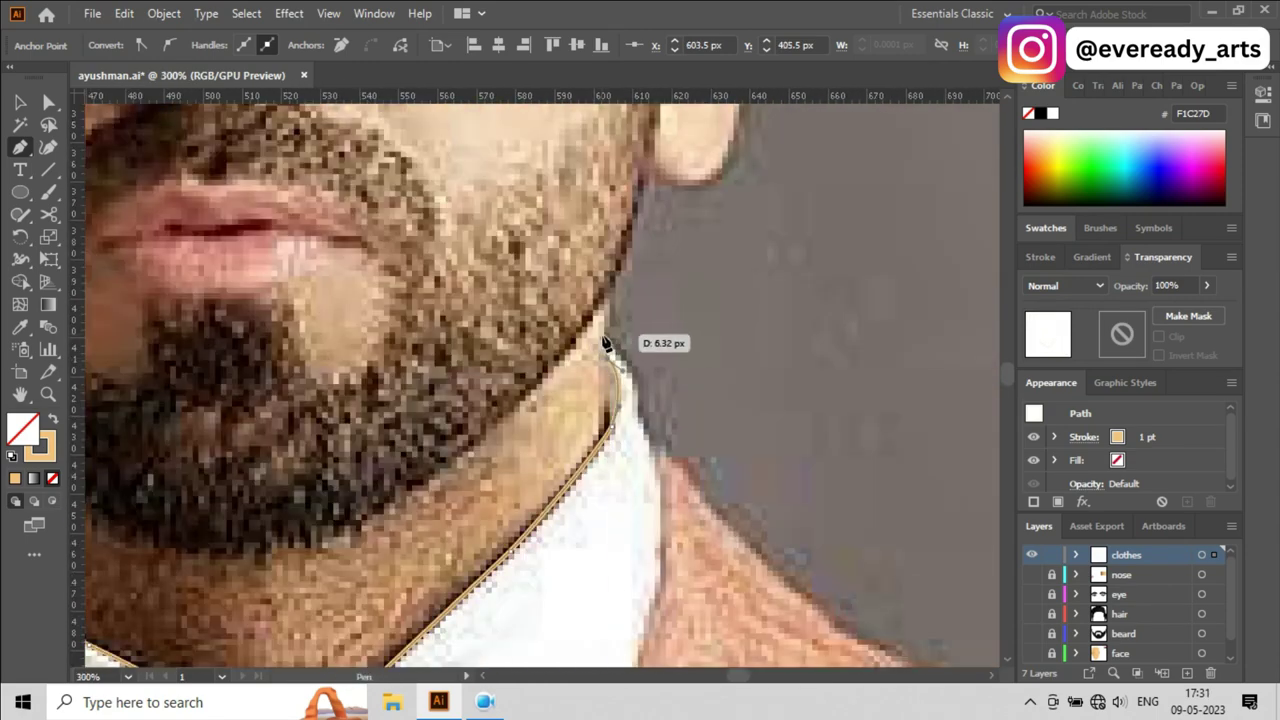
scroll(625, 338, "down", 1)
scroll(660, 334, "down", 1)
scroll(655, 365, "down", 1)
scroll(653, 390, "down", 1)
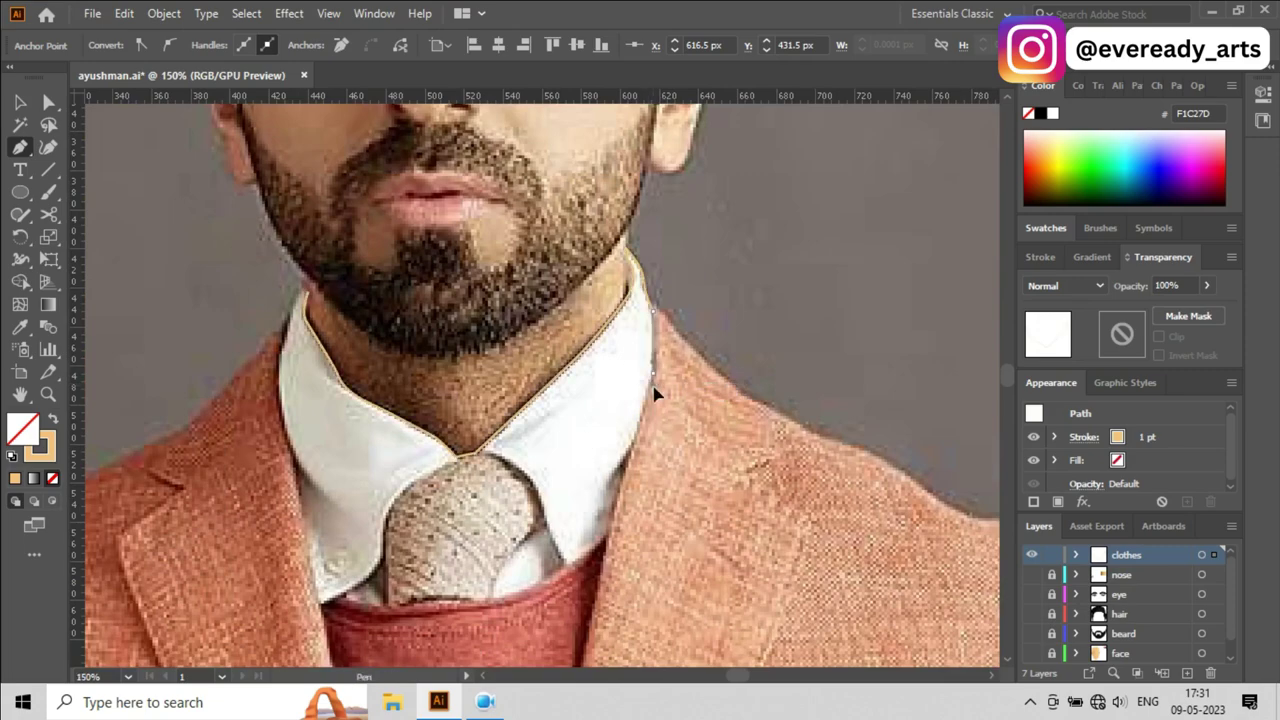
scroll(655, 393, "down", 2)
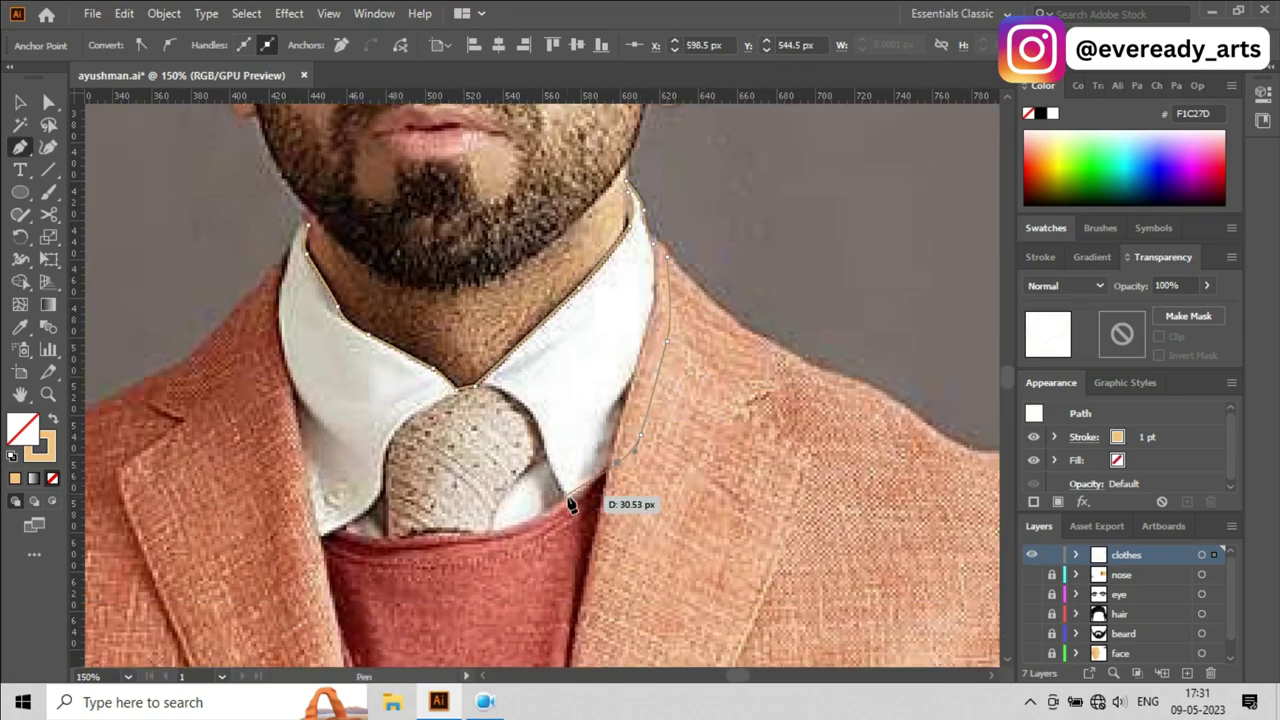
scroll(343, 277, "up", 2)
scroll(343, 214, "up", 2)
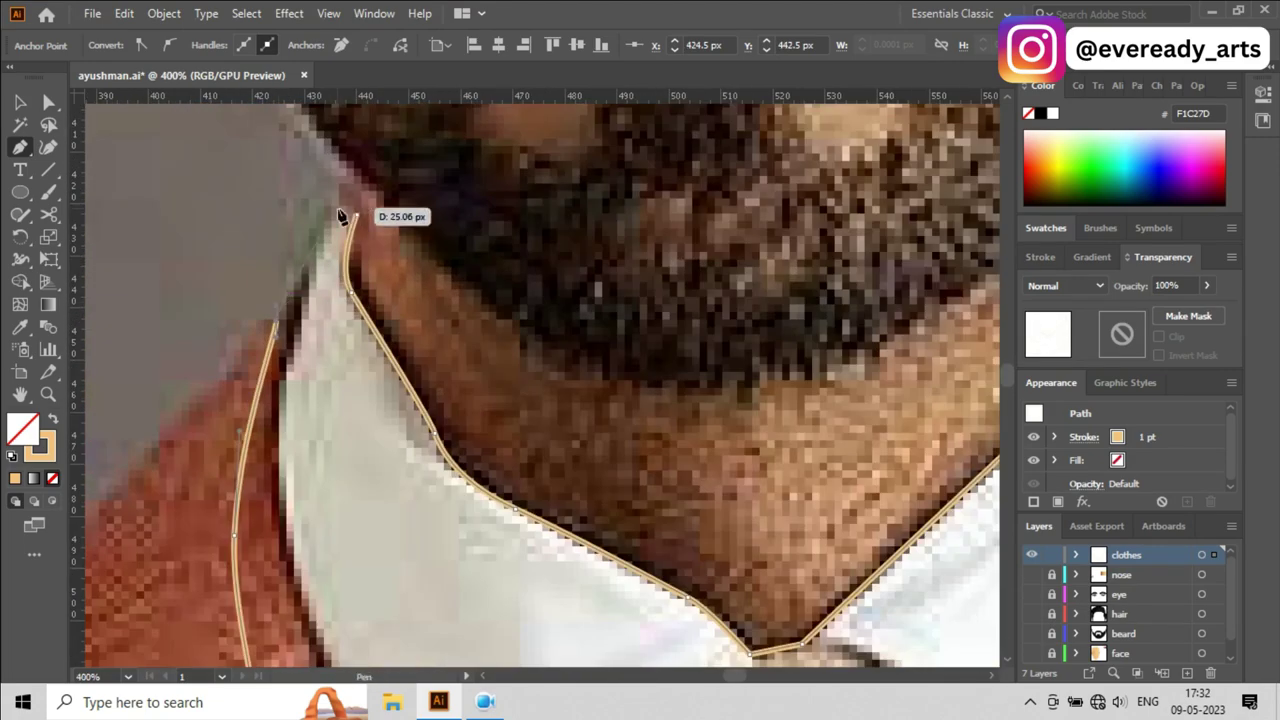
left_click(363, 243)
Step: Draw the tie outline from its left edge up to the knot and down the right edge
scroll(443, 420, "down", 2)
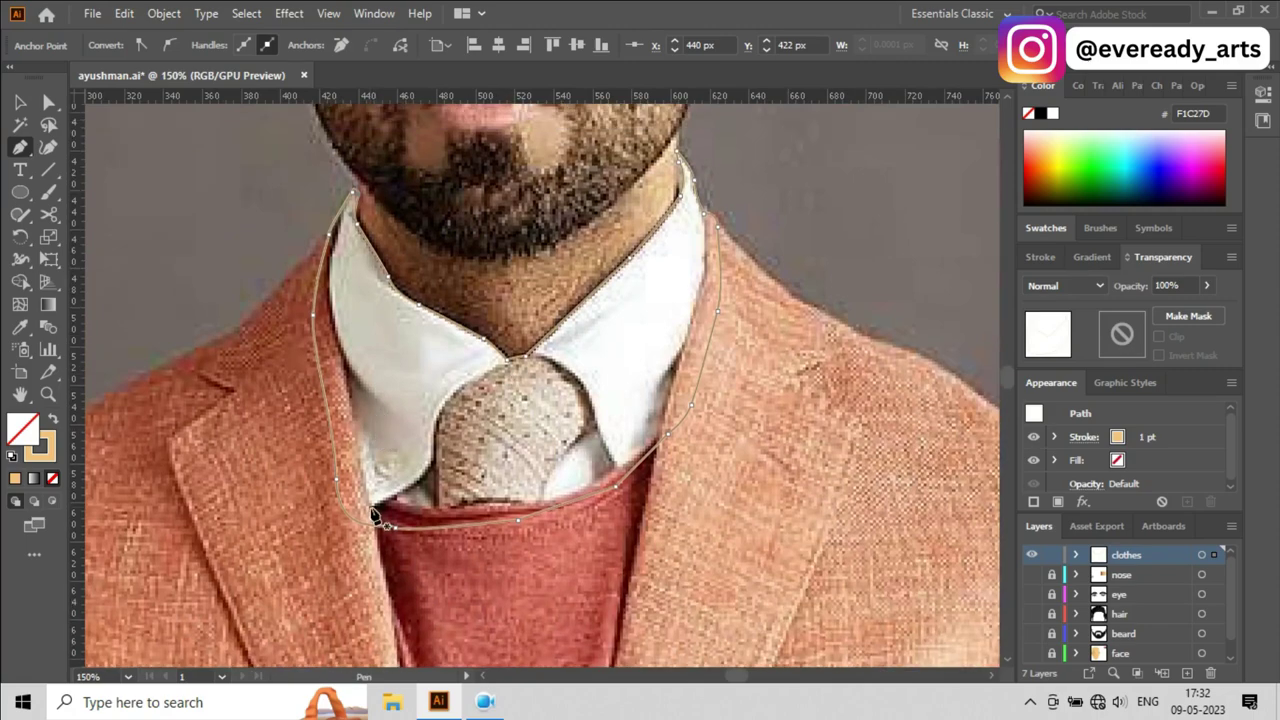
left_click(375, 515)
scroll(375, 515, "up", 2)
scroll(440, 405, "up", 3)
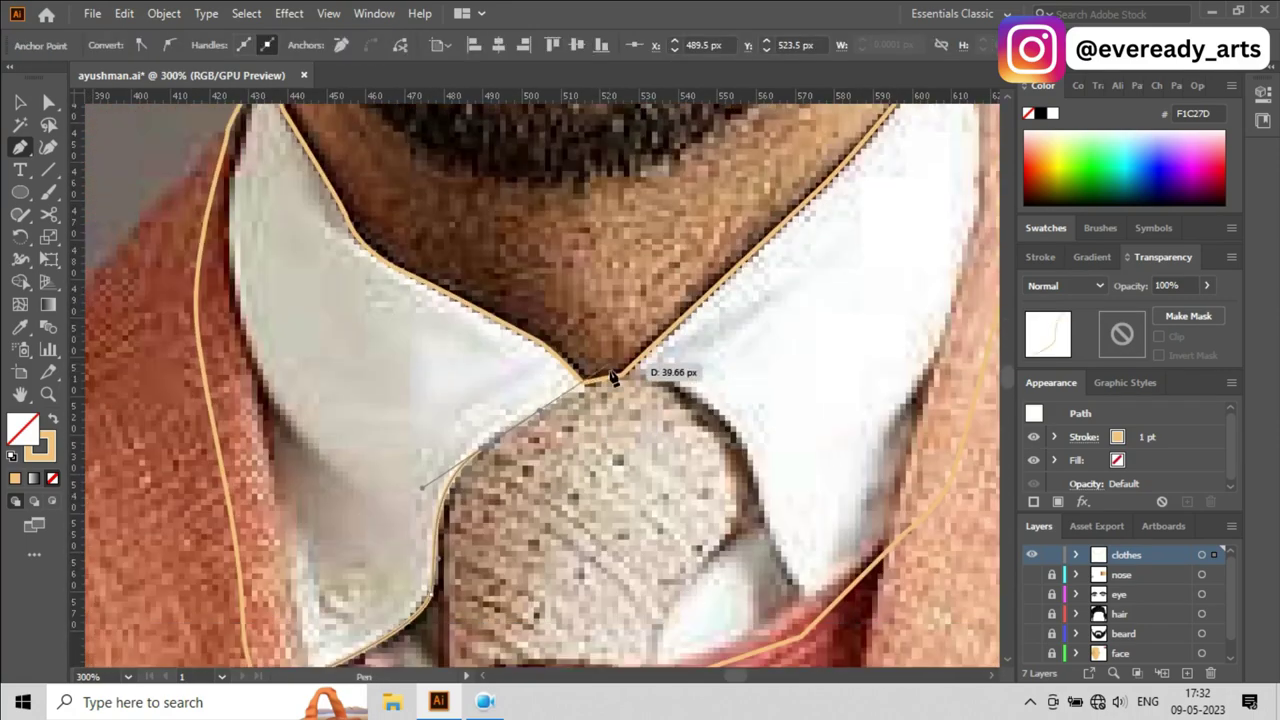
left_click(605, 372)
scroll(720, 414, "down", 2)
left_click(774, 467)
scroll(648, 405, "up", 3)
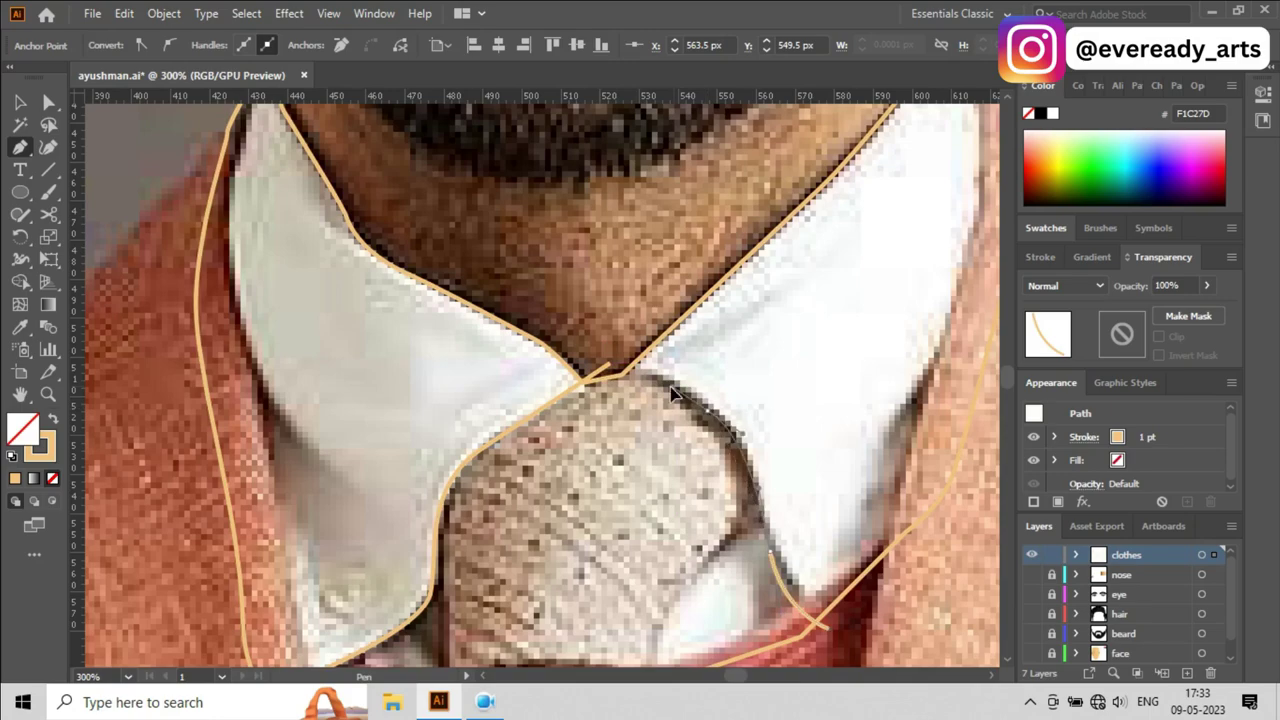
scroll(700, 560, "down", 3)
Step: Reshape the tie outline's curves at the left edge, knot and right edge with Direct Selection
key("ctrl")
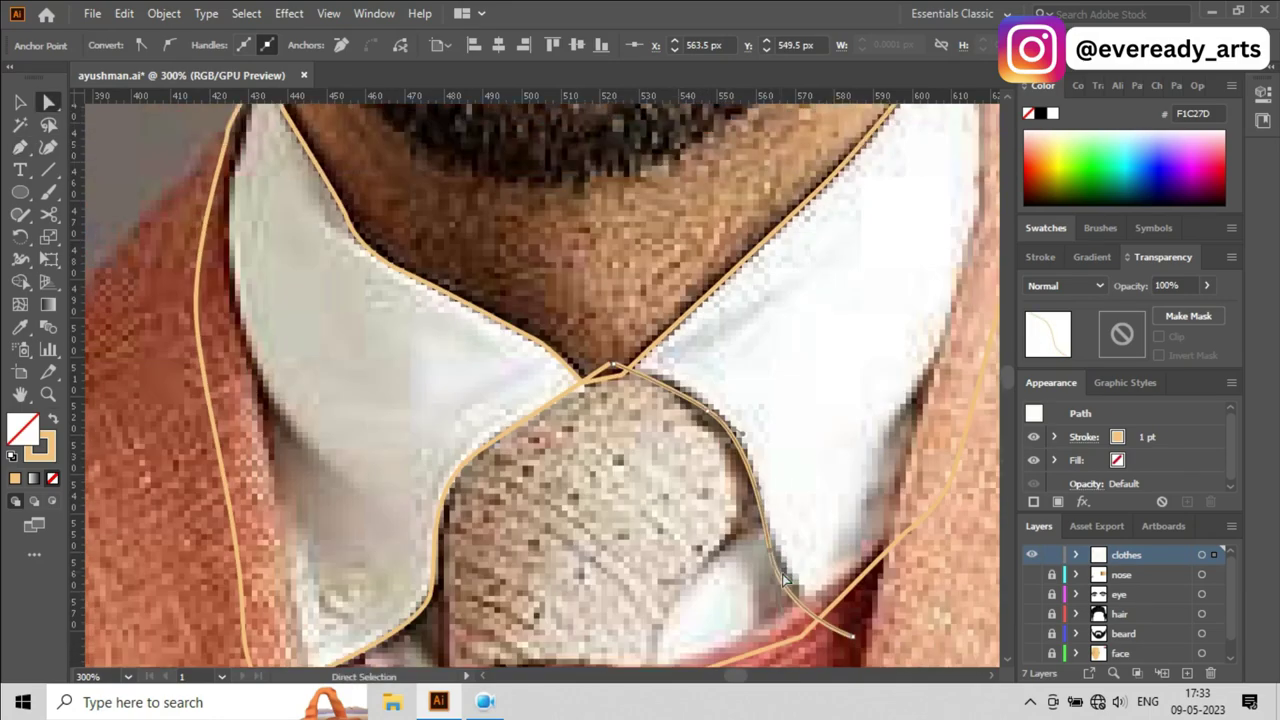
scroll(820, 594, "down", 1)
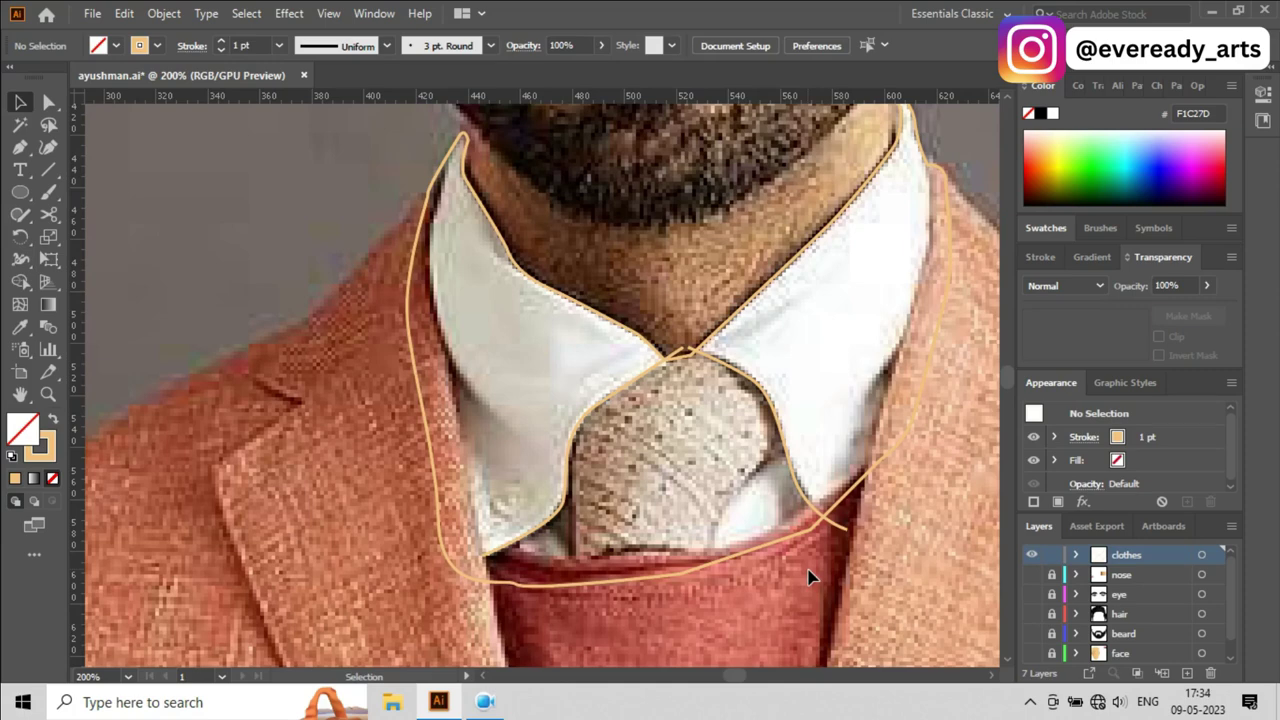
left_click(578, 578, "ctrl")
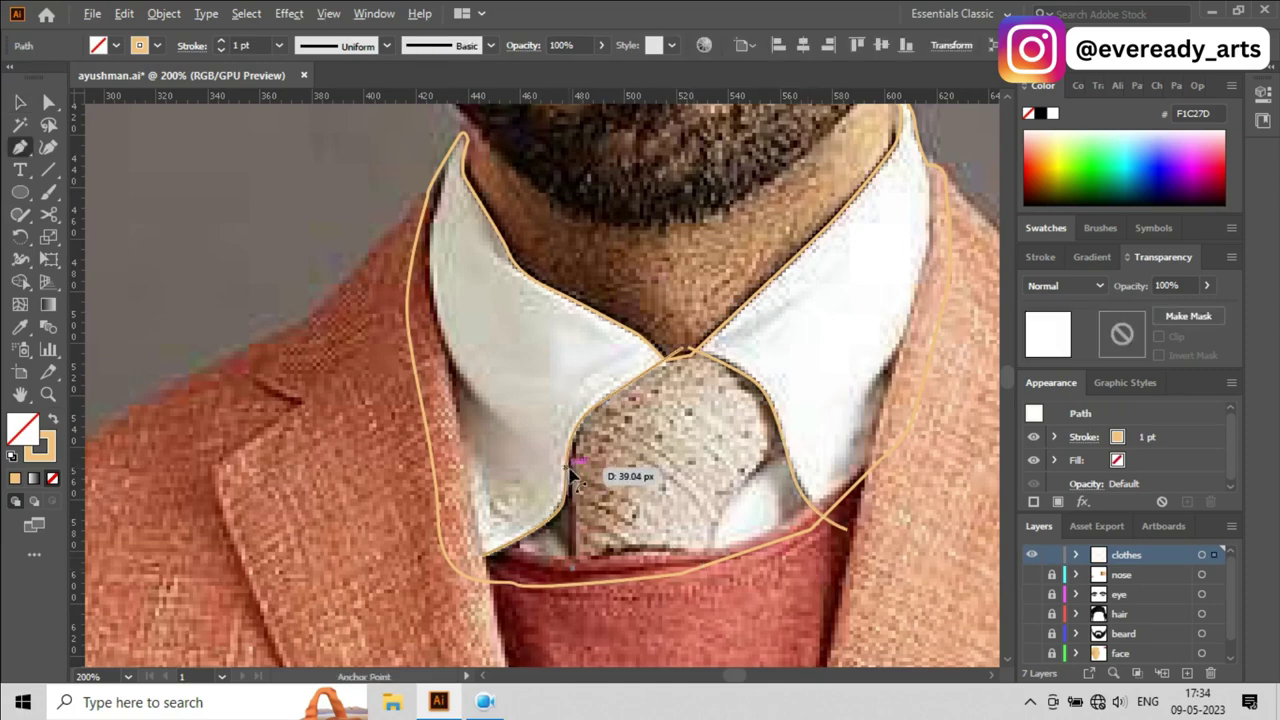
scroll(572, 470, "up", 1)
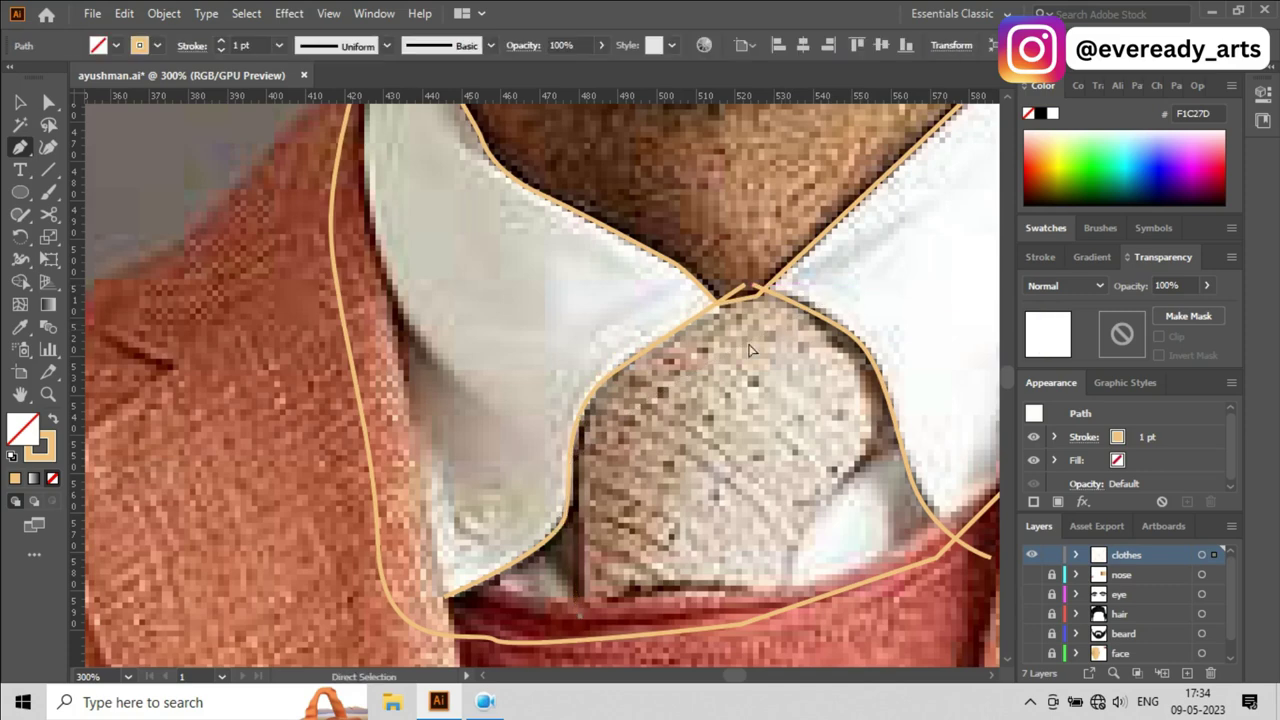
left_click_drag(795, 298, 700, 285)
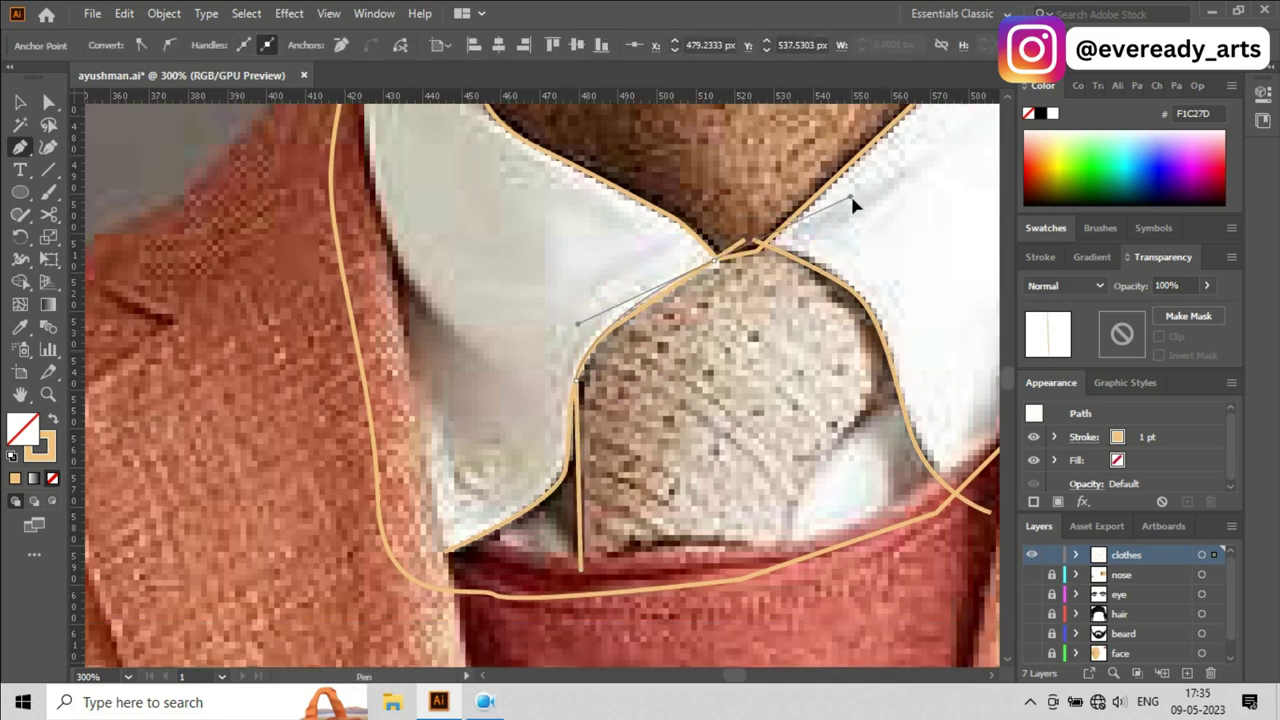
left_click_drag(853, 205, 877, 333)
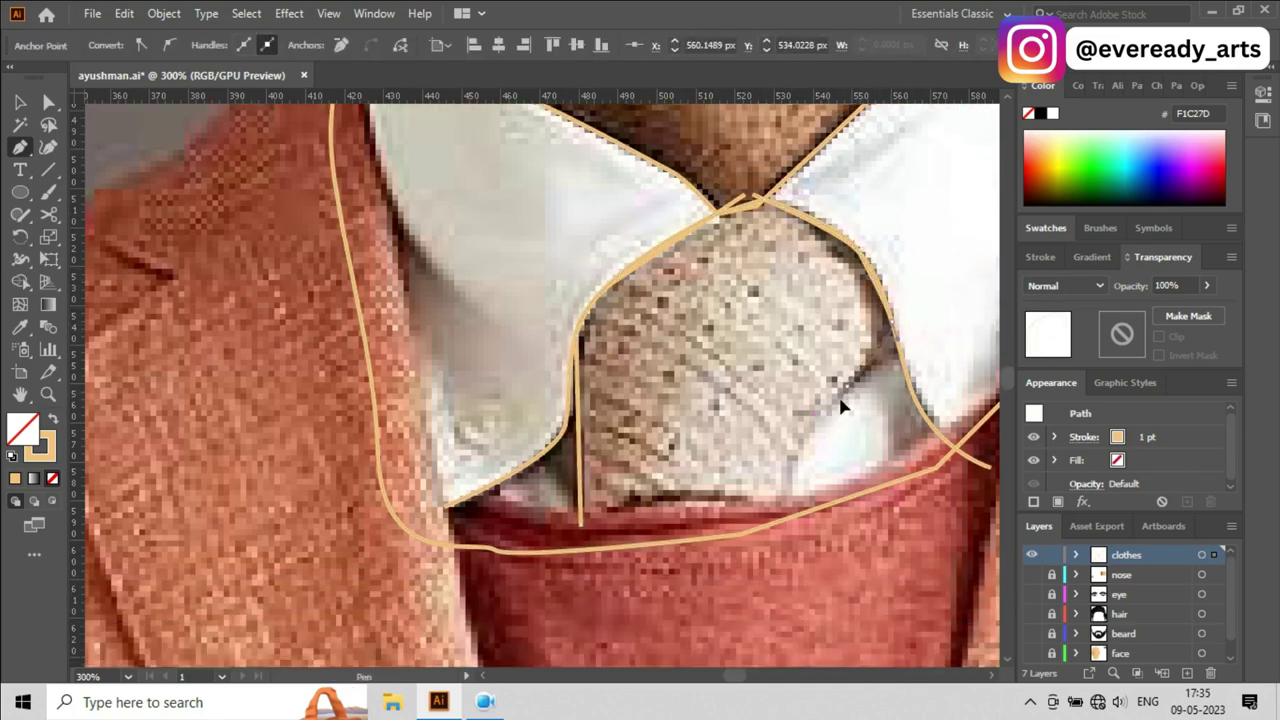
left_click_drag(840, 405, 800, 423)
scroll(800, 423, "down", 1)
scroll(872, 495, "down", 1)
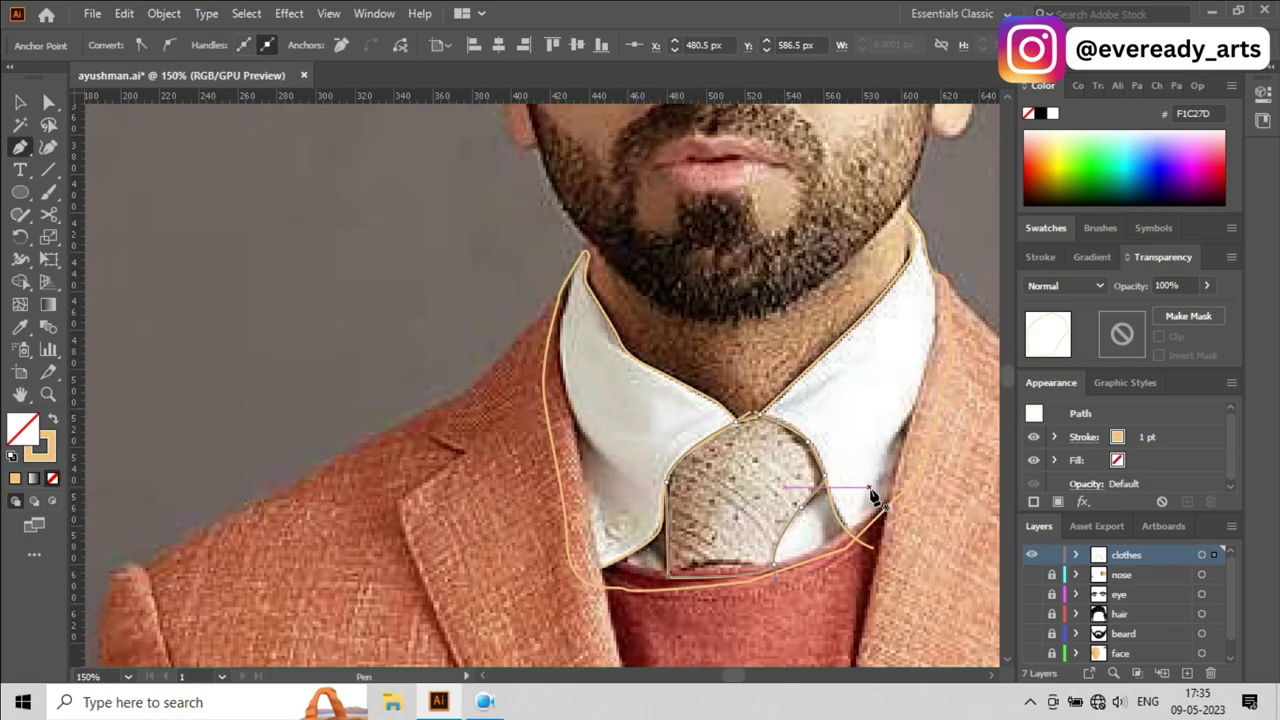
Step: Start a jacket outline at the collar-shoulder corner and trace it along the right shoulder
scroll(872, 495, "down", 2)
scroll(294, 500, "up", 1)
scroll(585, 238, "up", 3)
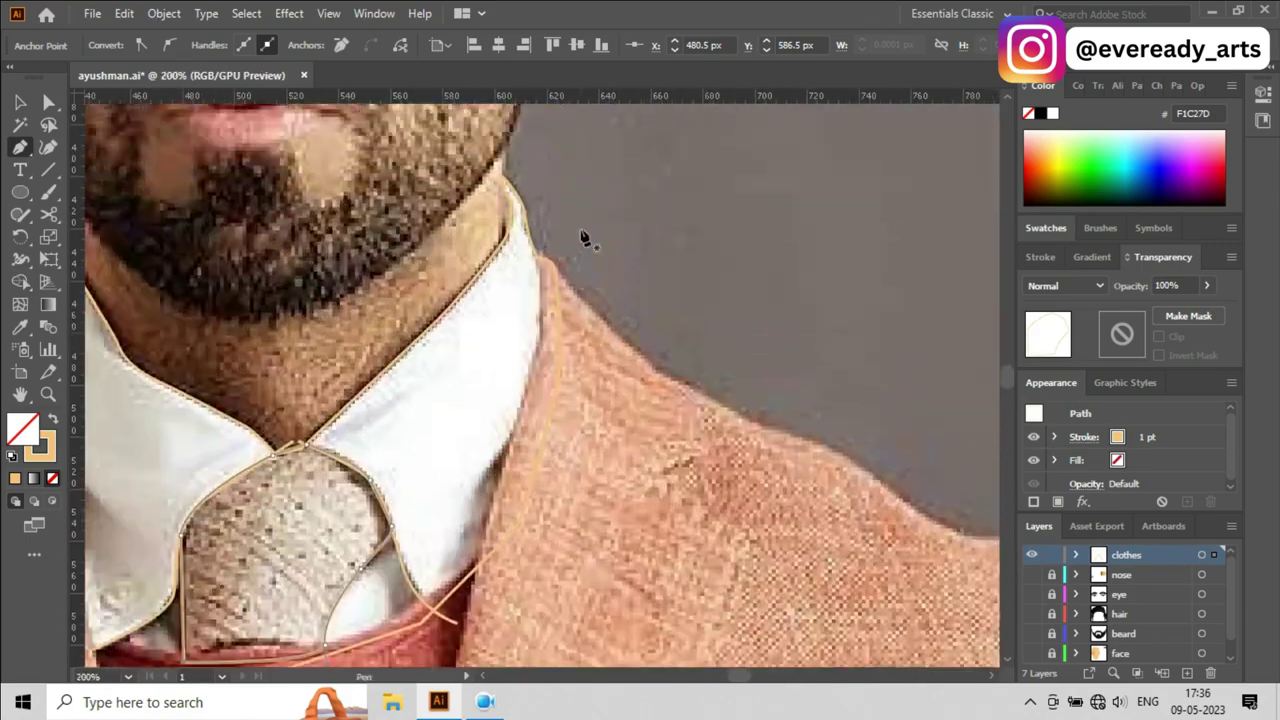
left_click(540, 255)
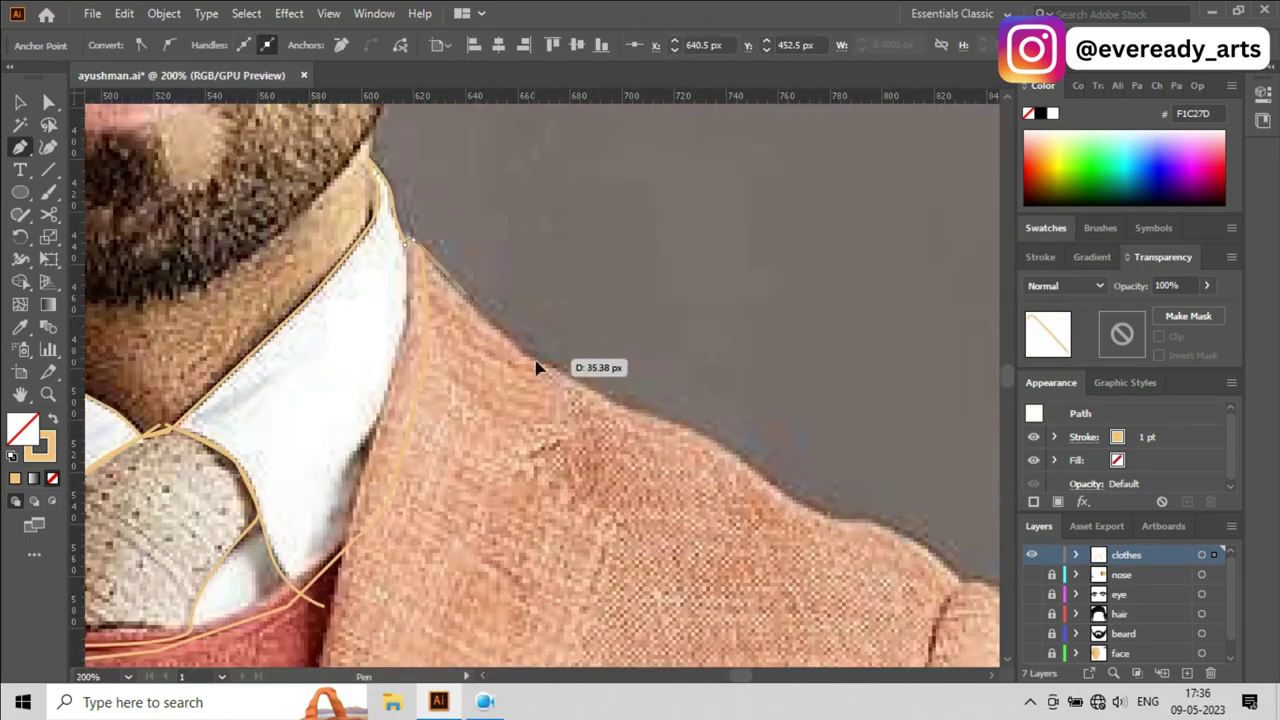
scroll(560, 370, "down", 1)
left_click(630, 366)
scroll(700, 400, "down", 1)
scroll(876, 440, "right", 3)
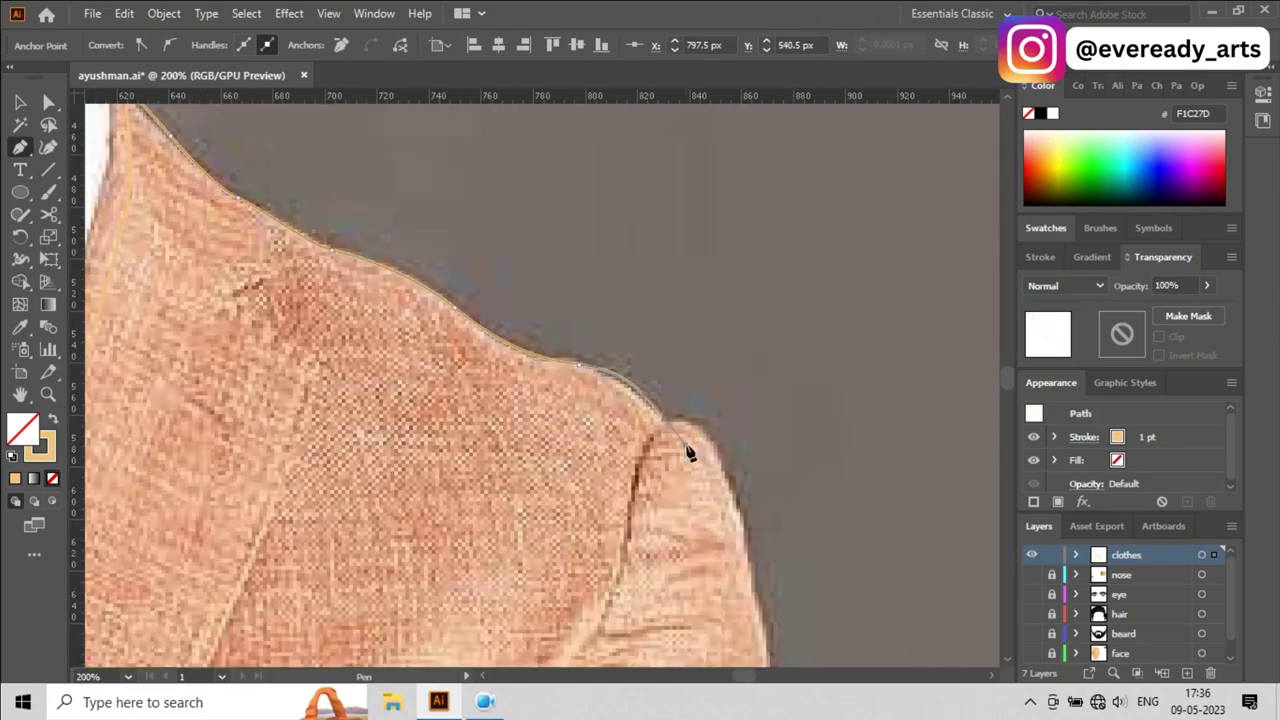
scroll(726, 391, "down", 1)
scroll(757, 423, "down", 1)
left_click(757, 423)
scroll(784, 472, "down", 1)
scroll(784, 472, "down", 2)
Step: Continue the jacket outline down the sleeve's outer edge and around the sleeve bottom
left_click(780, 421)
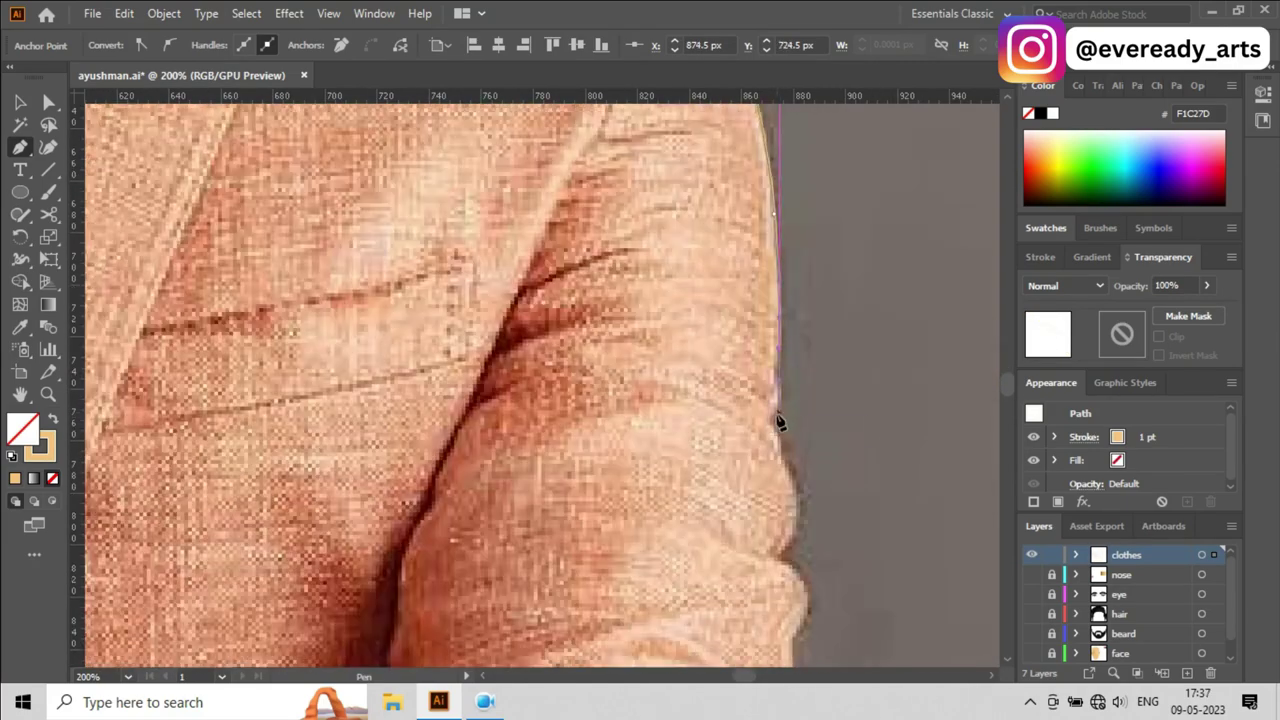
scroll(786, 464, "down", 1)
scroll(808, 449, "down", 1)
scroll(800, 445, "down", 1)
left_click(785, 440)
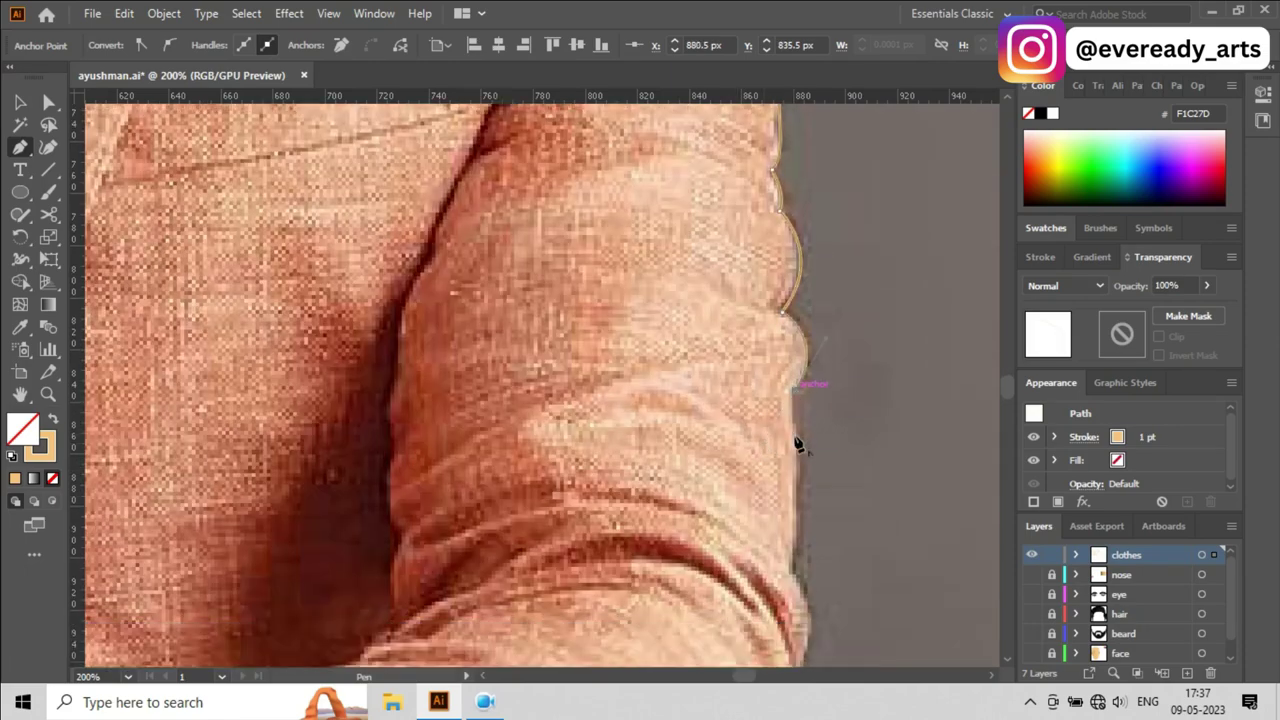
scroll(797, 443, "down", 2)
scroll(797, 355, "down", 1)
scroll(800, 449, "down", 2)
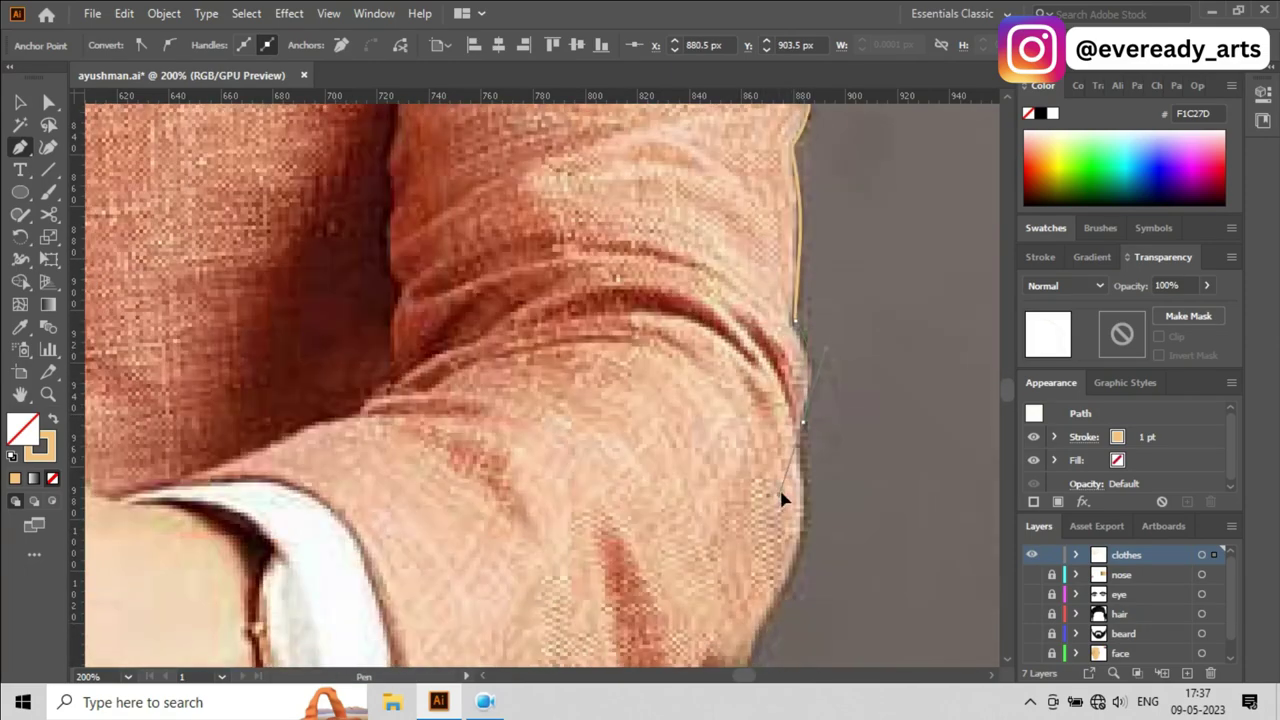
scroll(780, 494, "down", 1)
left_click(808, 431)
scroll(808, 431, "down", 1)
left_click(776, 457)
scroll(760, 491, "down", 1)
left_click(686, 466)
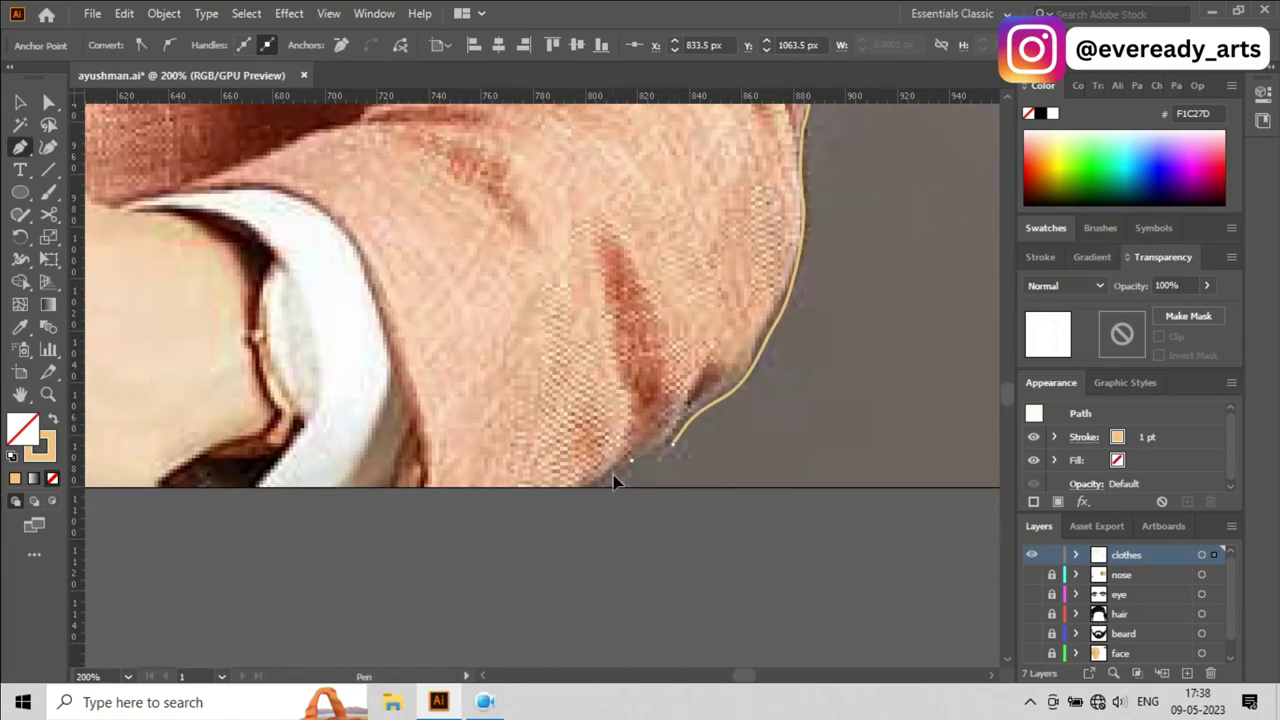
left_click(614, 480)
scroll(614, 480, "down", 1)
scroll(622, 450, "up", 1)
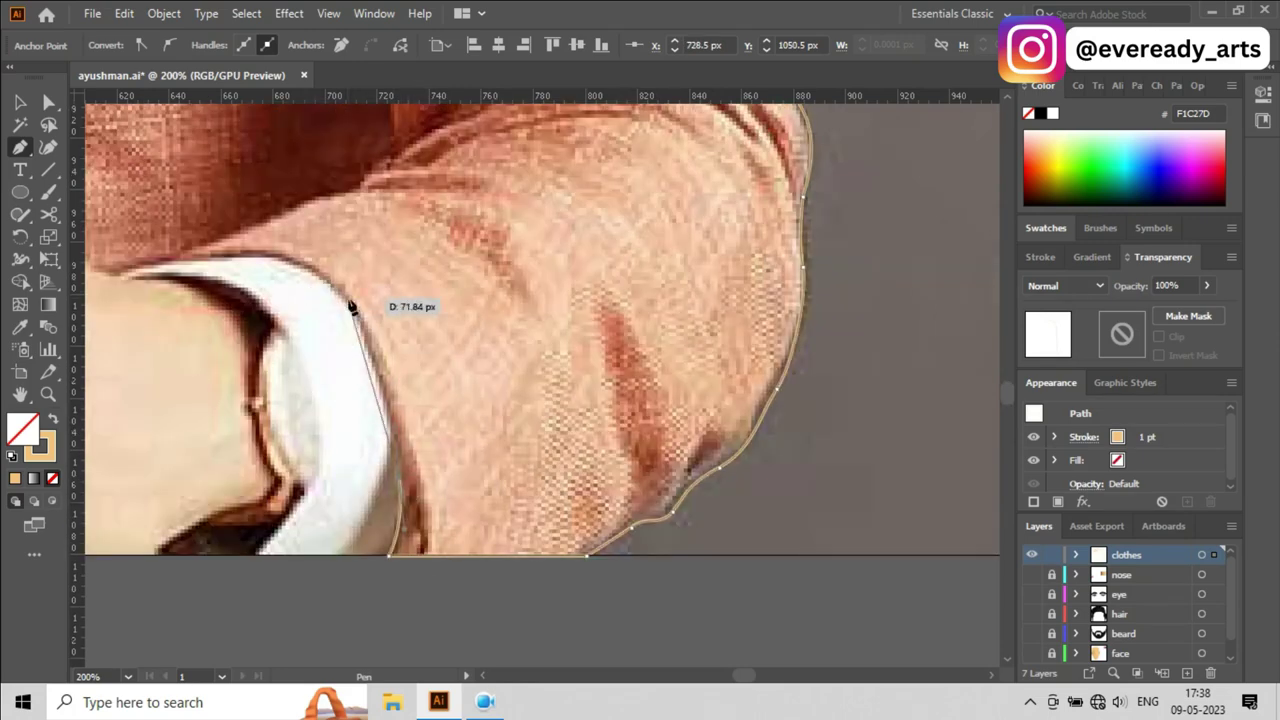
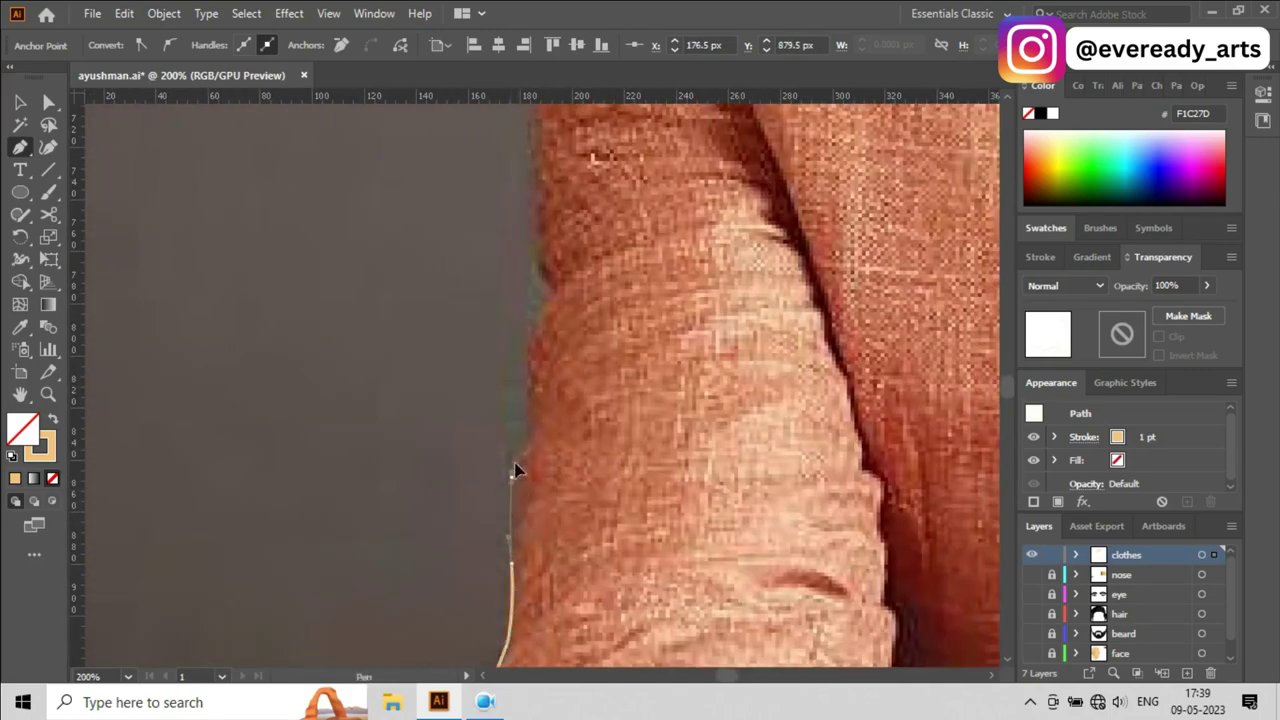
Step: Trace the upper sleeve and shoulder edge up to the collar with Pen anchors
left_click(510, 575)
scroll(512, 480, "up", 3)
left_click(503, 549)
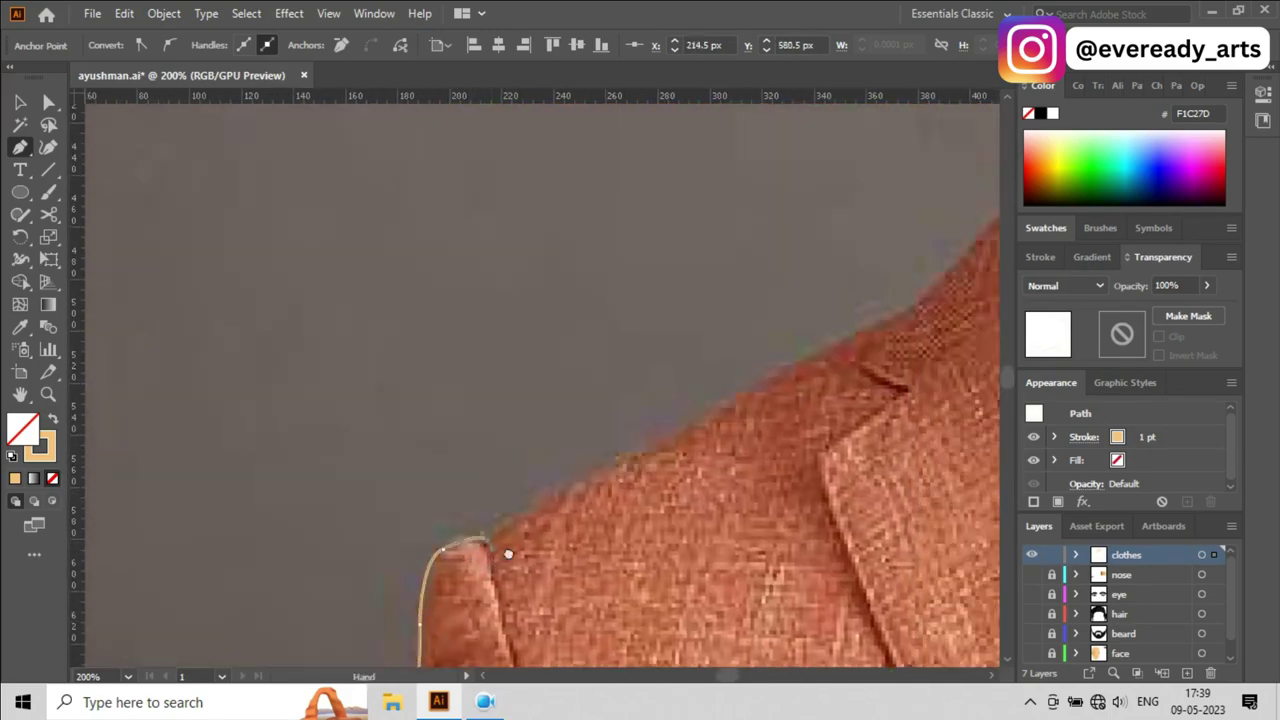
left_click(560, 534)
Step: Add a curved anchor along the lapel edge
scroll(600, 520, "up", 1)
left_click(533, 550)
left_click(637, 508)
left_click(747, 388)
left_click(803, 331)
scroll(640, 450, "down", 3)
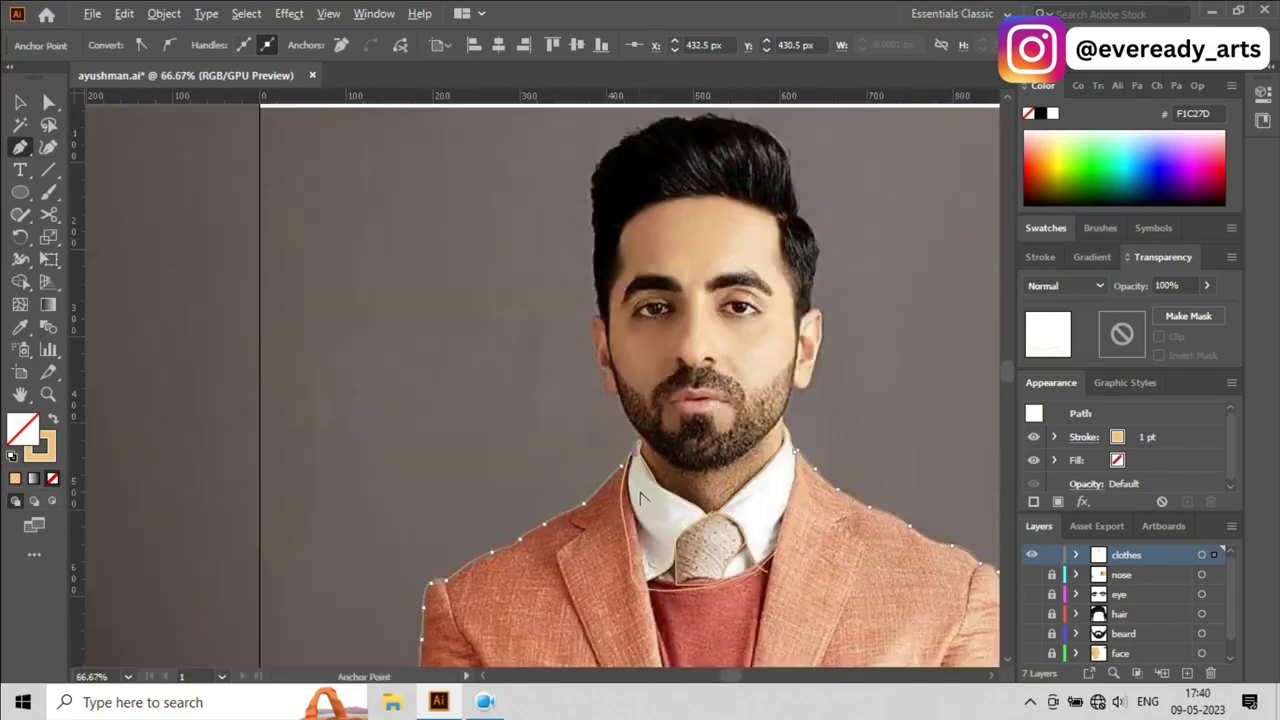
scroll(640, 450, "down", 3)
scroll(622, 424, "up", 4)
scroll(621, 424, "up", 4)
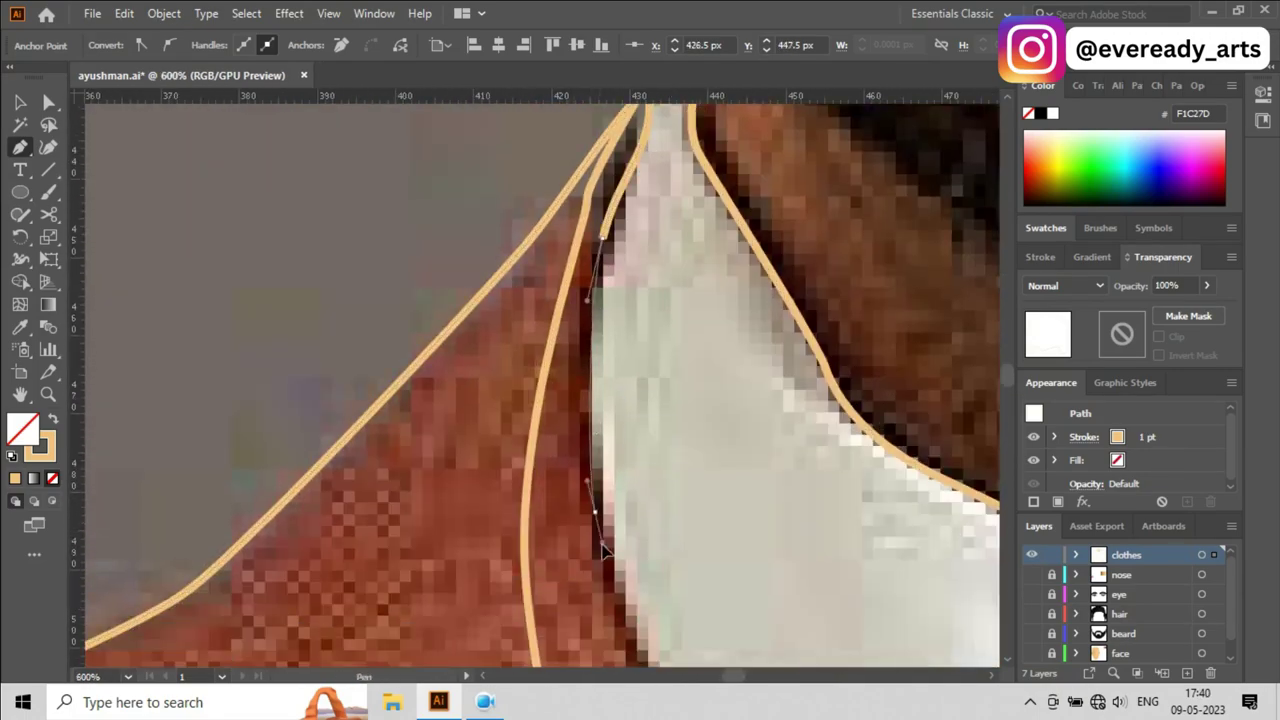
scroll(621, 424, "down", 2)
left_click_drag(697, 513, 688, 553)
scroll(688, 553, "down", 5)
scroll(729, 491, "down", 3)
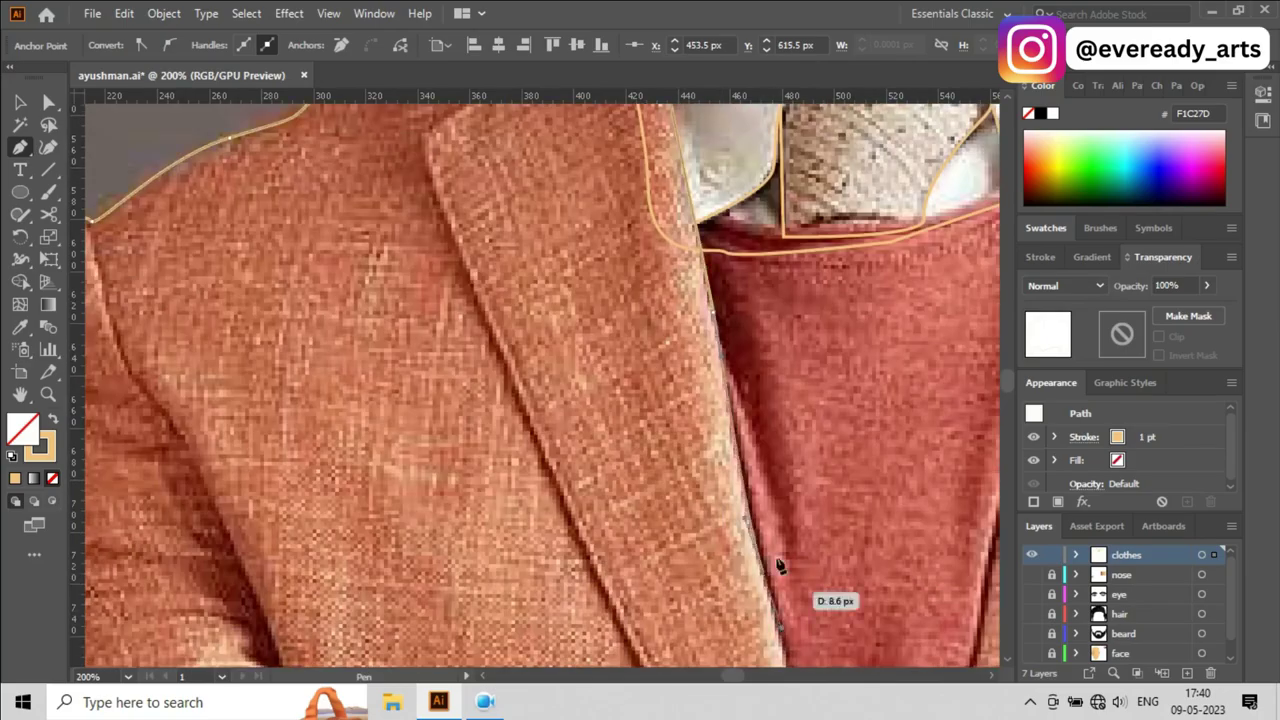
scroll(777, 563, "down", 2)
scroll(560, 534, "down", 3)
scroll(586, 371, "up", 3)
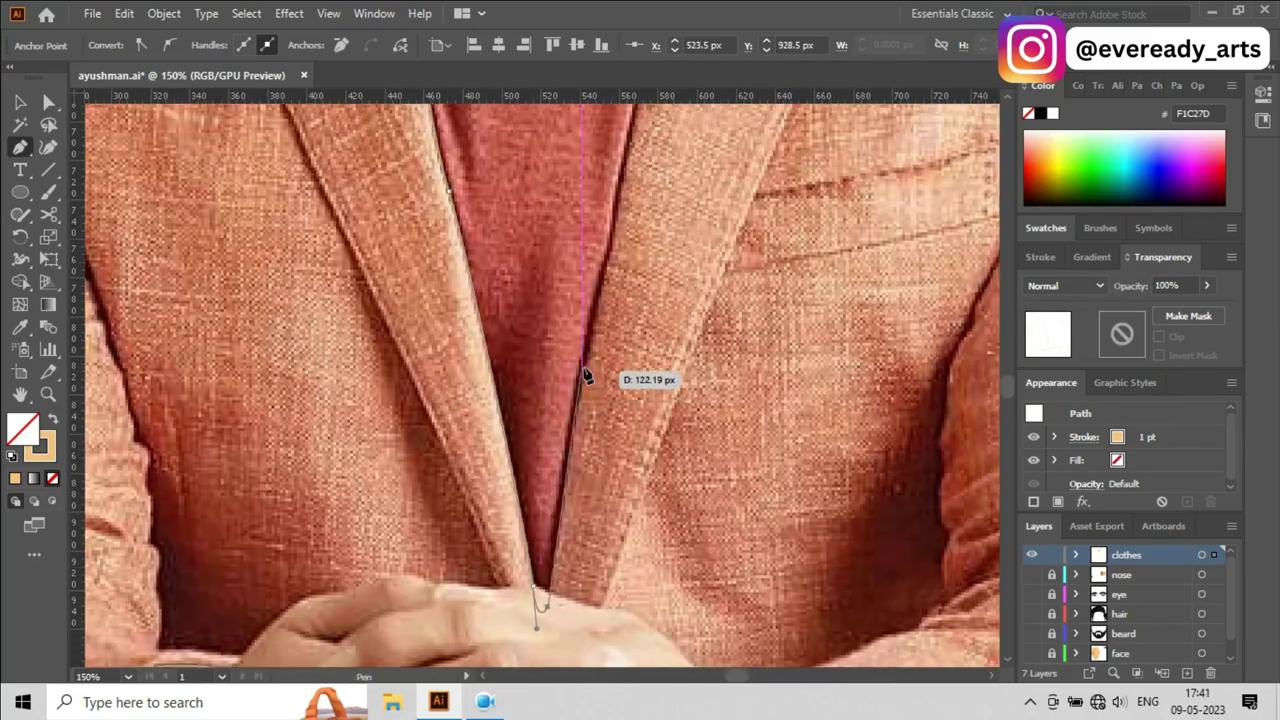
scroll(623, 380, "up", 3)
scroll(600, 529, "up", 3)
scroll(571, 512, "up", 2)
scroll(609, 457, "down", 2)
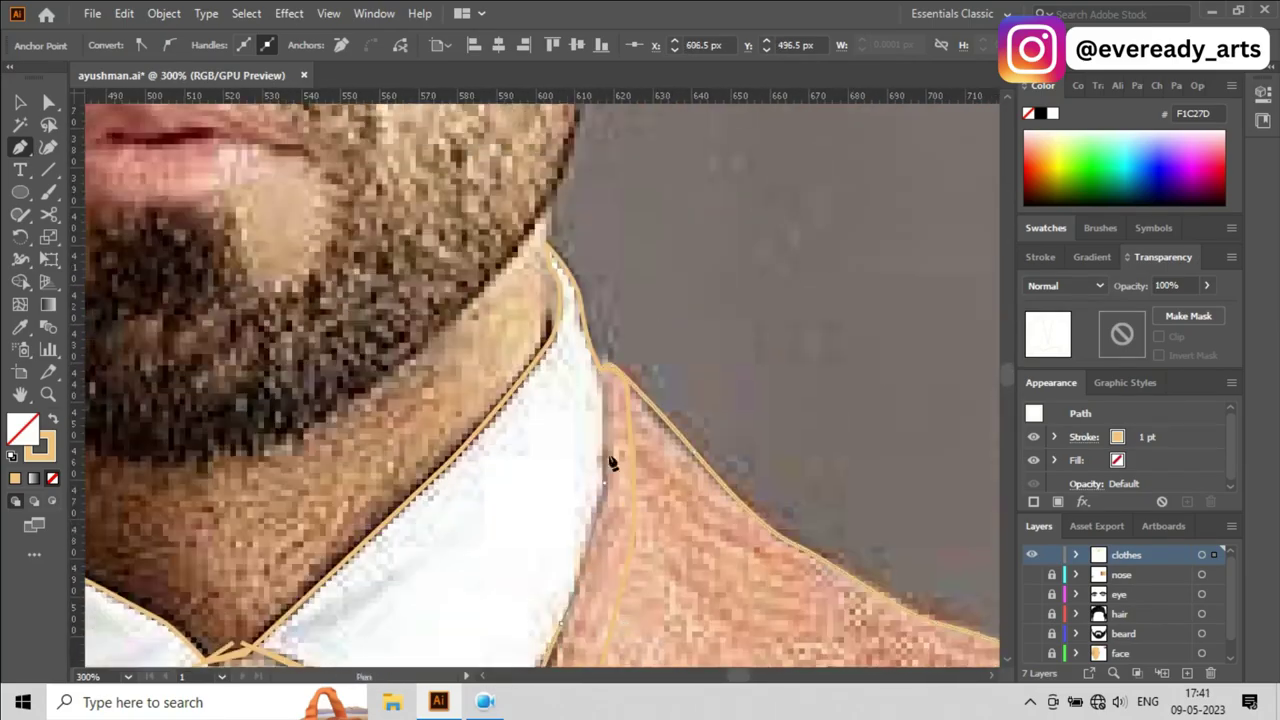
scroll(543, 157, "down", 3)
scroll(515, 507, "up", 8)
scroll(515, 507, "down", 5)
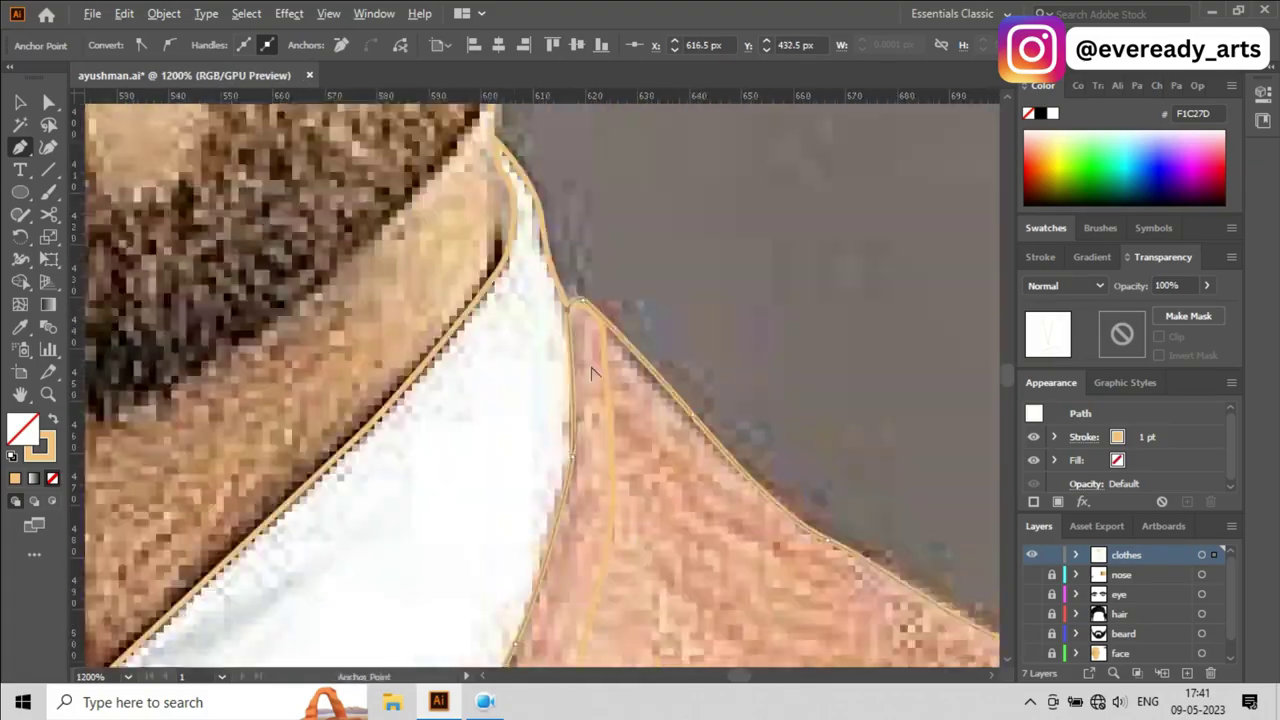
scroll(850, 370, "down", 4)
scroll(858, 380, "down", 1)
scroll(700, 500, "up", 2)
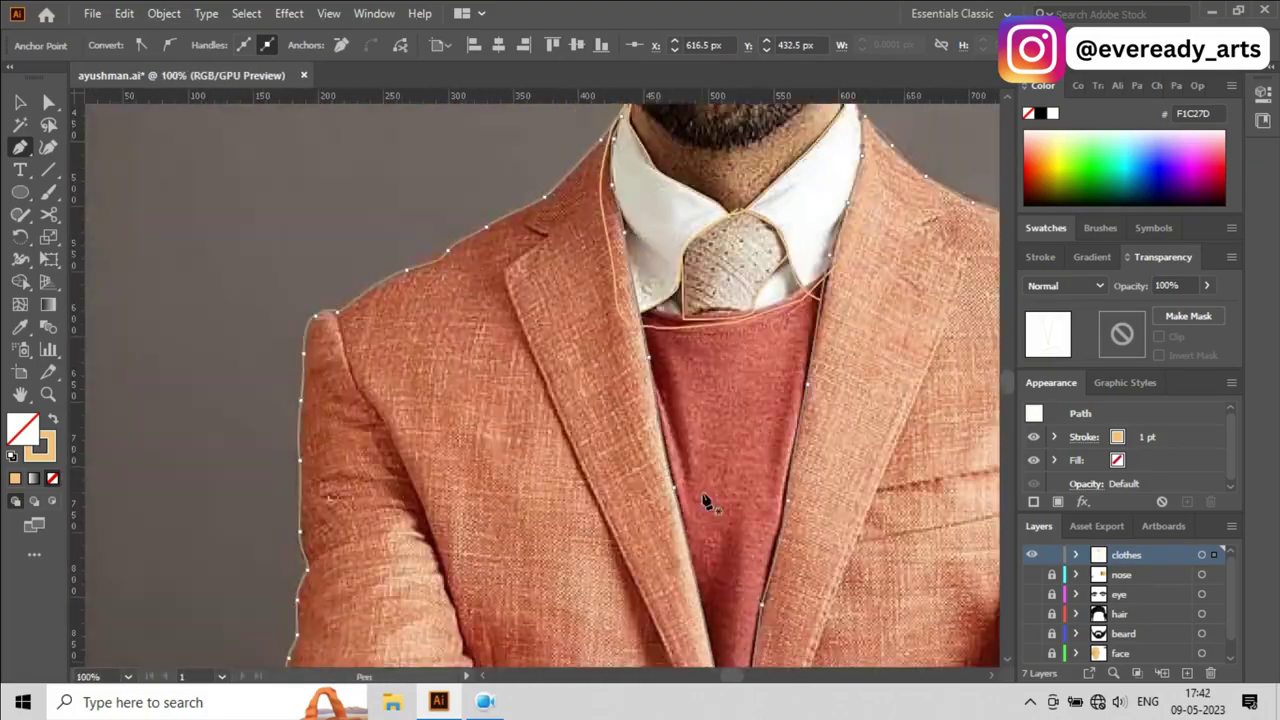
scroll(600, 470, "up", 2)
scroll(585, 475, "up", 2)
scroll(585, 475, "up", 1)
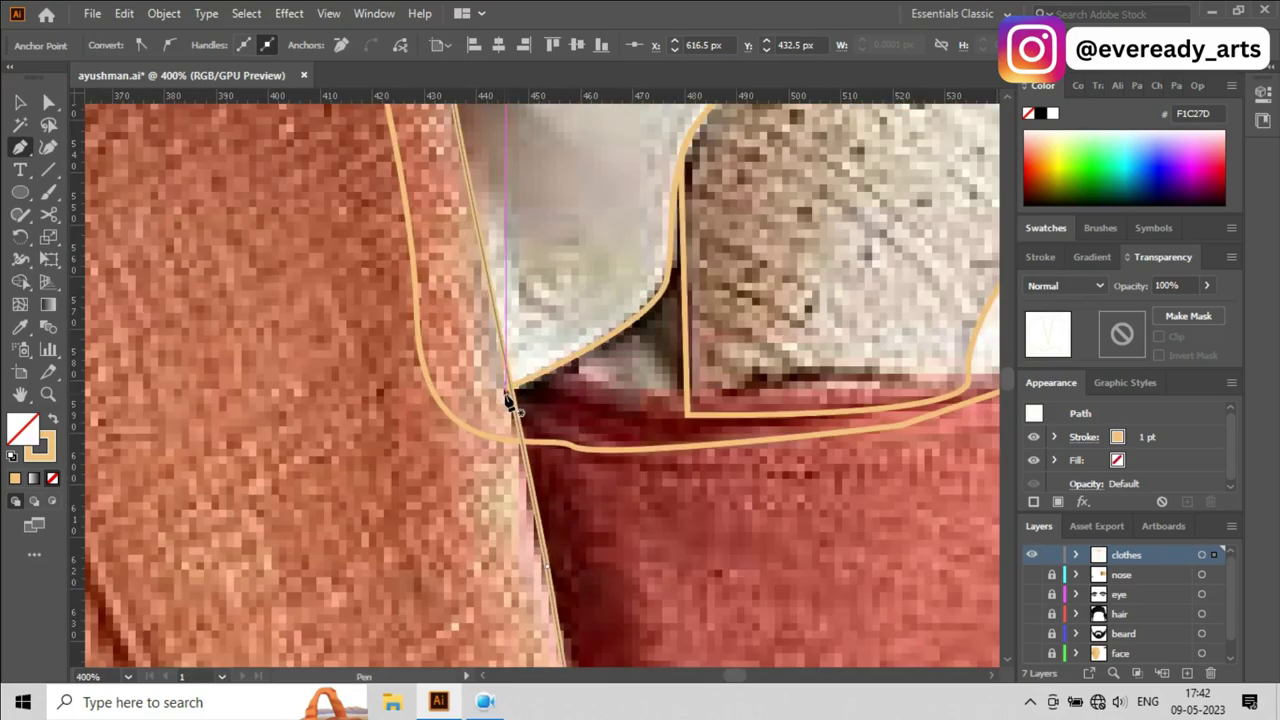
scroll(880, 380, "down", 3)
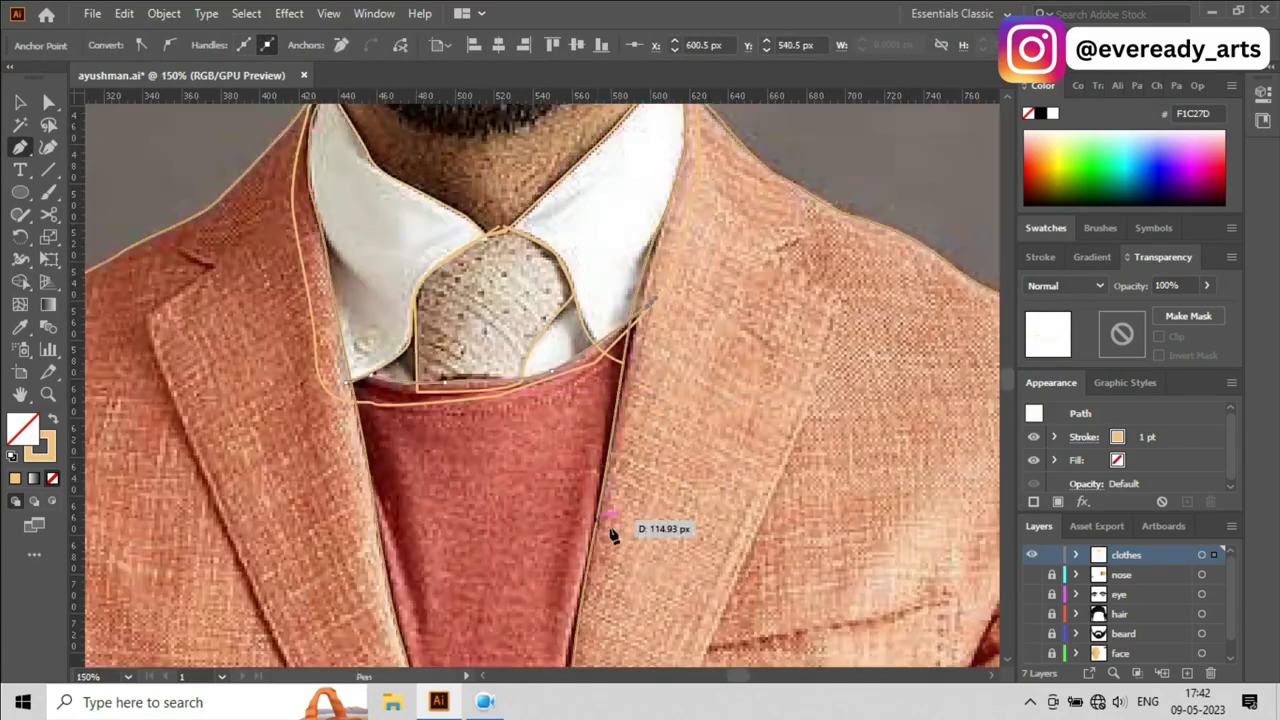
Step: Bring the lapel and shirt into view and close the outline at its starting anchor
left_click_drag(608, 517, 608, 408)
scroll(530, 332, "up", 1)
scroll(530, 332, "down", 1)
scroll(454, 366, "down", 1)
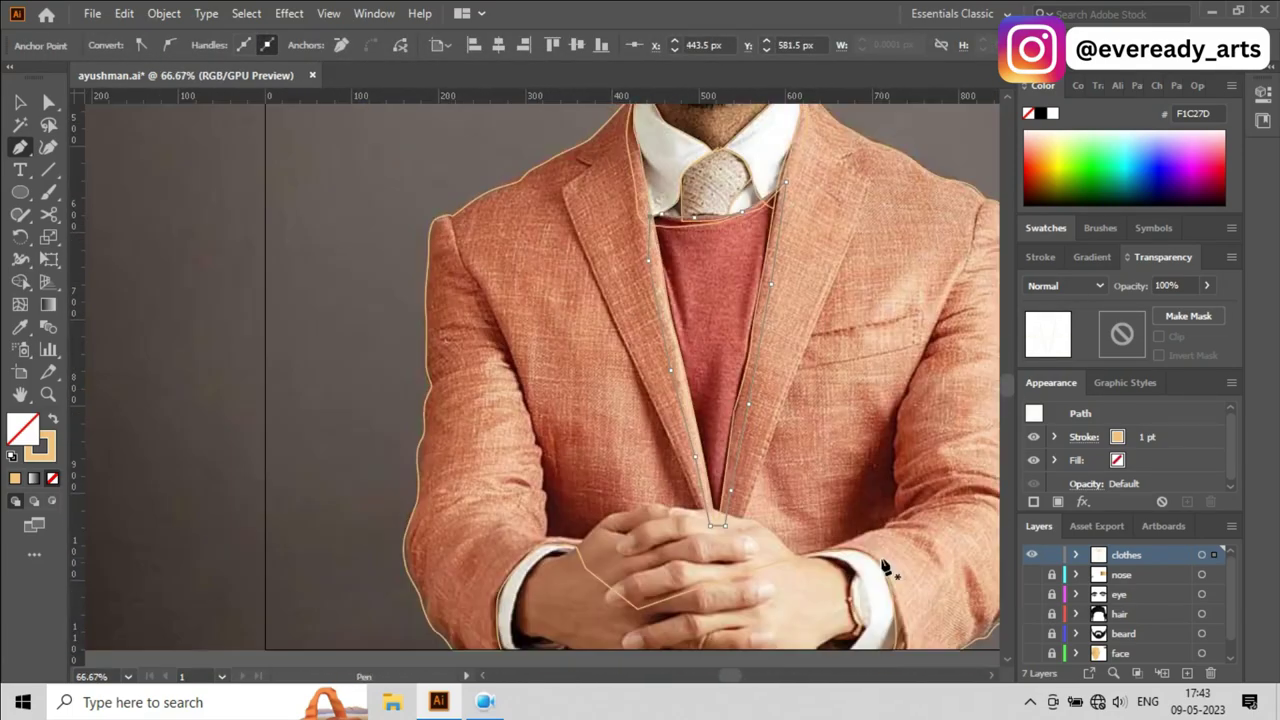
scroll(871, 566, "up", 1)
scroll(846, 557, "up", 3)
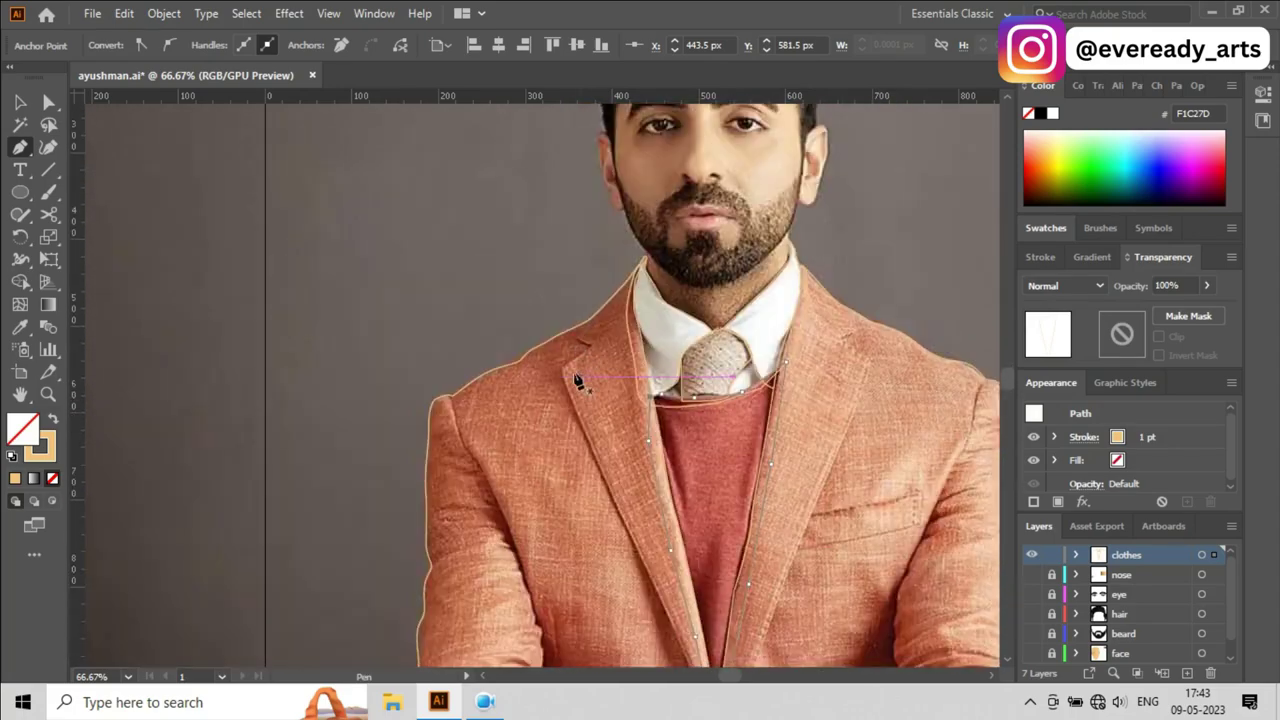
scroll(575, 330, "up", 1)
scroll(600, 320, "down", 3)
scroll(697, 414, "down", 2)
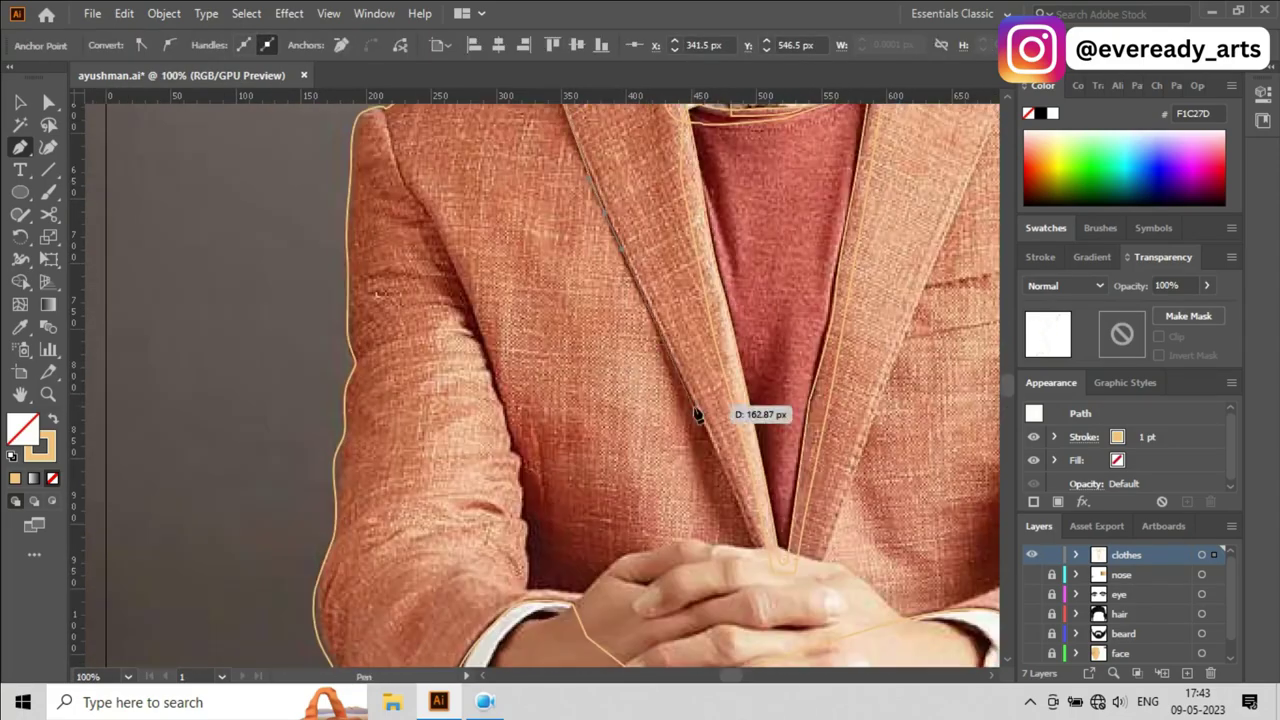
scroll(762, 452, "down", 2)
scroll(762, 452, "up", 1)
scroll(766, 463, "up", 1)
scroll(786, 443, "up", 1)
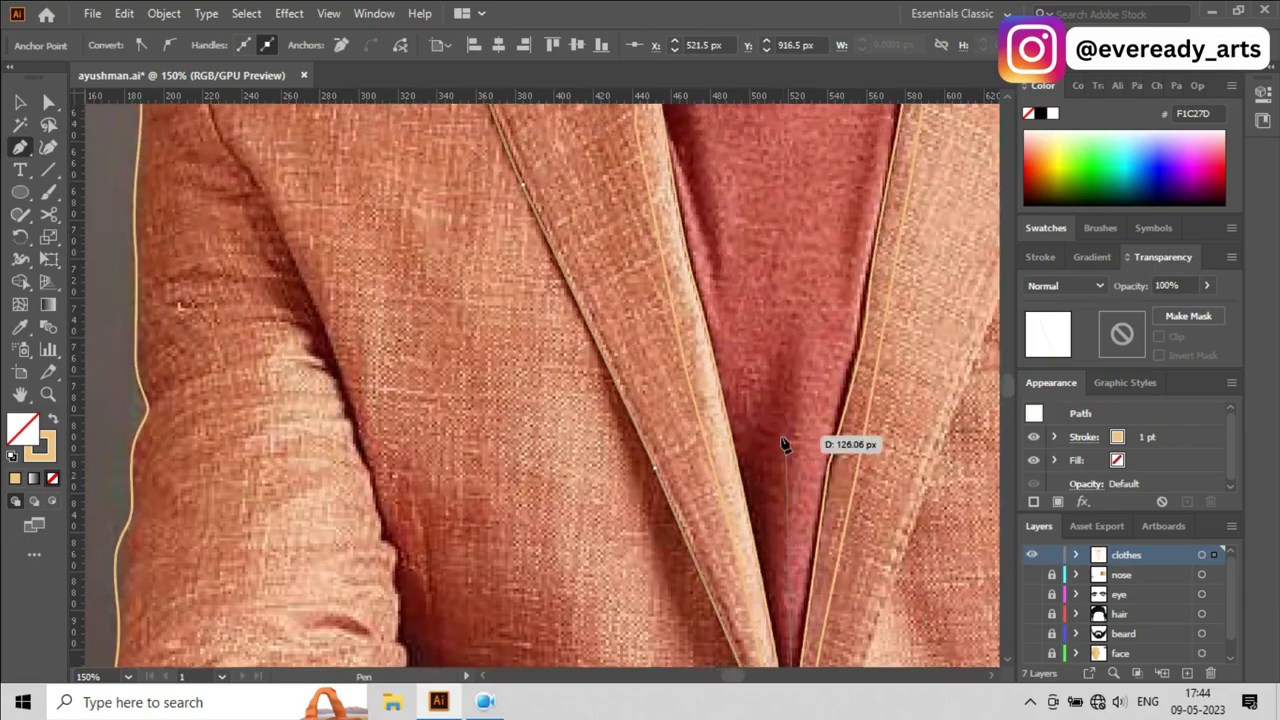
scroll(757, 500, "down", 3)
scroll(782, 300, "up", 3)
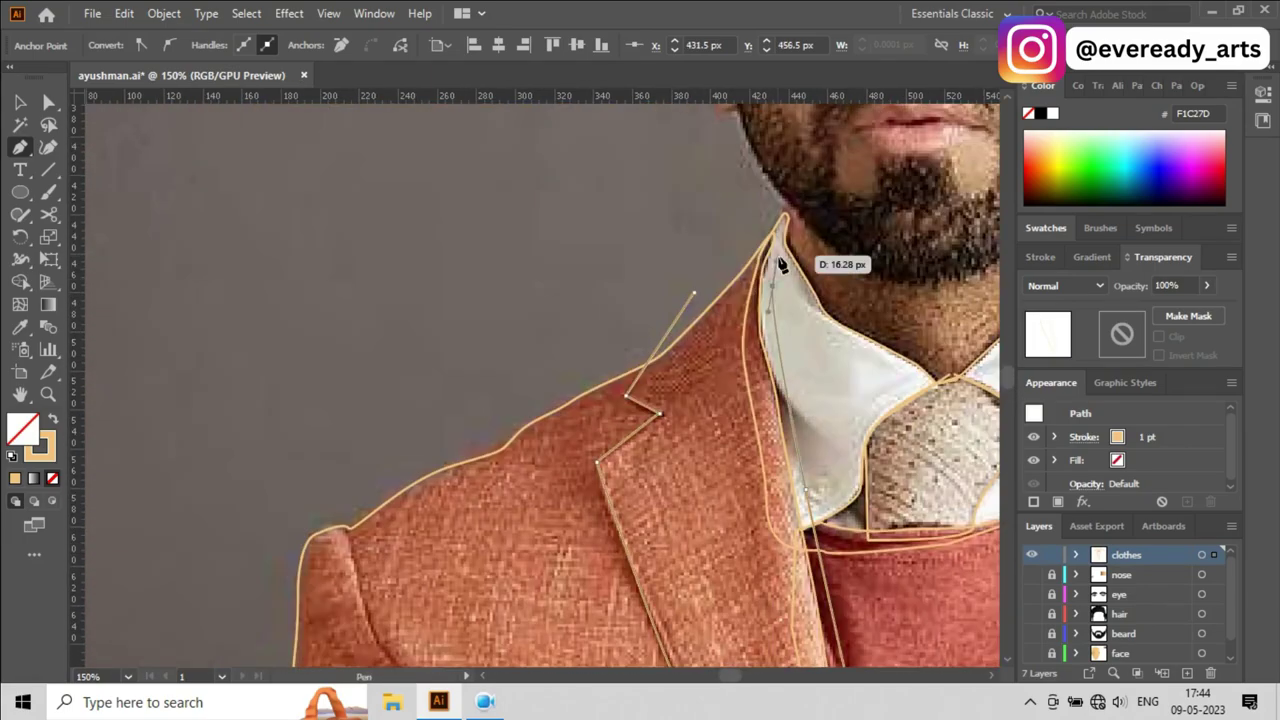
left_click(697, 295)
scroll(650, 380, "down", 3)
Step: Start a new Pen outline with two anchors at the right shoulder
key("v")
scroll(494, 206, "down", 2)
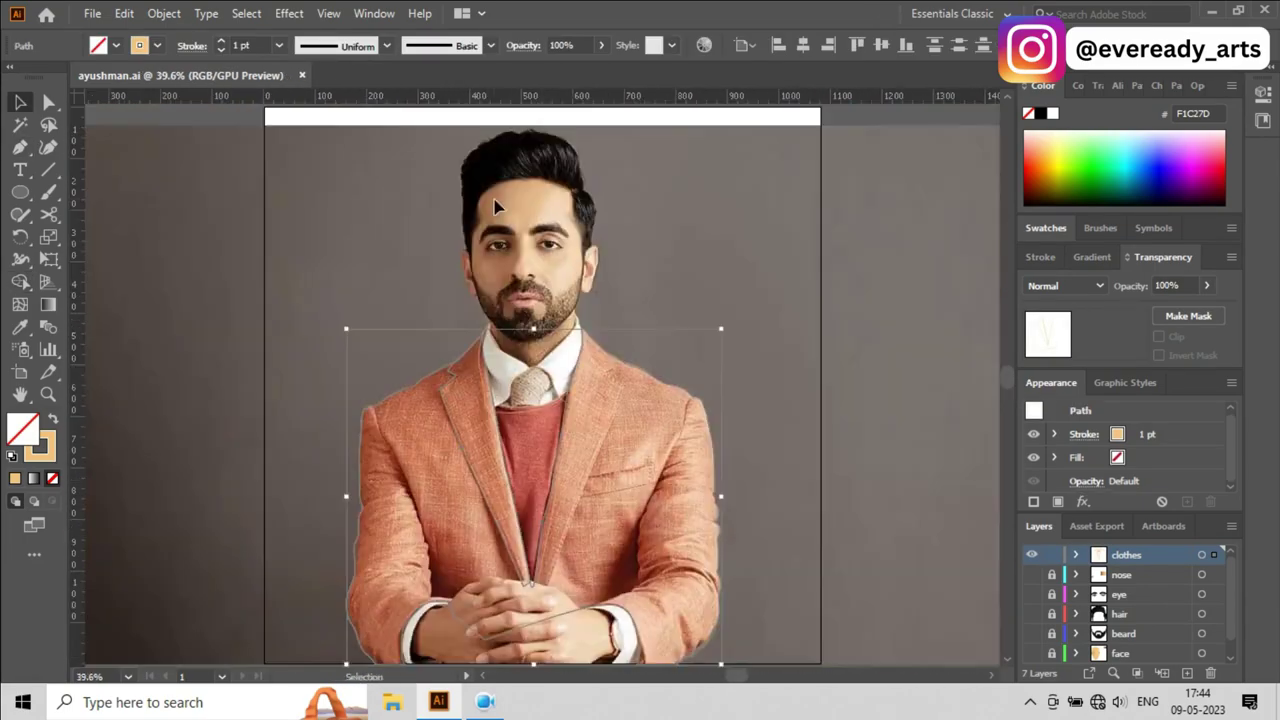
scroll(366, 406, "up", 3)
scroll(620, 280, "up", 2)
key("p")
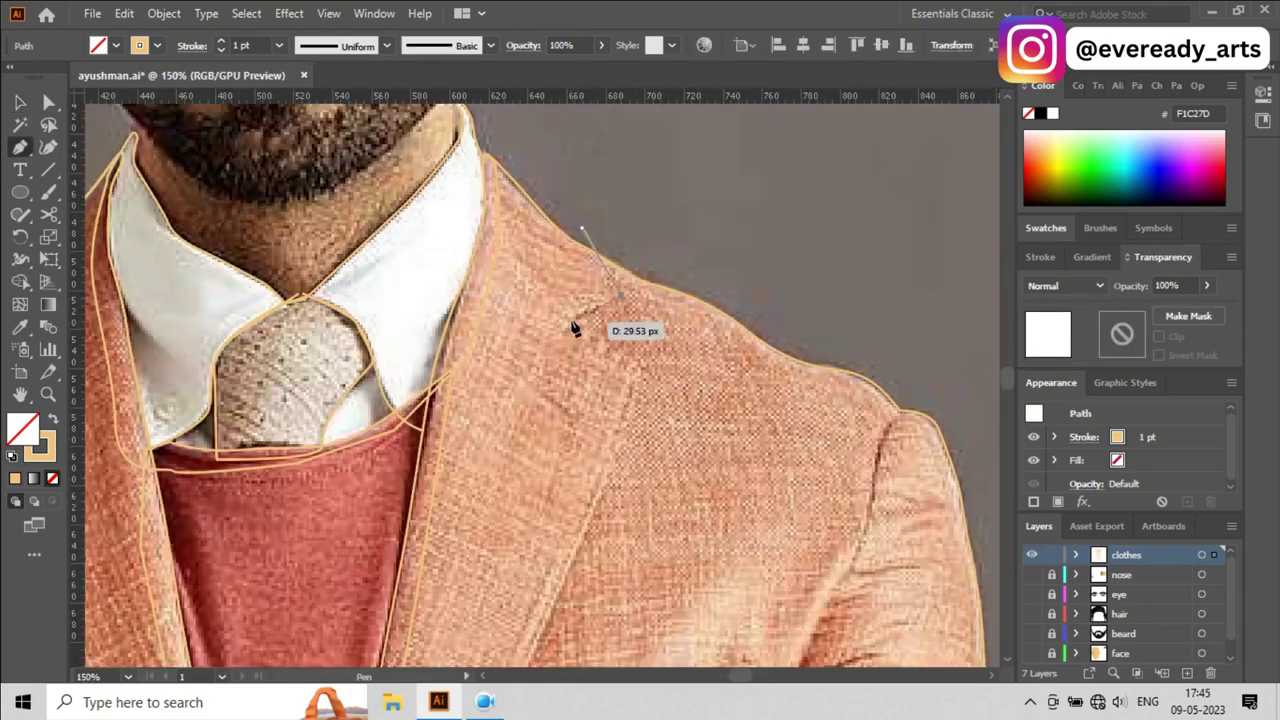
scroll(573, 400, "down", 3)
scroll(520, 490, "down", 3)
scroll(465, 490, "down", 3)
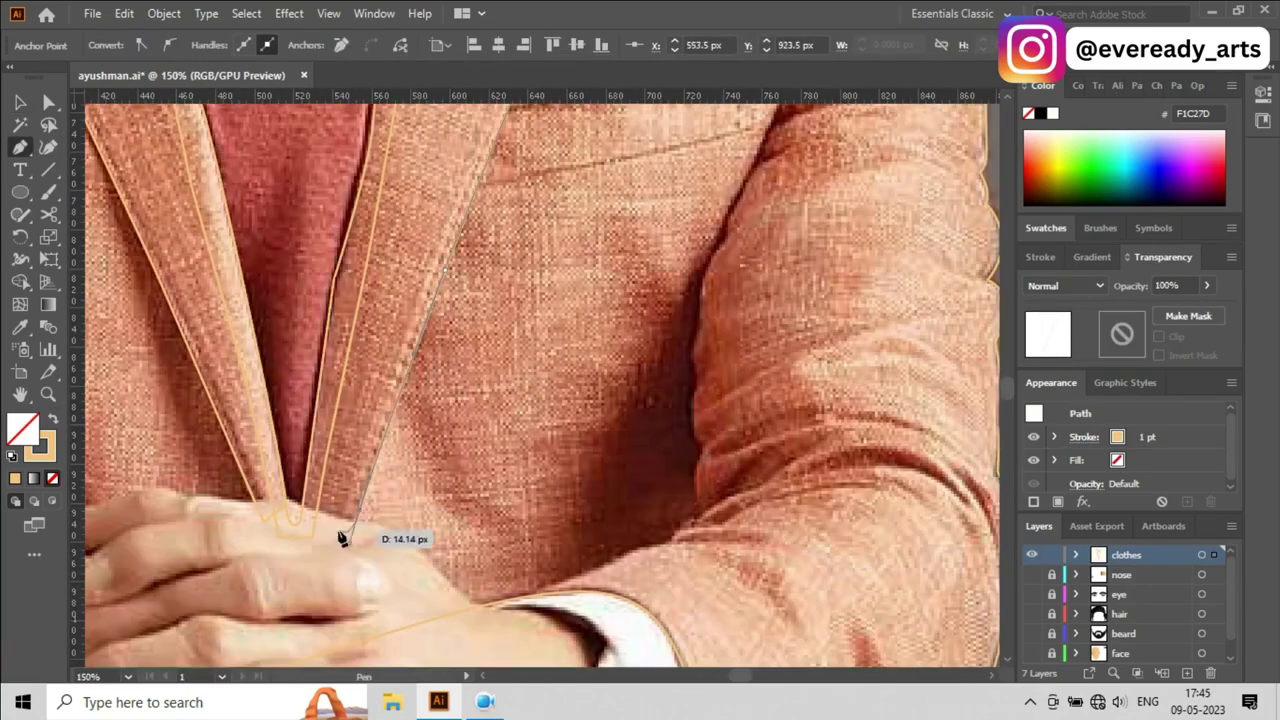
scroll(428, 329, "up", 3)
scroll(486, 506, "up", 3)
scroll(380, 345, "up", 3)
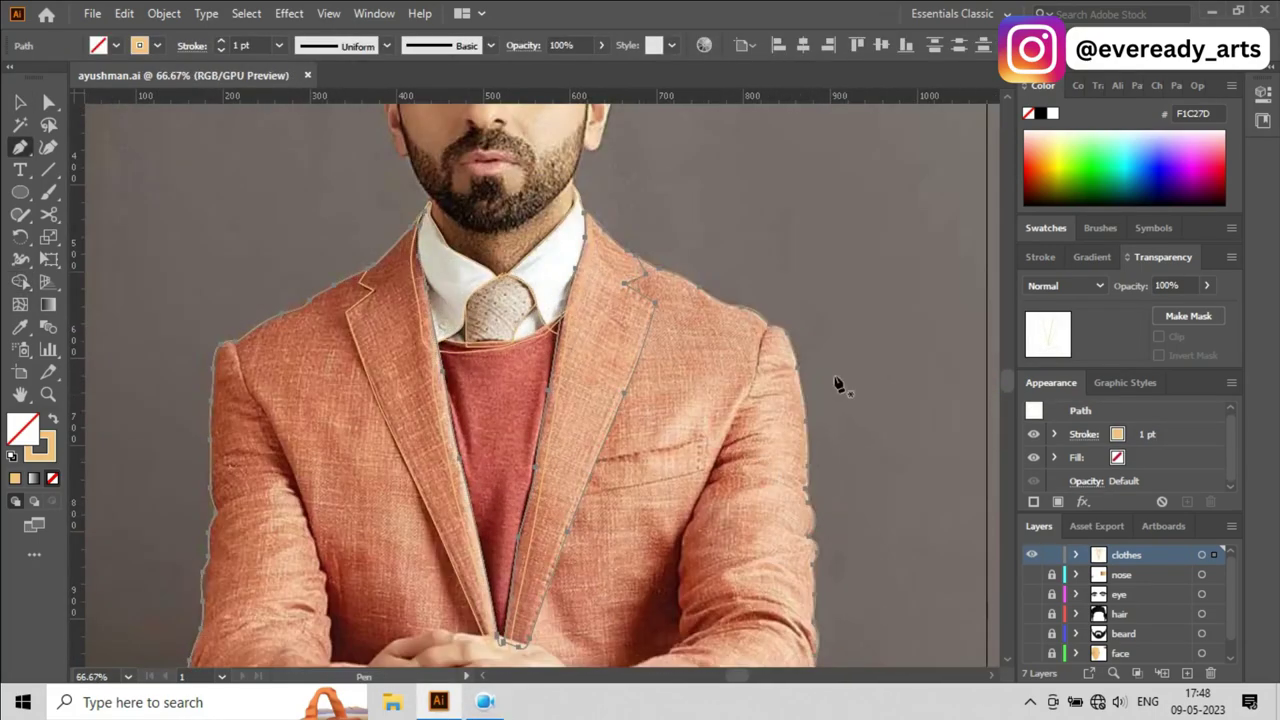
left_click(779, 316)
key("ctrl+plus")
left_click(768, 320)
Step: Trace the right sleeve seam down to the wrist, leaving the outline open
scroll(766, 343, "down", 1)
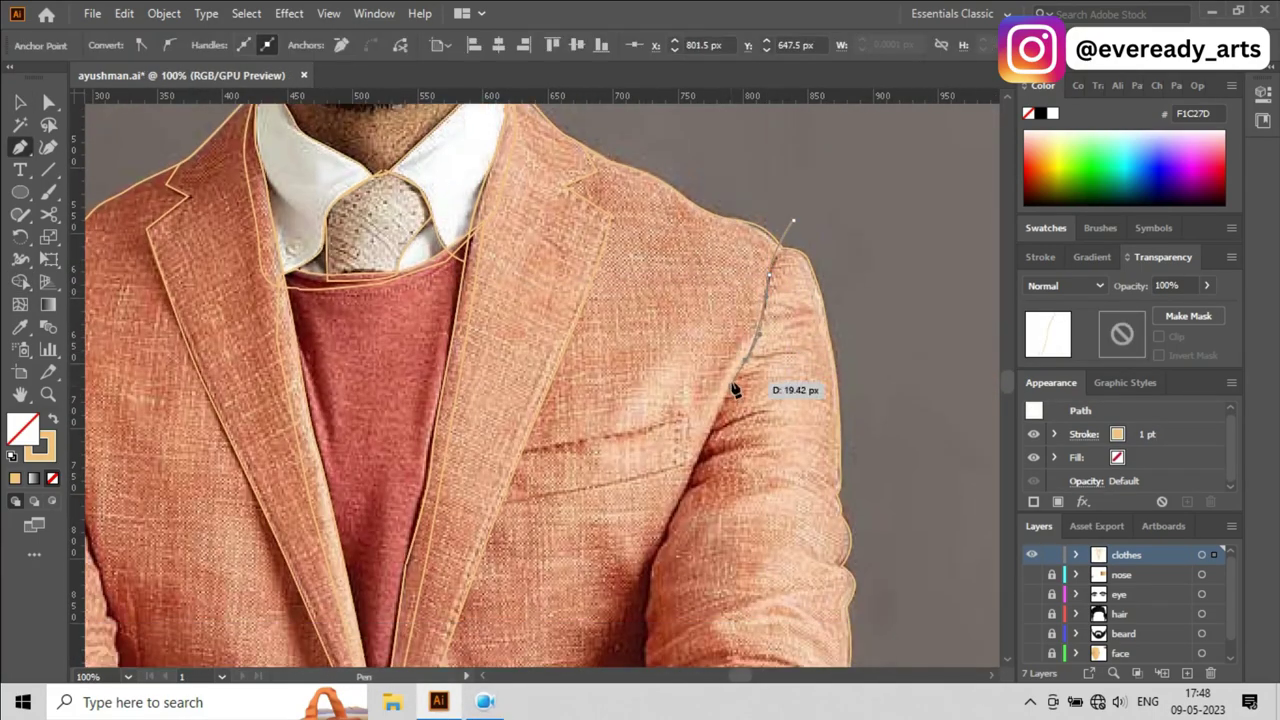
scroll(735, 390, "down", 1)
left_click(695, 406)
scroll(700, 400, "down", 1)
left_click(665, 412)
scroll(660, 410, "down", 1)
left_click(640, 446)
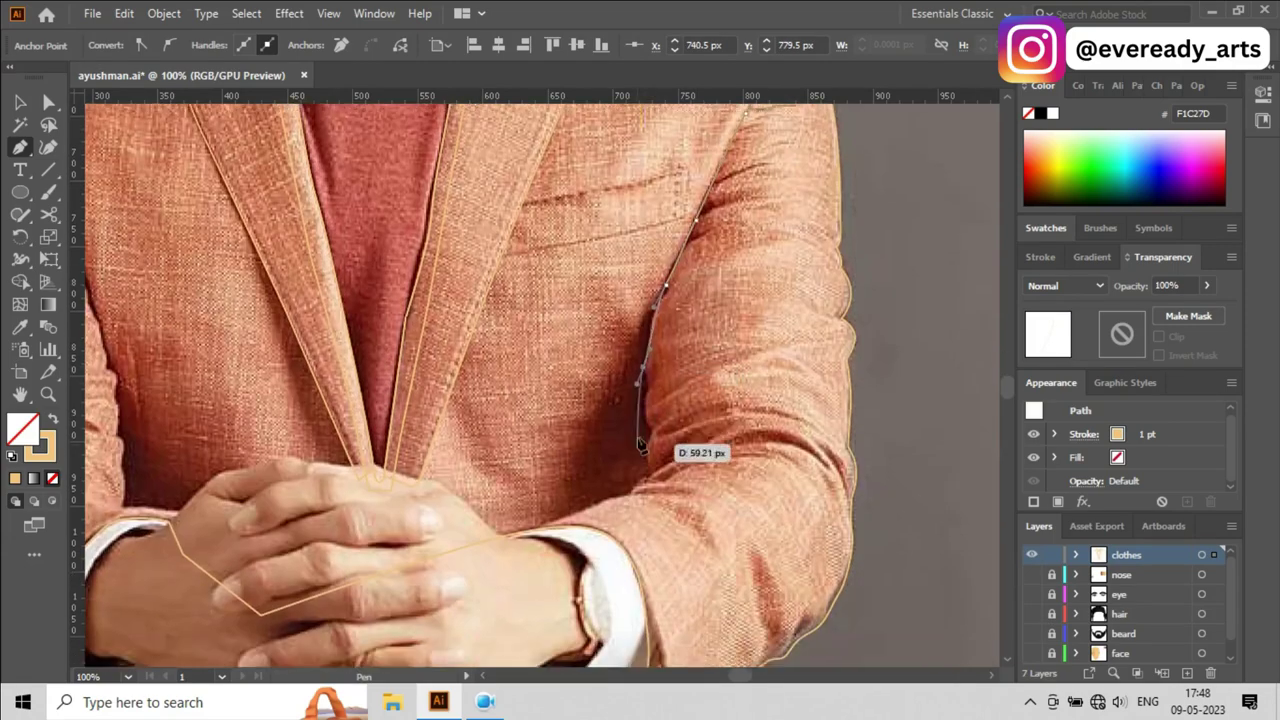
left_click(640, 446)
scroll(636, 430, "down", 1)
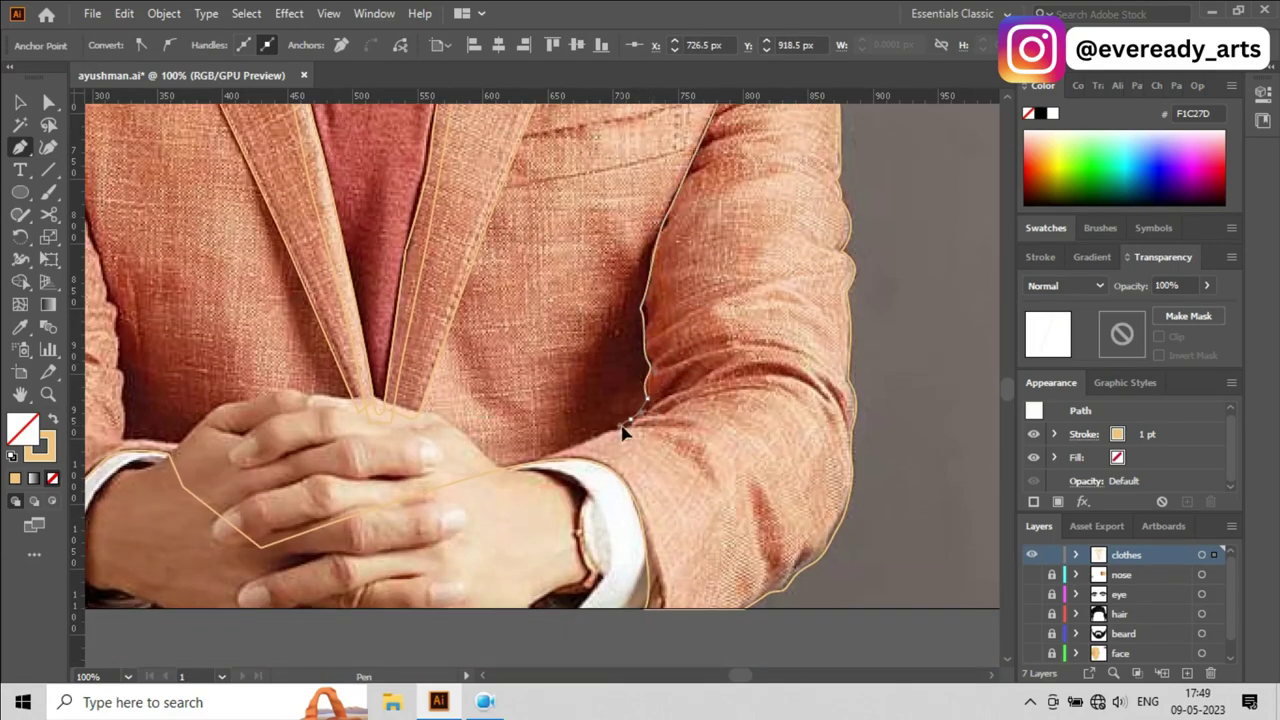
scroll(666, 588, "down", 2)
left_click(714, 586)
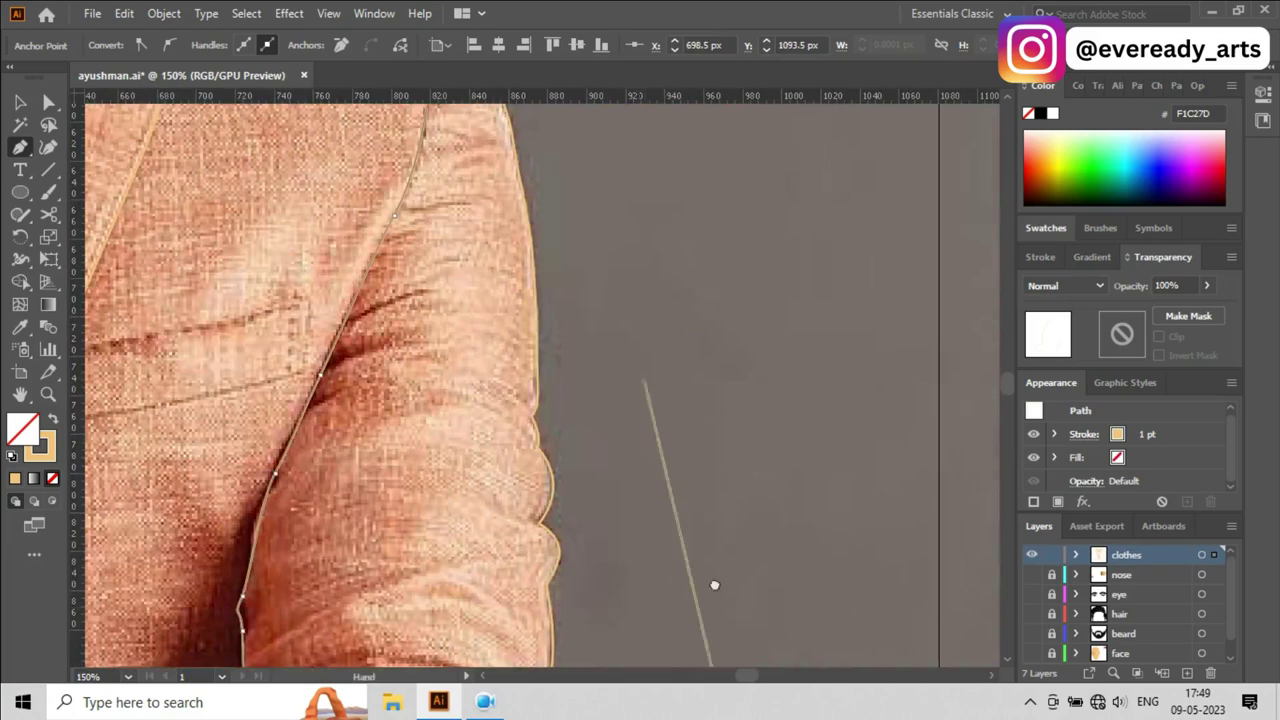
scroll(714, 500, "up", 5)
key("v")
key("ctrl+minus")
Step: Select the right sleeve outline's outer edge with the Direct Selection tool to reshape it
key("ctrl+a")
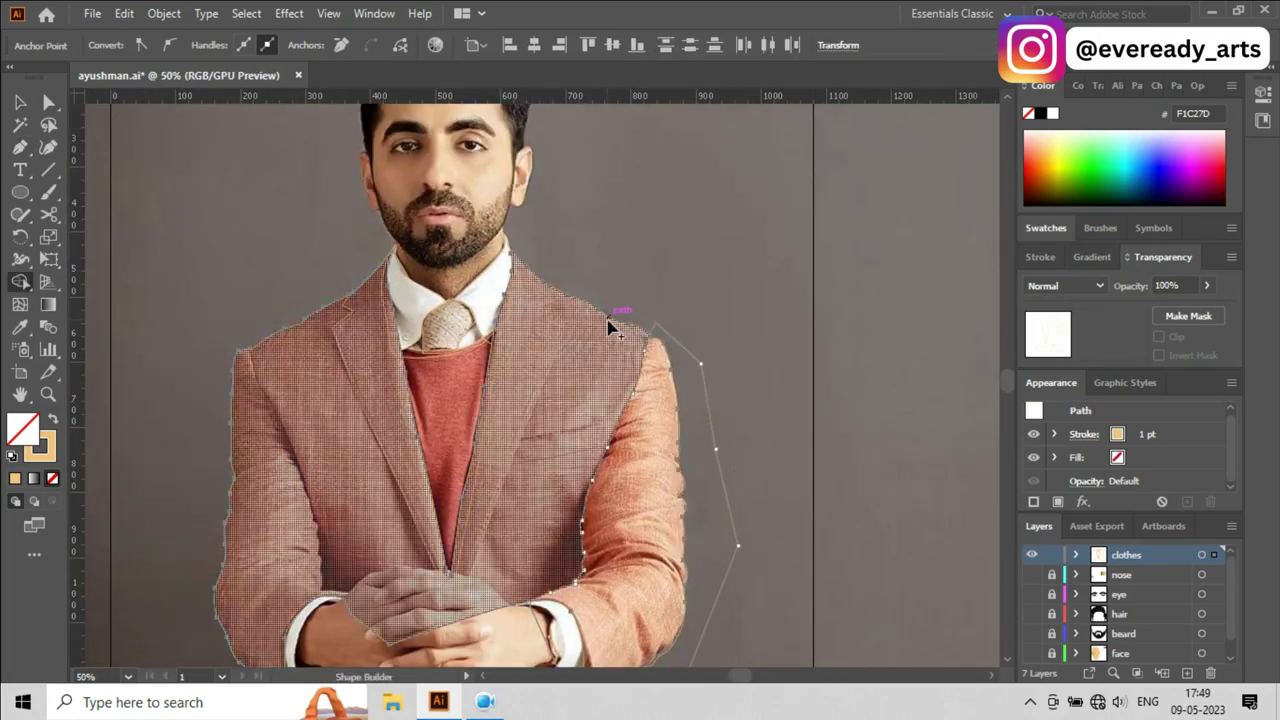
left_click(708, 466)
scroll(708, 466, "up", 2)
left_click(544, 308)
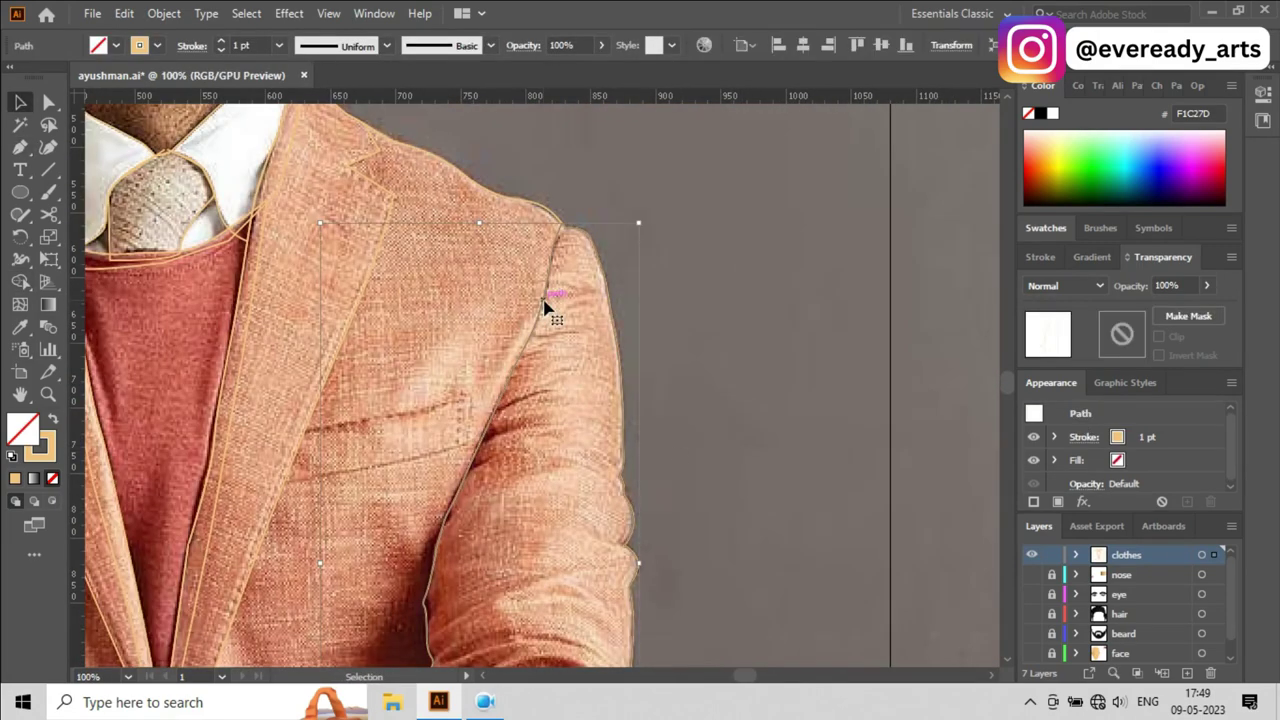
scroll(544, 308, "up", 2)
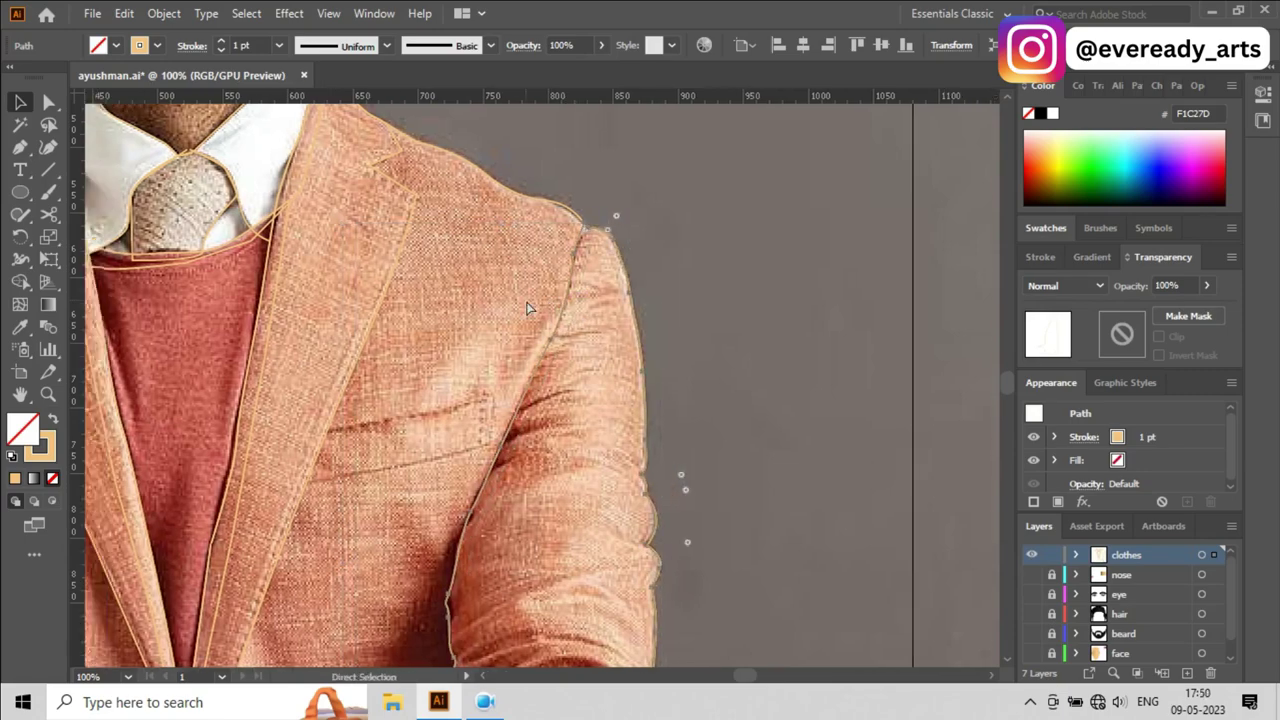
key("a")
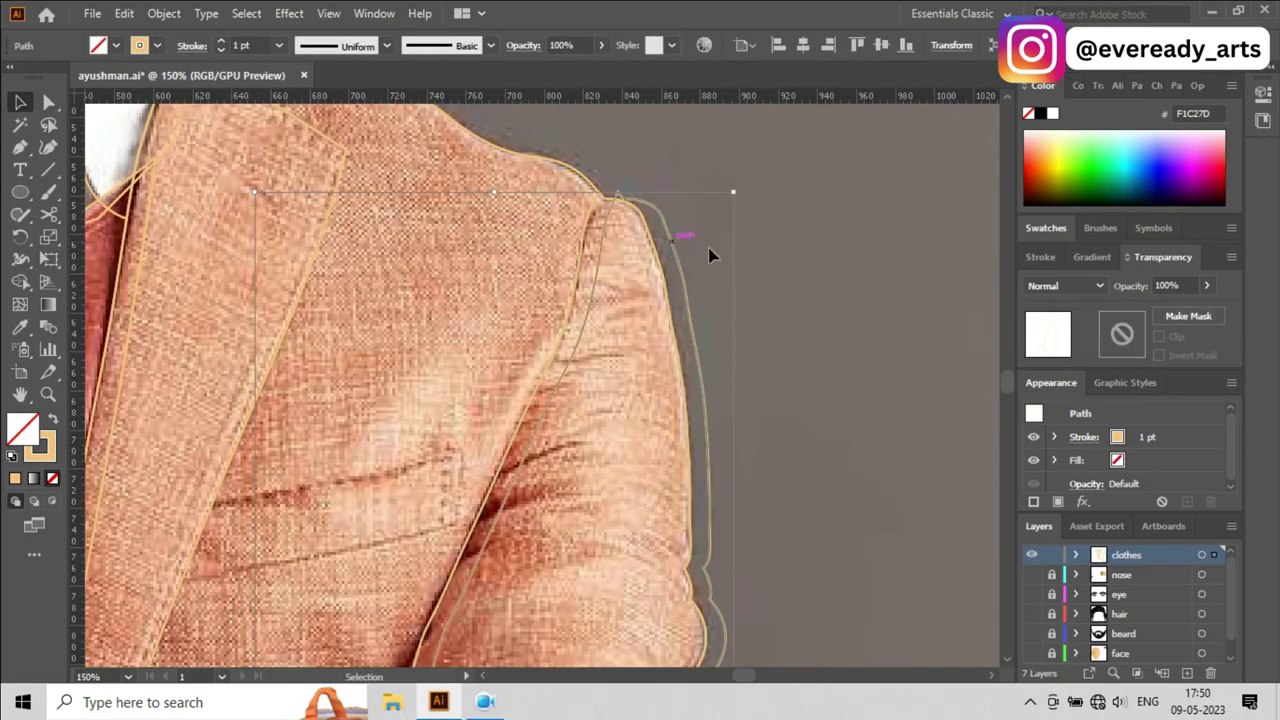
left_click(666, 221)
scroll(735, 370, "up", 1)
scroll(735, 370, "down", 3)
scroll(726, 386, "down", 2)
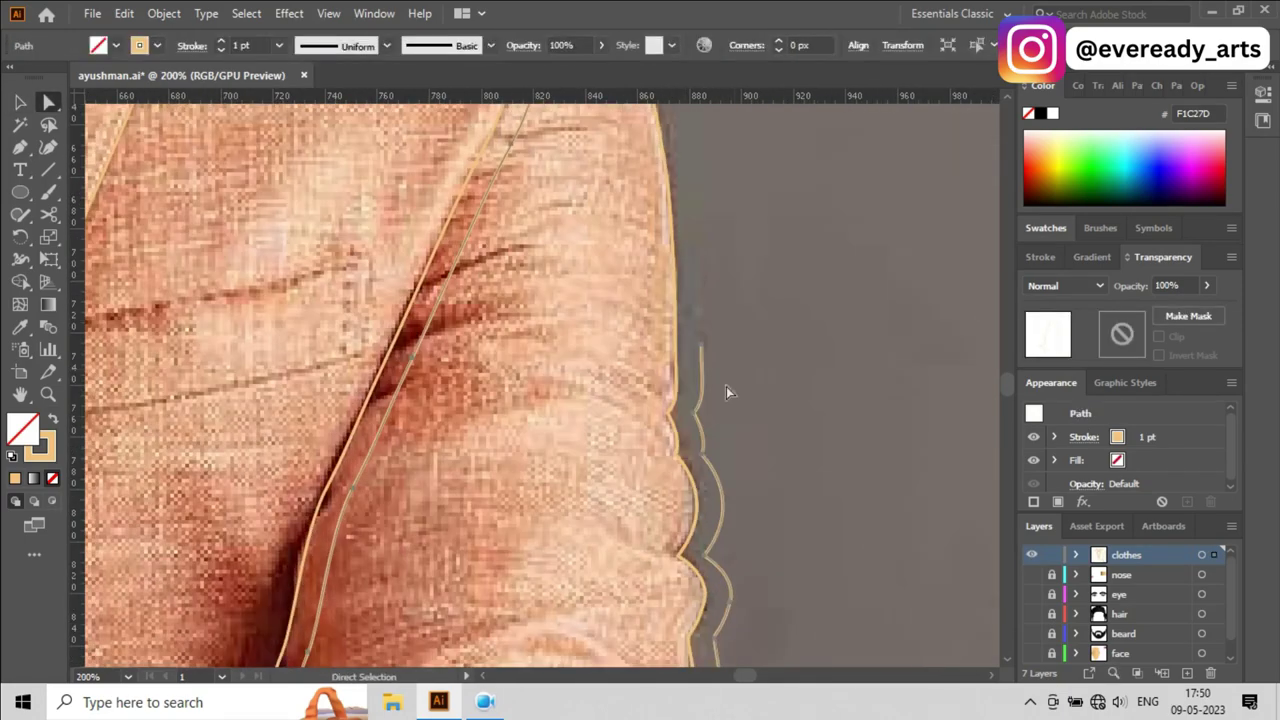
scroll(726, 386, "down", 2)
scroll(720, 312, "down", 2)
scroll(744, 365, "down", 3)
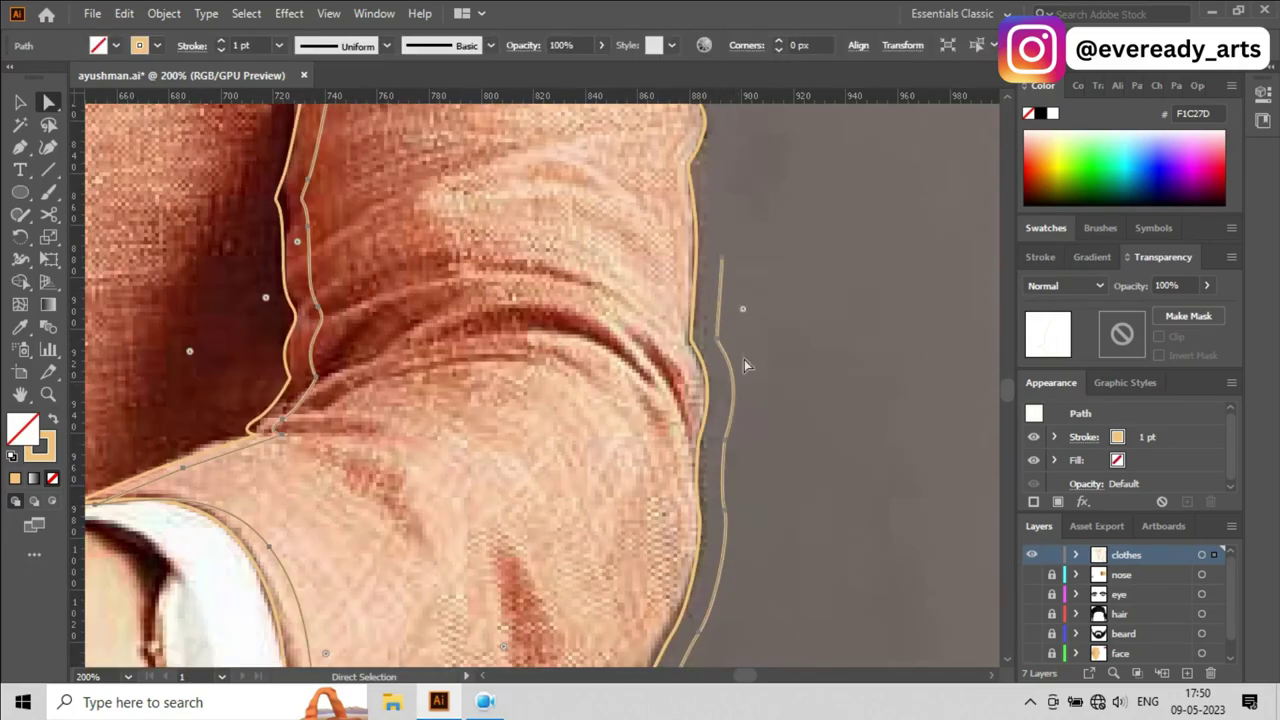
Step: Fit the artboard, pan to the shoulders and zoom in on the left shoulder with the Pen tool
key("ctrl+0")
left_click(780, 337)
scroll(780, 337, "up", 5)
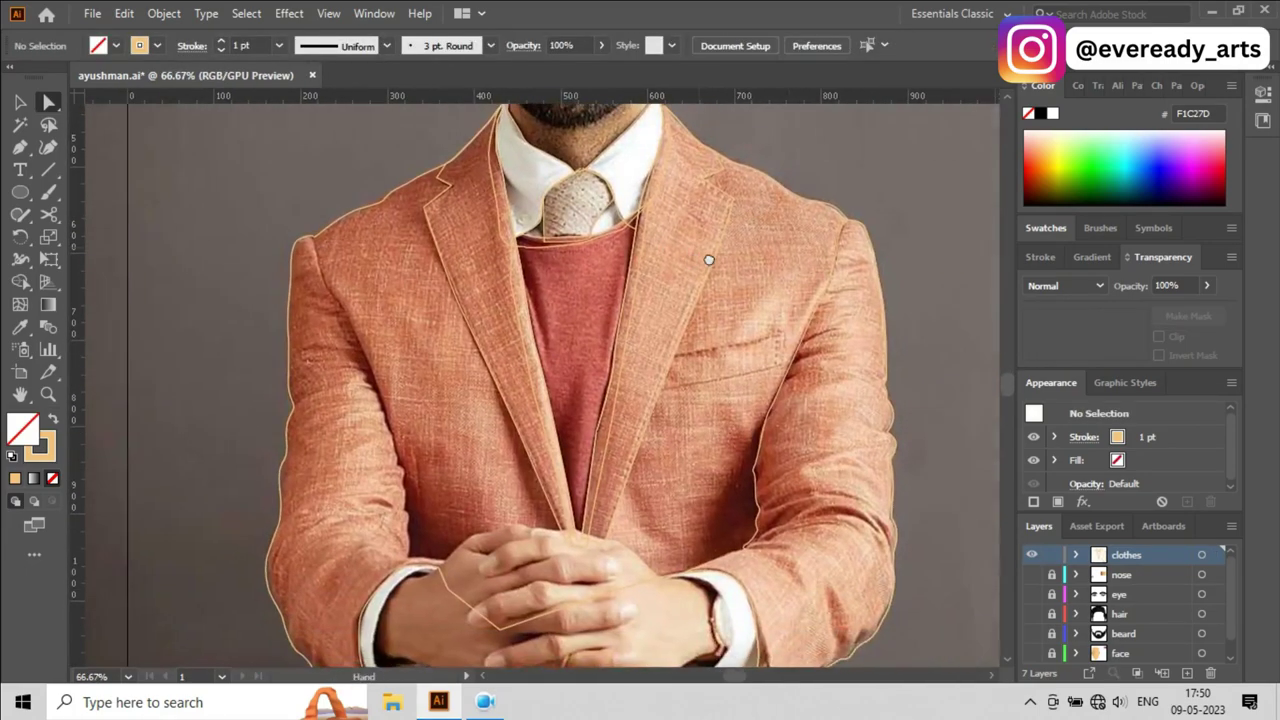
left_click_drag(708, 492, 735, 492)
key("p")
key("ctrl+equal")
key("ctrl+equal")
Step: Place anchors from the shoulder seam down the left sleeve seam to the cuff
left_click(366, 218)
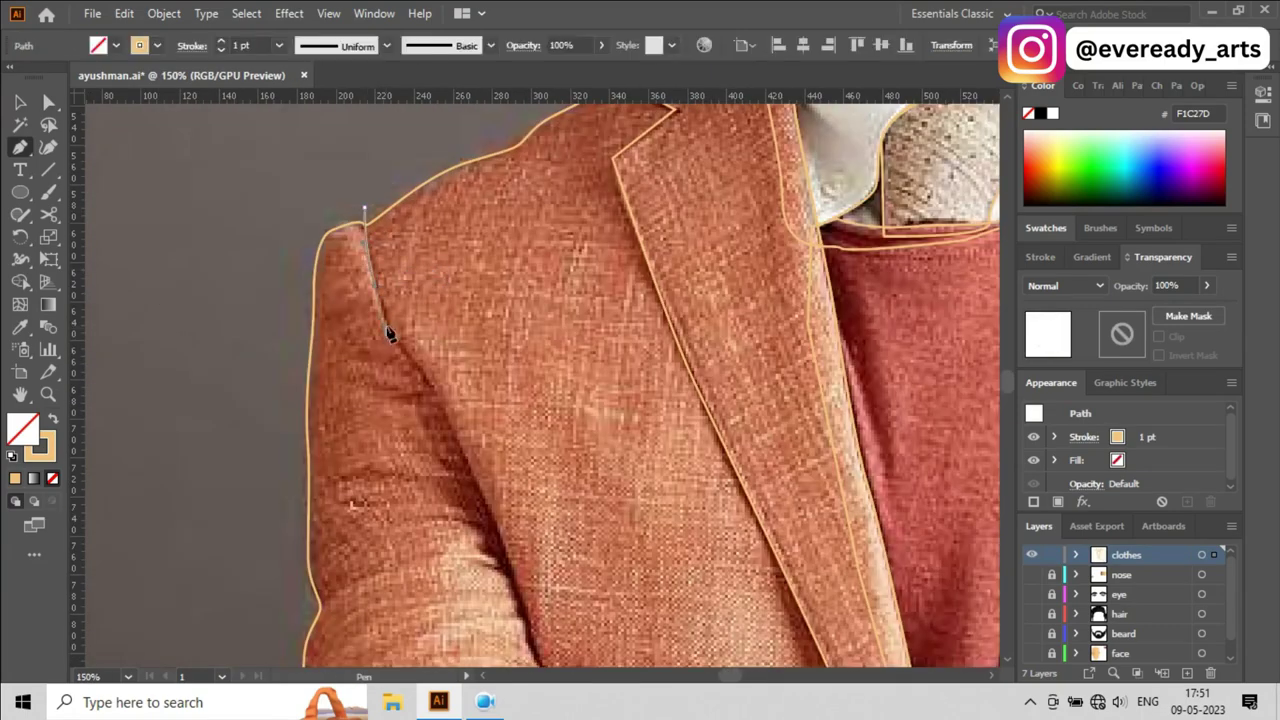
scroll(391, 346, "down", 2)
left_click(517, 437)
scroll(530, 445, "down", 2)
left_click(549, 451)
scroll(551, 449, "down", 1)
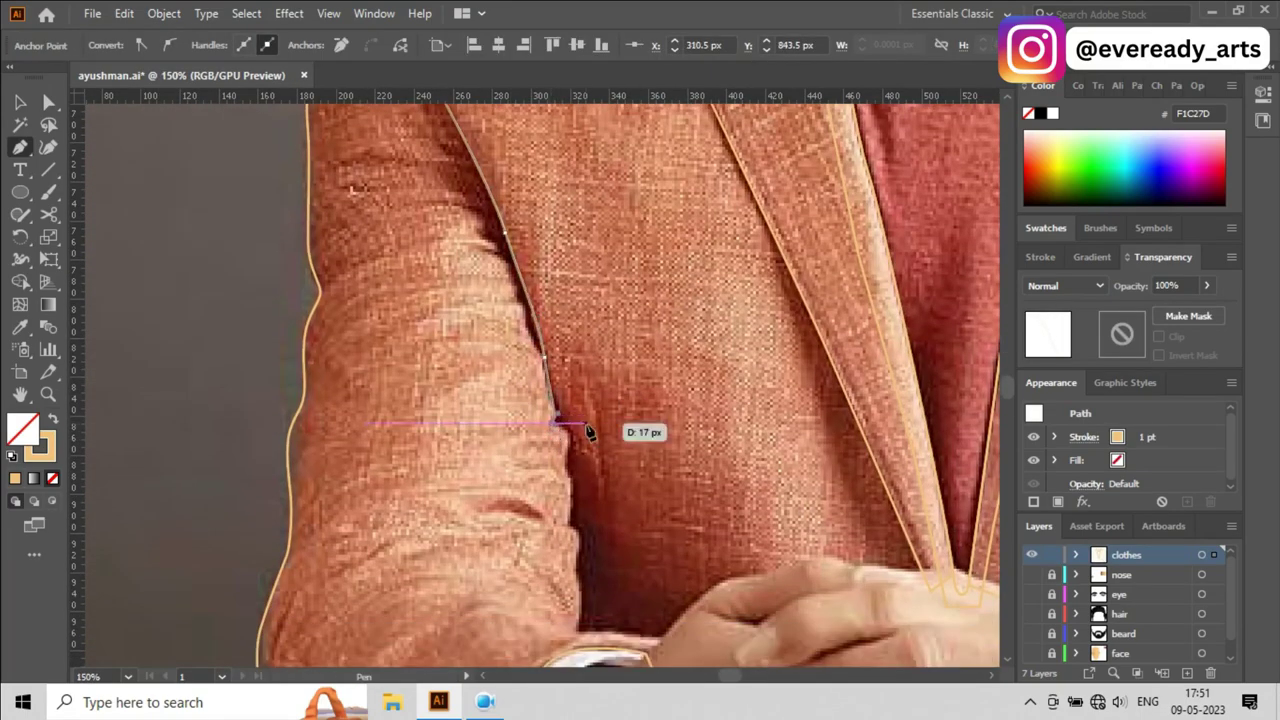
left_click(567, 439)
scroll(565, 435, "down", 1)
left_click(573, 429)
scroll(575, 425, "down", 1)
left_click(576, 447)
scroll(574, 450, "down", 1)
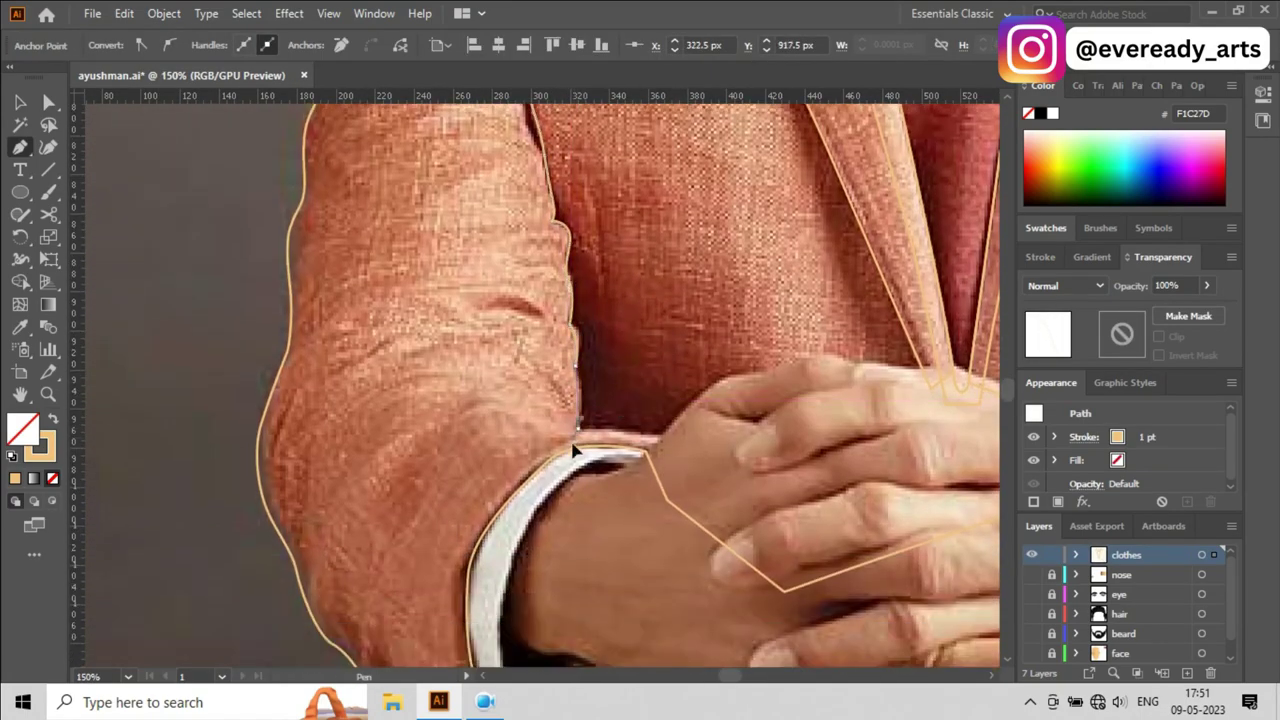
scroll(610, 470, "down", 3)
scroll(343, 366, "up", 7)
scroll(343, 366, "up", 7)
Step: Finish the sleeve path with anchors at the shoulder, deselect it and view the whole artboard
left_click(286, 400)
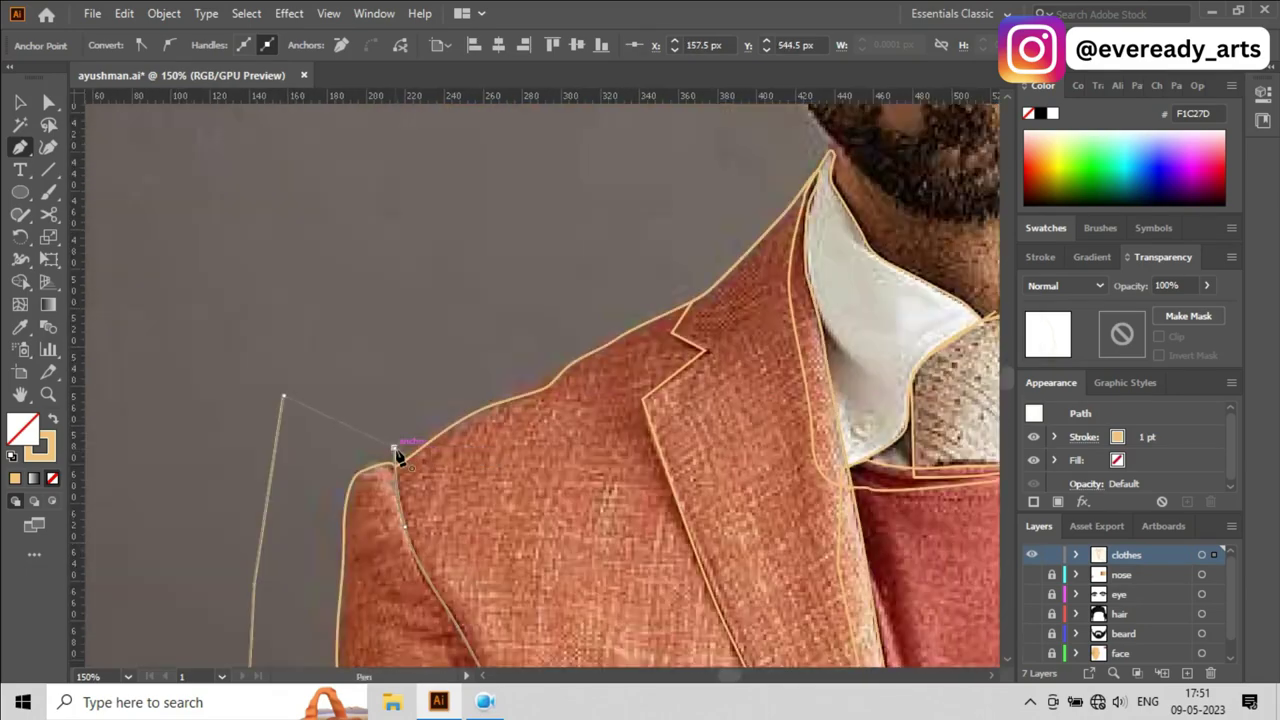
scroll(400, 448, "down", 1)
left_click(397, 437)
left_click(309, 480)
key("ctrl+0")
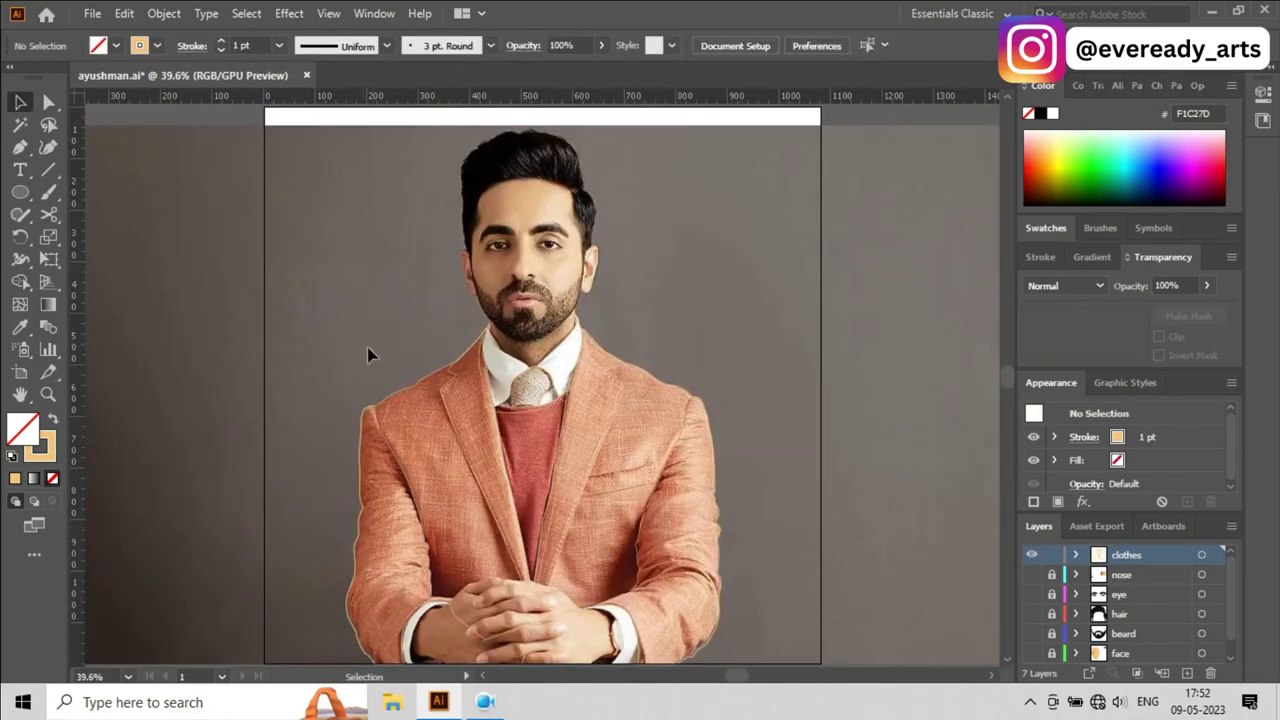
scroll(668, 468, "up", 2)
scroll(549, 490, "up", 2)
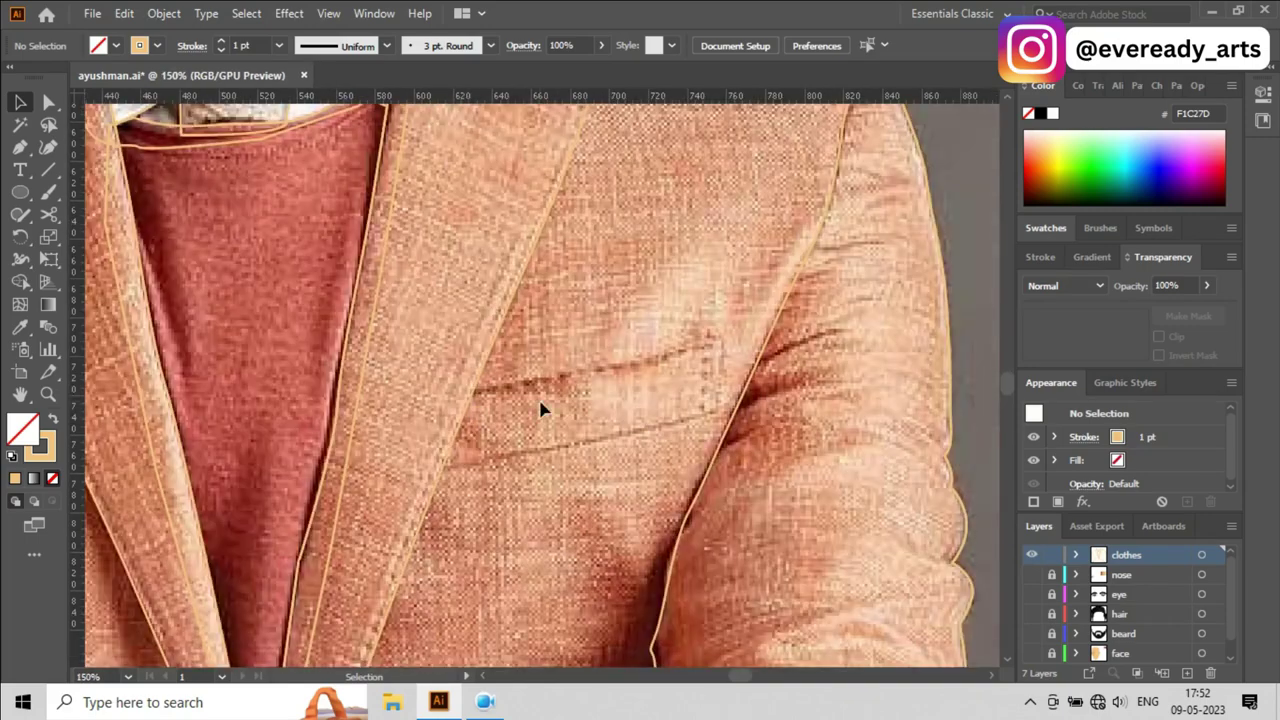
Step: Outline the chest pocket with three Pen anchors and end the path
left_click(465, 391)
left_click(715, 342)
left_click(710, 409)
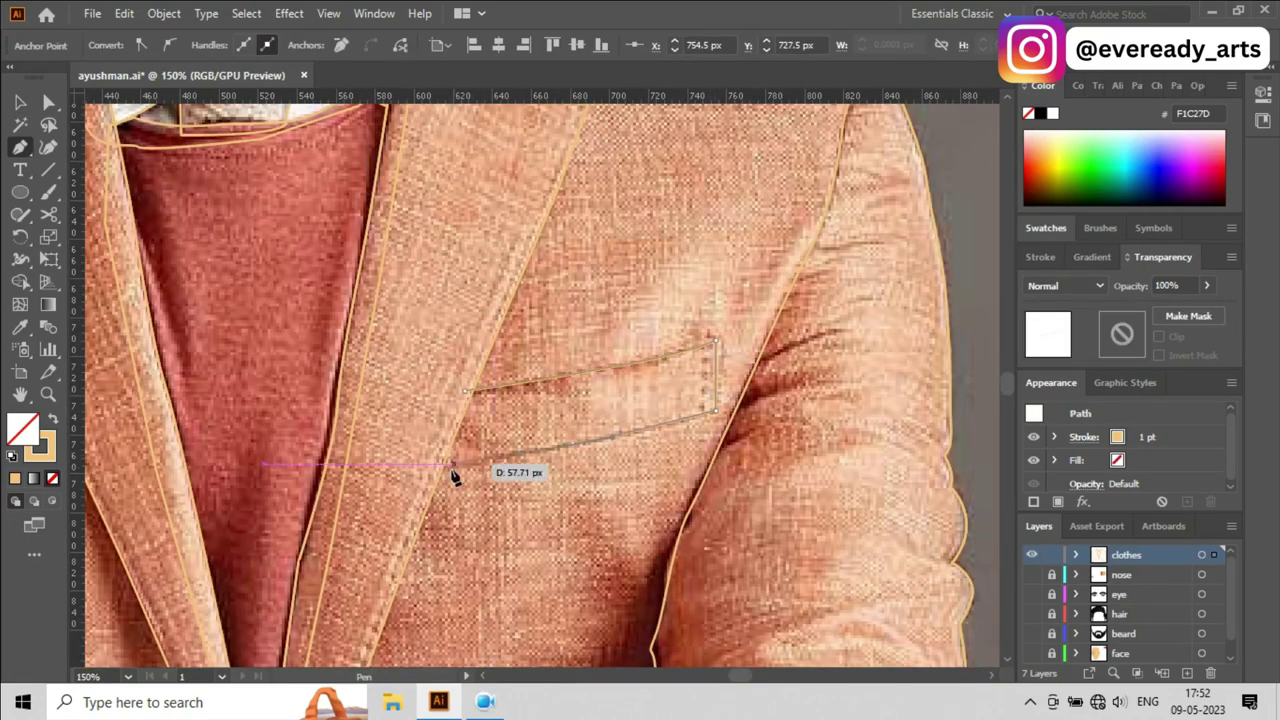
scroll(823, 474, "down", 5)
key("ctrl+shift+a")
Step: Draw the curved elbow crease on the right sleeve with dragged anchors
scroll(766, 494, "up", 2)
scroll(520, 443, "up", 2)
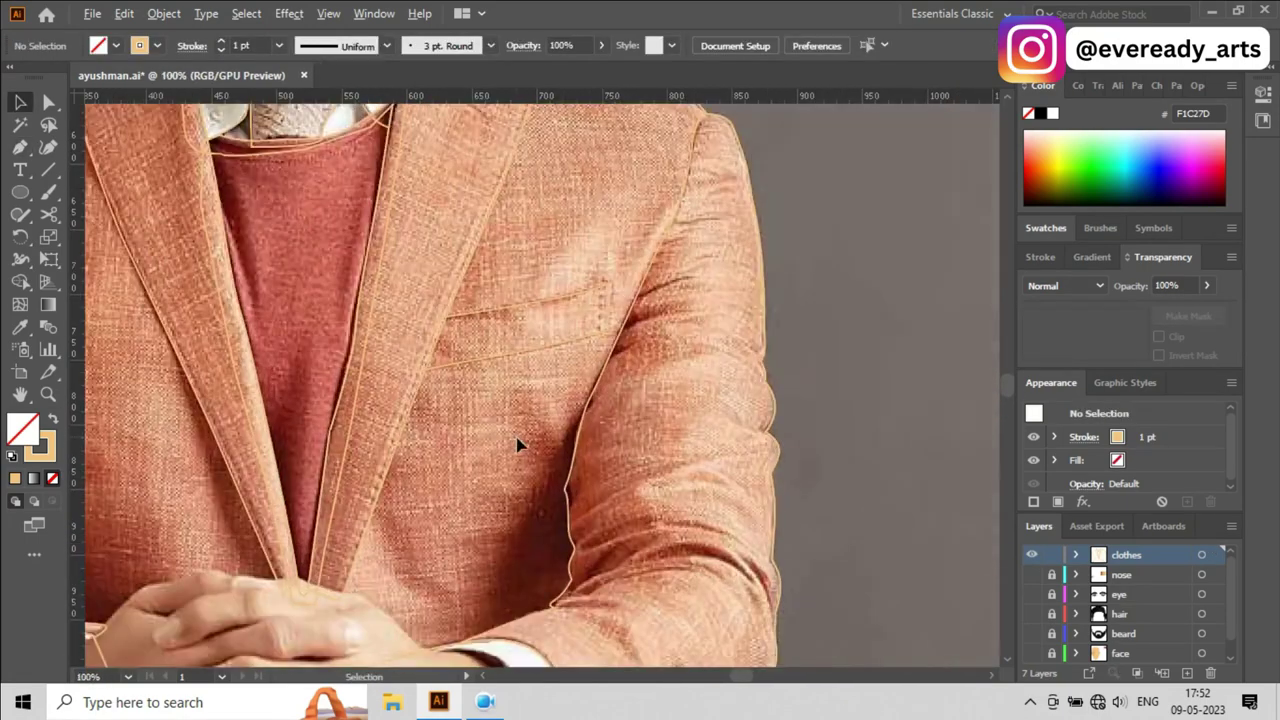
scroll(615, 408, "up", 2)
scroll(615, 408, "up", 1)
left_click_drag(701, 323, 735, 355)
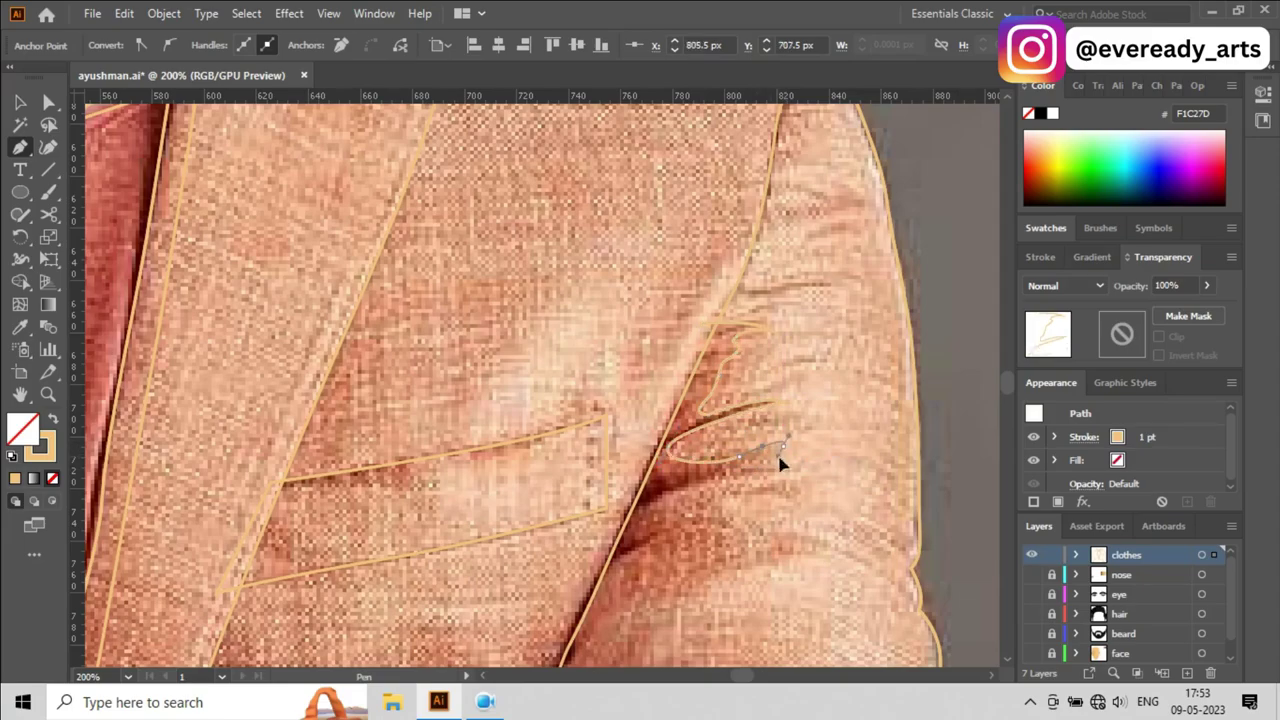
scroll(792, 485, "down", 1)
left_click_drag(664, 458, 663, 492)
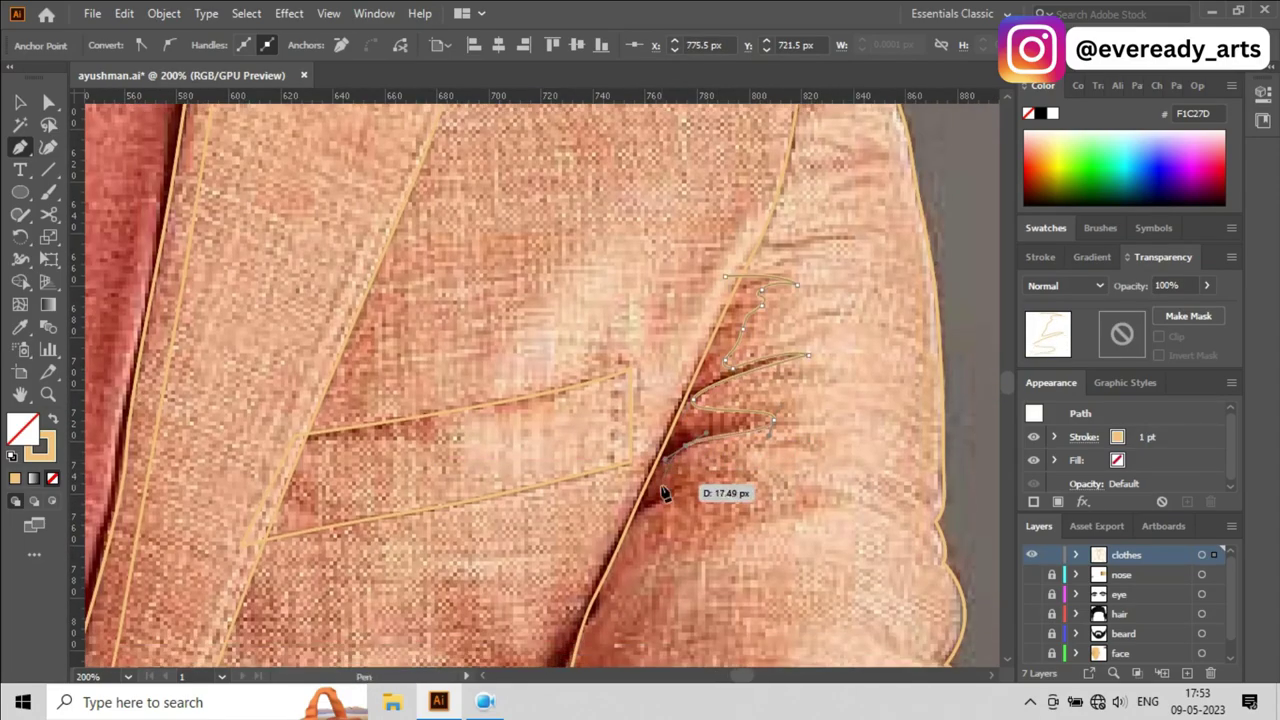
scroll(701, 498, "down", 2)
scroll(586, 451, "up", 1)
scroll(723, 237, "down", 3)
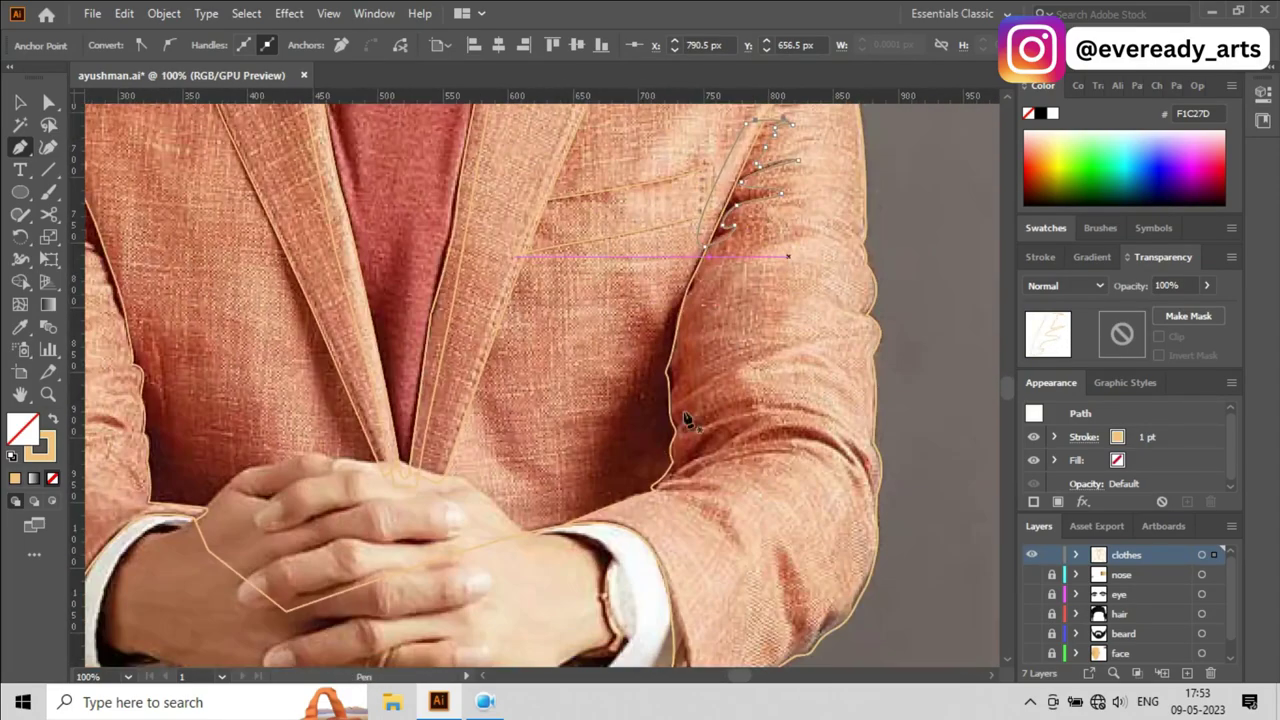
scroll(795, 460, "up", 2)
scroll(740, 400, "down", 1)
scroll(714, 371, "up", 1)
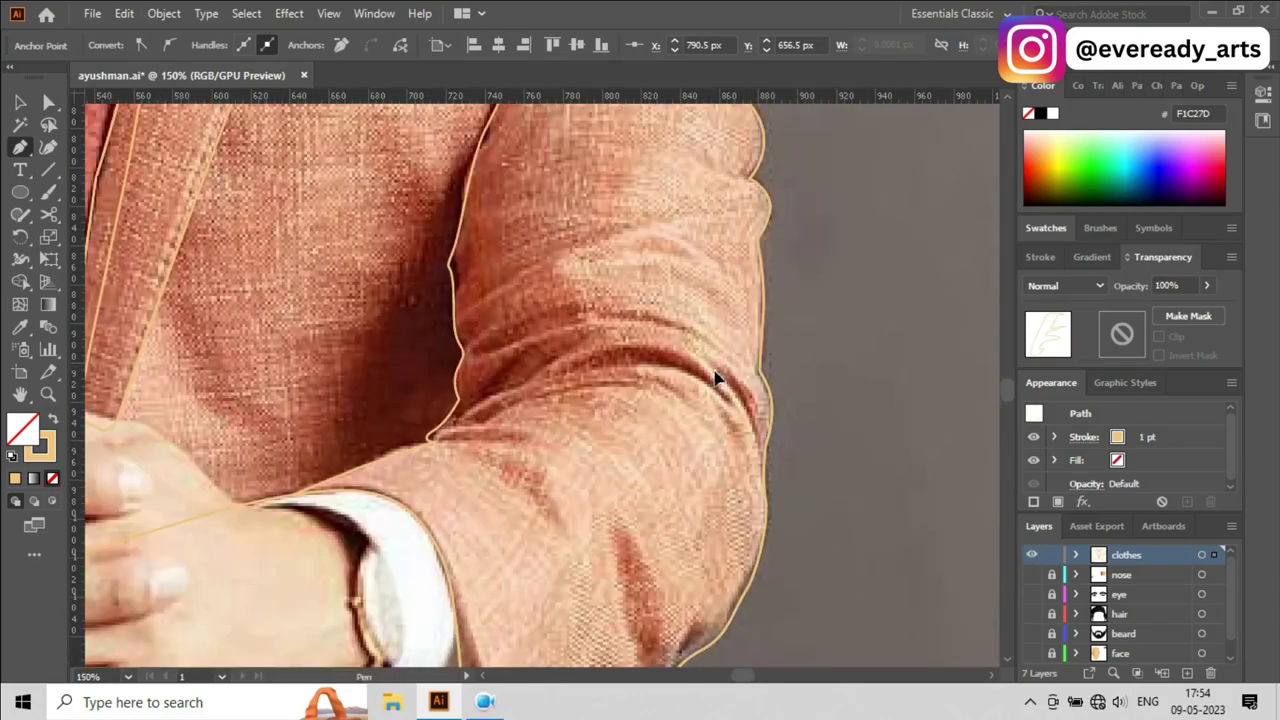
scroll(763, 430, "up", 2)
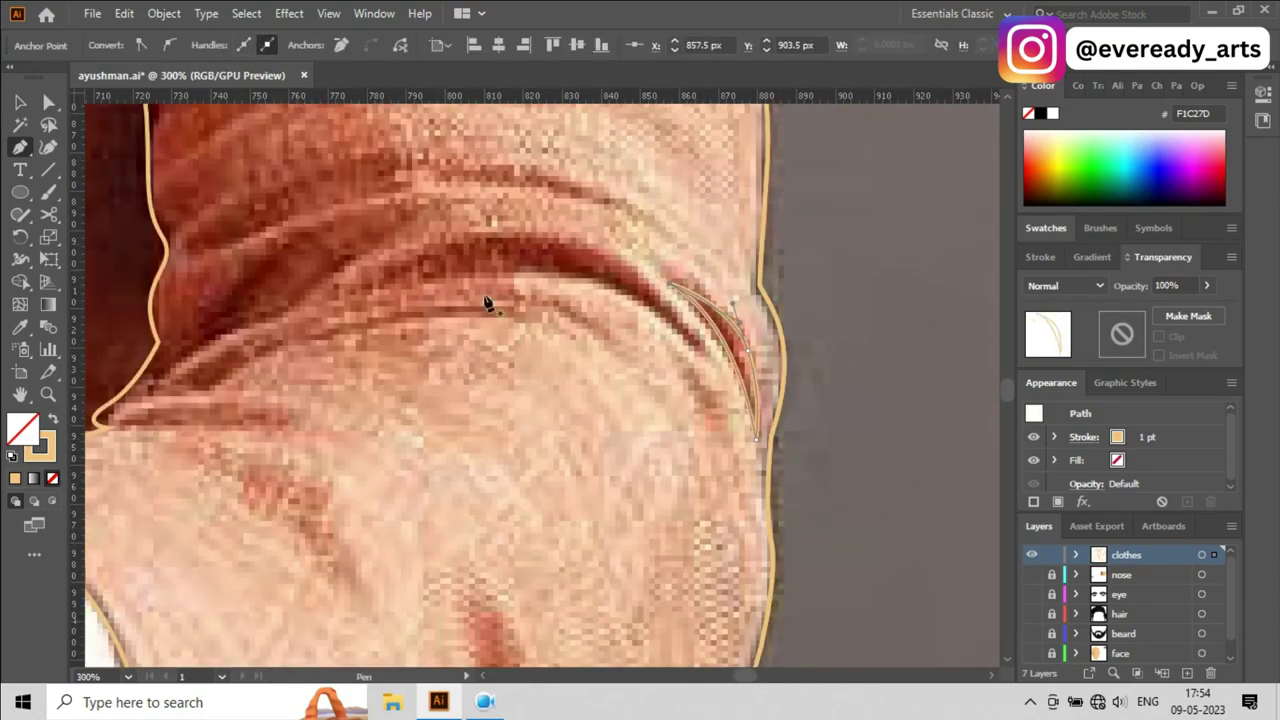
scroll(343, 343, "down", 3)
scroll(320, 323, "up", 2)
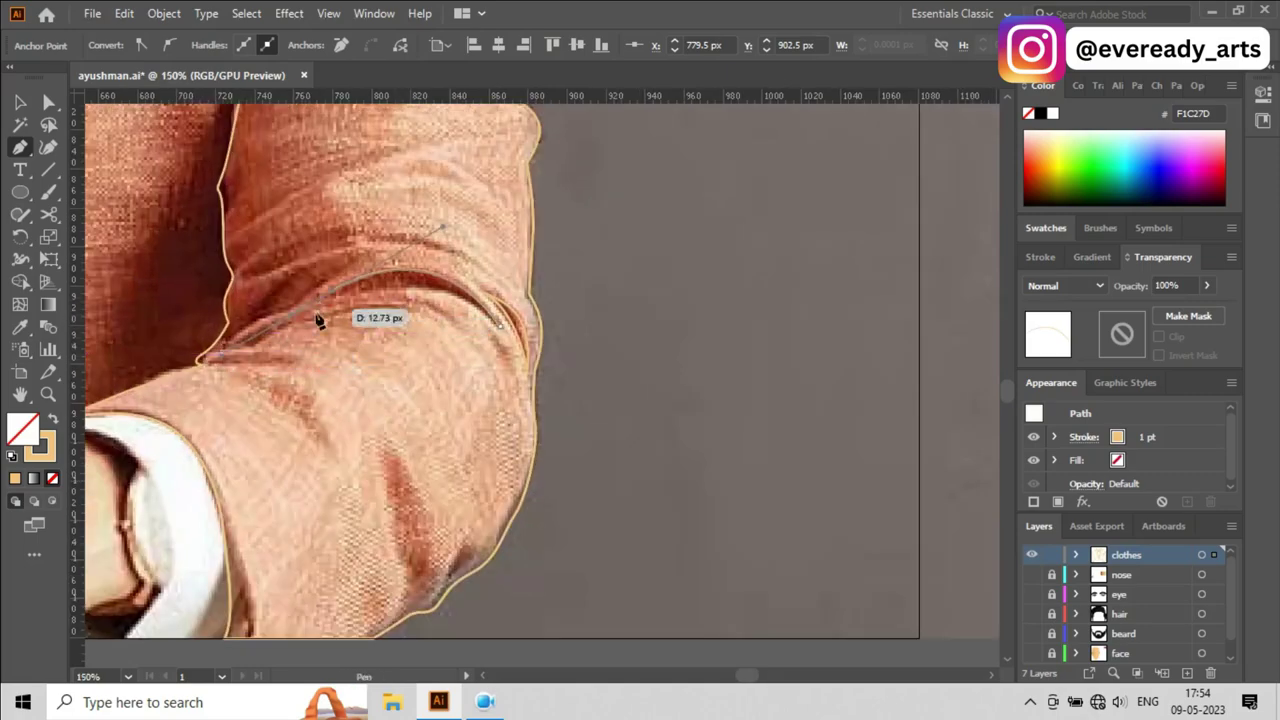
scroll(312, 300, "up", 2)
left_click_drag(700, 272, 790, 350)
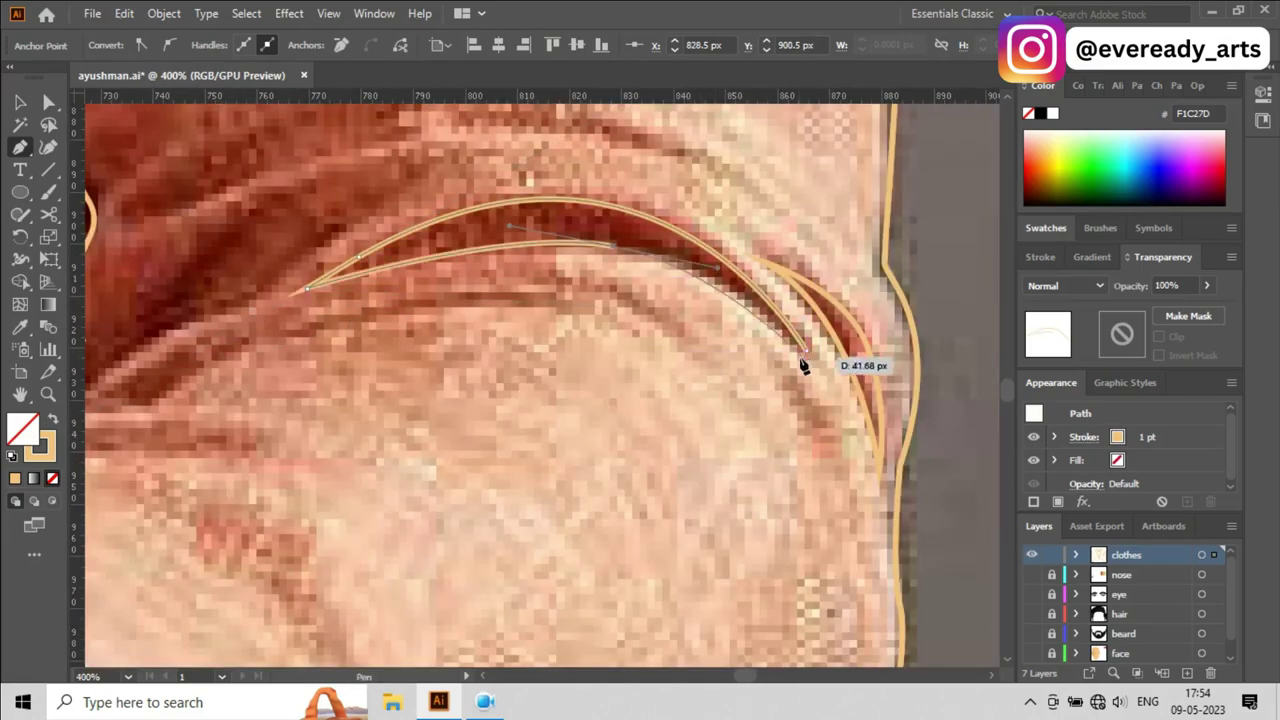
scroll(600, 395, "down", 2)
scroll(523, 380, "up", 1)
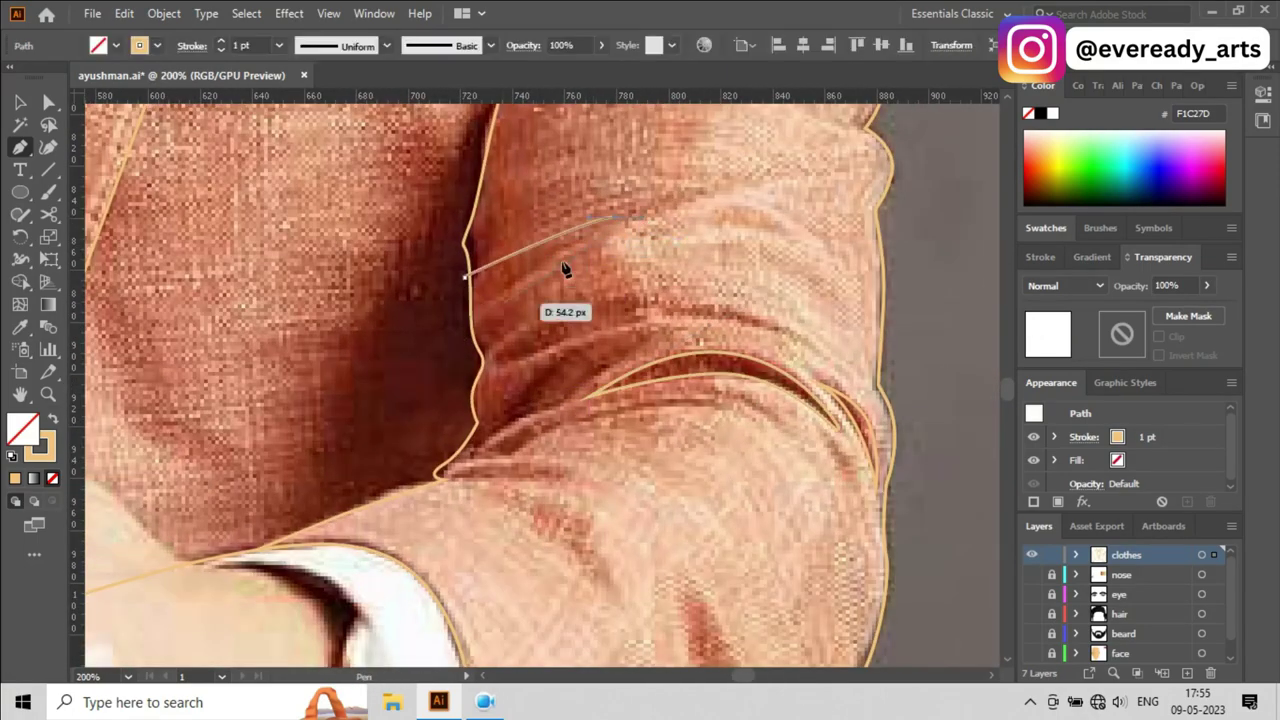
scroll(459, 327, "down", 2)
scroll(643, 387, "up", 2)
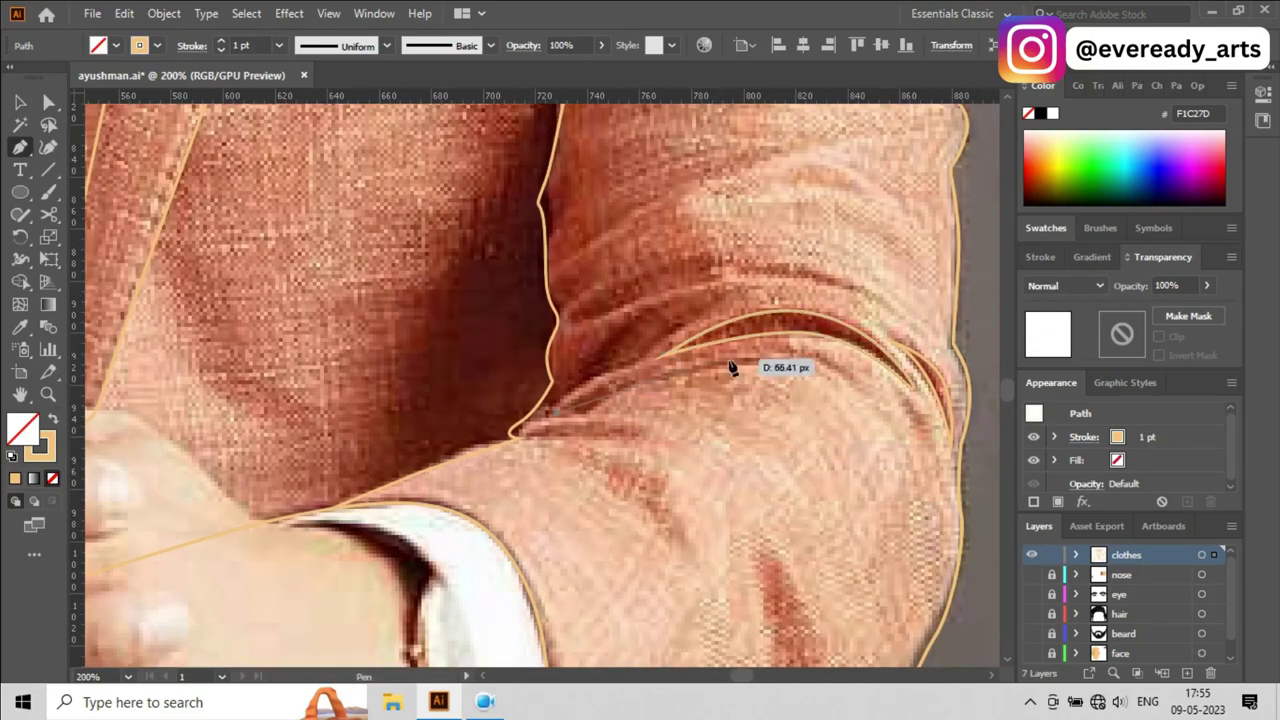
scroll(780, 370, "down", 2)
scroll(694, 371, "up", 3)
Step: Add further curved fold lines along the right sleeve toward the elbow and cuff
left_click_drag(400, 428, 541, 410)
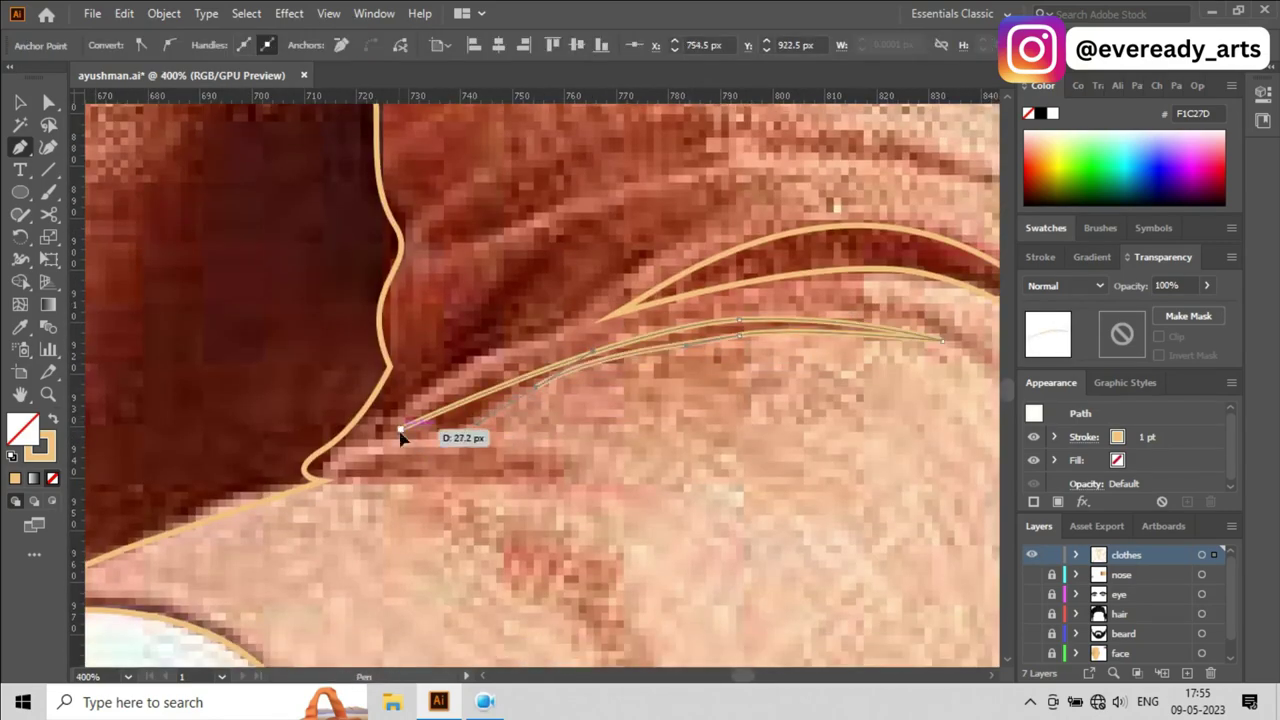
scroll(400, 437, "down", 2)
left_click_drag(300, 392, 295, 402)
scroll(232, 405, "down", 4)
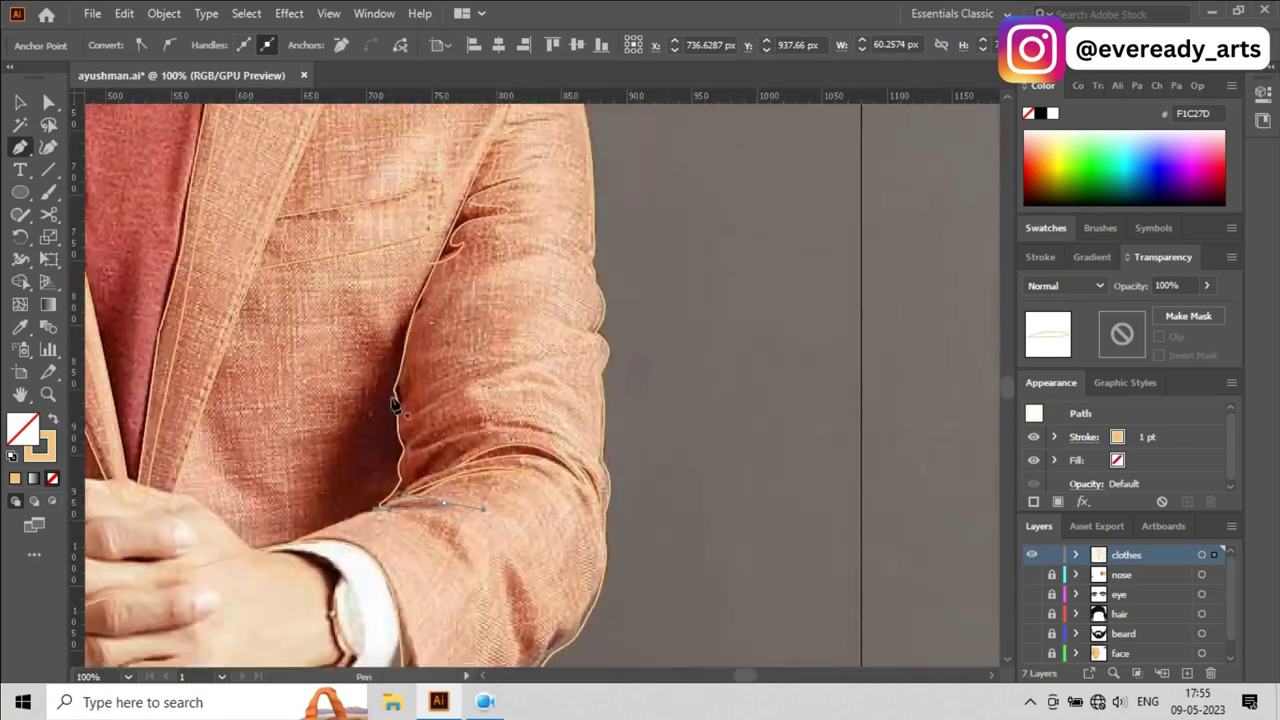
scroll(425, 410, "up", 3)
scroll(490, 393, "down", 1)
left_click_drag(466, 415, 557, 368)
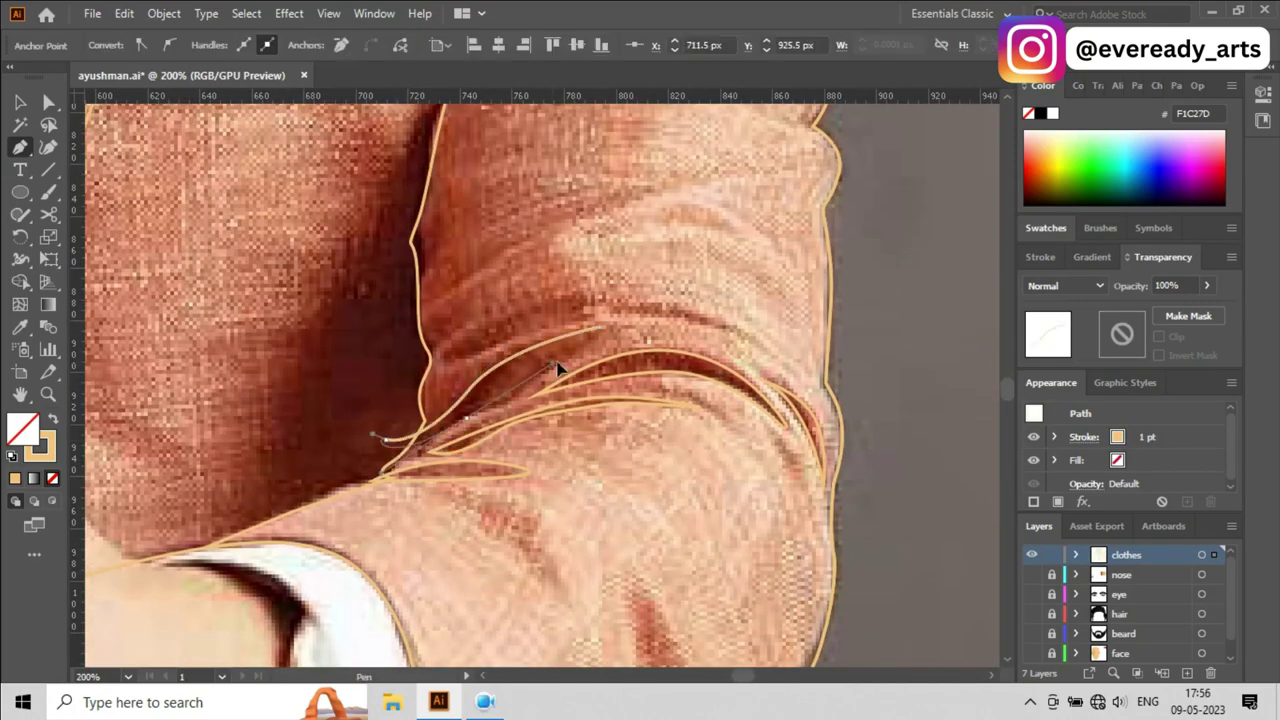
scroll(449, 400, "up", 2)
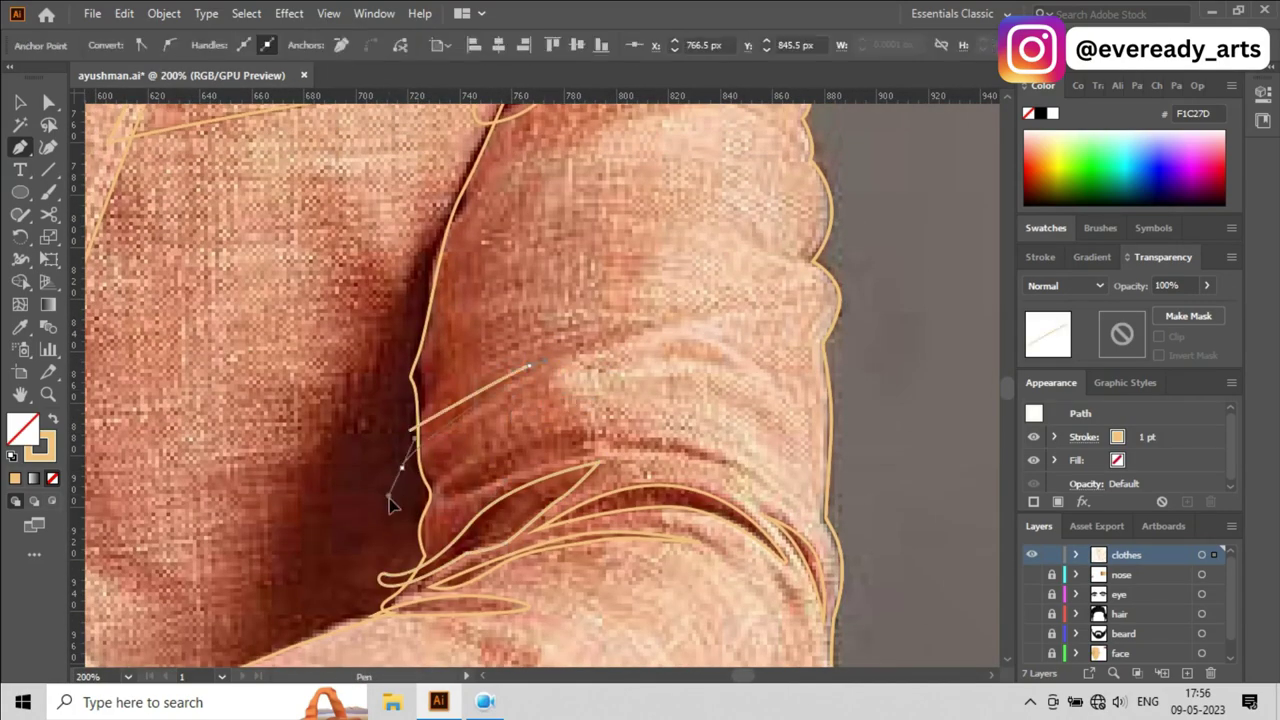
scroll(600, 480, "down", 5)
mouse_move(660, 486)
left_mouse_down()
mouse_move(678, 302)
mouse_move(665, 502)
left_mouse_up()
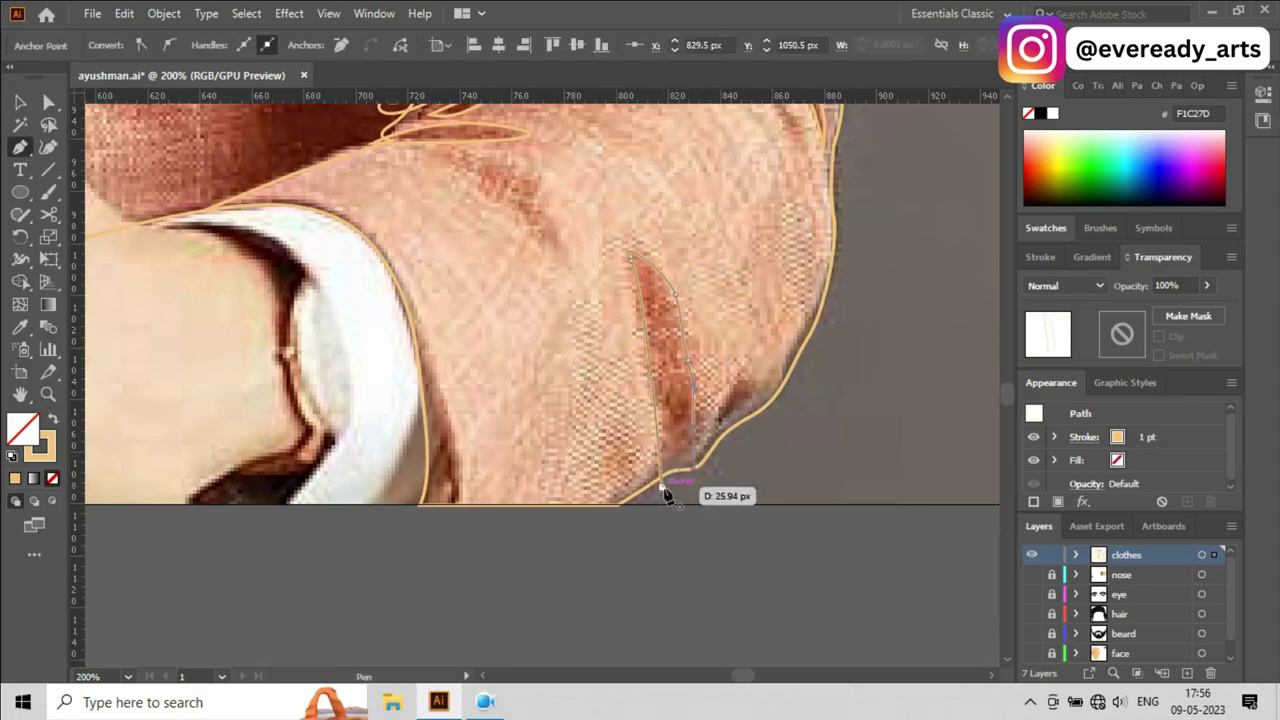
scroll(665, 495, "down", 5)
scroll(700, 380, "up", 2, "alt")
scroll(733, 367, "up", 1)
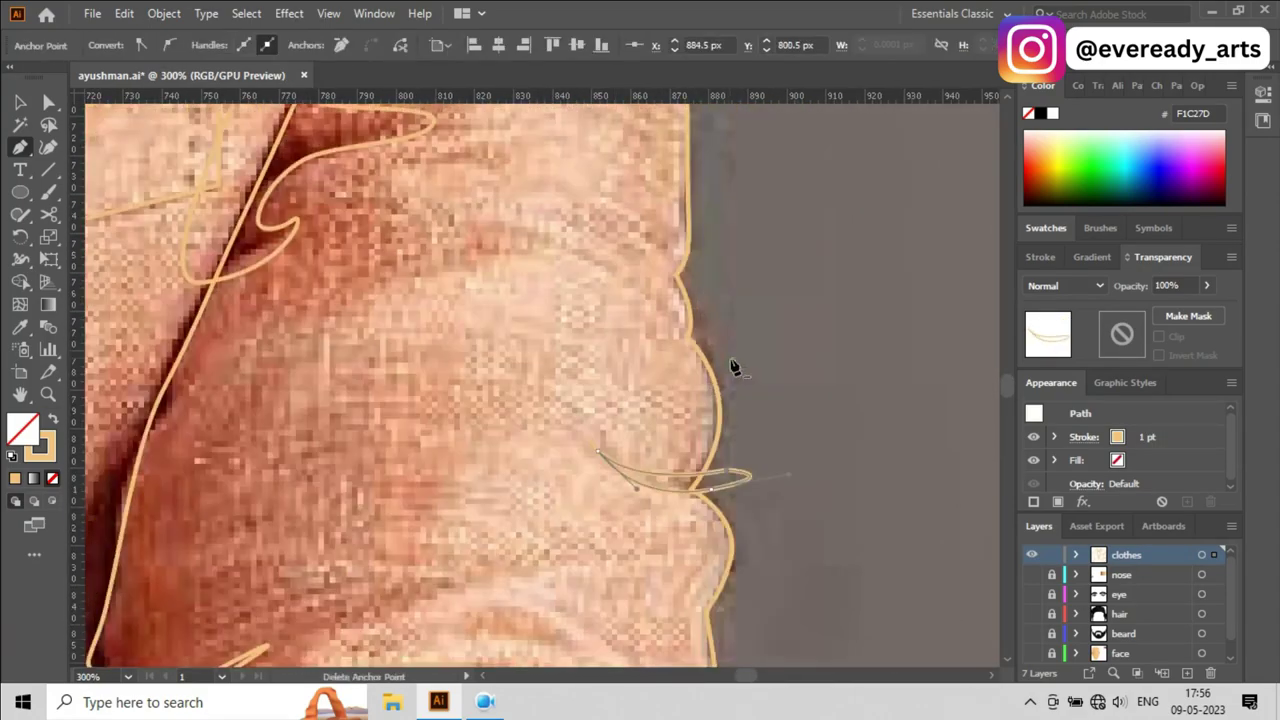
scroll(733, 367, "down", 4, "alt")
scroll(731, 434, "down", 2)
scroll(731, 486, "up", 2, "alt")
Step: Select the sleeve outline path and try the Shape Builder tool
key("v")
scroll(731, 477, "down", 2)
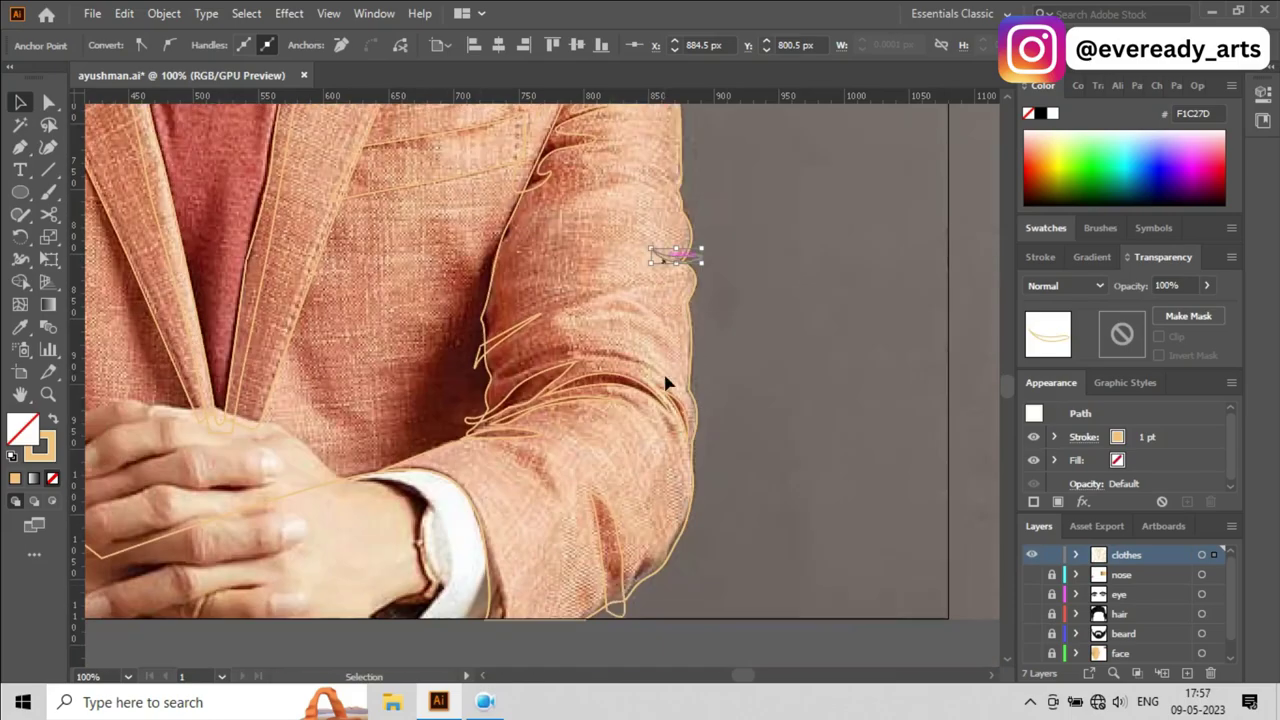
left_click(531, 421)
scroll(531, 423, "up", 2, "alt")
scroll(597, 372, "up", 1, "alt")
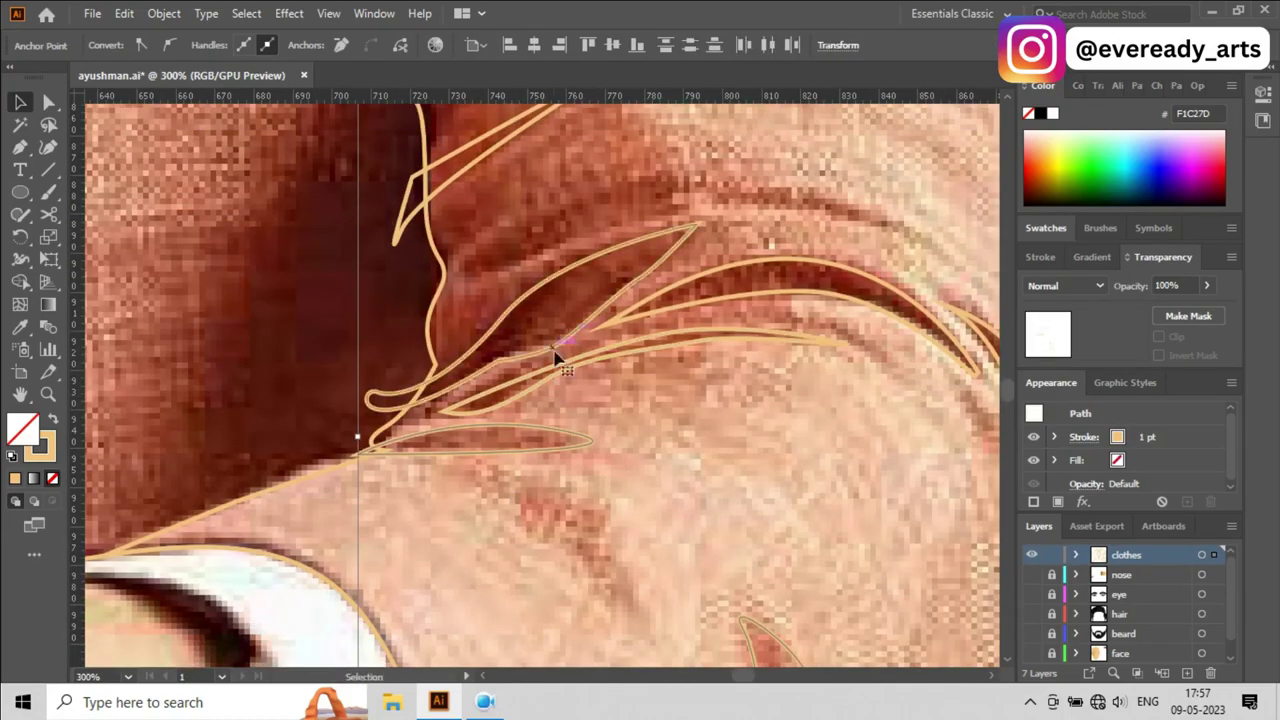
scroll(555, 358, "down", 3)
scroll(600, 290, "down", 3)
scroll(626, 306, "down", 2, "alt")
key("shift+m")
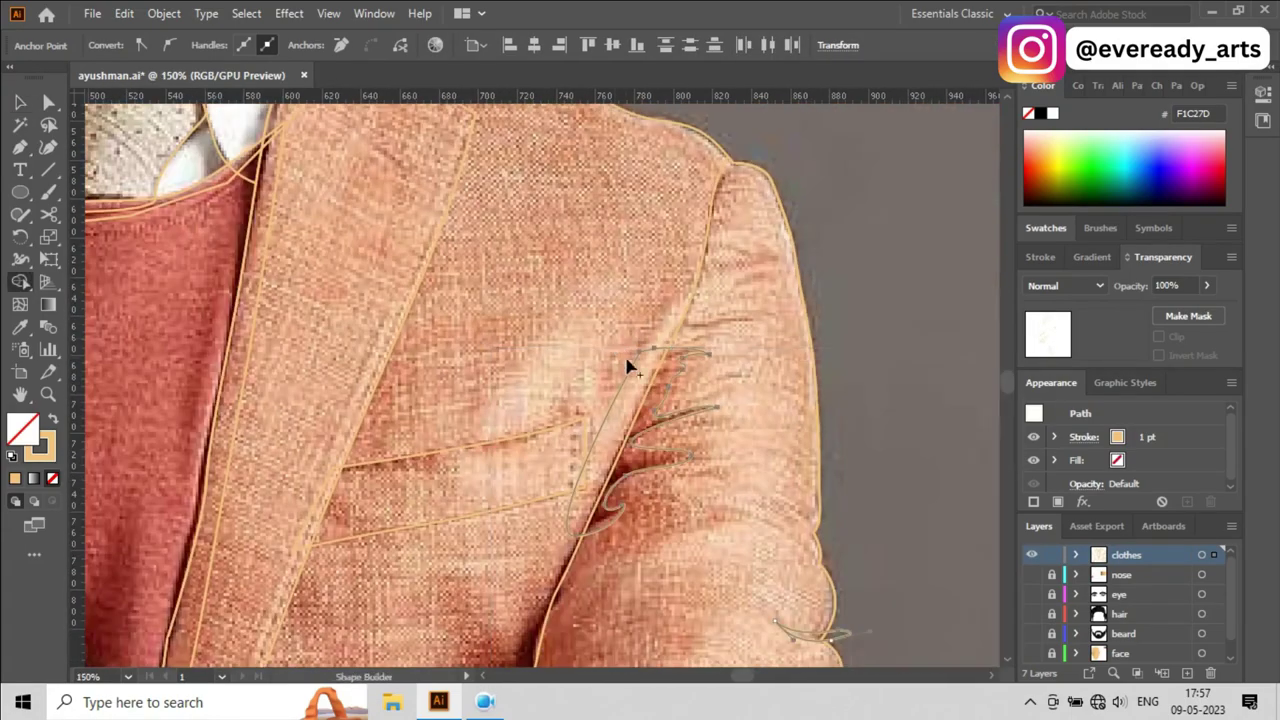
key("v")
Step: Marquee-select the lower jacket paths, fit the artboard, then return to the Pen tool zoomed in
scroll(618, 400, "down", 2)
scroll(600, 320, "down", 2)
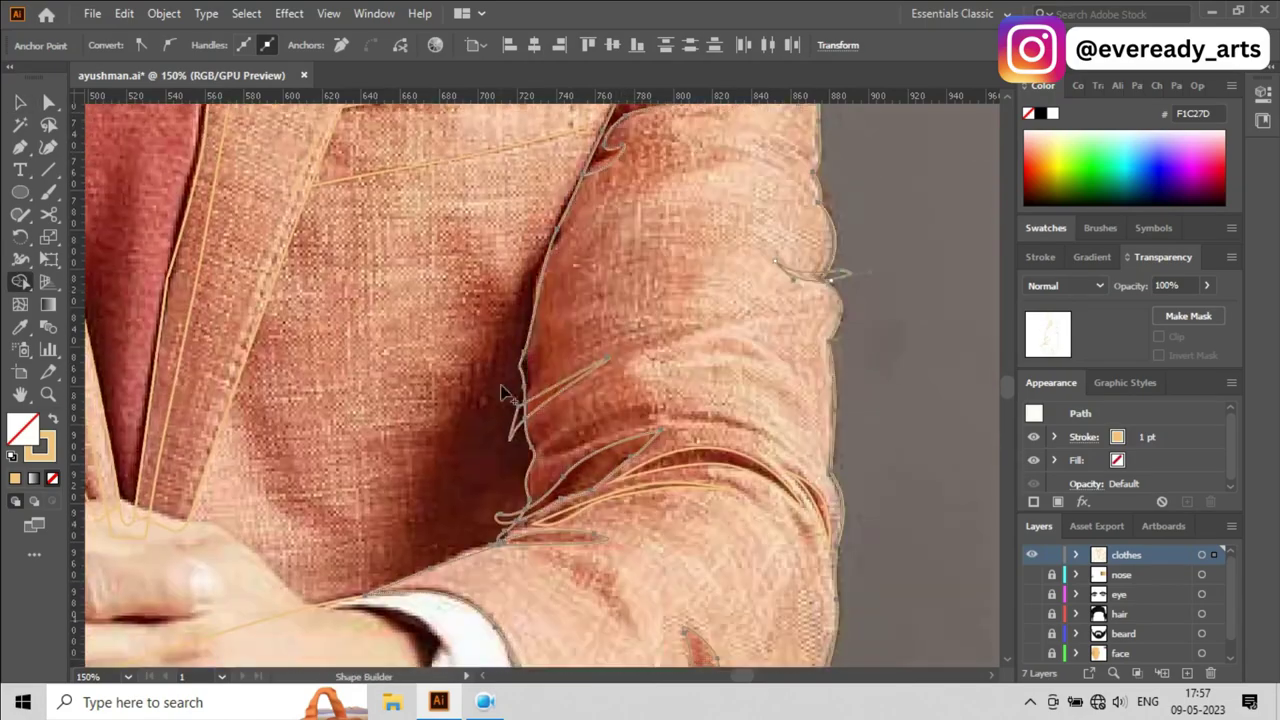
scroll(508, 420, "down", 2)
scroll(520, 480, "up", 3, "alt")
mouse_move(523, 506)
left_mouse_down()
mouse_move(669, 424)
mouse_move(583, 460)
mouse_move(723, 531)
left_mouse_up()
key("ctrl+0")
key("shift+m")
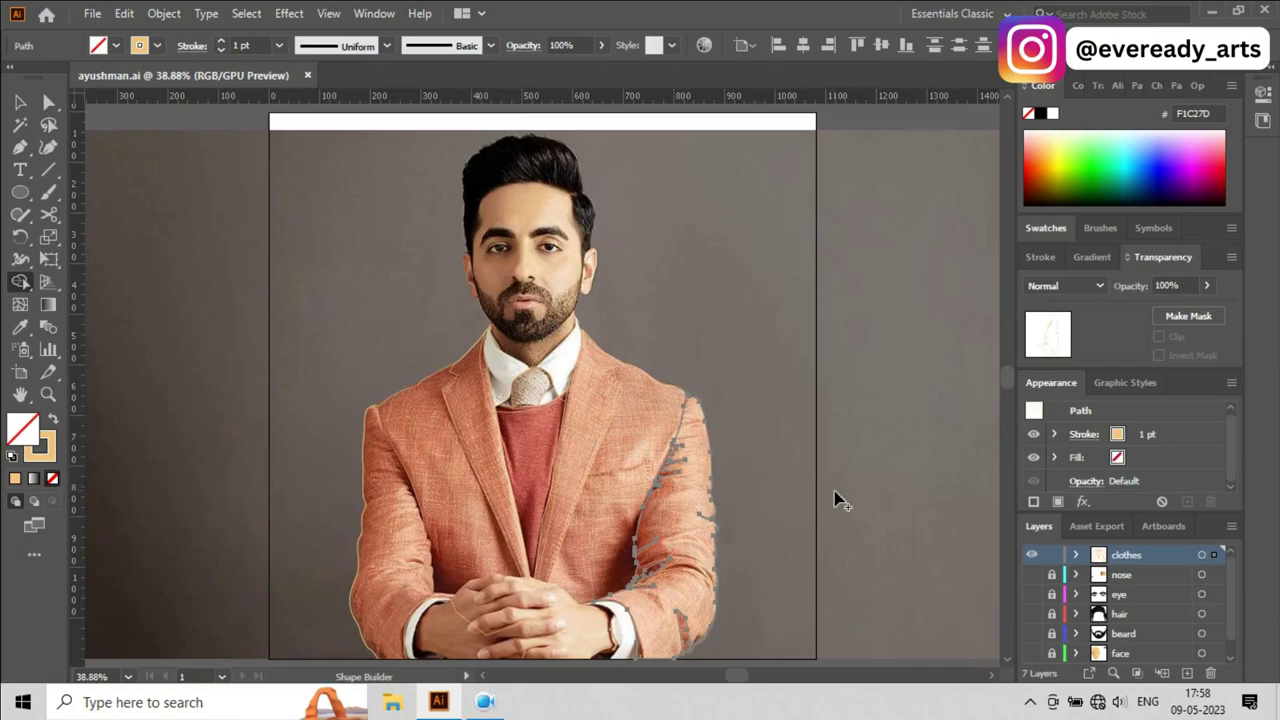
key("p")
key("ctrl+shift+a")
key("ctrl+plus")
key("ctrl+plus")
key("ctrl+plus")
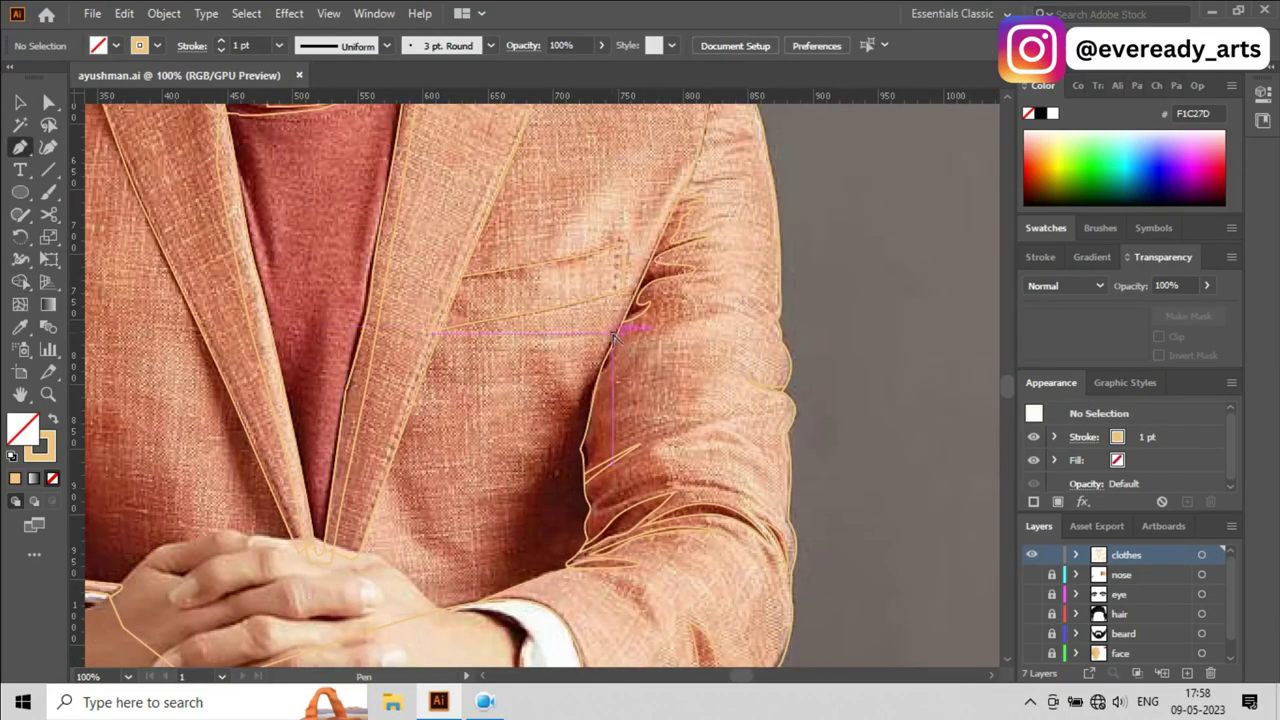
Step: Trace a new curved path down the left sleeve's edge toward the cuff
left_click(614, 337)
key("ctrl+plus")
left_click(571, 371)
left_click(474, 517)
left_click_drag(412, 545, 410, 585)
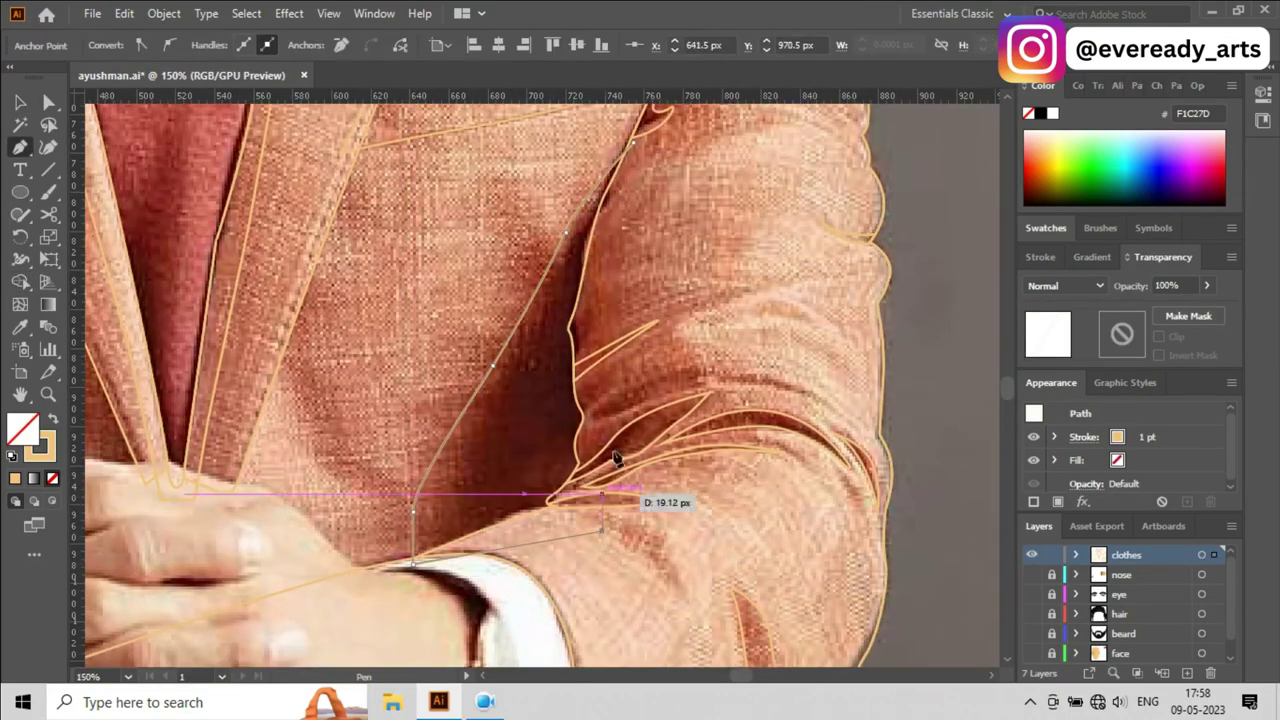
scroll(616, 458, "up", 2)
left_click_drag(616, 458, 643, 265)
Step: Zoom and pan to frame the jacket front and the clasped hands
key("ctrl+minus")
key("ctrl+plus")
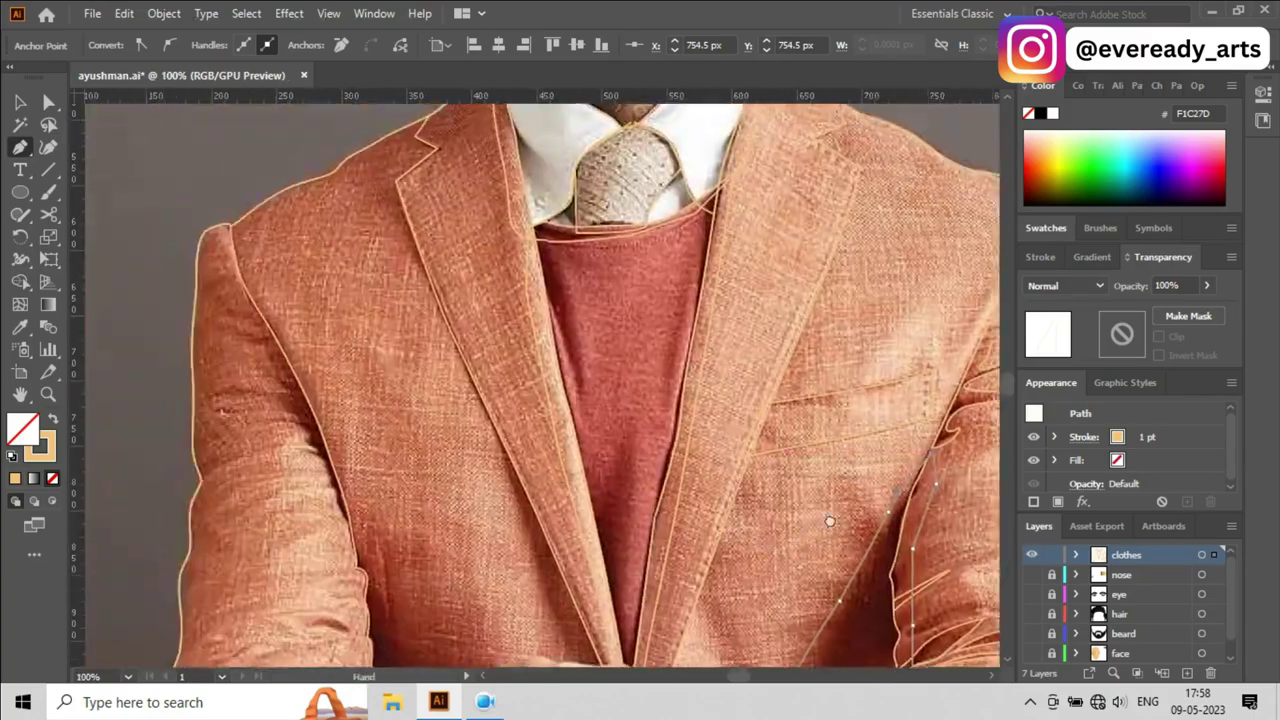
scroll(611, 363, "down", 3)
scroll(611, 363, "up", 3)
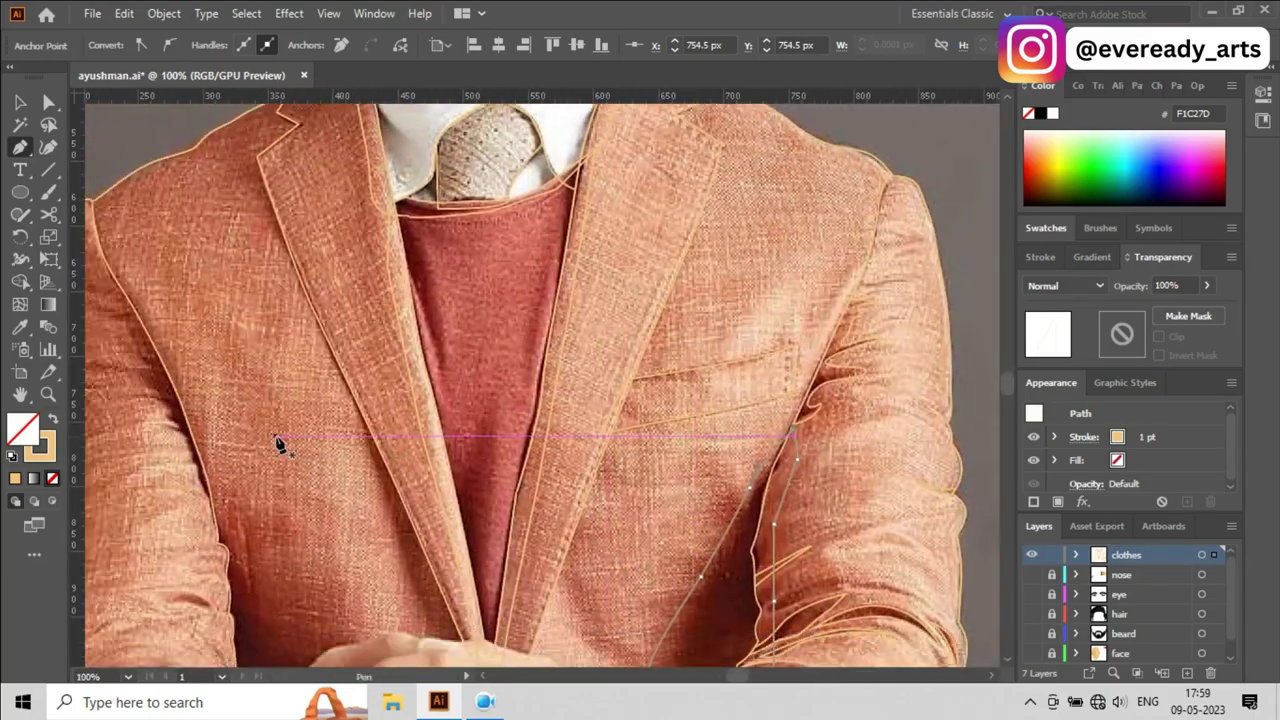
key("ctrl+plus")
scroll(420, 350, "up", 3)
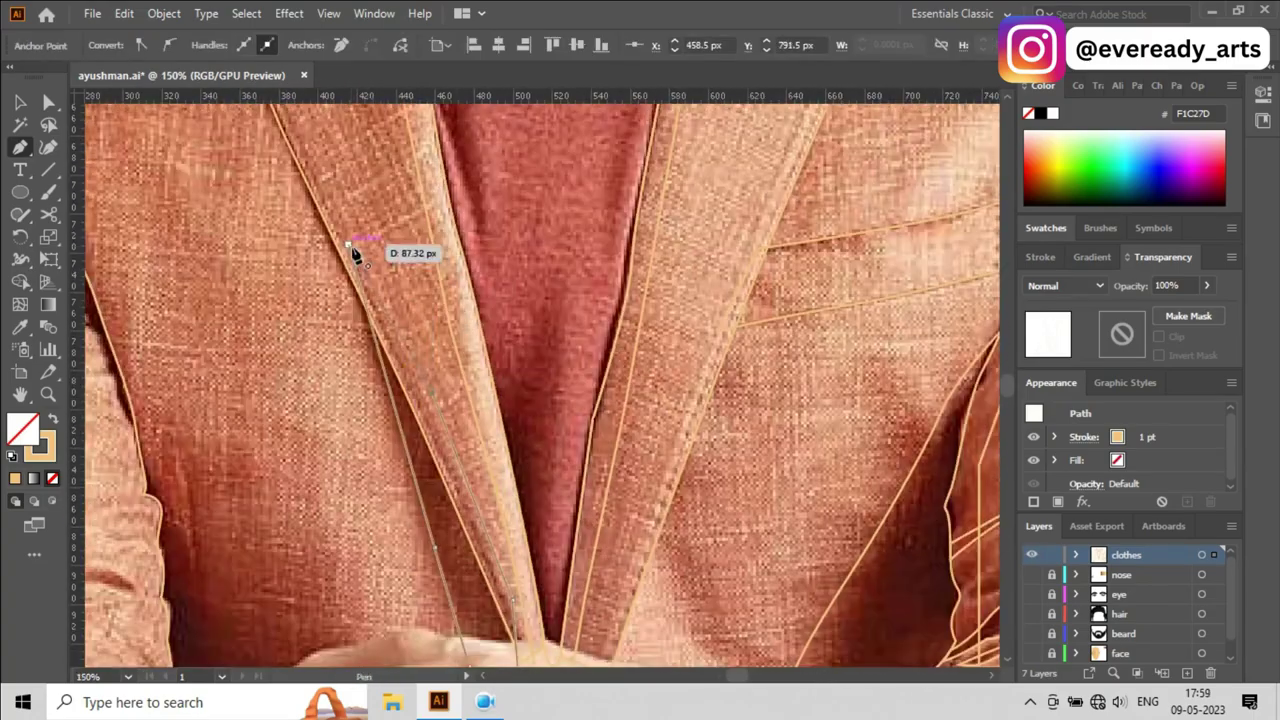
scroll(474, 389, "left", 5)
scroll(537, 427, "down", 2)
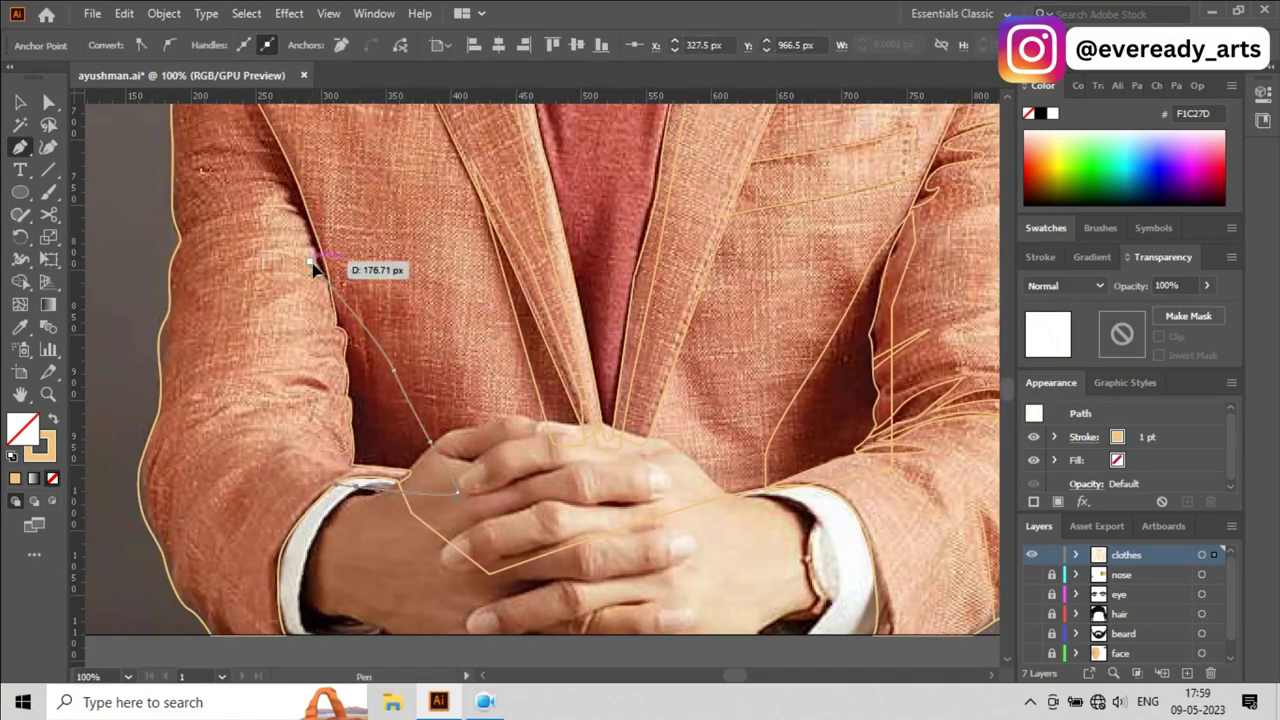
scroll(313, 265, "up", 3)
Step: Trace the left sleeve edge past the zigzag crease with Pen anchors
scroll(250, 283, "up", 2)
left_click(210, 315)
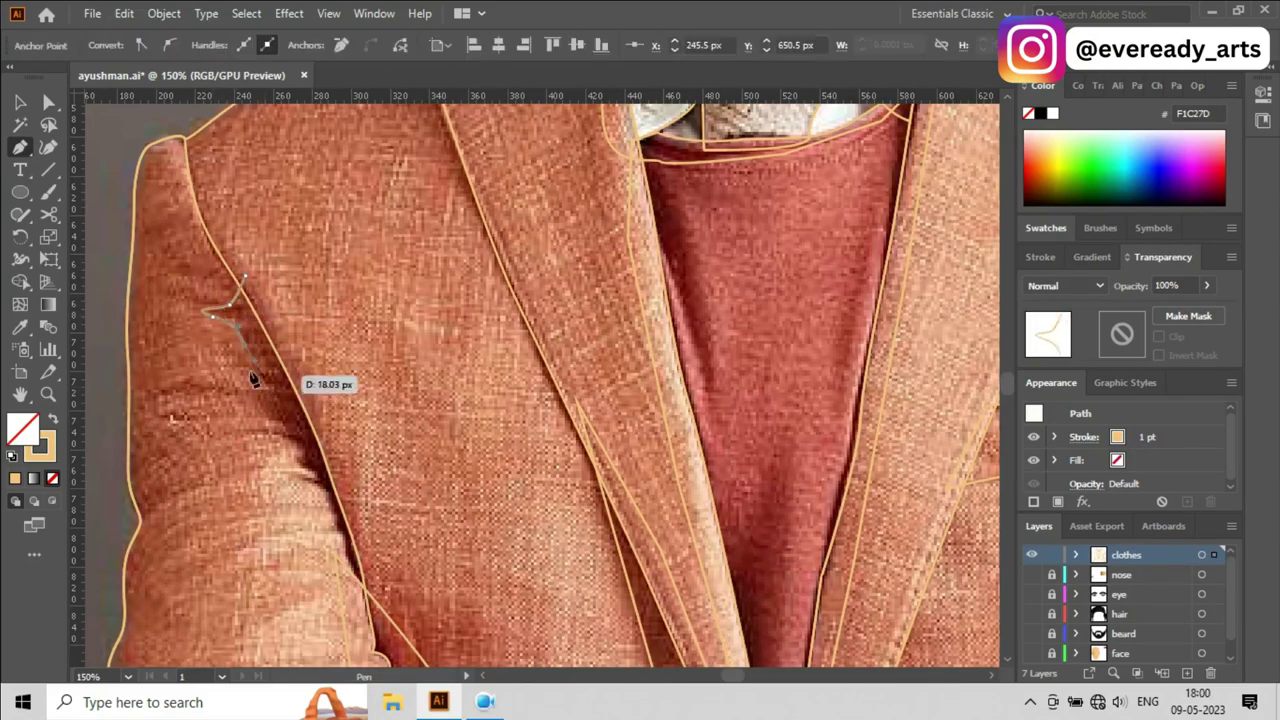
scroll(253, 378, "up", 1)
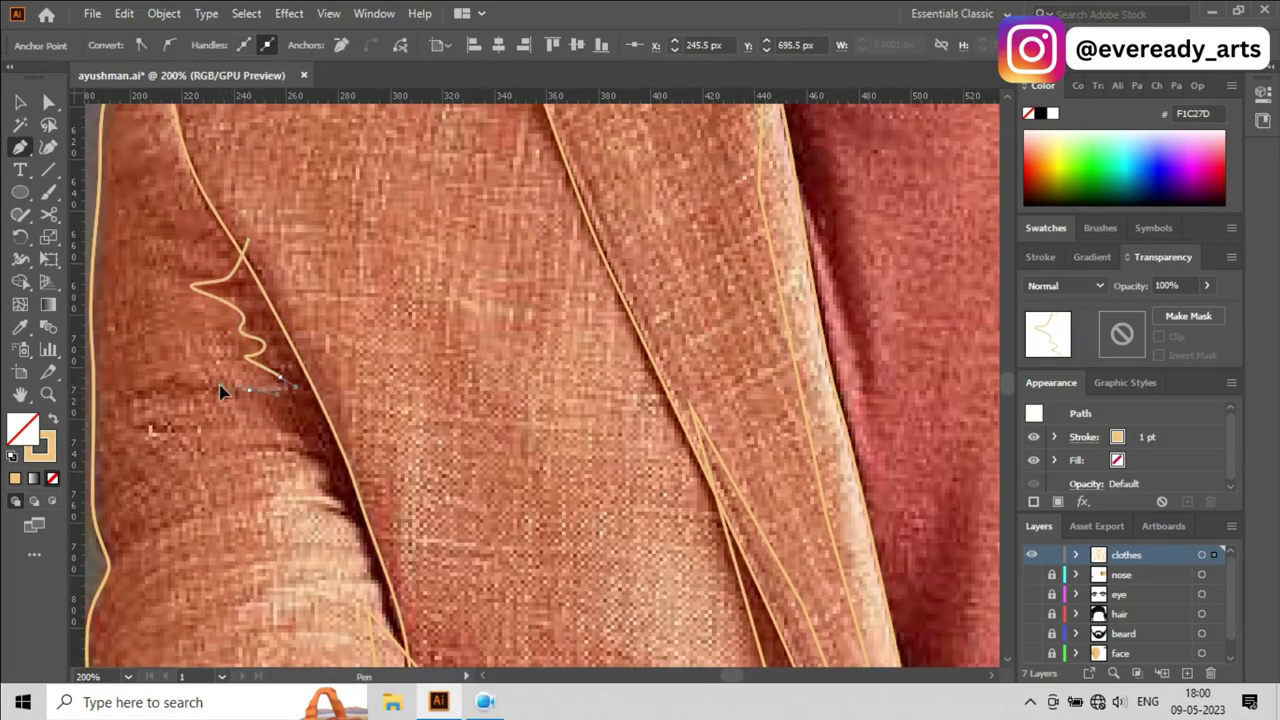
left_click(306, 430)
scroll(343, 443, "down", 1)
scroll(346, 448, "down", 1)
left_click(342, 455)
scroll(440, 515, "down", 1)
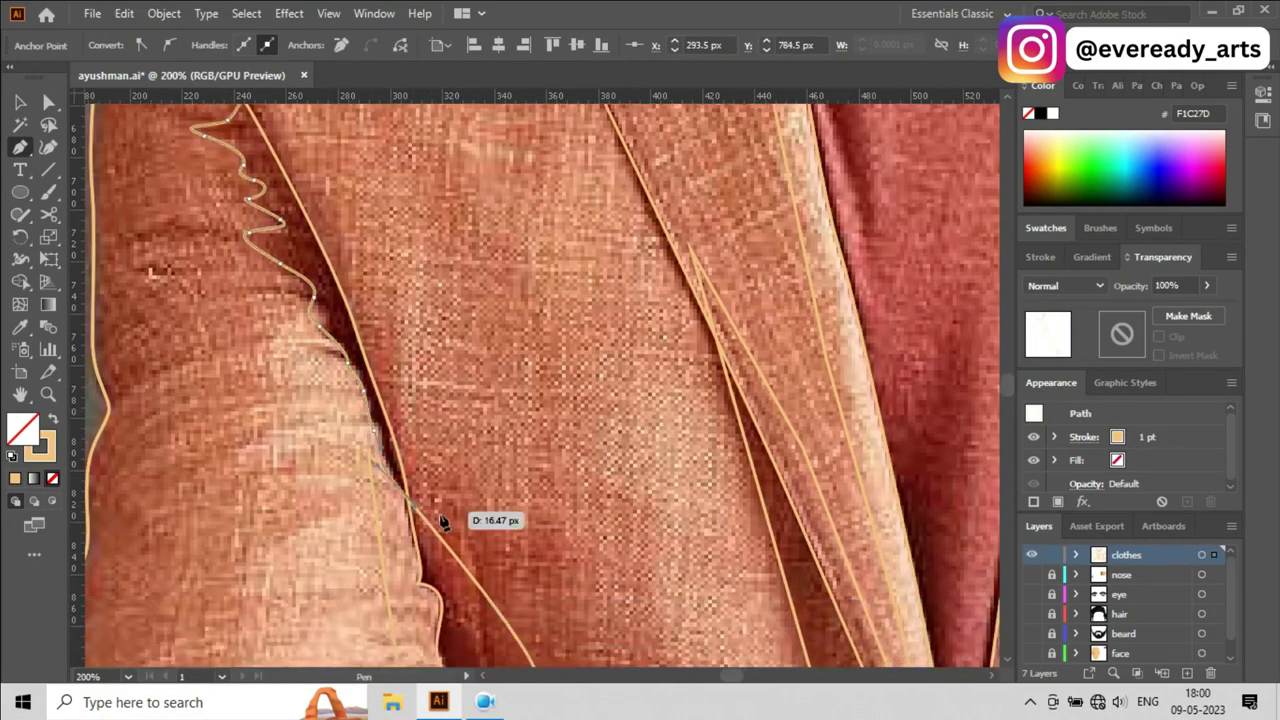
scroll(443, 521, "down", 2)
scroll(380, 377, "down", 1)
left_click_drag(458, 448, 521, 500)
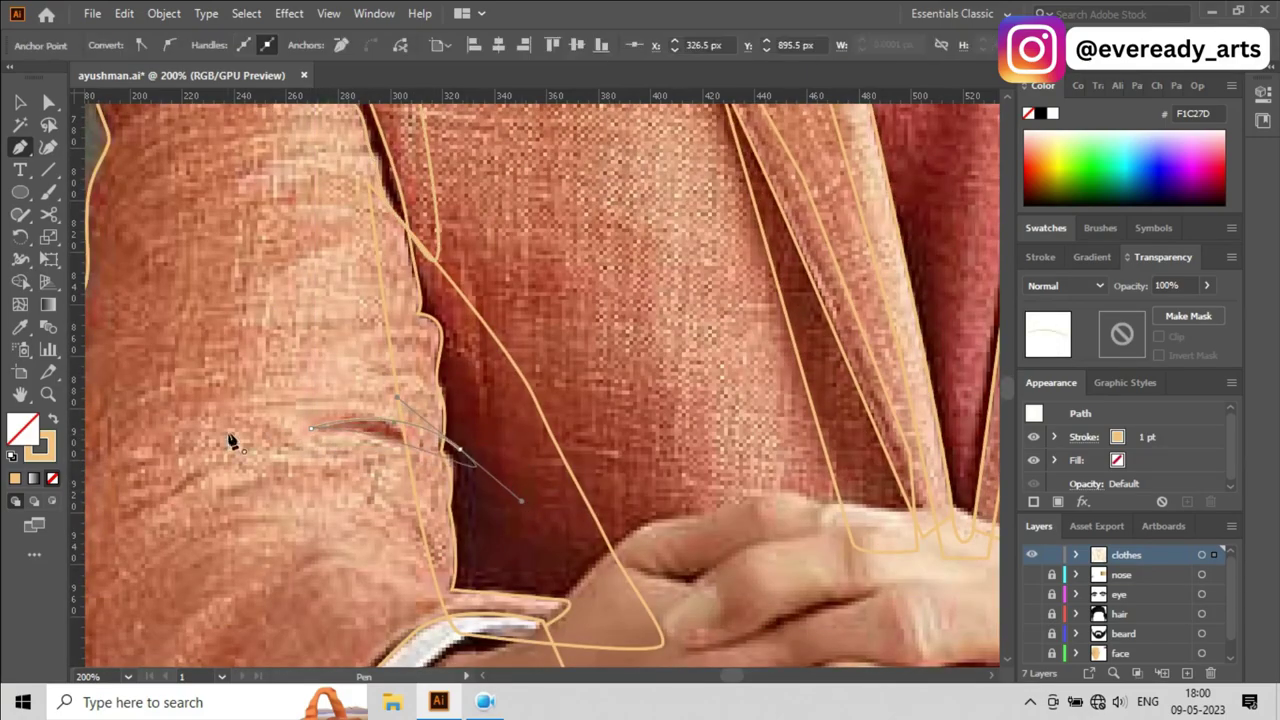
Step: Curve the path along the sleeve's outer edge toward the cuff
scroll(231, 441, "down", 2)
scroll(306, 463, "down", 1)
scroll(286, 480, "down", 1)
scroll(294, 531, "up", 1)
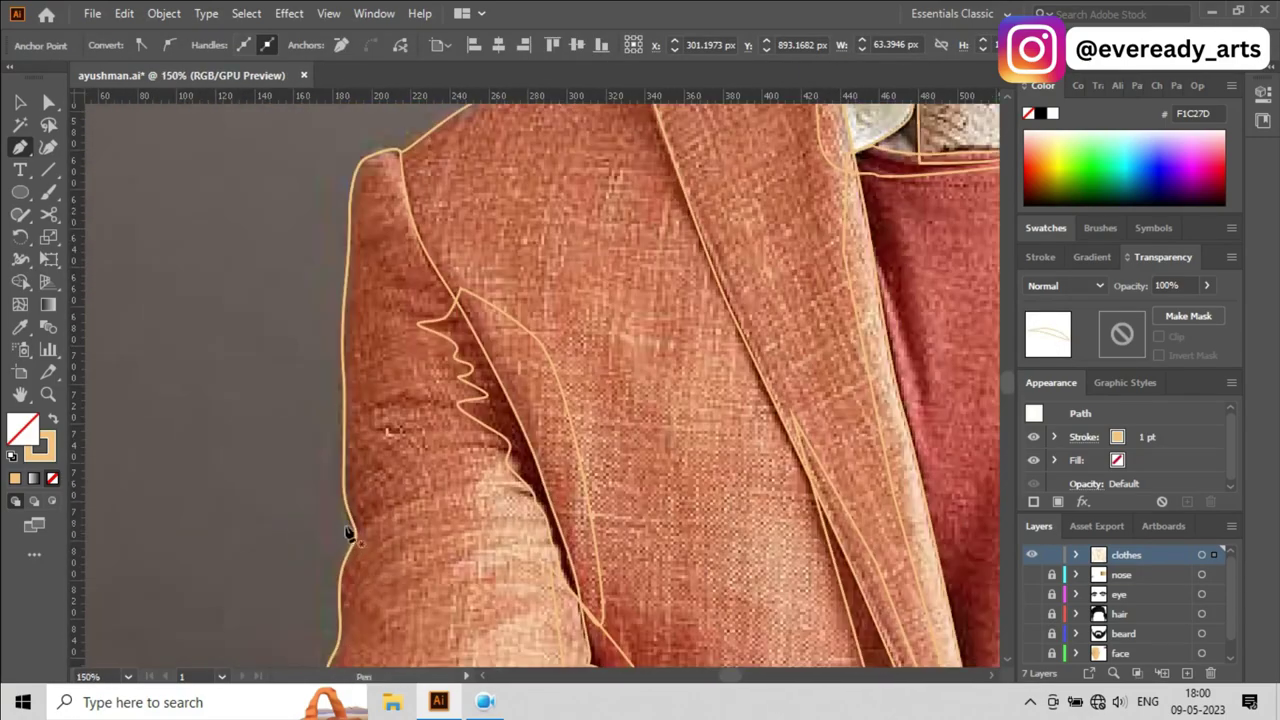
scroll(348, 531, "up", 1)
scroll(163, 634, "down", 2)
scroll(443, 537, "down", 2)
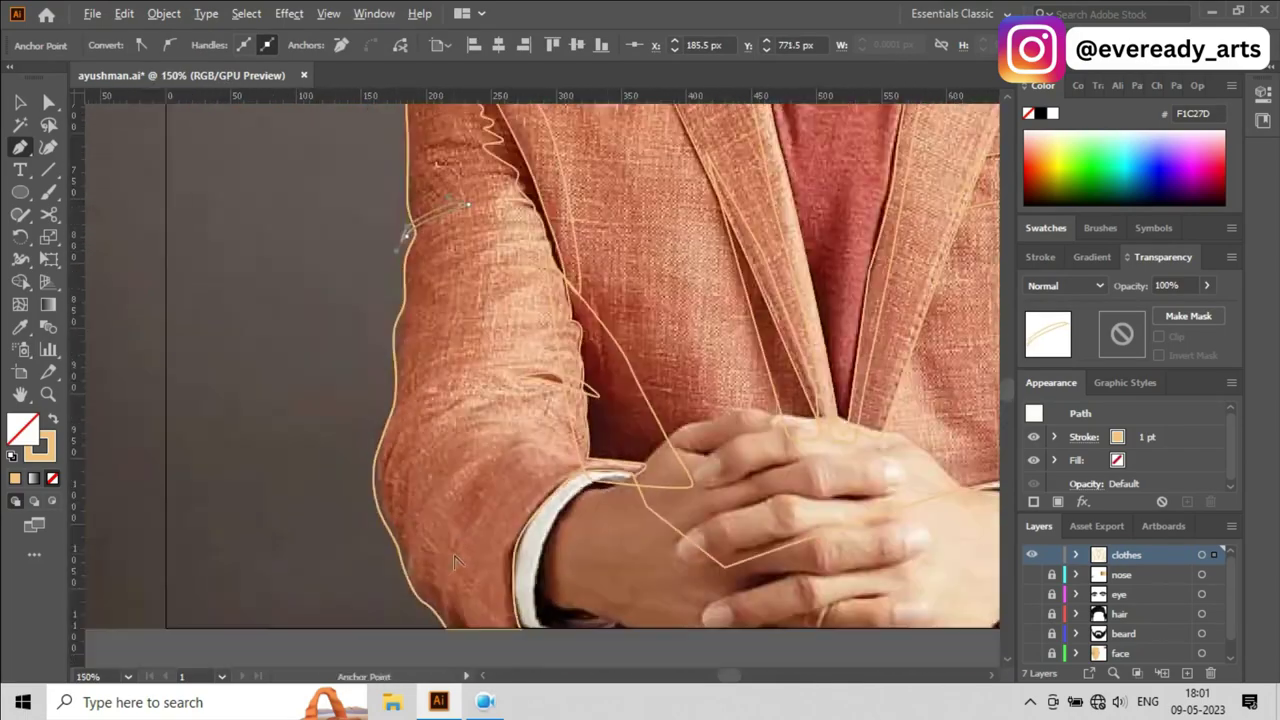
scroll(380, 531, "down", 1)
scroll(443, 471, "up", 1)
scroll(371, 509, "up", 1)
mouse_move(352, 543)
left_mouse_down()
mouse_move(371, 509)
mouse_move(345, 532)
left_mouse_up()
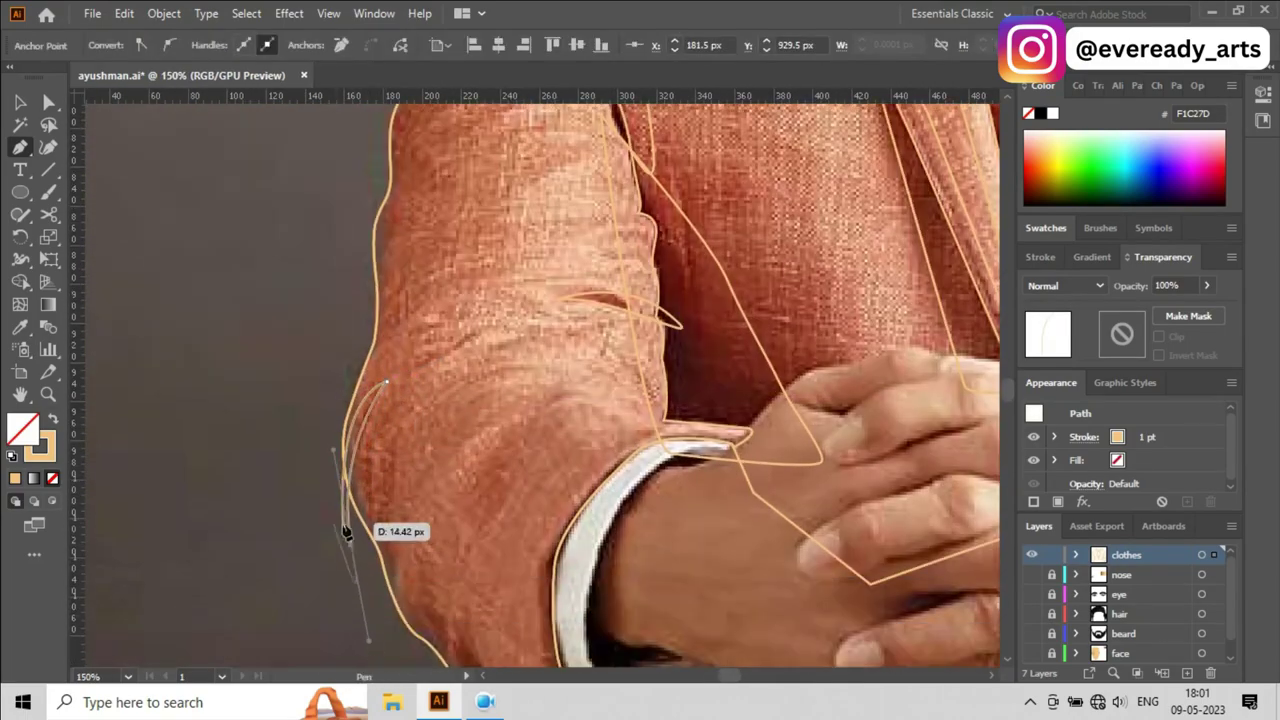
scroll(345, 532, "up", 2)
scroll(400, 450, "up", 1)
left_click_drag(572, 437, 580, 447)
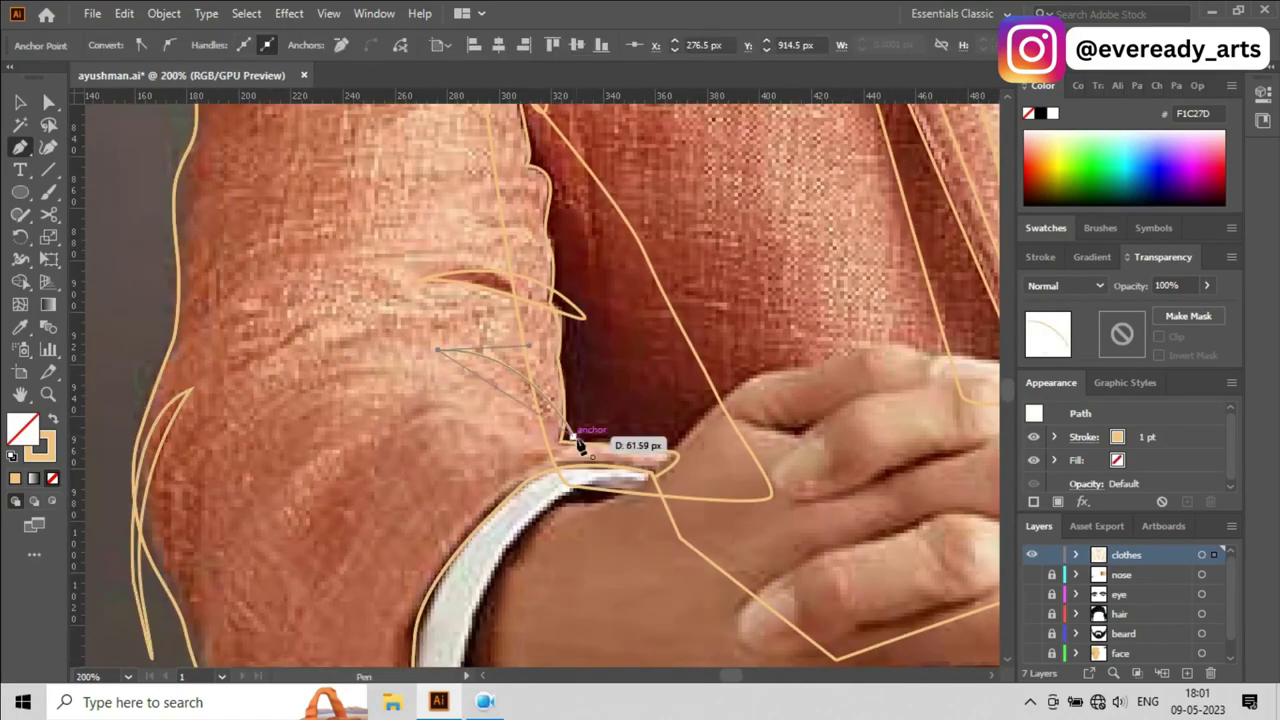
Step: Draw the elbow fold curves and start a stroke along the other cuff edge
scroll(443, 447, "down", 1)
scroll(214, 443, "down", 1)
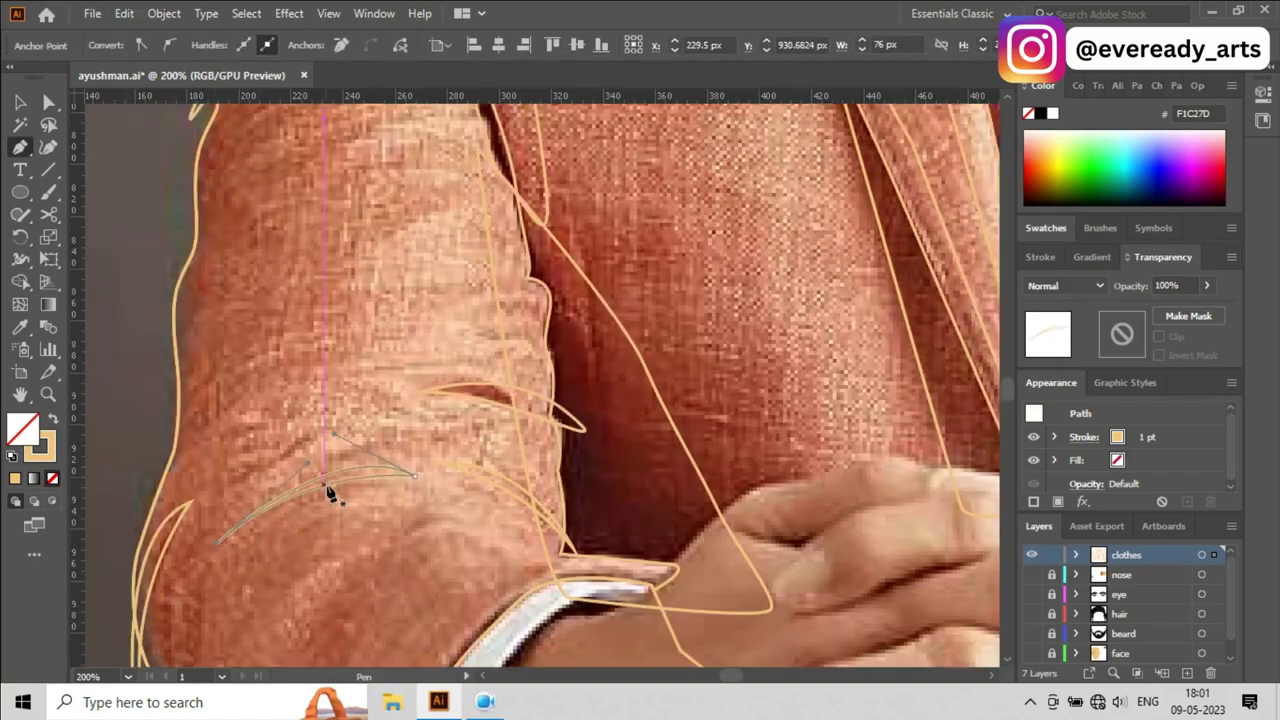
scroll(329, 491, "up", 2)
scroll(279, 477, "down", 3)
scroll(300, 480, "up", 1)
left_click_drag(300, 480, 234, 374)
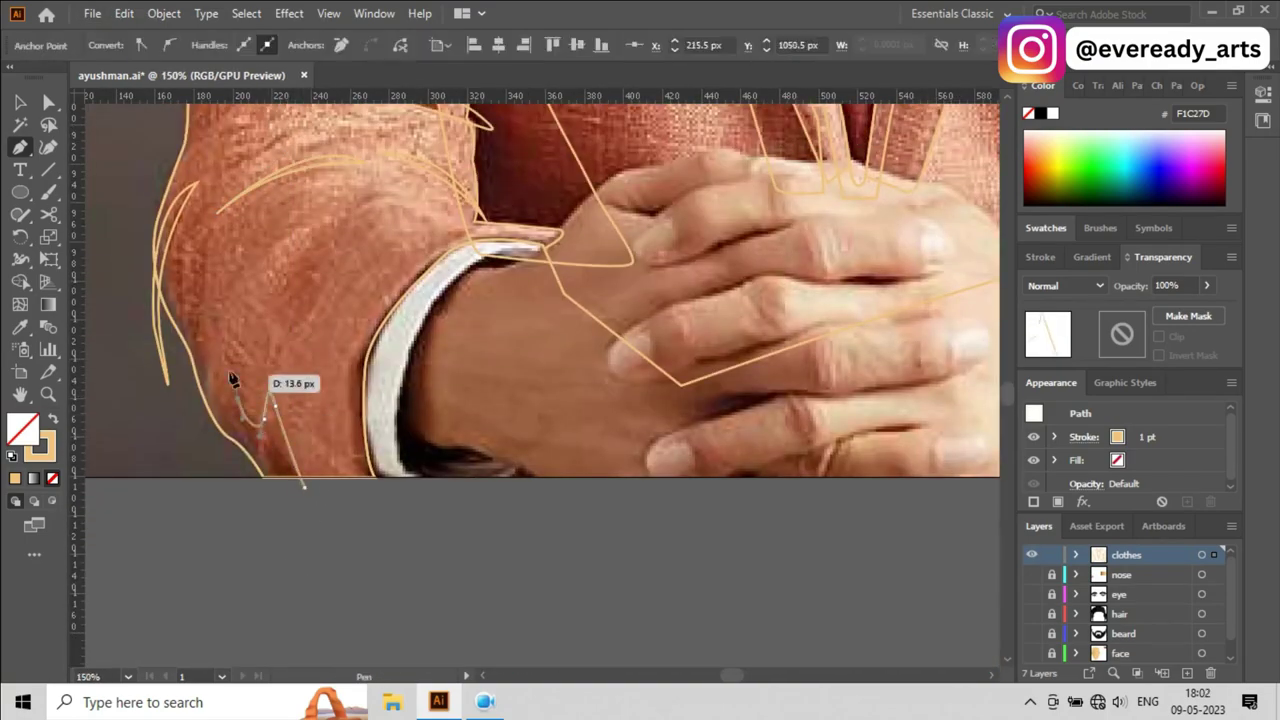
scroll(179, 500, "up", 1)
left_click_drag(179, 500, 179, 500)
scroll(179, 500, "down", 1)
scroll(363, 608, "down", 1)
scroll(307, 500, "up", 3)
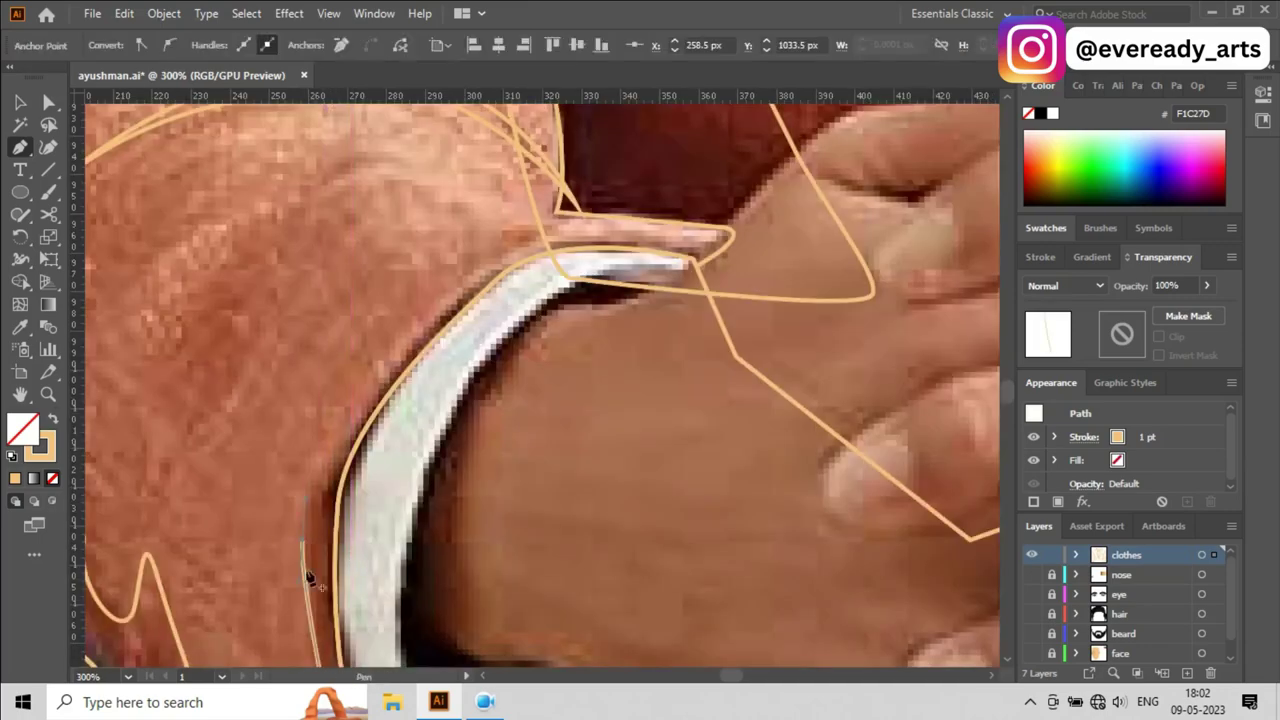
scroll(306, 400, "right", 1)
scroll(386, 343, "right", 1)
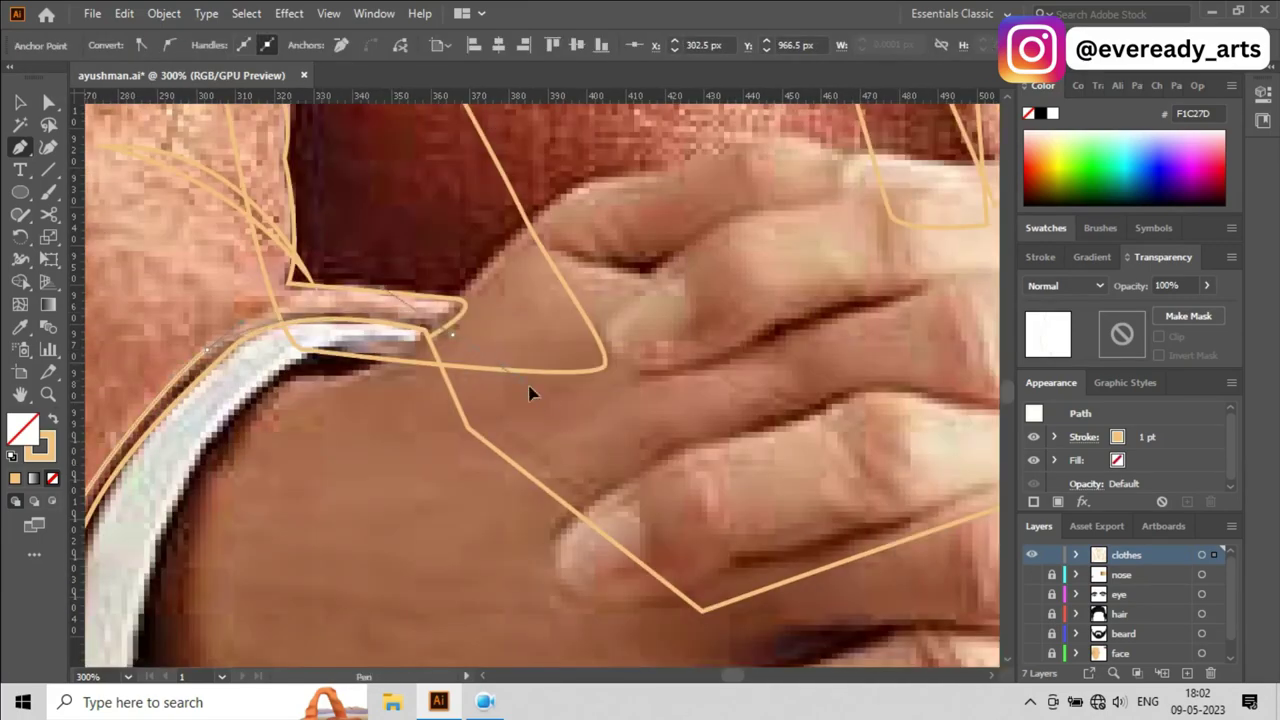
scroll(531, 391, "down", 1)
mouse_move(368, 382)
left_mouse_down()
mouse_move(265, 483)
mouse_move(506, 509)
left_mouse_up()
scroll(506, 509, "down", 2)
scroll(471, 563, "down", 2)
scroll(623, 551, "right", 2)
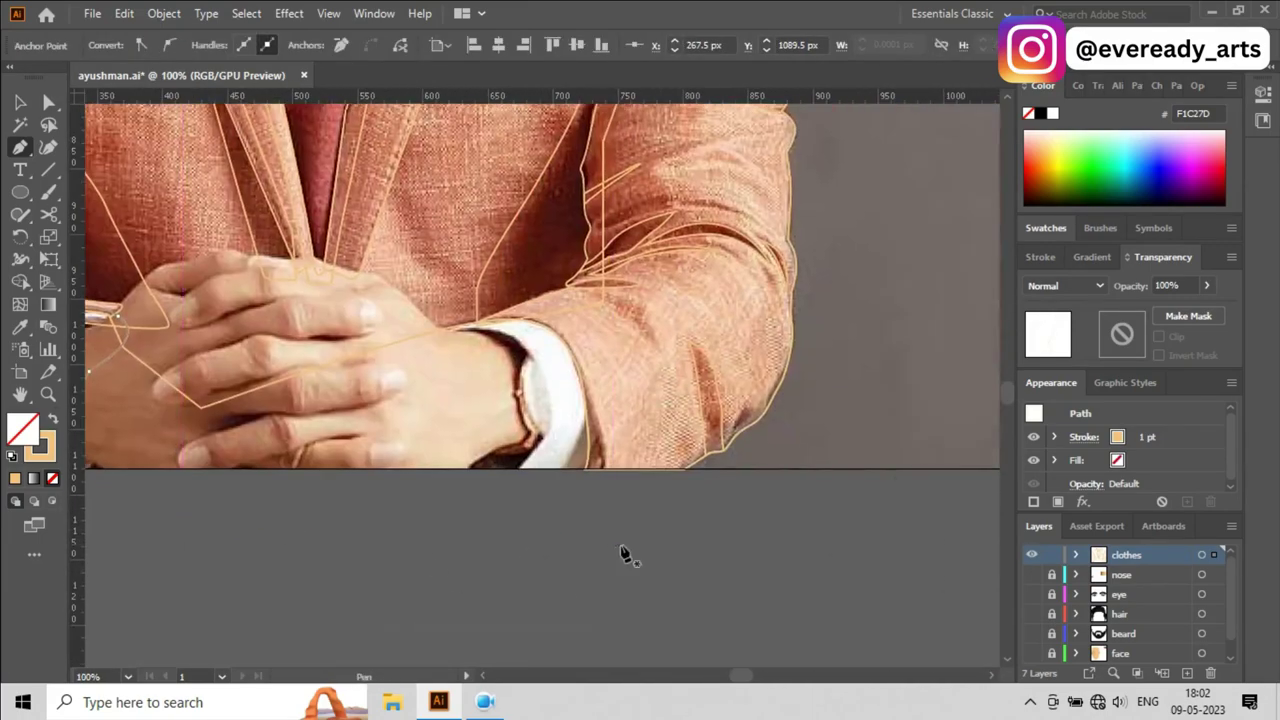
scroll(568, 550, "up", 2)
Step: Trace the right cuff's sleeve edge, placing an anchor below the artboard
scroll(571, 323, "up", 3)
left_click_drag(490, 280, 462, 263)
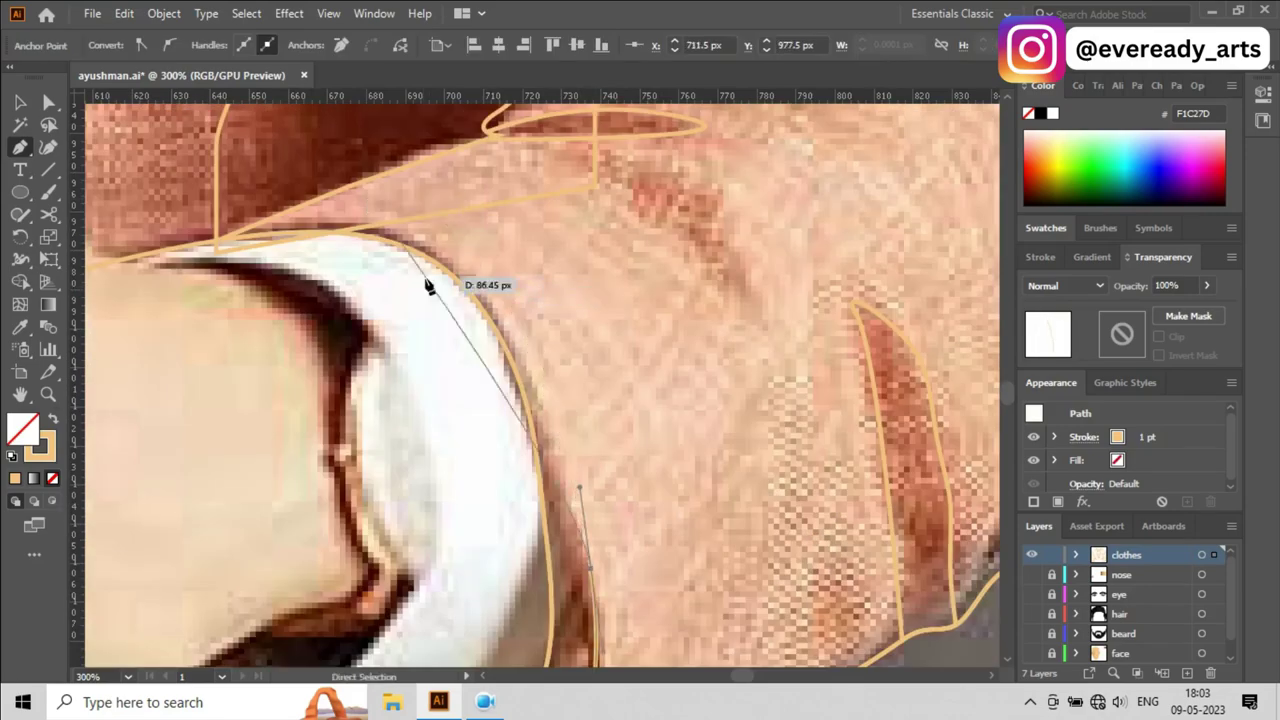
scroll(406, 200, "down", 2)
scroll(300, 350, "down", 3)
left_click(514, 608)
scroll(751, 486, "down", 2)
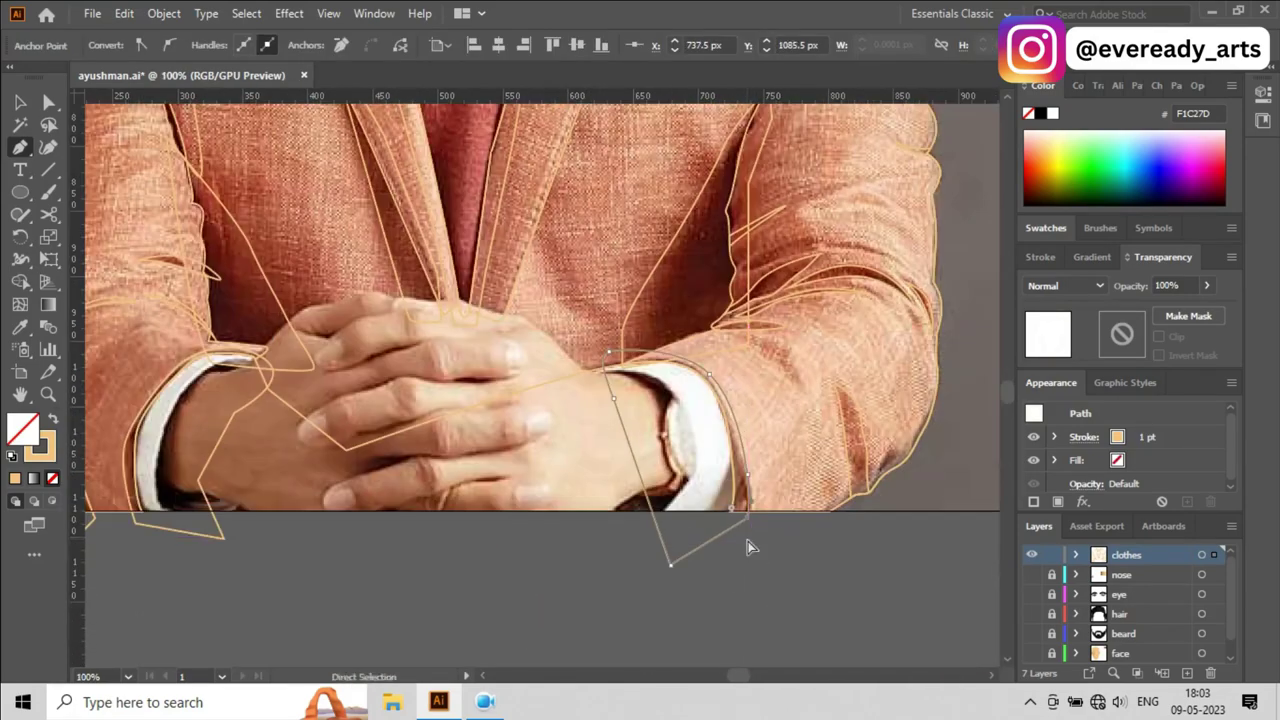
scroll(750, 548, "down", 3)
scroll(251, 614, "up", 3)
Step: Select the left cuff outline and then the sleeve outline path
left_click(294, 623, "ctrl")
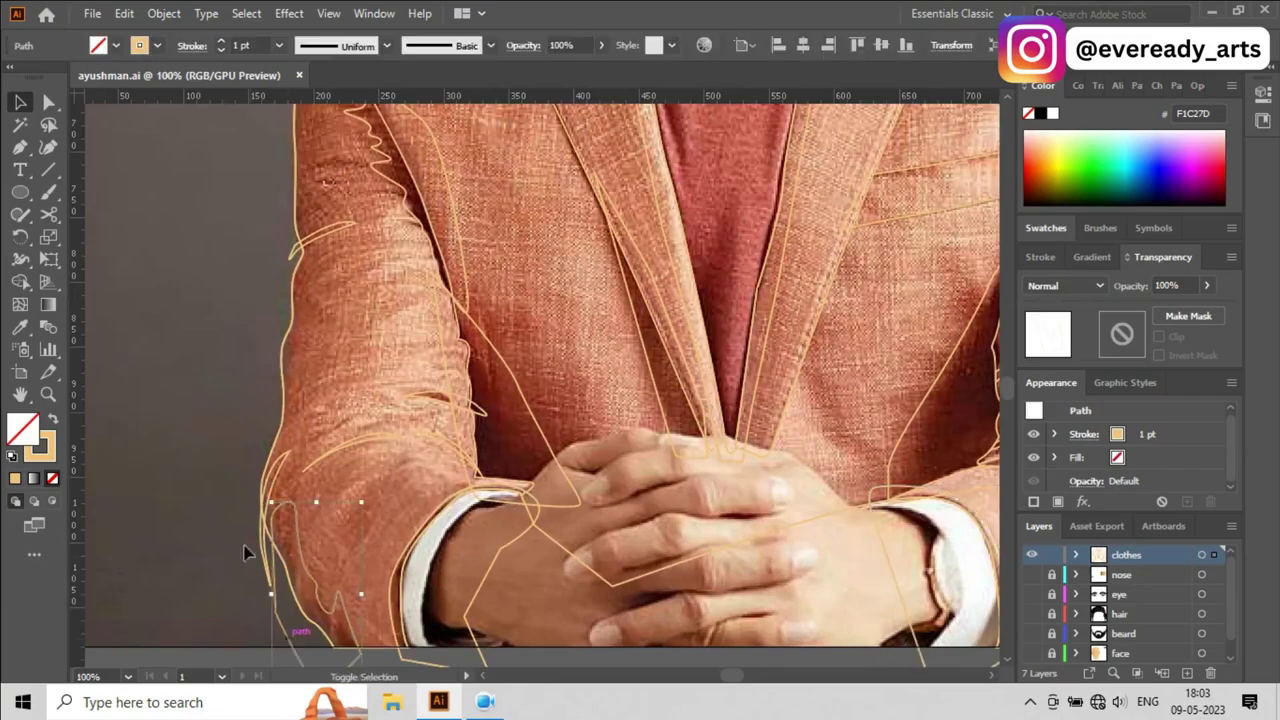
scroll(480, 540, "up", 2)
scroll(420, 525, "up", 3)
scroll(350, 515, "up", 1)
left_click(297, 505, "ctrl")
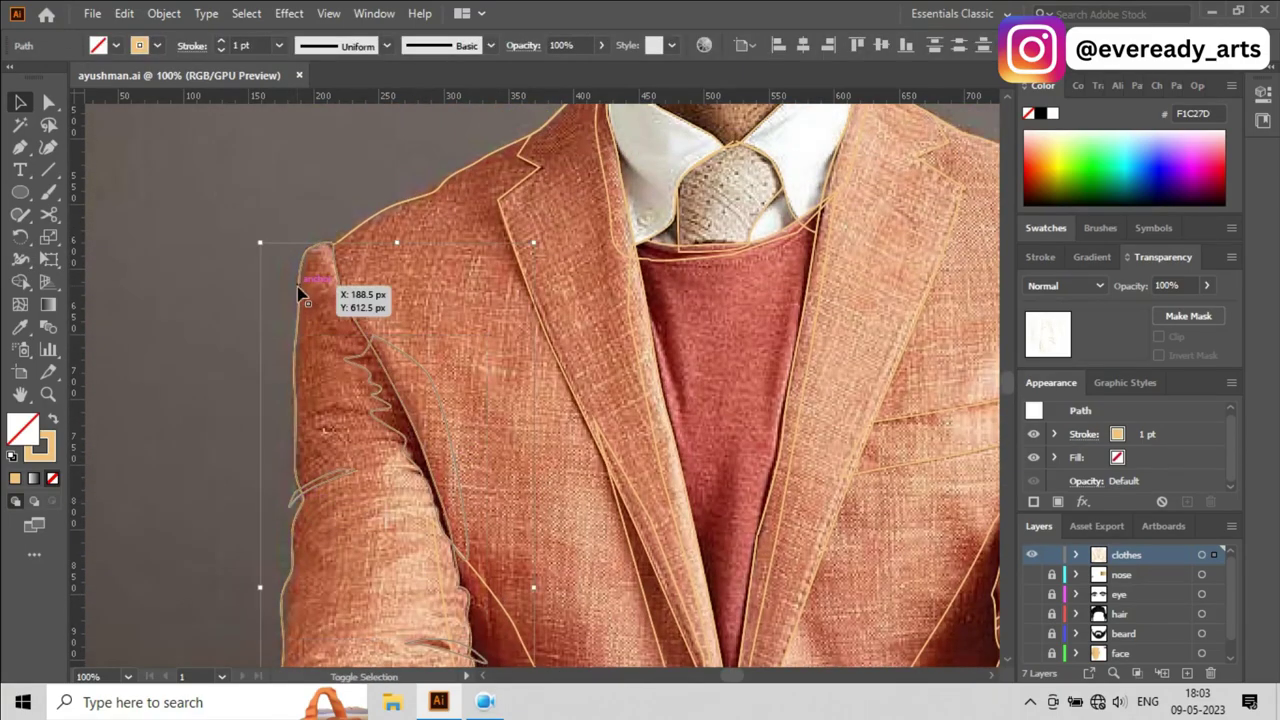
scroll(300, 290, "down", 3)
scroll(300, 415, "down", 2)
Step: Return to the Selection tool, deselect everything and zoom out to the artboard
scroll(470, 400, "up", 3)
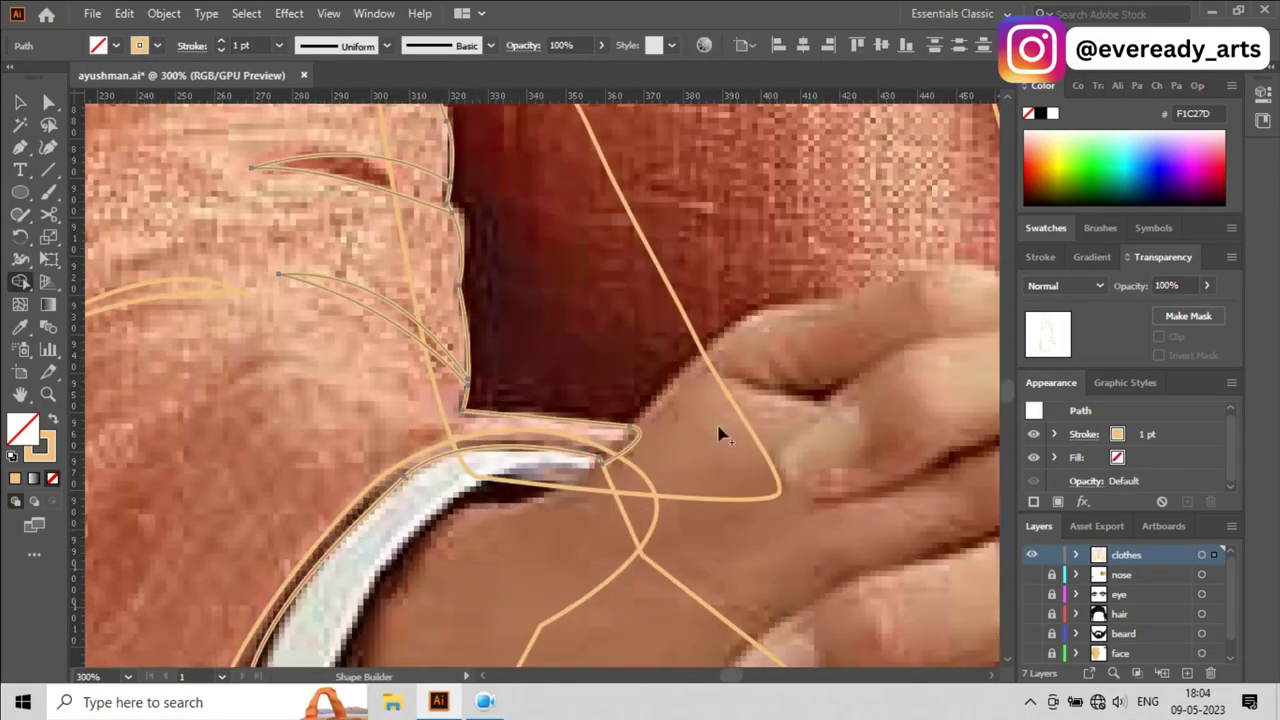
scroll(414, 500, "down", 2)
scroll(434, 440, "down", 1)
scroll(643, 429, "down", 1)
scroll(655, 447, "down", 2)
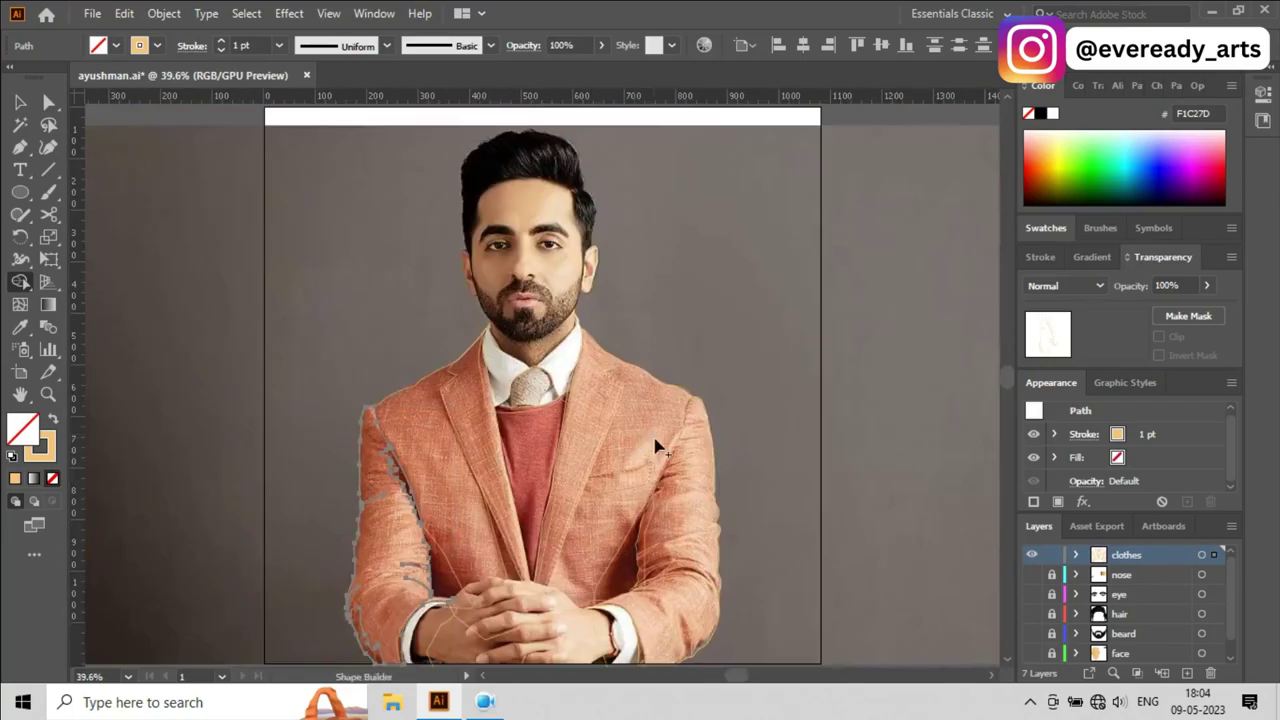
key("v")
left_click(655, 447)
scroll(840, 484, "up", 2)
Step: Draw a closed pen shape along the left sleeve's outer shoulder edge
left_click(204, 241)
scroll(366, 334, "up", 1)
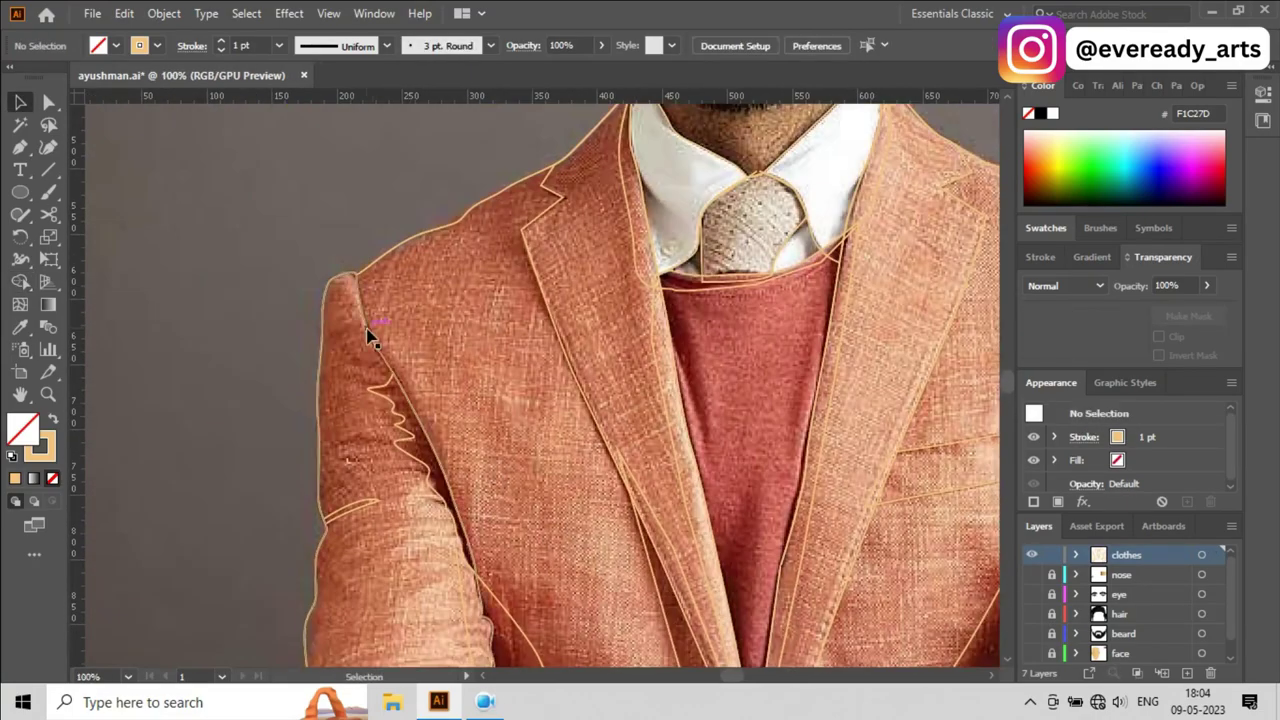
key("p")
scroll(408, 418, "down", 2)
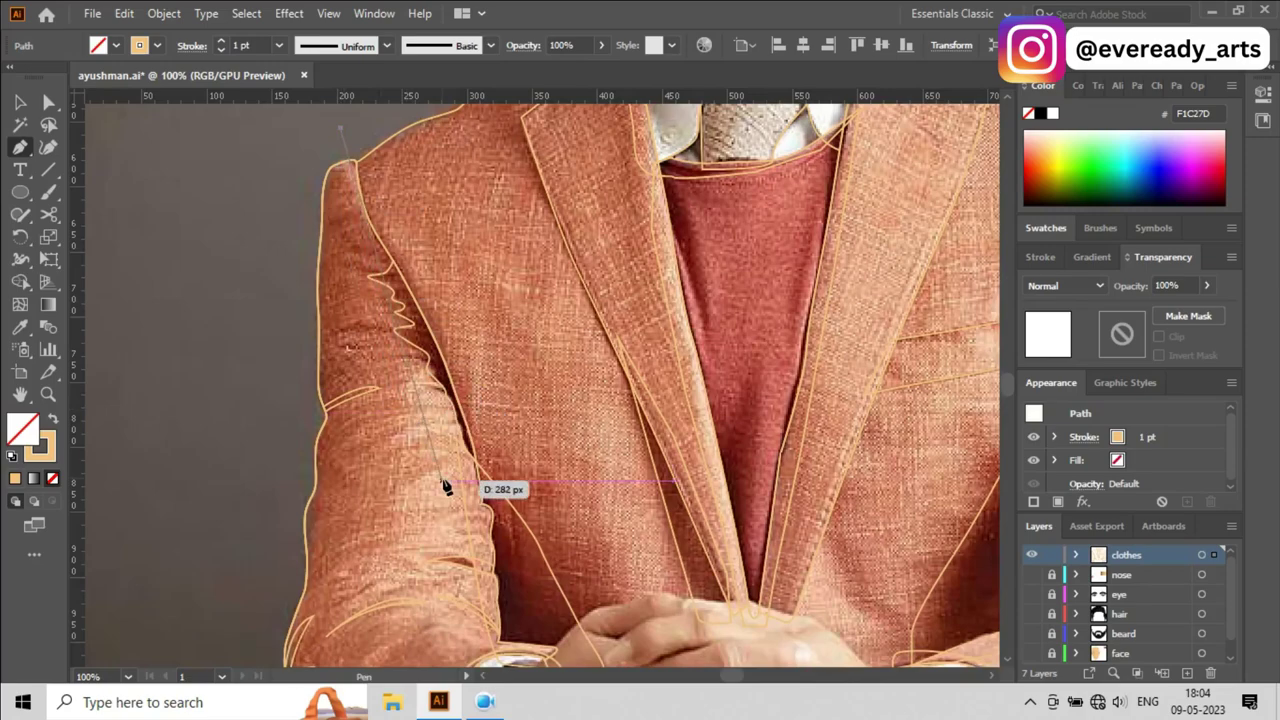
left_click_drag(447, 487, 512, 465)
scroll(573, 568, "down", 4)
scroll(333, 195, "up", 5)
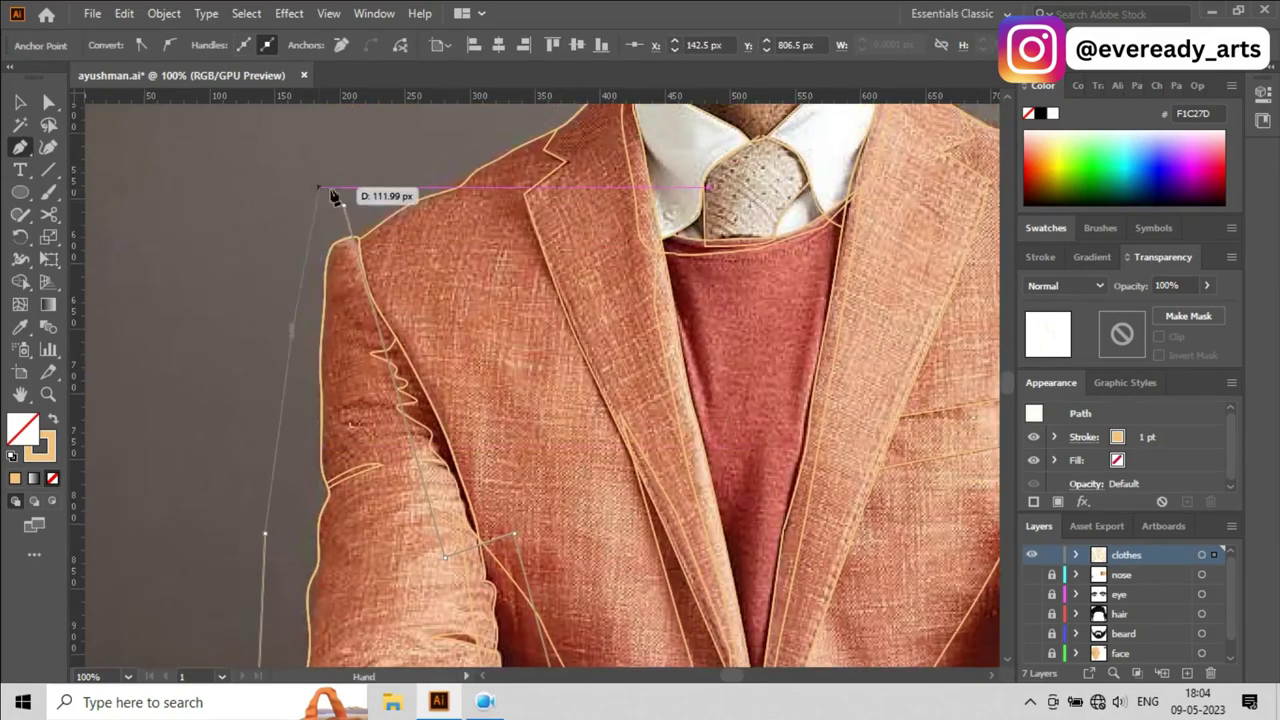
left_click(342, 212)
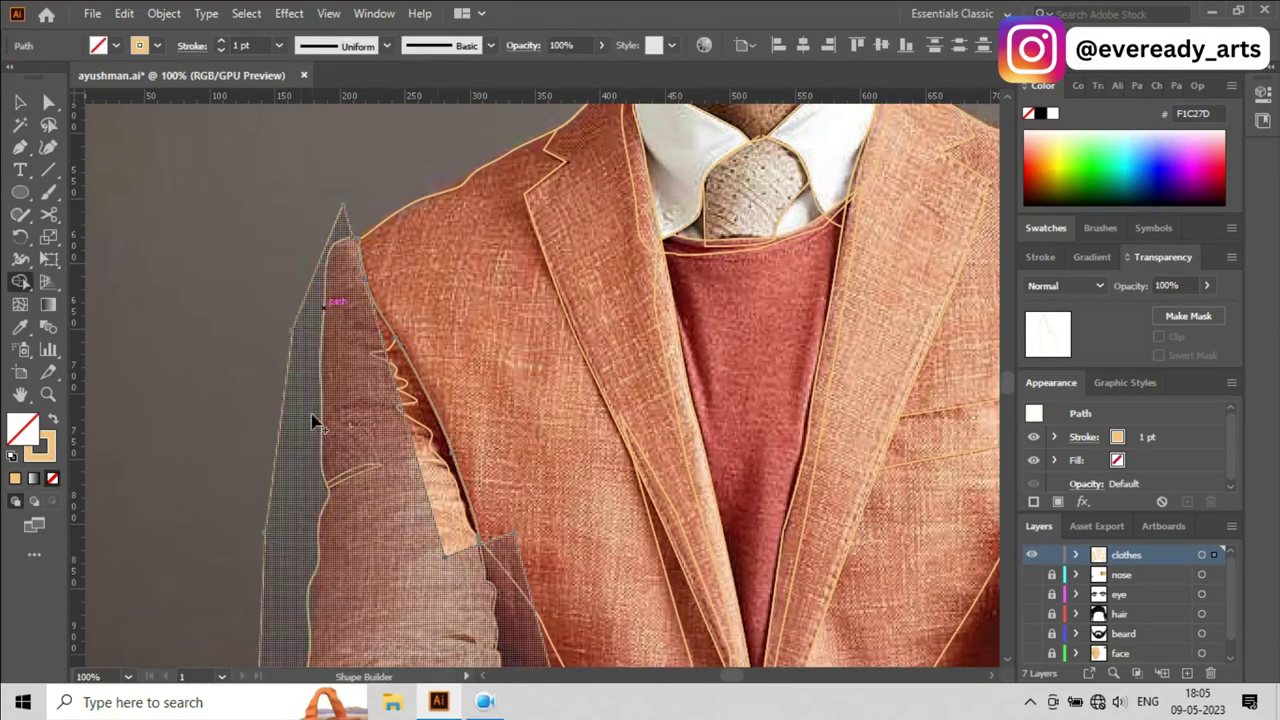
Step: Merge the new shape region into the sleeve, then deselect everything
left_click(450, 550)
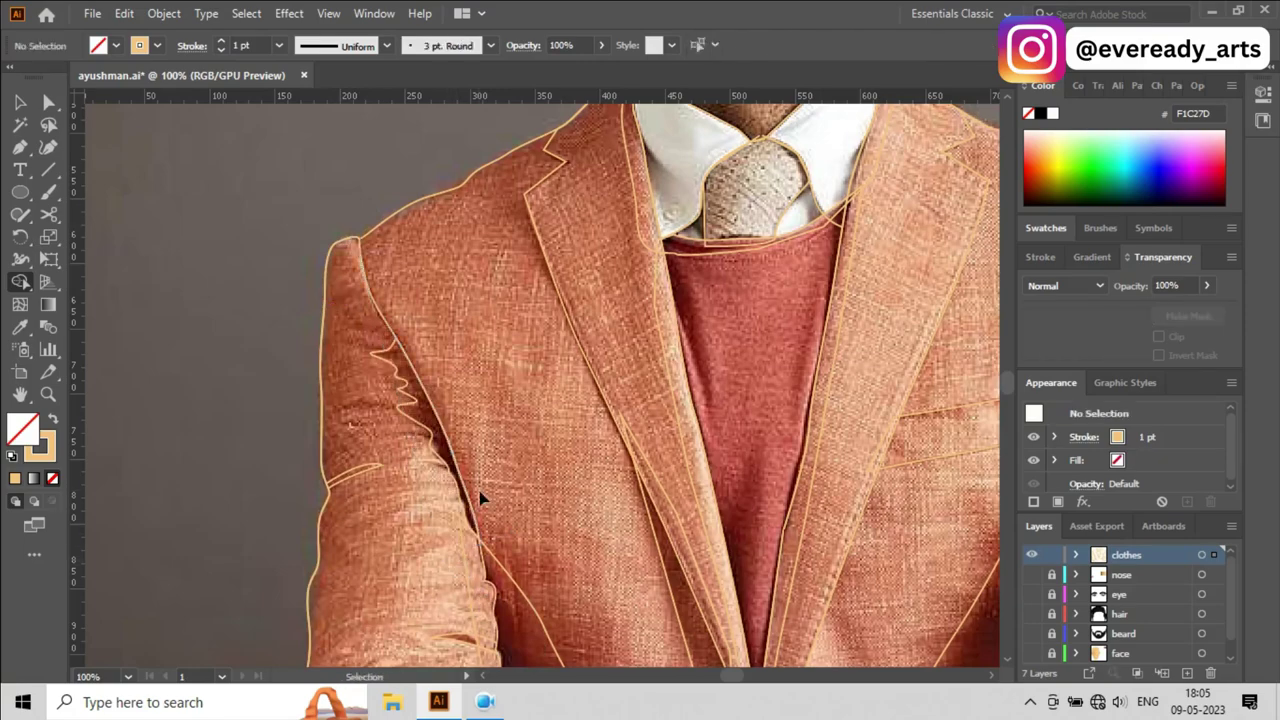
key("a")
left_click(486, 565)
left_click(20, 101)
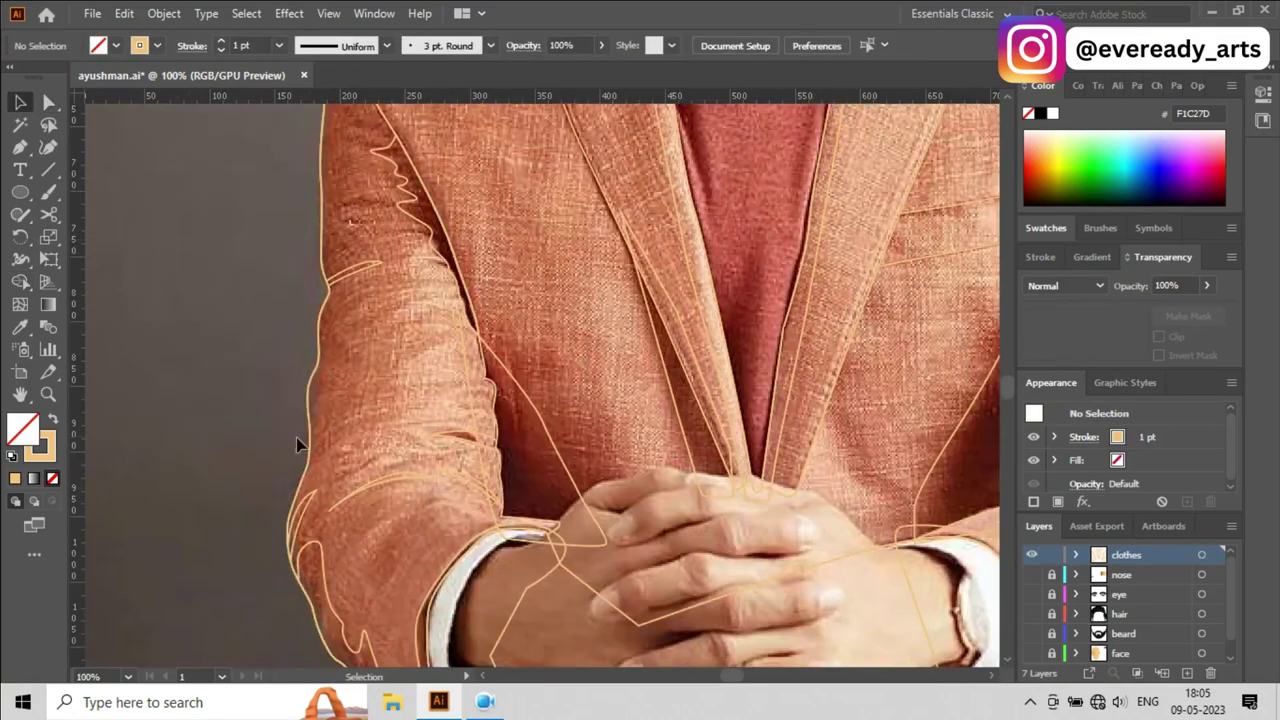
scroll(296, 437, "down", 3)
scroll(390, 362, "up", 3)
Step: Draw a small swatch square filled with the red jumper colour sampled from the photo
left_click(20, 192)
left_click_drag(143, 187, 178, 217)
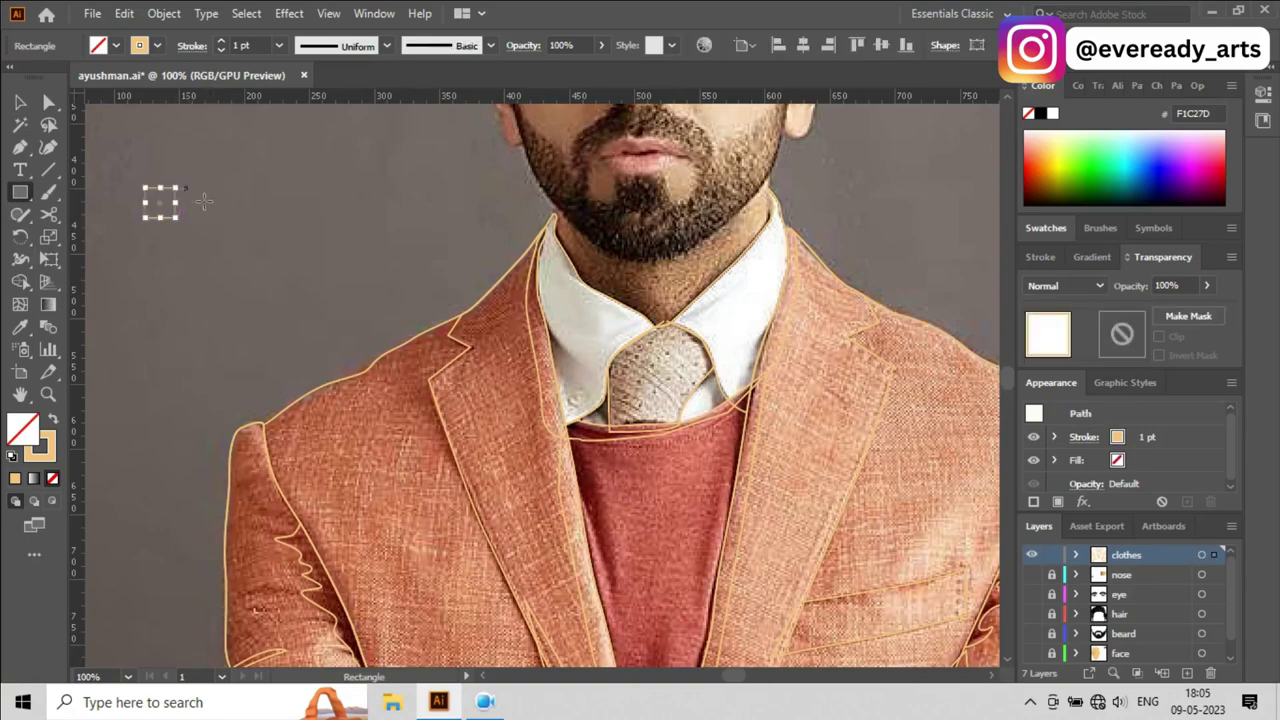
left_click(408, 413)
scroll(463, 525, "down", 2)
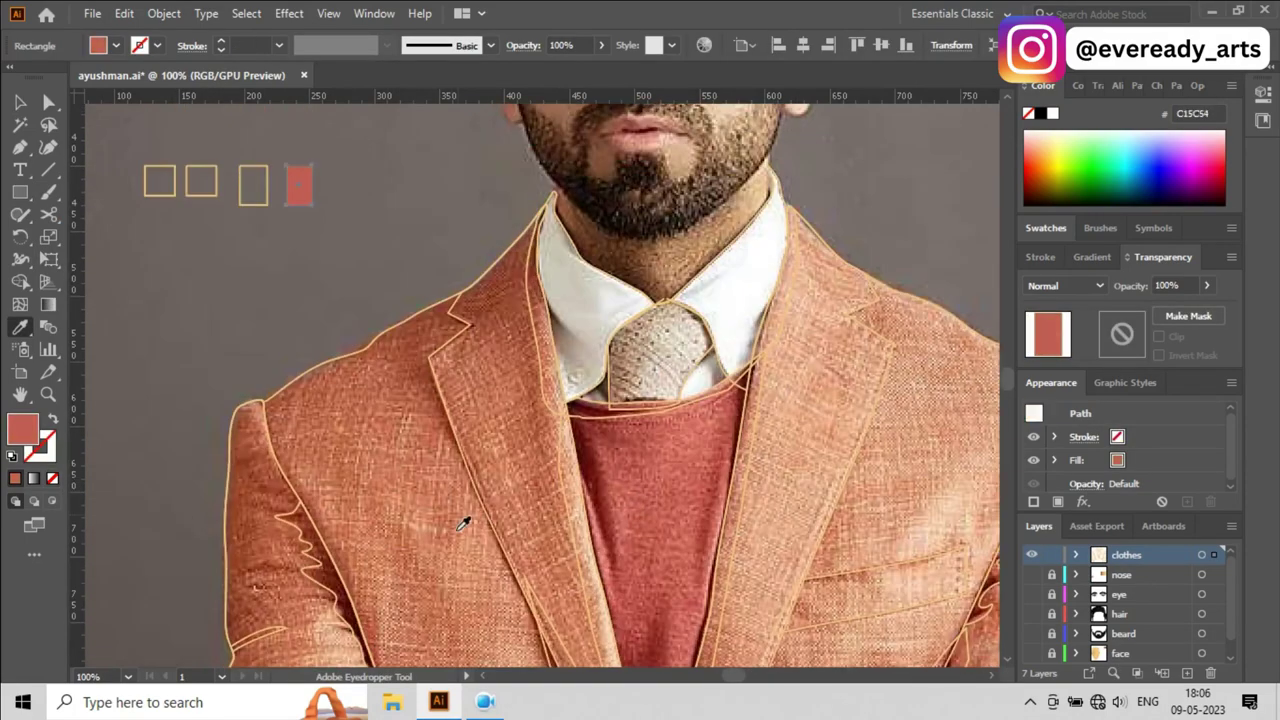
Step: Fill further swatch squares with the jacket colour and a dark brown from the photo
key("v")
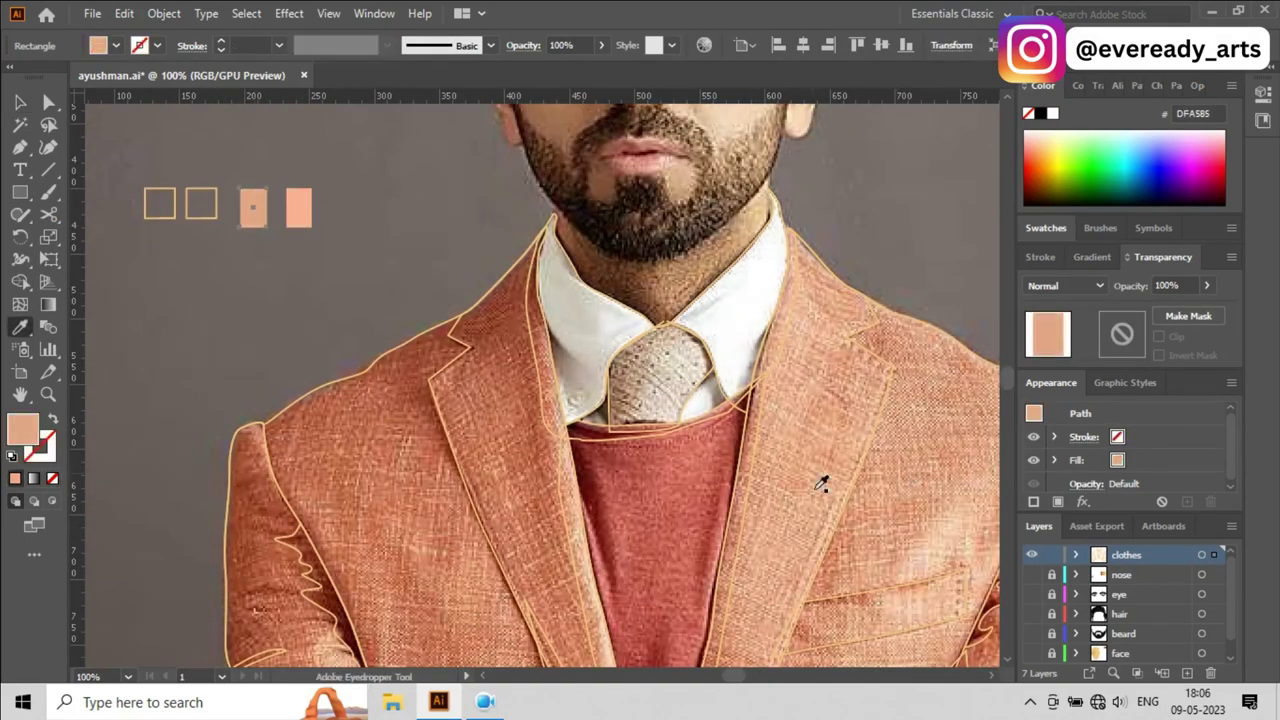
scroll(205, 252, "up", 1)
left_click(201, 240)
key("ctrl+minus")
key("i")
left_click(518, 446)
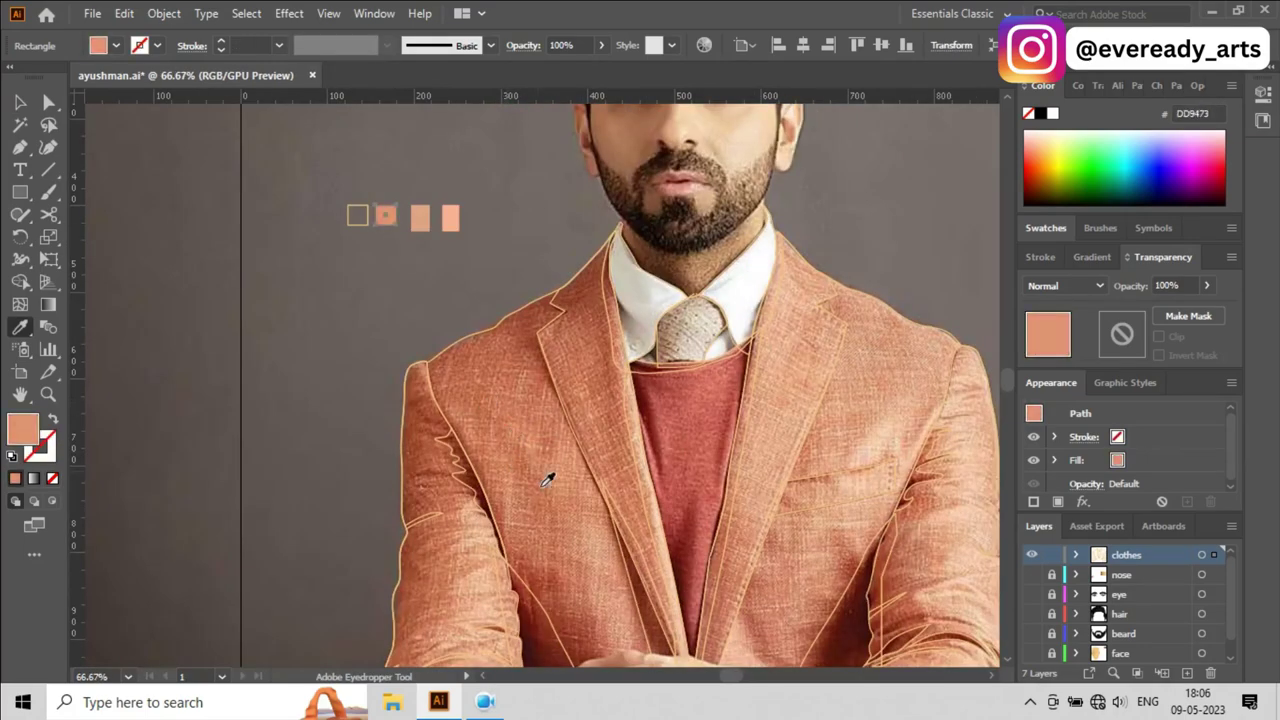
left_click(478, 485)
scroll(537, 588, "down", 3)
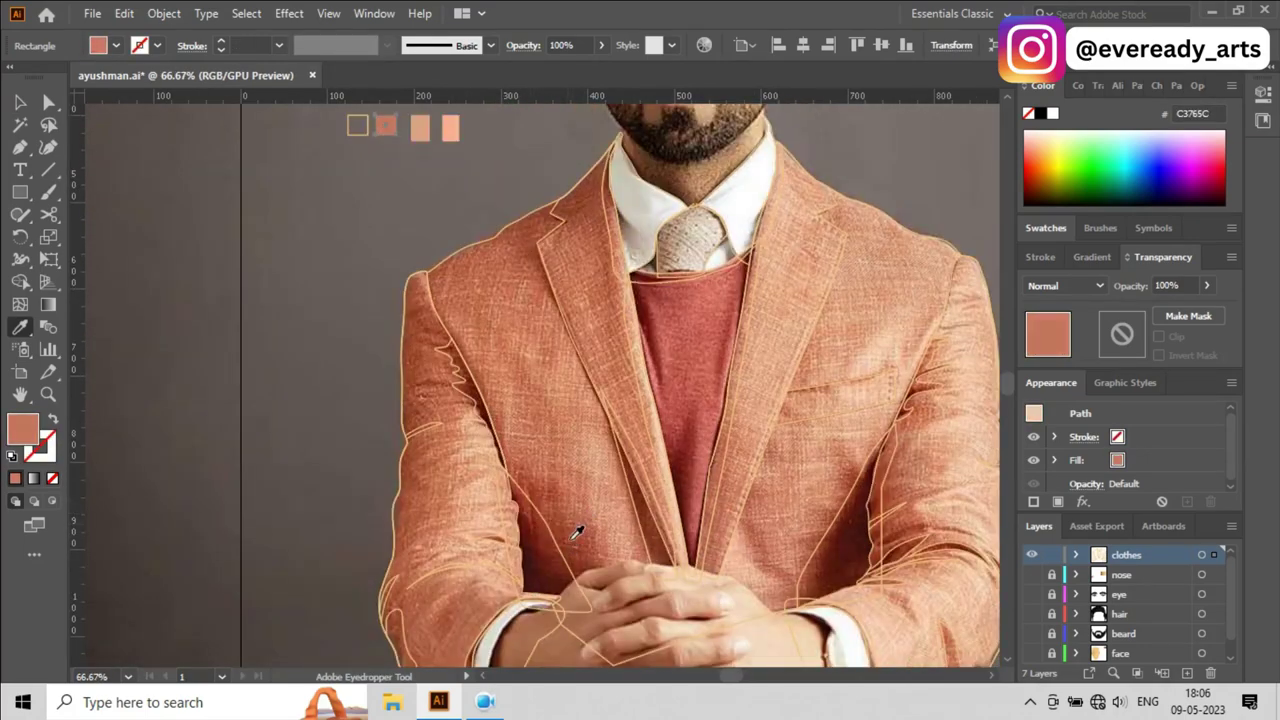
scroll(586, 529, "up", 3)
Step: Fill the jacket outline with the light peach swatch
key("v")
scroll(486, 451, "down", 3)
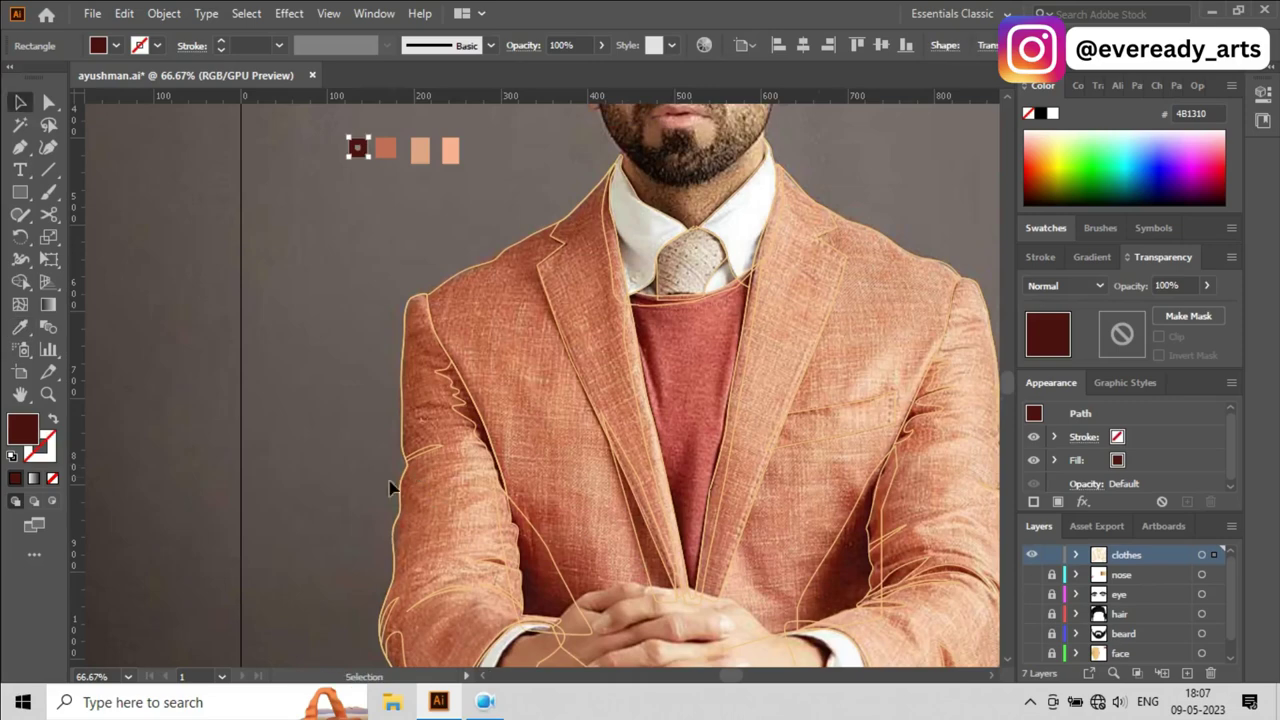
left_click(390, 488)
key("i")
left_click(450, 150)
scroll(469, 357, "up", 2)
scroll(469, 357, "down", 1)
left_click(403, 400, "ctrl")
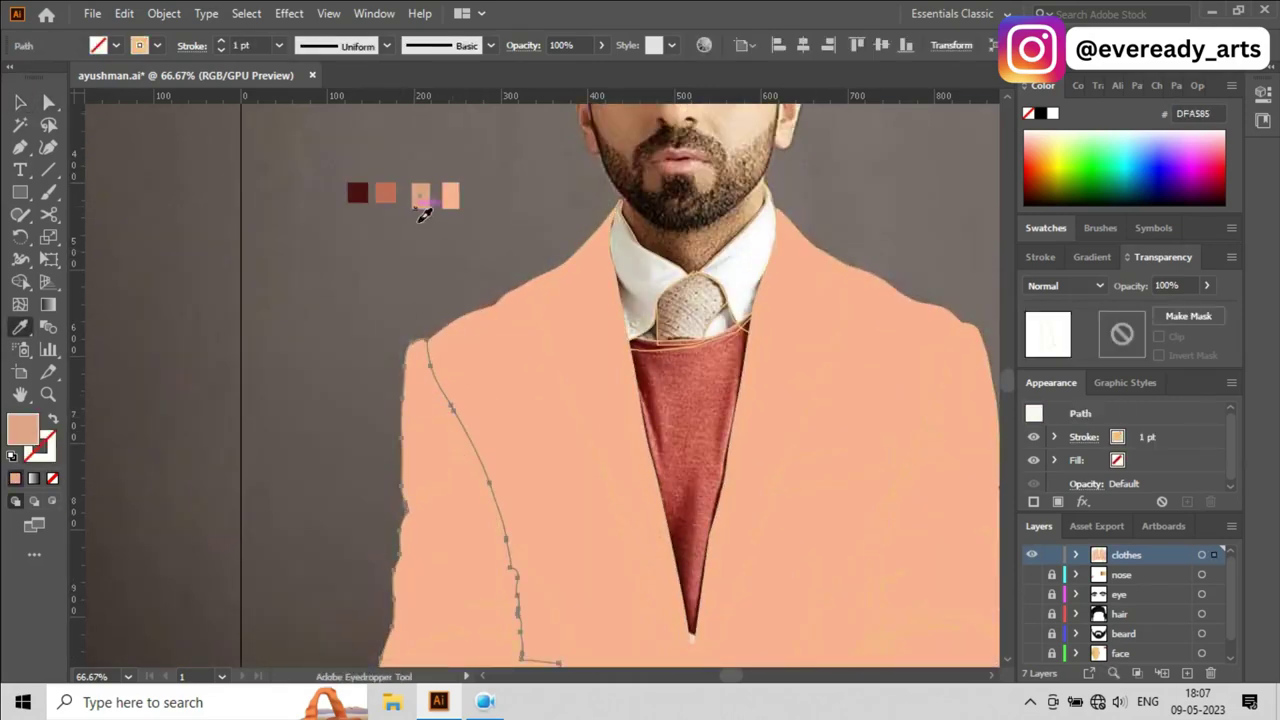
Step: Apply the light peach fill to the left arm piece
left_click(421, 200)
scroll(457, 351, "down", 2, "alt")
scroll(486, 277, "up", 2)
scroll(420, 323, "up", 2, "alt")
key("v")
left_click(414, 357)
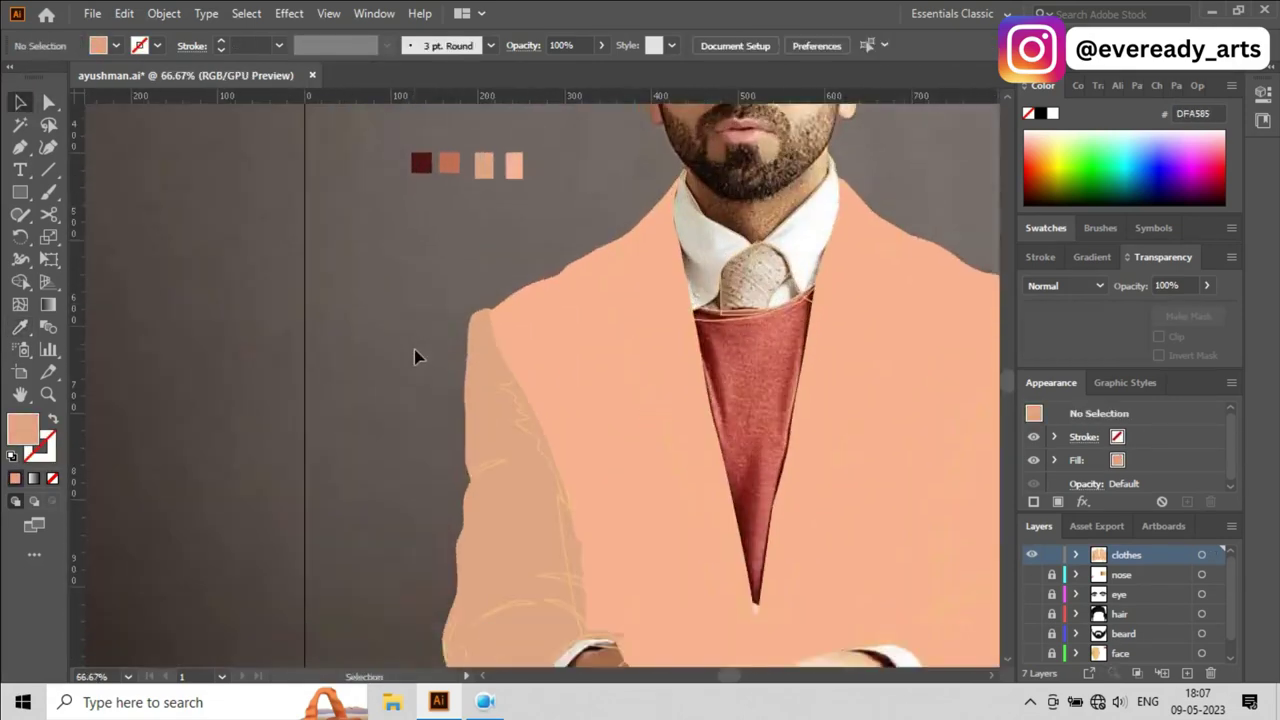
Step: Refill the jacket shape with salmon D37A62
scroll(414, 357, "down", 2, "alt")
left_click(486, 300)
scroll(486, 300, "up", 2, "alt")
double_click(22, 430)
left_click(529, 340)
key("i")
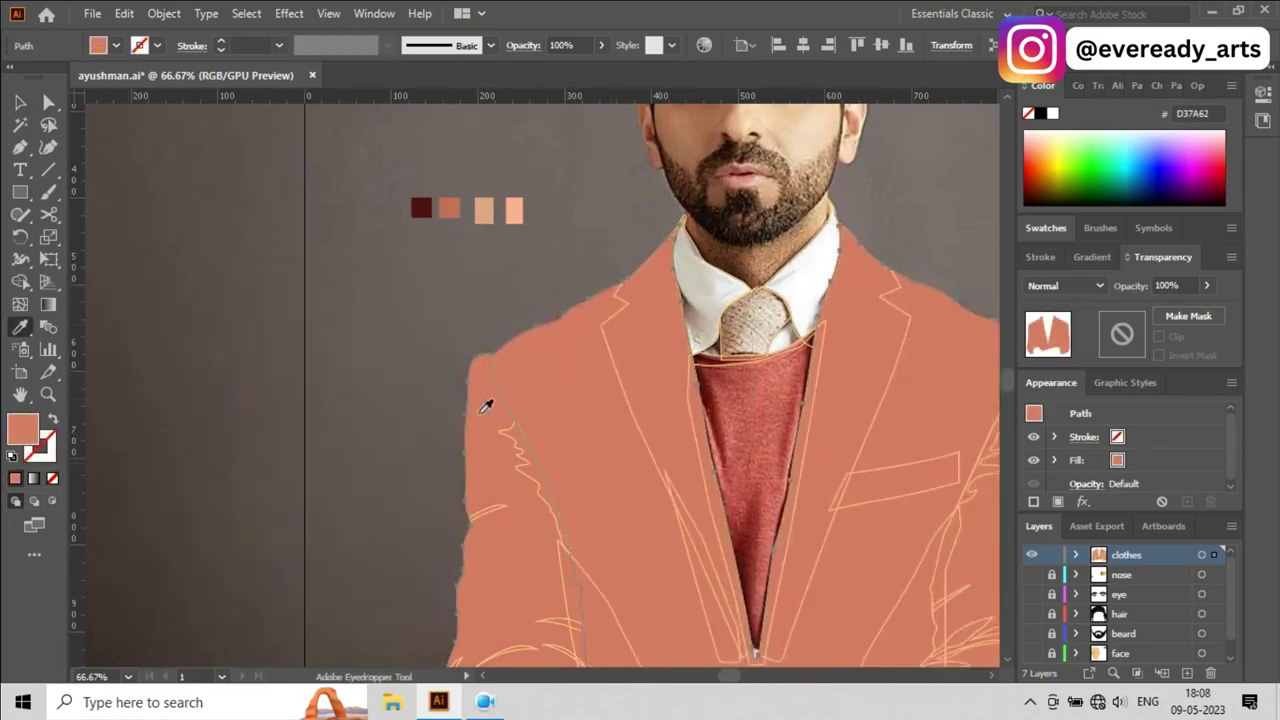
scroll(486, 405, "down", 2, "alt")
Step: Fill the right sleeve piece with dark orange
key("v")
left_click(922, 390)
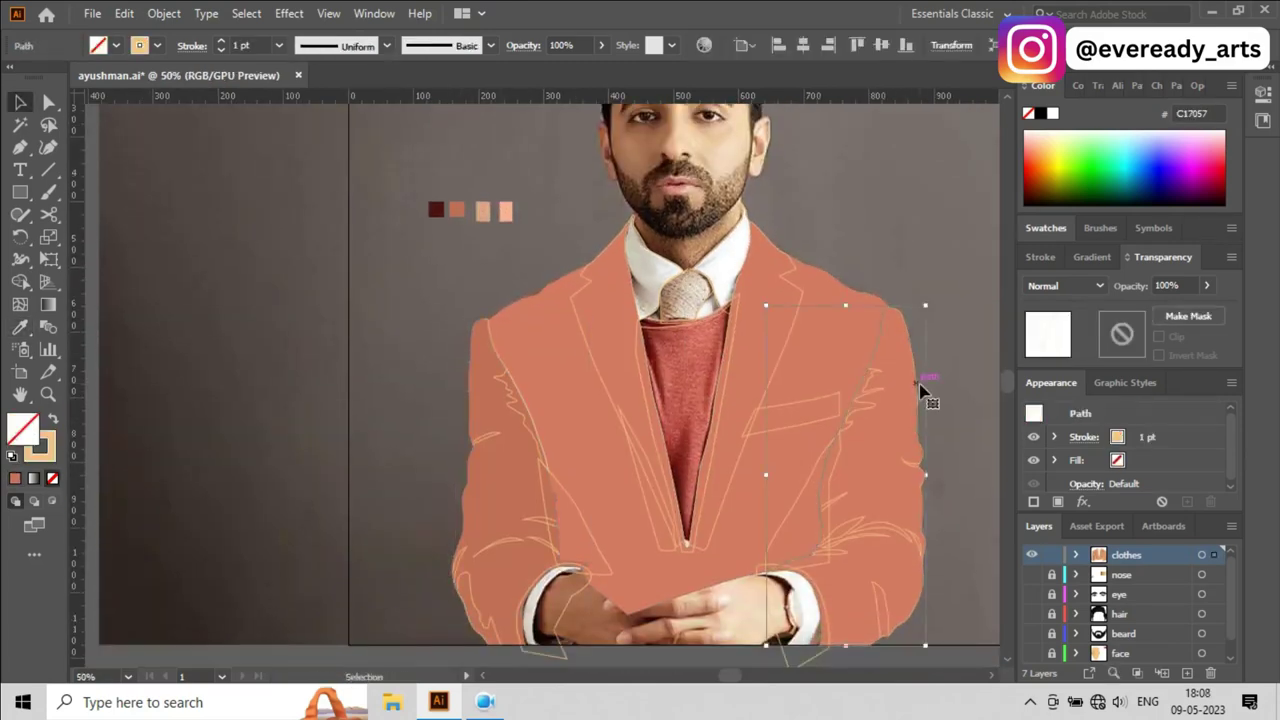
key("i")
left_click(922, 390)
key("v")
Step: Give the left sleeve shading shape 70% opacity and a dark brown fill
left_click(486, 386)
left_click(1166, 285)
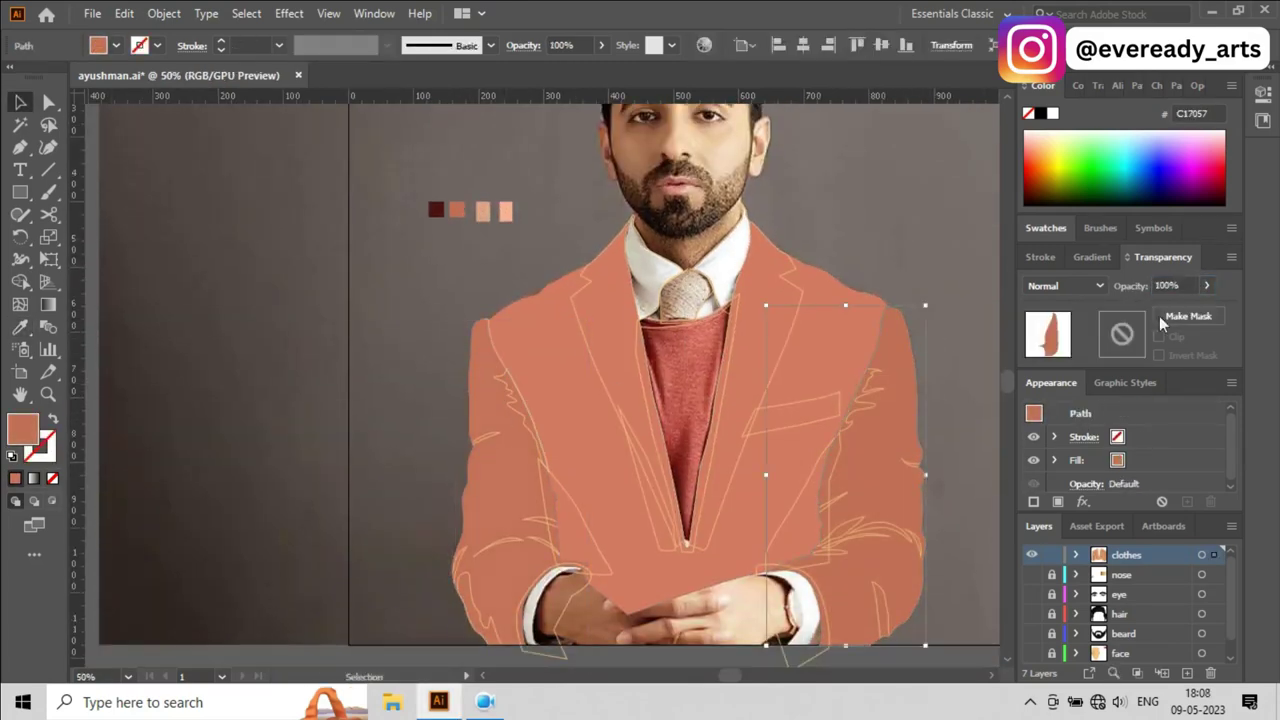
key("Return")
key("i")
left_click(436, 211)
scroll(419, 360, "up", 1, "alt")
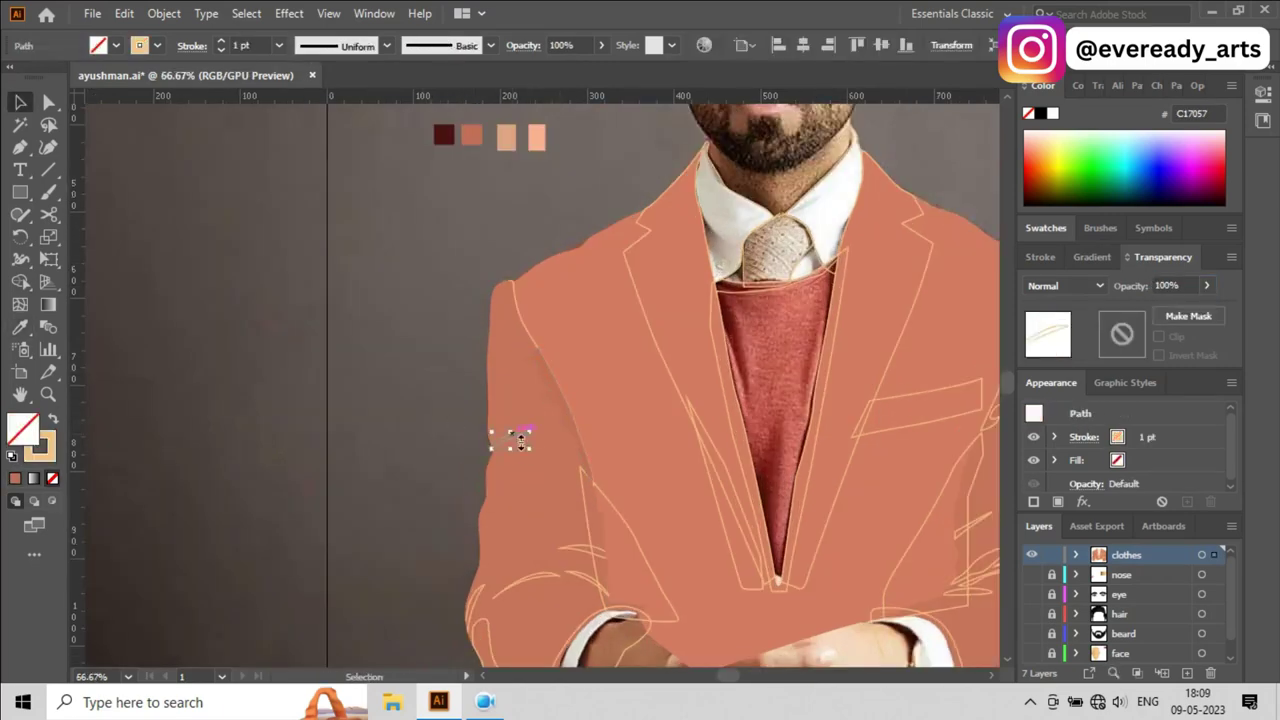
Step: Give the left sleeve shading path the darker sampled fill
double_click(34, 430)
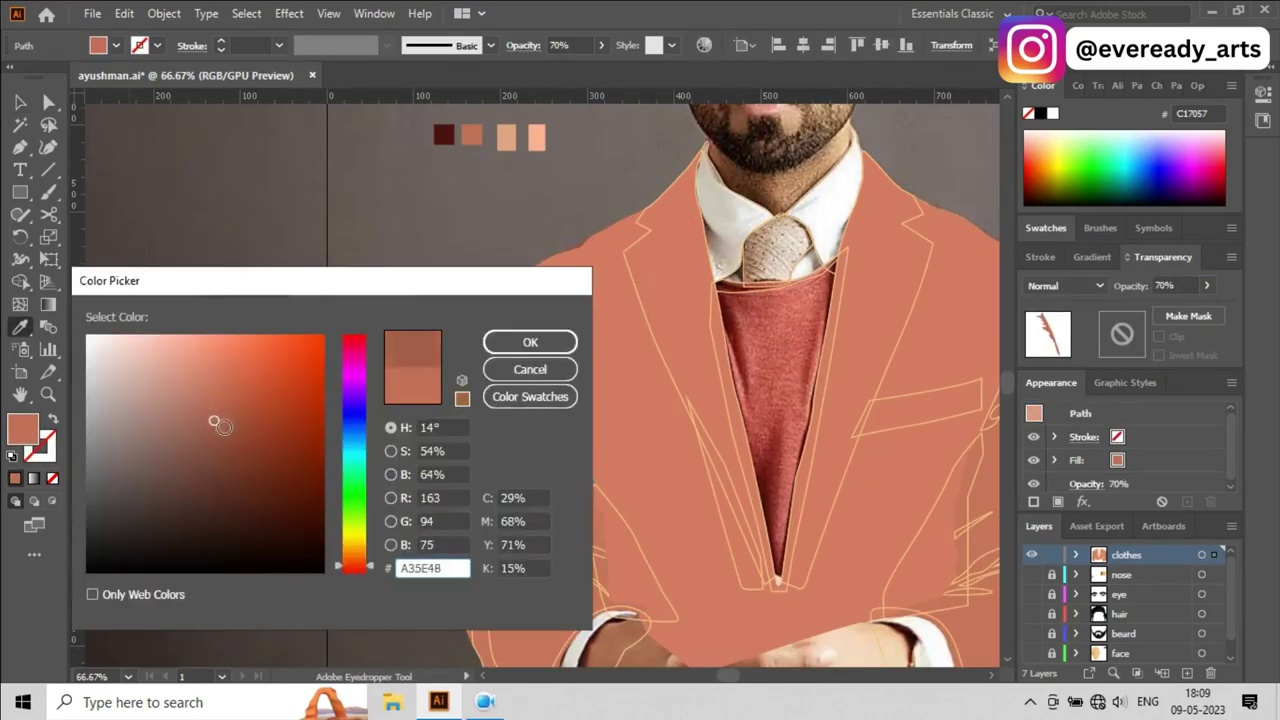
key("Escape")
scroll(386, 374, "down", 1, "alt")
key("v")
left_click(457, 514)
key("i")
left_click(520, 351)
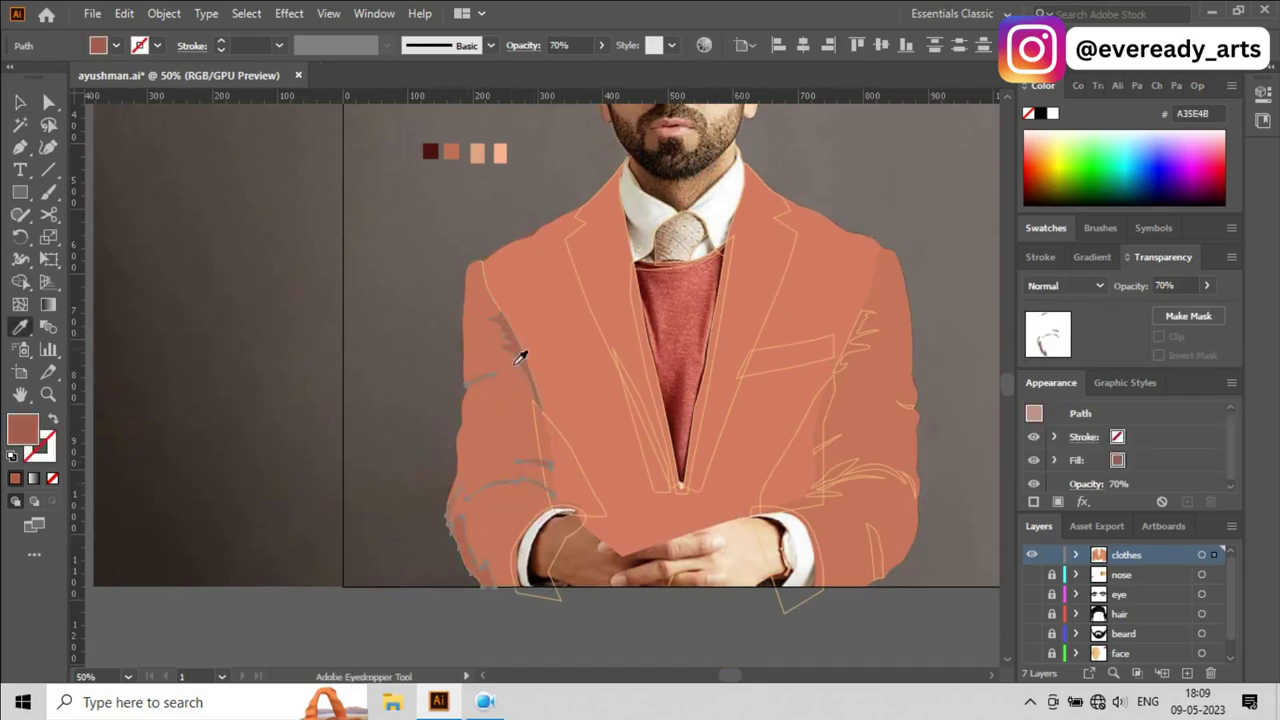
scroll(400, 357, "up", 3)
Step: Bring up the Color Guide shades and select the left-sleeve shading group
left_click(1079, 85)
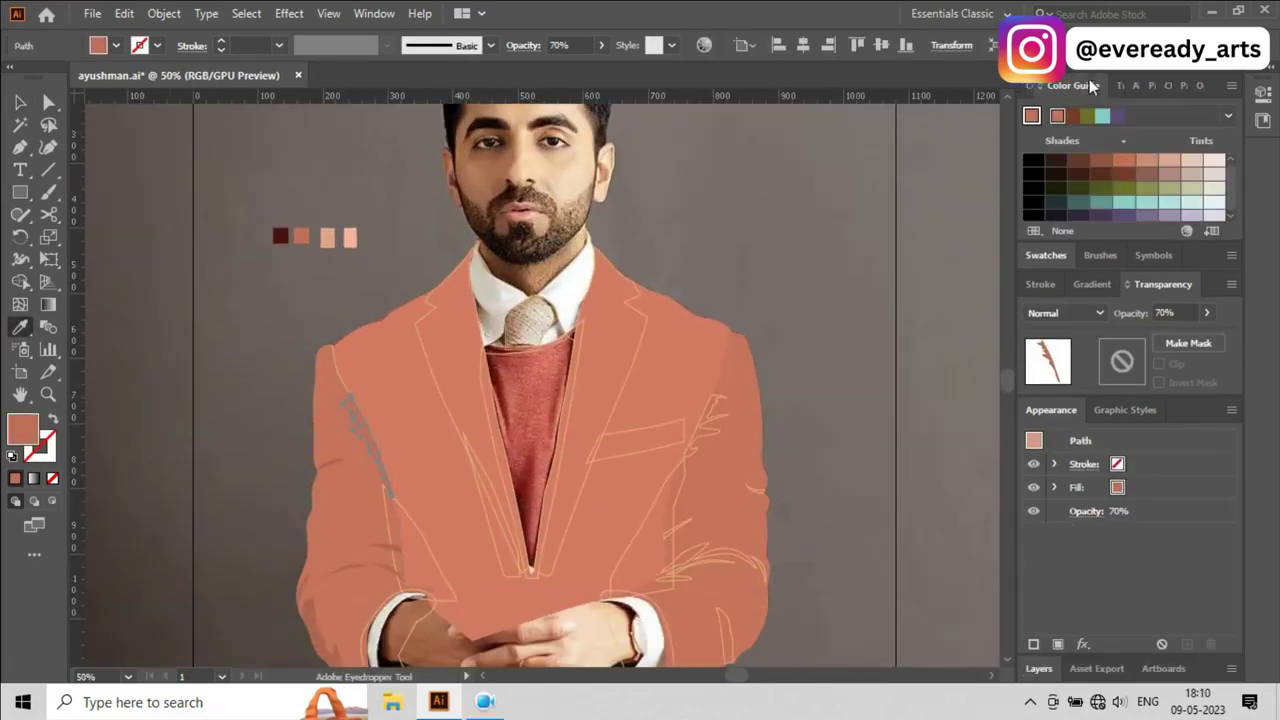
key("v")
scroll(366, 357, "down", 2)
left_click(372, 352)
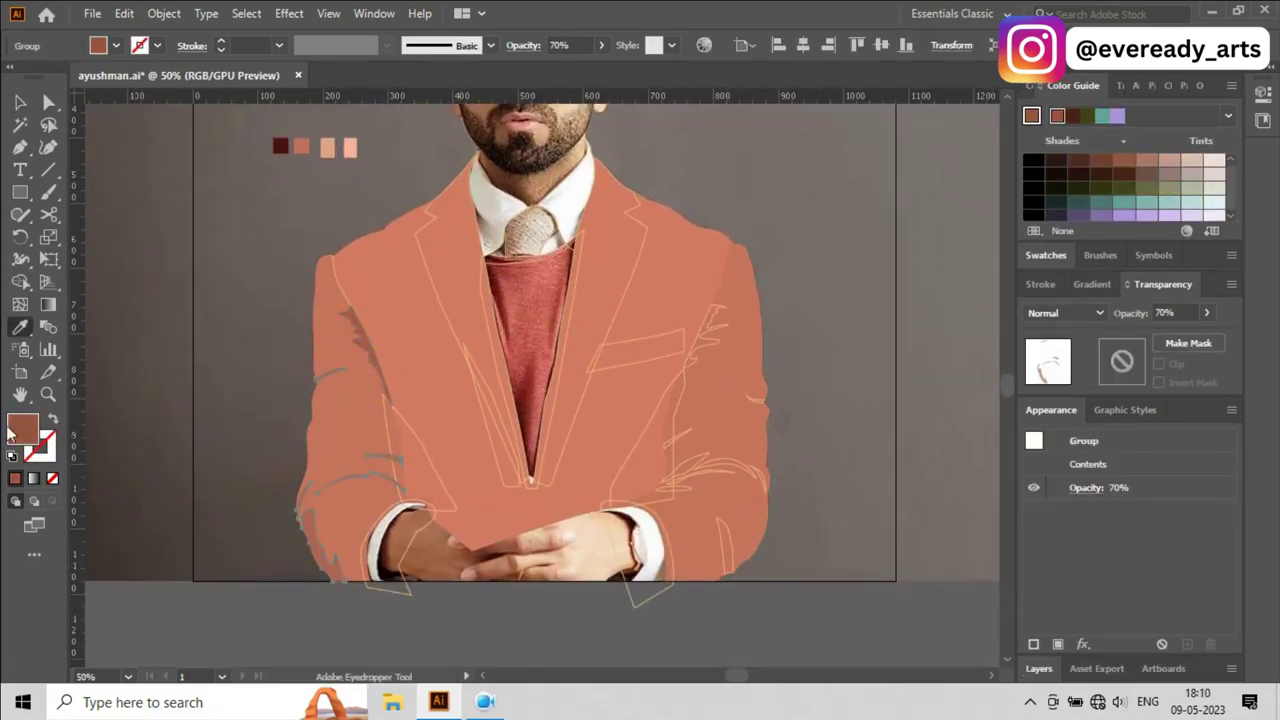
scroll(278, 403, "up", 2)
key("i")
scroll(279, 340, "up", 1)
key("v")
scroll(343, 517, "down", 1)
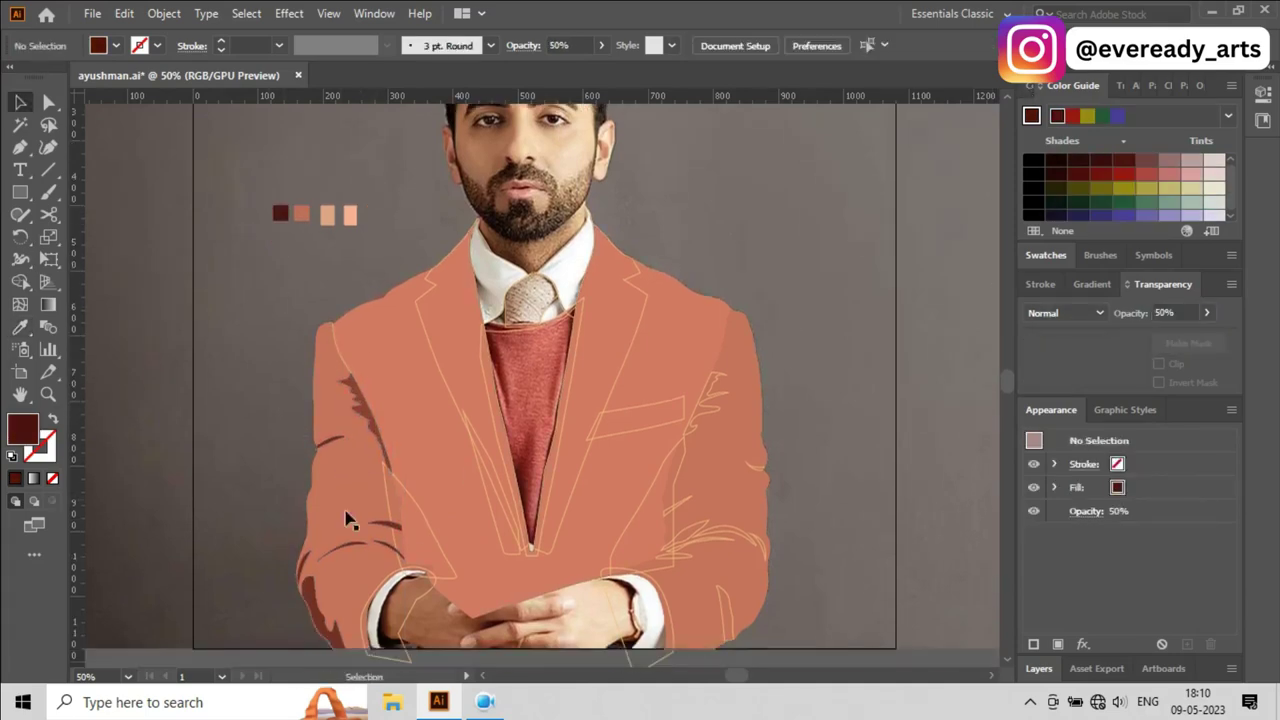
Step: Fill the outlined triangle beside the left arm with dark brown
left_click(447, 557)
key("ctrl+plus")
left_click(630, 465)
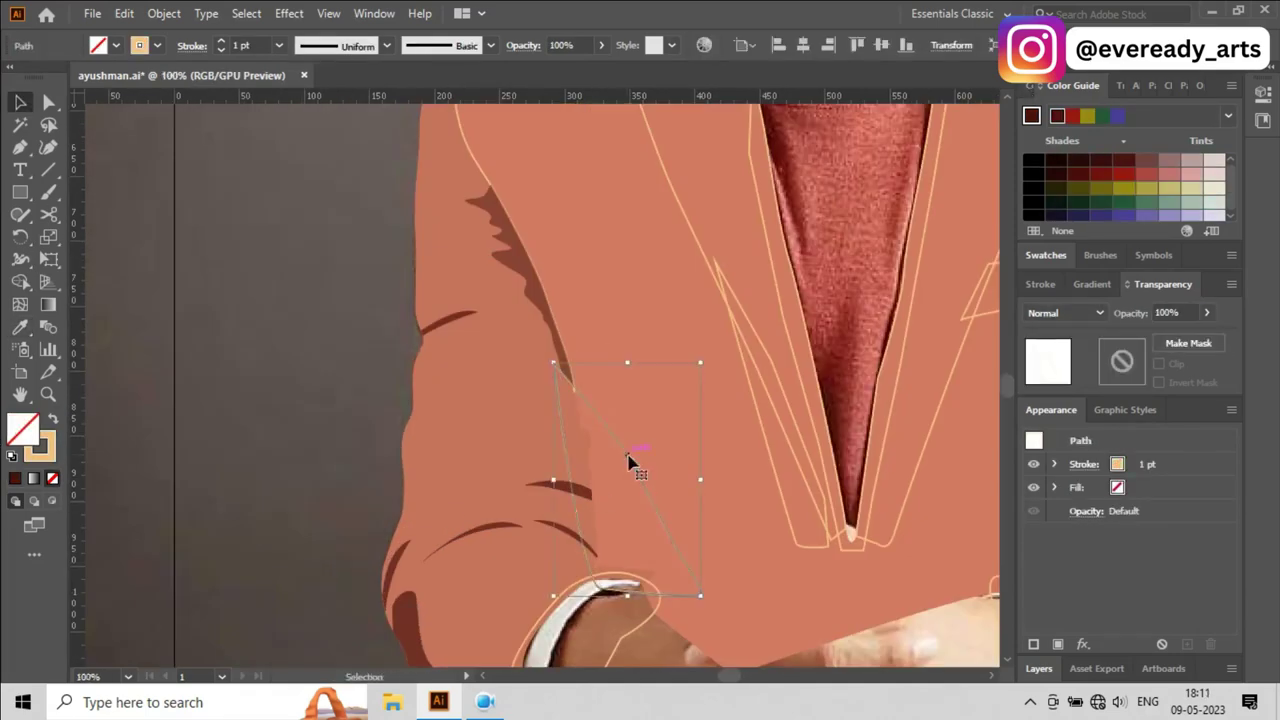
left_click(630, 465)
left_click(630, 465)
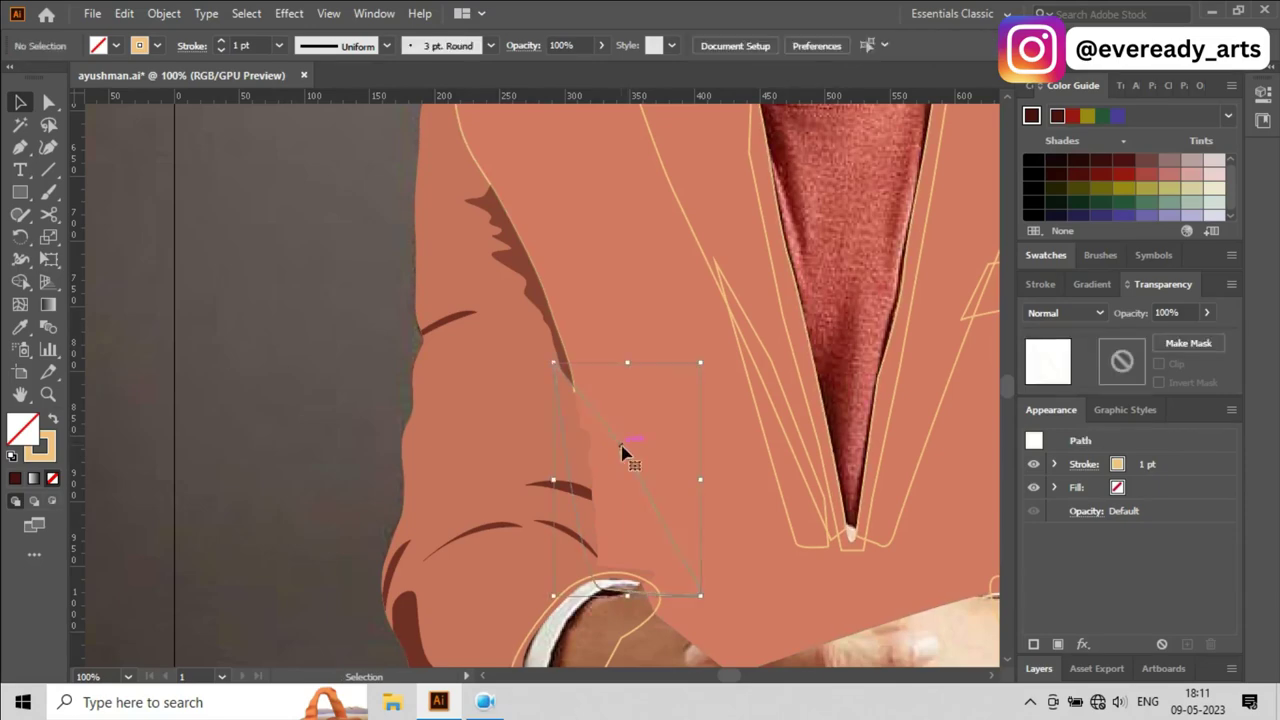
key("i")
left_click(374, 383)
key("v")
left_click(313, 414)
Step: Apply a Color Guide shade to the jacket and zoom out to the whole portrait
scroll(313, 414, "right", 1)
scroll(313, 414, "down", 5)
scroll(289, 386, "up", 3)
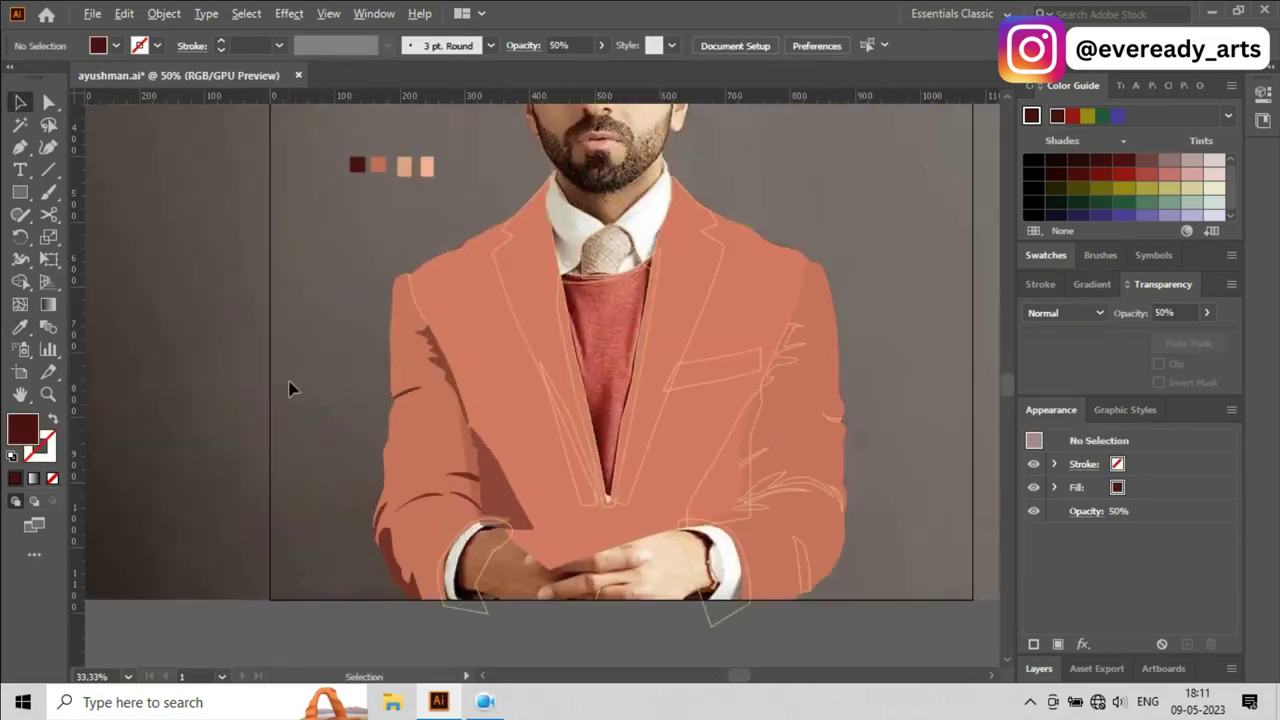
scroll(457, 400, "up", 1)
left_click(457, 400)
scroll(451, 397, "down", 1)
left_click(1124, 160)
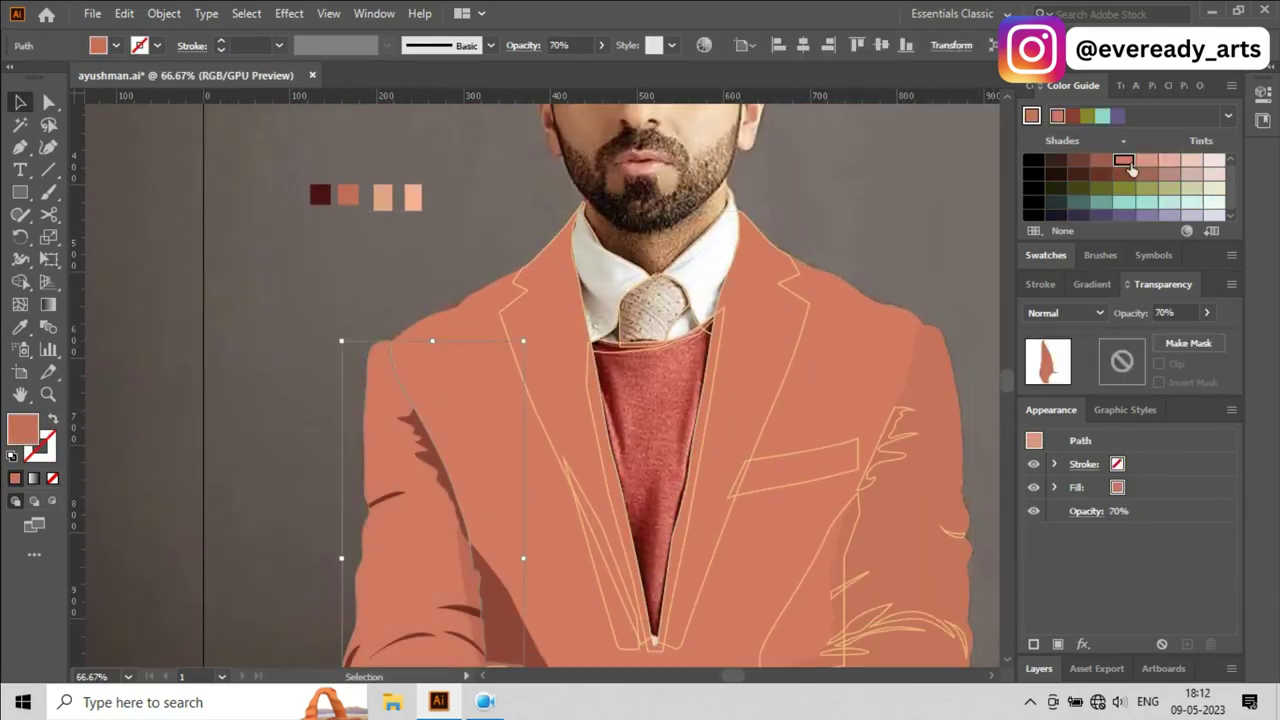
left_click(255, 428)
key("ctrl+minus")
Step: Adjust the jacket shadow path's fill in the Color Picker
left_click(490, 545)
double_click(22, 430)
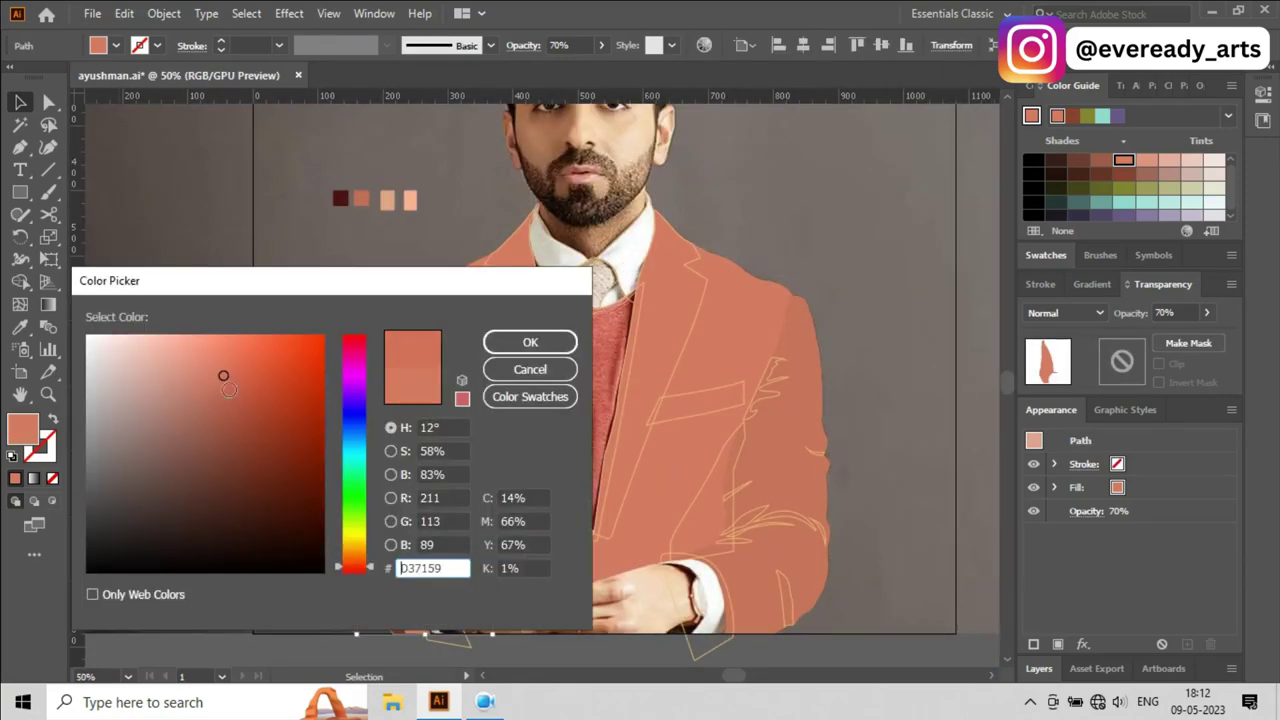
key("Return")
key("i")
double_click(22, 430)
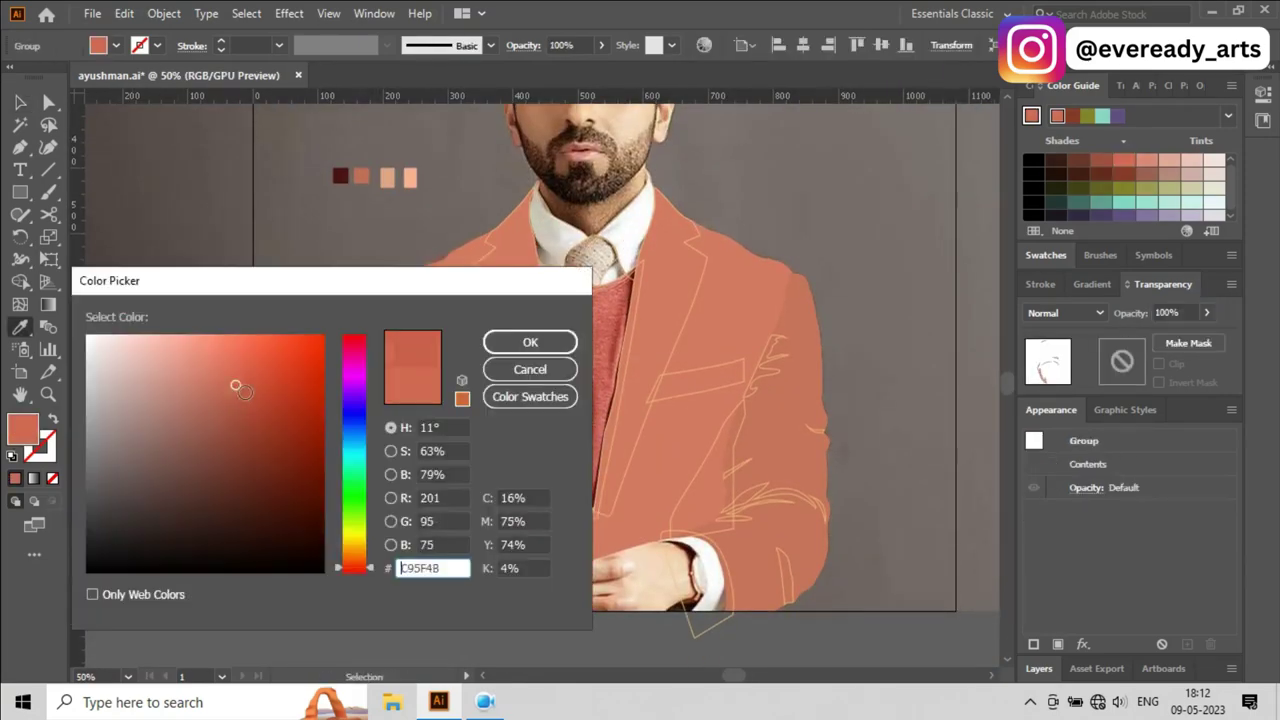
key("Return")
key("v")
Step: Fill the shadow shape beside the arm with dark brown at 40% opacity
left_click(425, 380)
key("i")
left_click(340, 176)
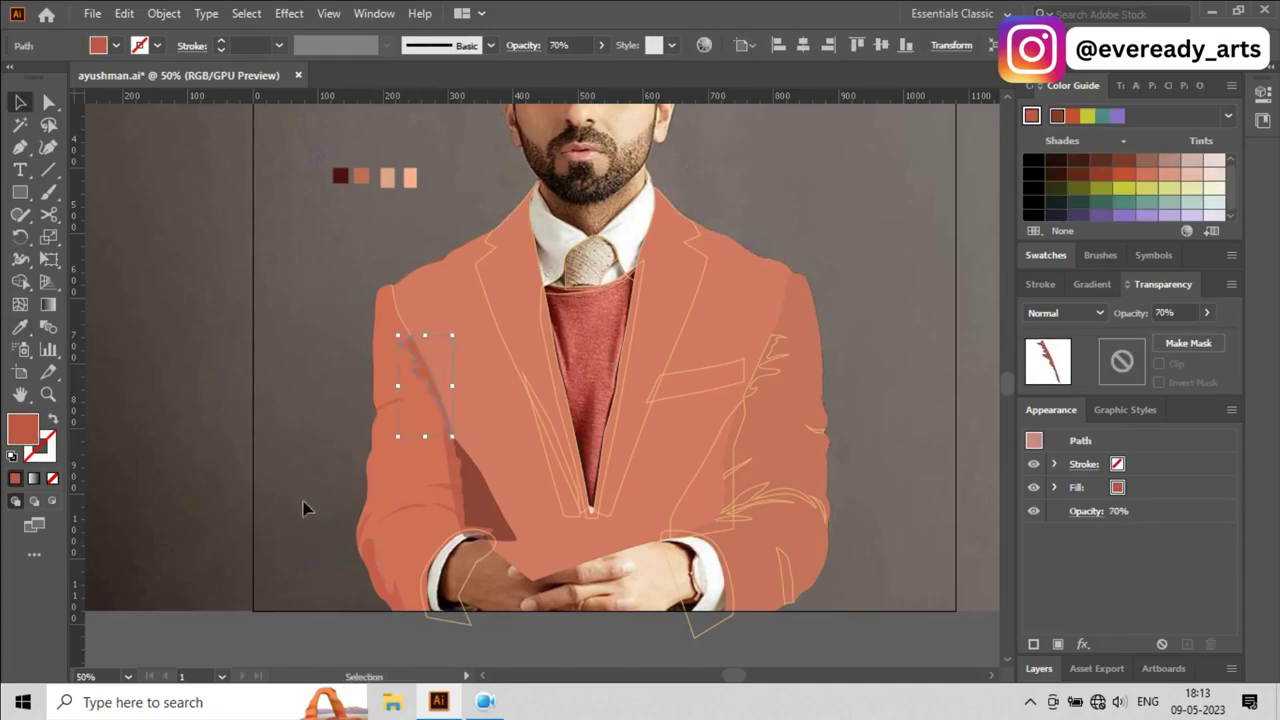
key("ctrl+plus")
key("ctrl+plus")
key("v")
key("4")
Step: Try merging the shadow into the jacket, undo it, and keep the shadow at 40% opacity
left_click(258, 452, "shift")
key("shift+m")
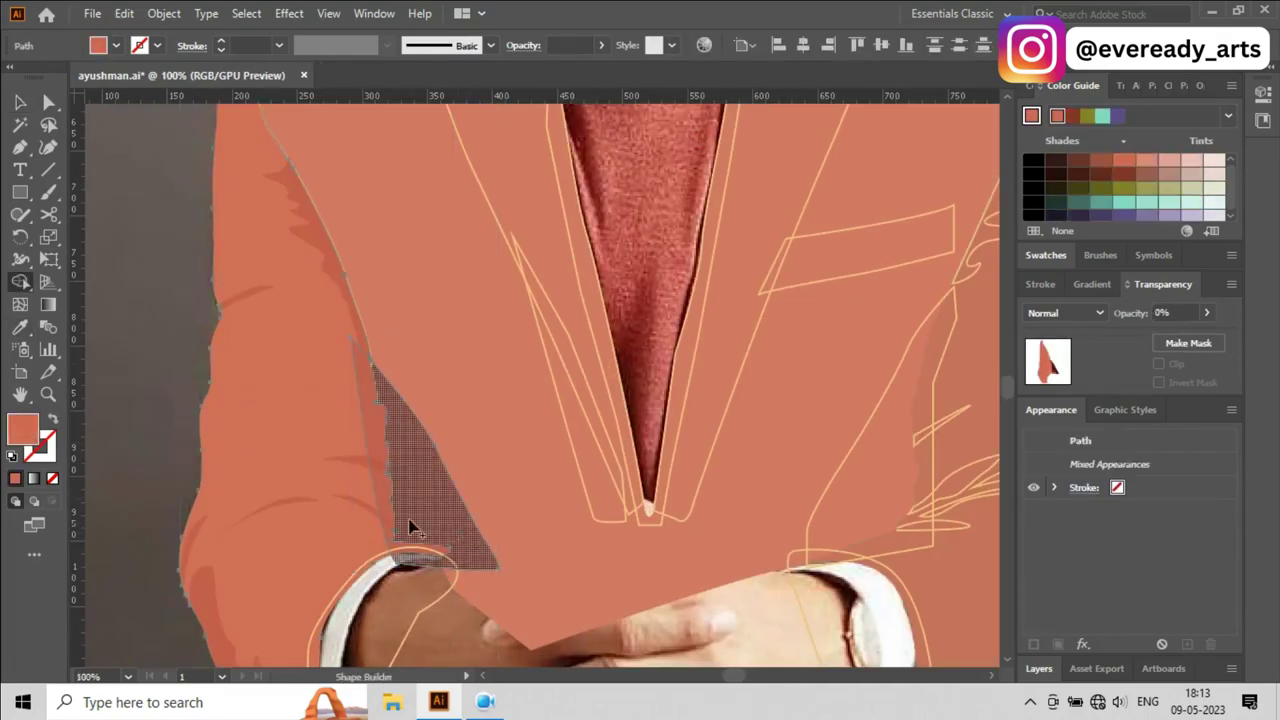
left_click(561, 515)
key("ctrl+z")
key("v")
left_click(430, 484)
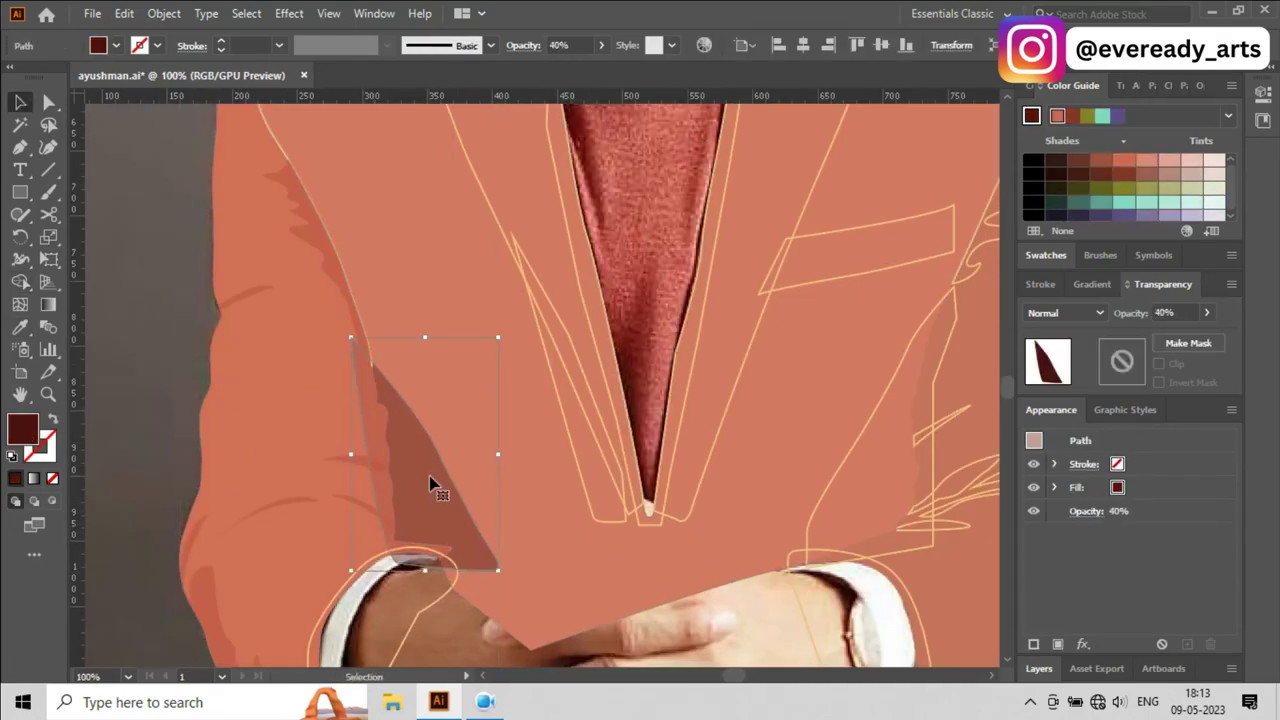
key("Return")
key("ctrl+minus")
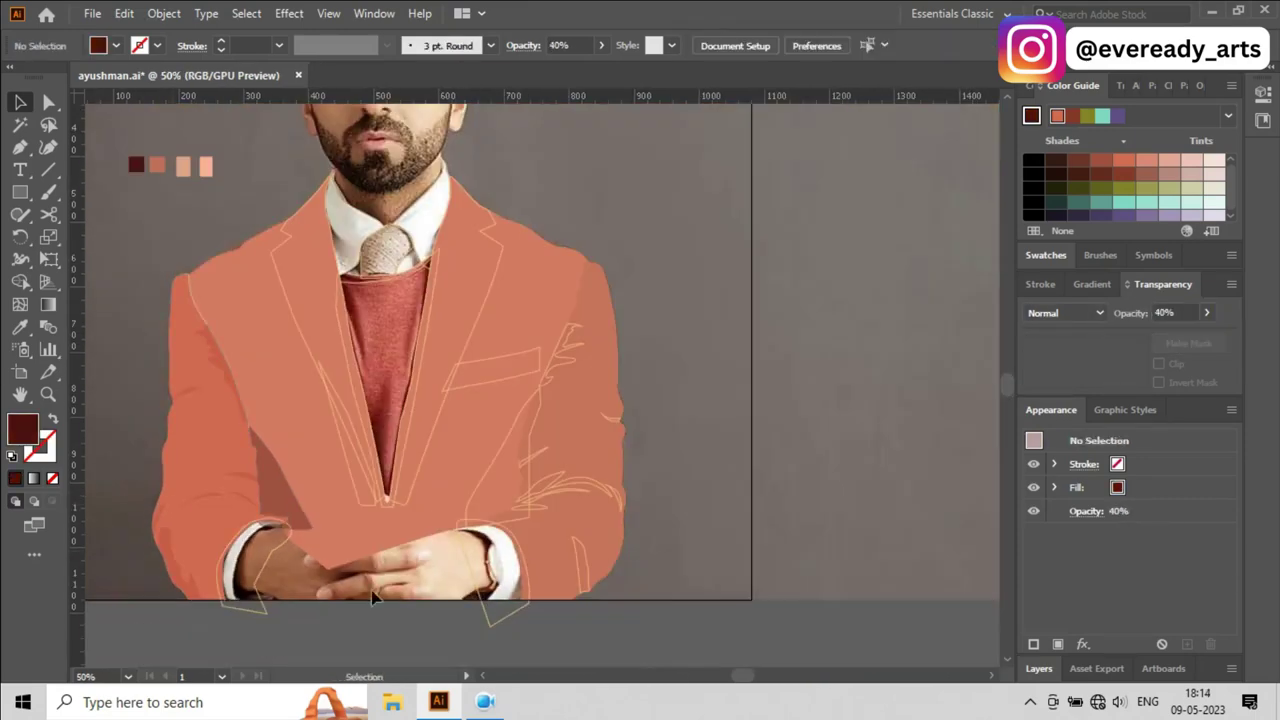
type("30")
left_click(350, 510)
Step: Fill the right jacket piece with the salmon jacket colour
left_click(229, 486)
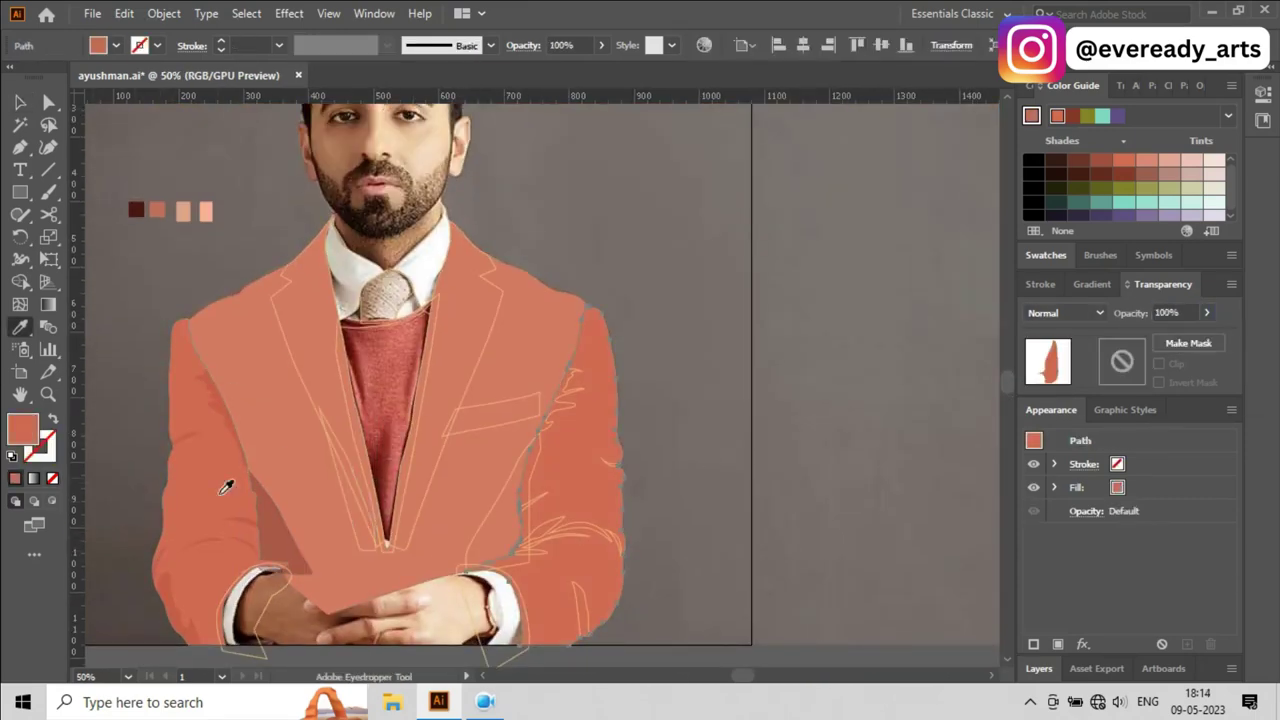
double_click(22, 430)
key("Escape")
key("i")
key("v")
left_click(717, 378)
left_click(583, 422)
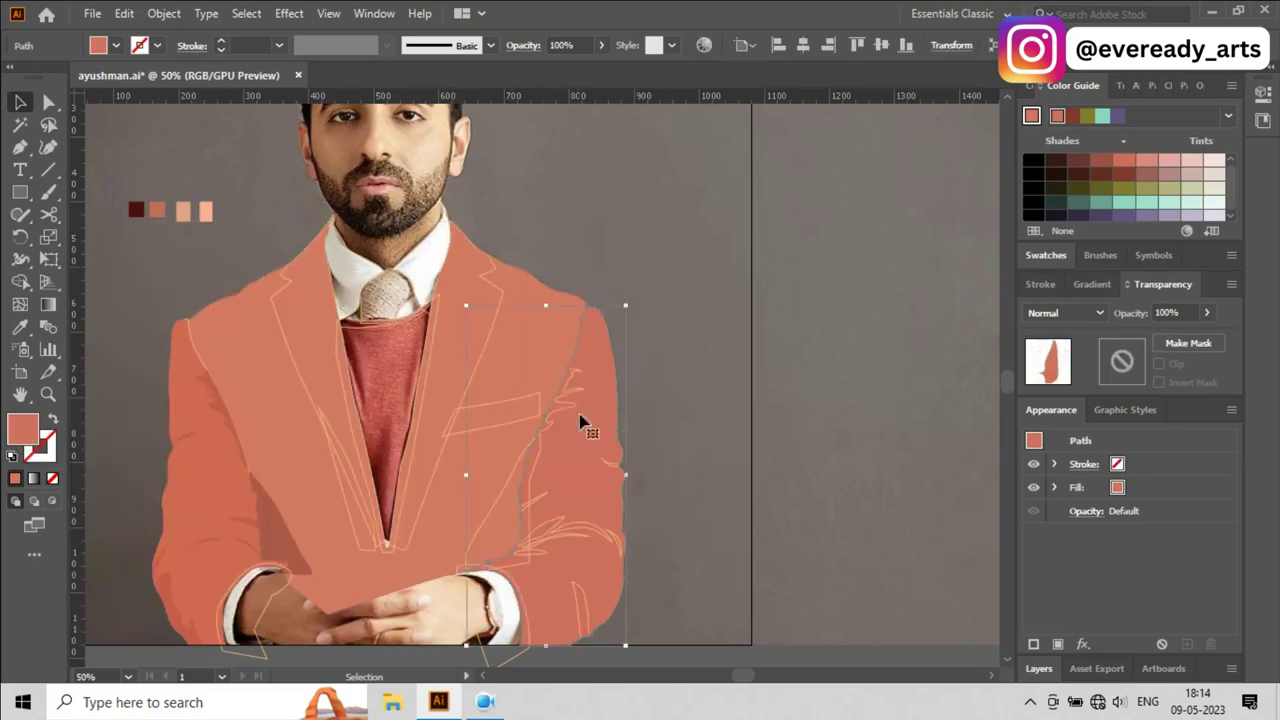
key("v")
double_click(22, 430)
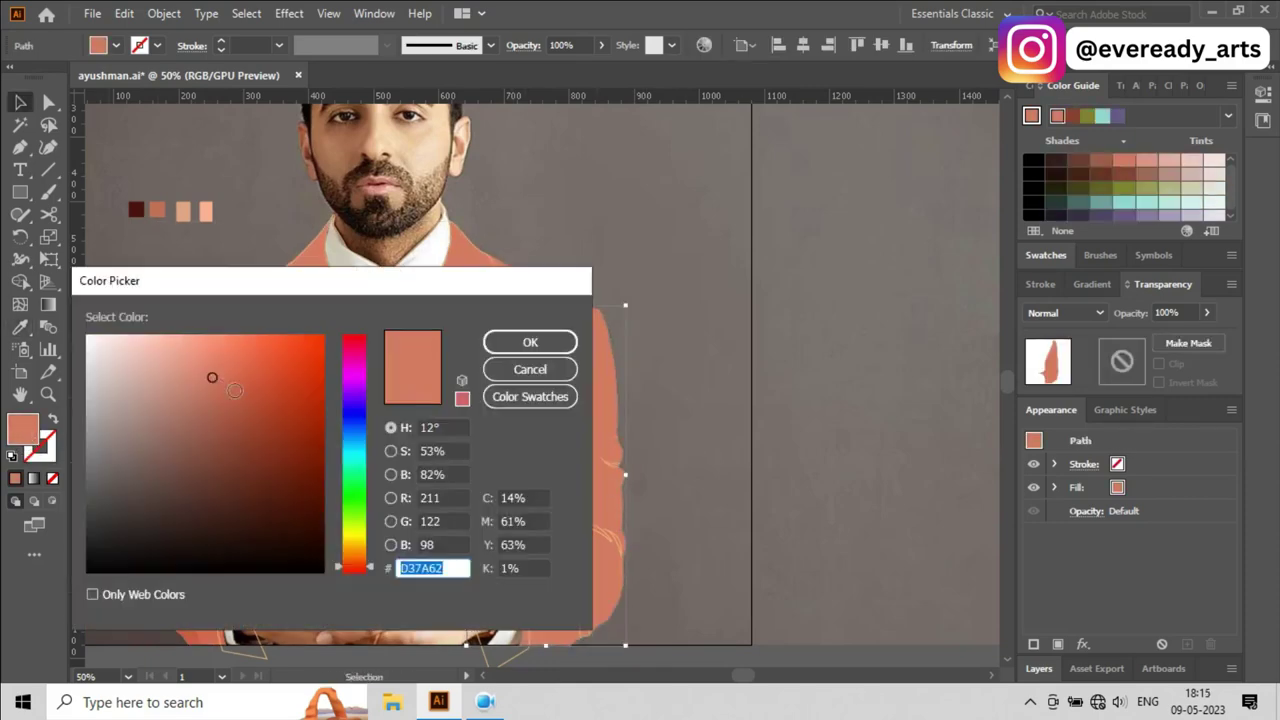
left_click(530, 342)
Step: Eyedrop the jacket orange onto the lapel and give the pocket flap D16B54
left_click(562, 400)
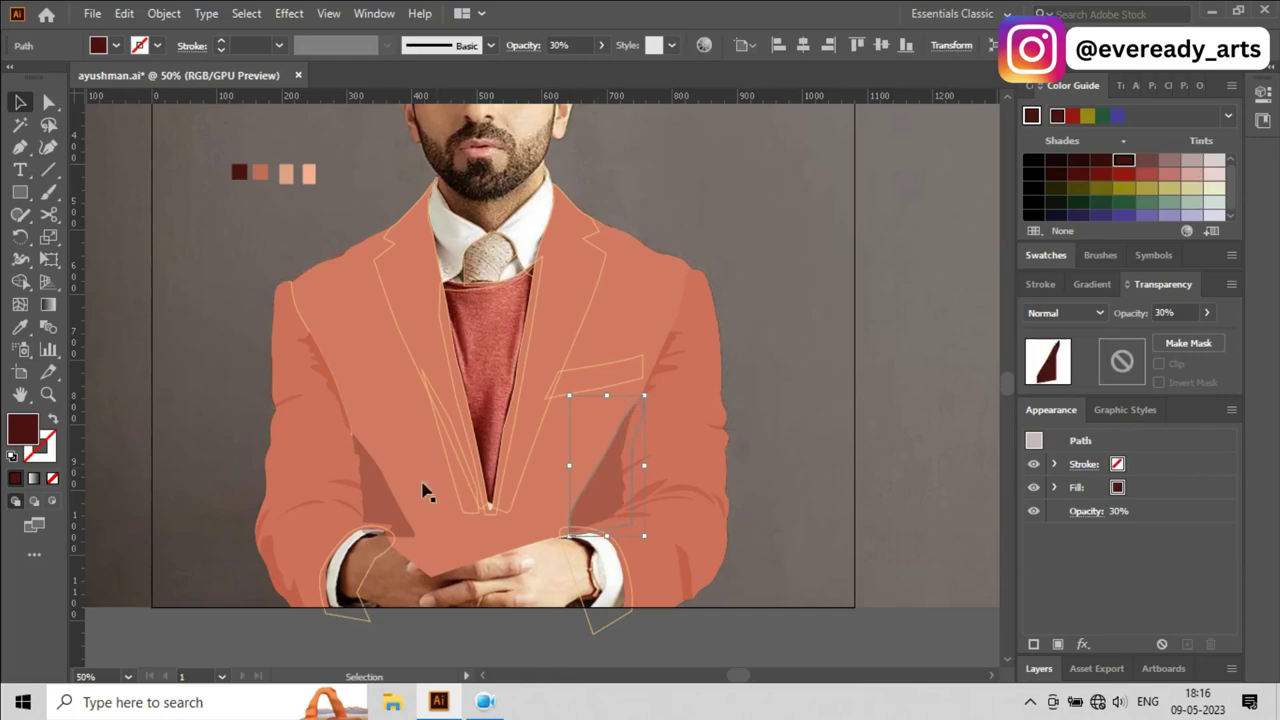
left_click(590, 500)
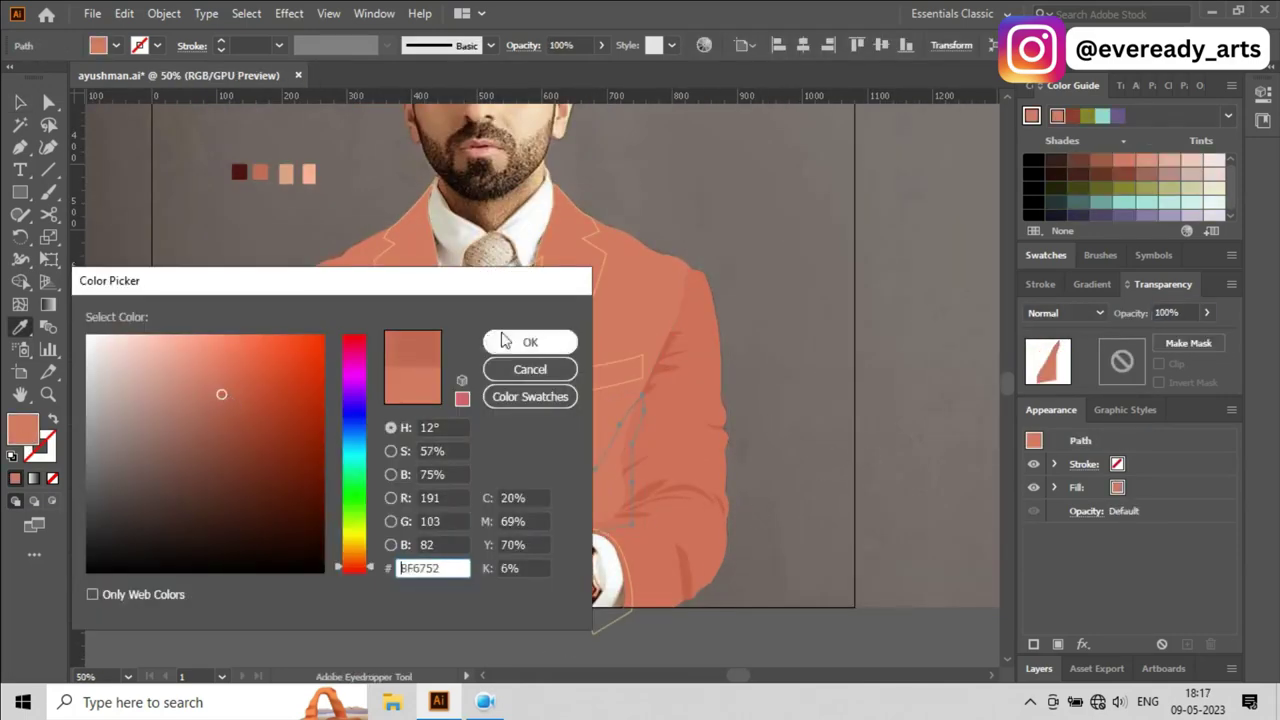
left_click(505, 341)
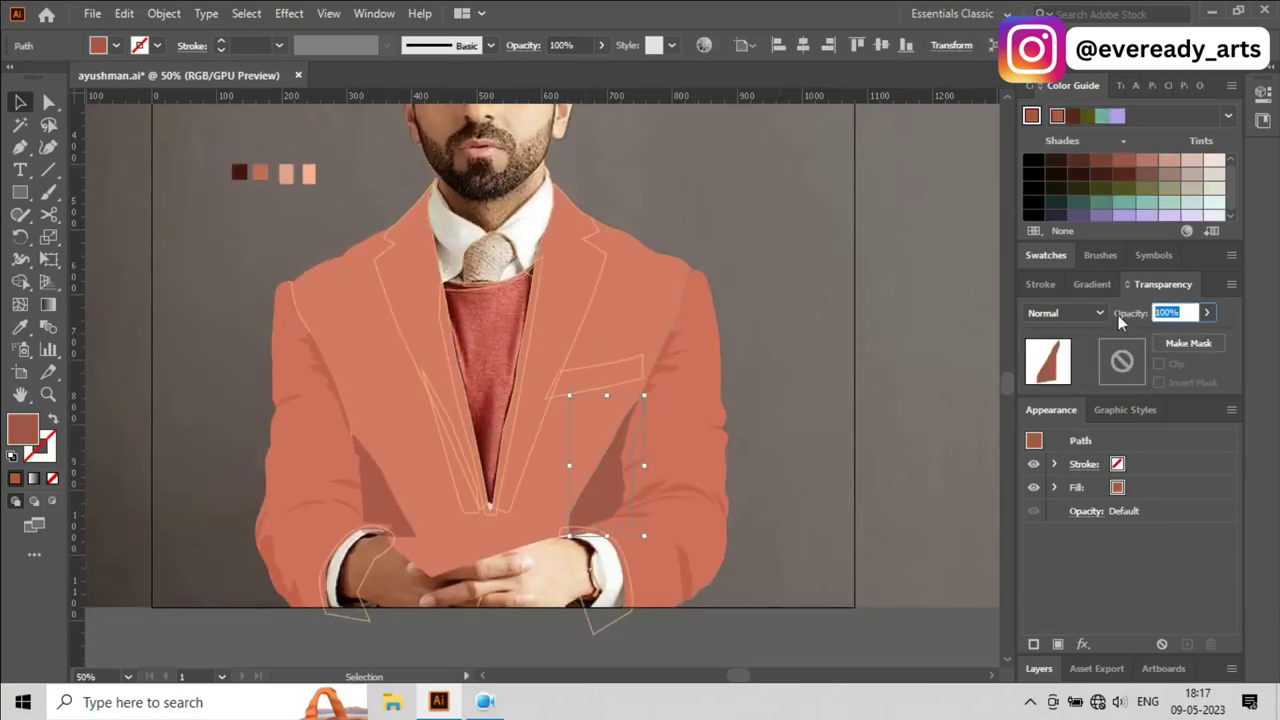
left_click(1034, 164)
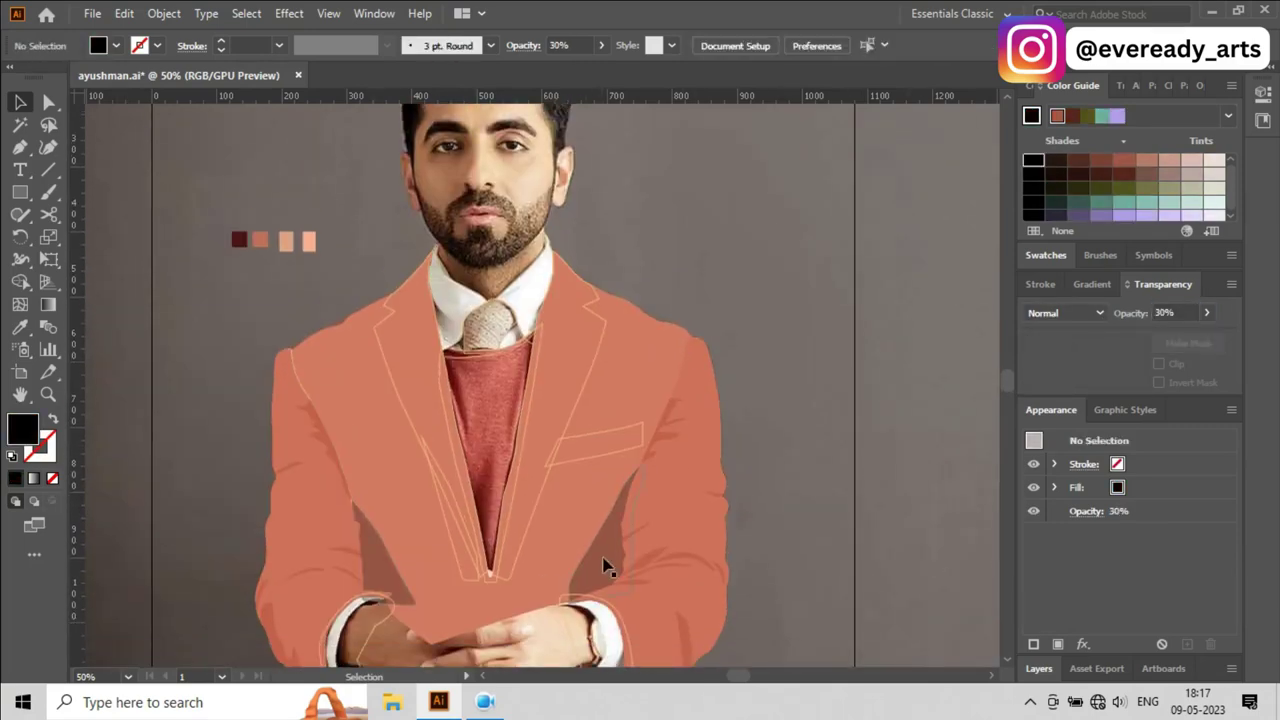
key("i")
left_click(330, 530)
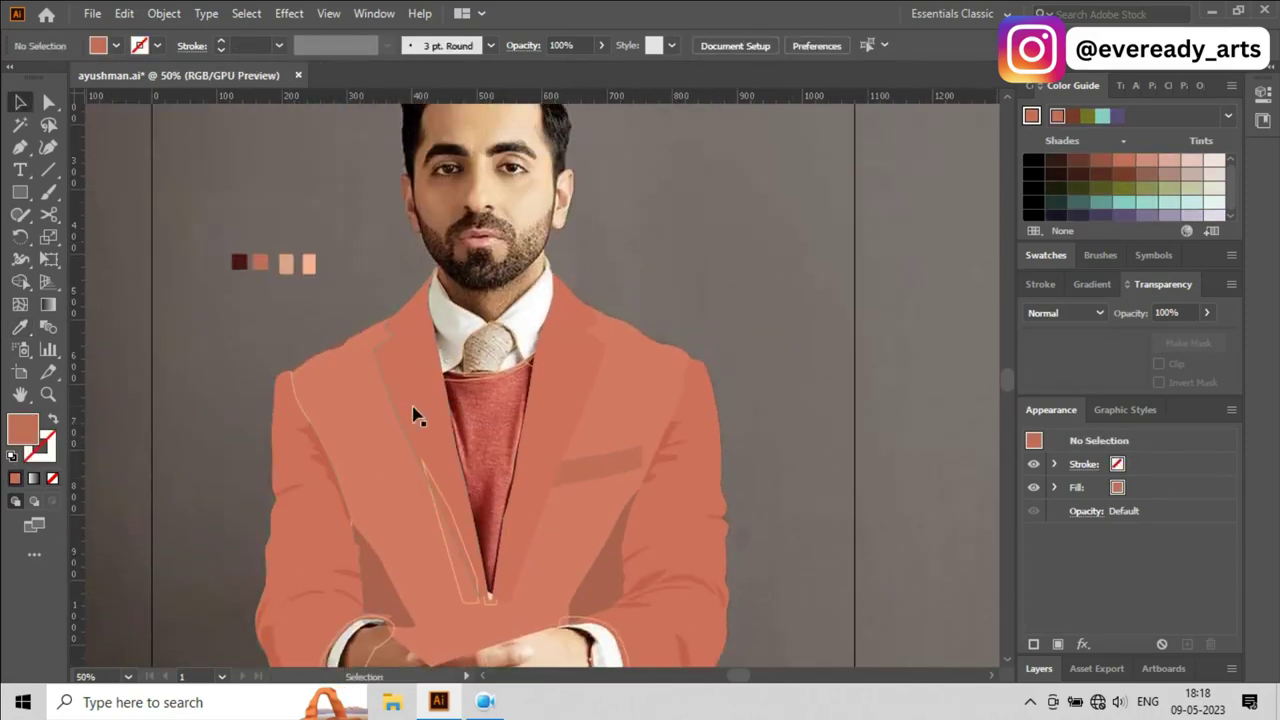
left_click(945, 418)
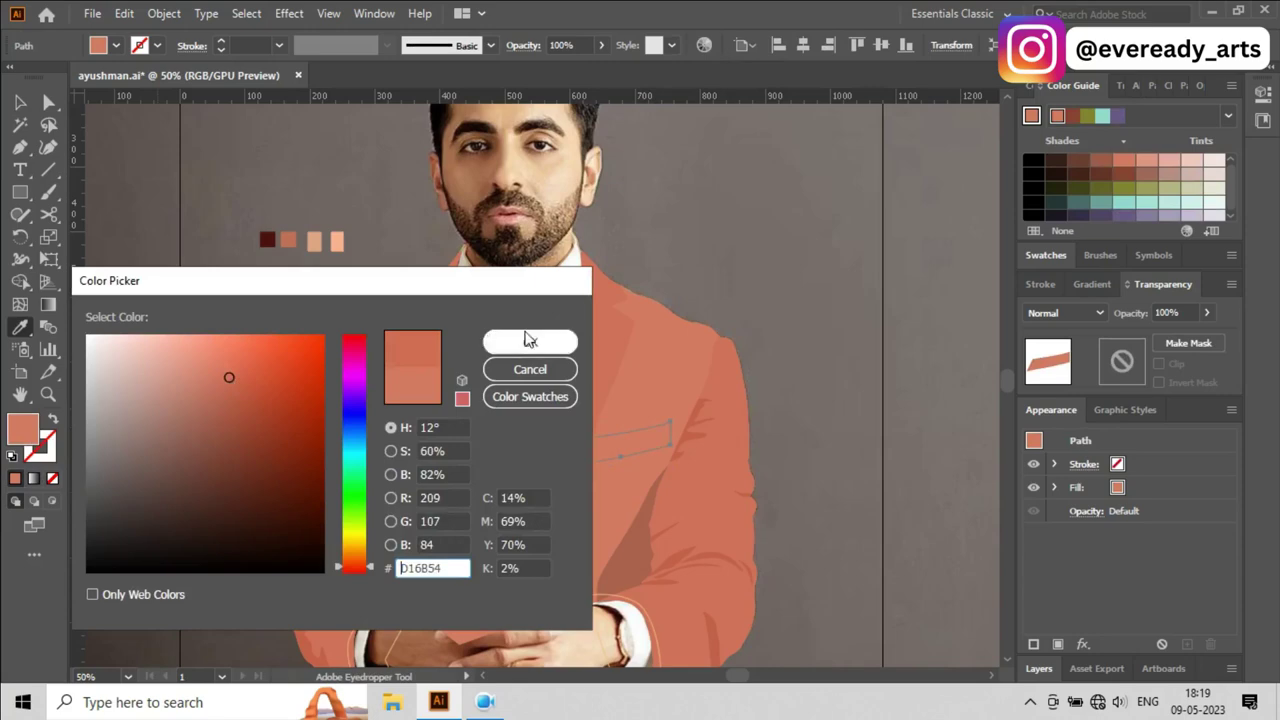
left_click(529, 340)
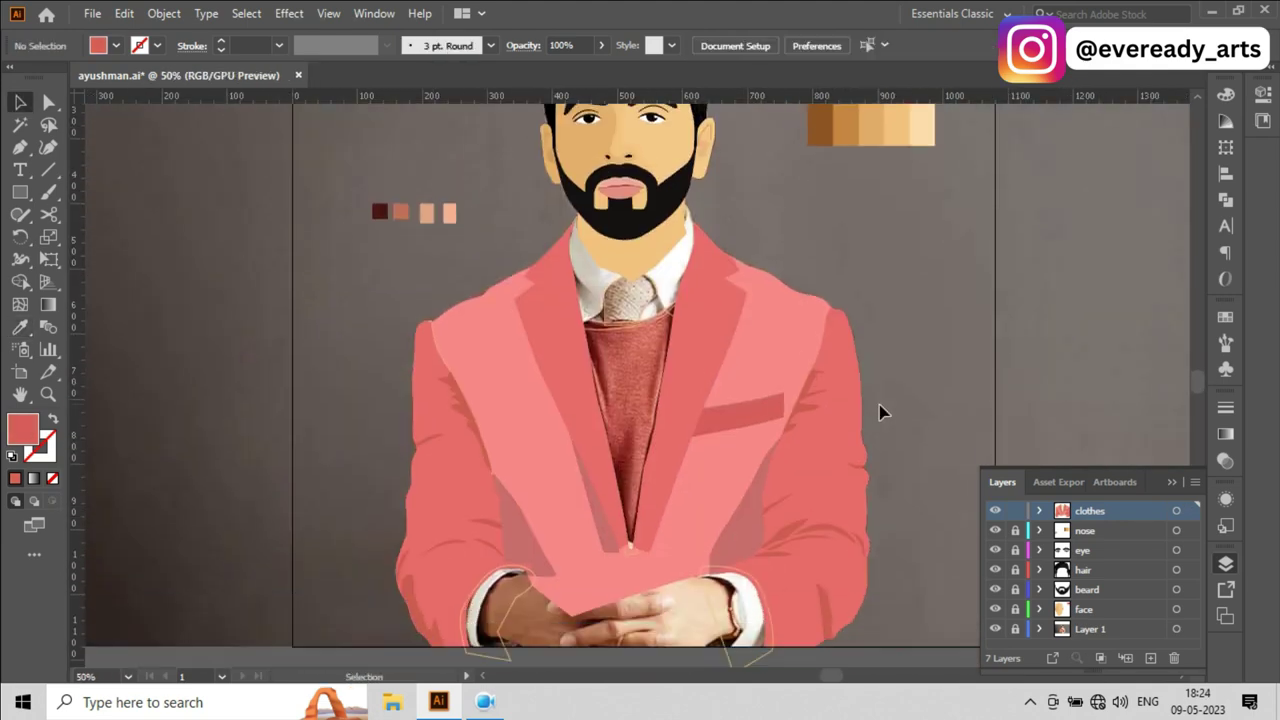
Step: Select the translucent jacket shadow shape on the blazer
left_click(530, 520)
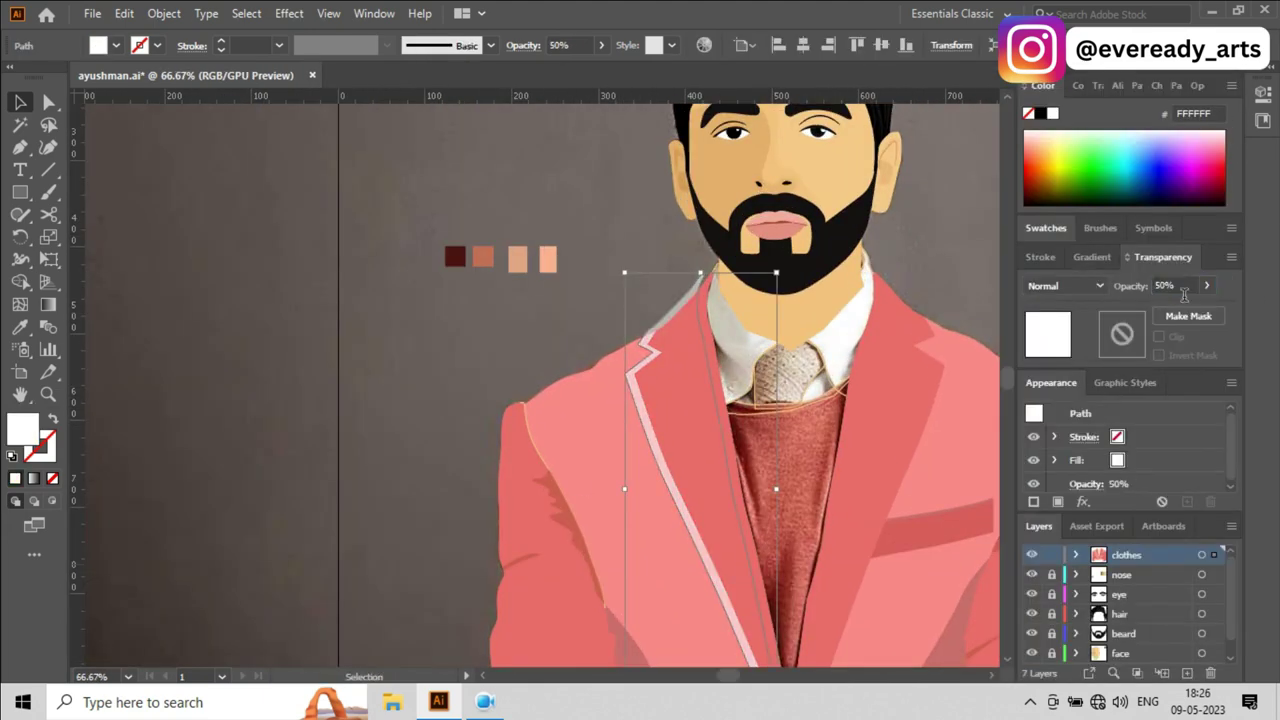
Step: Sample the lighter pink F98787 onto the lapel shapes
key("ctrl+equal")
left_click(673, 410)
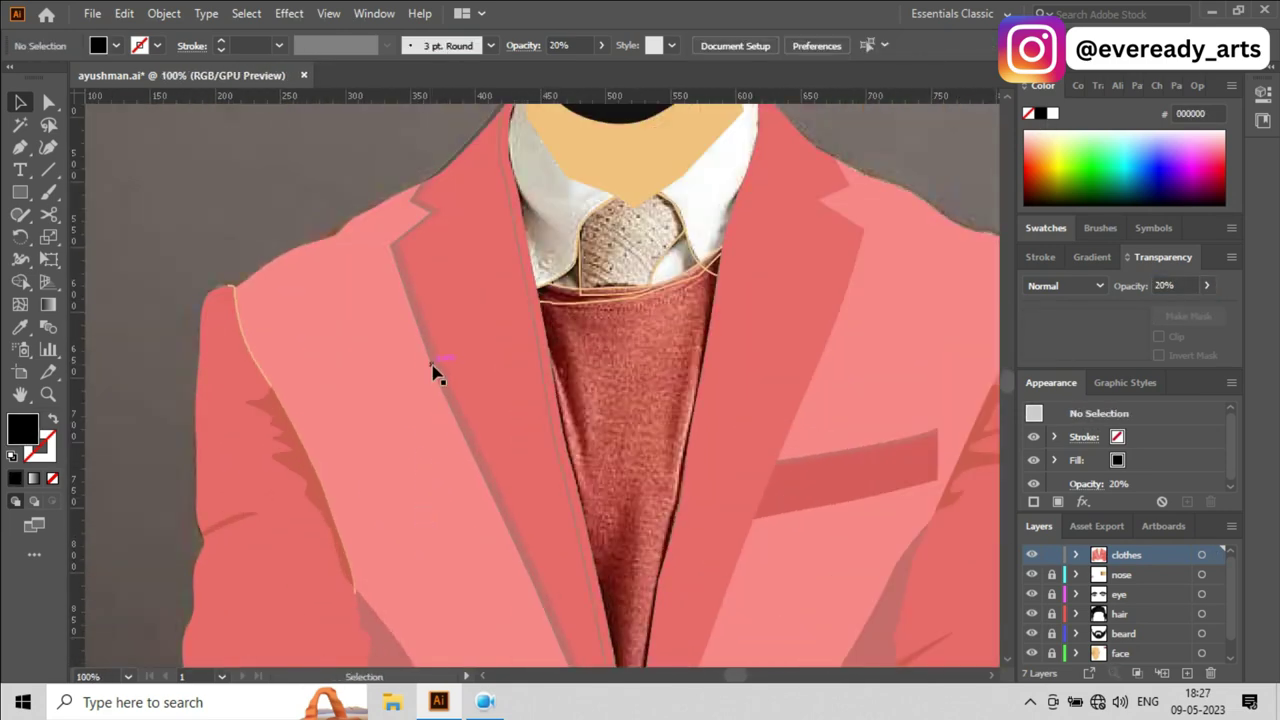
left_click(403, 386)
key("i")
key("ctrl+minus")
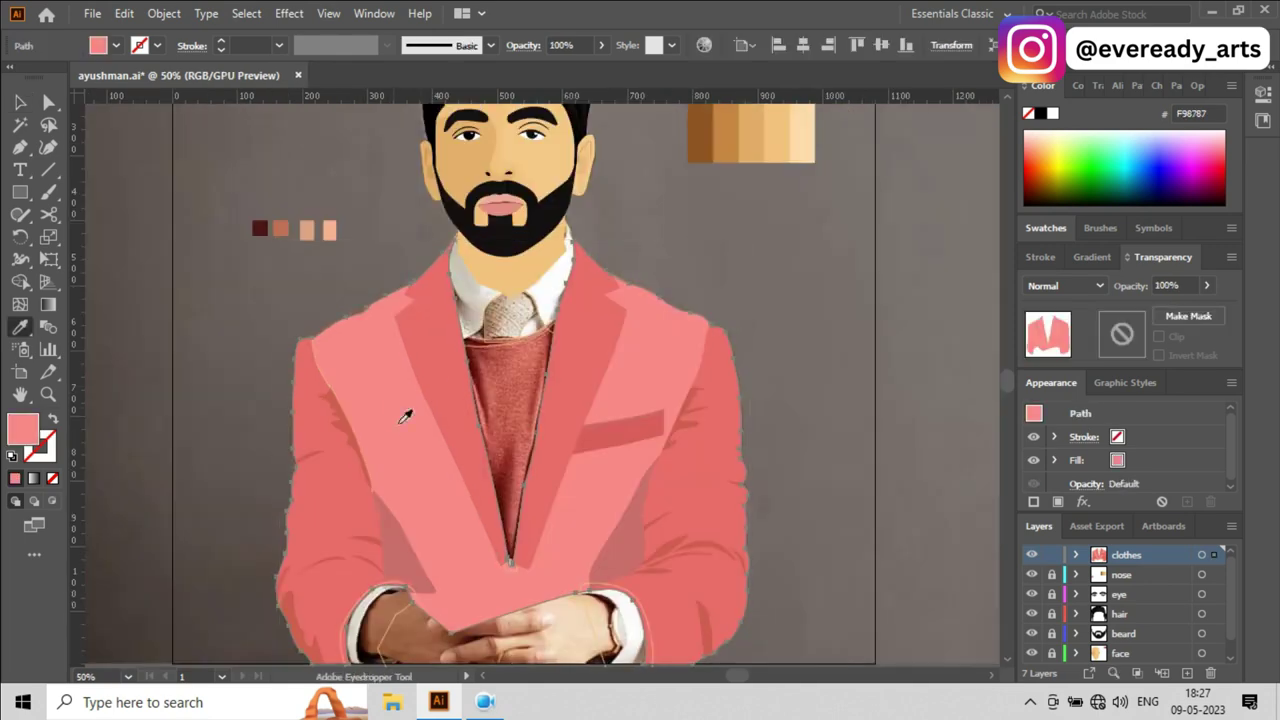
left_click(608, 316)
left_click(752, 273)
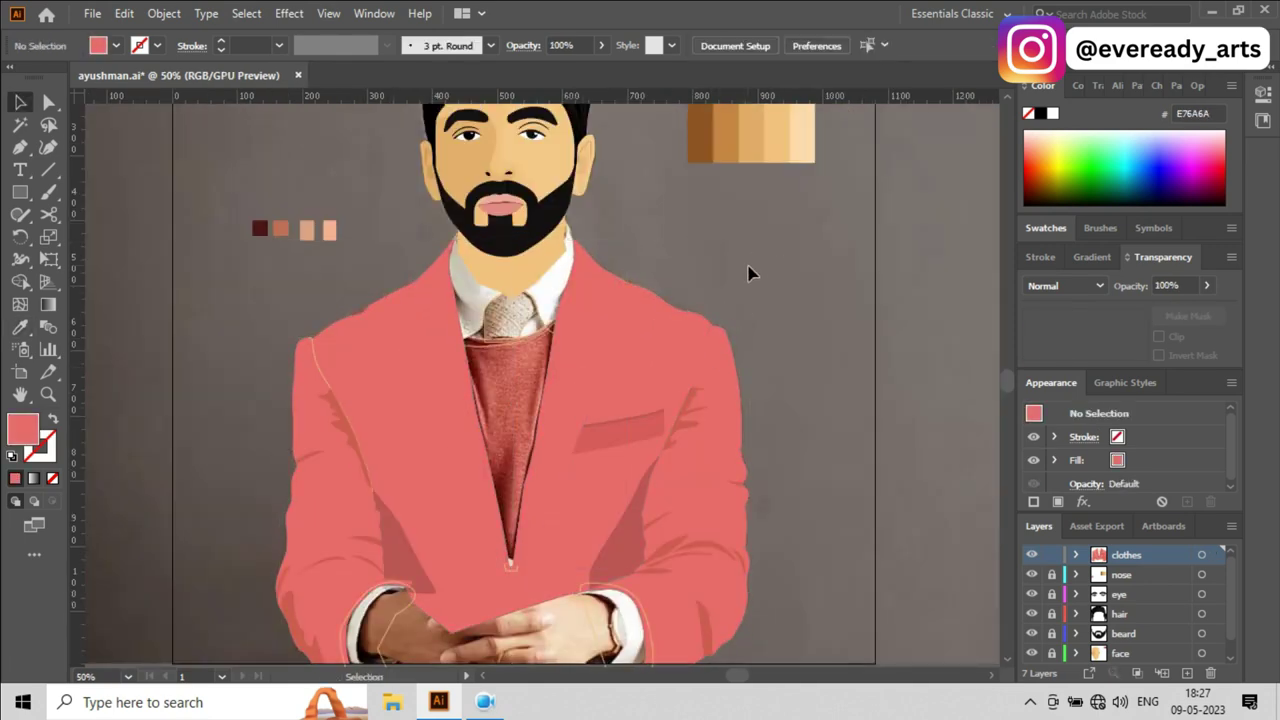
Step: Reselect the left lapel and eyedrop the lighter pink onto it again
left_click(445, 355)
key("i")
scroll(655, 316, "up", 1)
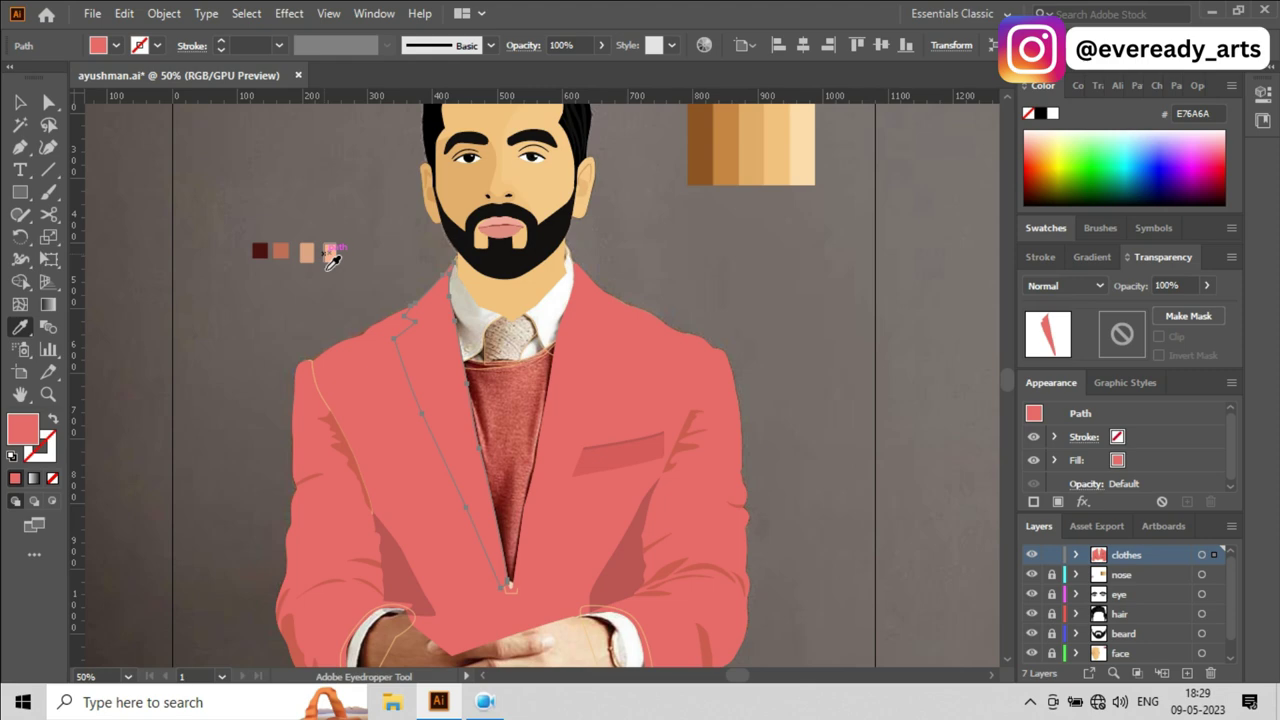
scroll(397, 504, "up", 1)
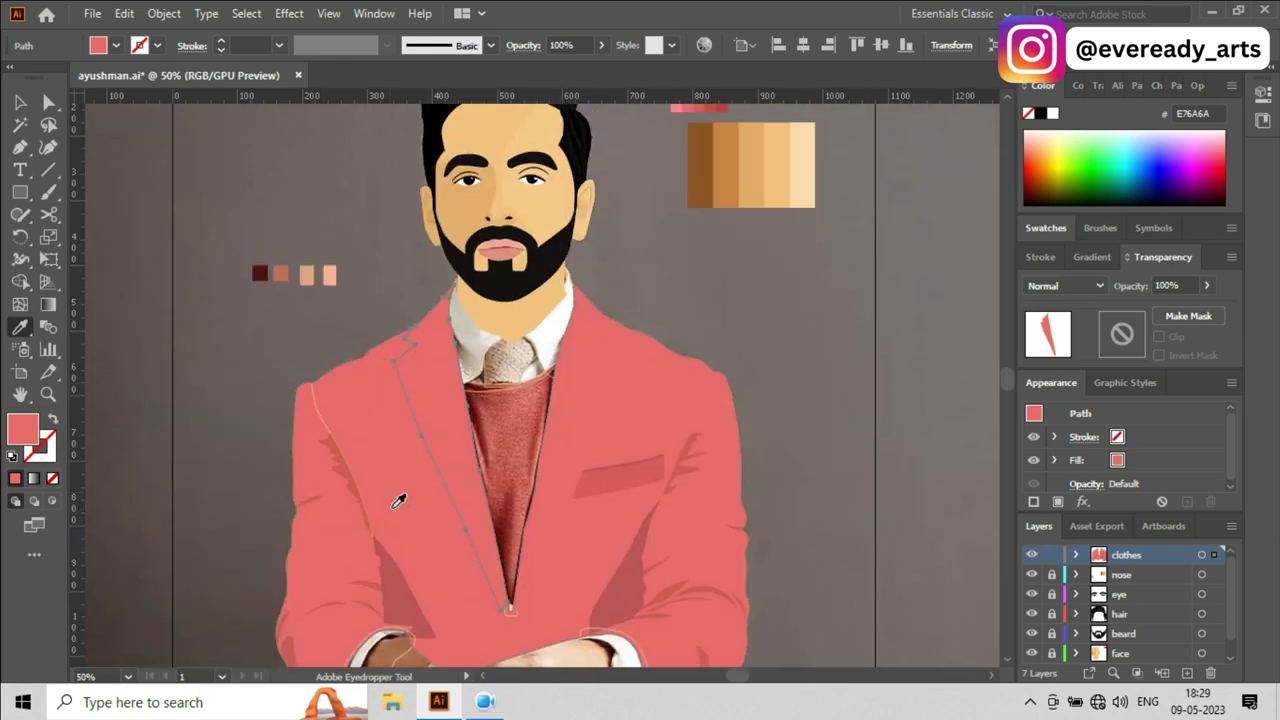
scroll(700, 209, "up", 1)
scroll(629, 363, "down", 5)
scroll(657, 365, "up", 5)
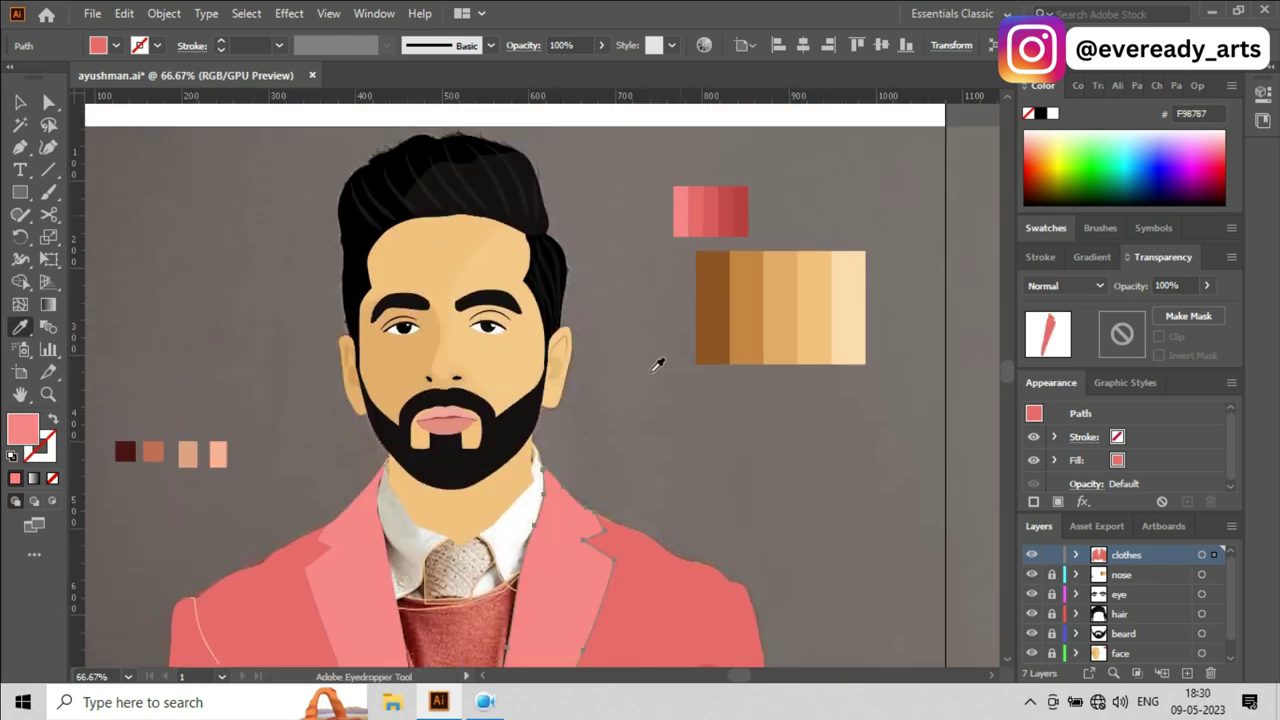
scroll(740, 450, "down", 3)
scroll(723, 351, "up", 1)
Step: Tint the sleeve shadow with the dark red swatch at 20% opacity
key("v")
scroll(550, 450, "up", 3)
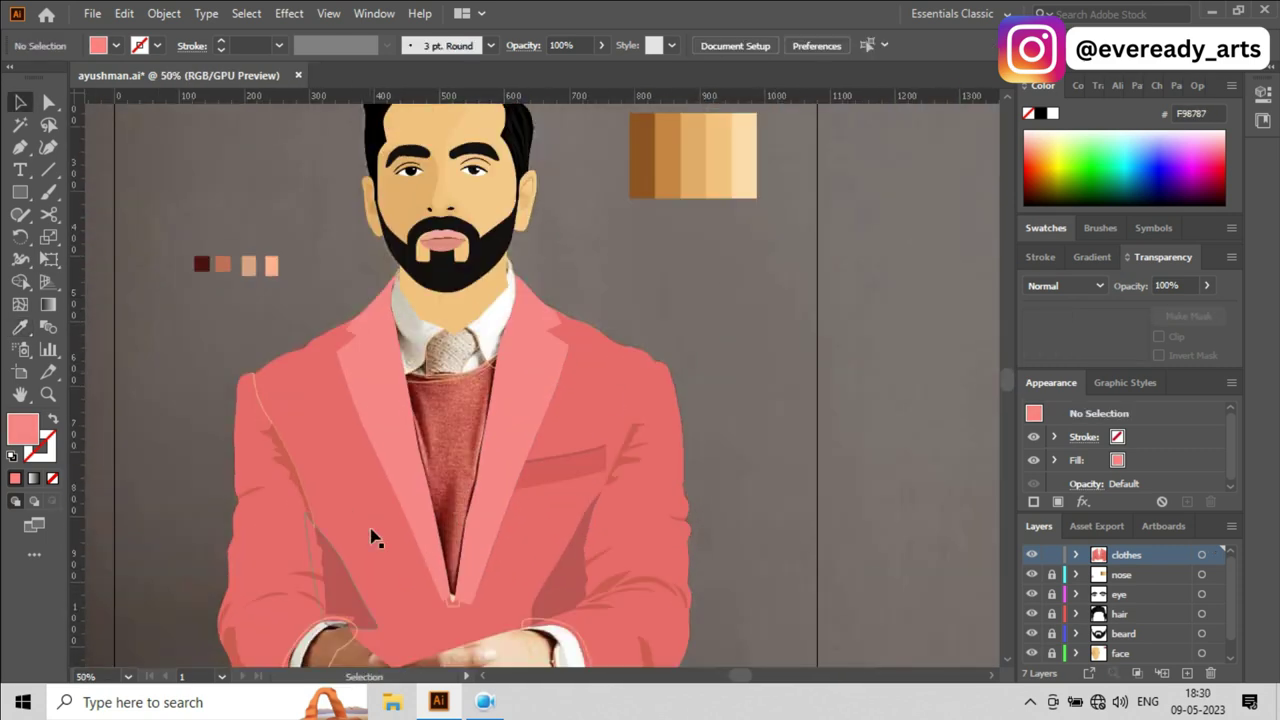
scroll(680, 314, "down", 2)
scroll(731, 237, "up", 2)
scroll(800, 300, "up", 1)
left_click(640, 460)
key("i")
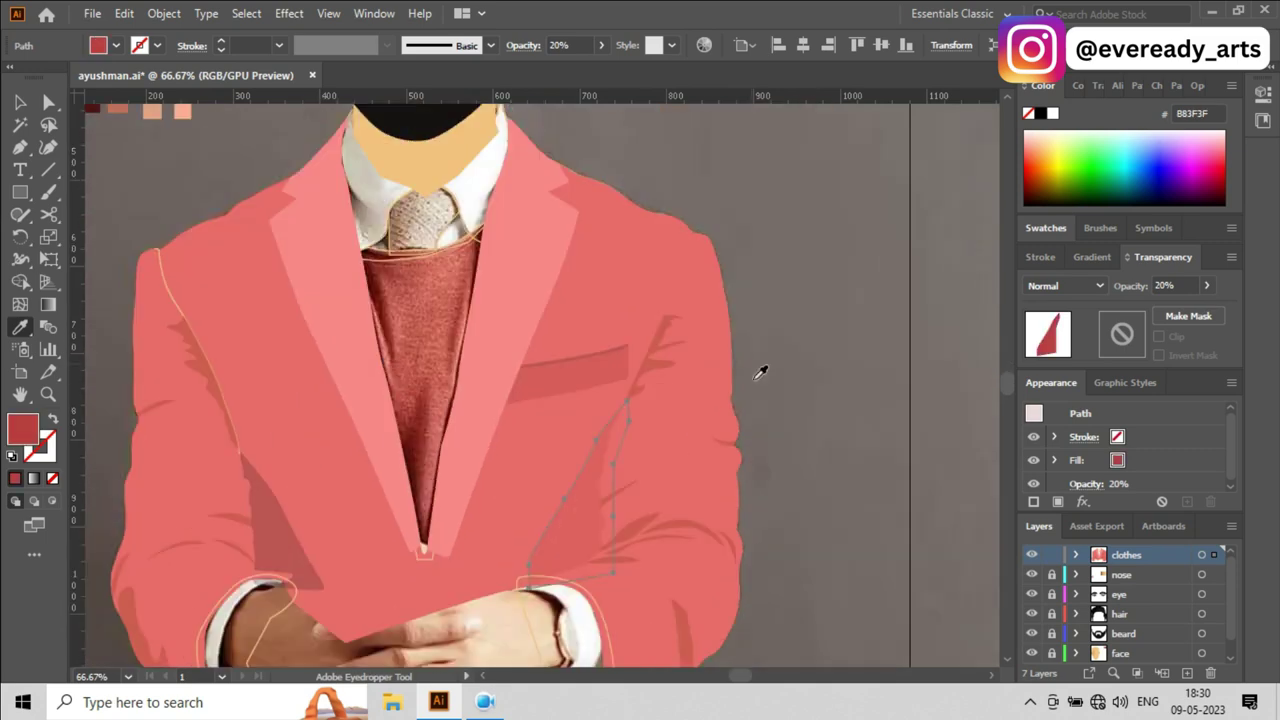
key("v")
left_click(760, 372)
scroll(760, 400, "down", 1)
scroll(833, 430, "up", 1)
scroll(760, 400, "up", 1)
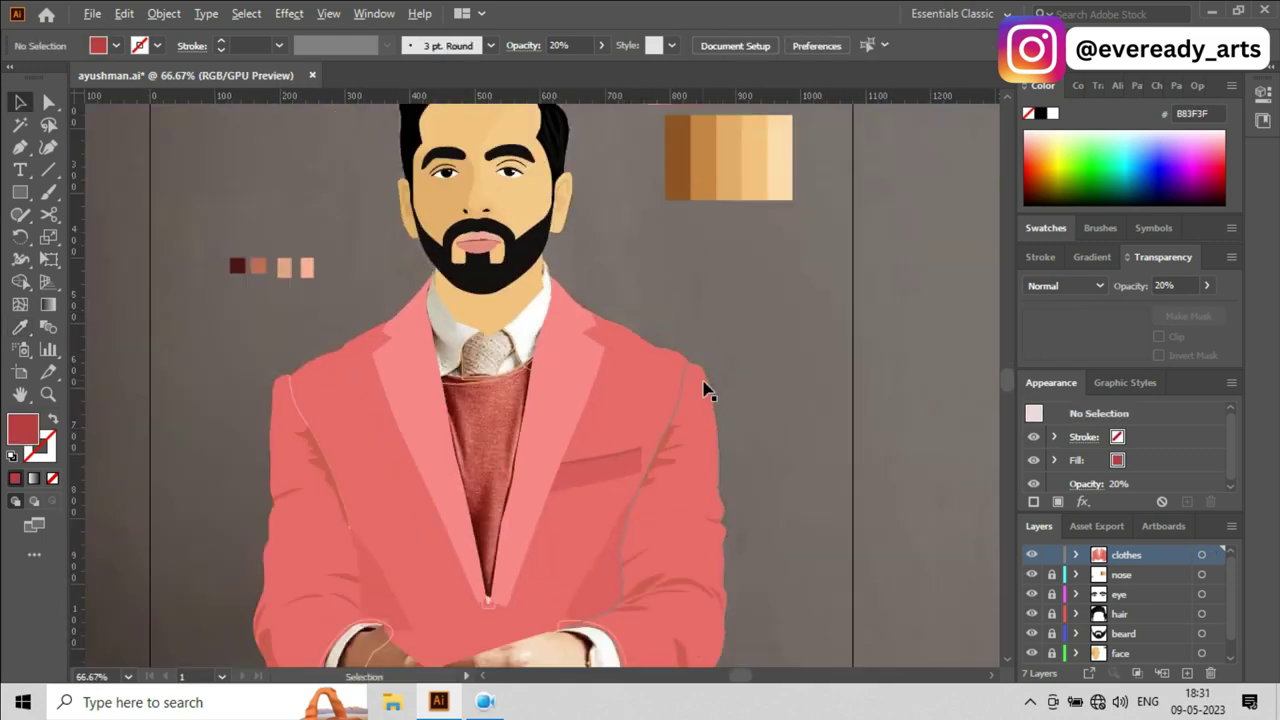
scroll(480, 429, "up", 2)
Step: Trace a closed shadow shape along the left lapel's inner edge down to the tie's V
left_click(480, 429)
key("p")
scroll(414, 508, "up", 2)
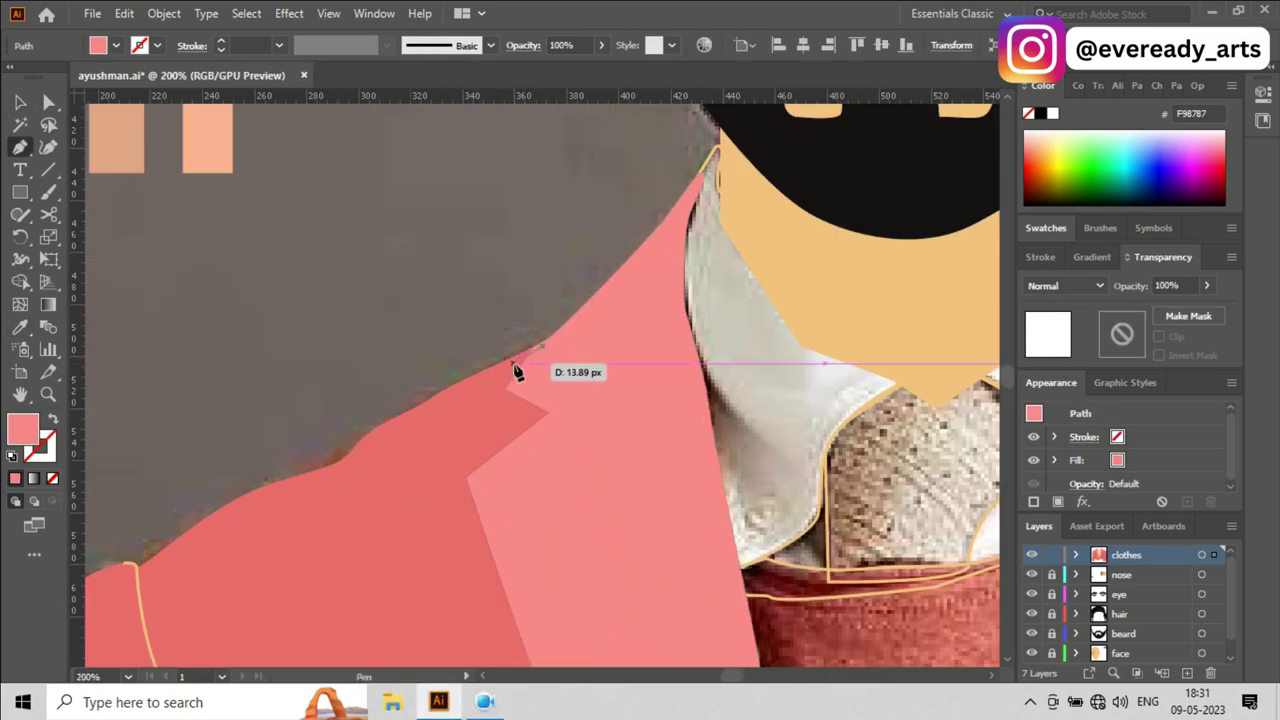
left_click(513, 364)
scroll(494, 437, "down", 1)
left_click(491, 494)
scroll(491, 343, "down", 2)
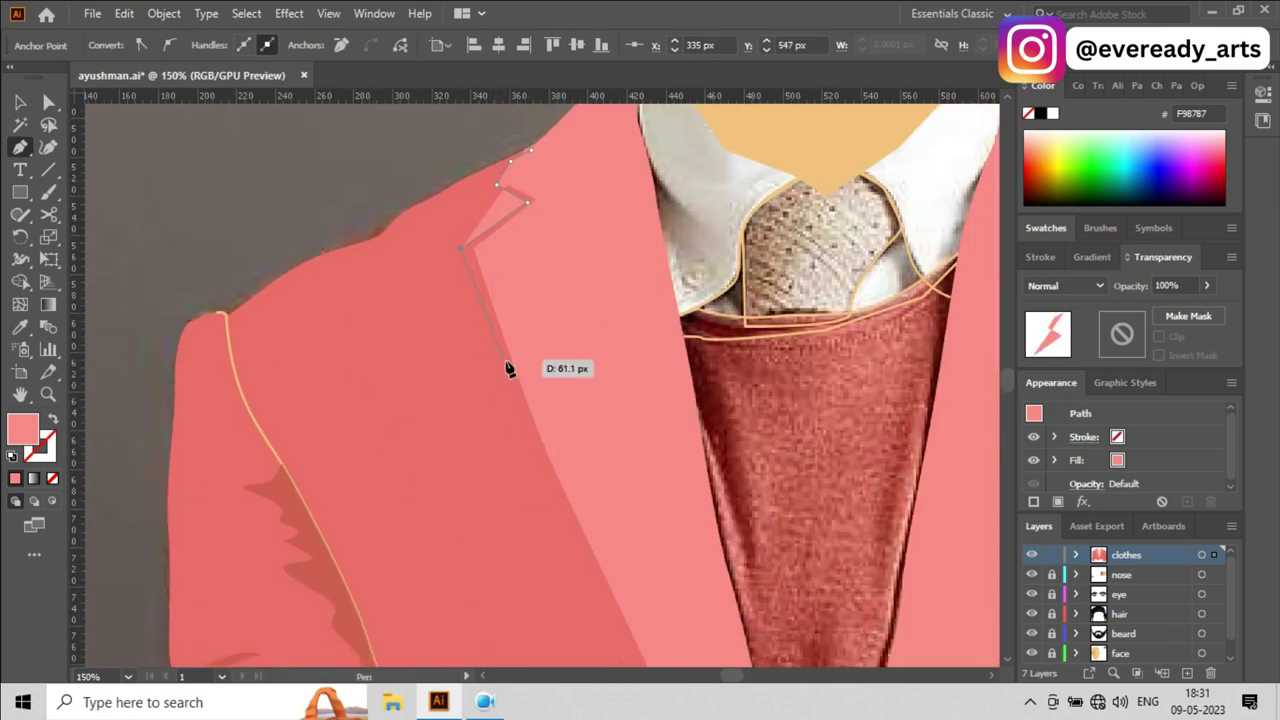
scroll(520, 400, "down", 2)
left_click(574, 411)
scroll(590, 410, "down", 1)
scroll(650, 460, "down", 3)
left_click(785, 514)
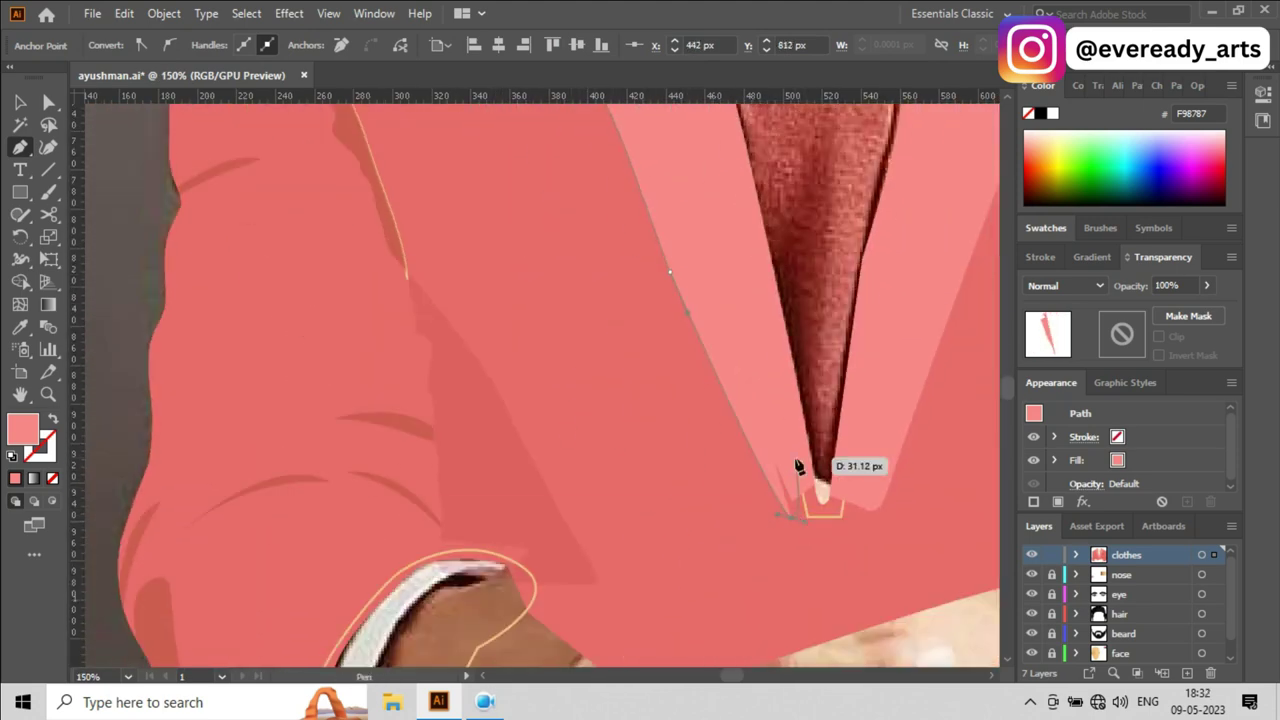
scroll(700, 400, "up", 6)
left_click(540, 334)
left_click(589, 268)
scroll(857, 537, "up", 3)
key("ctrl+shift+a")
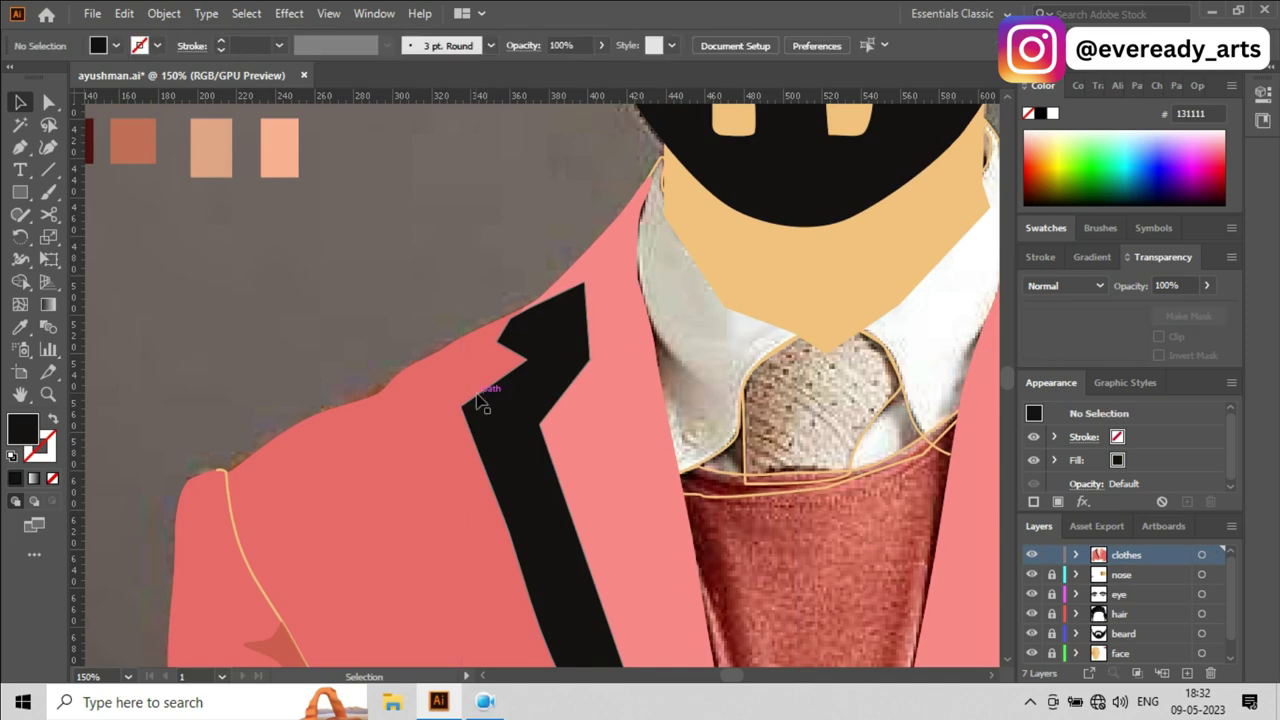
Step: Set the left lapel shadow to black at 30% opacity
scroll(434, 397, "down", 2)
key("v")
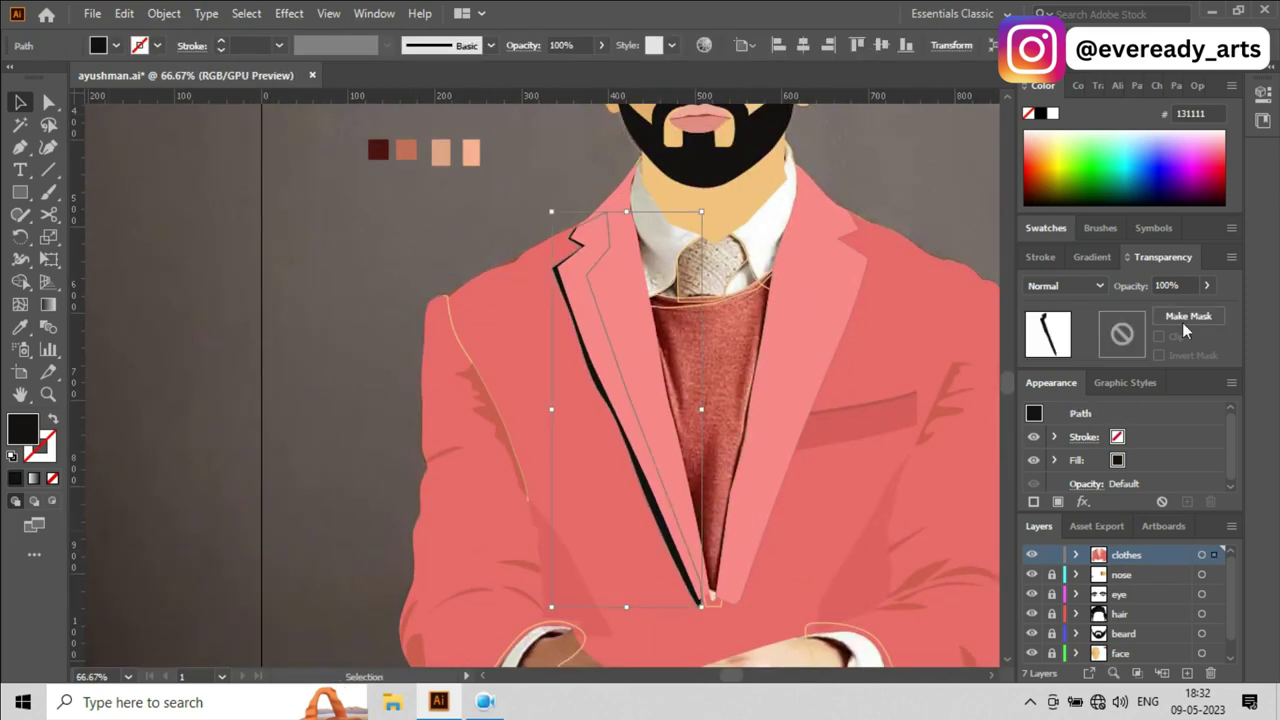
key("4")
scroll(394, 331, "down", 1)
scroll(660, 527, "up", 1)
left_click(660, 527)
key("i")
left_click(800, 300)
key("v")
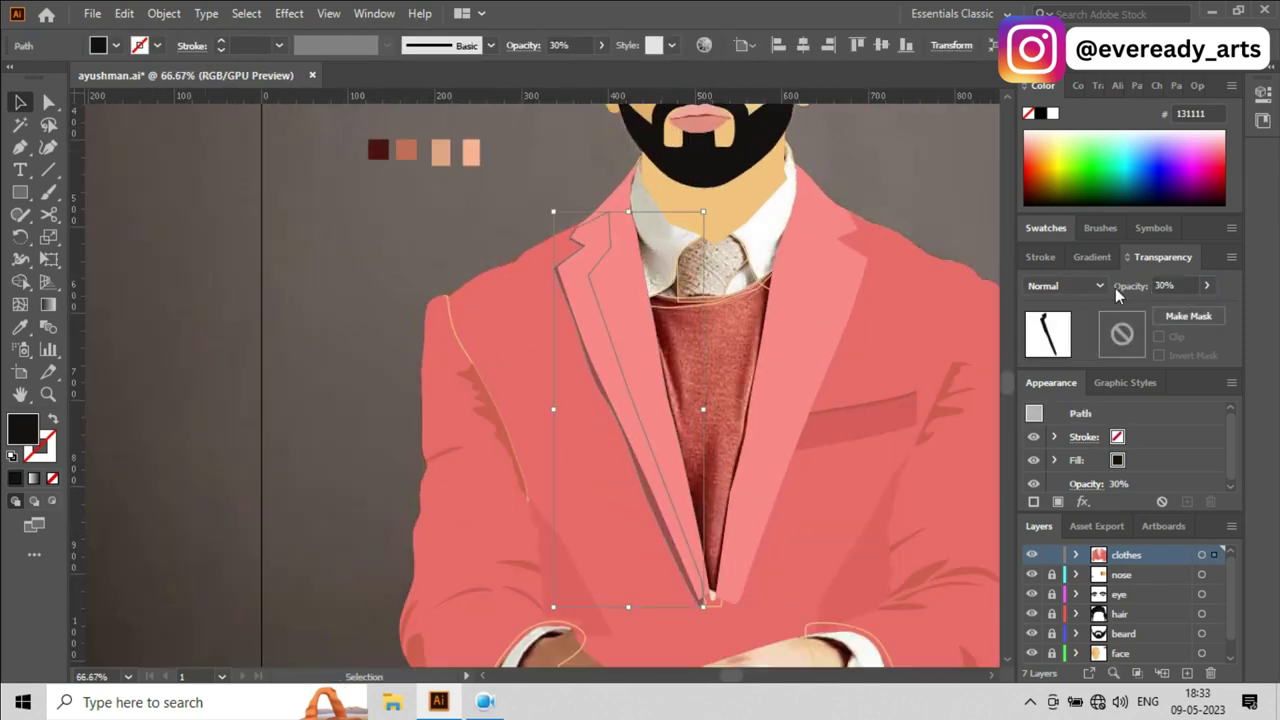
Step: Trace a matching closed shadow shape along the right lapel's inner edge
left_click_drag(551, 211, 357, 337)
scroll(617, 387, "down", 2)
scroll(617, 387, "up", 4)
key("p")
left_click(561, 161)
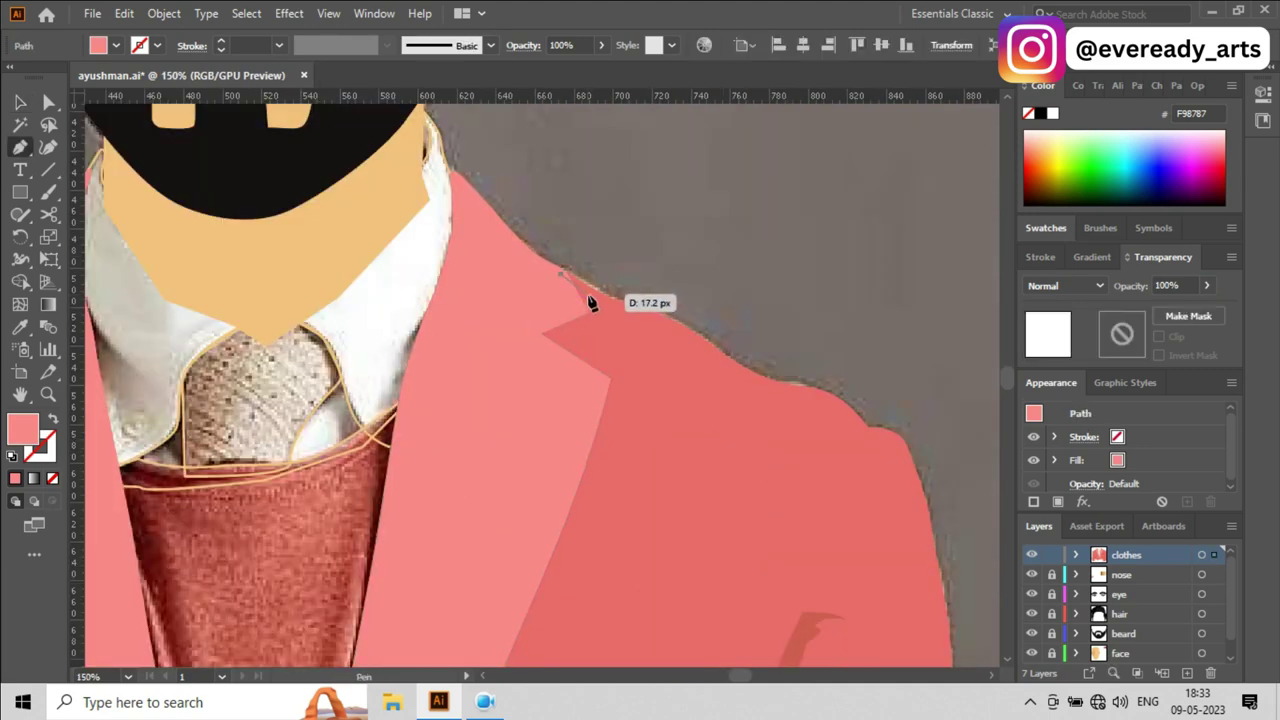
left_click(597, 200)
left_click(561, 224)
left_click(623, 263)
scroll(600, 380, "down", 1)
left_click(545, 410)
scroll(480, 480, "down", 3)
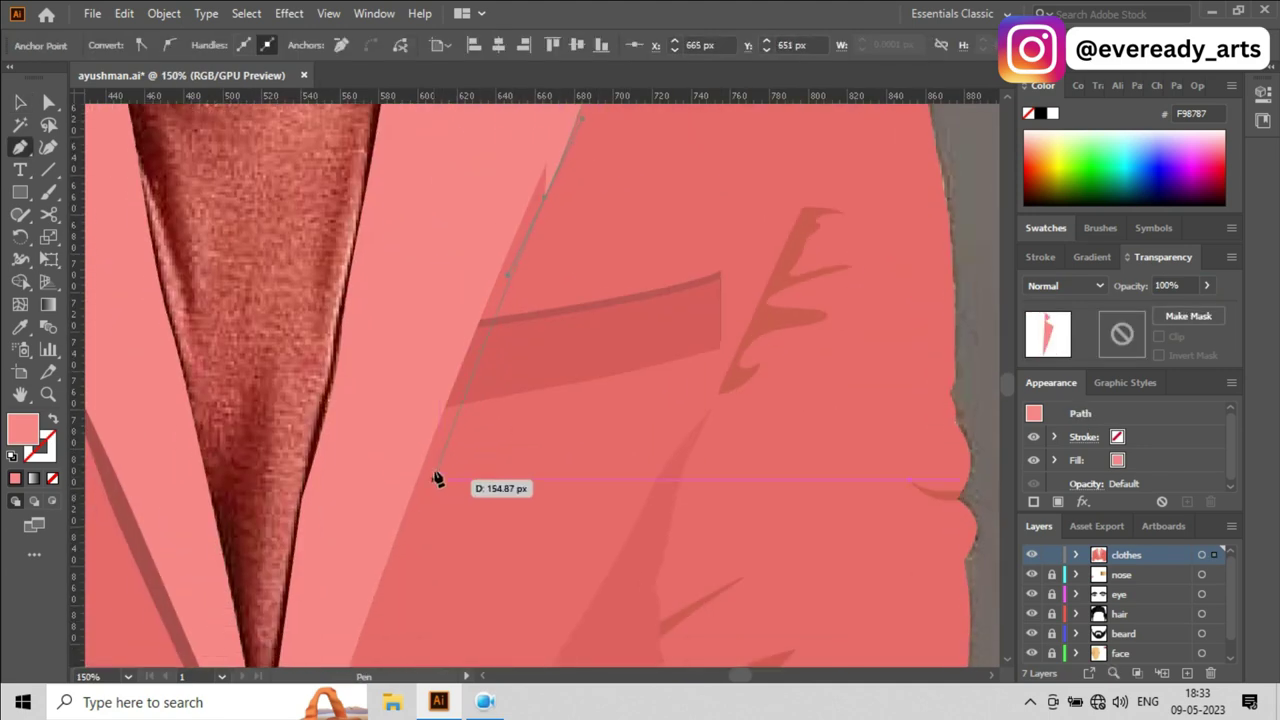
left_click(428, 480)
scroll(400, 495, "down", 3)
scroll(355, 420, "up", 2)
scroll(355, 347, "up", 5)
left_click(504, 436)
left_click(504, 325)
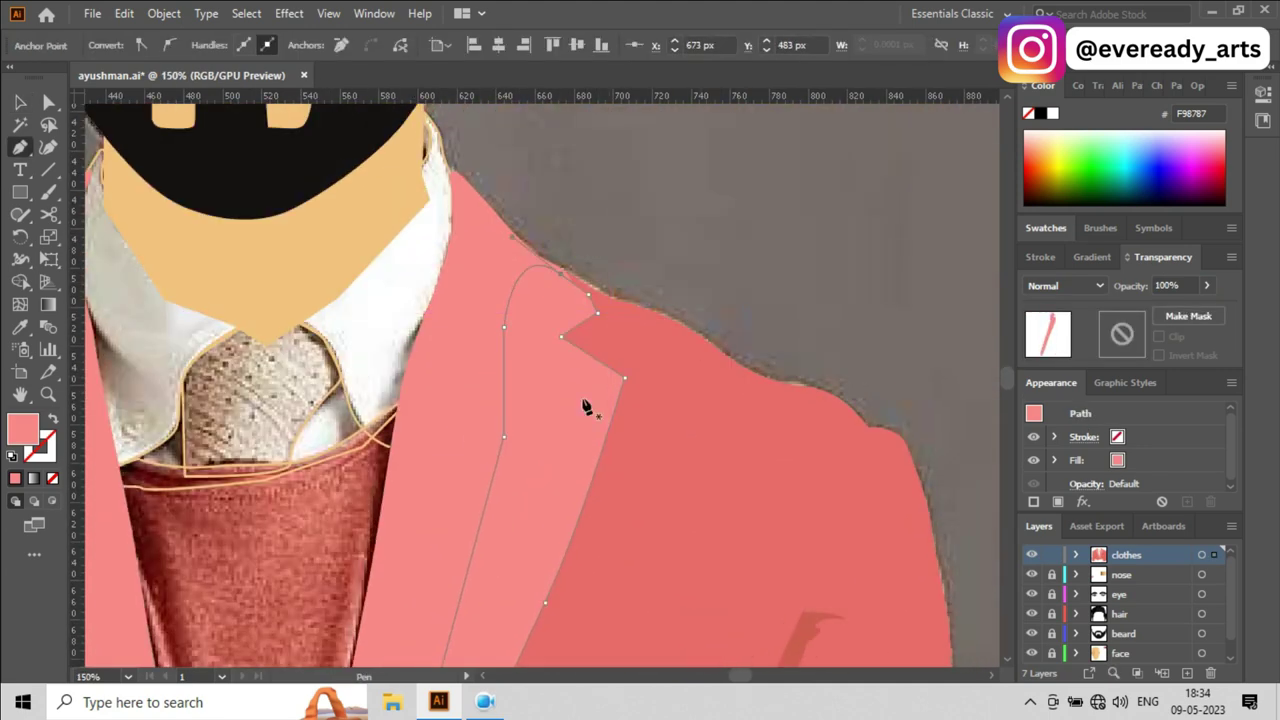
scroll(587, 408, "down", 3)
Step: Recolour the new right lapel shape and deselect it
key("i")
left_click(300, 486)
key("v")
key("ctrl+shift+a")
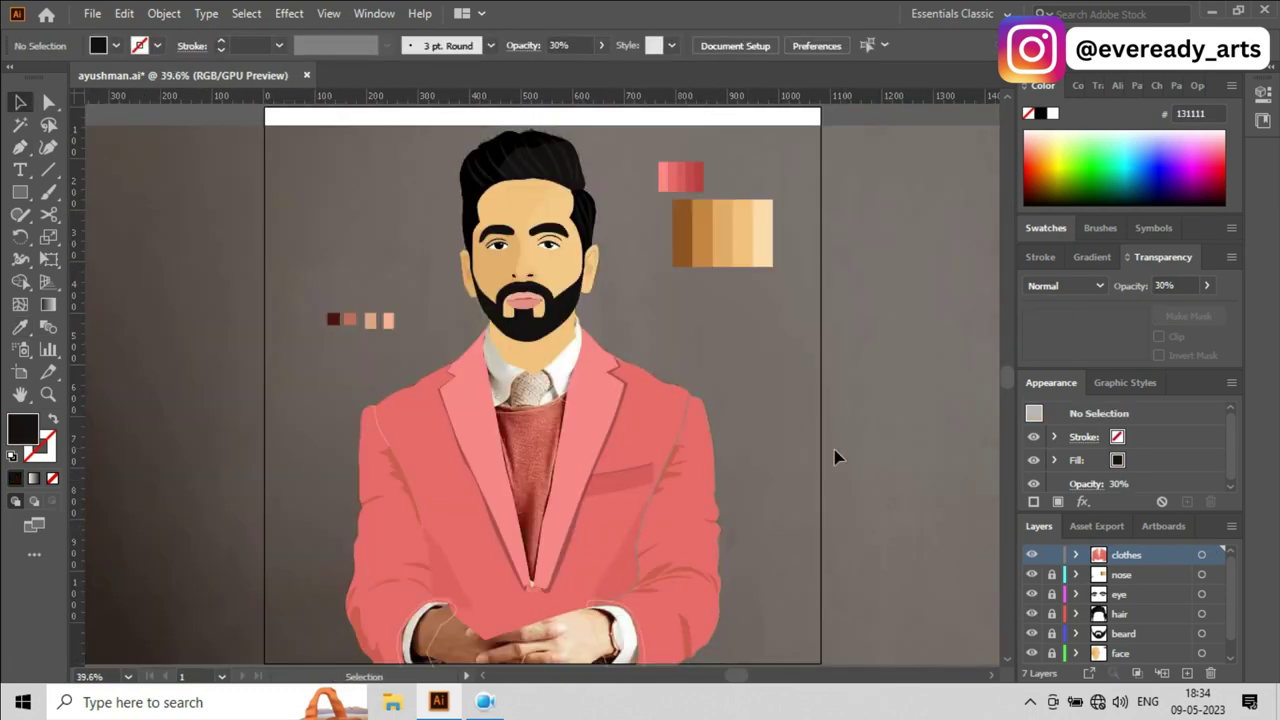
scroll(790, 440, "up", 2)
Step: Sample the dark red onto the shoulder shadow shape
scroll(817, 346, "down", 2)
scroll(423, 409, "up", 4)
left_click(423, 409)
scroll(423, 408, "down", 1)
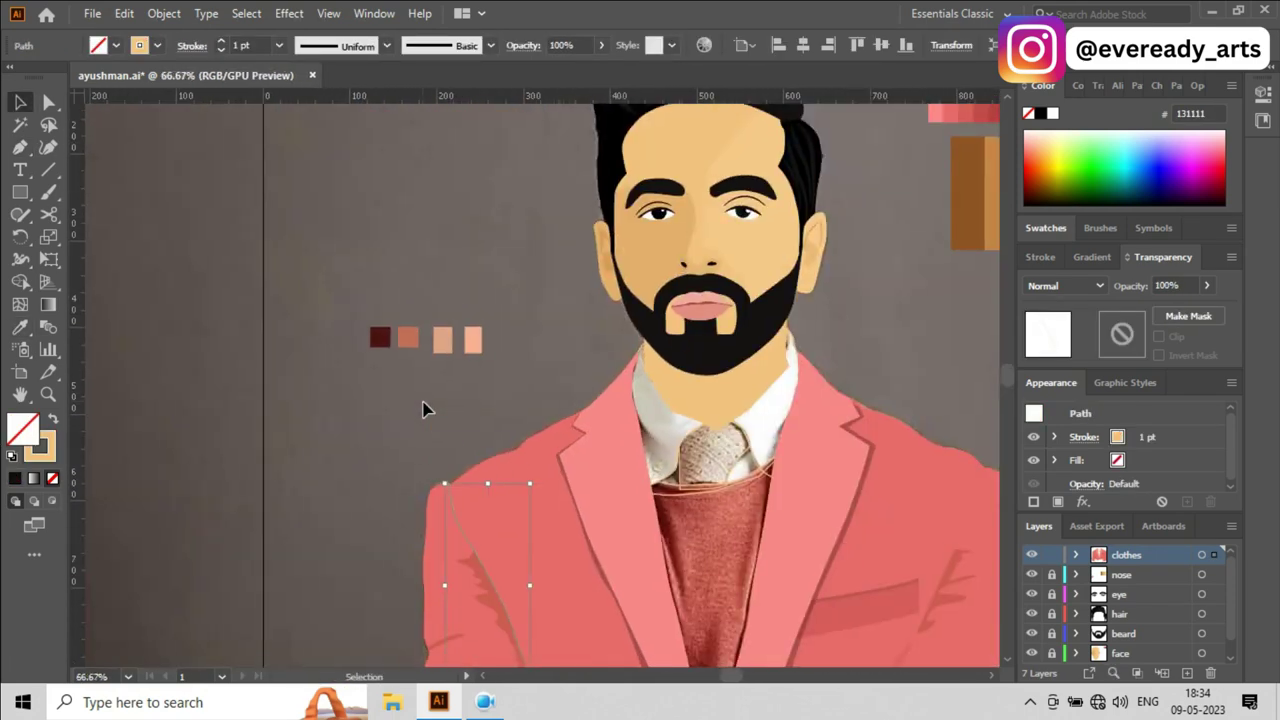
scroll(840, 381, "right", 3)
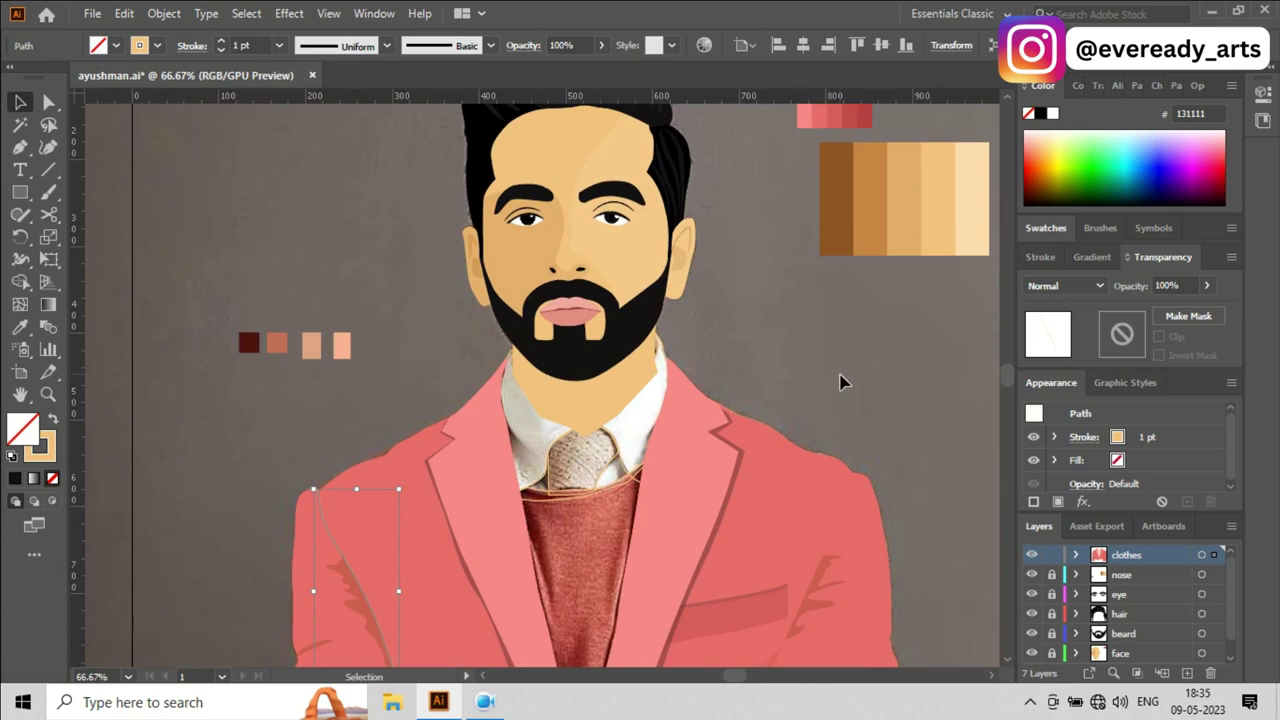
scroll(840, 381, "down", 3)
key("i")
left_click(735, 530)
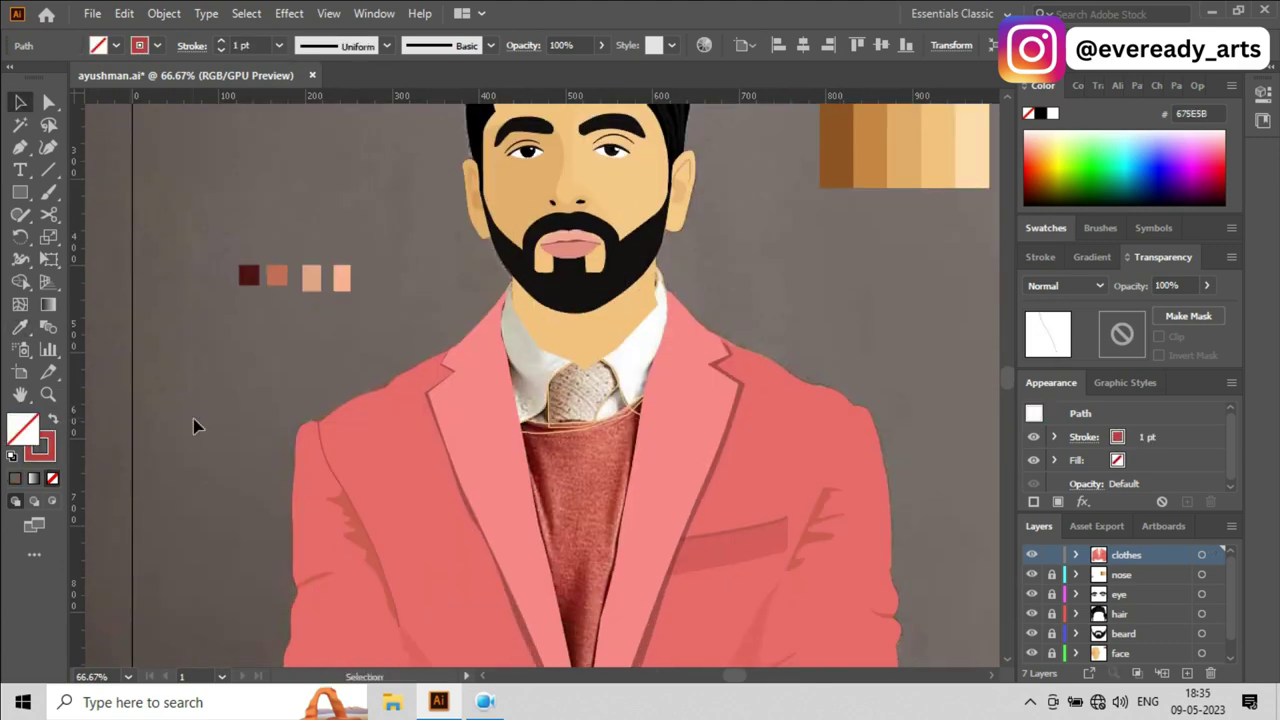
scroll(195, 427, "up", 2)
Step: Adjust the stroke settings and prepare to trace the shoulder seam path
left_click(197, 48)
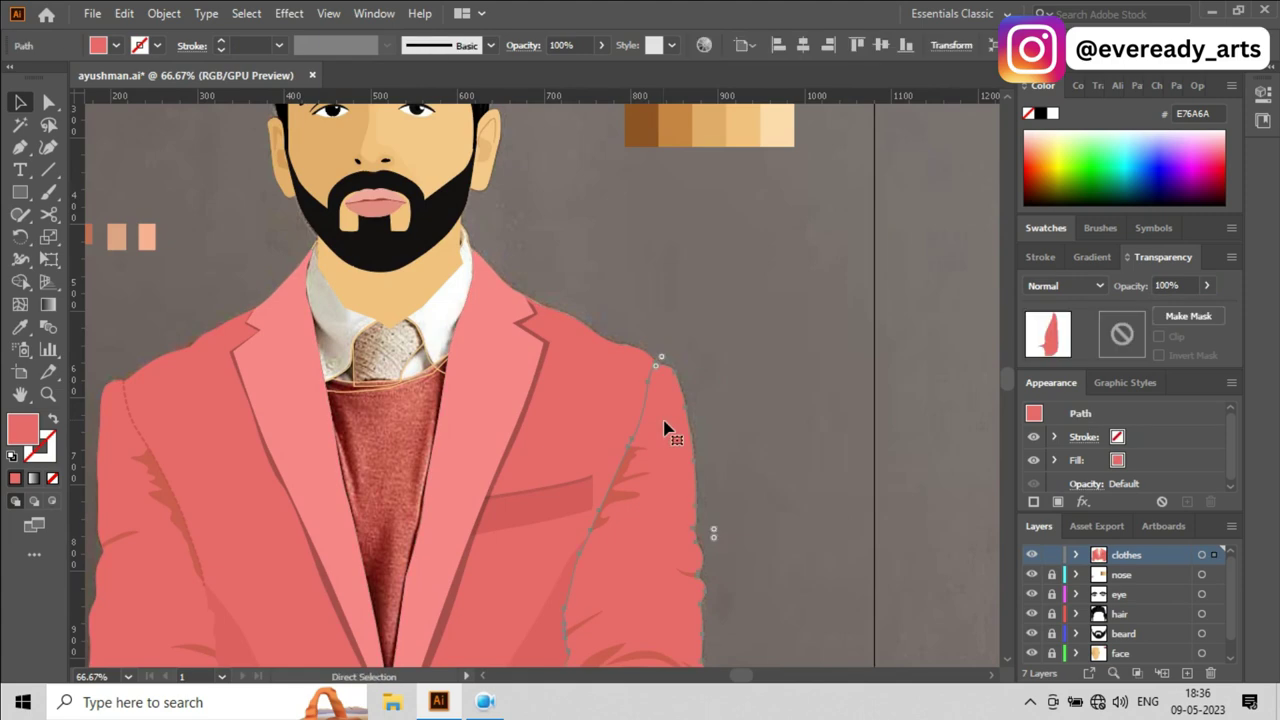
scroll(665, 430, "up", 3)
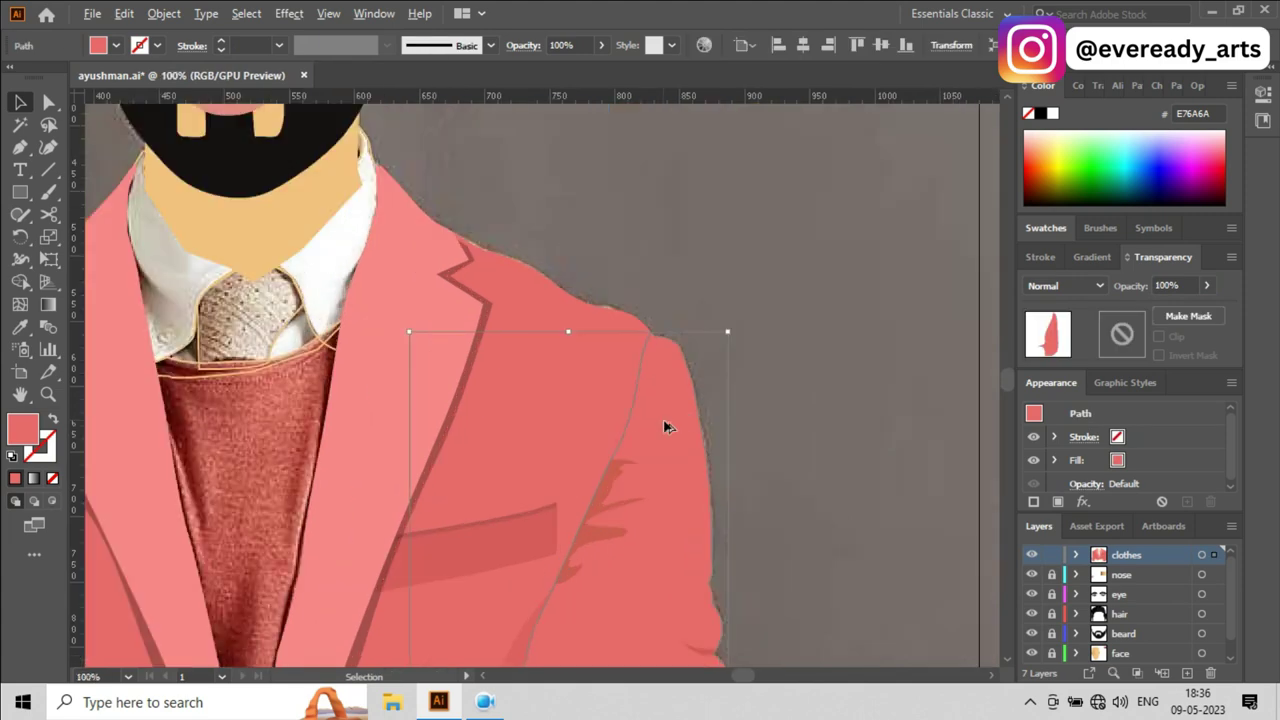
key("p")
scroll(766, 553, "down", 4)
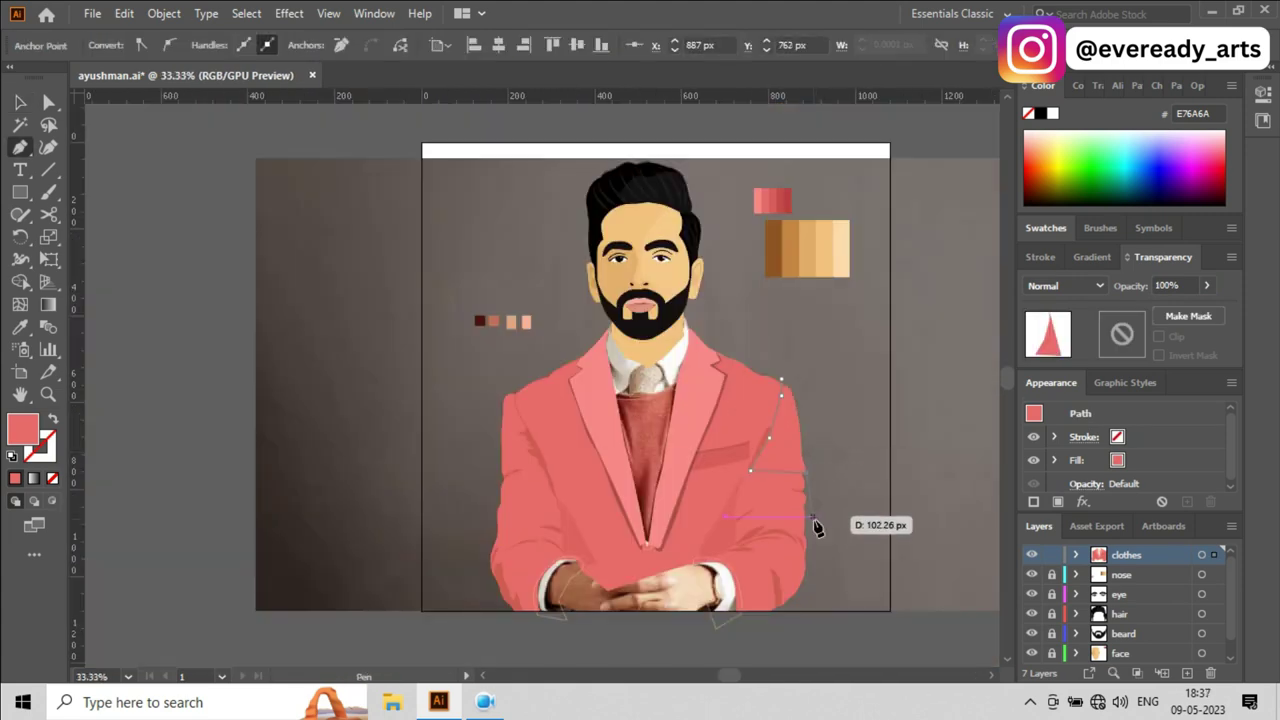
scroll(643, 337, "up", 2)
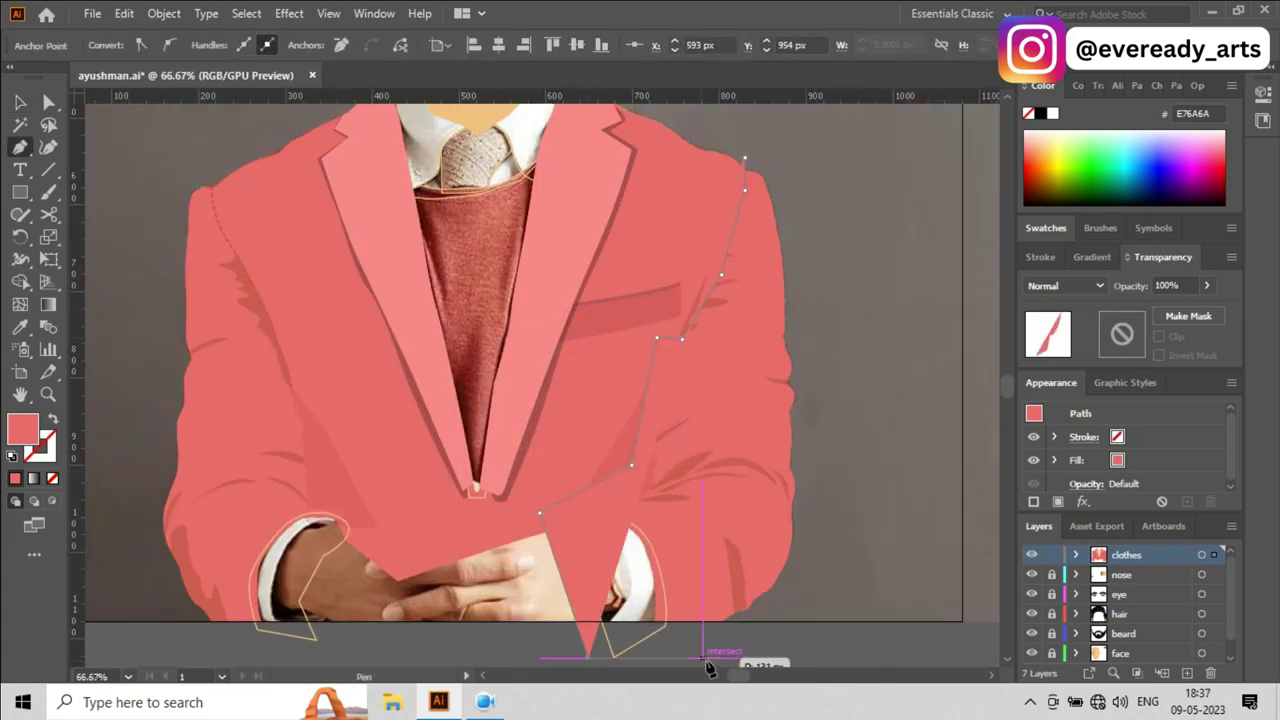
scroll(726, 228, "up", 1)
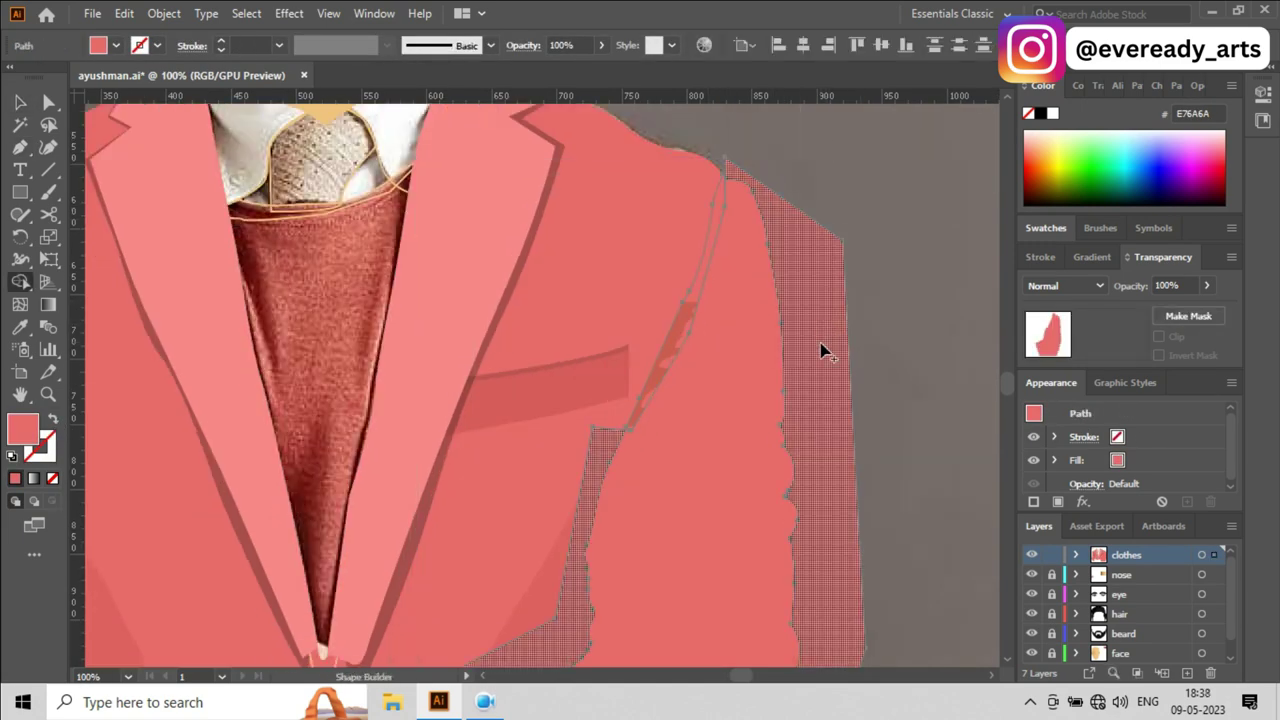
scroll(710, 310, "up", 1)
scroll(737, 354, "up", 1)
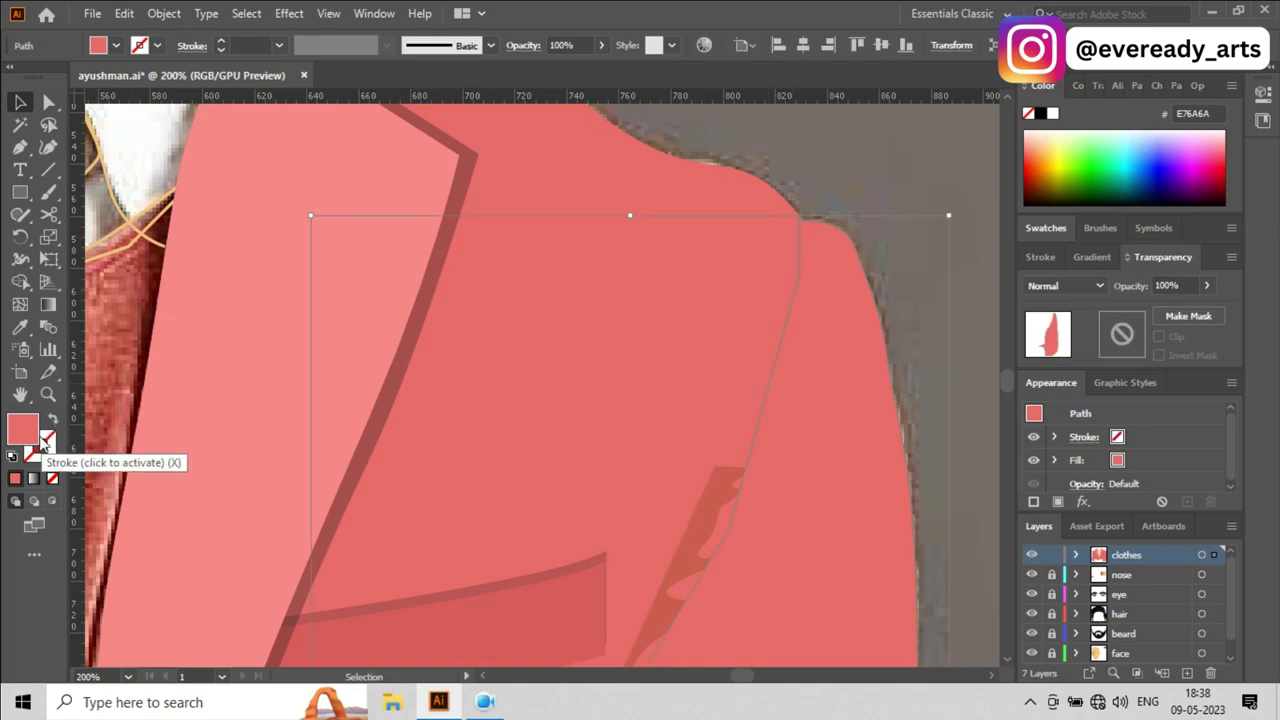
scroll(770, 340, "down", 1)
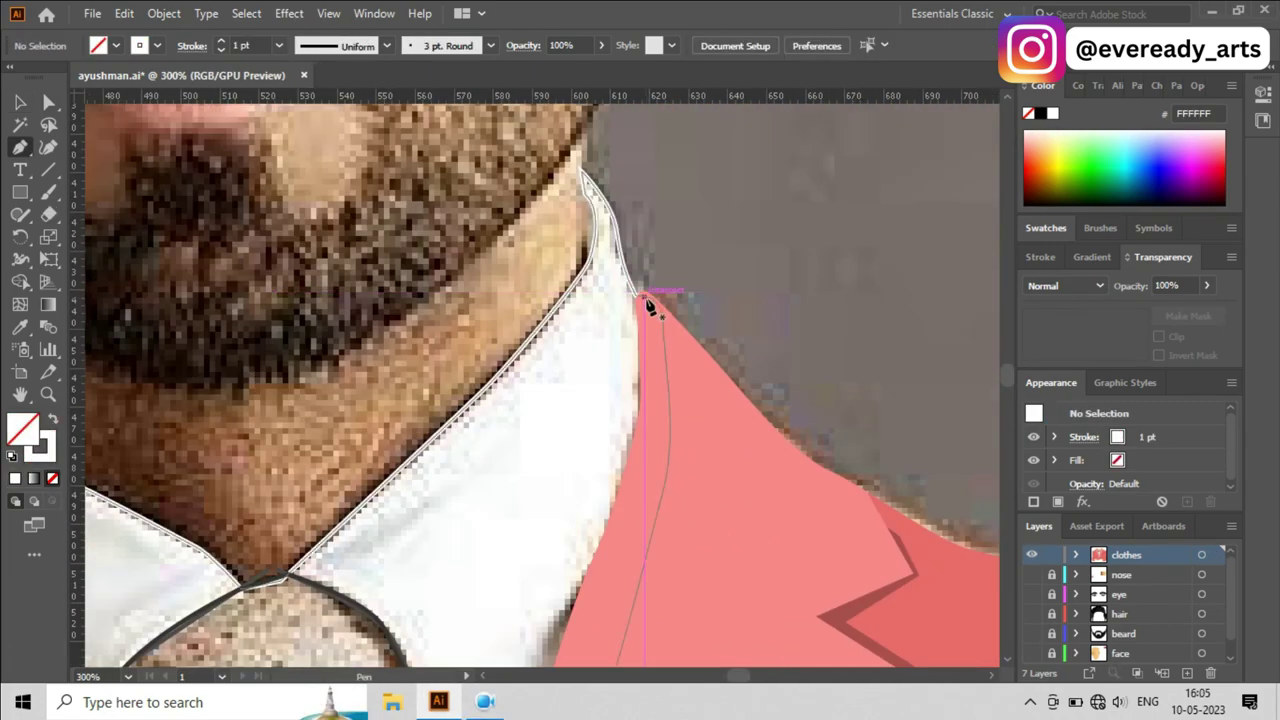
Step: Trace a closed white-stroked outline along the shirt collar edge to its V
left_click_drag(648, 305, 614, 371)
scroll(569, 426, "down", 3)
left_click_drag(523, 429, 631, 278)
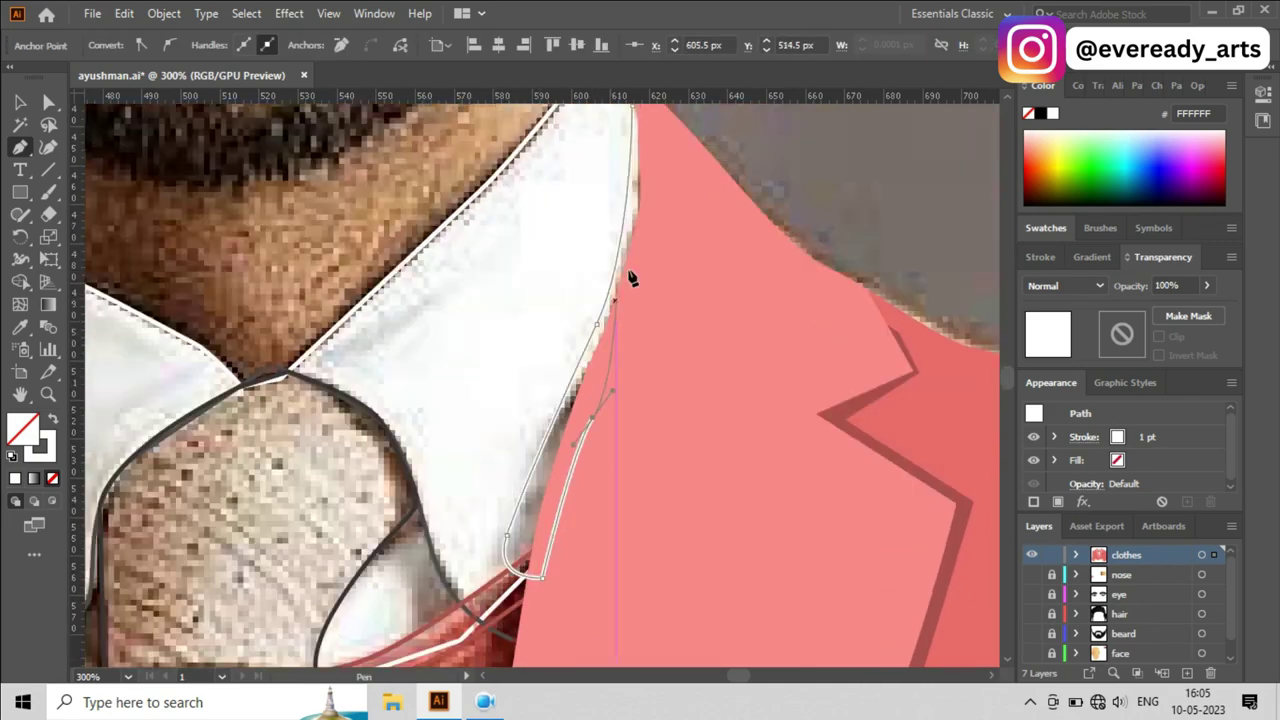
scroll(580, 443, "up", 3)
left_click_drag(563, 500, 714, 400)
scroll(785, 295, "up", 1)
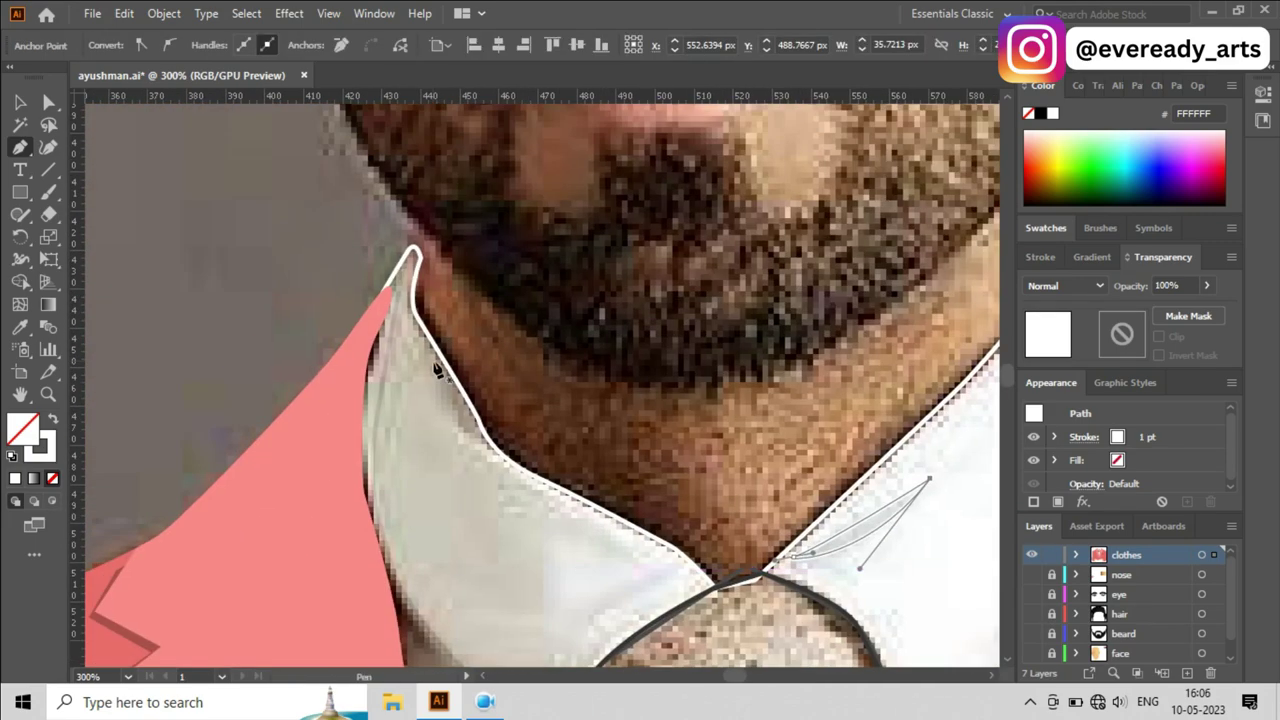
scroll(431, 366, "down", 4)
left_click_drag(553, 425, 548, 490)
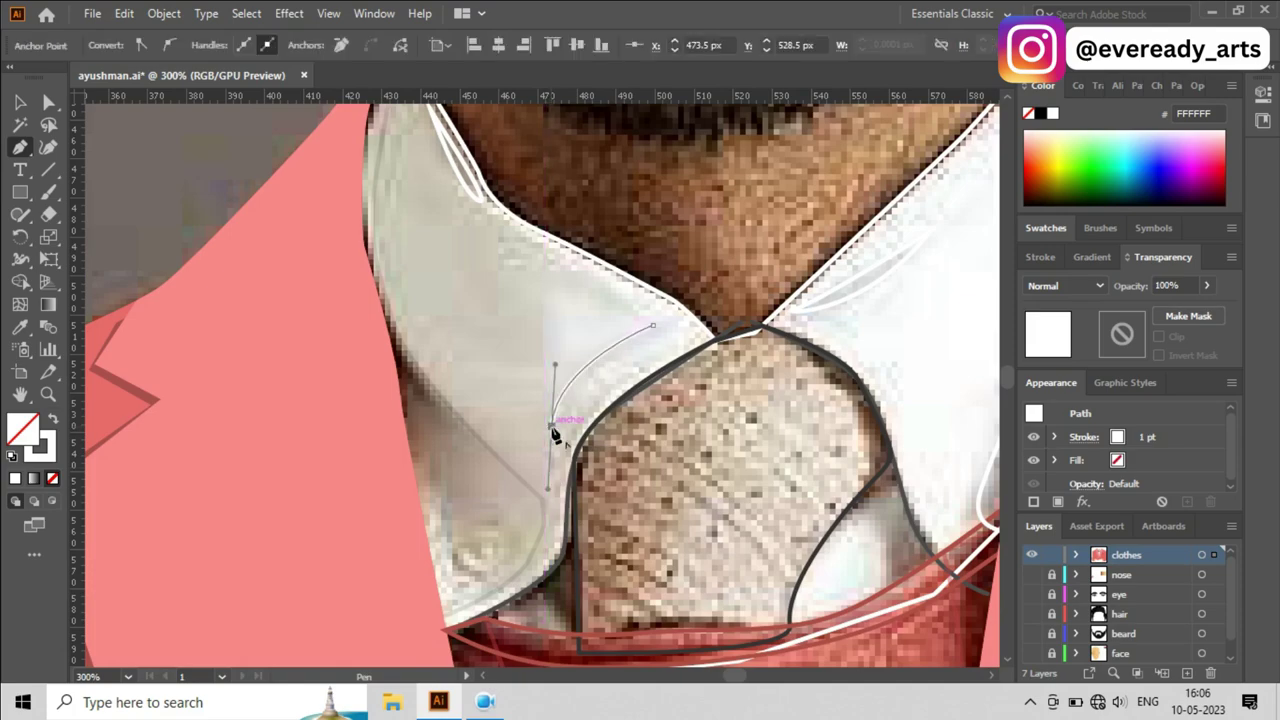
left_click(653, 327)
Step: Outline the fold beside the tie knot with curved anchor points
scroll(725, 527, "down", 2)
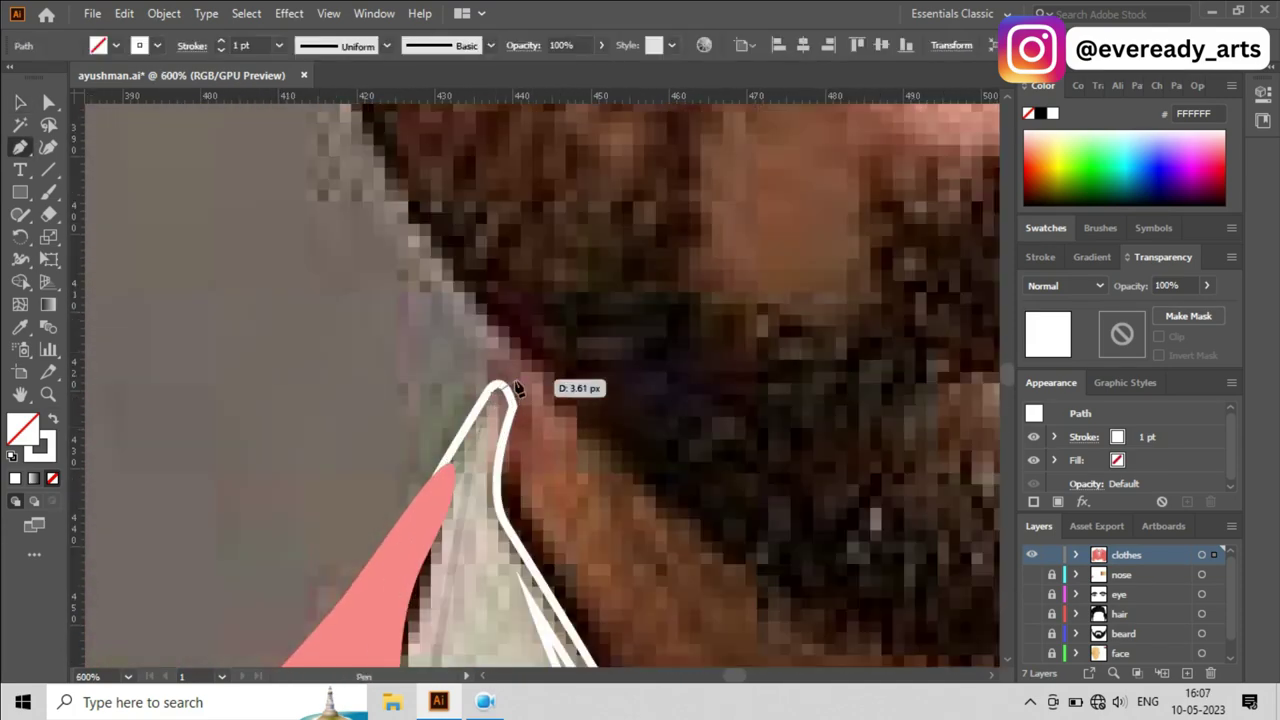
scroll(582, 470, "down", 6)
scroll(657, 490, "right", 7)
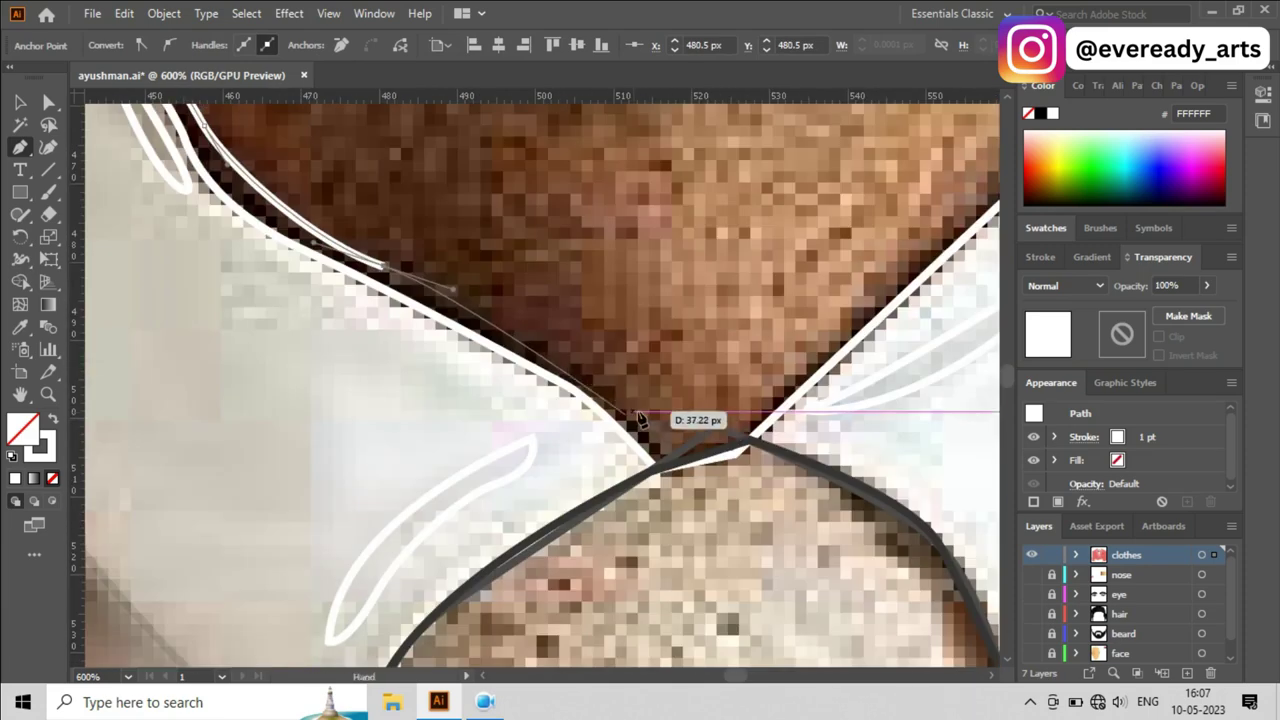
scroll(520, 340, "right", 12)
scroll(540, 420, "up", 8)
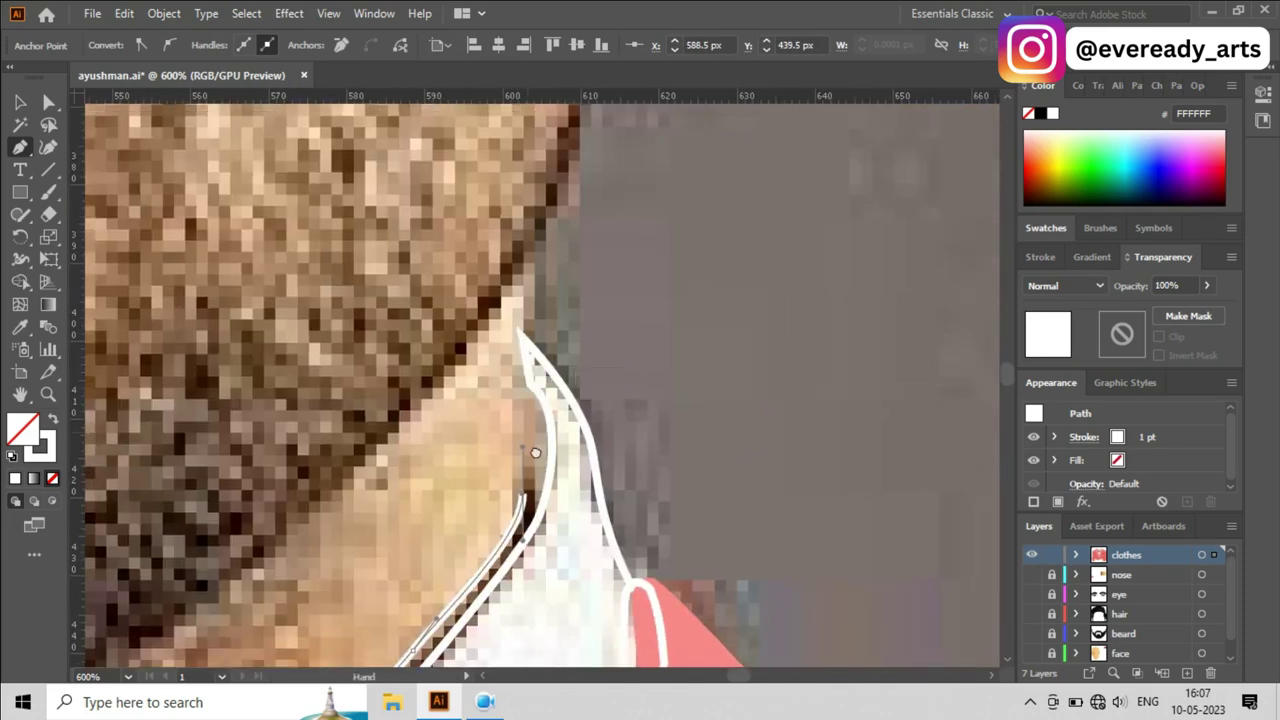
scroll(451, 529, "left", 5)
scroll(429, 420, "left", 5)
scroll(506, 591, "left", 5)
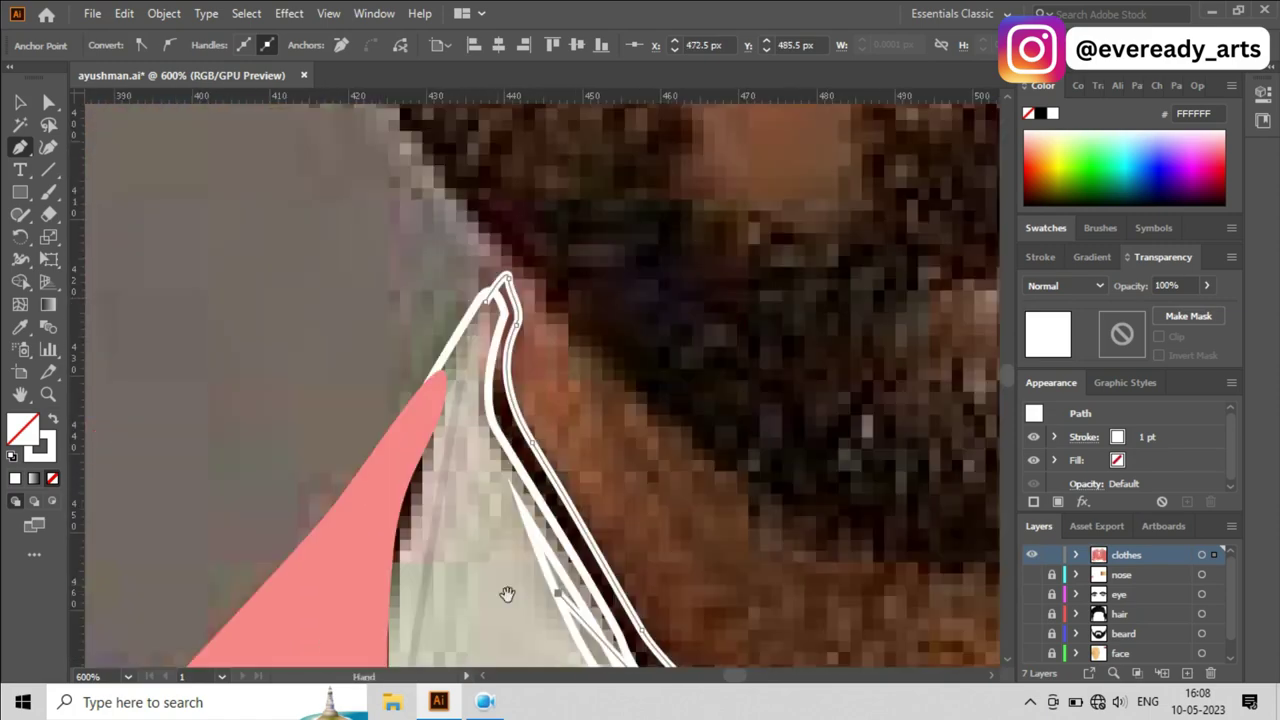
scroll(475, 345, "down", 3)
scroll(476, 340, "up", 3)
scroll(585, 428, "left", 5)
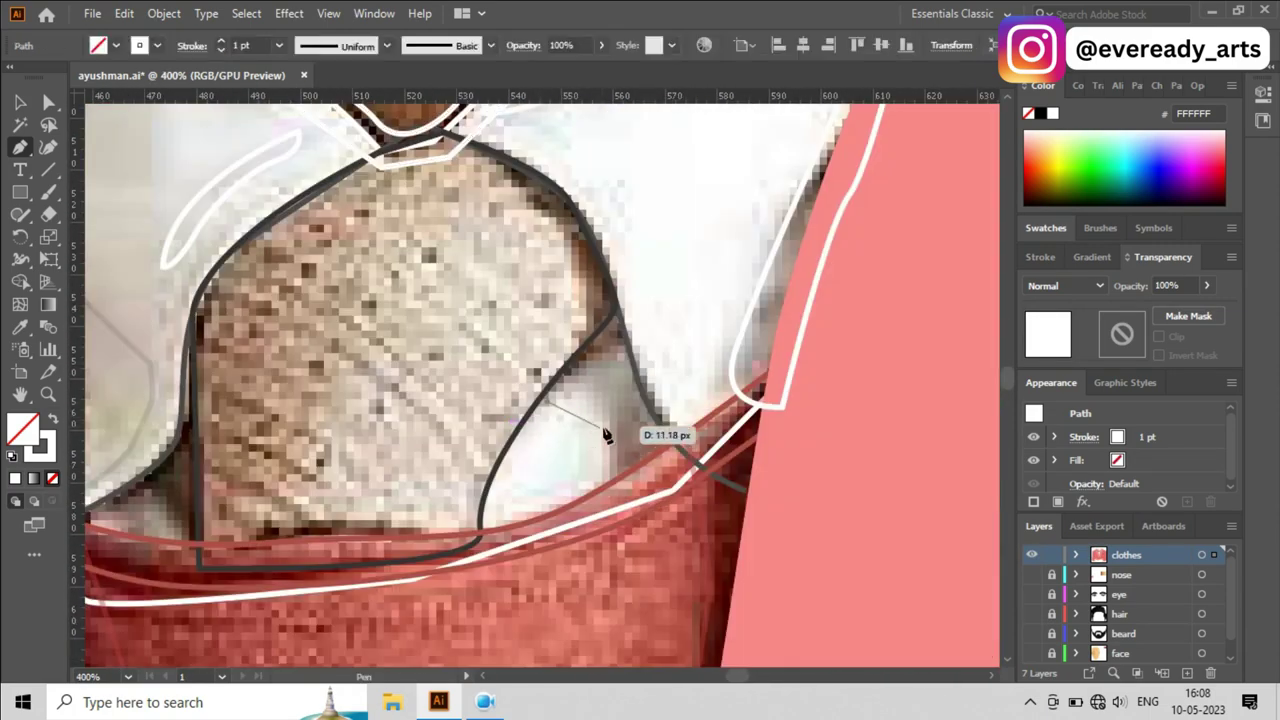
left_click_drag(612, 489, 697, 478)
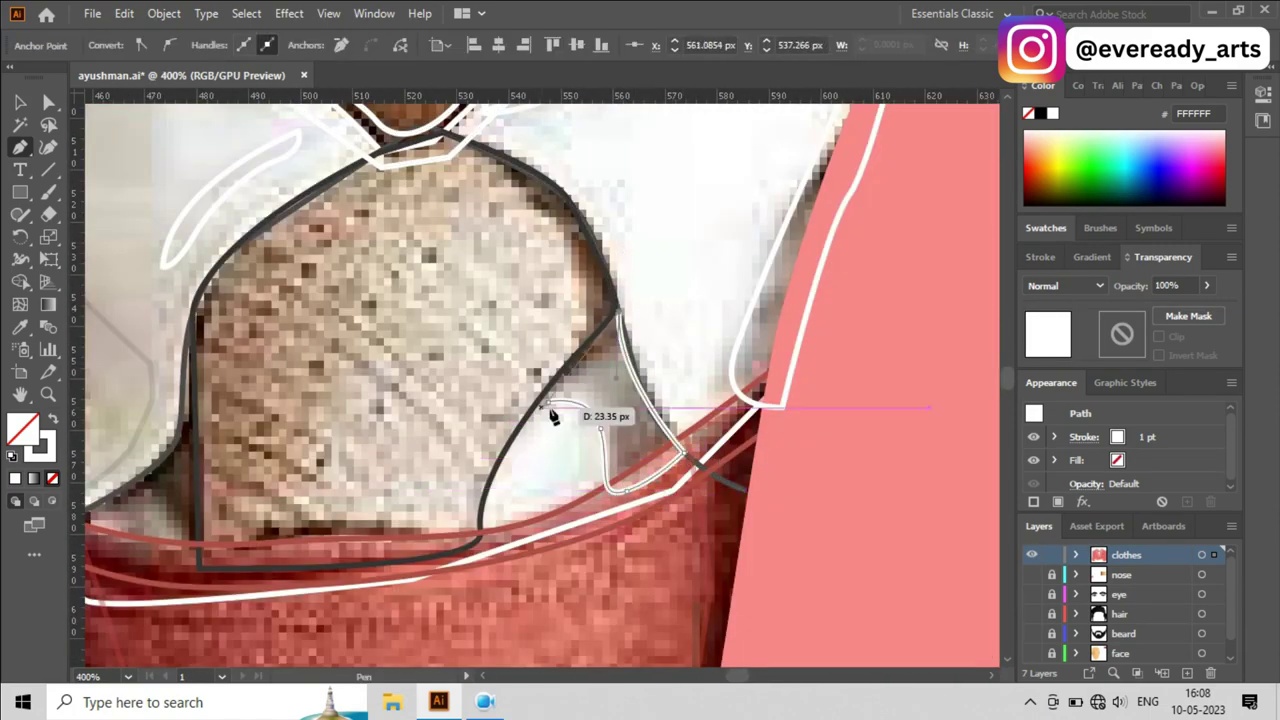
left_click_drag(420, 428, 733, 395)
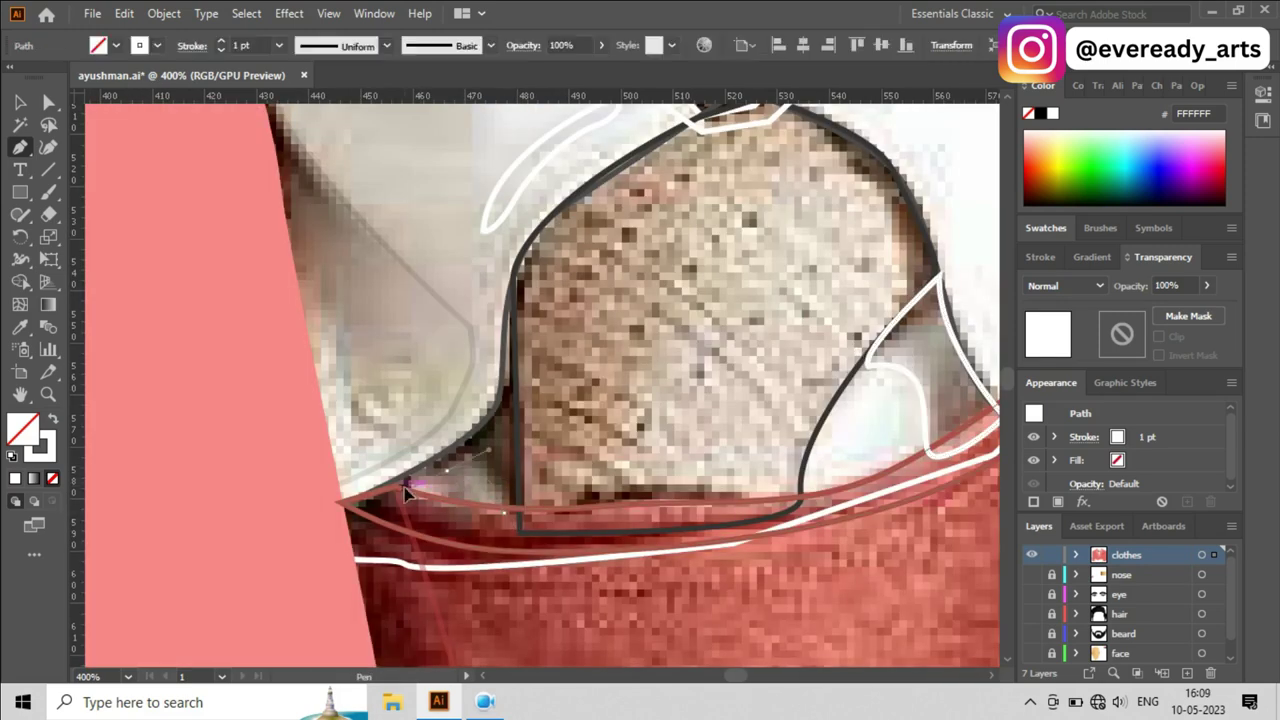
left_click_drag(506, 513, 497, 413)
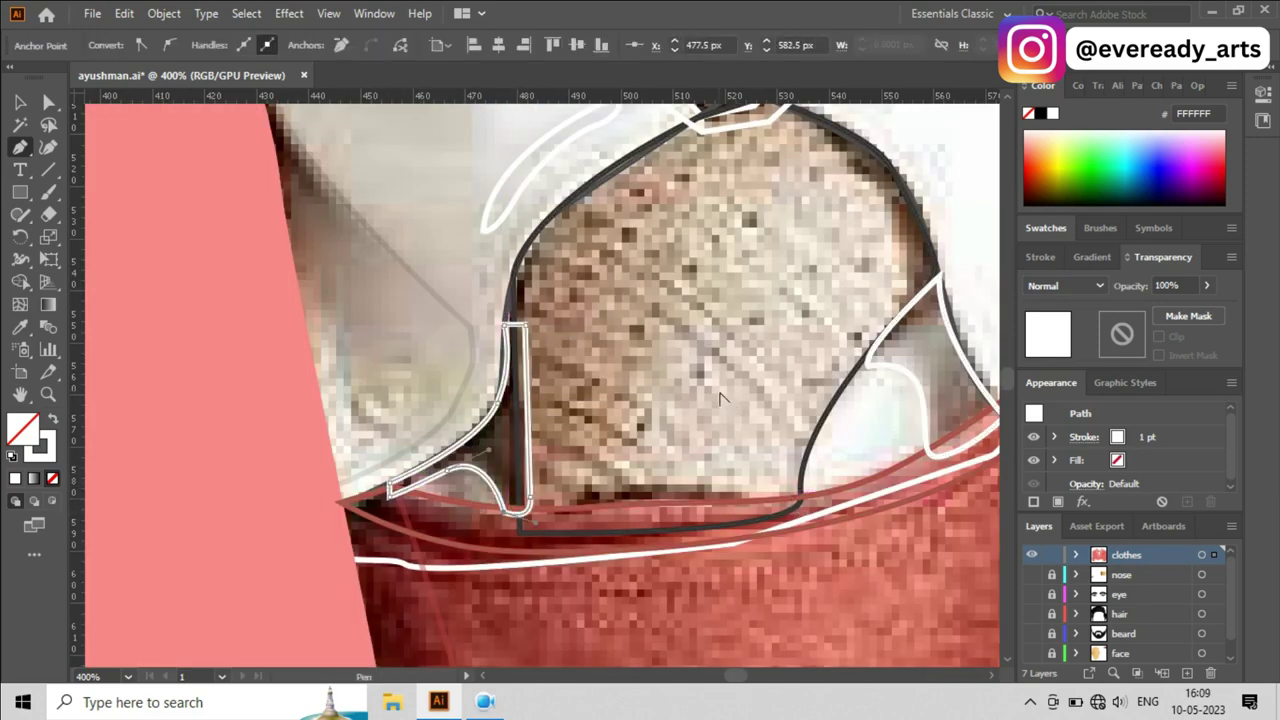
key("ctrl+minus")
Step: Apply a radial gradient to the shape, rearranging its stops and setting the first stop grey
key("g")
left_click(818, 430)
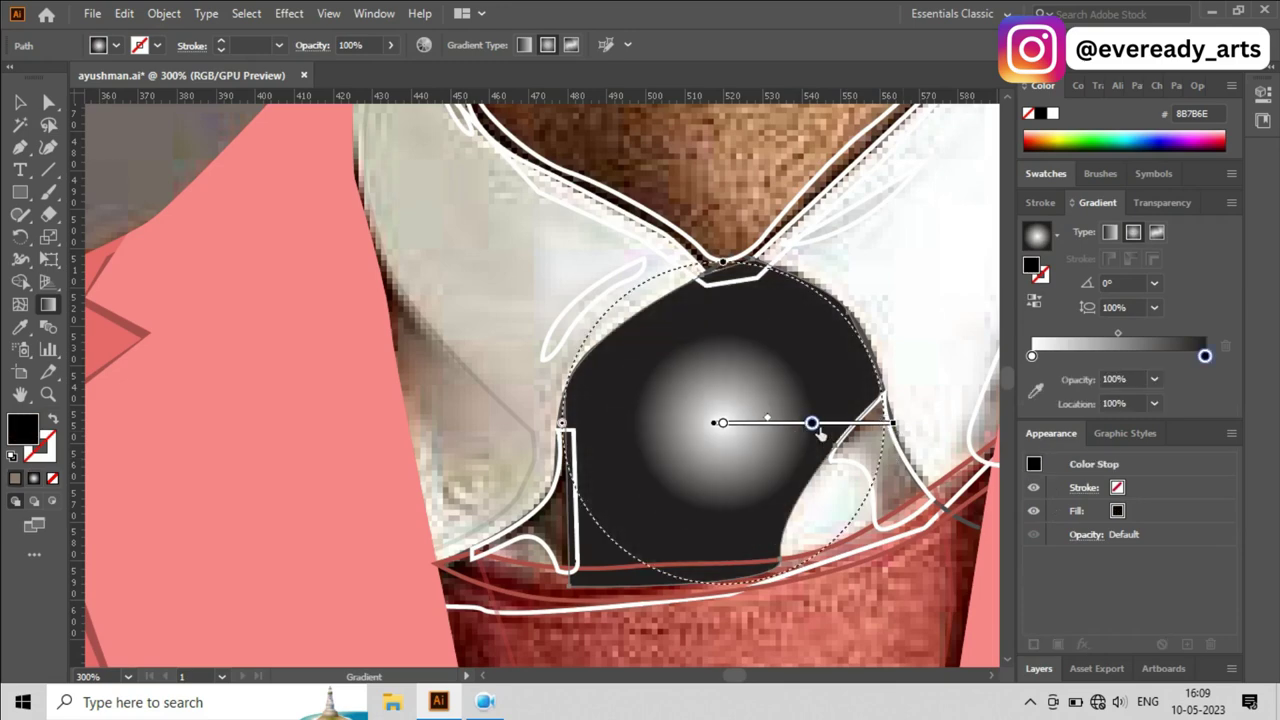
left_click_drag(1205, 355, 1166, 351)
left_click_drag(893, 422, 933, 422)
left_click(847, 424)
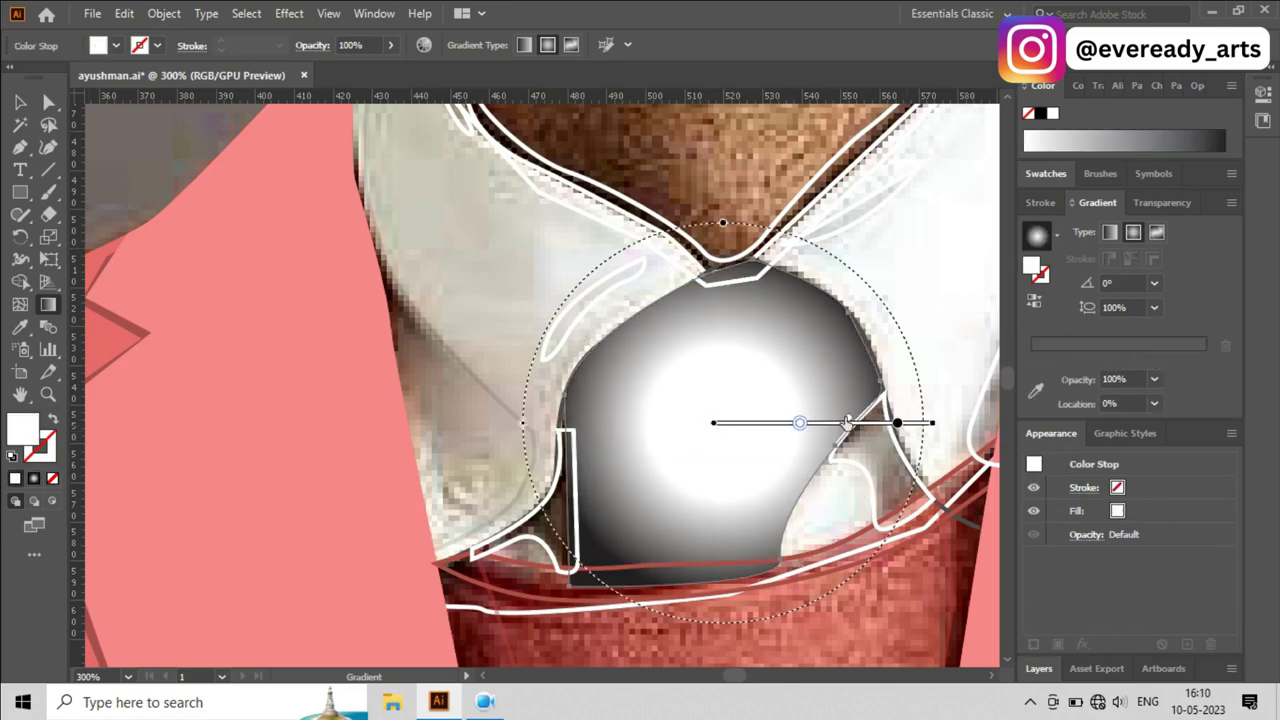
left_click_drag(1046, 355, 1131, 359)
left_click_drag(709, 426, 565, 435)
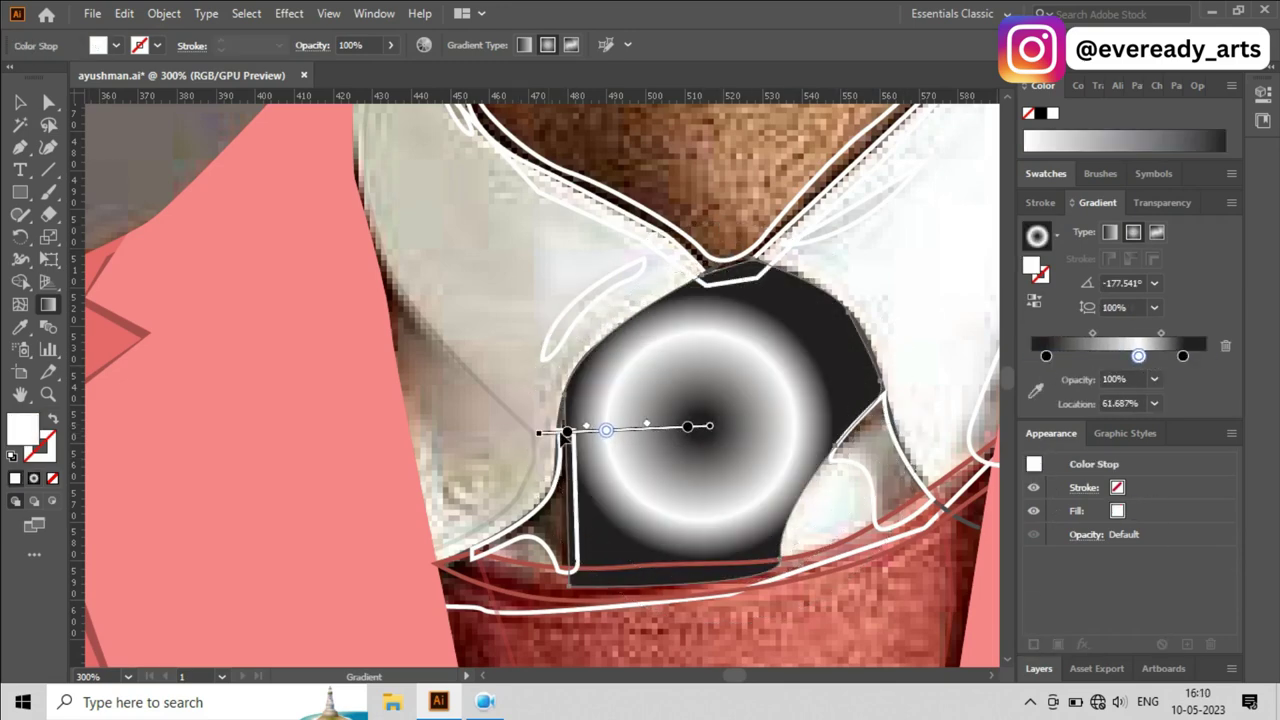
left_click_drag(1046, 355, 1046, 410)
left_click_drag(1138, 355, 1031, 355)
double_click(1031, 355)
left_click(1100, 440)
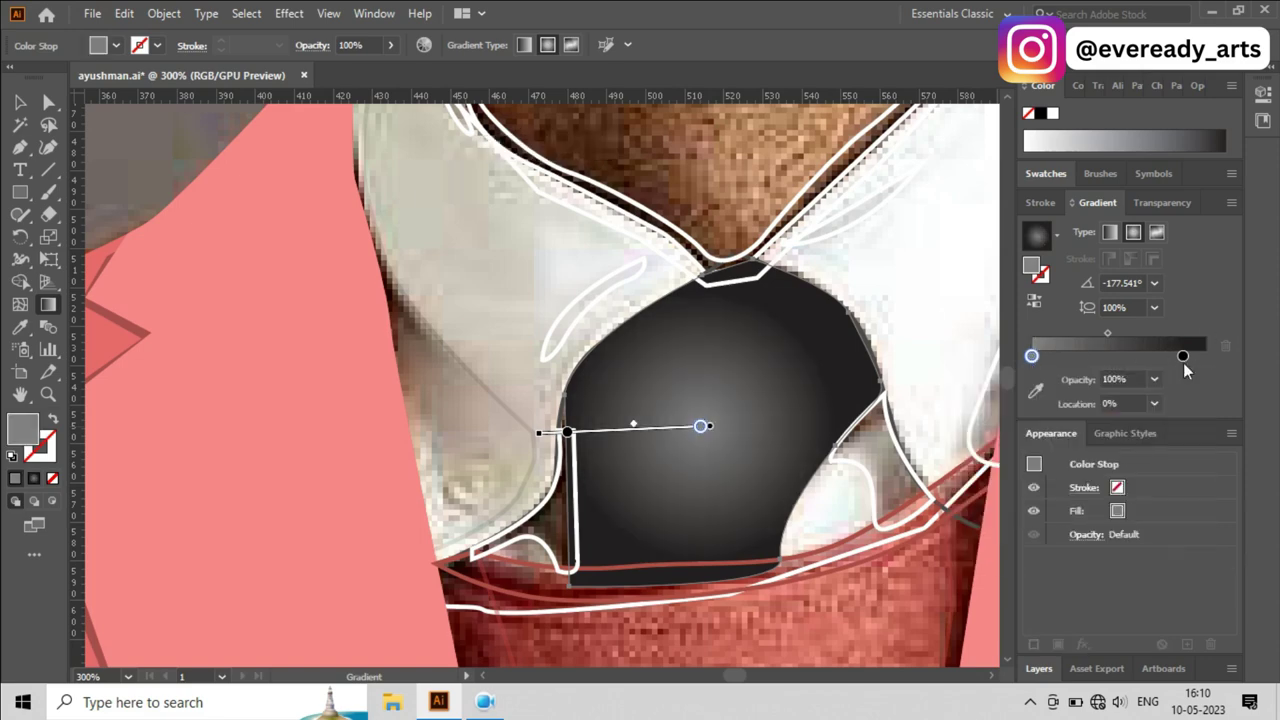
Step: View the clothes layer as outlines and sample the skin colour from the reference photo
key("v")
key("ctrl+shift+a")
key("ctrl+minus")
key("ctrl+minus")
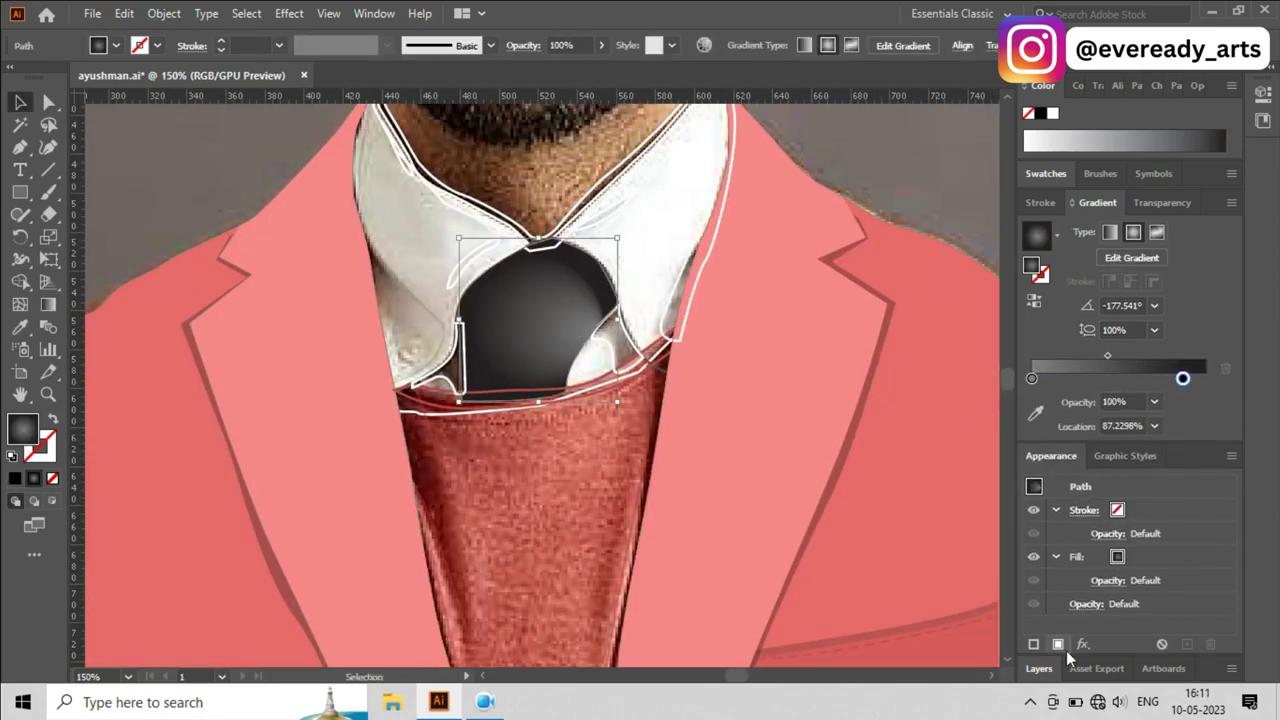
left_click(1038, 668)
left_click(1033, 555, "ctrl")
left_click(510, 330)
scroll(180, 363, "up", 3)
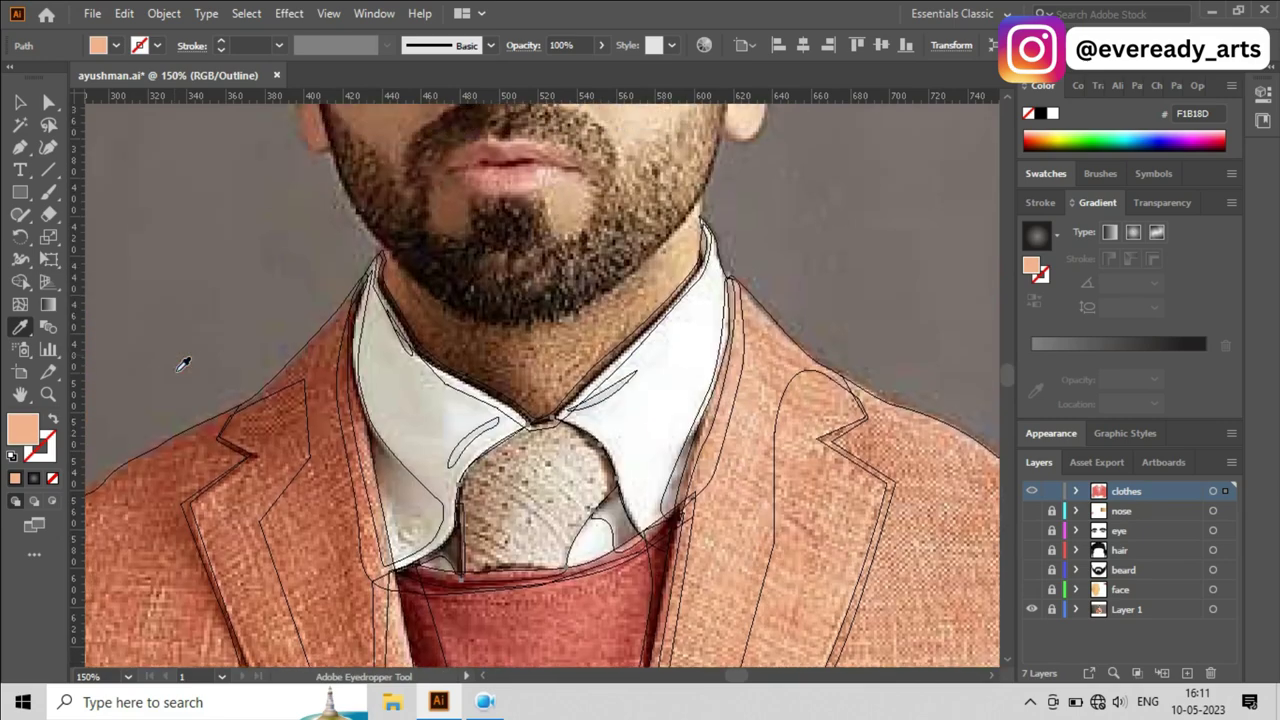
scroll(180, 363, "up", 1)
key("m")
key("shift+x")
key("ctrl+y")
Step: Give the tie-knot shape the peach radial gradient and recolour its left stop
left_click(537, 540, "ctrl")
left_click(1036, 234)
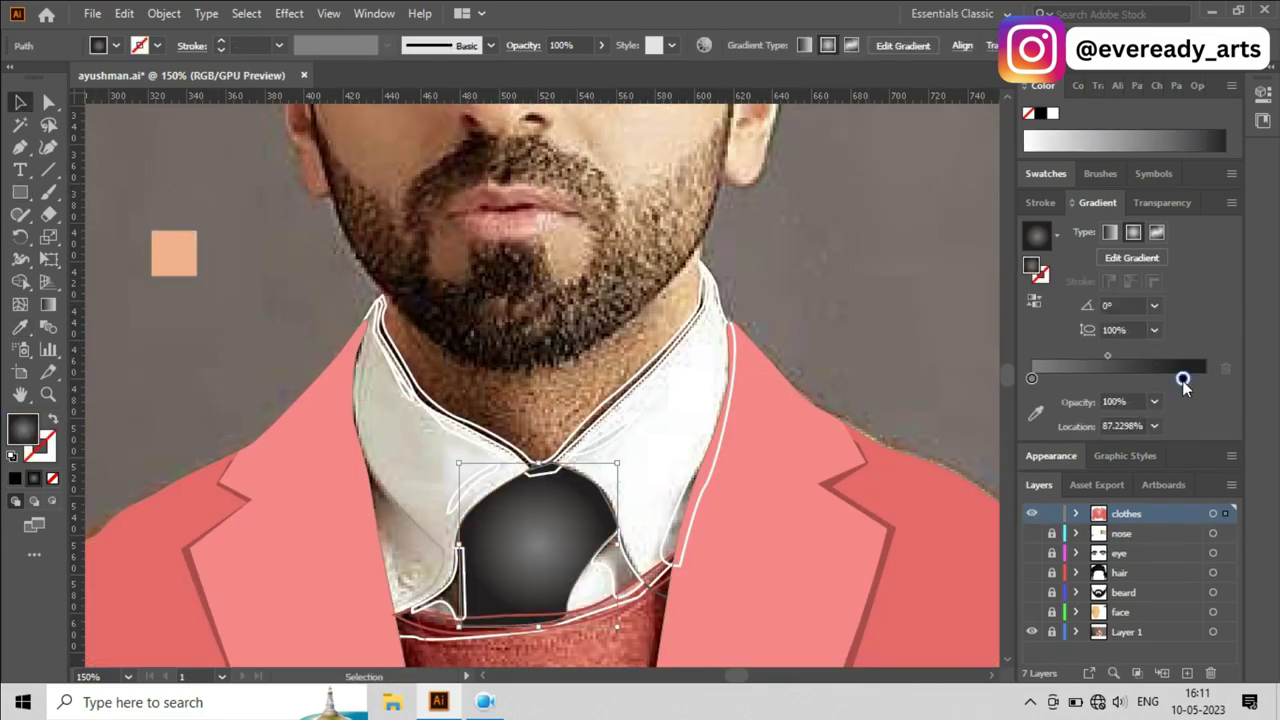
key("g")
double_click(1032, 355)
left_click(964, 421)
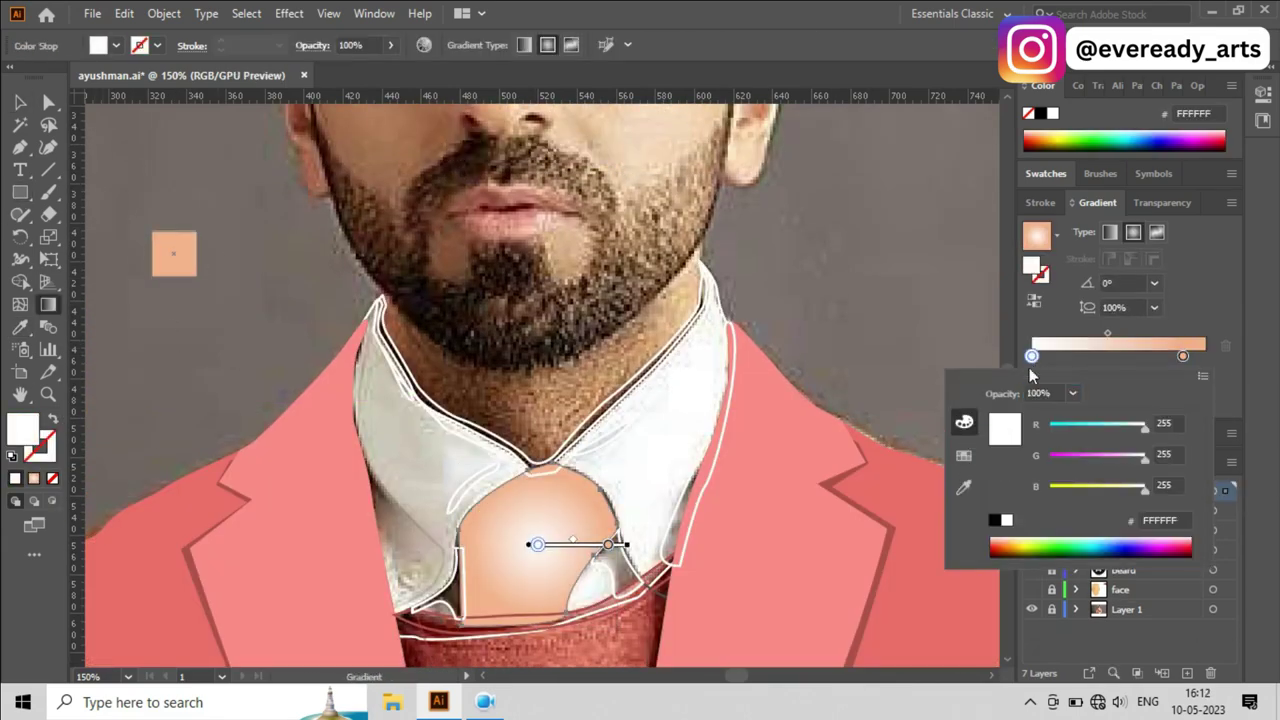
double_click(22, 428)
type("F4C5AE")
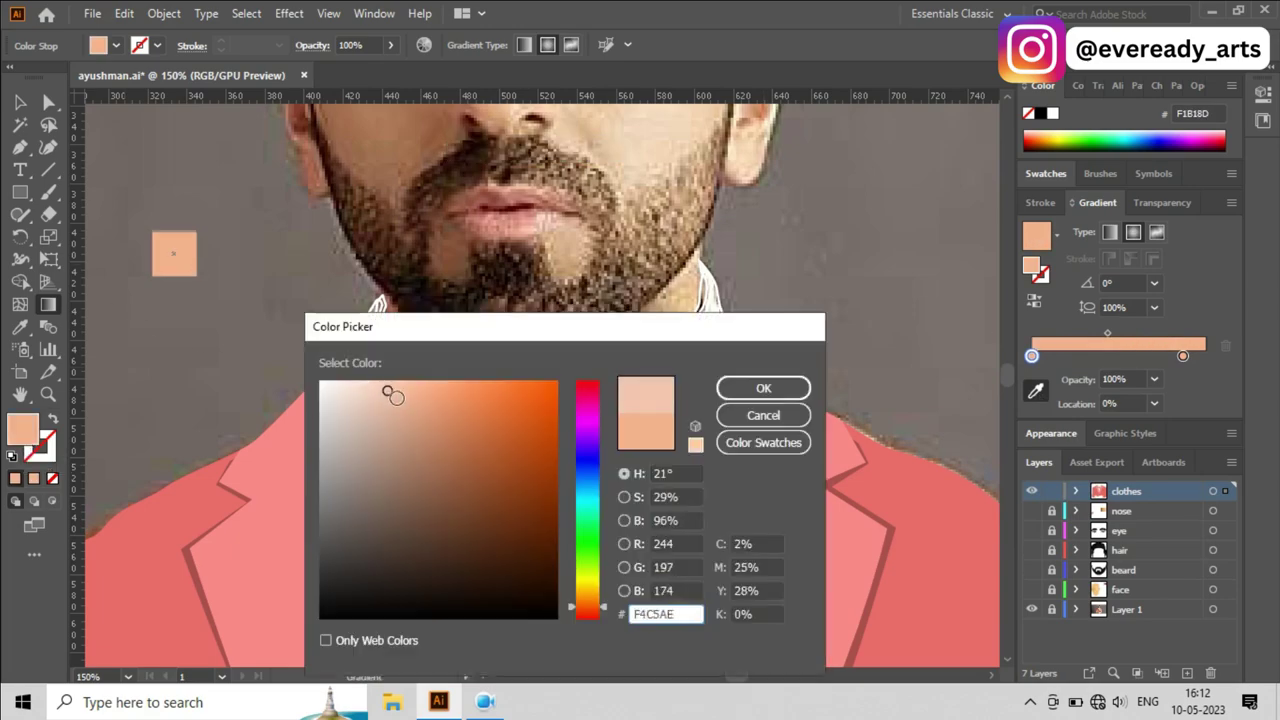
key("Return")
Step: Fill the sweater's V-neck shape with red
key("v")
left_click(543, 520)
scroll(378, 512, "down", 2)
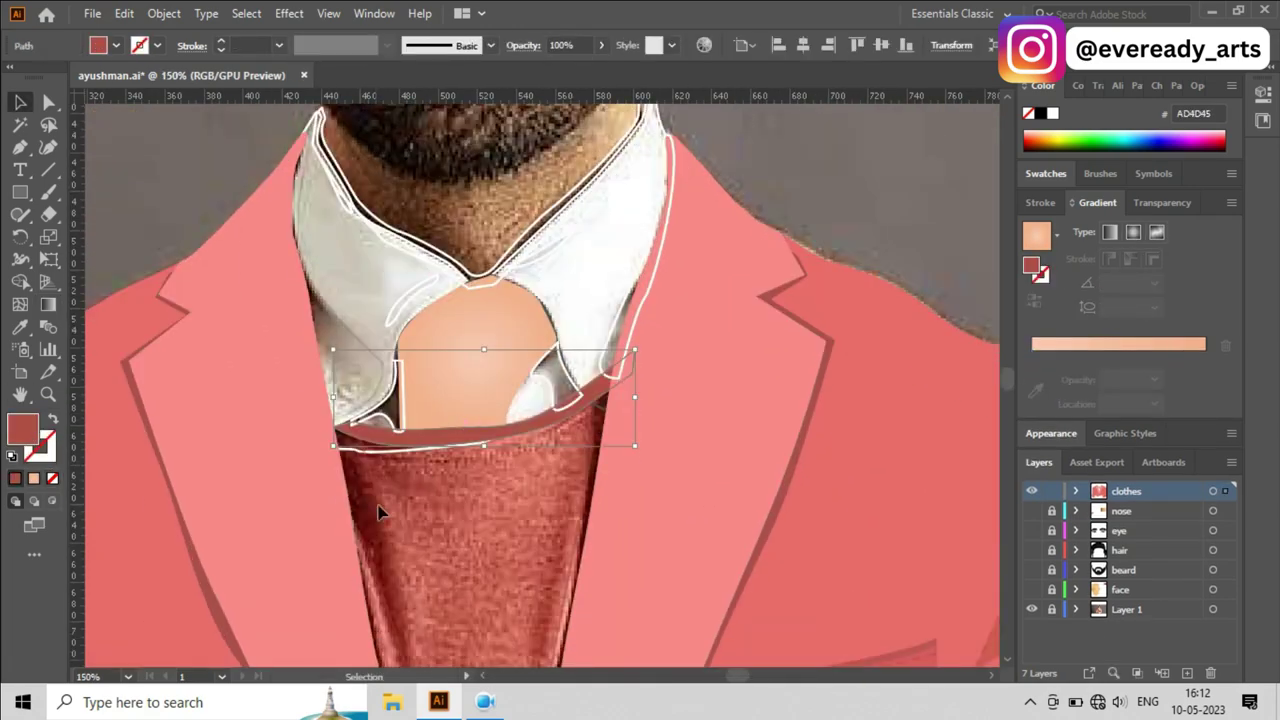
key("shift+x")
scroll(531, 463, "down", 1)
scroll(588, 410, "up", 3)
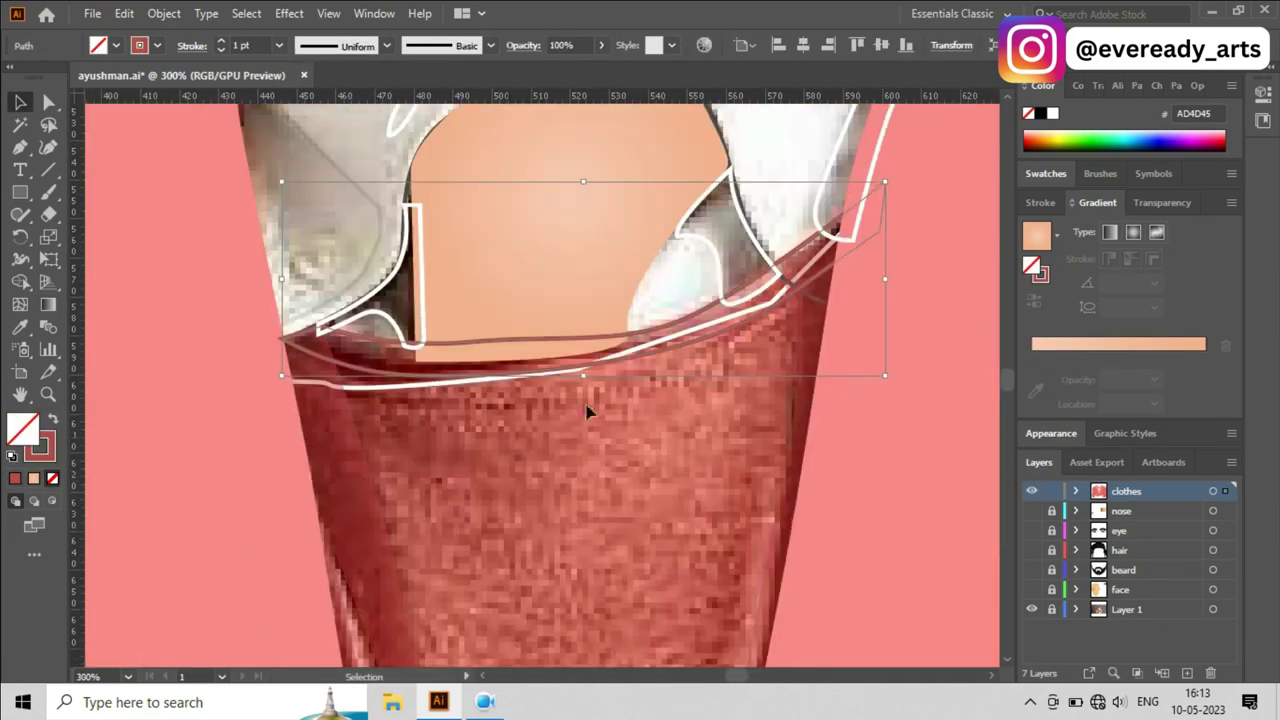
key("a")
Step: Zoom in on the jacket front and select the collar outline path
key("shift+x")
key("ctrl+0")
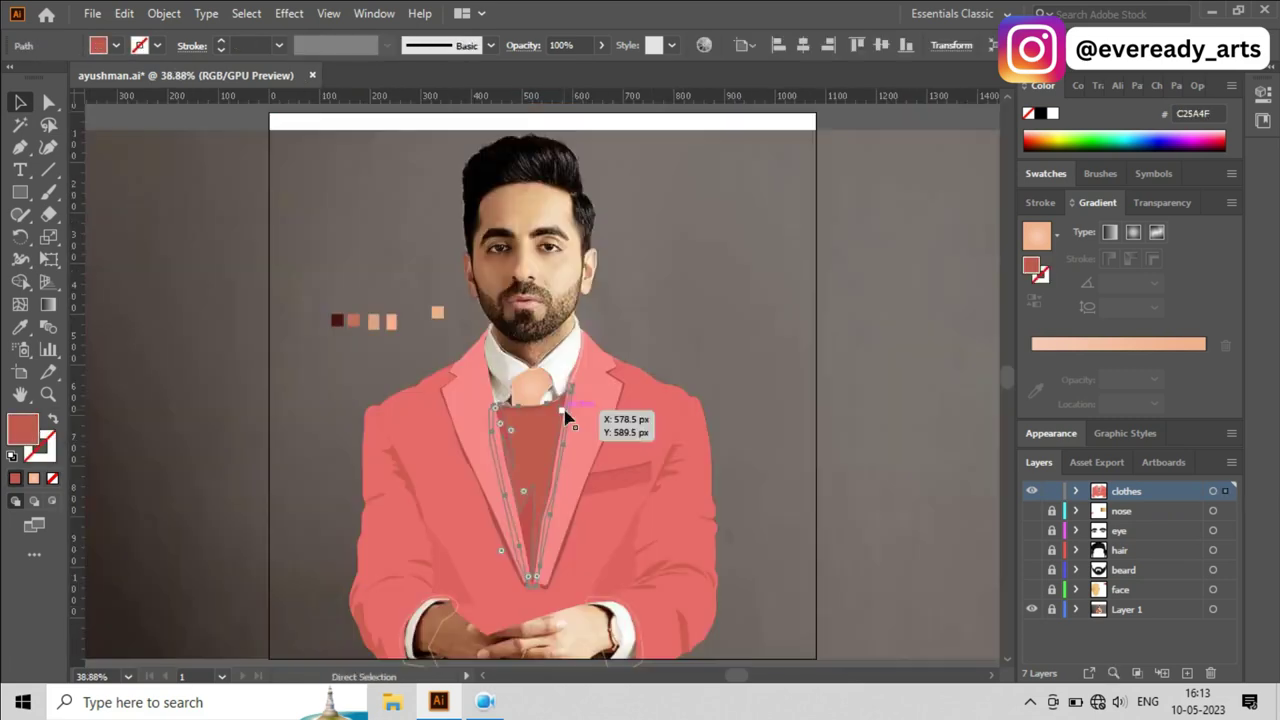
key("ctrl+1")
key("v")
left_click(686, 430)
left_click(1084, 86)
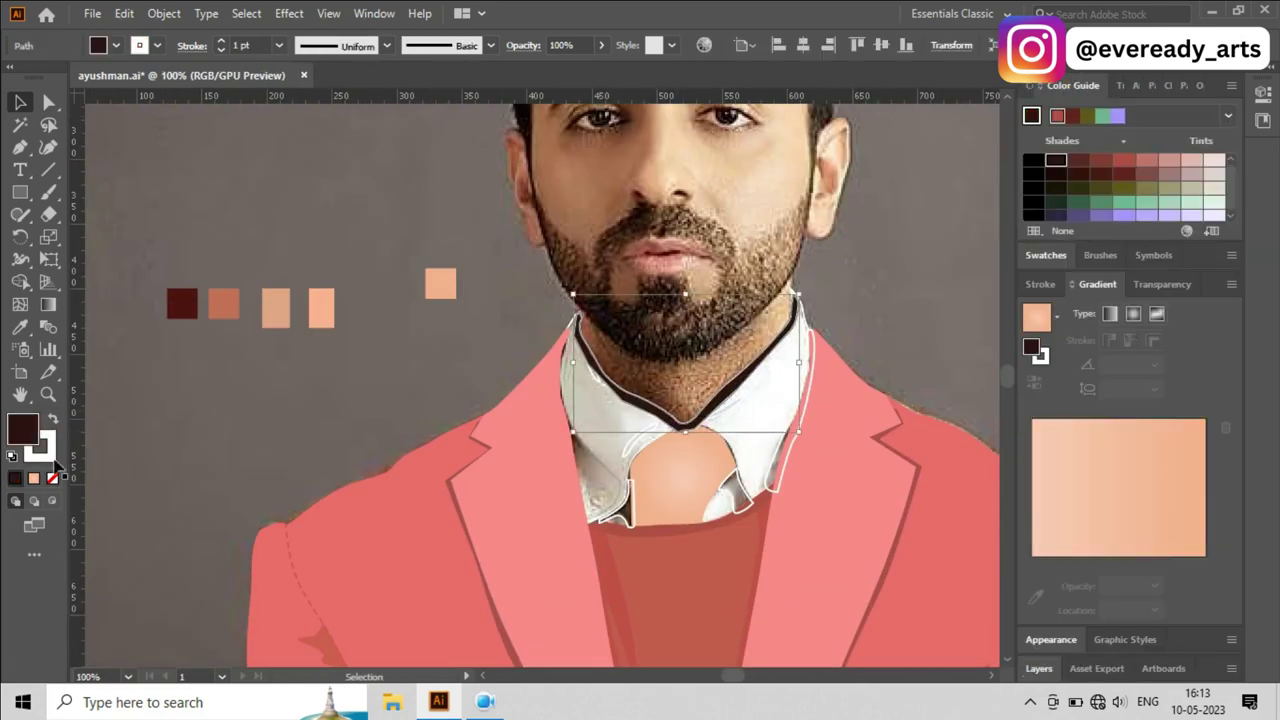
Step: Give the collar outline a dark grey #3A3A3A stroke
double_click(24, 428)
type("3A3A3A")
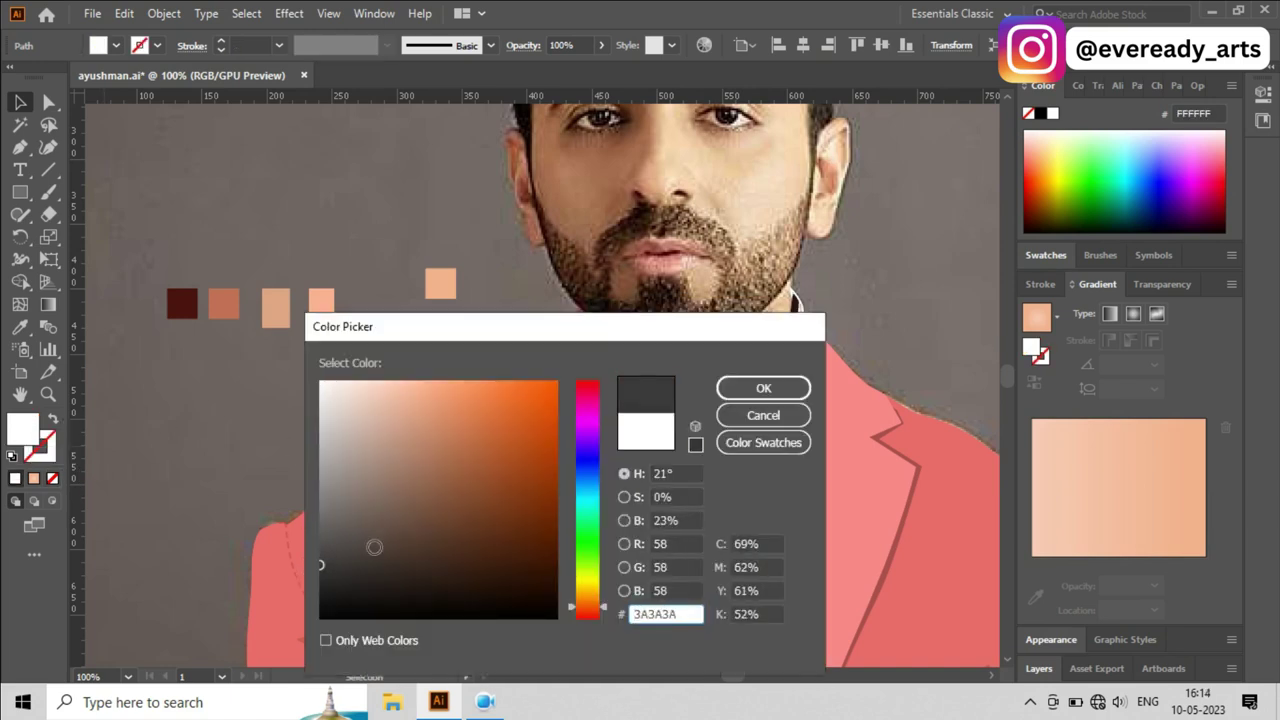
key("Return")
key("shift+x")
key("i")
key("ctrl+z")
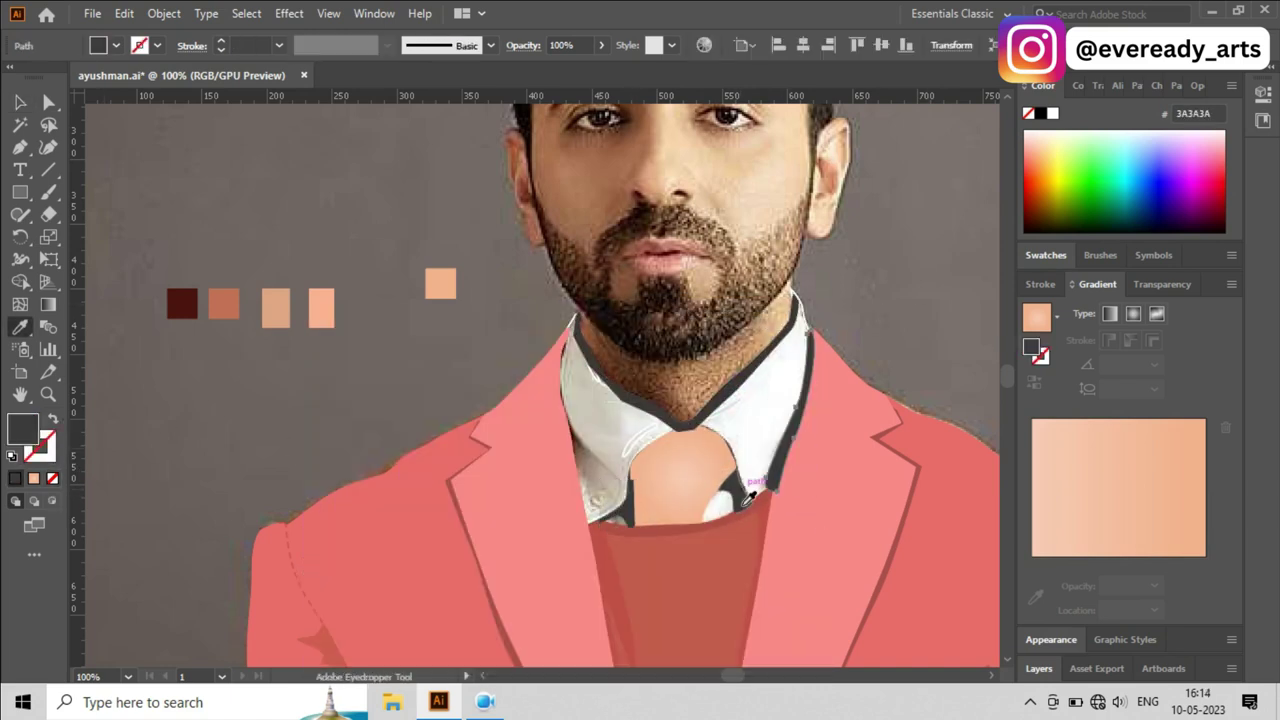
key("v")
Step: Select the small collar shadow pieces, including the grey left-collar shadow, to edit their points
left_click(632, 455)
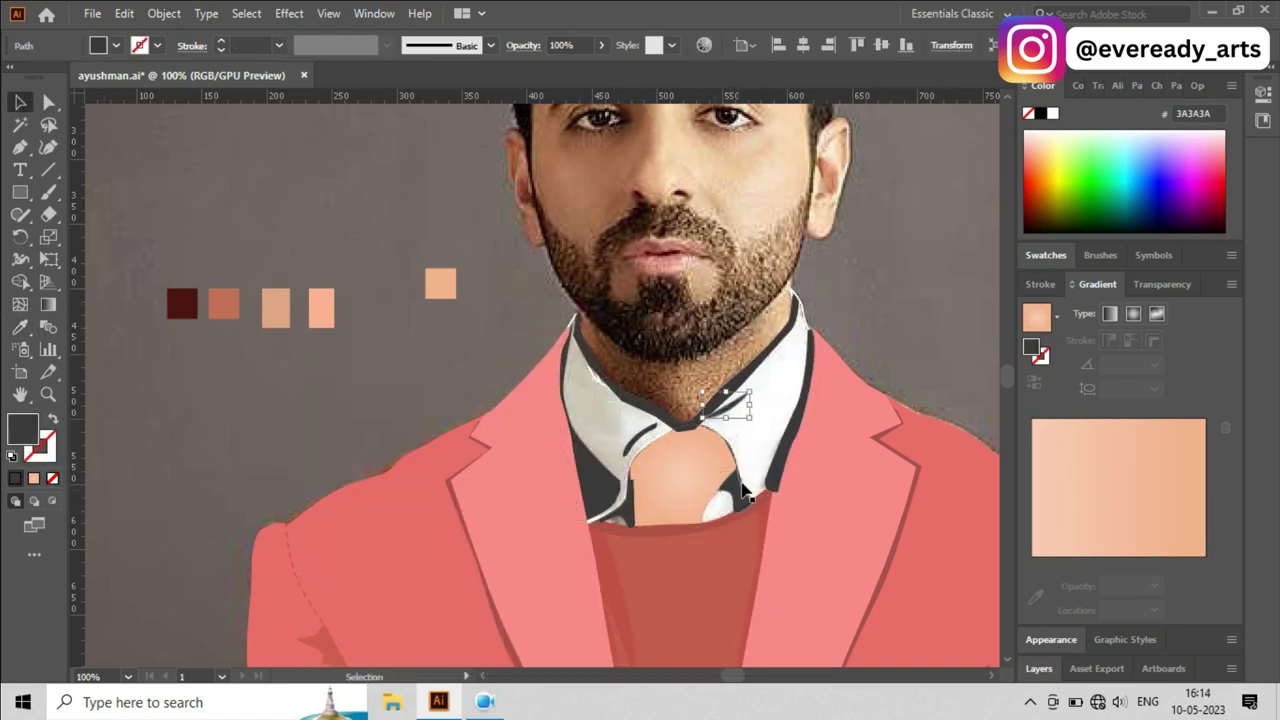
key("a")
left_click(703, 424)
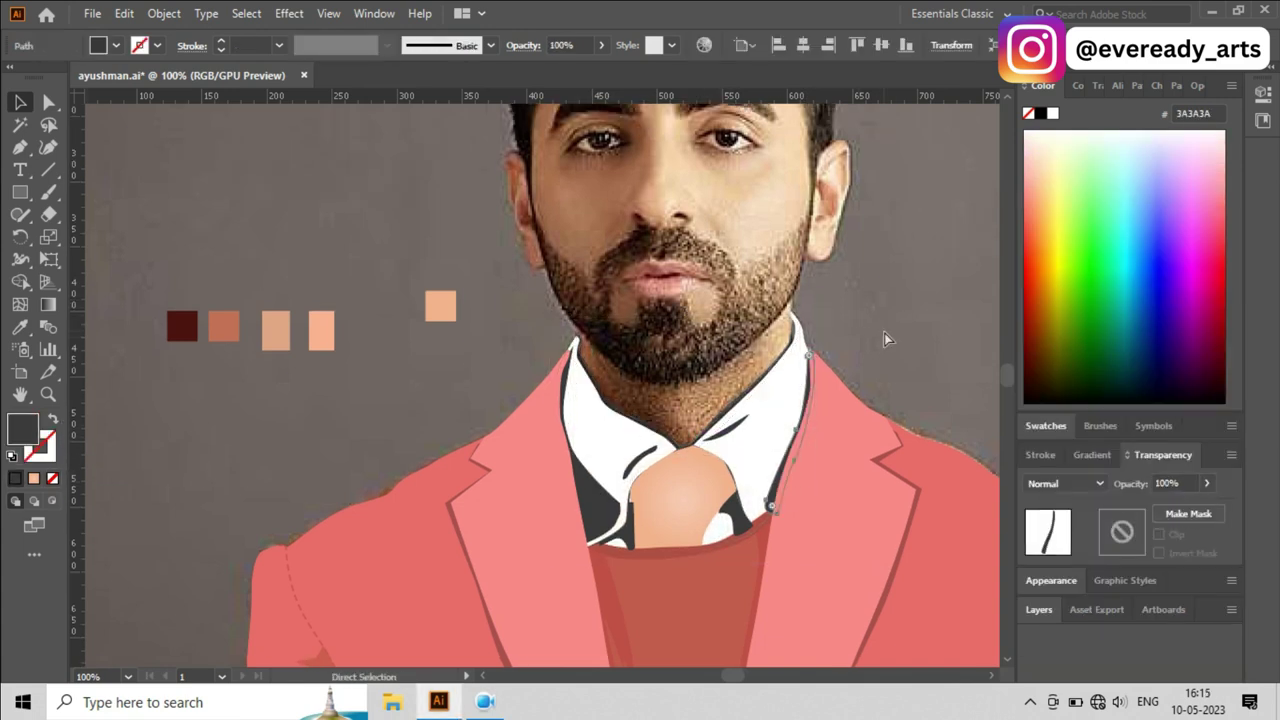
scroll(814, 543, "up", 2)
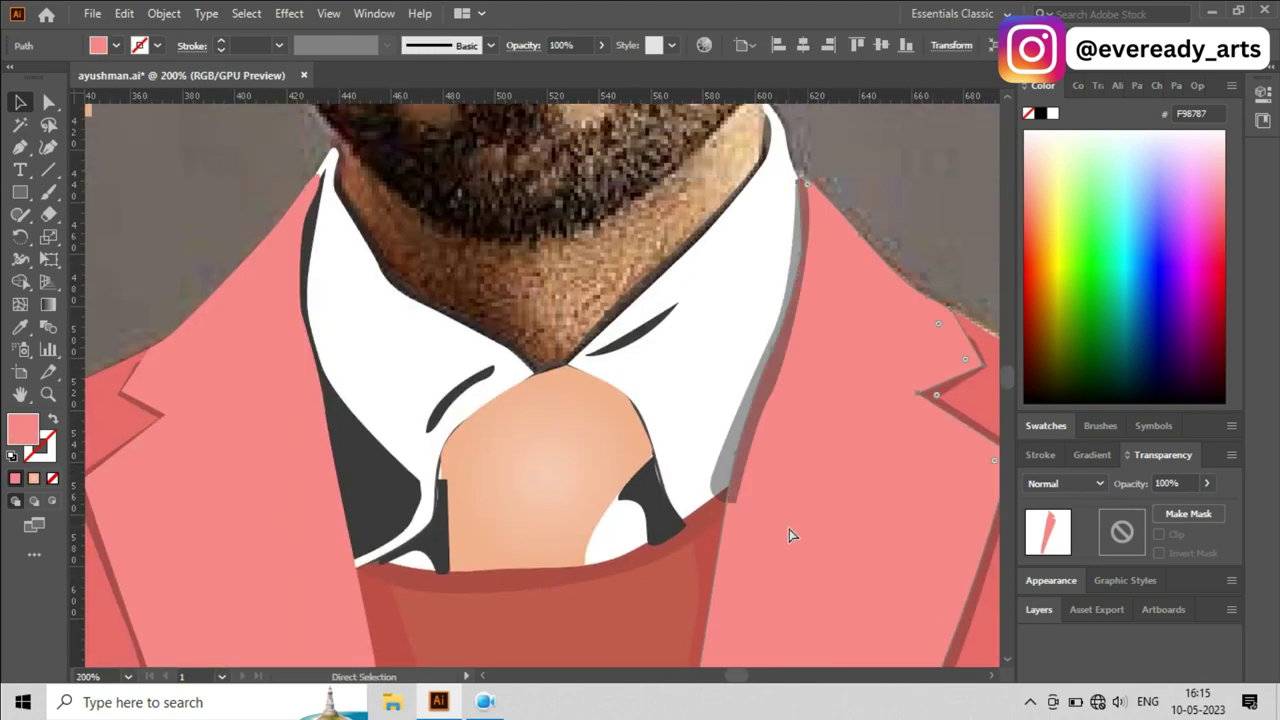
left_click(371, 543)
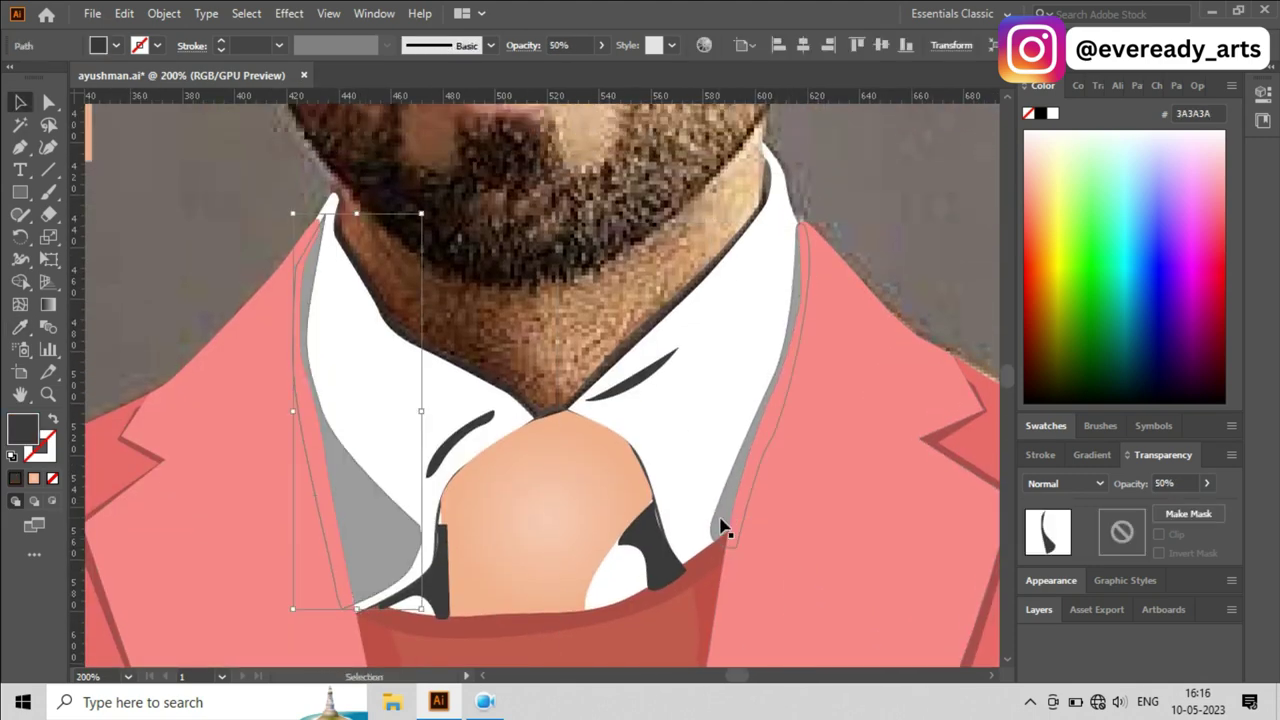
scroll(329, 334, "up", 3)
key("a")
key("ctrl+shift+a")
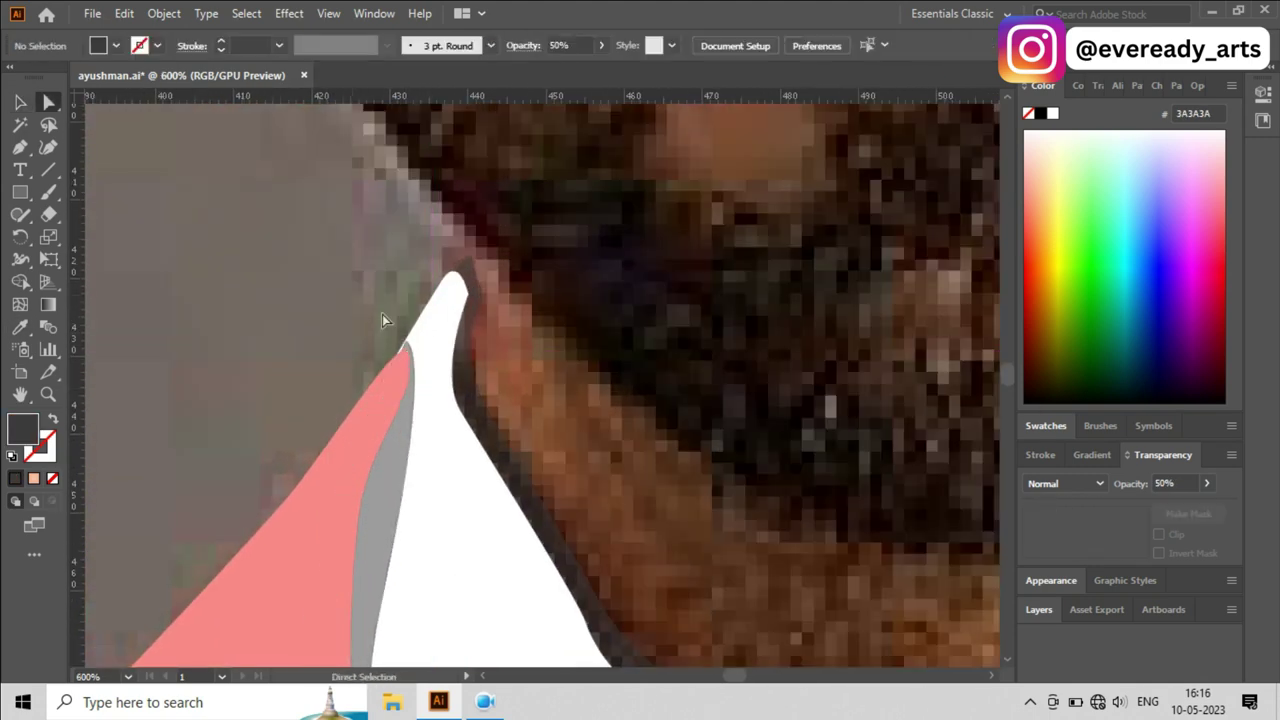
key("ctrl+1")
left_click(572, 395)
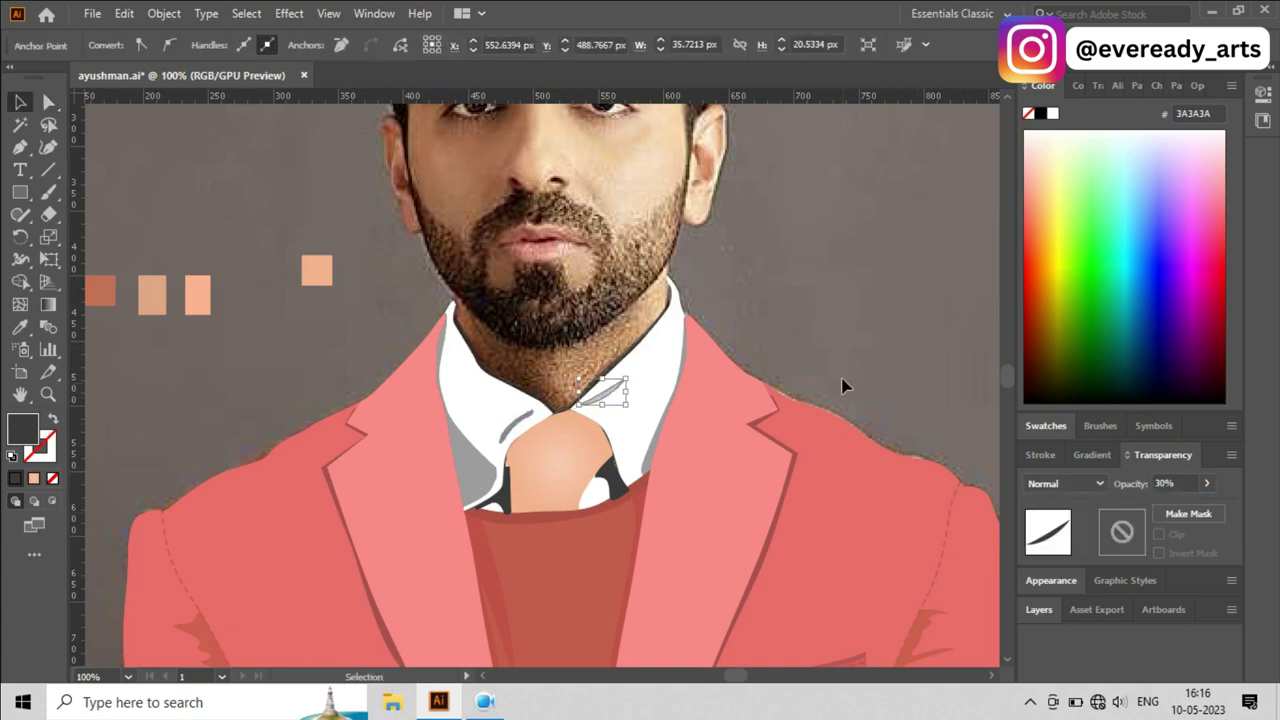
key("v")
Step: Zoom in on the dark collar pieces left of the tie and select the long collar outline
left_click(503, 500)
key("ctrl+plus")
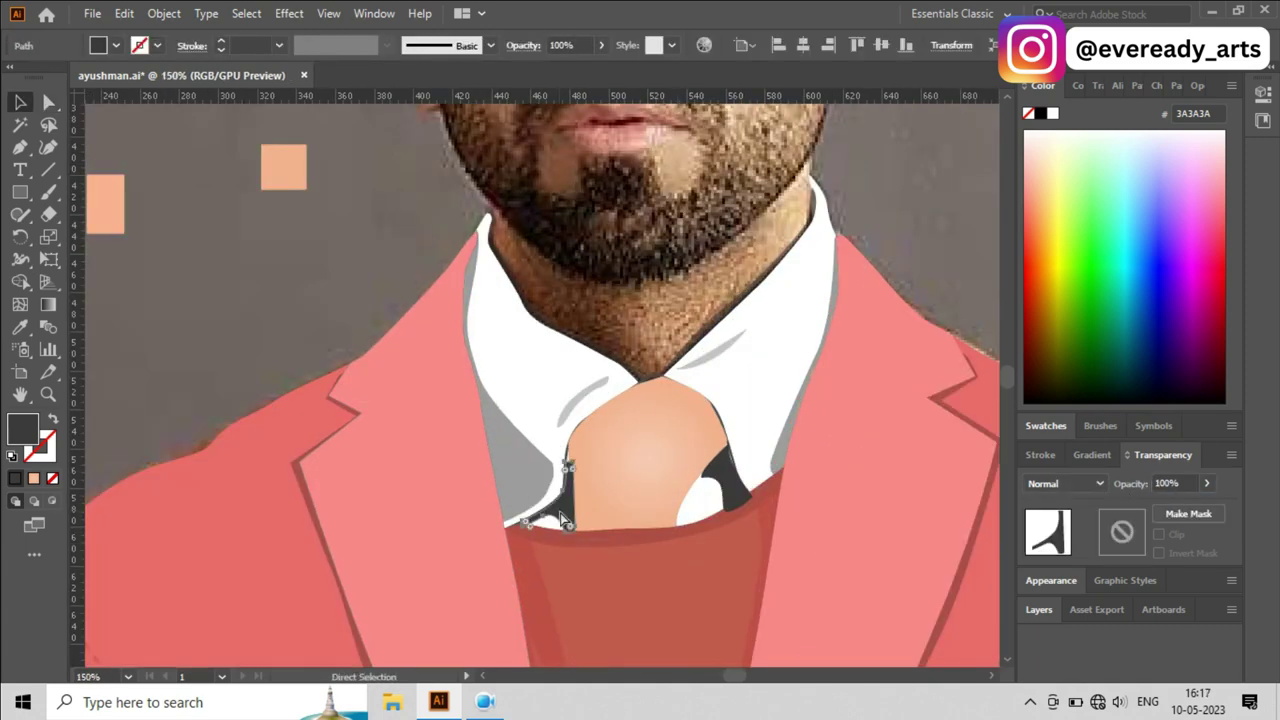
key("ctrl+plus")
key("ctrl+plus")
key("ctrl+plus")
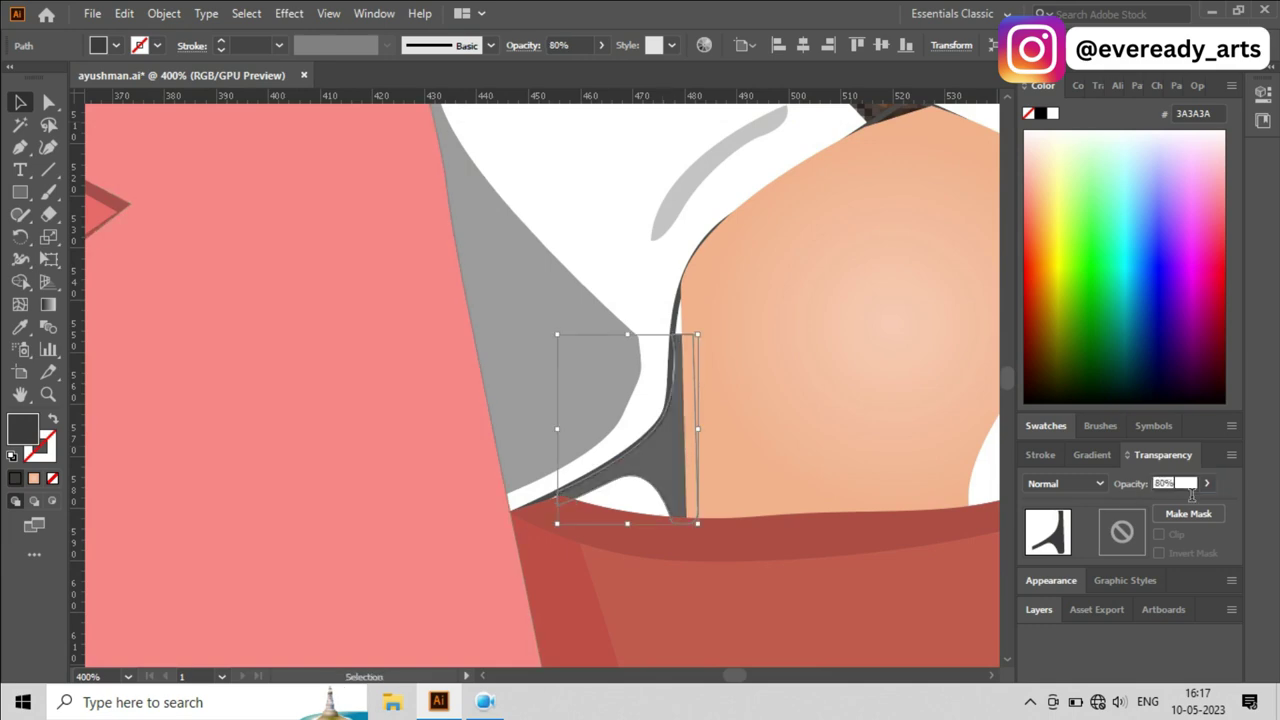
scroll(920, 462, "up", 1)
left_click(662, 428)
scroll(797, 366, "up", 2)
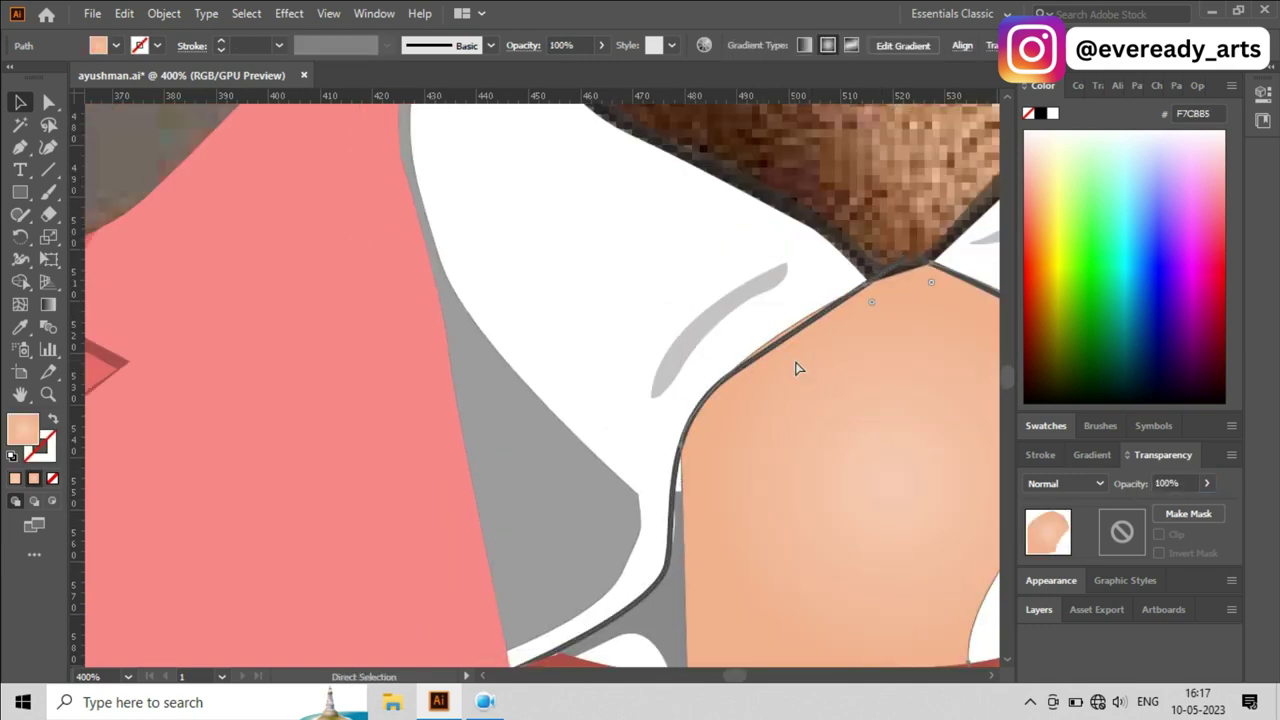
key("ctrl+plus")
key("a")
key("ctrl+plus")
Step: Reshape the top curve of the dark collar shape beside the tie
left_click(750, 272)
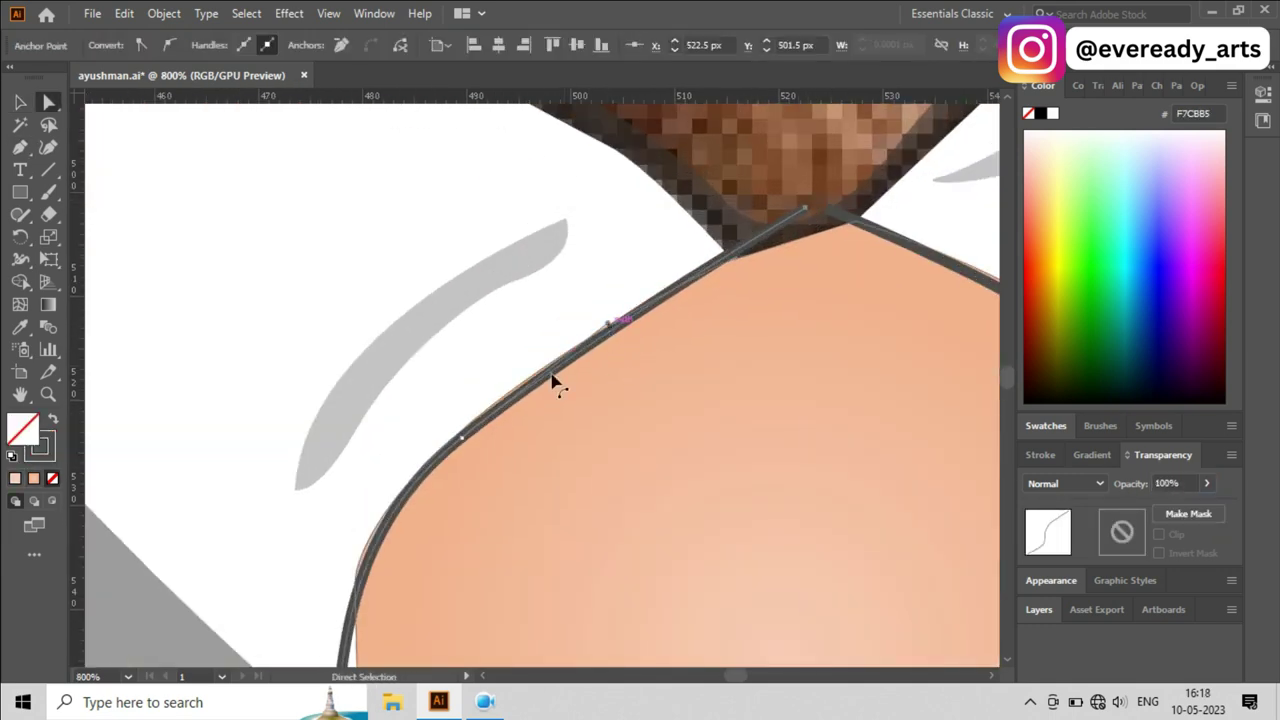
scroll(631, 266, "down", 1)
scroll(815, 277, "up", 1)
left_click(815, 277)
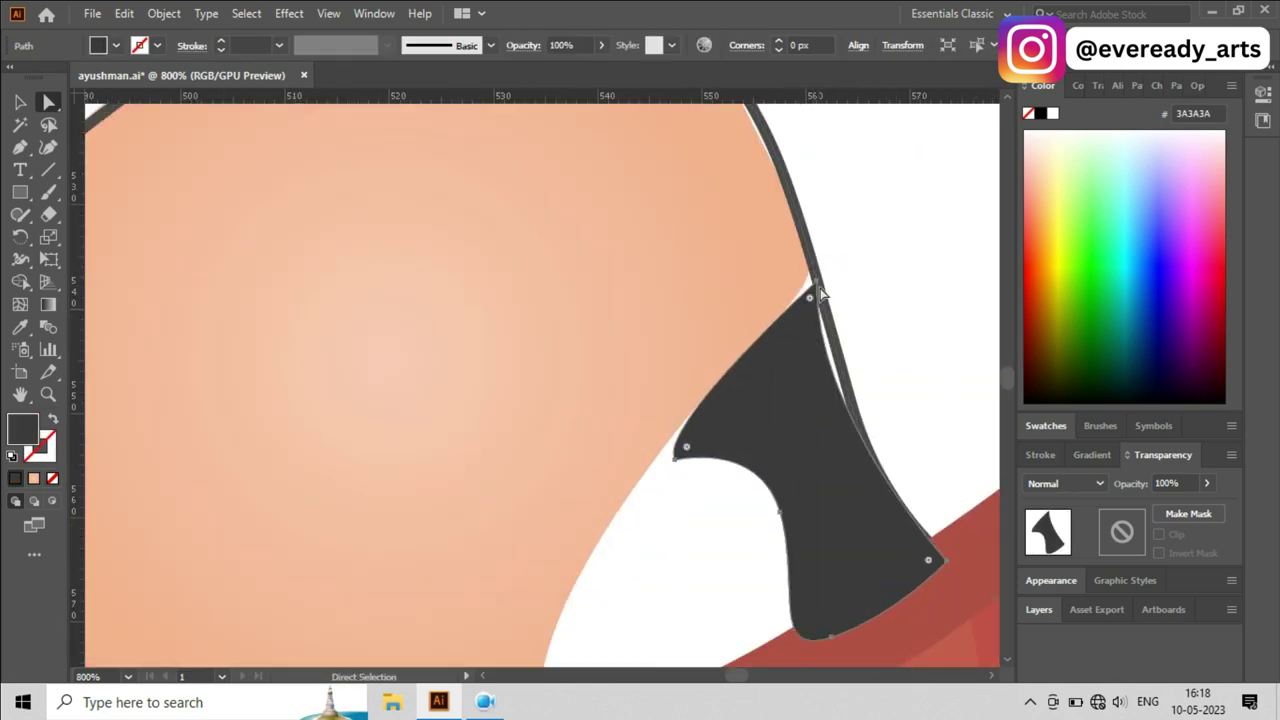
left_click_drag(815, 277, 813, 402)
key("ctrl+0")
left_click(603, 418)
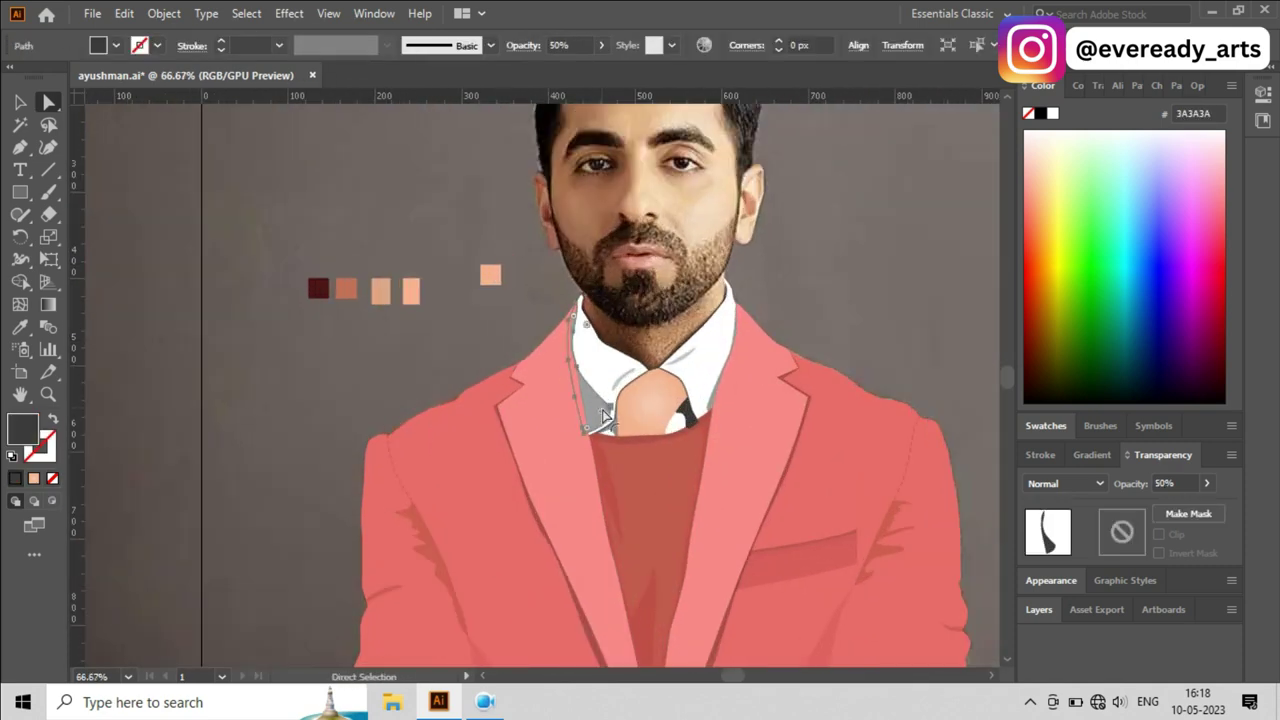
left_click(891, 309)
Step: Set the tie outline colour to light grey #C4C4C4
scroll(648, 495, "up", 2)
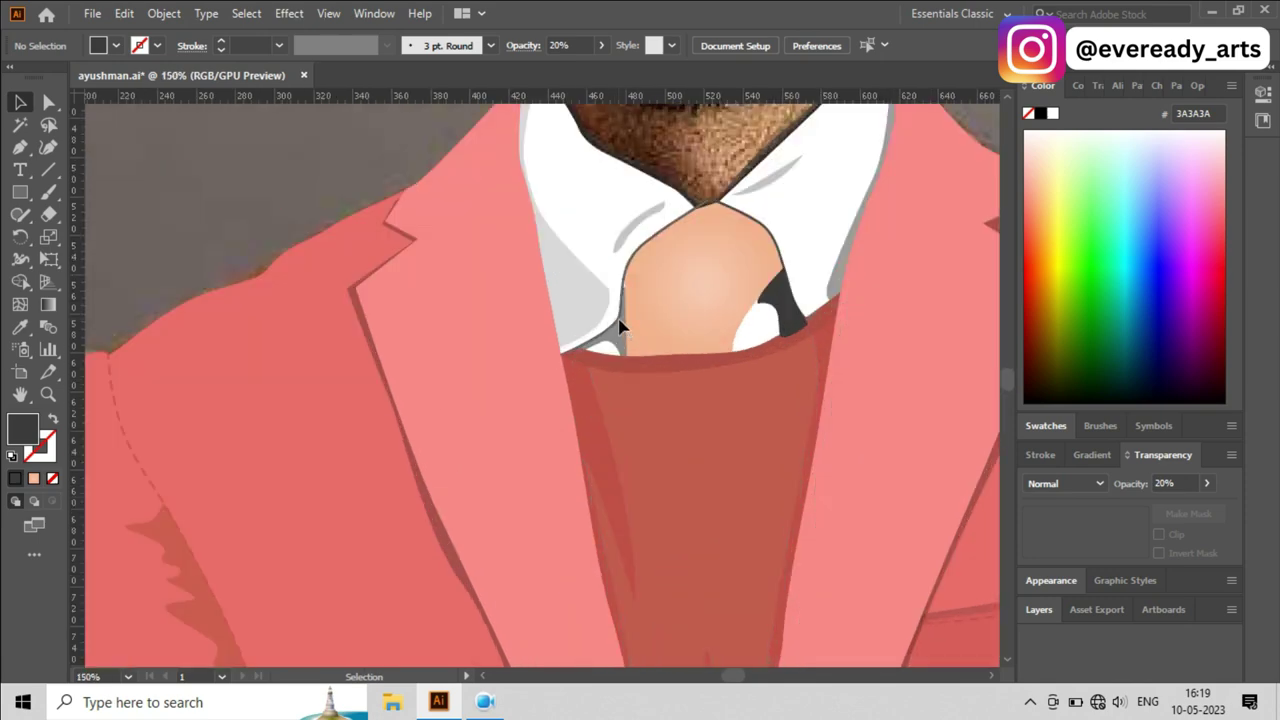
left_click(630, 250)
left_click(164, 13)
left_click(164, 13)
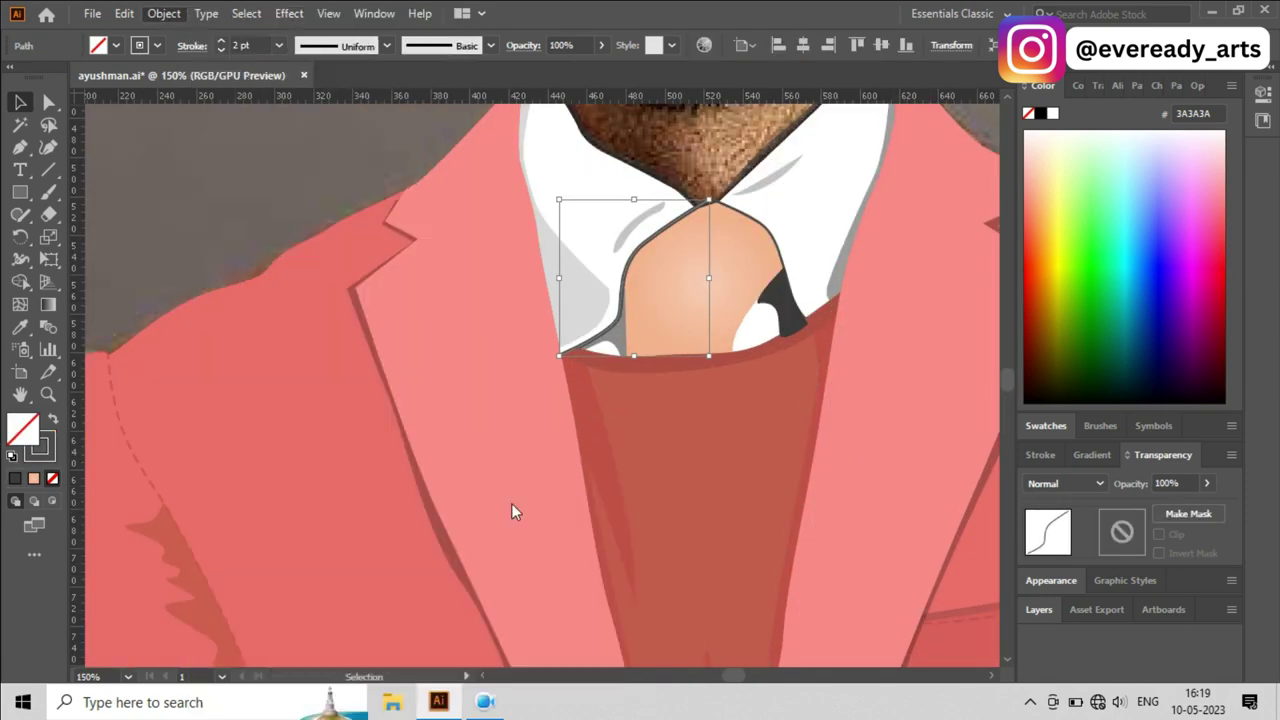
scroll(615, 465, "up", 2)
double_click(22, 428)
left_click(760, 383)
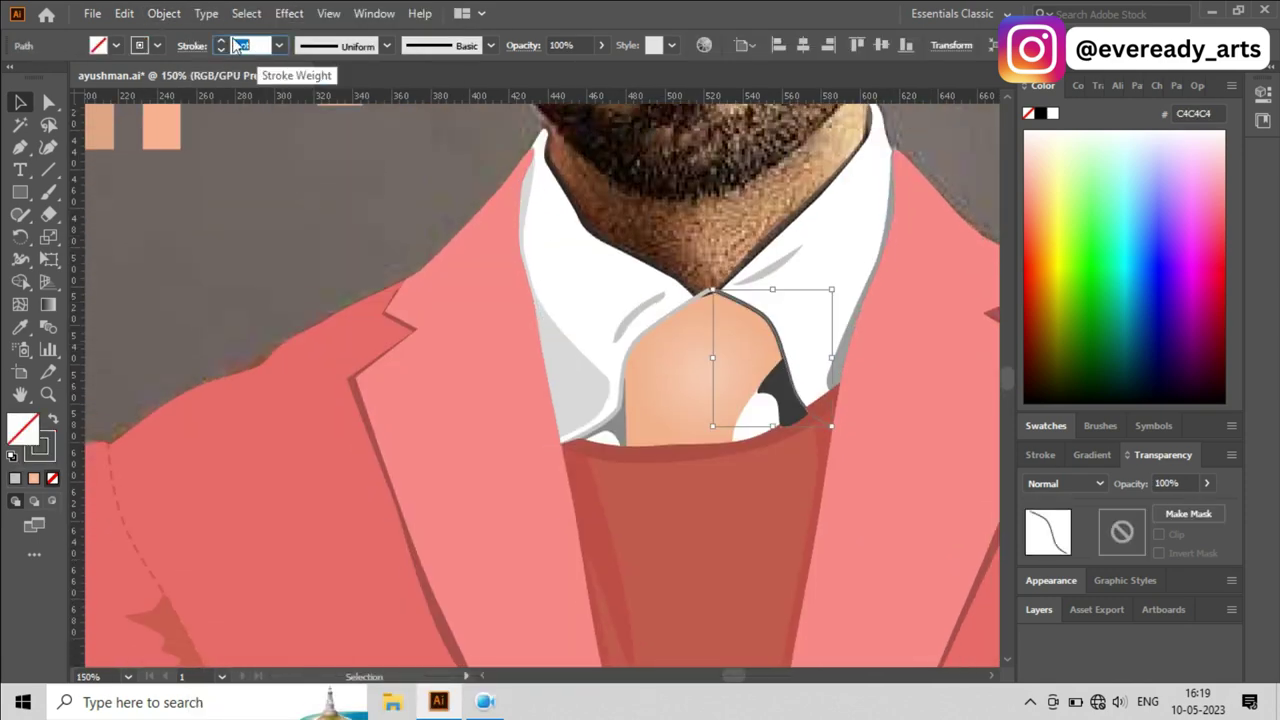
Step: Fade the dark shadow shape beside the tie to 60% opacity
key("i")
key("super")
scroll(829, 229, "up", 3)
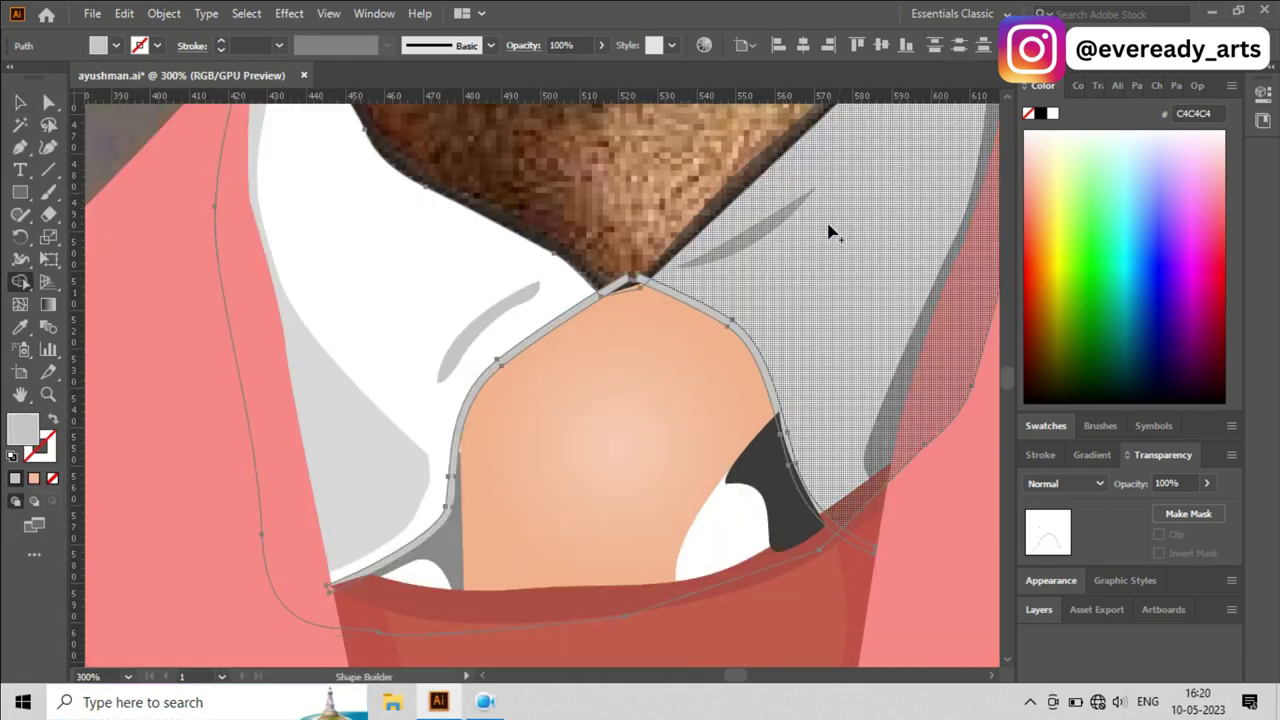
scroll(669, 346, "down", 3)
scroll(735, 473, "up", 1)
left_click(752, 415)
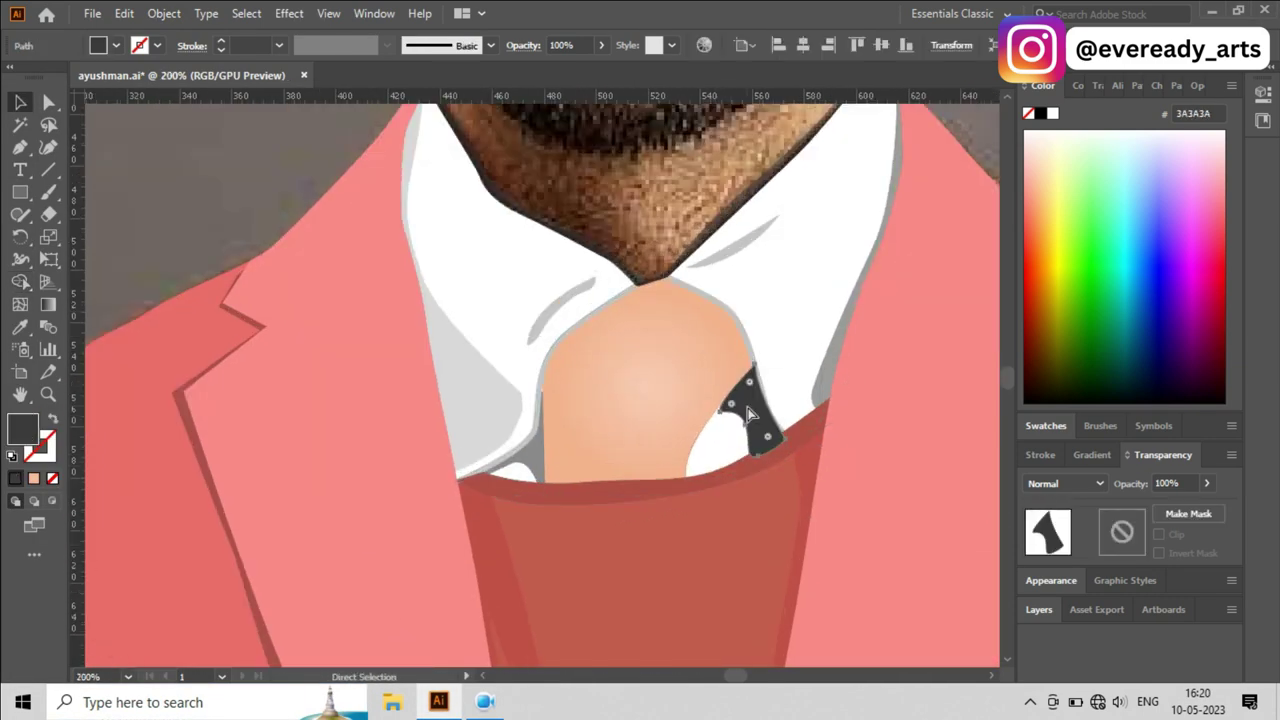
scroll(737, 394, "up", 2)
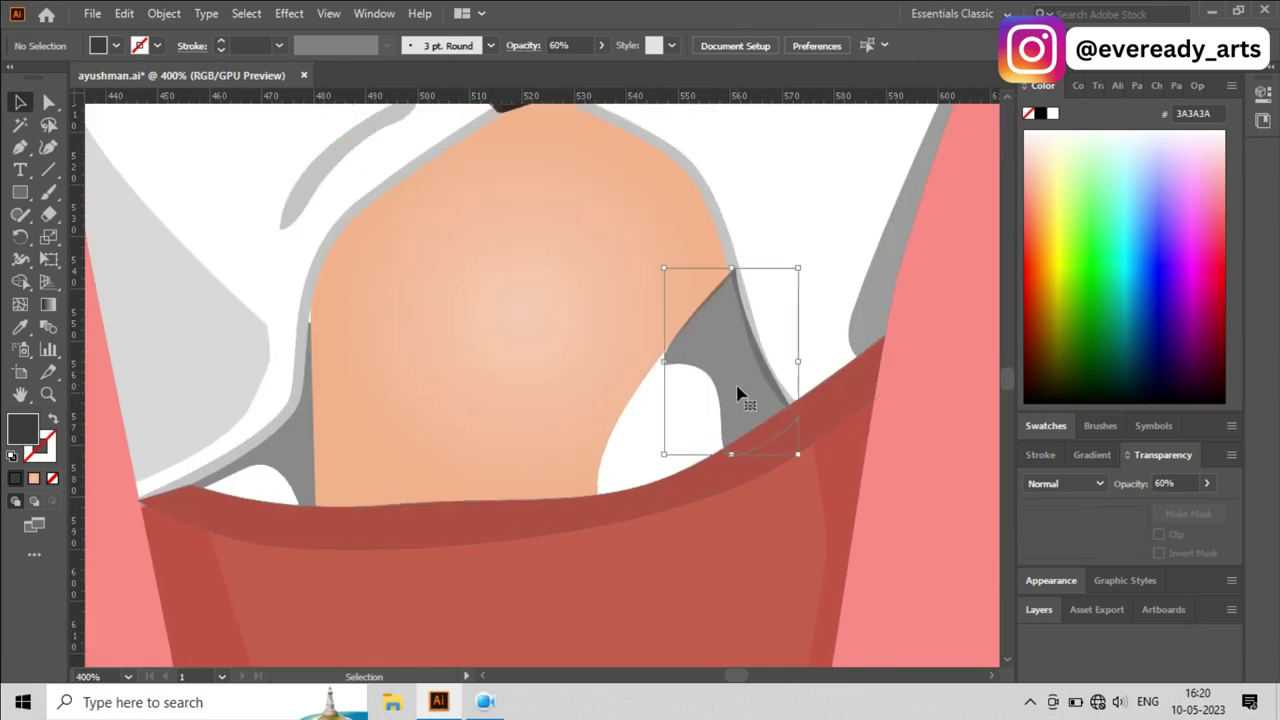
key("a")
scroll(735, 442, "up", 1)
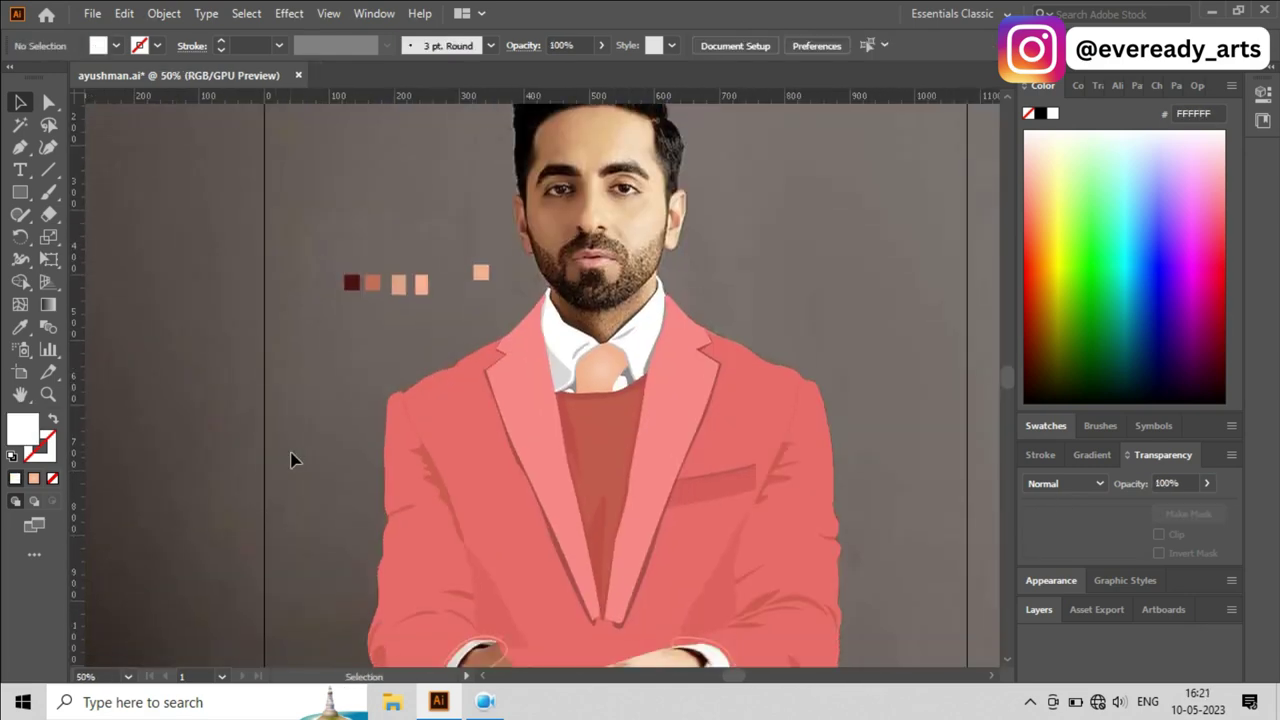
Step: Hide the drawing layers to reveal the reference photo and switch to the Pen tool
left_click(1036, 610)
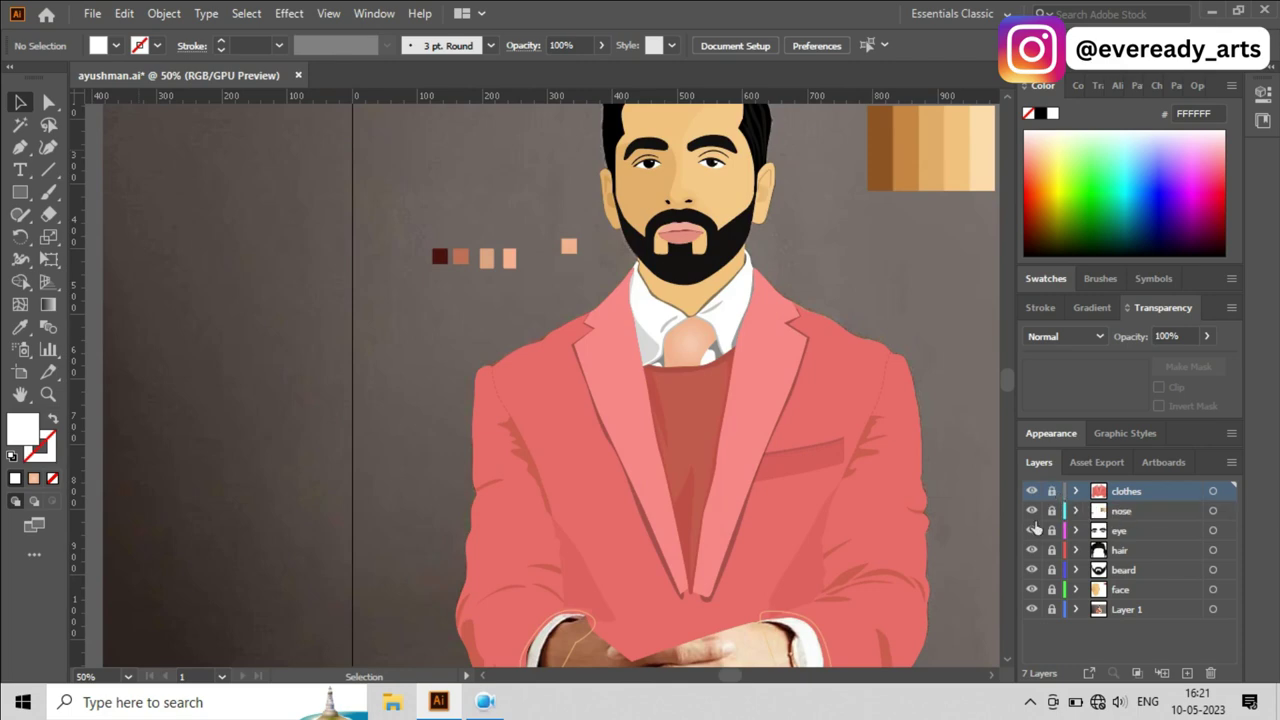
left_click(1032, 609, "alt")
scroll(583, 445, "up", 1)
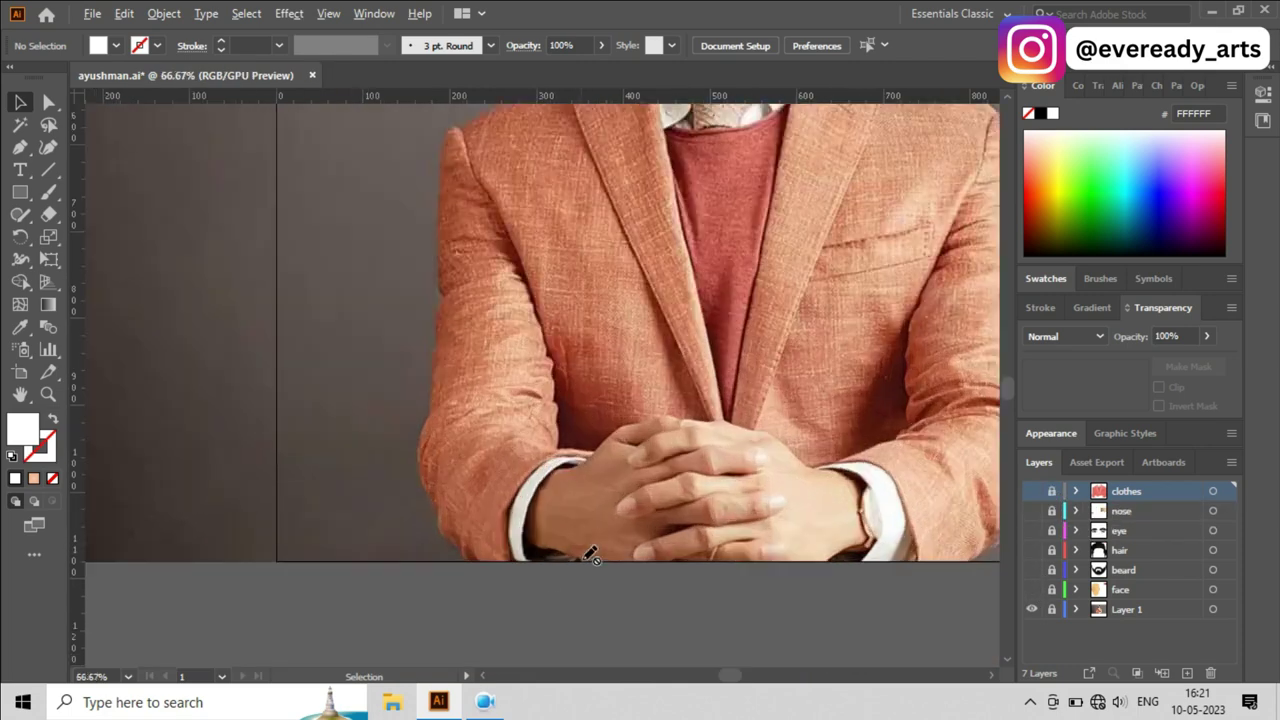
scroll(583, 445, "down", 2)
key("p")
scroll(614, 486, "up", 1, "alt")
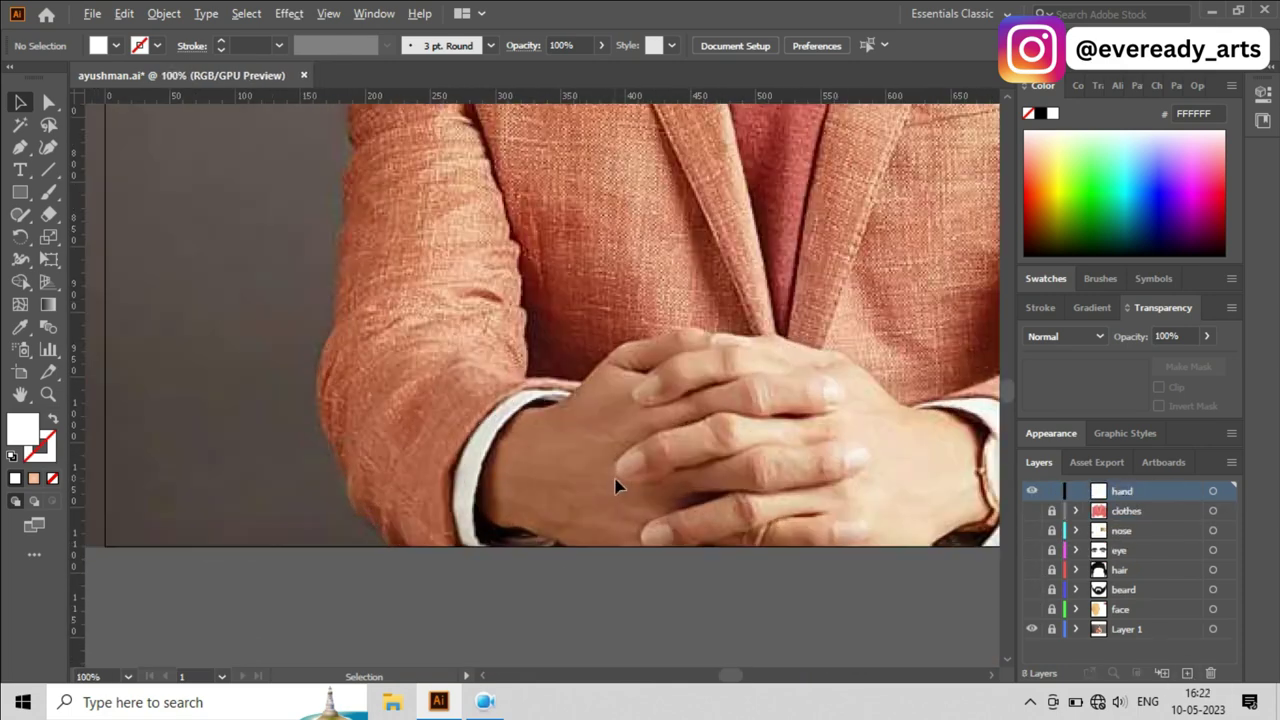
scroll(643, 408, "up", 2, "alt")
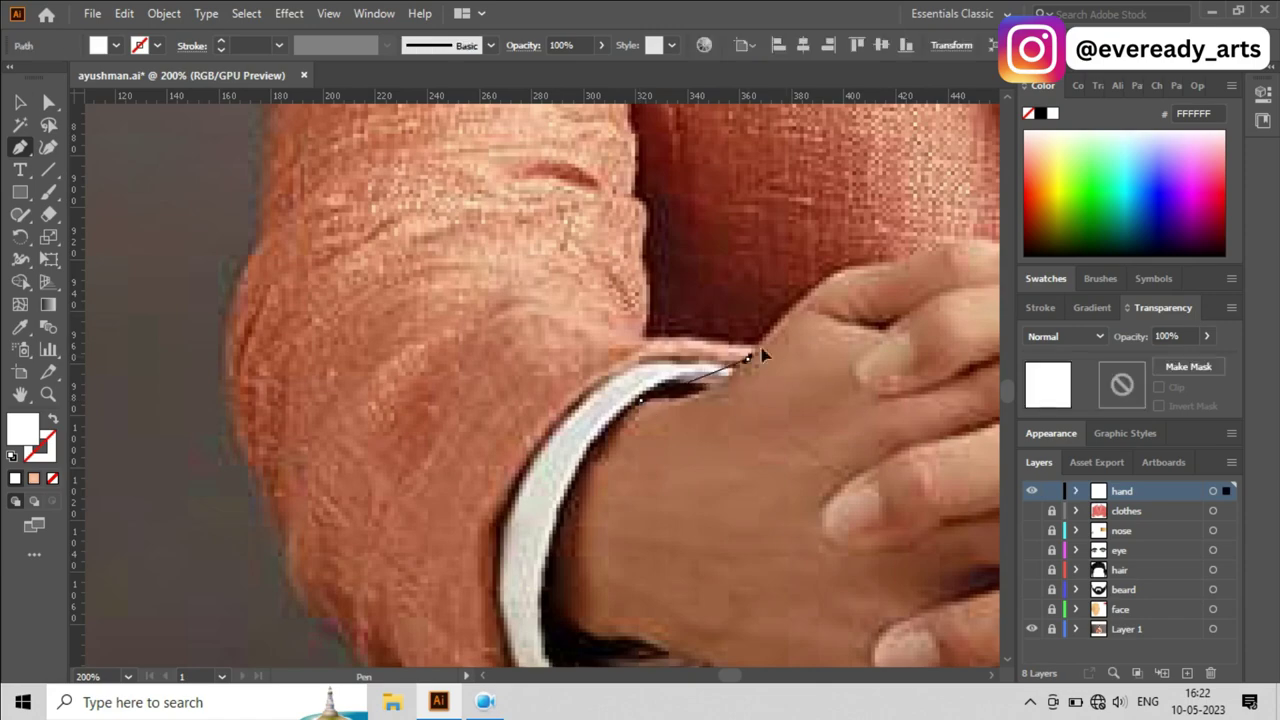
Step: Trace the top of the hand outline across the knuckles in white stroke
left_click(870, 279)
scroll(591, 423, "down", 2, "alt")
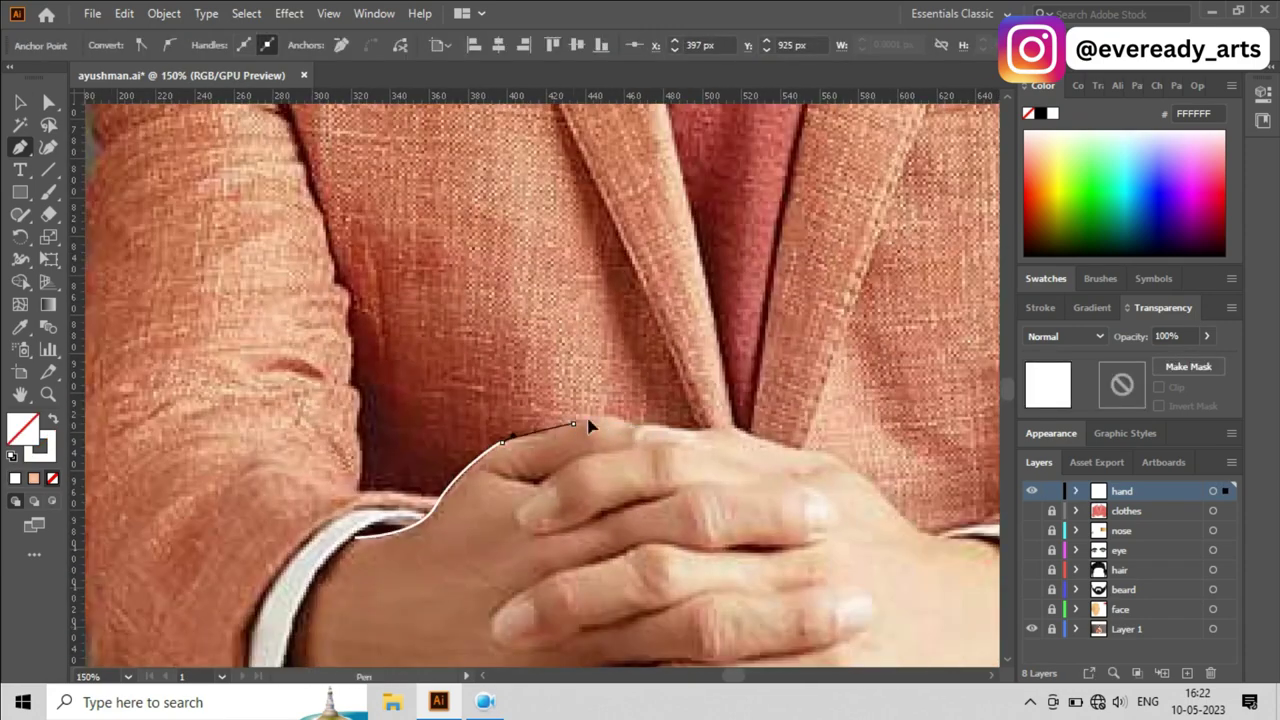
left_click(660, 416)
left_click(682, 418)
left_click(713, 420)
scroll(725, 425, "up", 2, "alt")
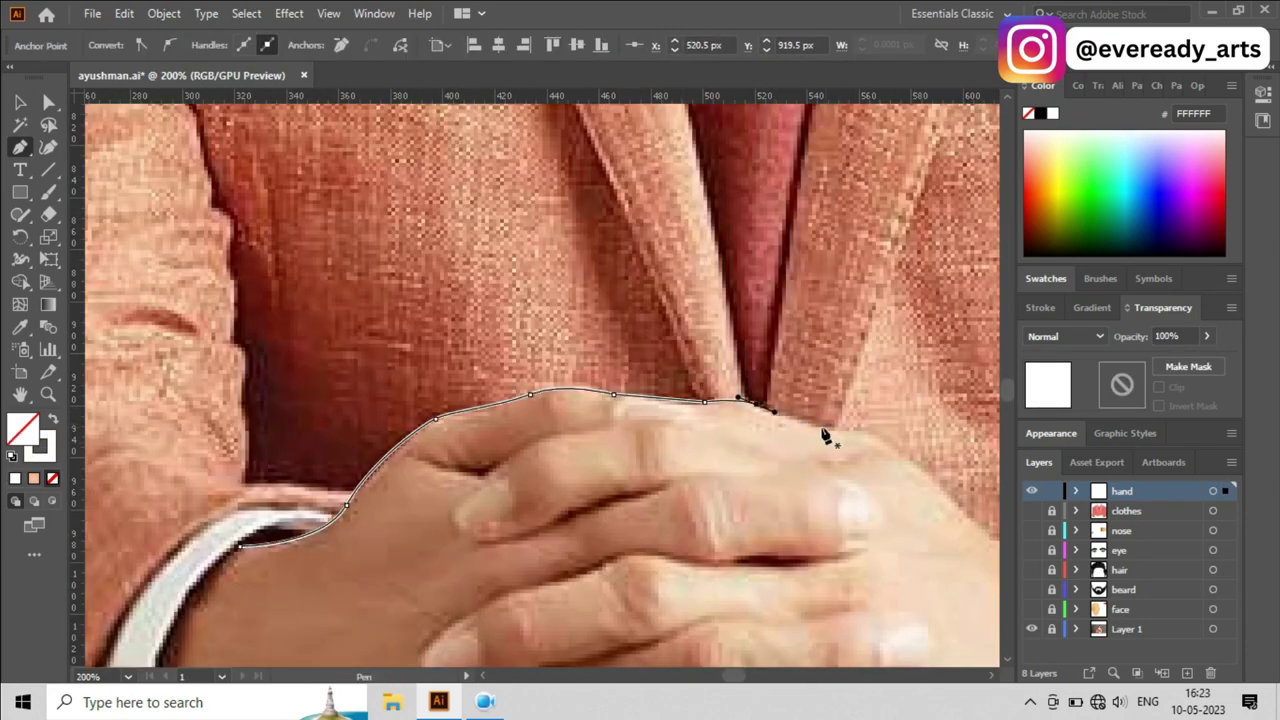
Step: Continue the hand outline around the right wrist cuff and close it
left_click_drag(972, 533, 670, 432)
left_click(756, 447)
scroll(891, 449, "down", 1)
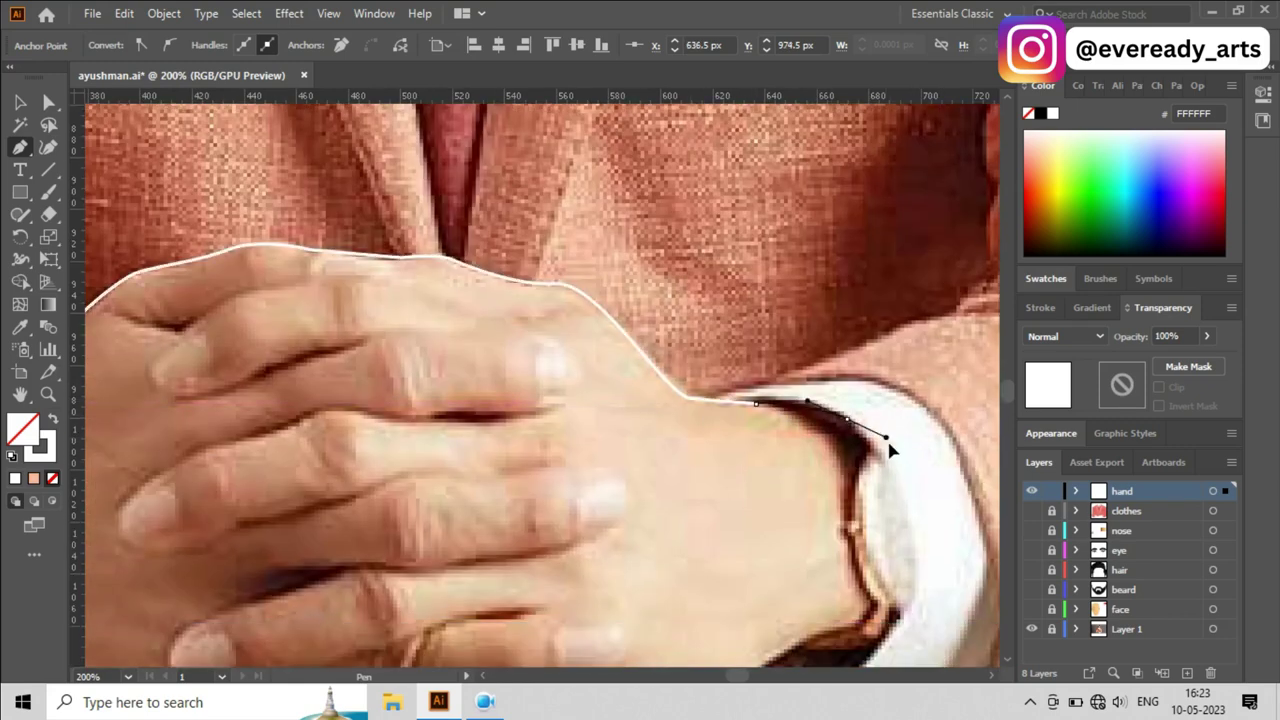
left_click(900, 537)
scroll(900, 537, "down", 3)
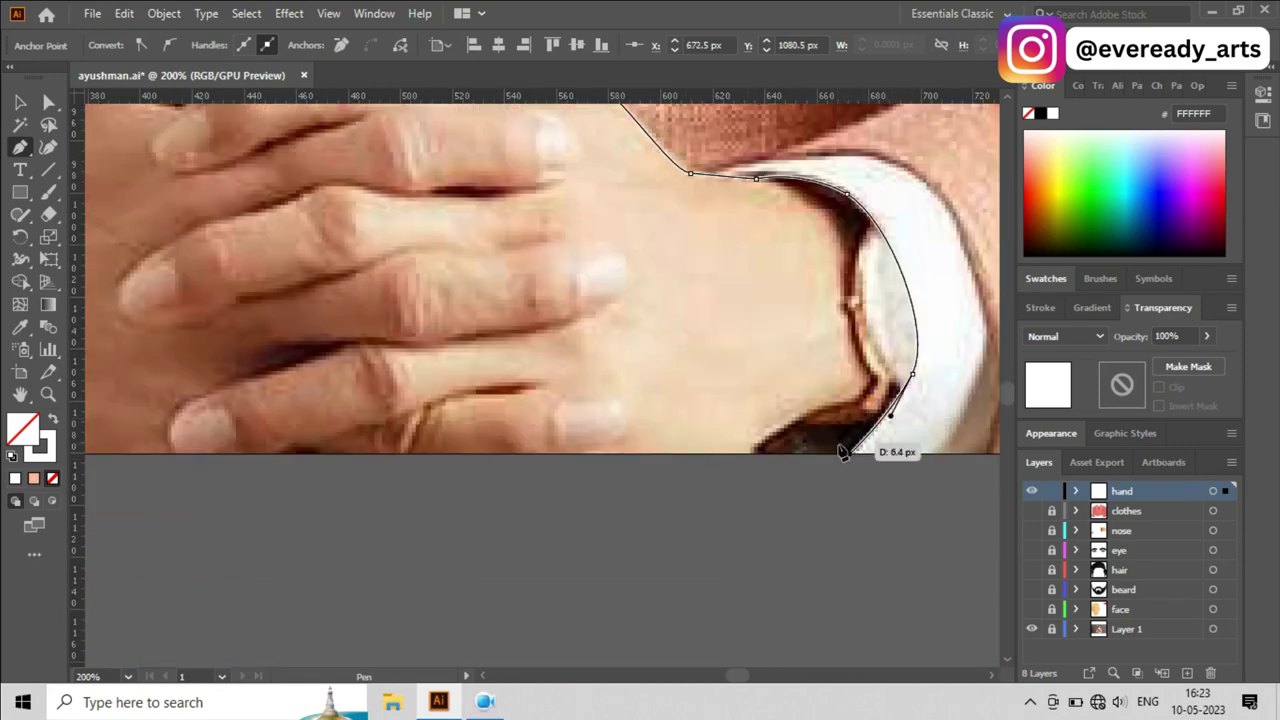
left_click_drag(752, 466, 772, 437)
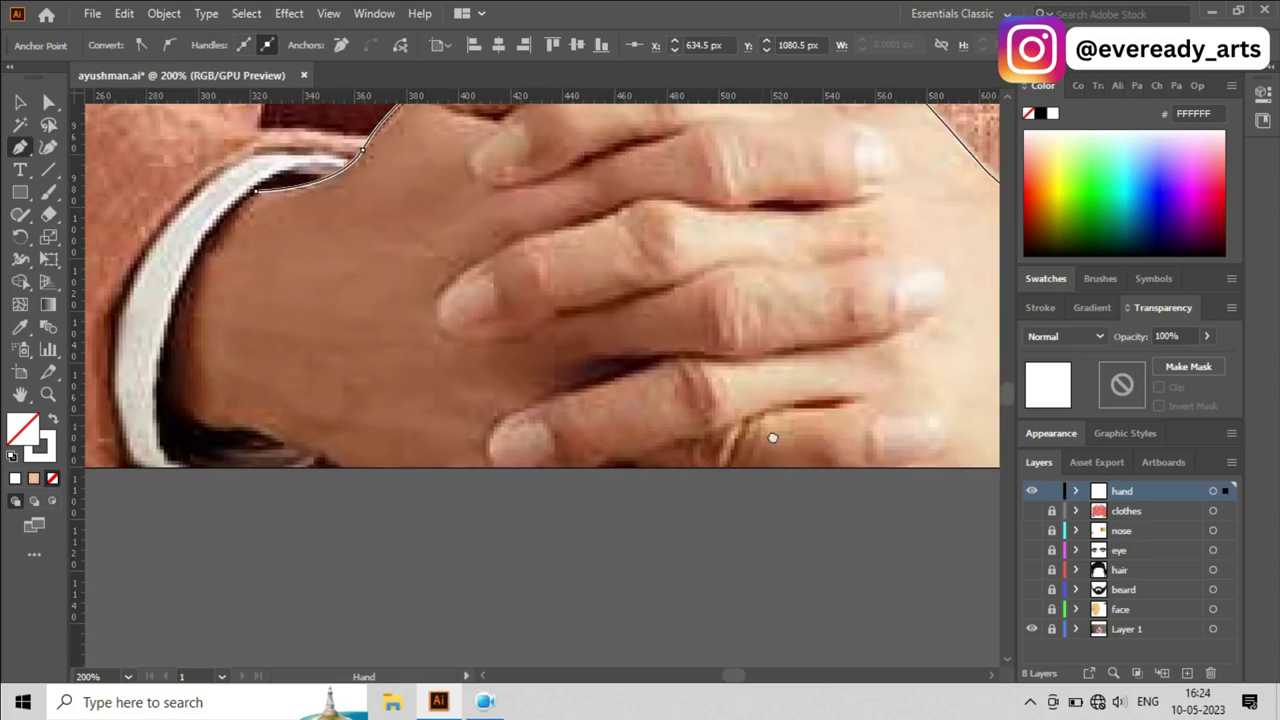
left_click(257, 196)
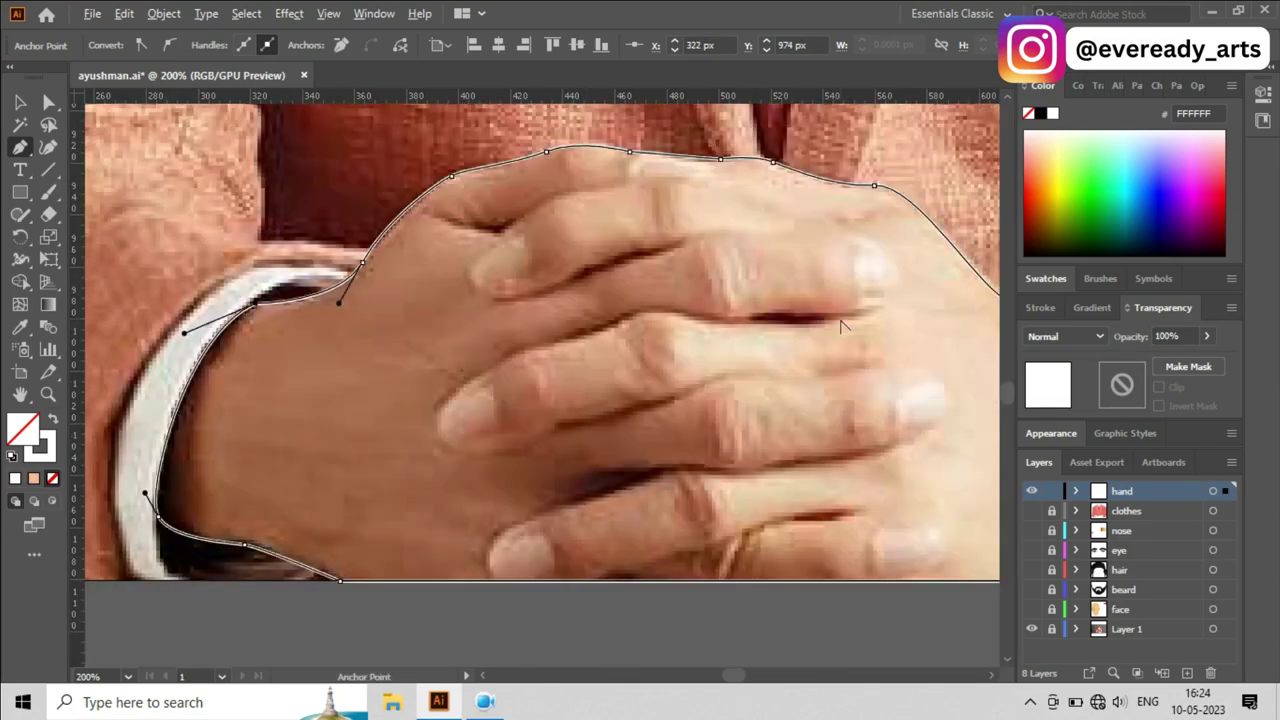
scroll(669, 437, "down", 2)
scroll(660, 472, "up", 2)
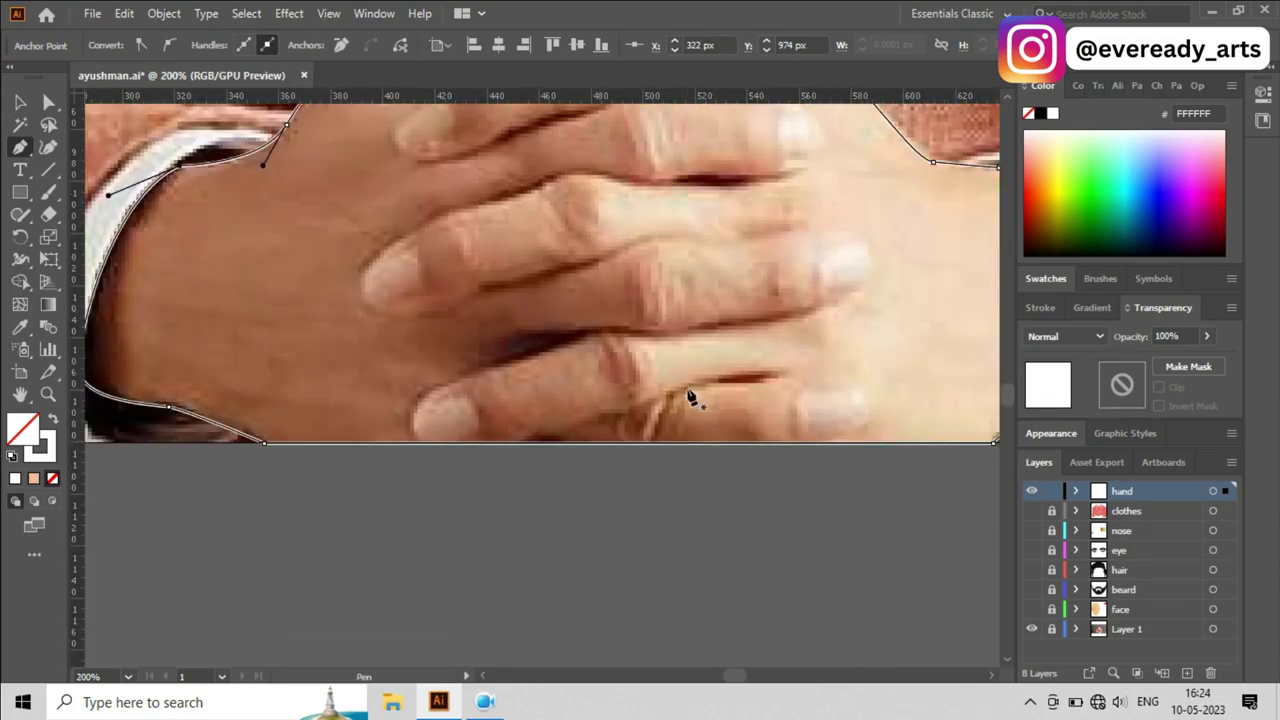
Step: Draw a curved white crease stroke on a finger
left_click(789, 386)
left_click_drag(771, 386, 789, 388)
scroll(789, 388, "up", 2)
left_click(503, 414)
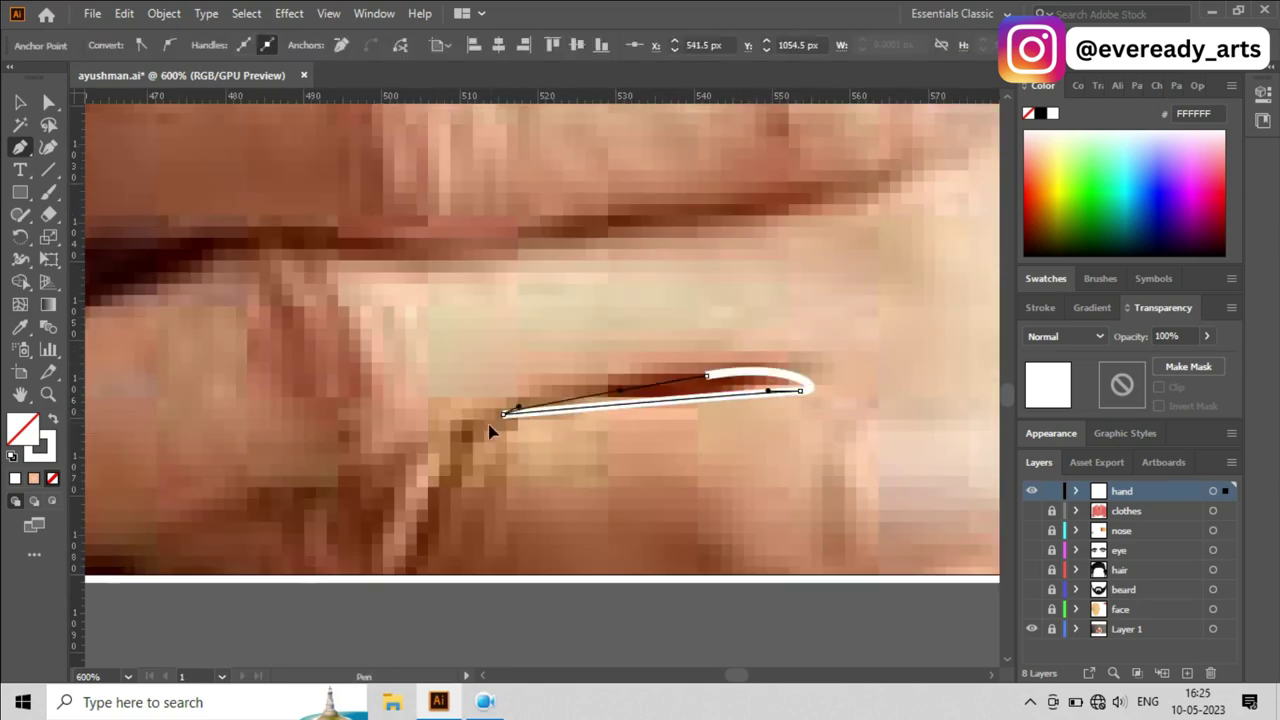
scroll(674, 437, "down", 2)
scroll(700, 340, "up", 1)
Step: Outline the bottom fingernail with curved anchors and a rounded corner
left_click(680, 316)
left_click_drag(762, 317, 775, 372)
left_click_drag(768, 383, 688, 398)
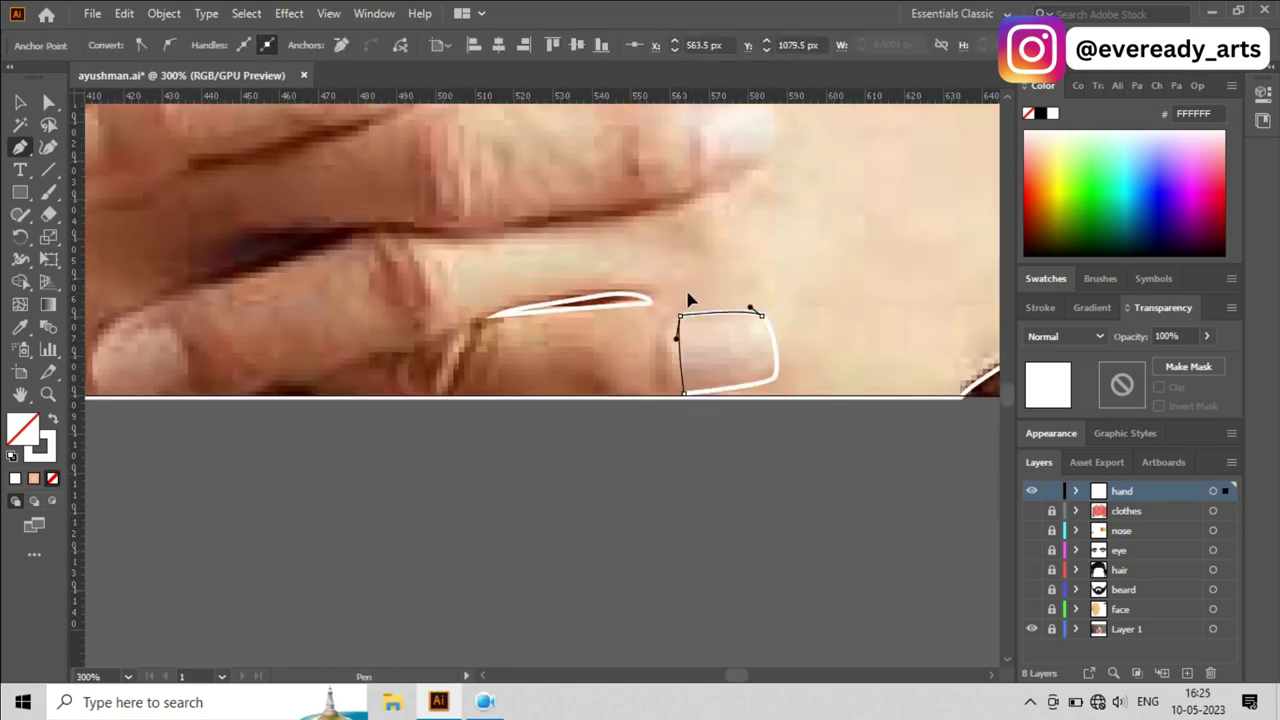
scroll(577, 417, "down", 1)
scroll(700, 350, "down", 1)
scroll(763, 300, "up", 2)
left_click_drag(795, 322, 805, 343)
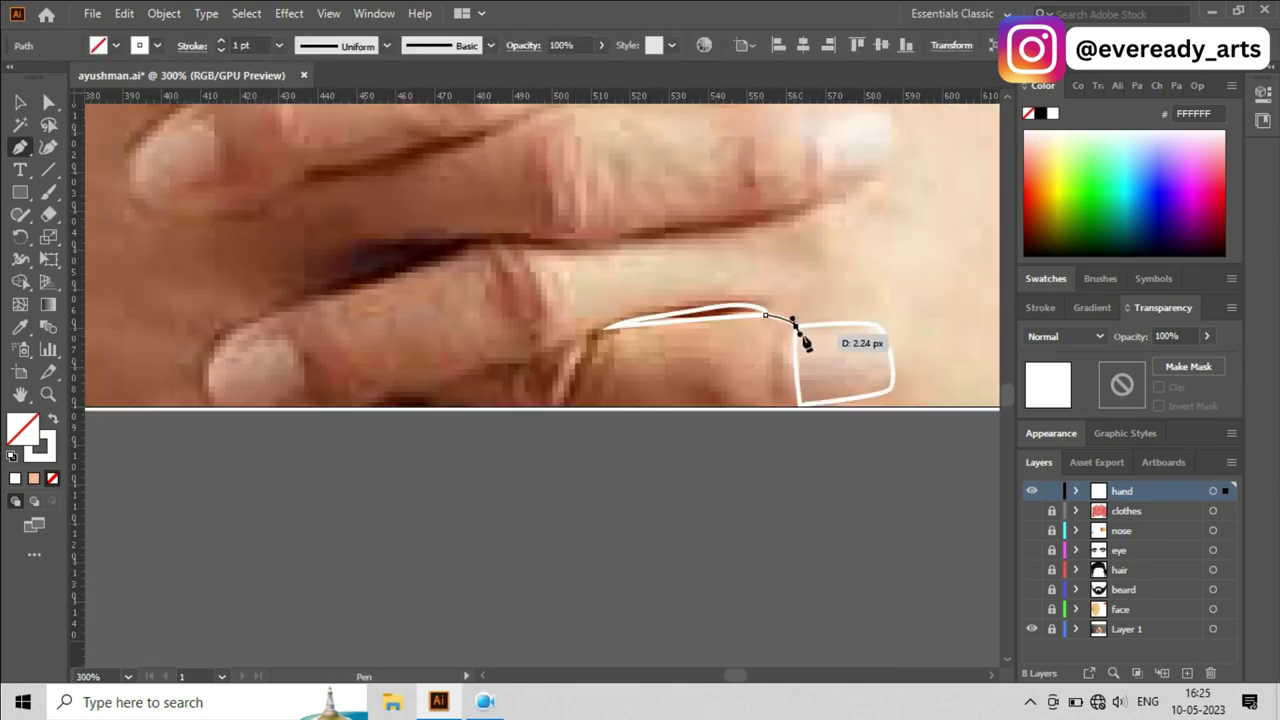
scroll(438, 372, "down", 1)
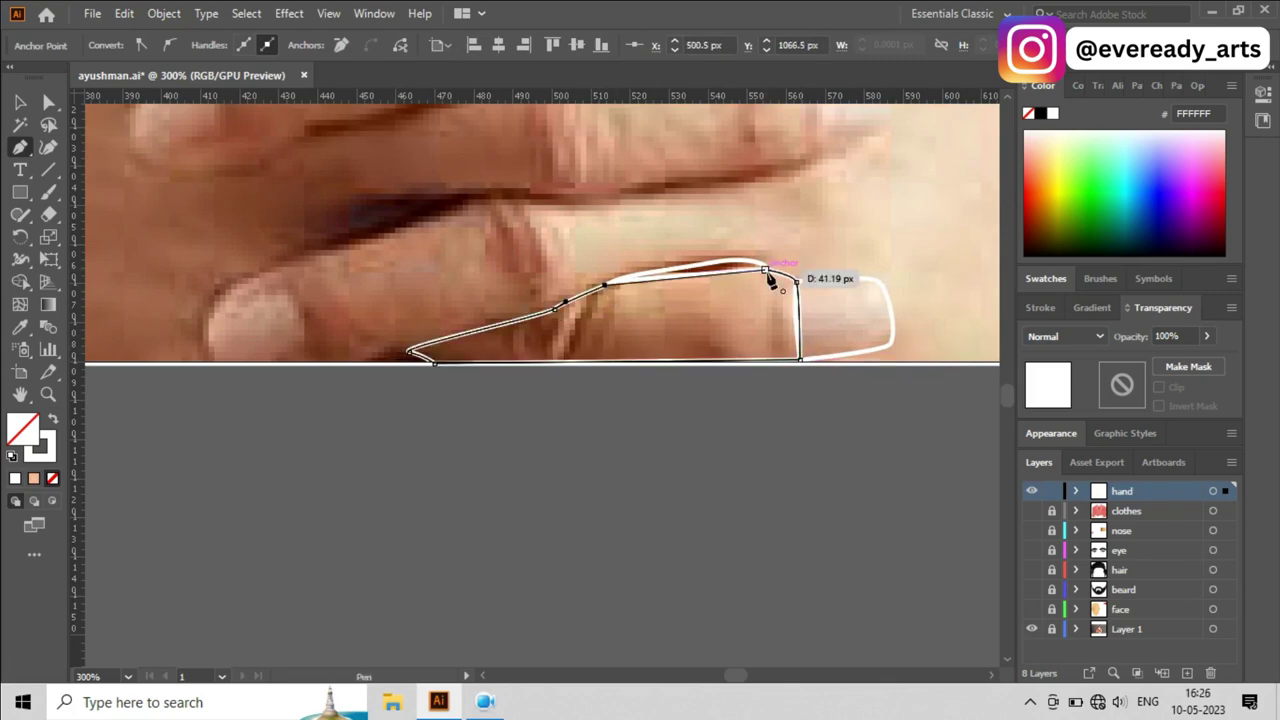
scroll(770, 280, "down", 1)
scroll(777, 266, "up", 1)
scroll(657, 334, "down", 1)
scroll(657, 334, "up", 3)
Step: Curve the bottom and top finger outlines around the knuckle
left_click_drag(813, 180, 845, 222)
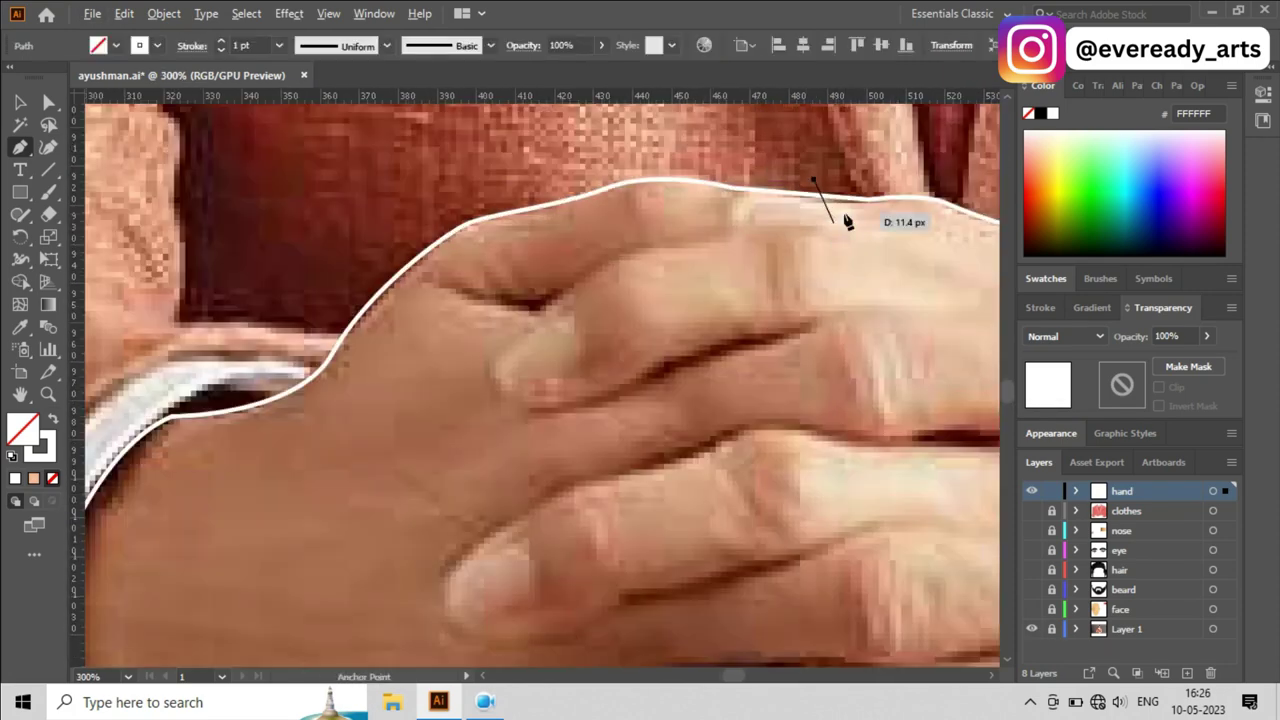
left_click_drag(685, 241, 634, 249)
scroll(487, 320, "down", 1)
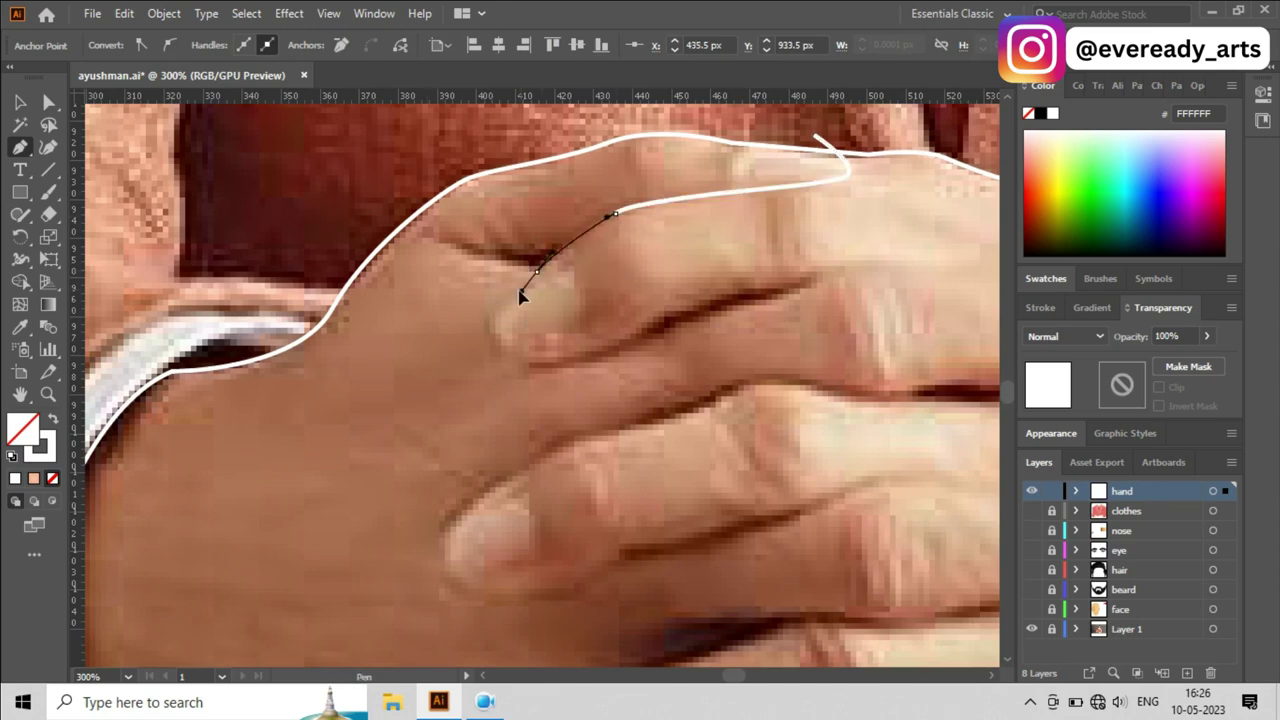
scroll(536, 362, "down", 1)
left_click_drag(536, 362, 848, 290)
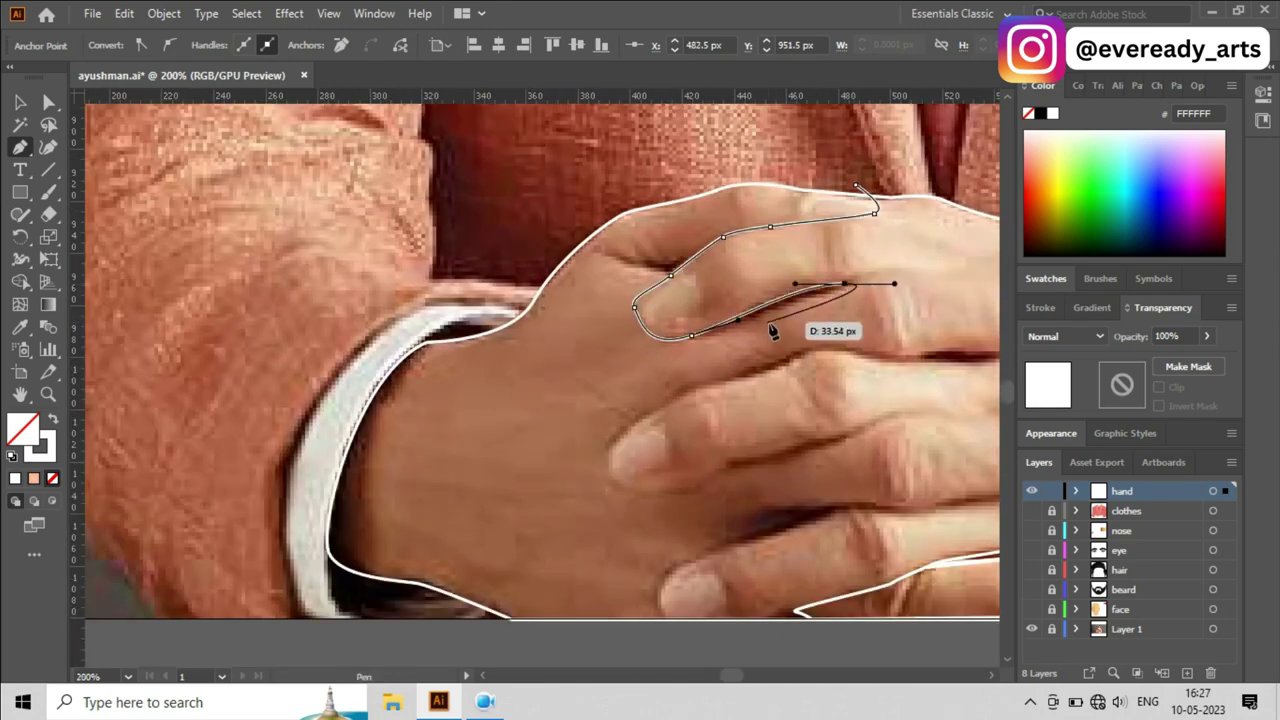
scroll(773, 332, "down", 1)
scroll(866, 298, "up", 1)
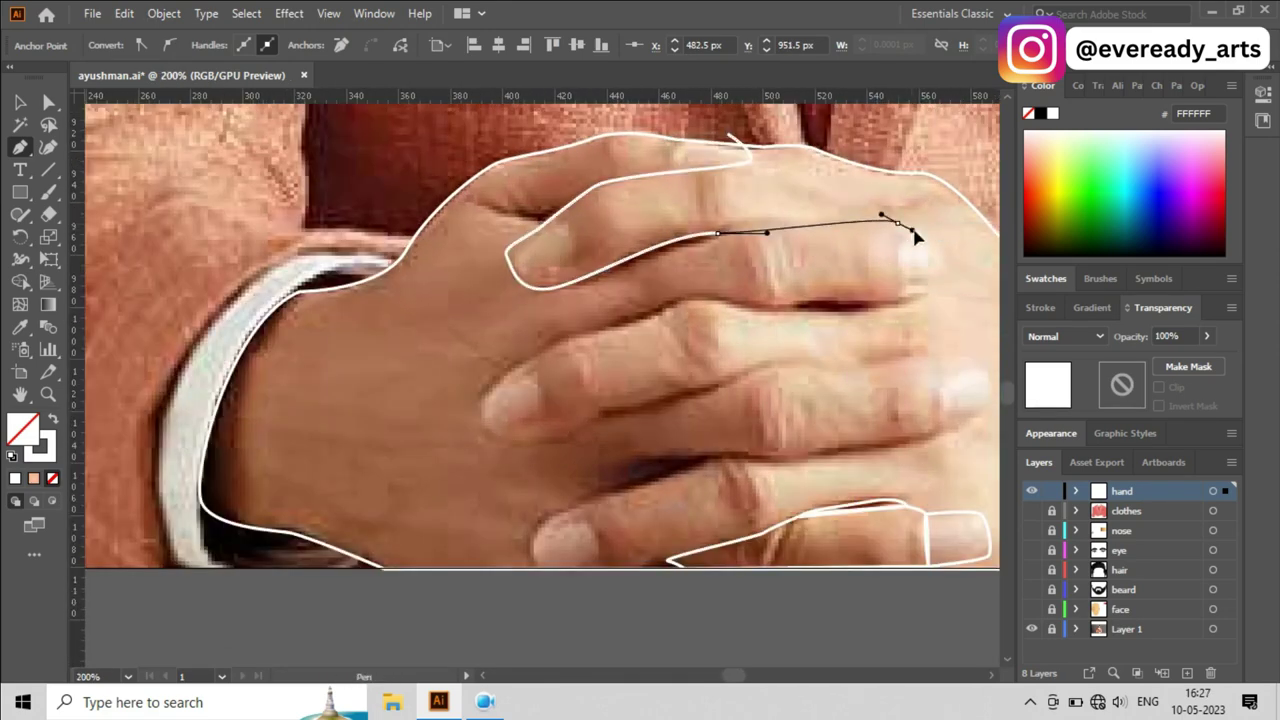
Step: Trace the middle finger's rounded tip and lower edge toward the lower finger
left_click(567, 339)
scroll(476, 370, "down", 1)
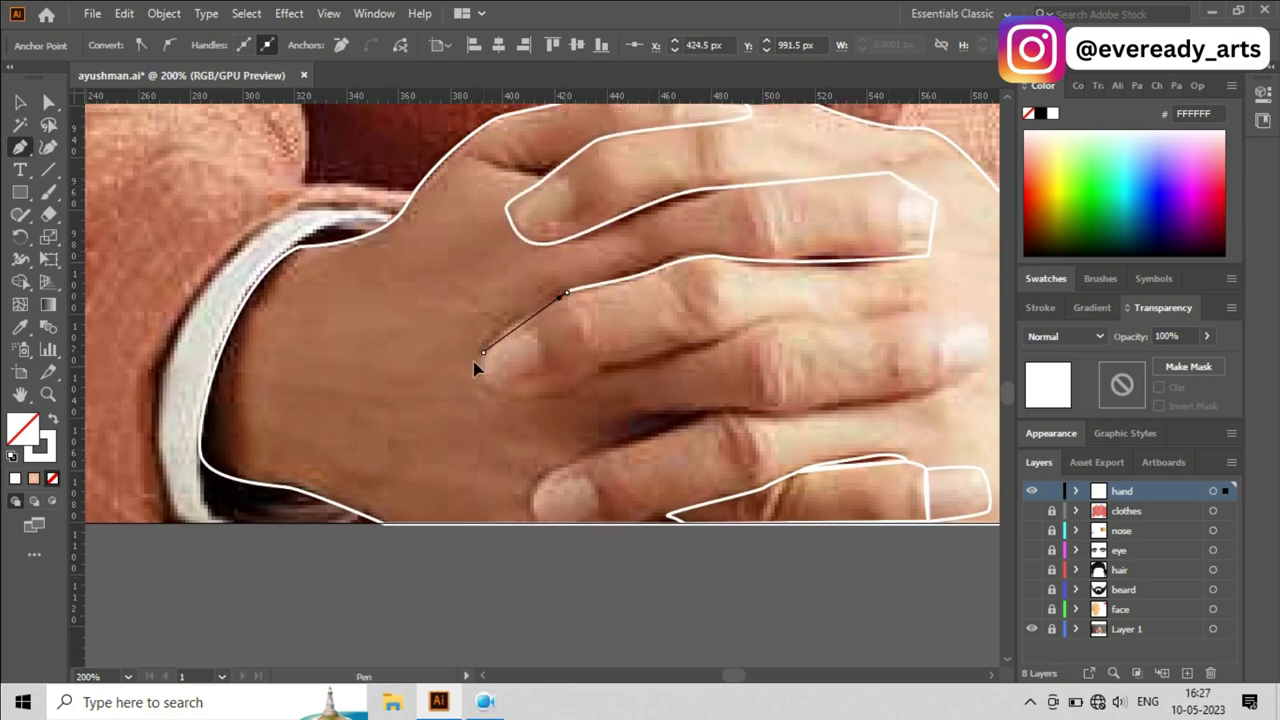
left_click_drag(978, 308, 830, 333)
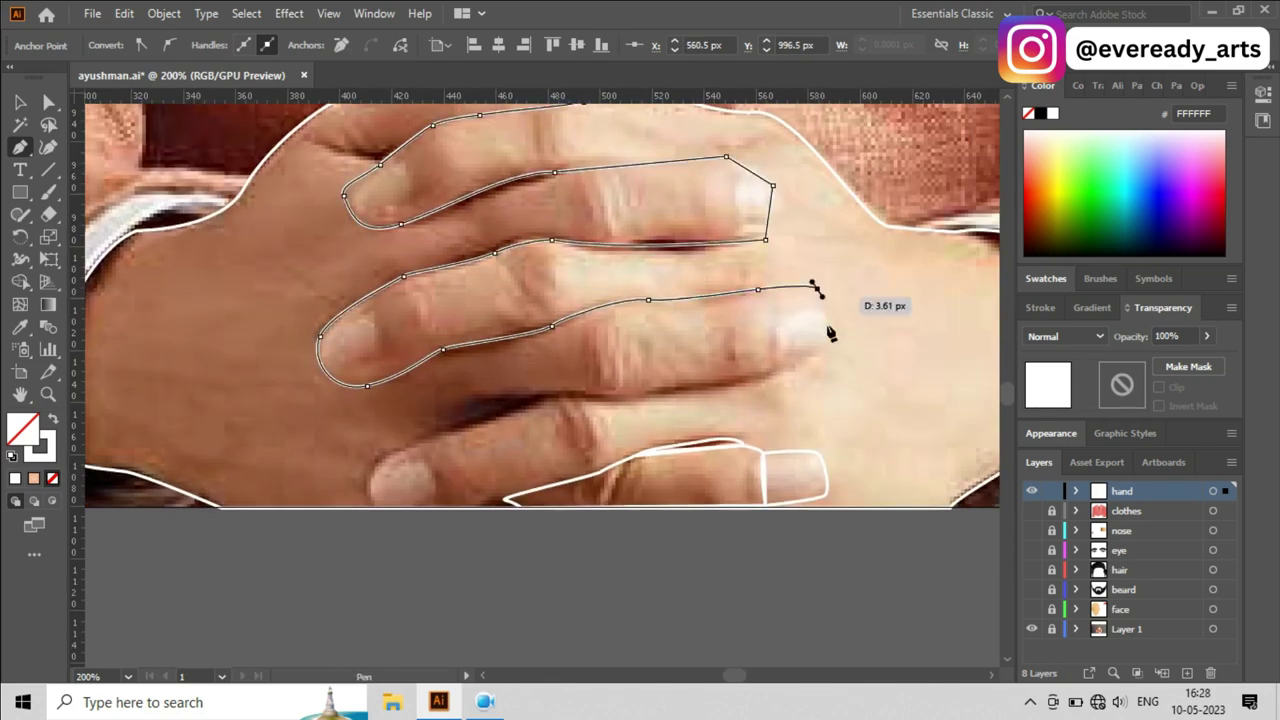
left_click(415, 435)
left_click(375, 460)
scroll(380, 450, "down", 2)
left_click_drag(380, 418, 382, 424)
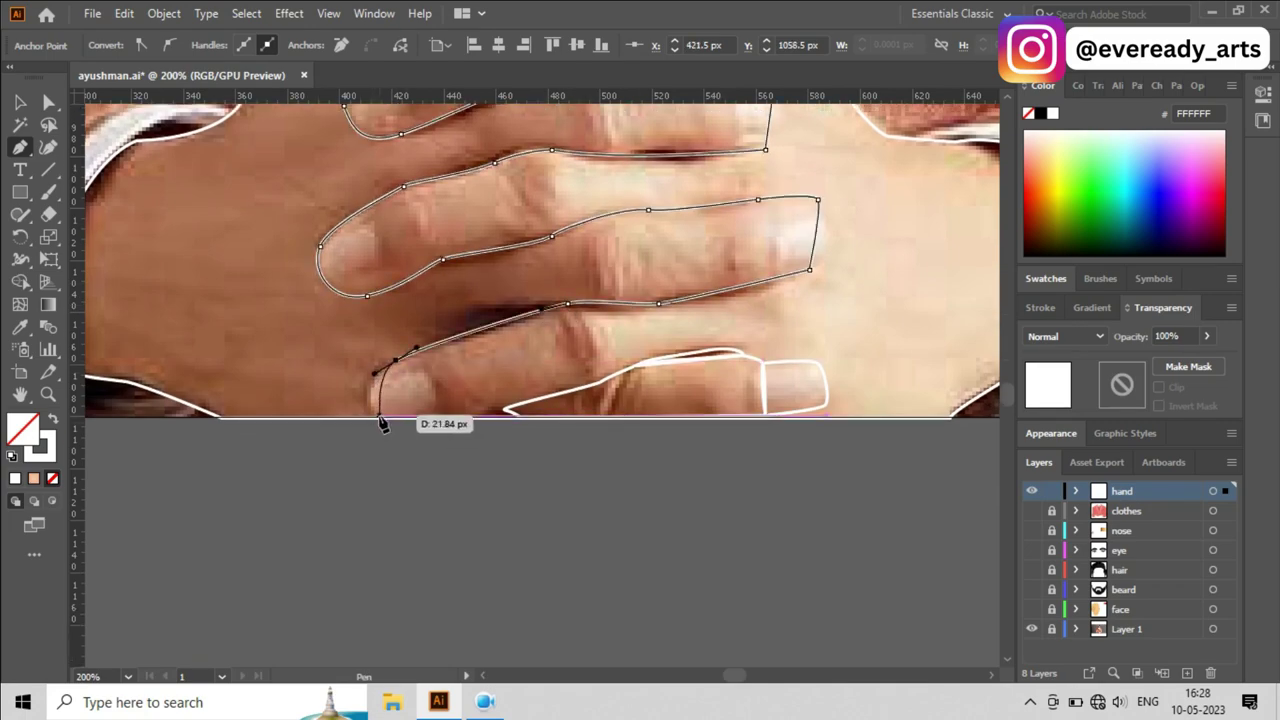
scroll(673, 395, "up", 2)
scroll(600, 500, "right", 3)
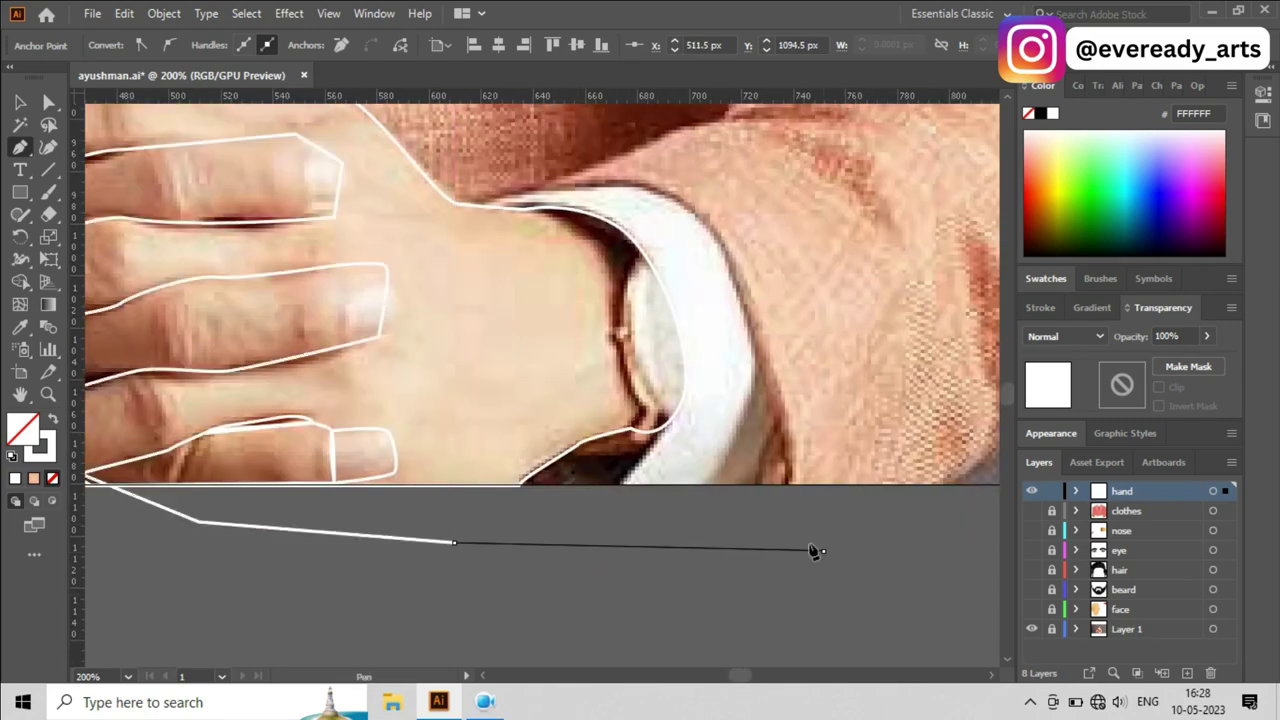
scroll(814, 551, "left", 3)
scroll(700, 450, "up", 2)
Step: Extend the outline below the right hand and add curved knuckle wrinkle strokes
left_click(658, 438)
left_click_drag(462, 432, 476, 452)
scroll(400, 400, "down", 4)
scroll(350, 360, "left", 1)
left_click_drag(300, 345, 357, 318)
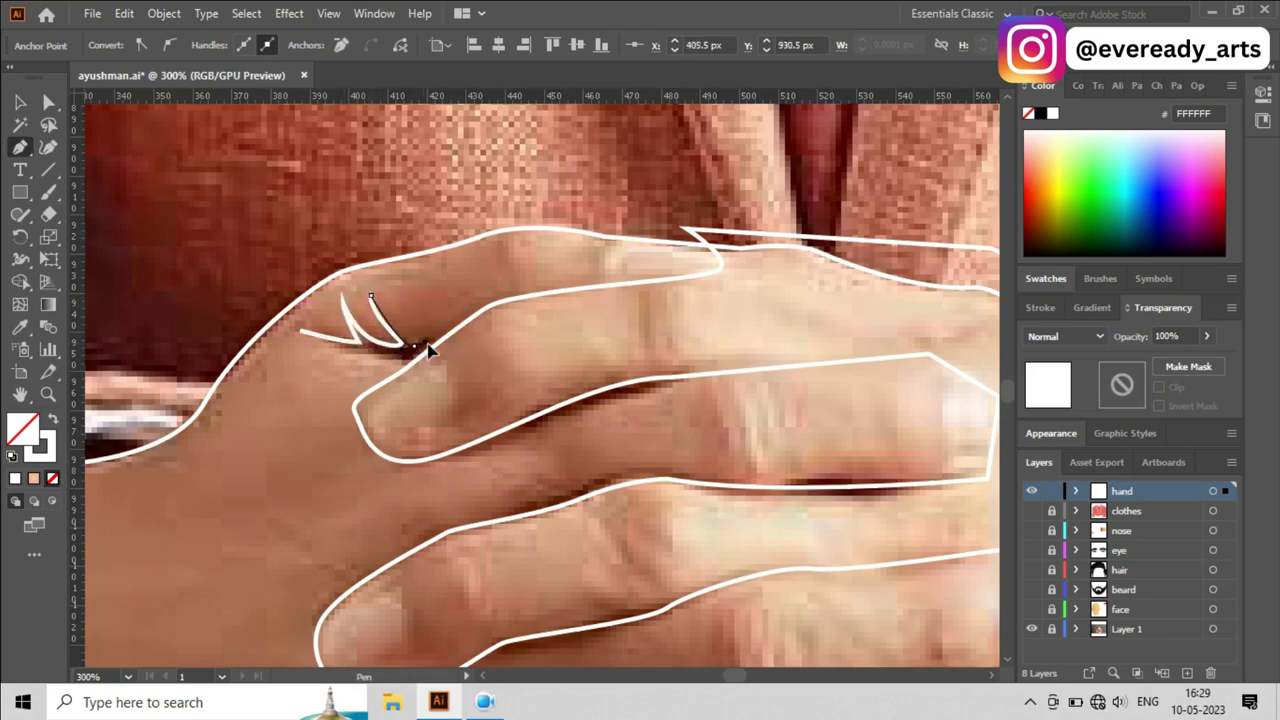
scroll(428, 348, "up", 2)
scroll(215, 335, "down", 5)
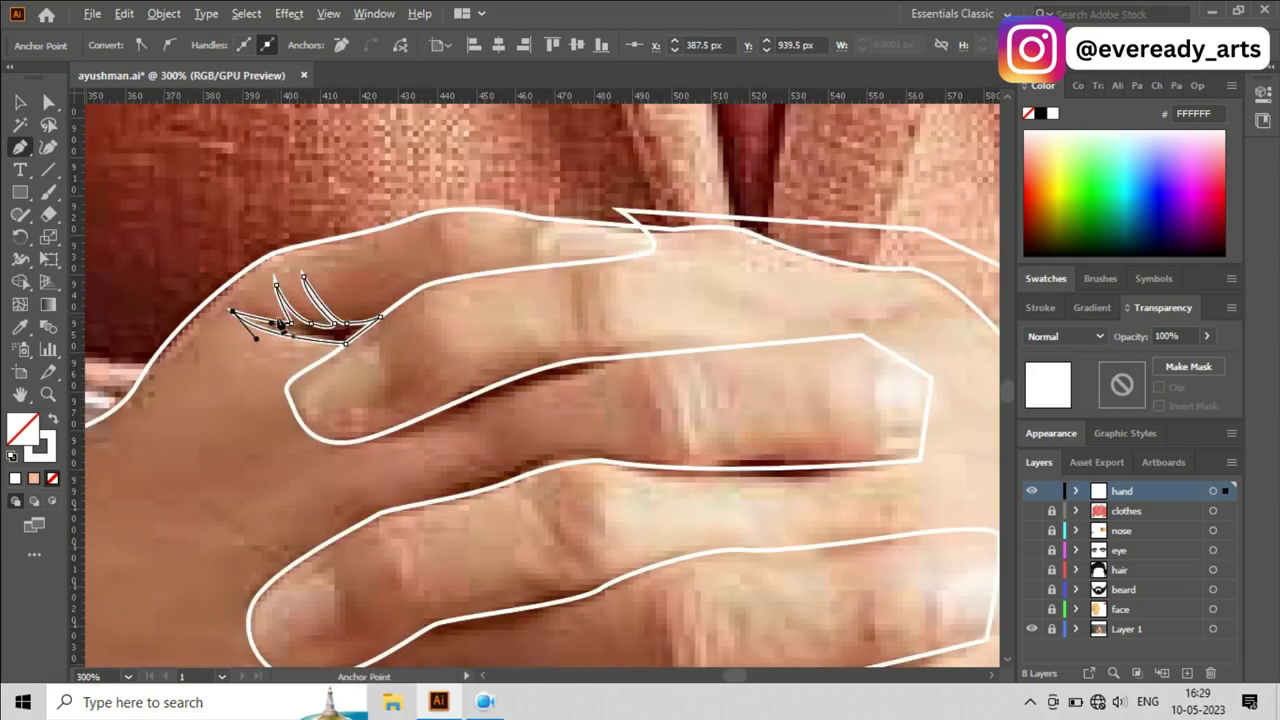
scroll(243, 314, "down", 1)
left_click(309, 420, "ctrl")
key("v")
Step: Finish the tapered knuckle crease stroke
scroll(727, 397, "up", 2)
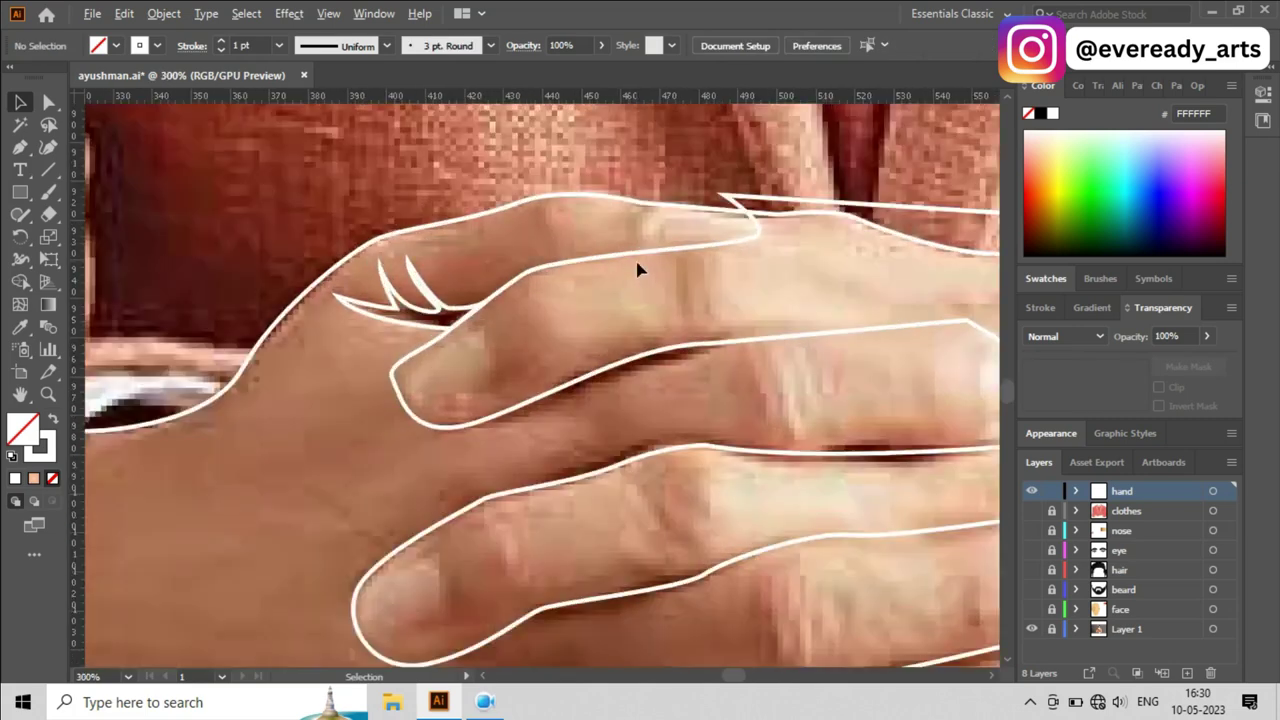
scroll(637, 269, "down", 1)
scroll(606, 343, "up", 1)
left_click(794, 287)
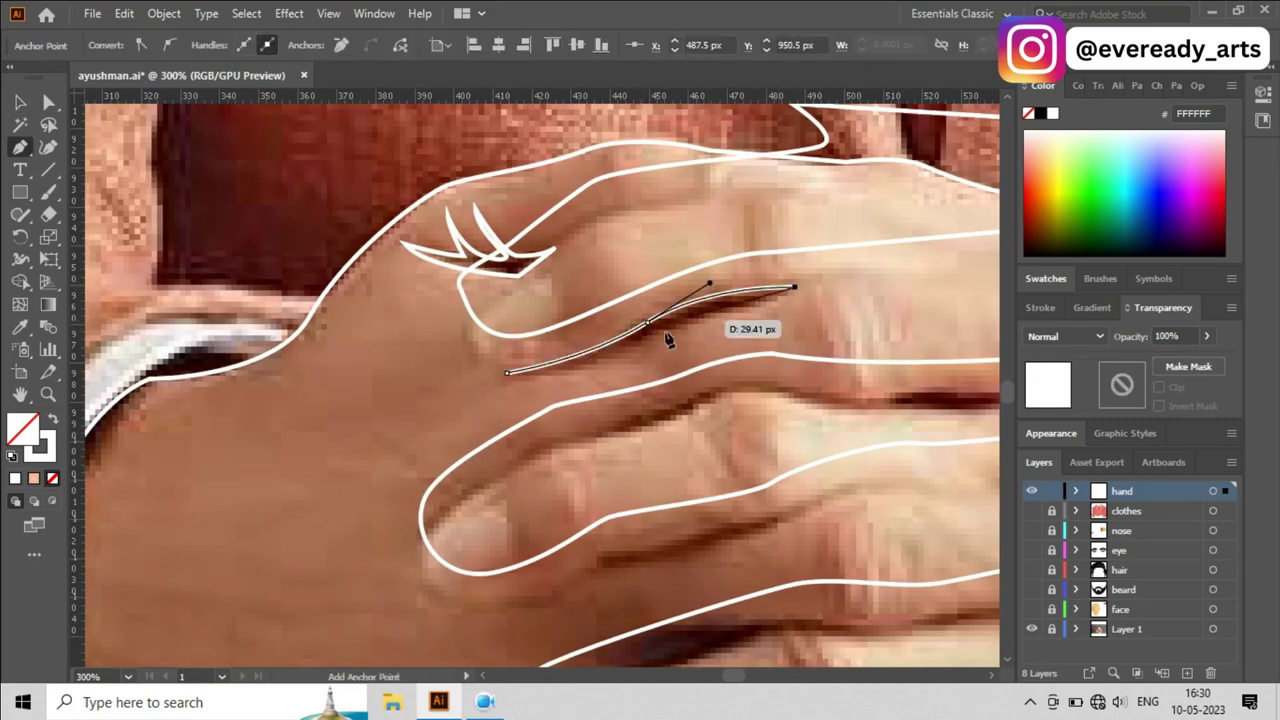
key("Down")
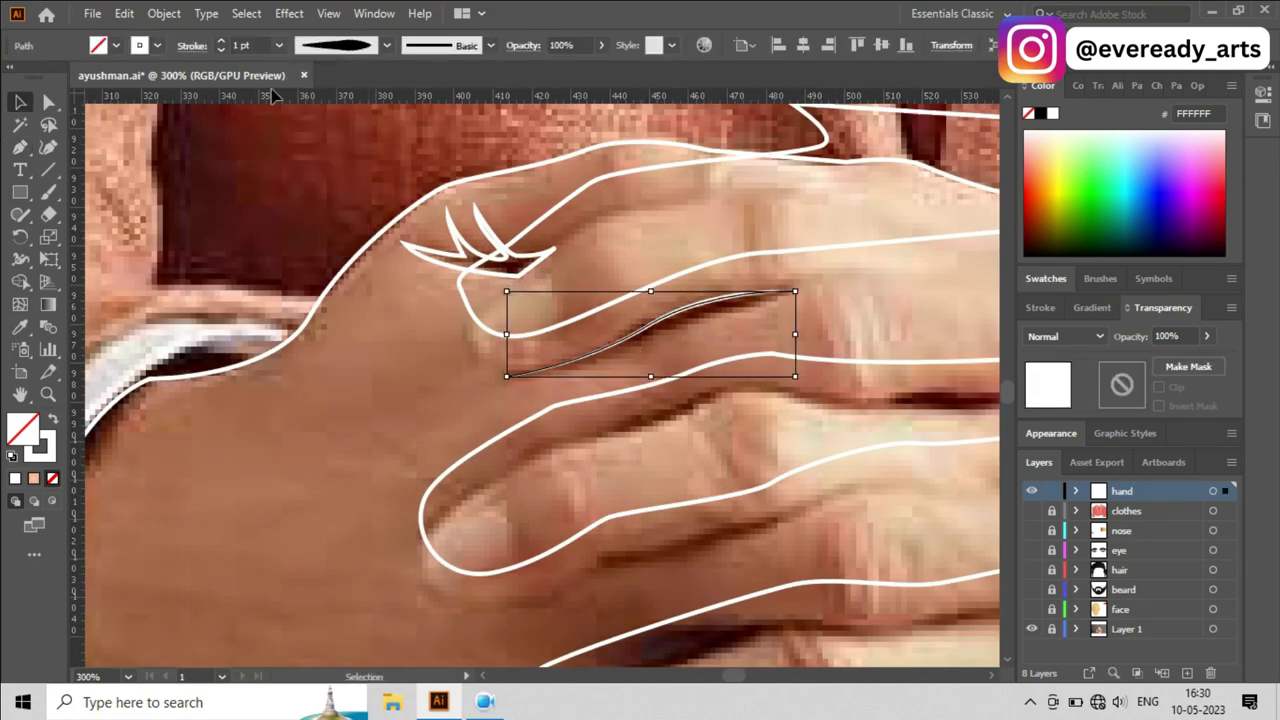
left_click(577, 410)
scroll(676, 357, "down", 2)
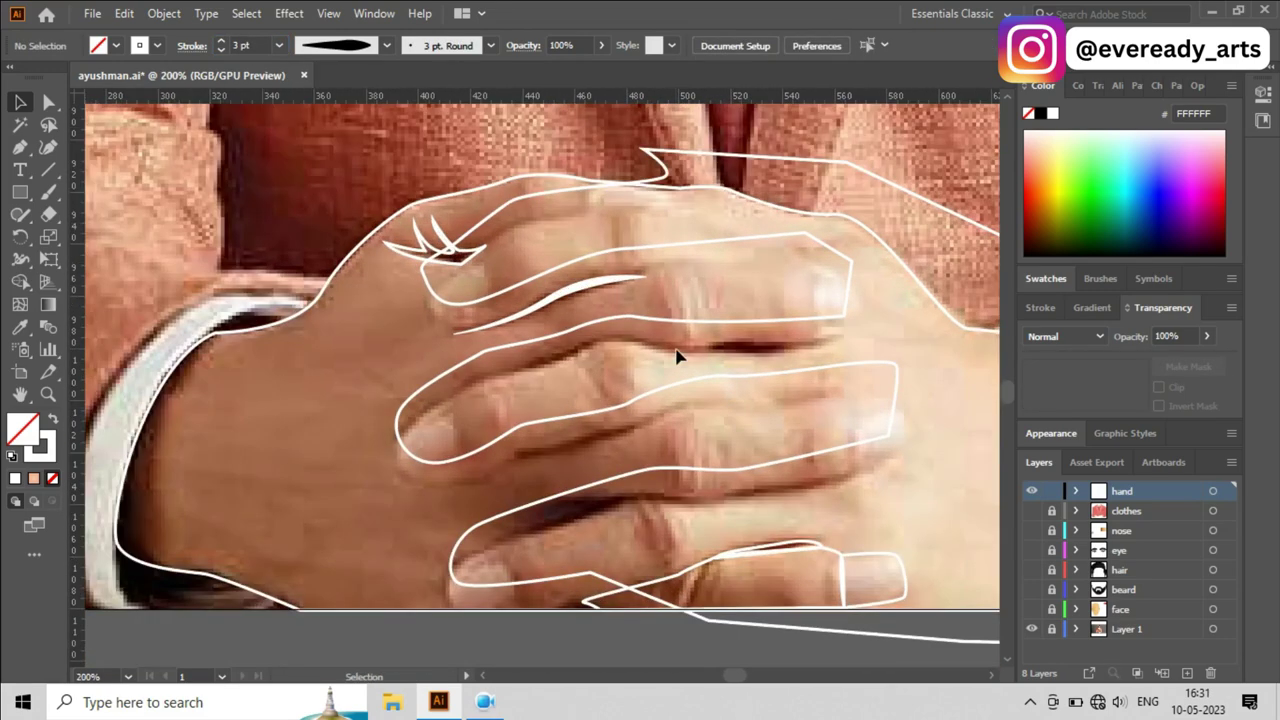
scroll(637, 367, "up", 1)
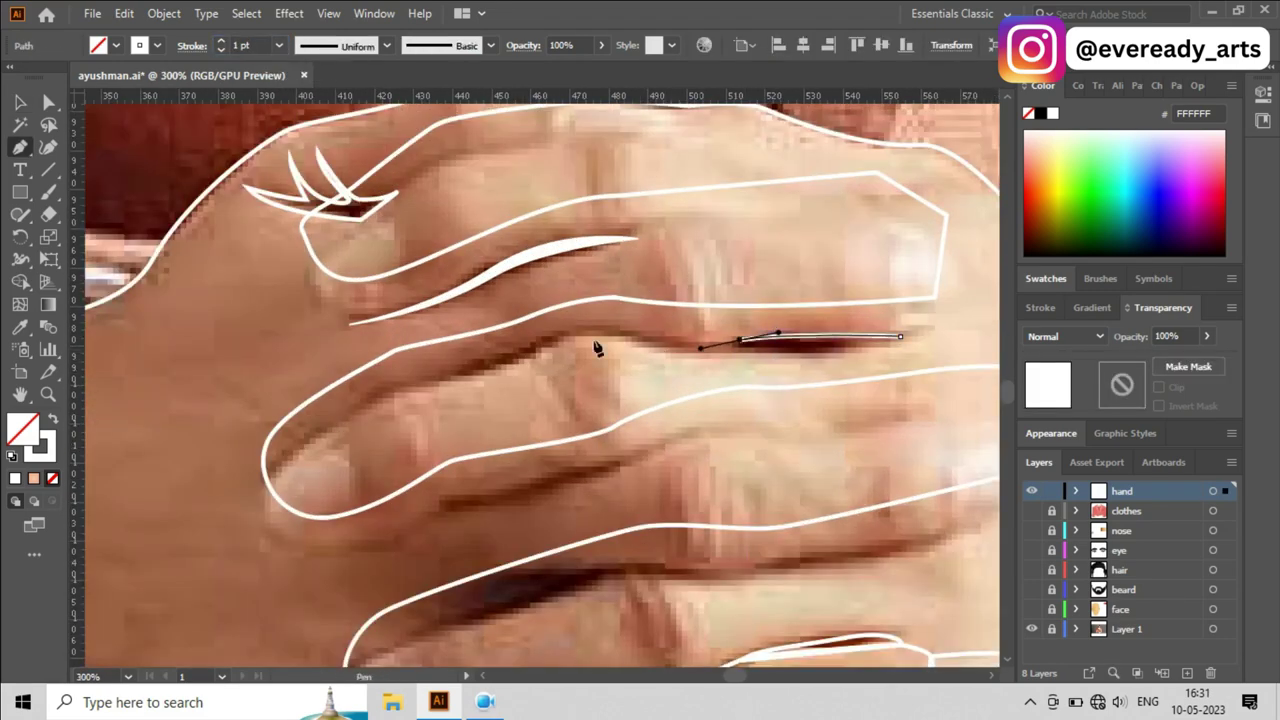
Step: Draw creases between the middle fingers and on the lower finger, setting stroke weight to 2 pt
left_click_drag(576, 325, 424, 388)
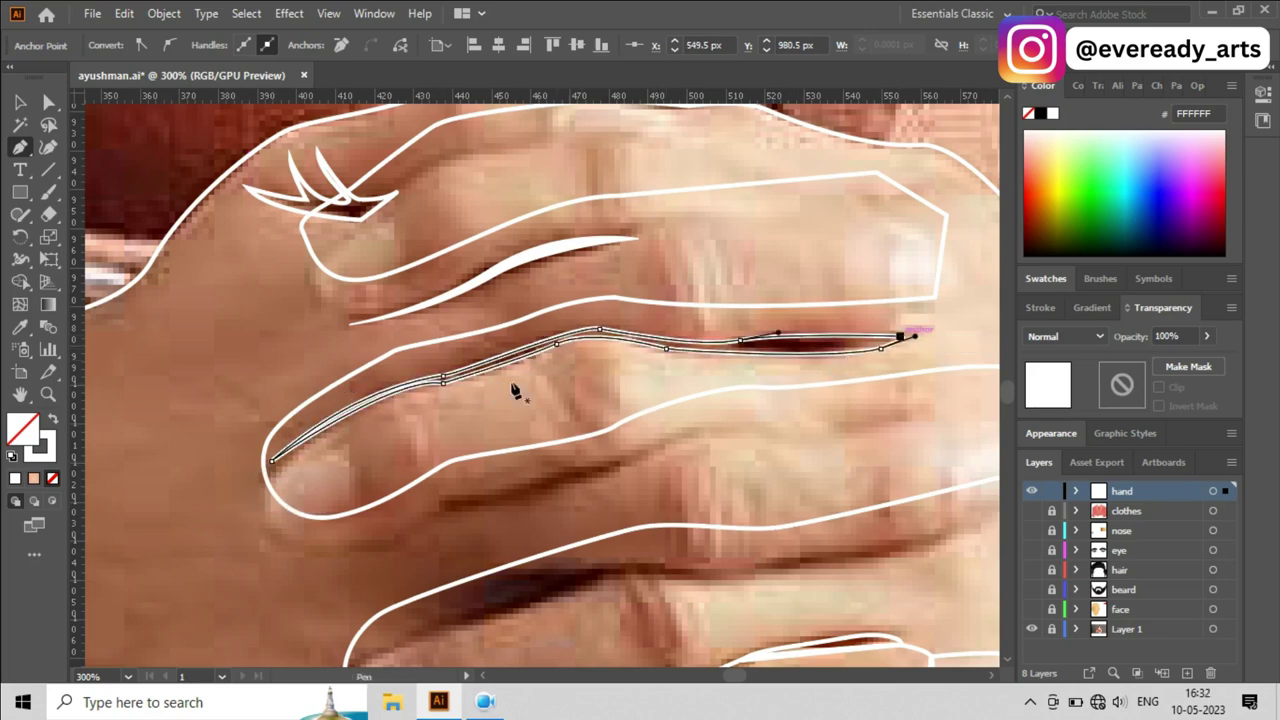
scroll(515, 392, "down", 2)
scroll(477, 357, "up", 1)
scroll(486, 357, "up", 1)
left_click(483, 348)
left_click(538, 308)
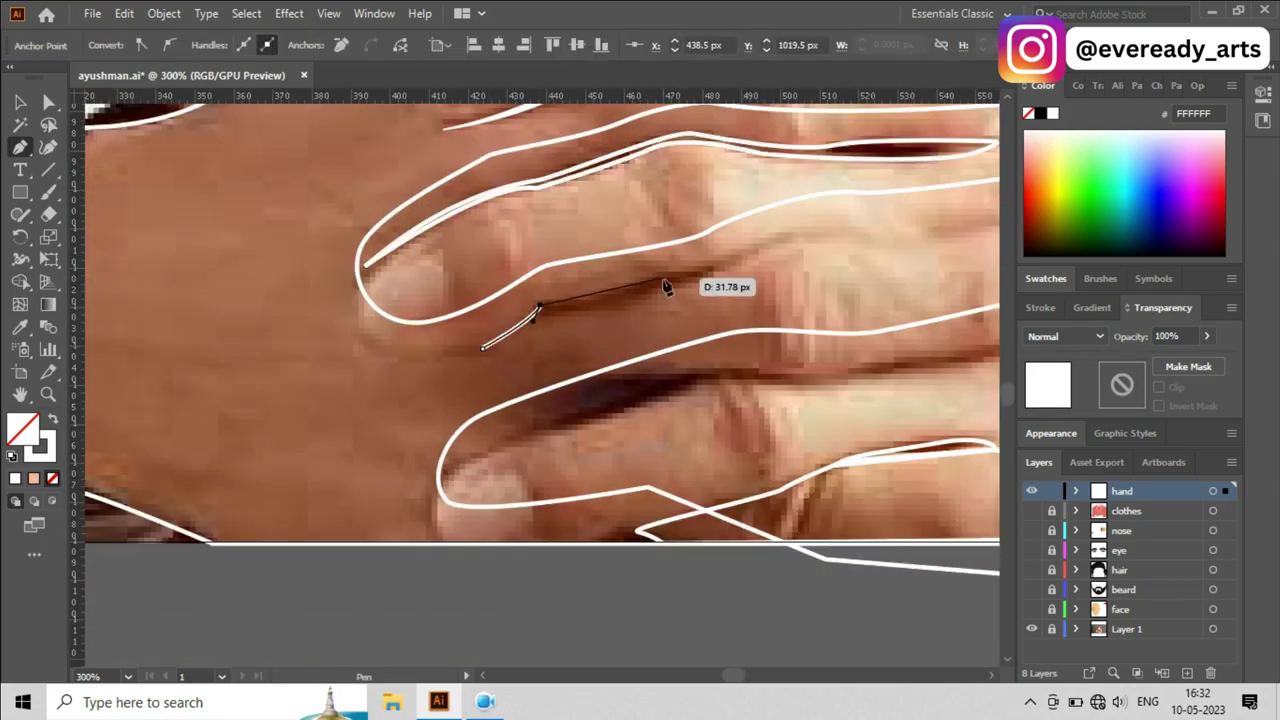
mouse_move(916, 245)
left_mouse_down()
mouse_move(465, 365)
mouse_move(385, 352)
left_mouse_up()
scroll(300, 420, "down", 3)
left_click(853, 300)
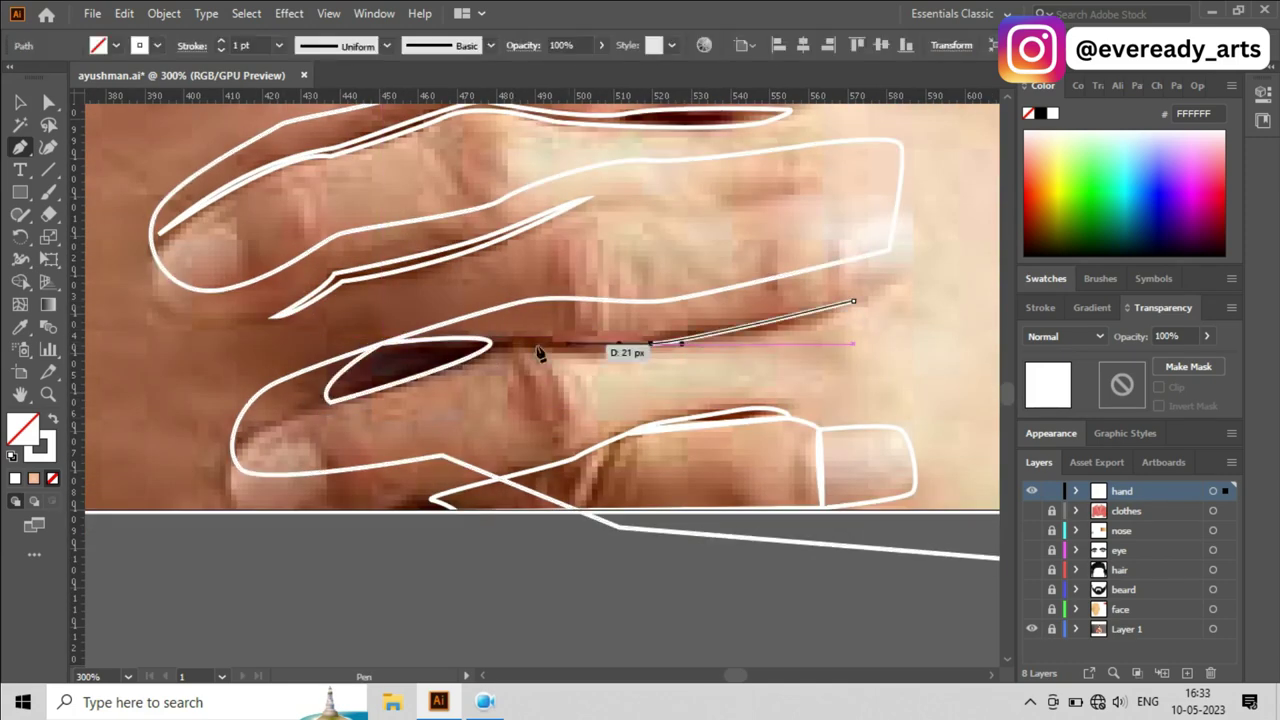
scroll(853, 330, "up", 2)
key("v")
left_click(245, 45)
Step: Close the fingertip nail outline and merge it into the hand outline with Shape Builder
scroll(680, 437, "down", 3, "alt")
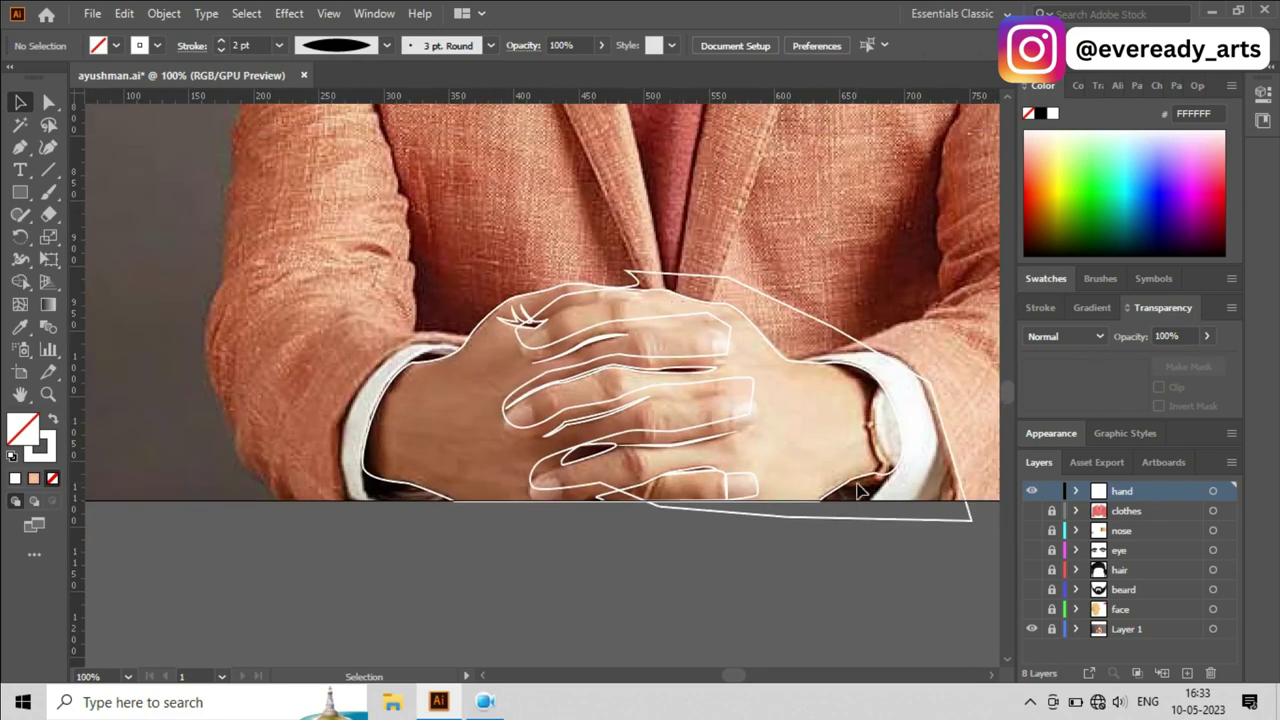
scroll(580, 594, "up", 2, "alt")
scroll(745, 358, "up", 2, "alt")
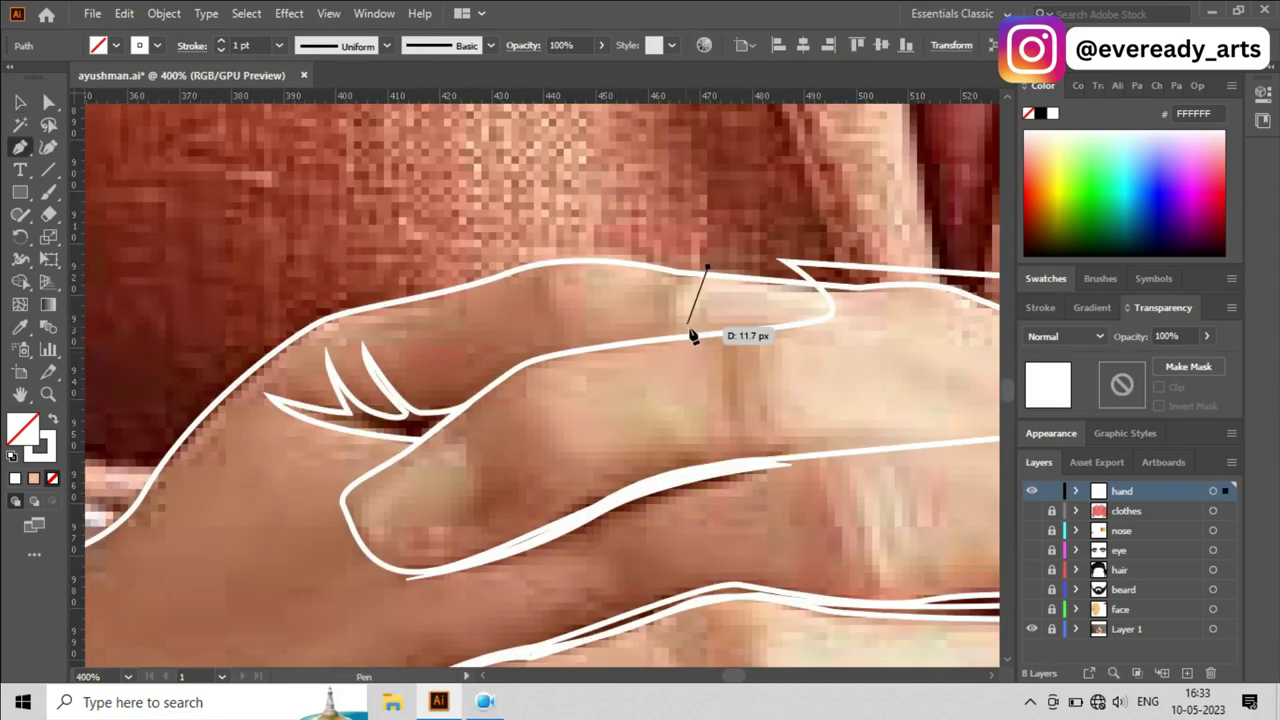
scroll(700, 340, "down", 3, "alt")
scroll(700, 340, "up", 4, "alt")
left_click(925, 320)
left_click(887, 234)
left_click(712, 229)
key("shift+m")
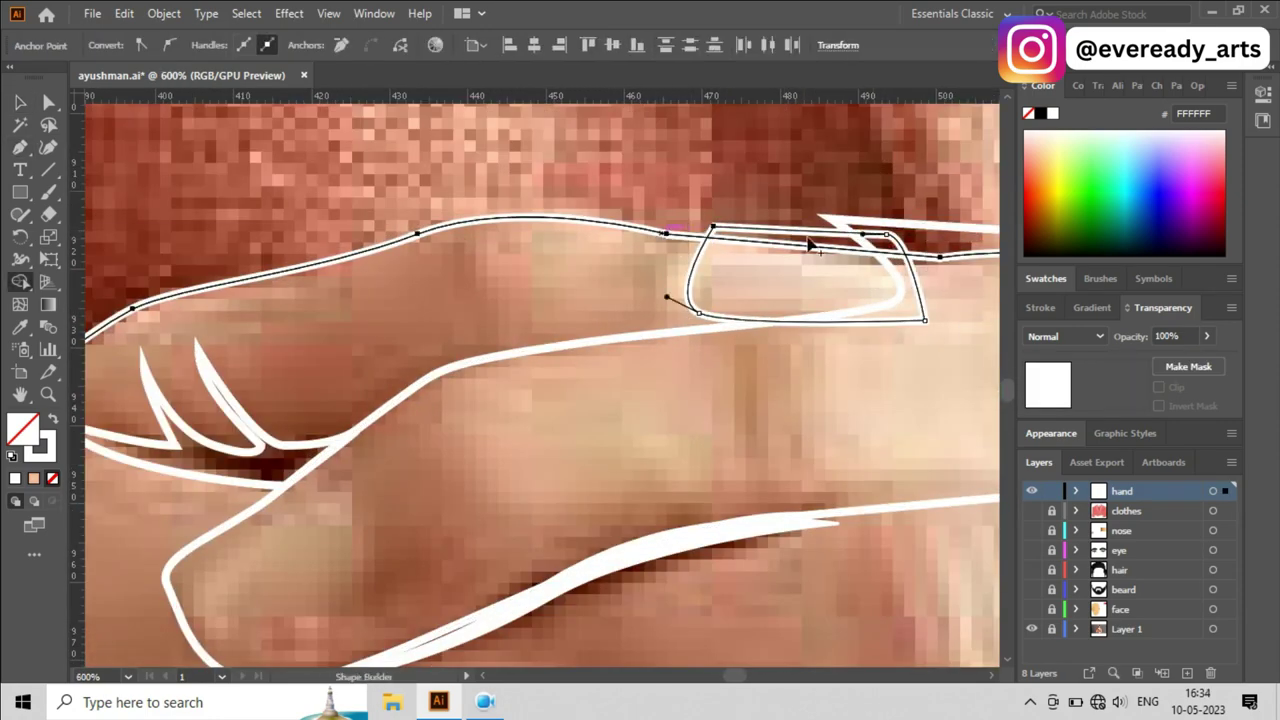
left_click(820, 280)
key("v")
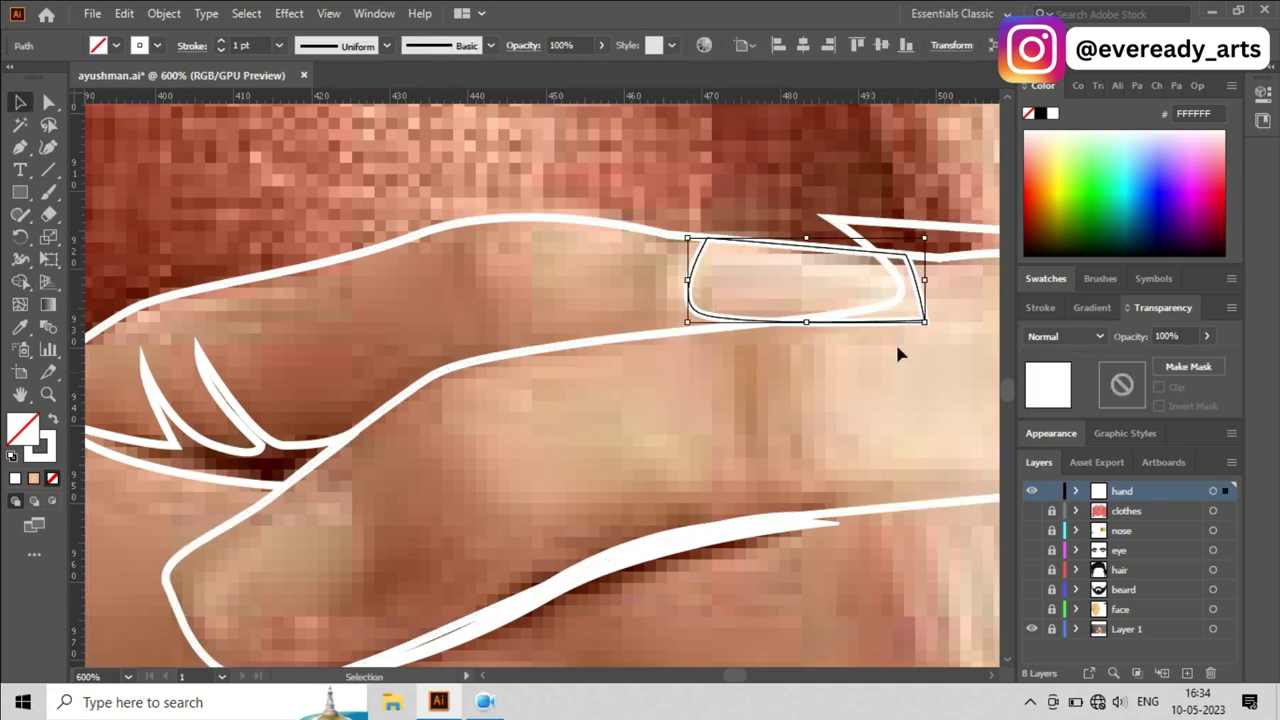
Step: Draw a curved nail outline on the next fingertip
scroll(897, 352, "up", 1, "alt")
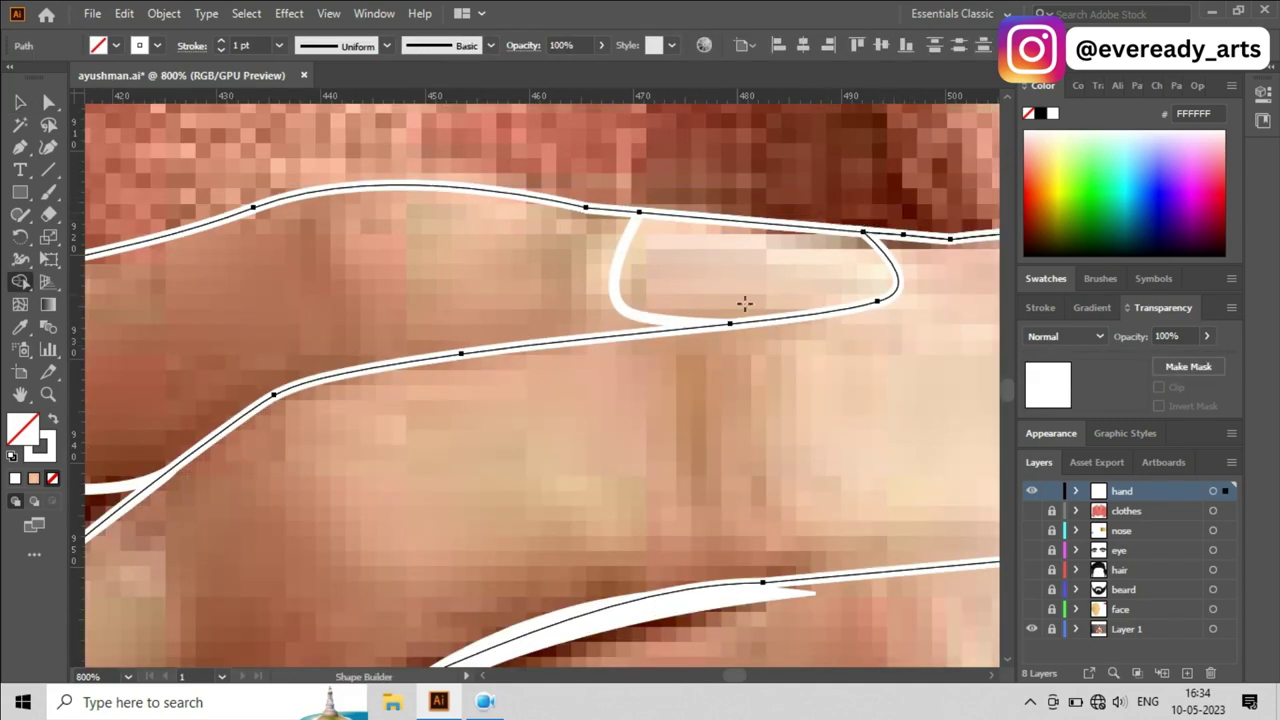
scroll(731, 417, "down", 2, "alt")
key("p")
left_click(447, 449)
left_click_drag(555, 408, 565, 393)
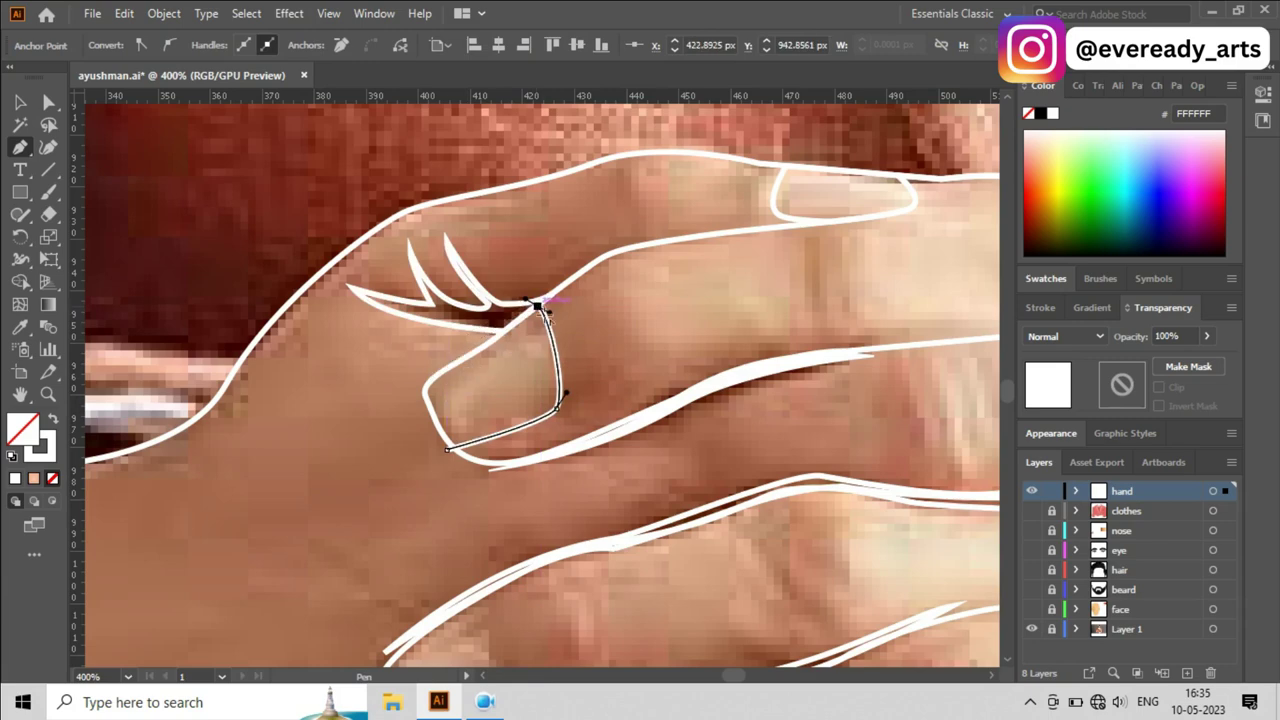
left_click(417, 393)
scroll(415, 400, "down", 3)
Step: Outline the lower finger's nail, curving around its lower corners
left_click(485, 447)
left_click_drag(509, 536, 503, 543)
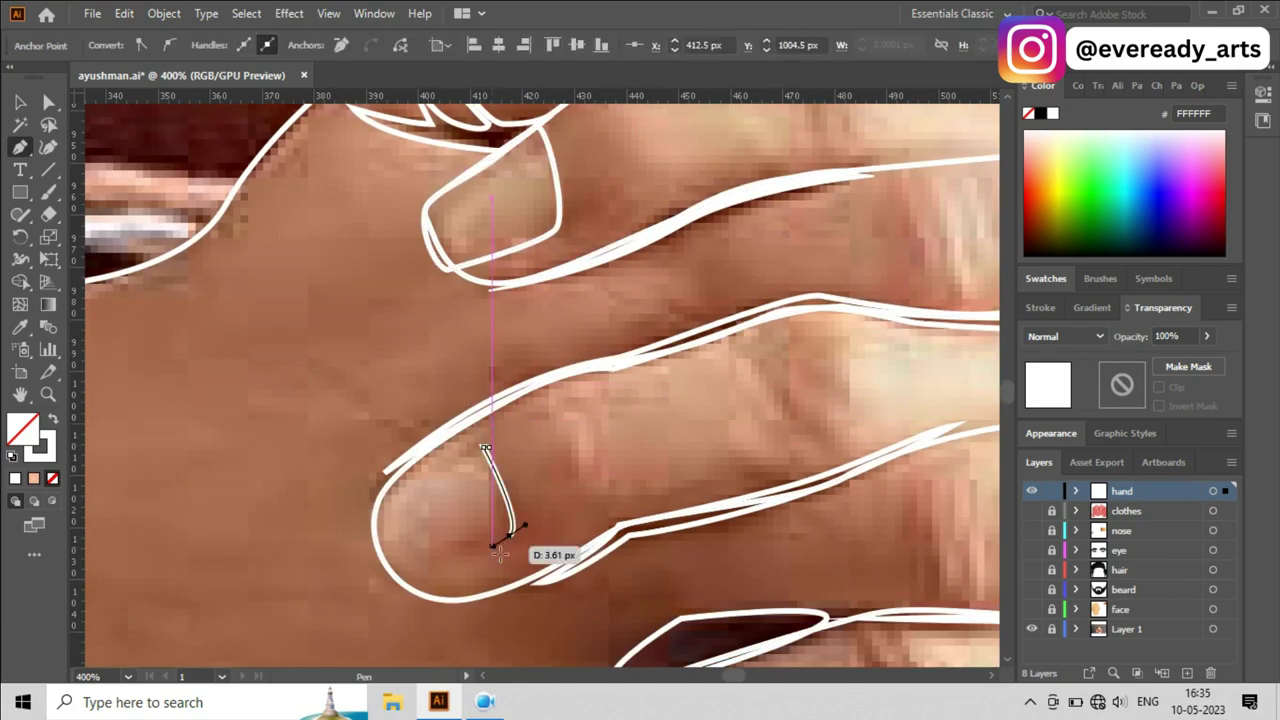
left_click_drag(386, 582, 400, 580)
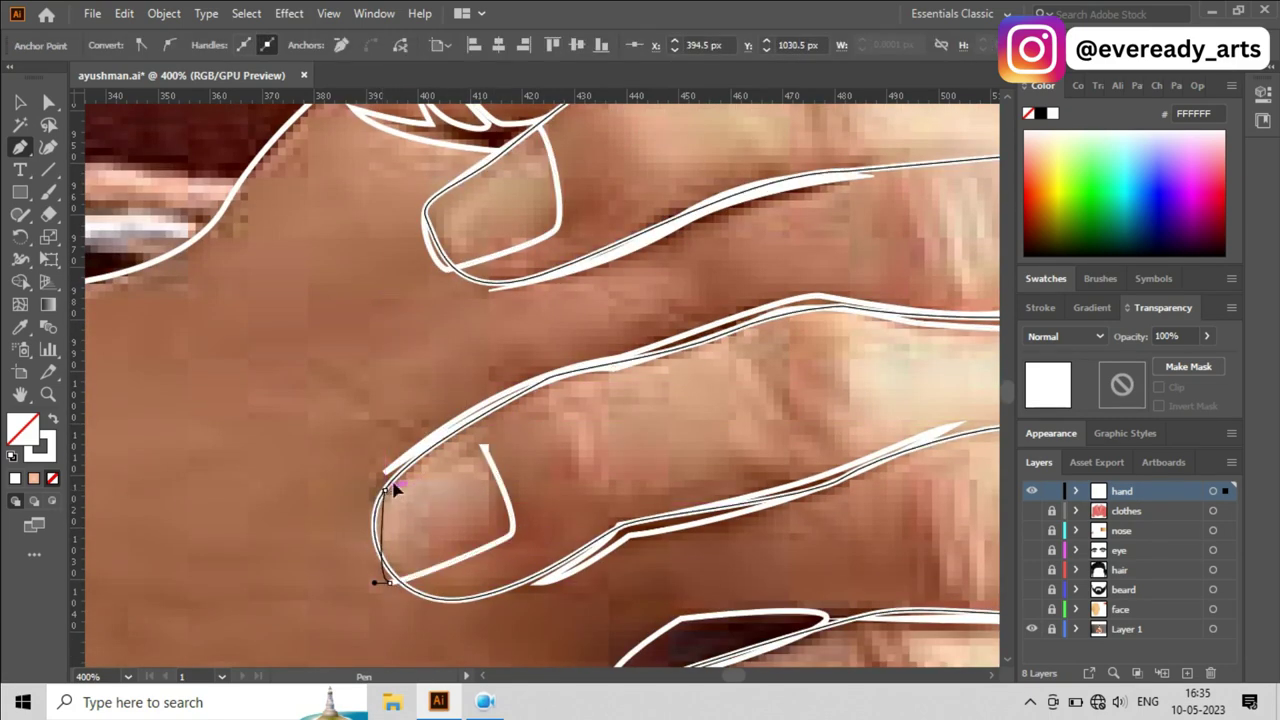
scroll(500, 458, "down", 5)
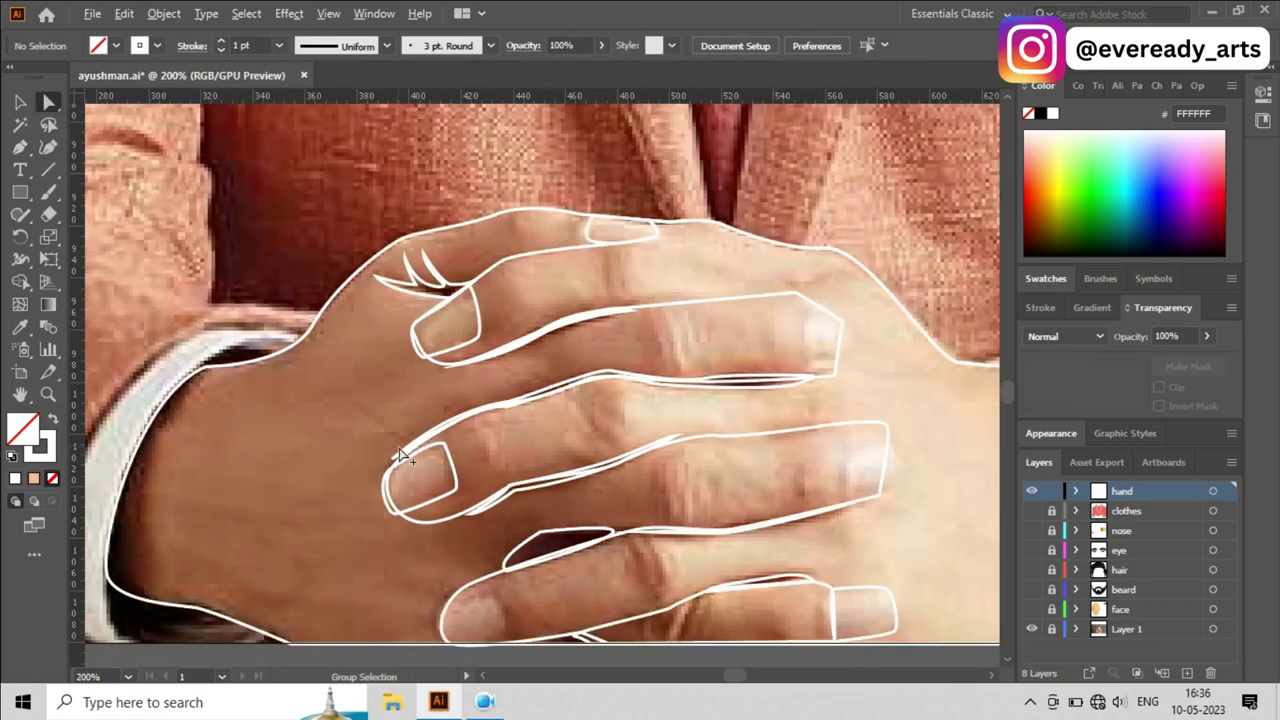
scroll(639, 453, "up", 6)
left_click(614, 455)
scroll(604, 490, "down", 2)
left_click_drag(773, 412, 441, 252)
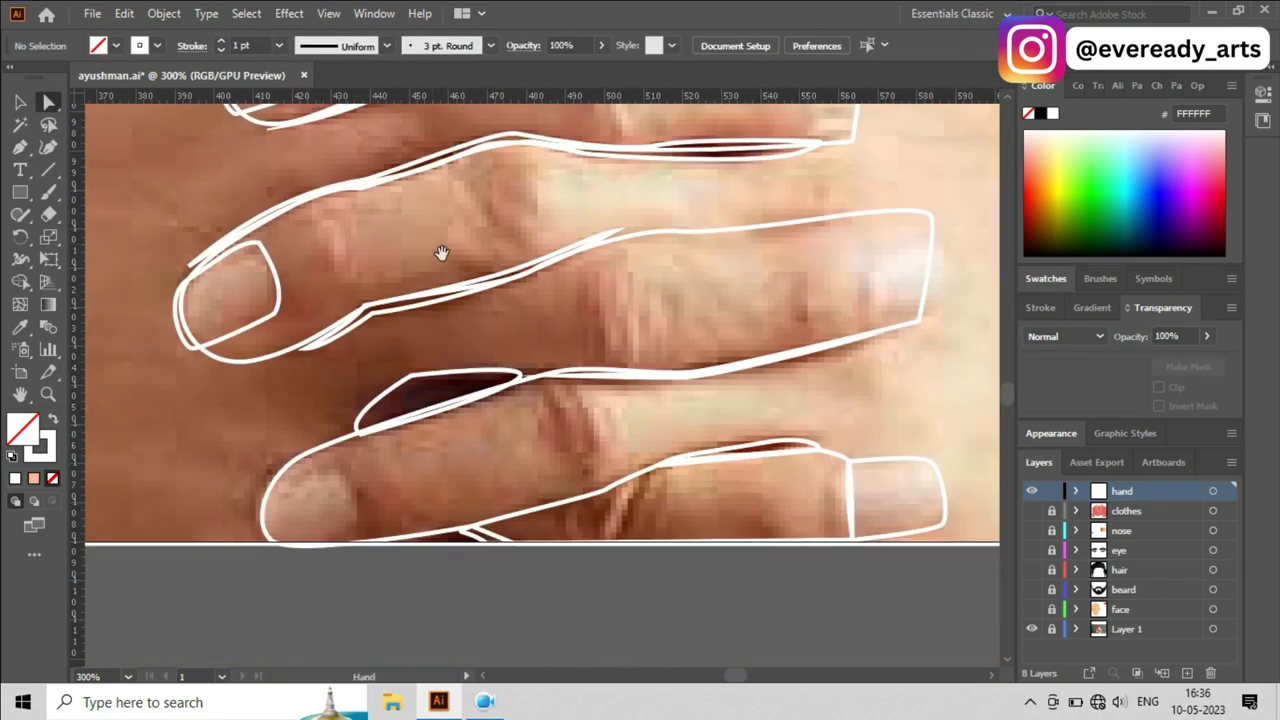
scroll(350, 484, "down", 1)
left_click_drag(356, 472, 350, 495)
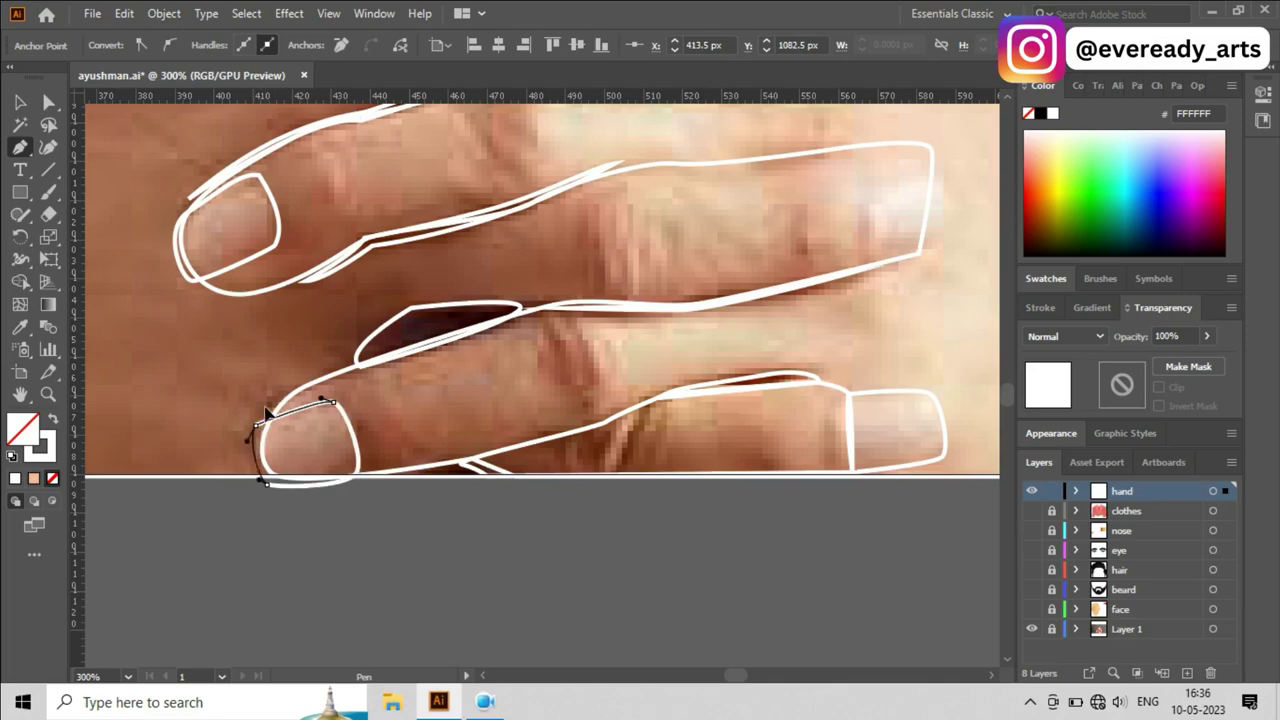
Step: Add curved nail outline points on the next fingers
scroll(267, 413, "down", 1)
scroll(668, 400, "up", 2)
scroll(668, 400, "down", 4)
scroll(606, 338, "up", 4)
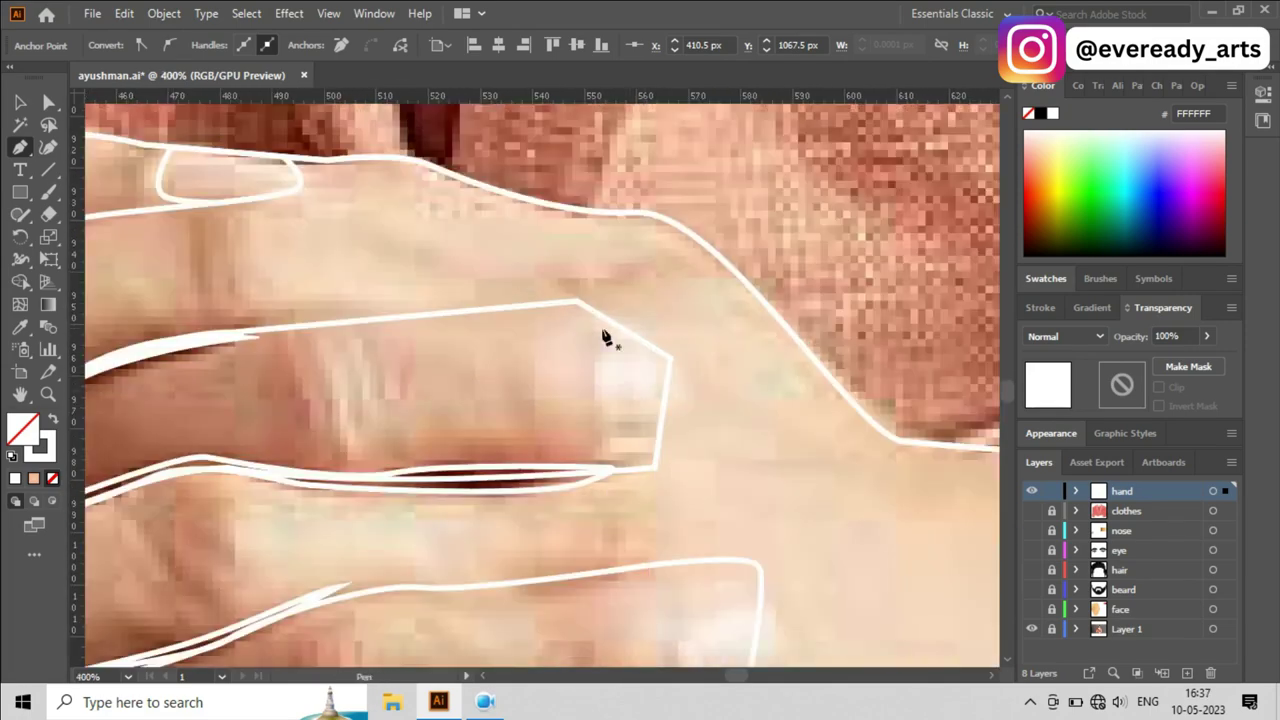
scroll(606, 338, "down", 3)
left_click_drag(613, 388, 627, 348)
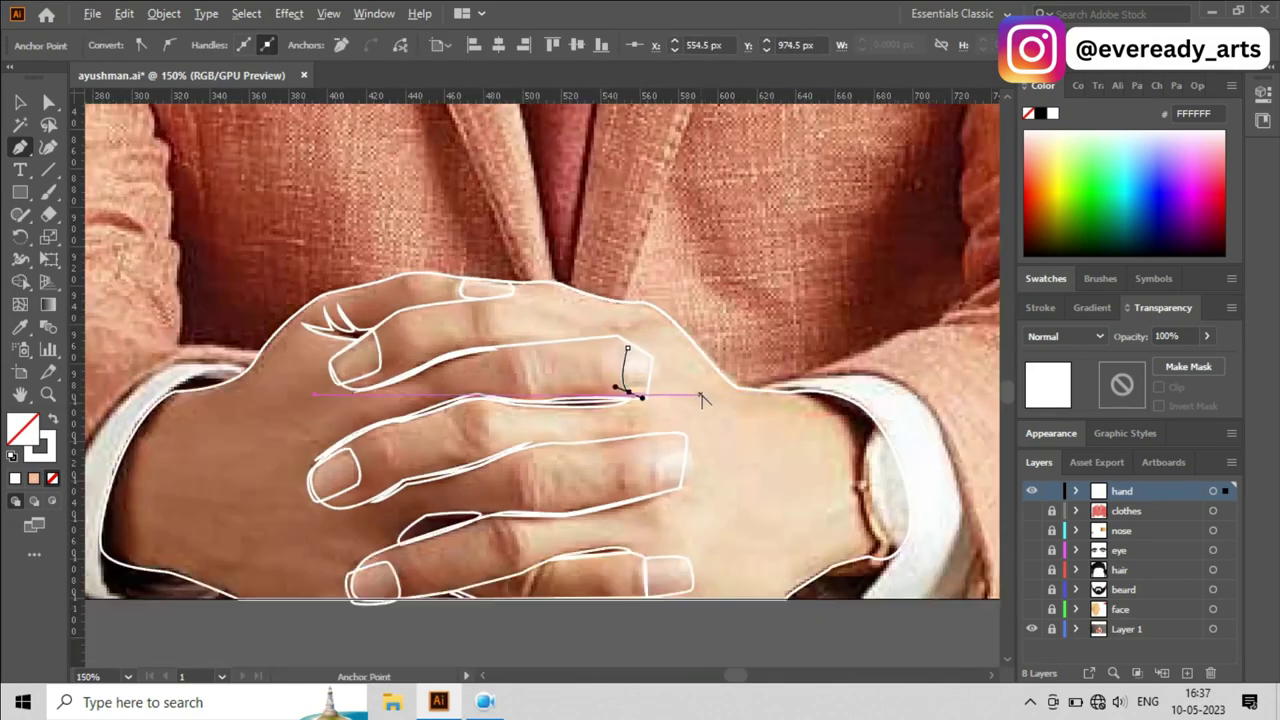
scroll(701, 399, "up", 2)
mouse_move(630, 377)
left_mouse_down()
mouse_move(557, 380)
mouse_move(632, 378)
left_mouse_up()
scroll(601, 316, "down", 4)
left_click(615, 423)
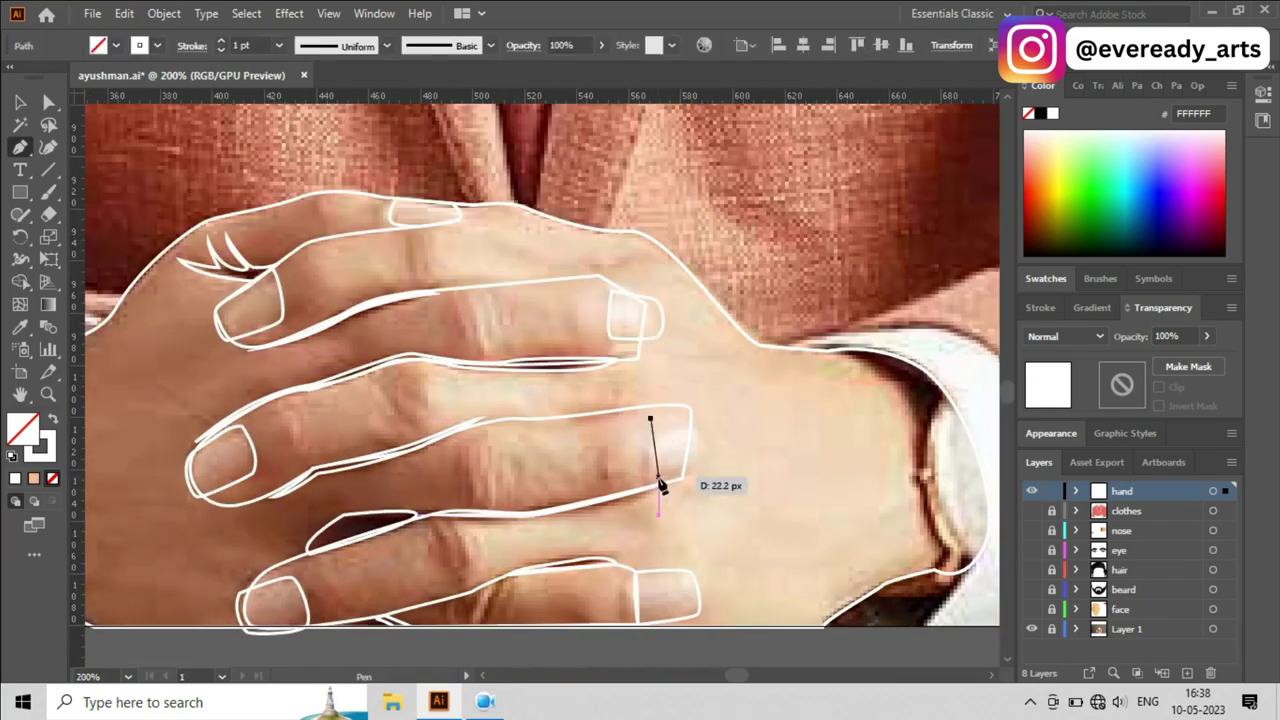
scroll(650, 480, "down", 3)
scroll(640, 480, "up", 3)
left_click_drag(640, 480, 677, 481)
Step: Add two more curved Pen points to complete the current knuckle-crease path
scroll(594, 500, "down", 3)
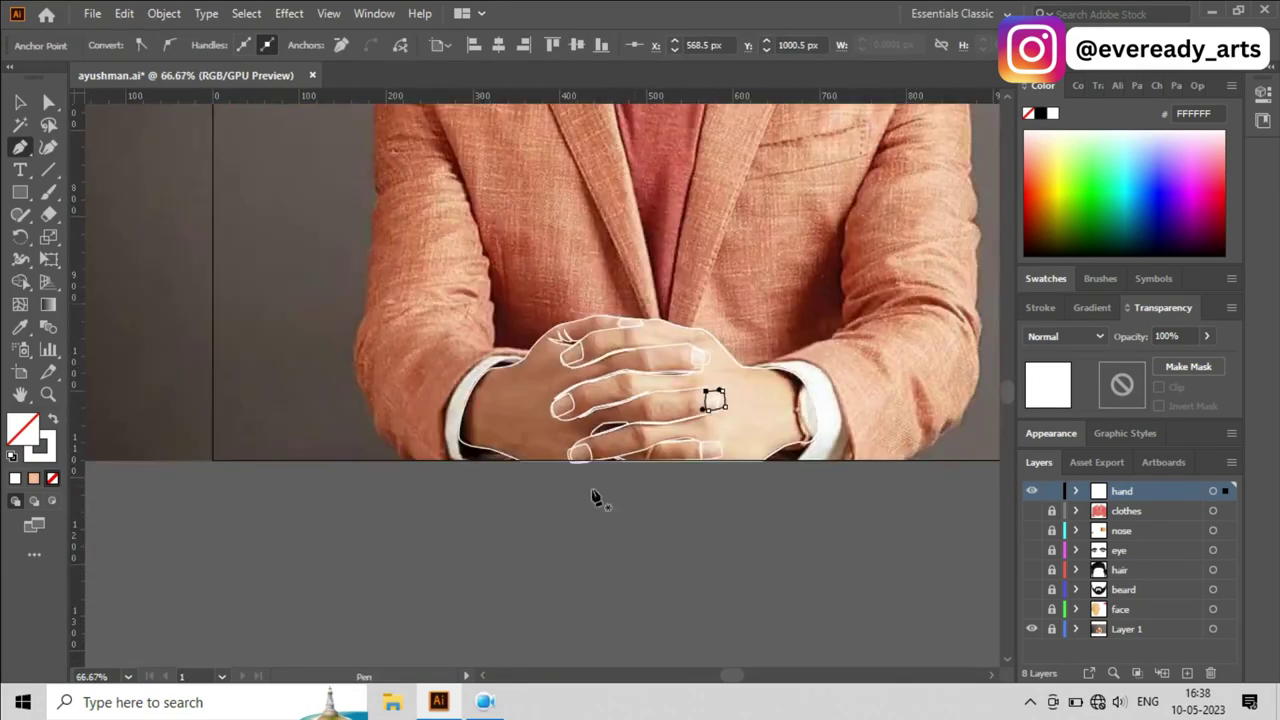
scroll(663, 486, "up", 2)
scroll(663, 486, "up", 1)
left_click_drag(667, 350, 688, 398)
scroll(688, 398, "down", 1)
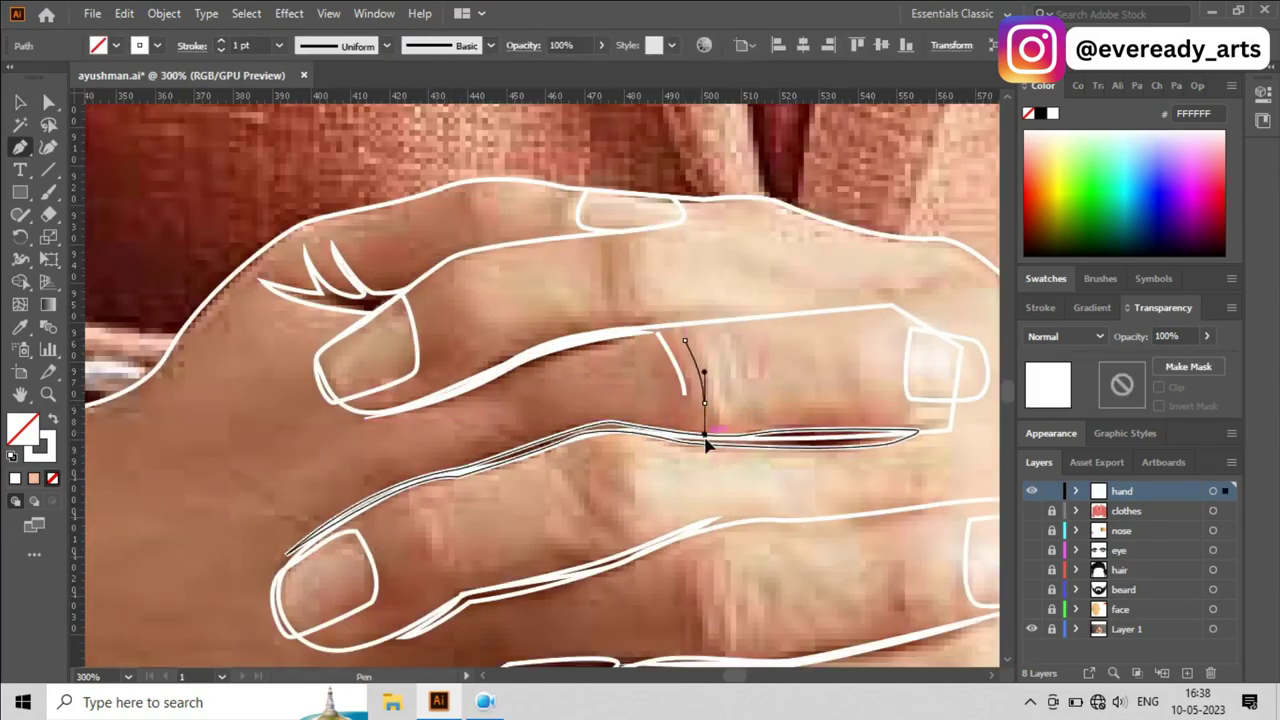
mouse_move(703, 443)
left_mouse_down()
mouse_move(728, 386)
mouse_move(708, 418)
left_mouse_up()
scroll(716, 413, "down", 2)
scroll(716, 413, "up", 2)
scroll(716, 413, "up", 1)
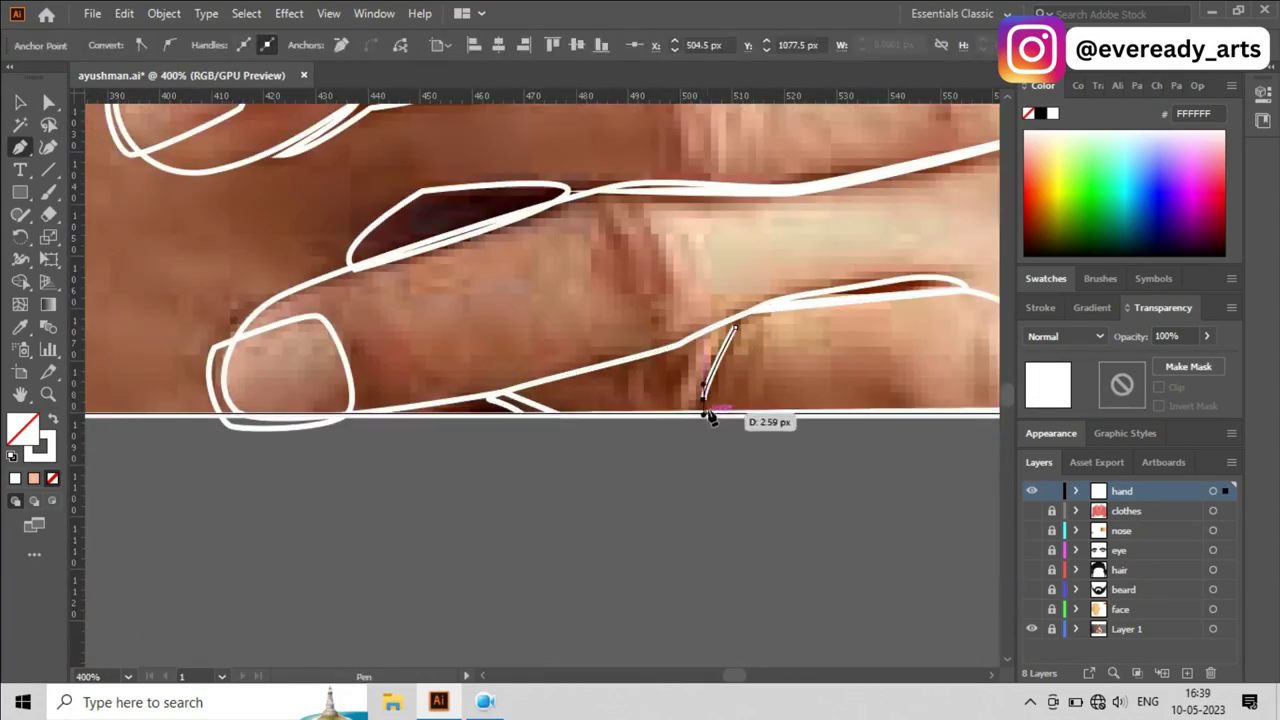
scroll(703, 393, "down", 2)
scroll(686, 443, "down", 1)
scroll(643, 346, "up", 2)
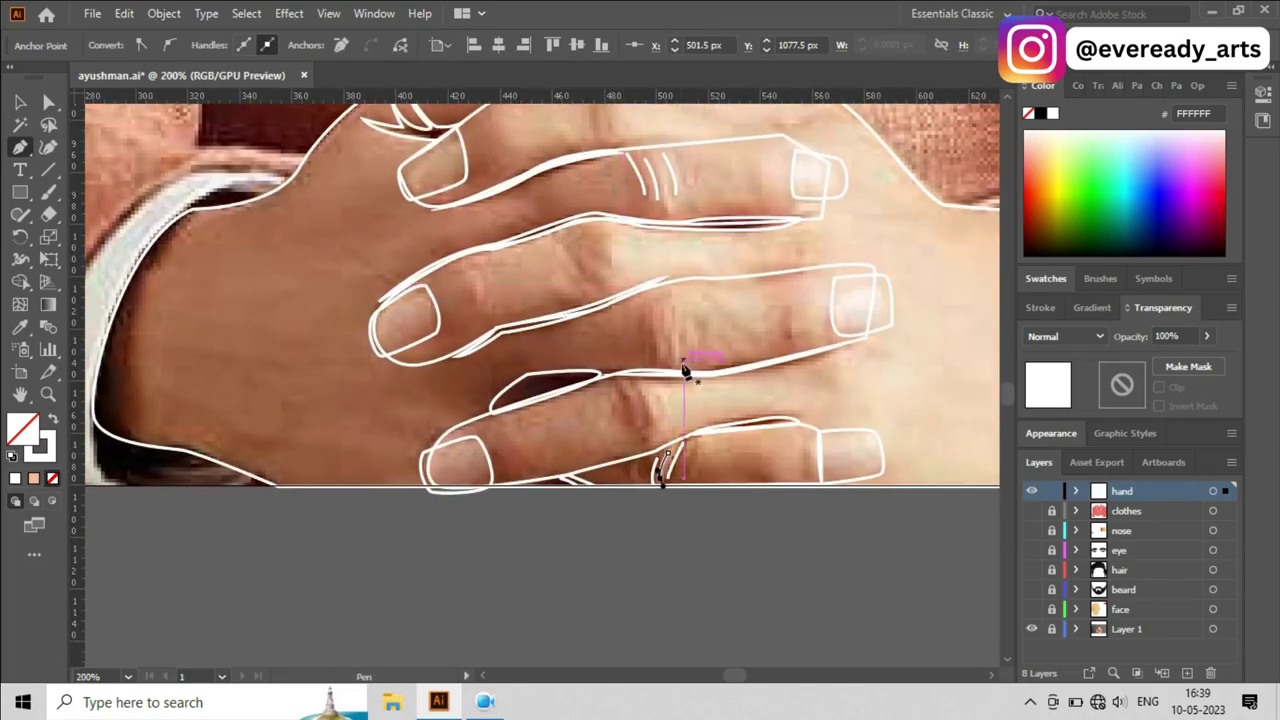
scroll(686, 366, "up", 1)
Step: Draw a curved white crease on a finger and Alt-drag a copy onto the lower finger's knuckle
left_click(519, 233)
left_click_drag(535, 302, 558, 323)
key("v")
left_click_drag(514, 271, 528, 277)
scroll(714, 185, "up", 1)
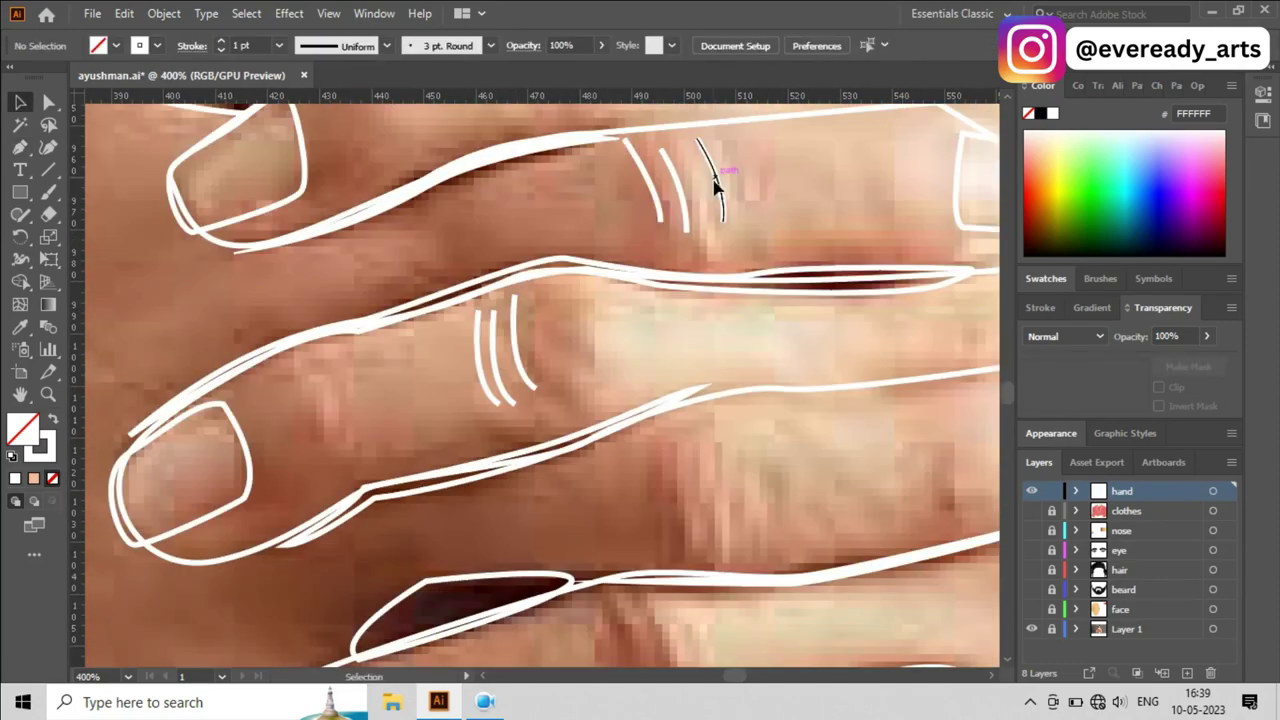
left_click_drag(711, 233, 752, 458)
scroll(752, 458, "down", 1)
scroll(705, 403, "down", 3)
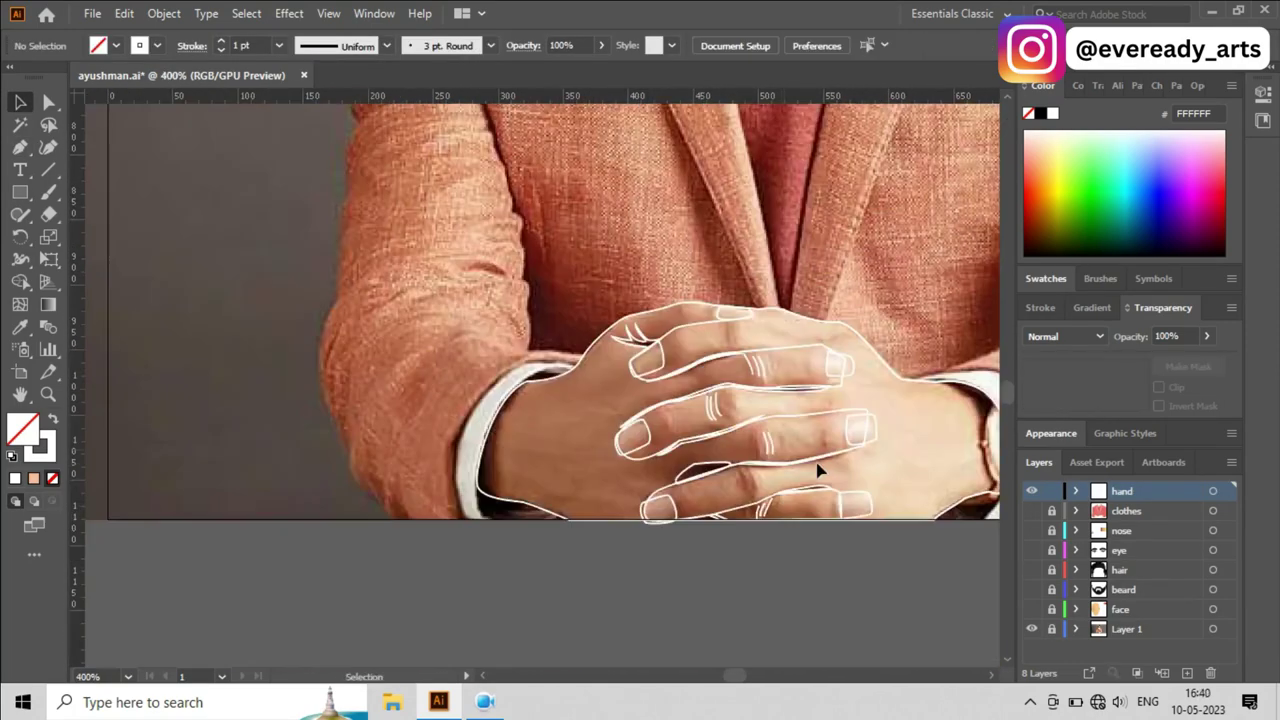
scroll(733, 300, "up", 2)
left_click_drag(758, 416, 758, 418)
scroll(758, 418, "down", 2)
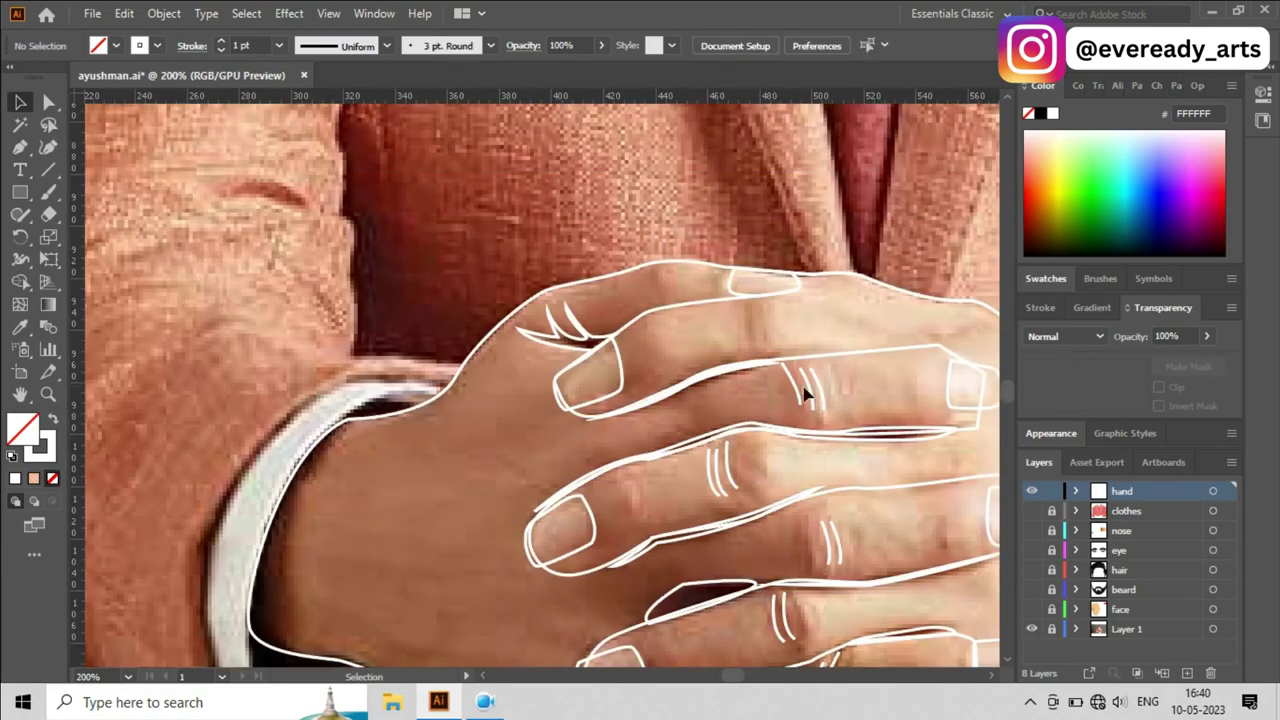
scroll(658, 273, "up", 4)
Step: Draw another curved knuckle-crease line with the Pen tool (P)
key("p")
scroll(657, 269, "down", 3)
scroll(686, 272, "up", 2)
left_click(686, 272)
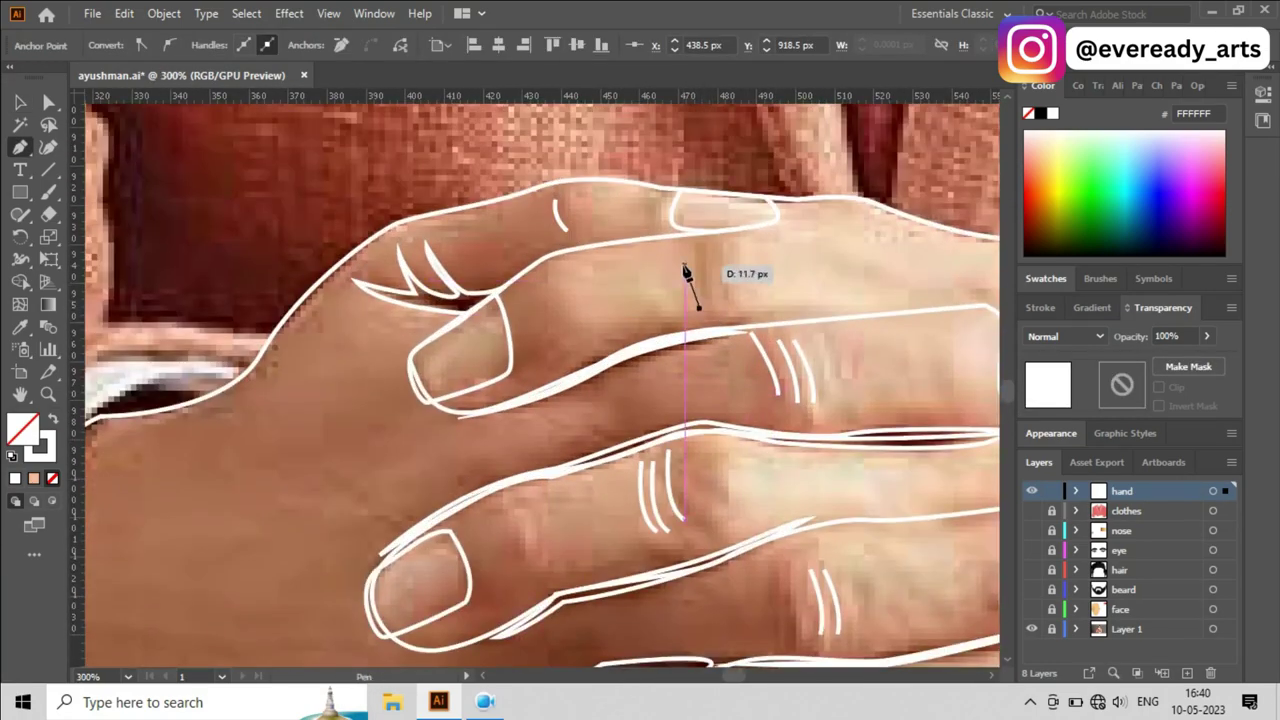
left_click_drag(697, 252, 700, 210)
key("ctrl")
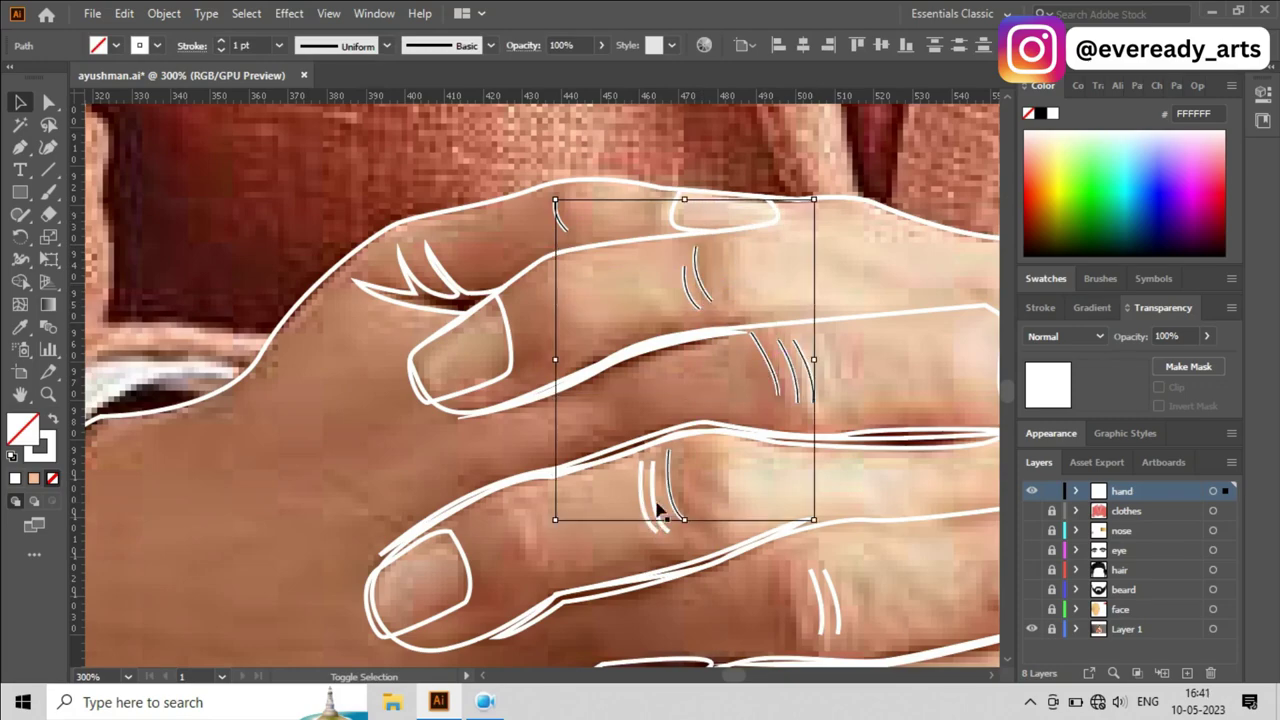
scroll(658, 512, "down", 3)
scroll(823, 434, "down", 2)
Step: Check the stroke Width Profile list without changes, then zoom out to the whole portrait
left_click(386, 45)
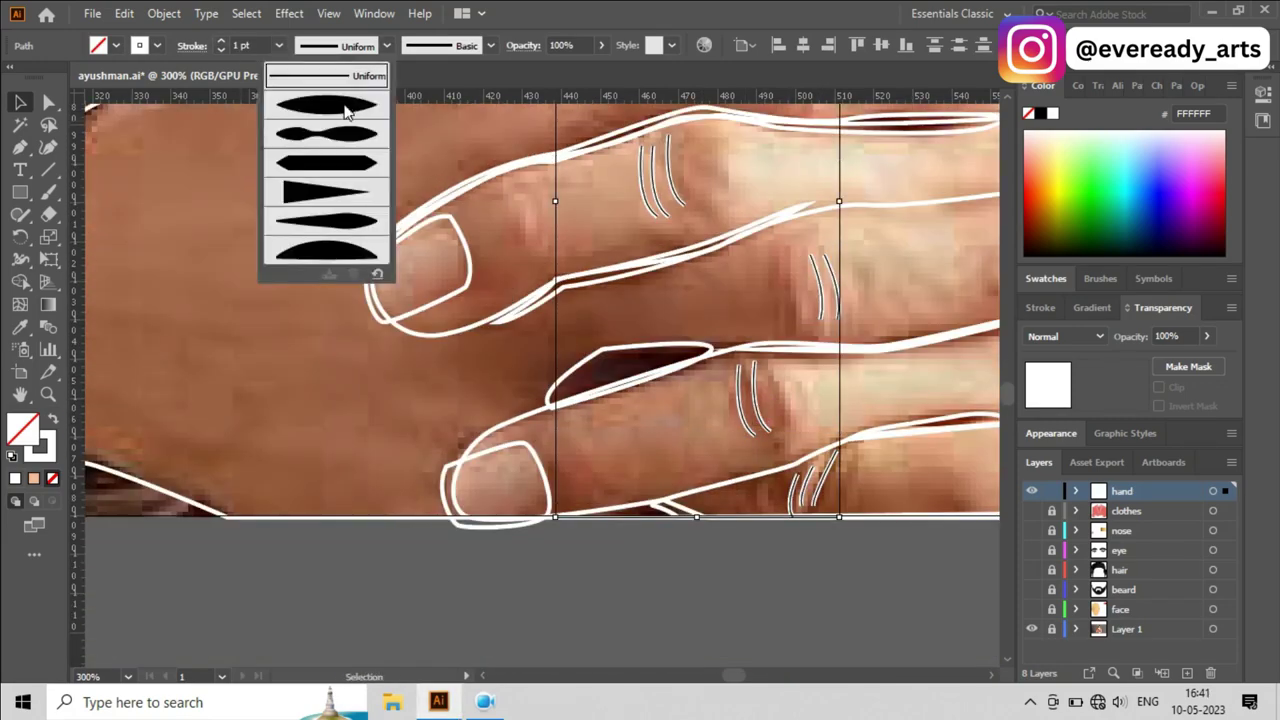
left_click(325, 120)
scroll(439, 318, "down", 3)
key("ctrl+shift+a")
scroll(452, 364, "up", 3)
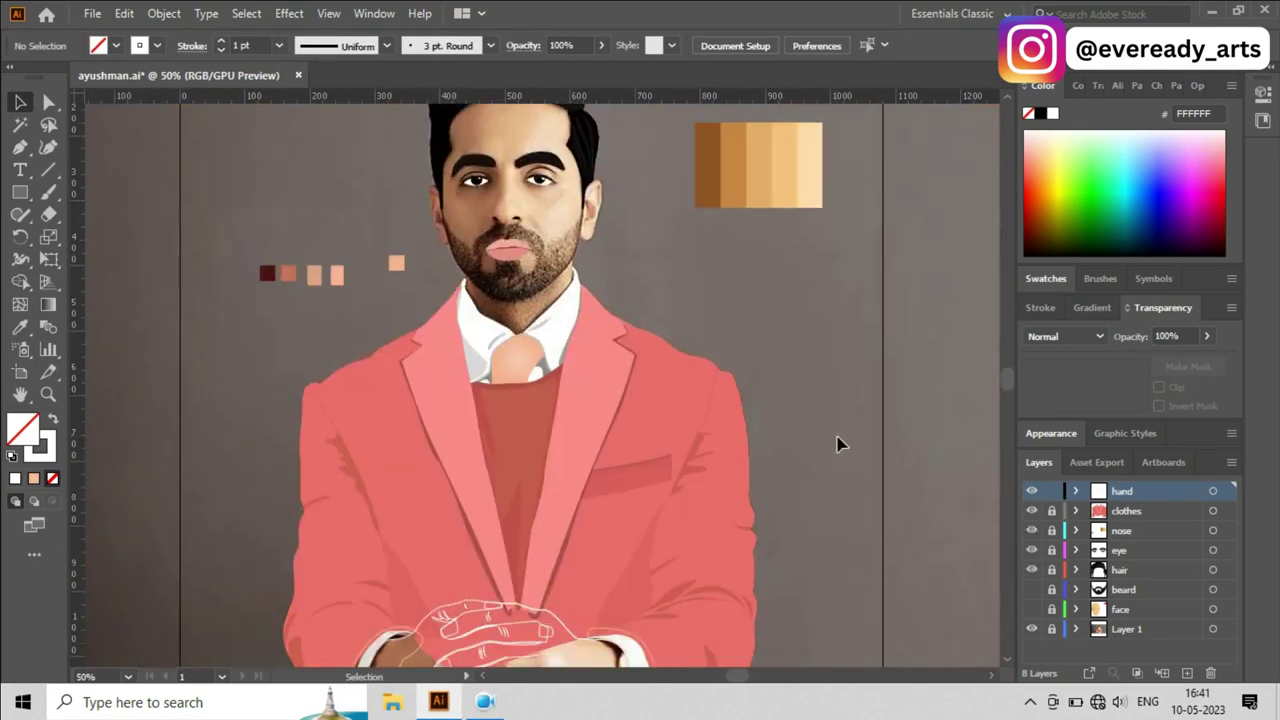
Step: Drag the skin-tone palette image beside the jacket and reposition it by the hand
left_click_drag(760, 165, 580, 317)
scroll(894, 397, "down", 3)
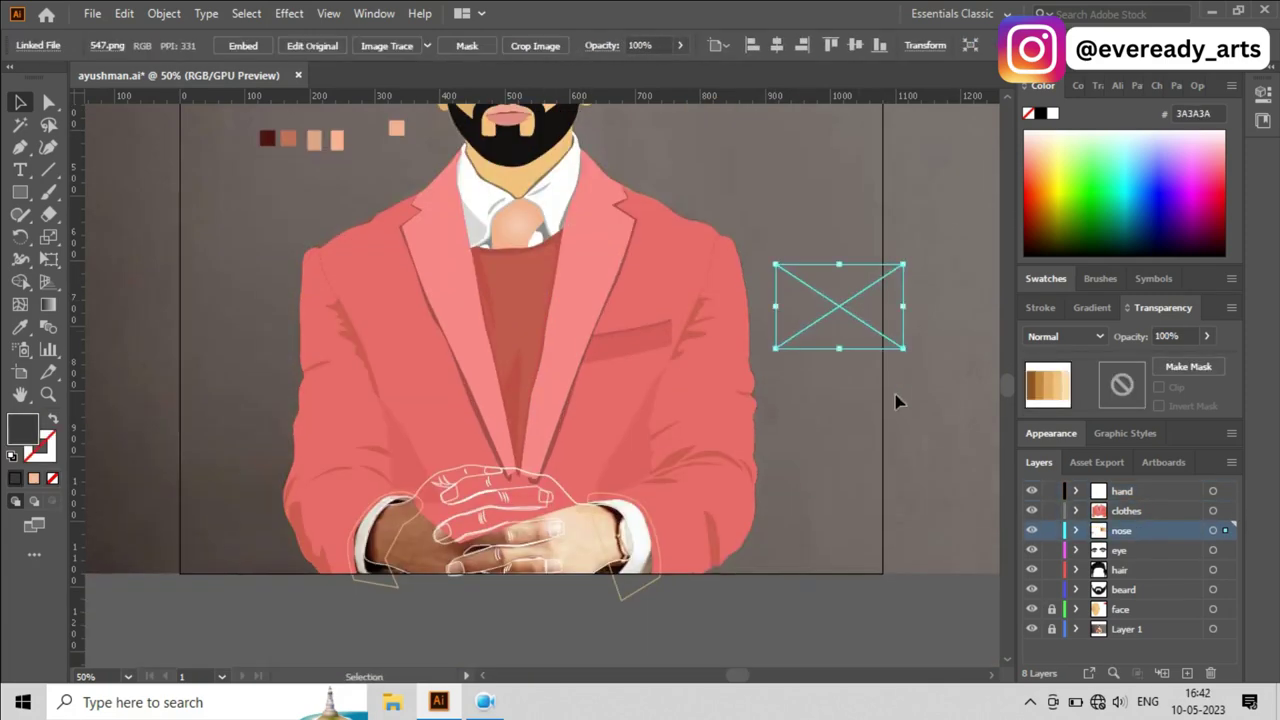
left_click_drag(840, 303, 858, 479)
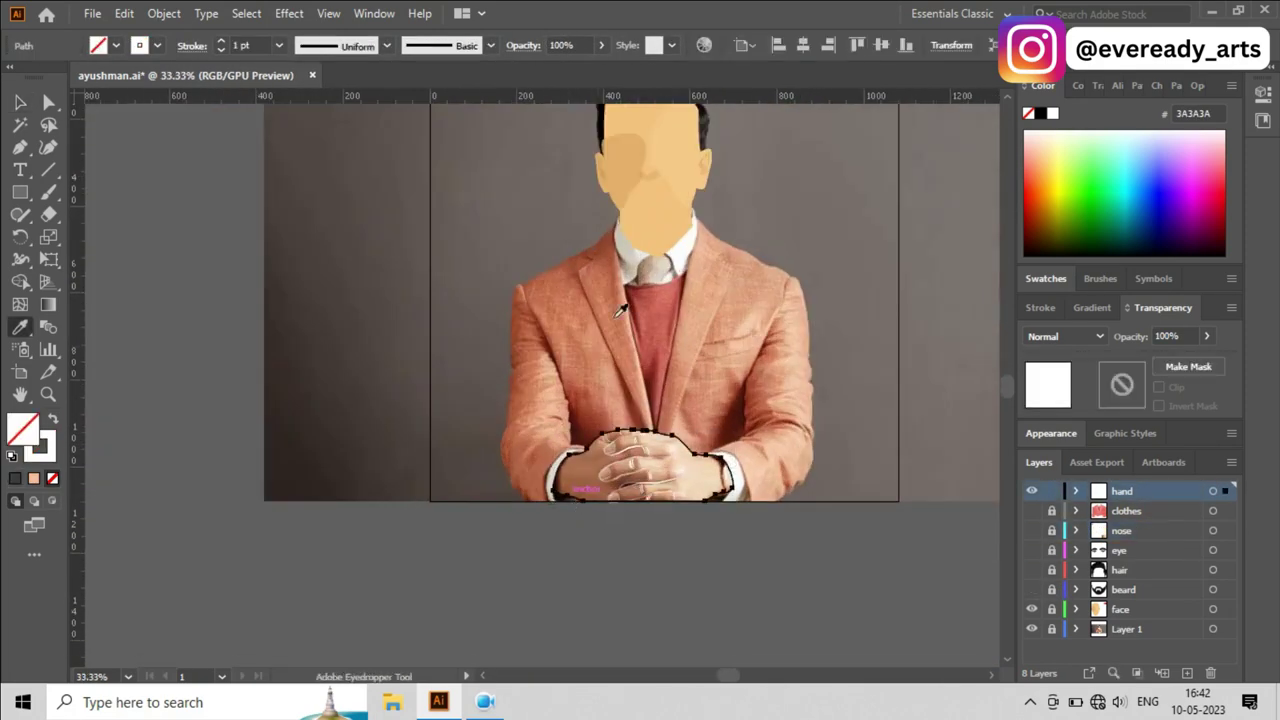
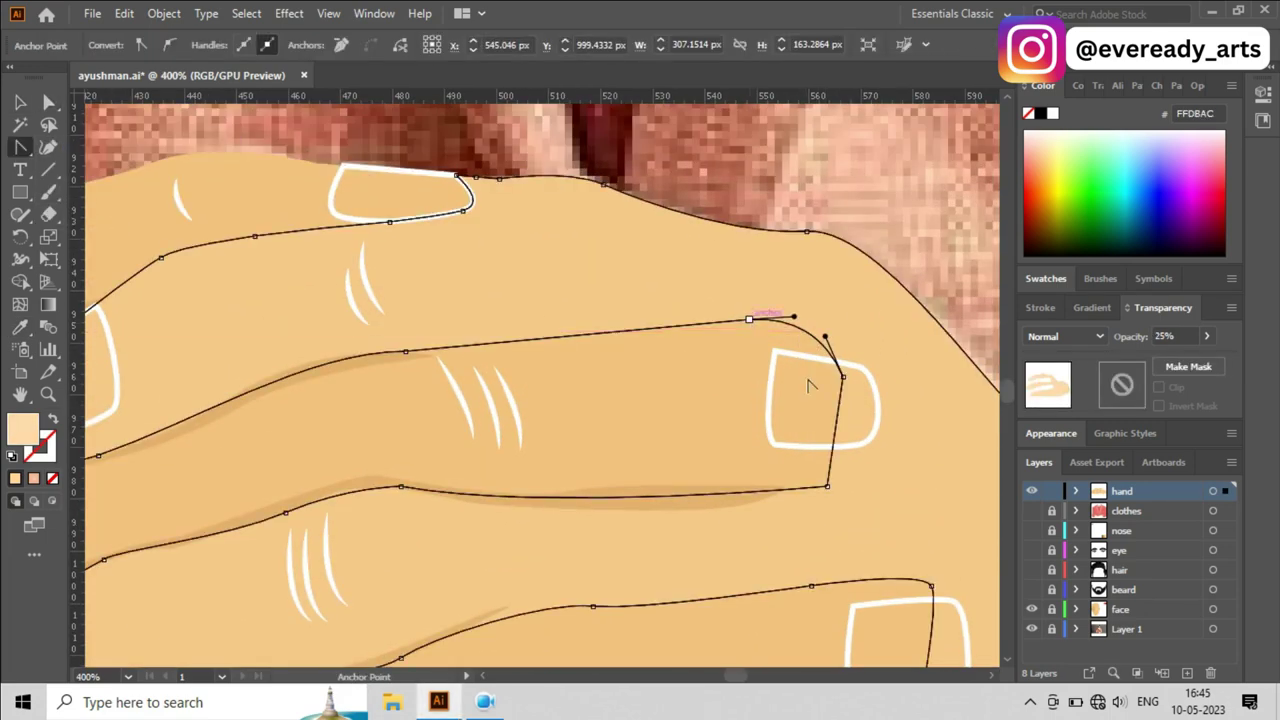
Step: Round the clasped hand's pointed fingertip into a smooth curve and zoom in on it
left_click_drag(756, 342, 780, 352)
key("ctrl+equal")
key("ctrl+equal")
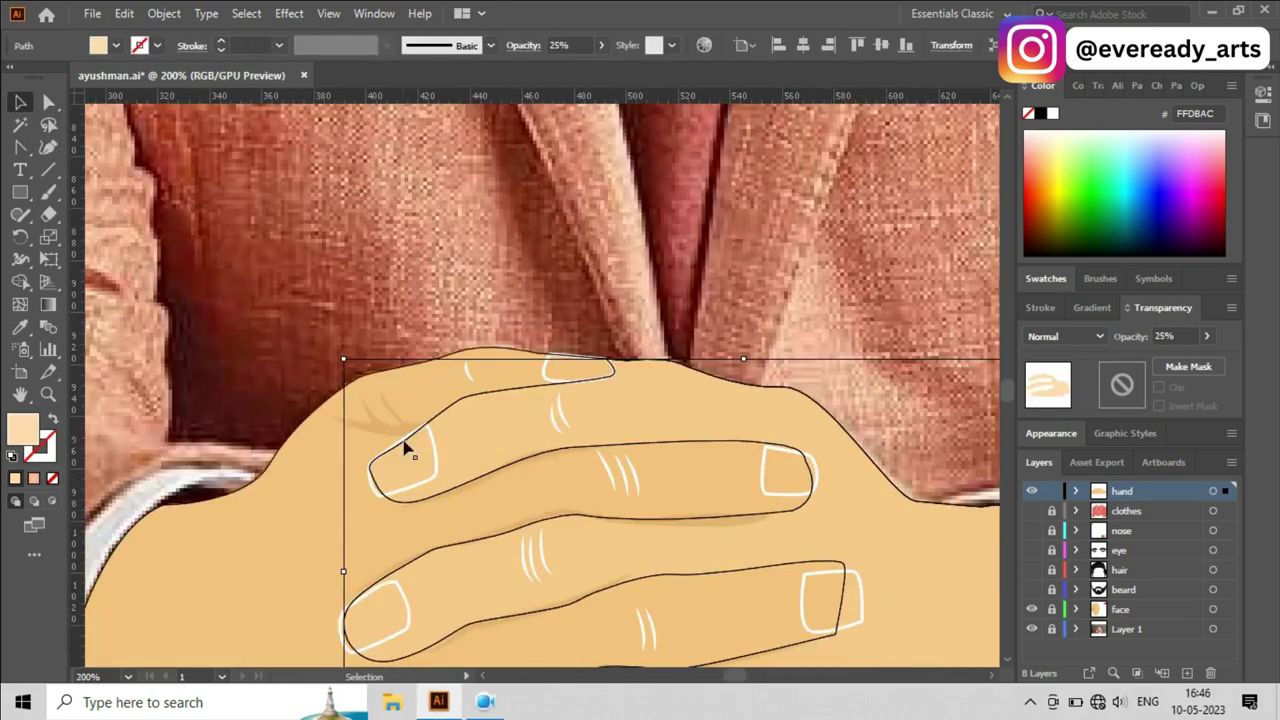
Step: Give the top fingernail a pale pink fill and apply it to the lower-left and right-hand nails
scroll(668, 283, "up", 2)
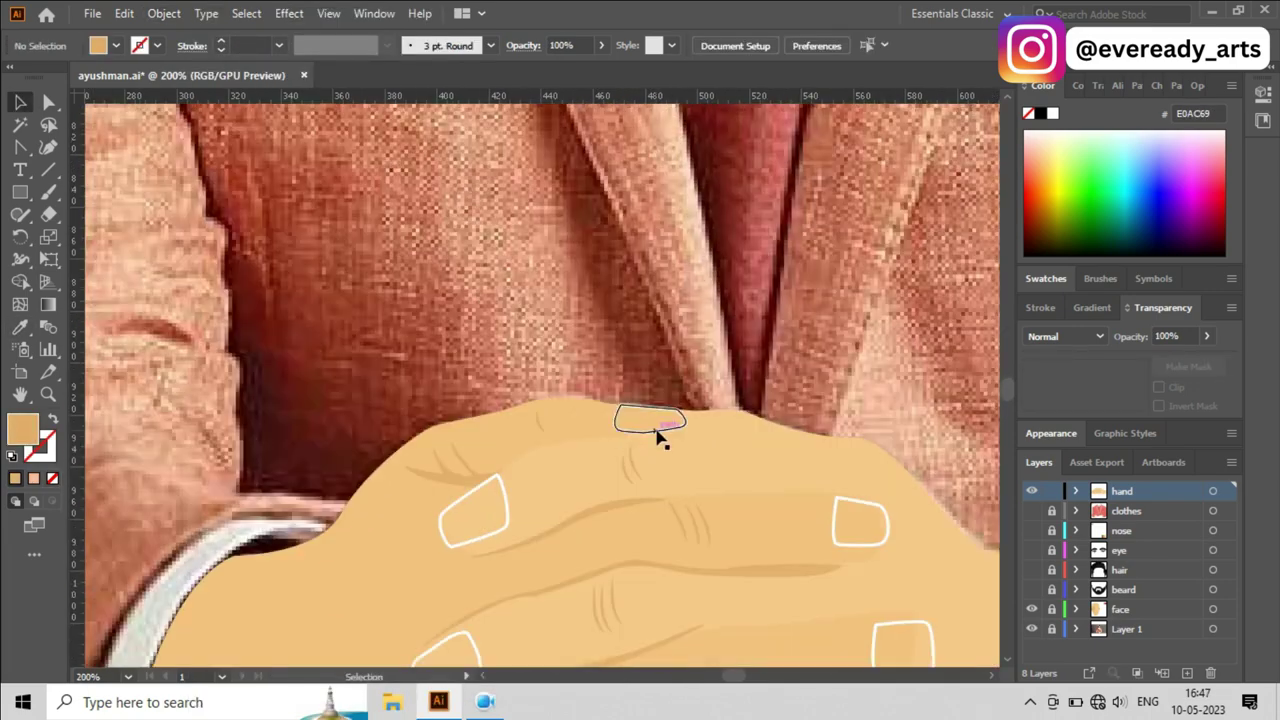
left_click(646, 410)
double_click(23, 428)
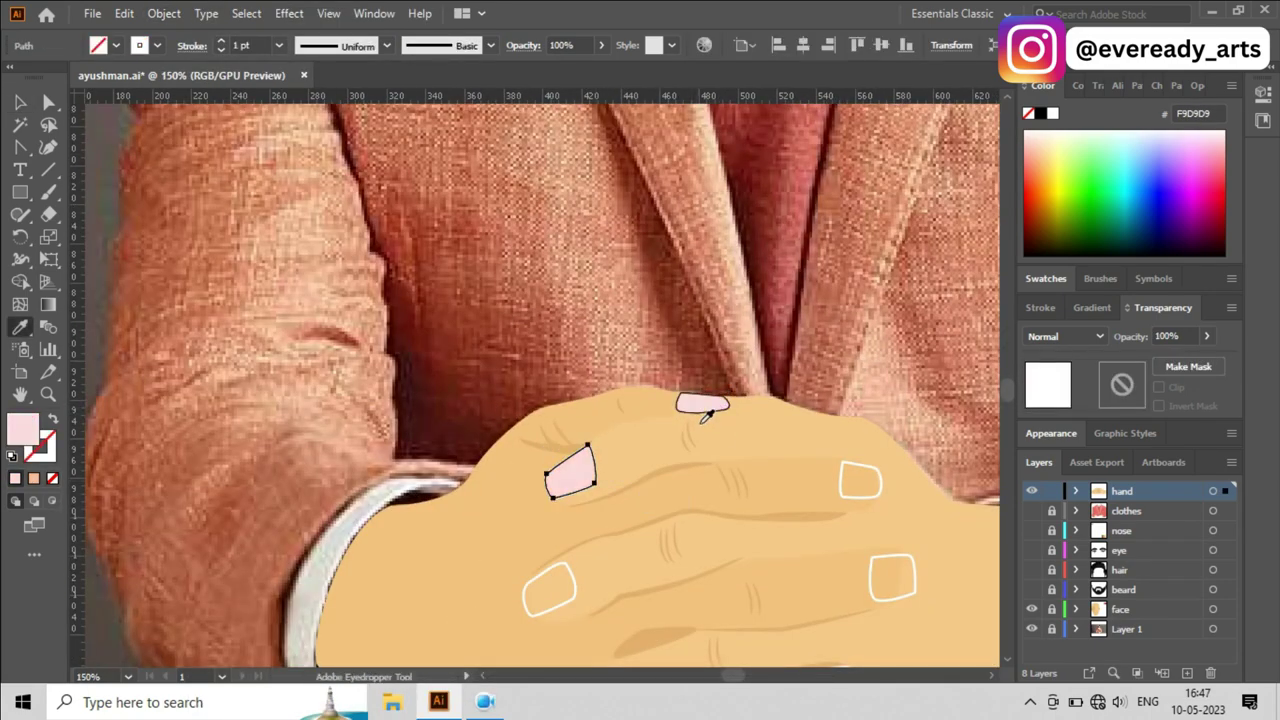
scroll(704, 418, "down", 3)
left_click(574, 450)
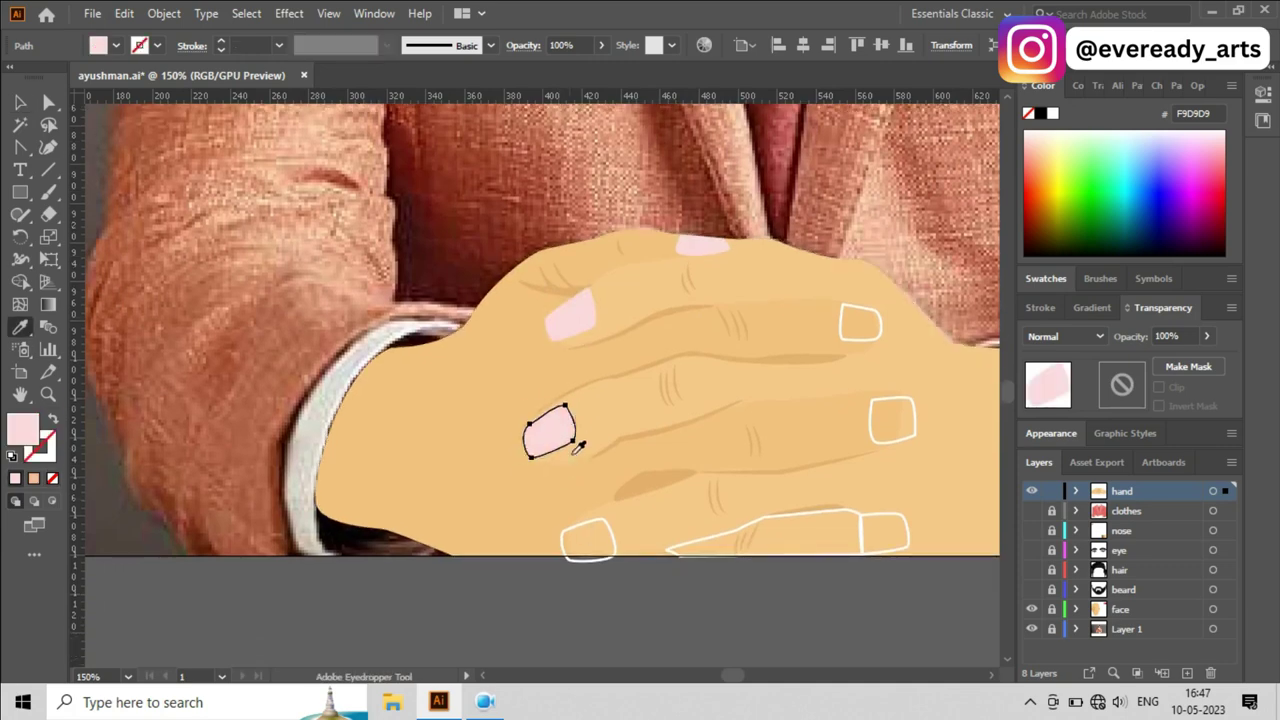
left_click(892, 425)
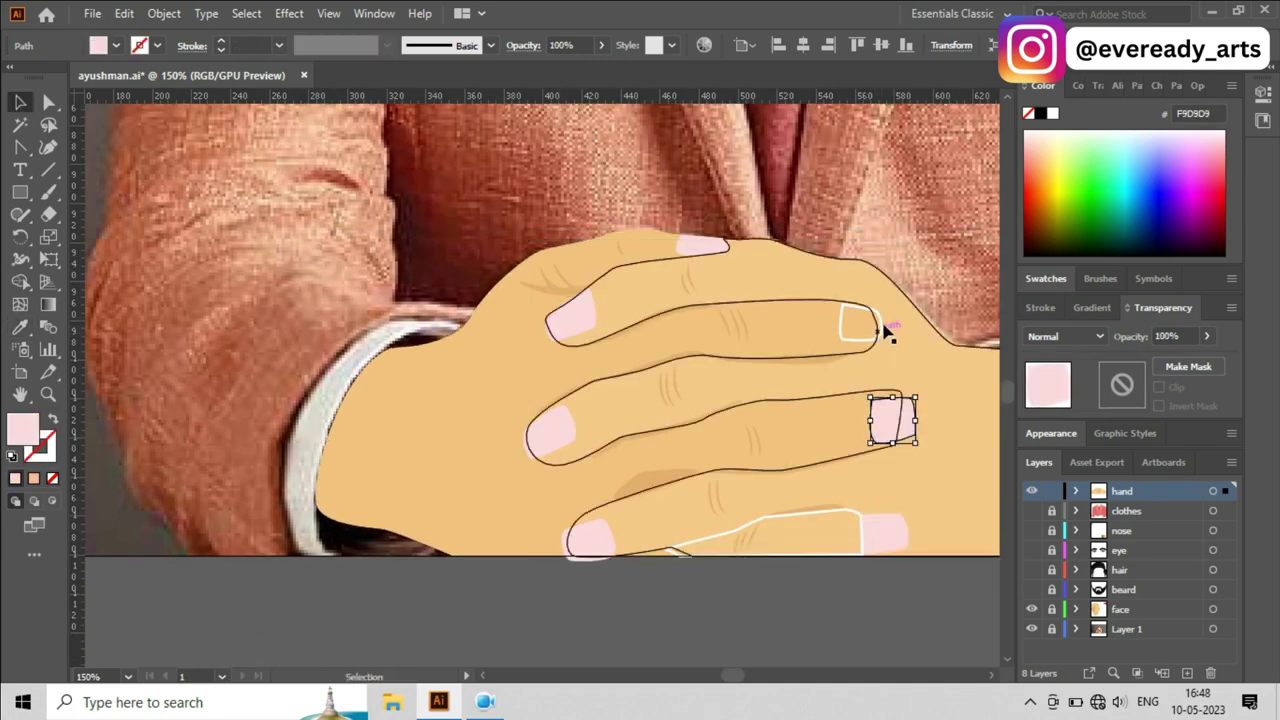
left_click(860, 323)
Step: Reshape the corner of a fingernail with the Direct Selection tool, then deselect it
scroll(714, 485, "up", 2)
key("a")
left_click_drag(632, 440, 652, 444)
scroll(714, 517, "down", 3)
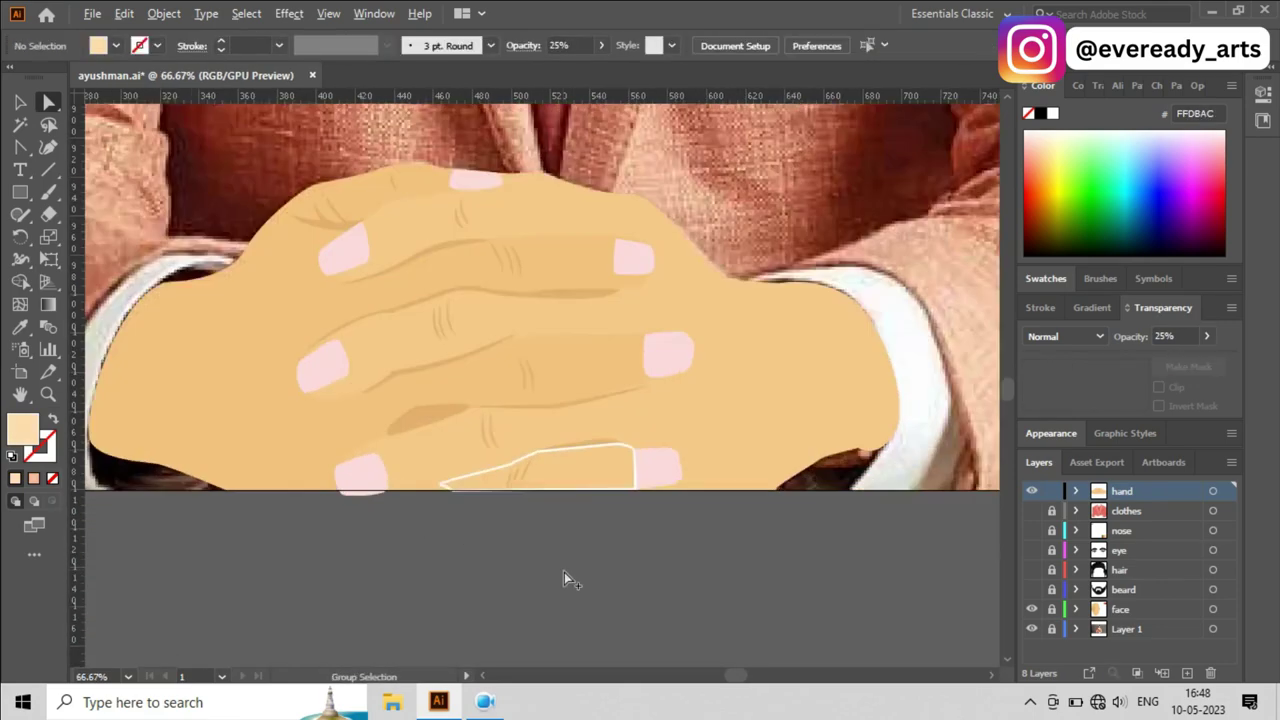
scroll(563, 580, "up", 3)
key("v")
Step: Select and then deselect the whole hand shape to review the coloured hands
scroll(568, 570, "up", 1)
scroll(568, 570, "left", 2)
left_click(460, 545)
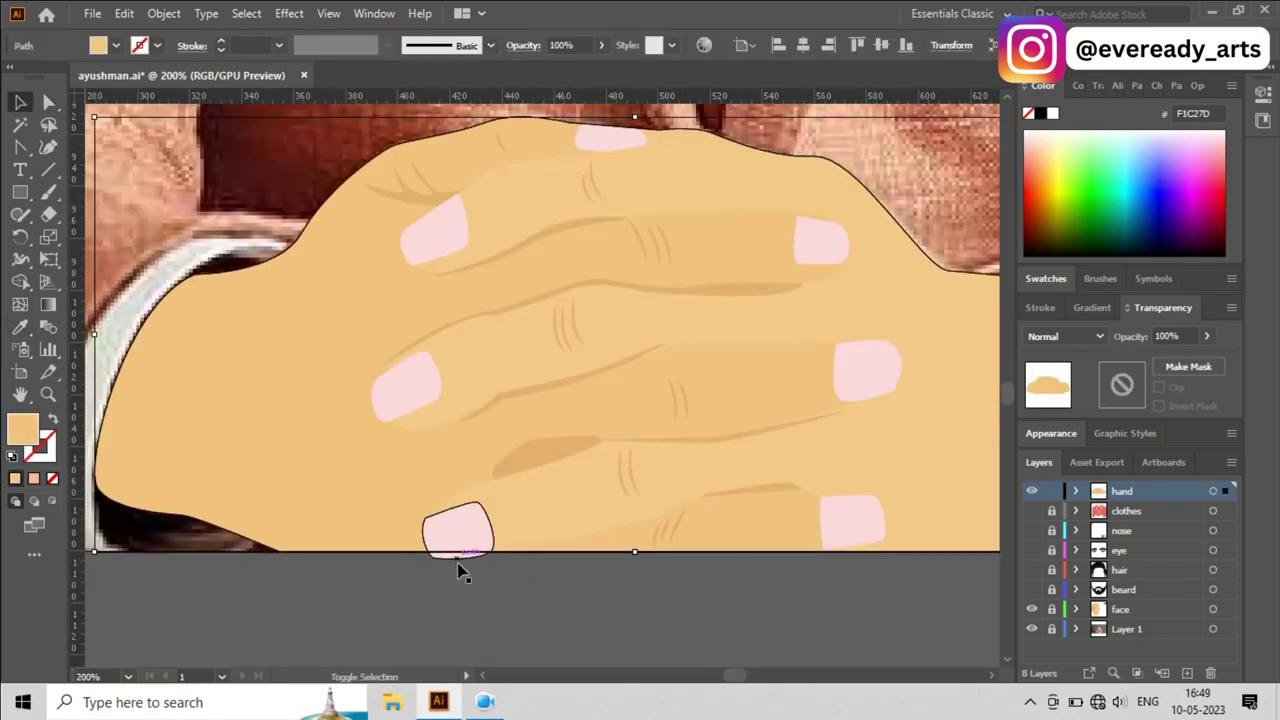
key("v")
left_click(445, 595)
scroll(430, 540, "down", 1)
scroll(631, 594, "down", 2)
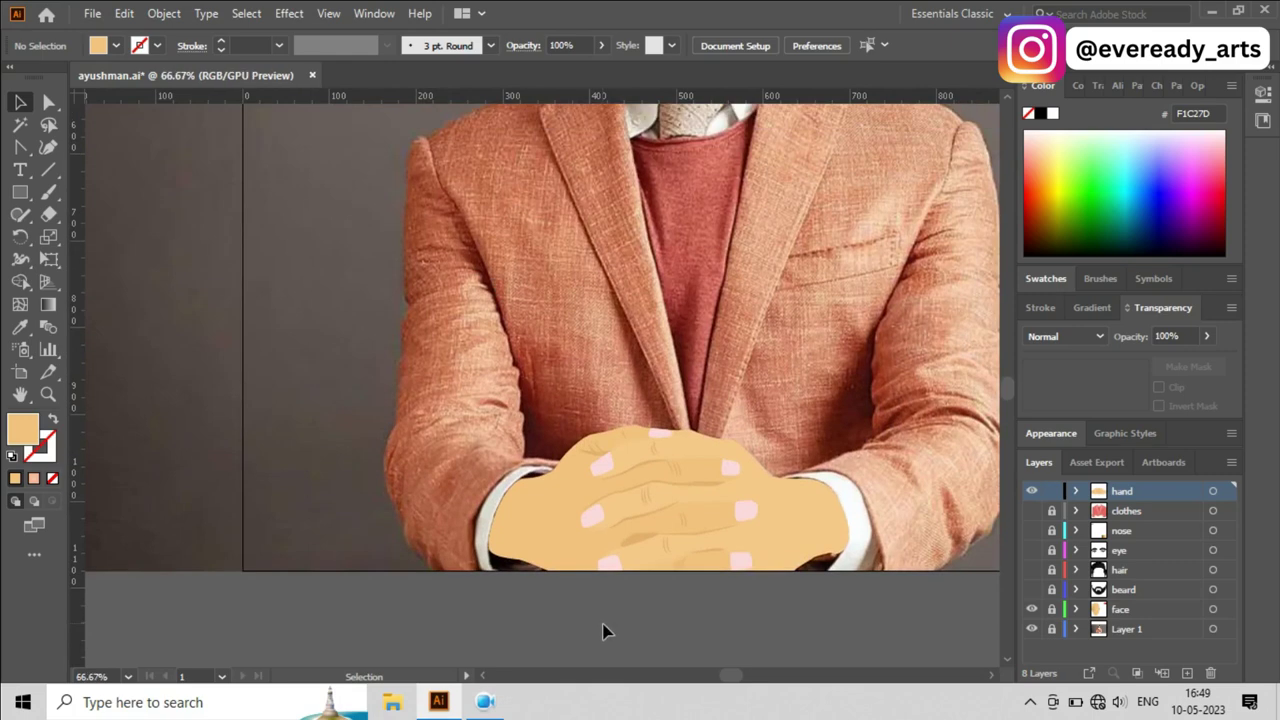
Step: Show the clothes, face and hair layers, unlock clothes, and select the left-wrist sleeve shading
scroll(603, 630, "up", 1)
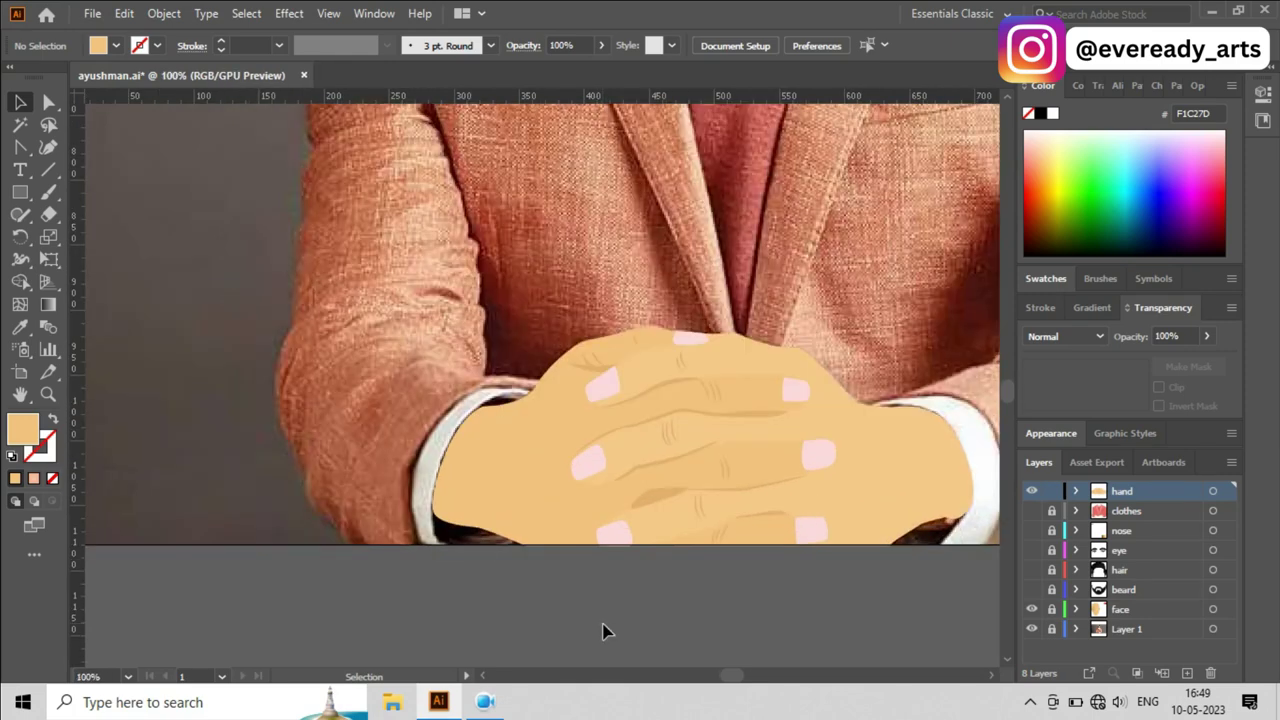
left_click_drag(1031, 510, 1031, 590)
scroll(526, 394, "down", 2)
scroll(526, 394, "up", 3)
key("a")
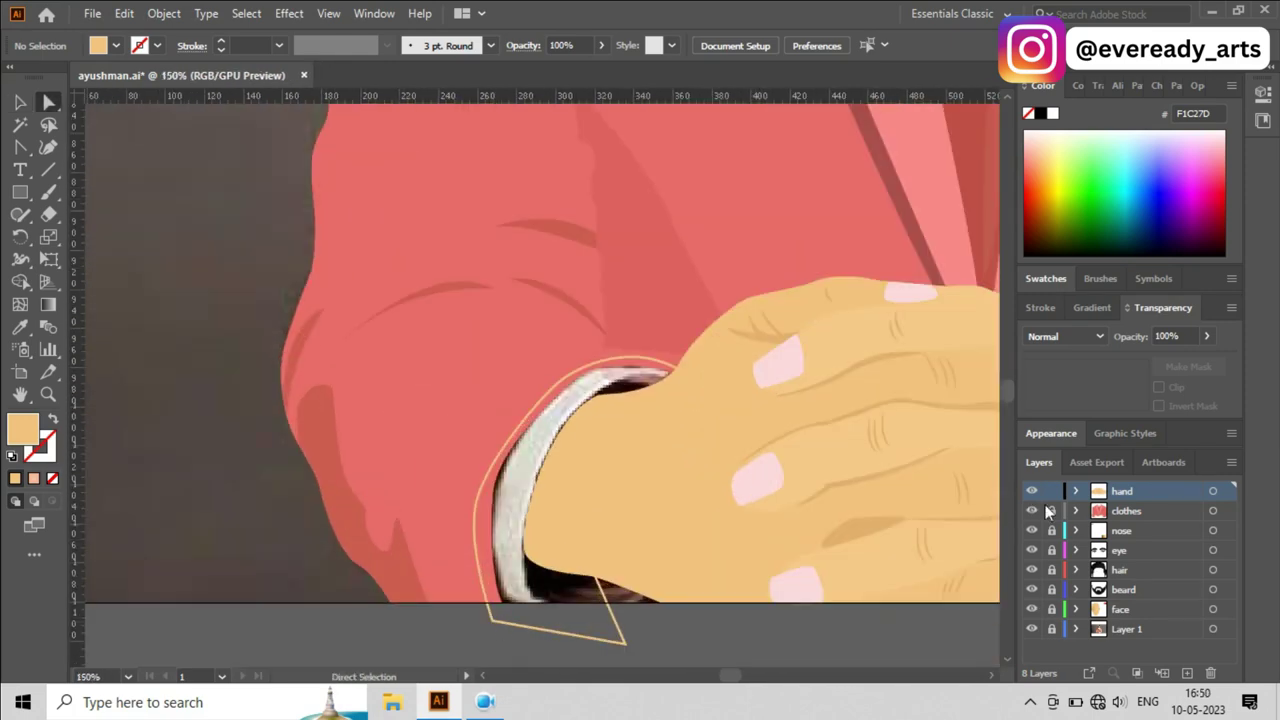
left_click(1048, 511)
left_click(517, 650)
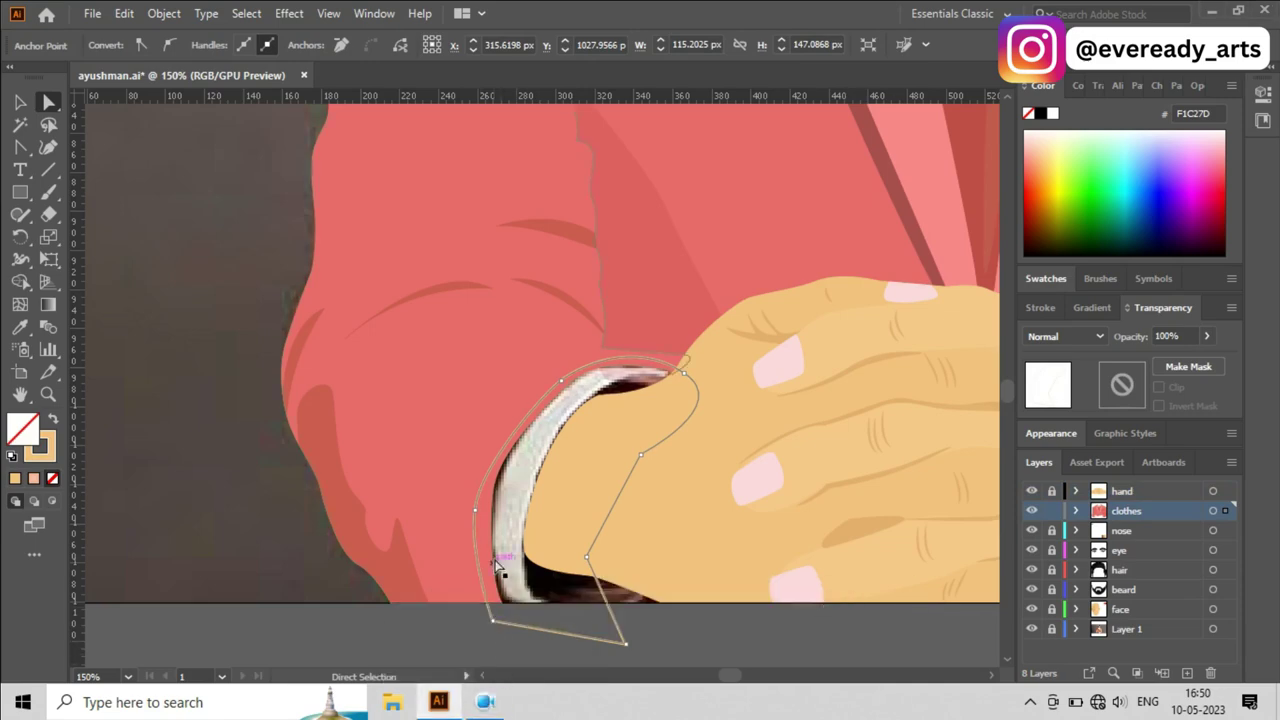
Step: Deselect the sleeve, pan to show both hands and zoom out to the whole figure
key("v")
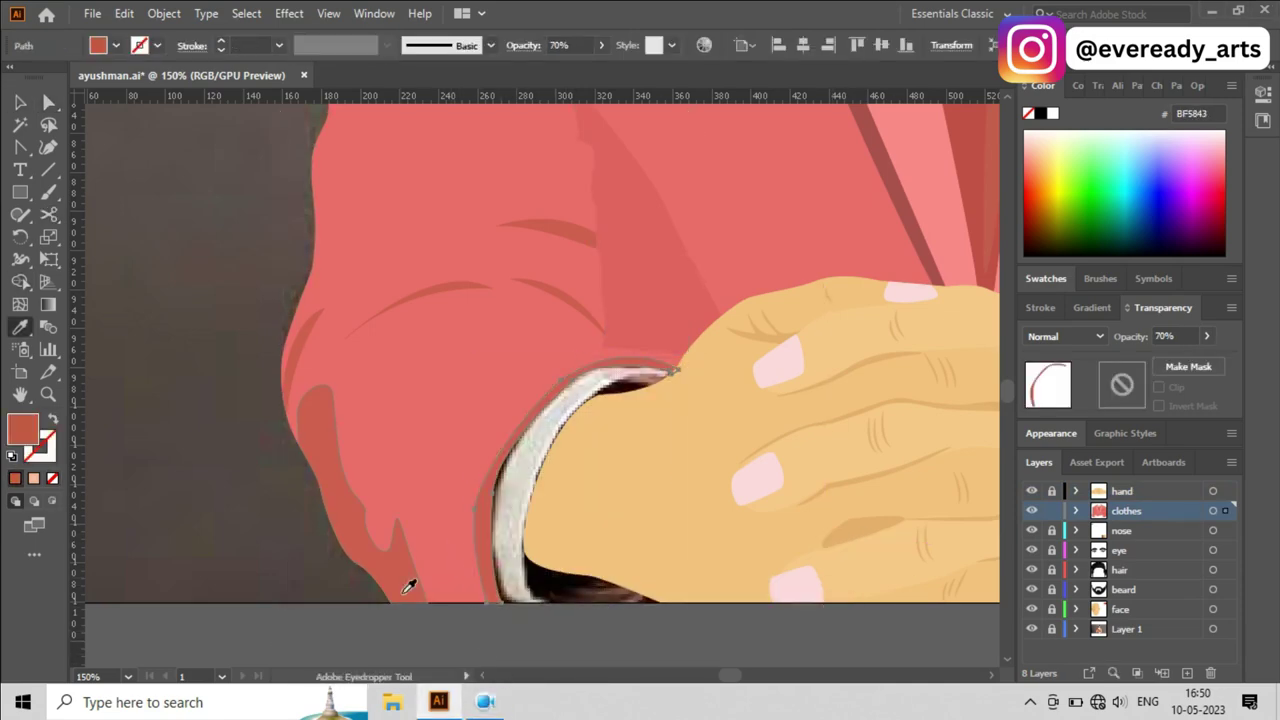
key("ctrl+minus")
left_click_drag(806, 500, 673, 628)
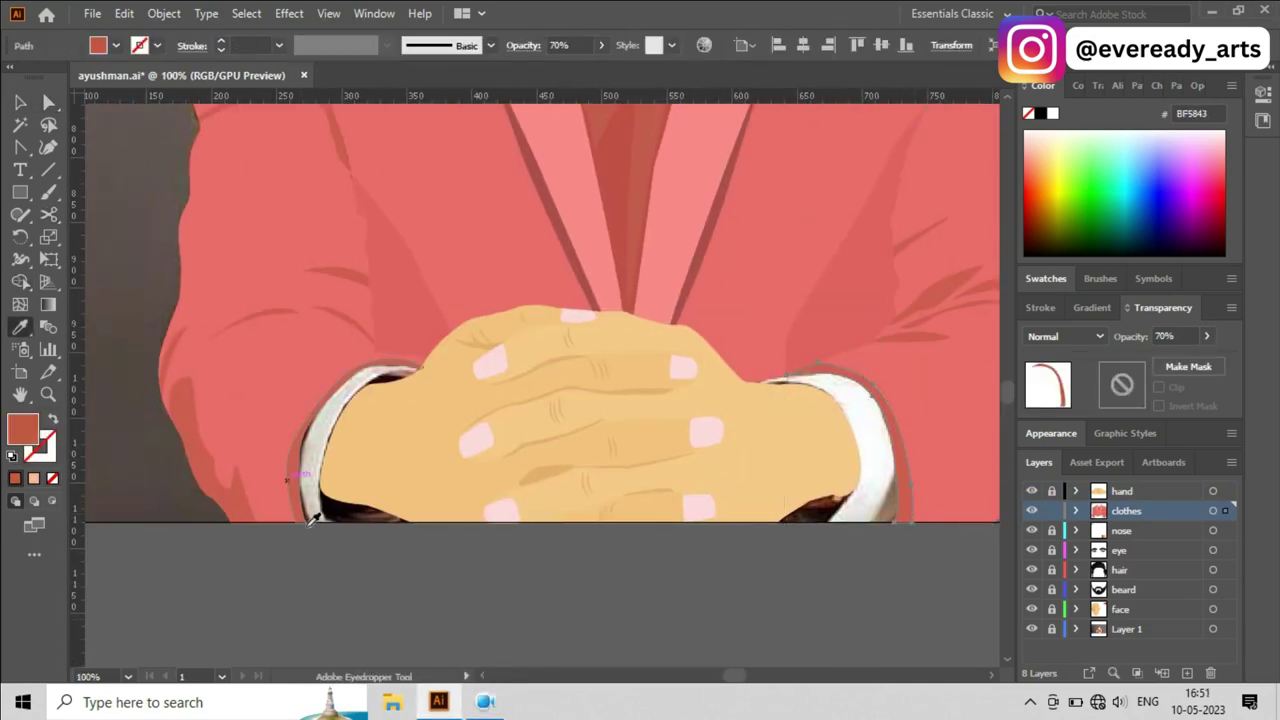
key("v")
key("ctrl+shift+a")
key("ctrl+minus")
key("ctrl+minus")
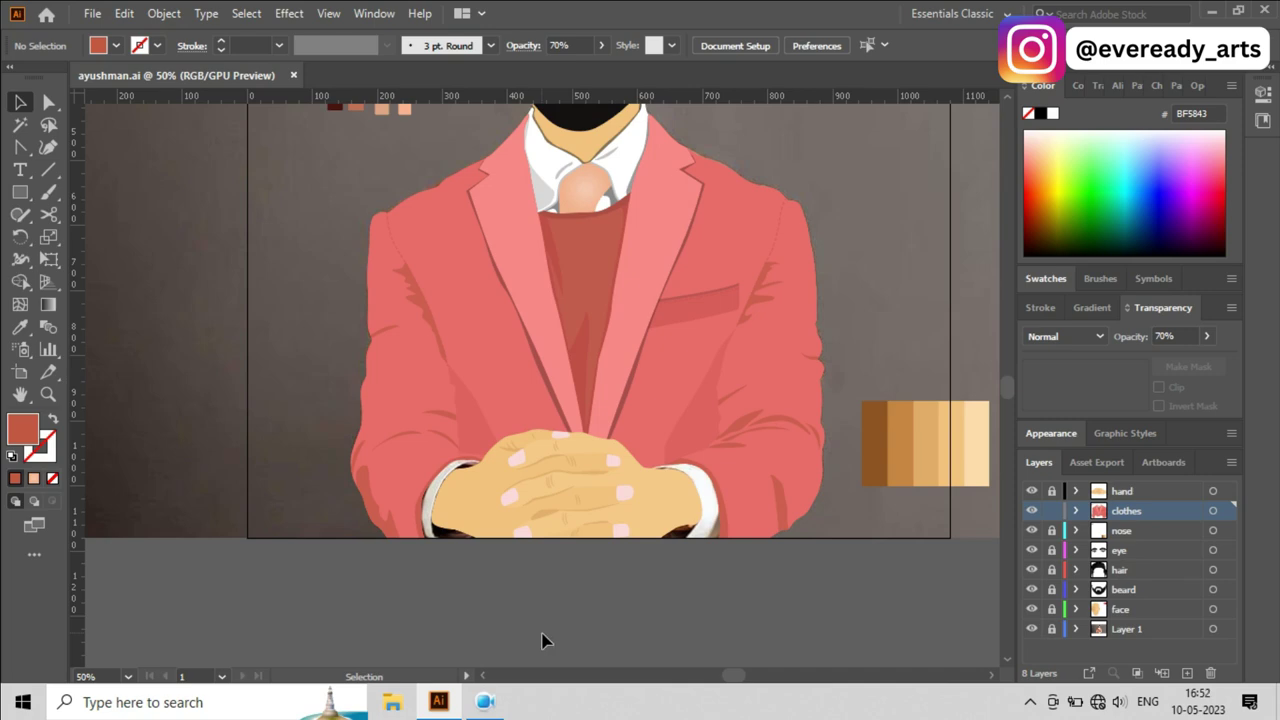
Step: Hide the hand and clothes artwork, show the hand as outlines, and zoom in on the wrist
left_click(1031, 491)
left_click(1031, 510)
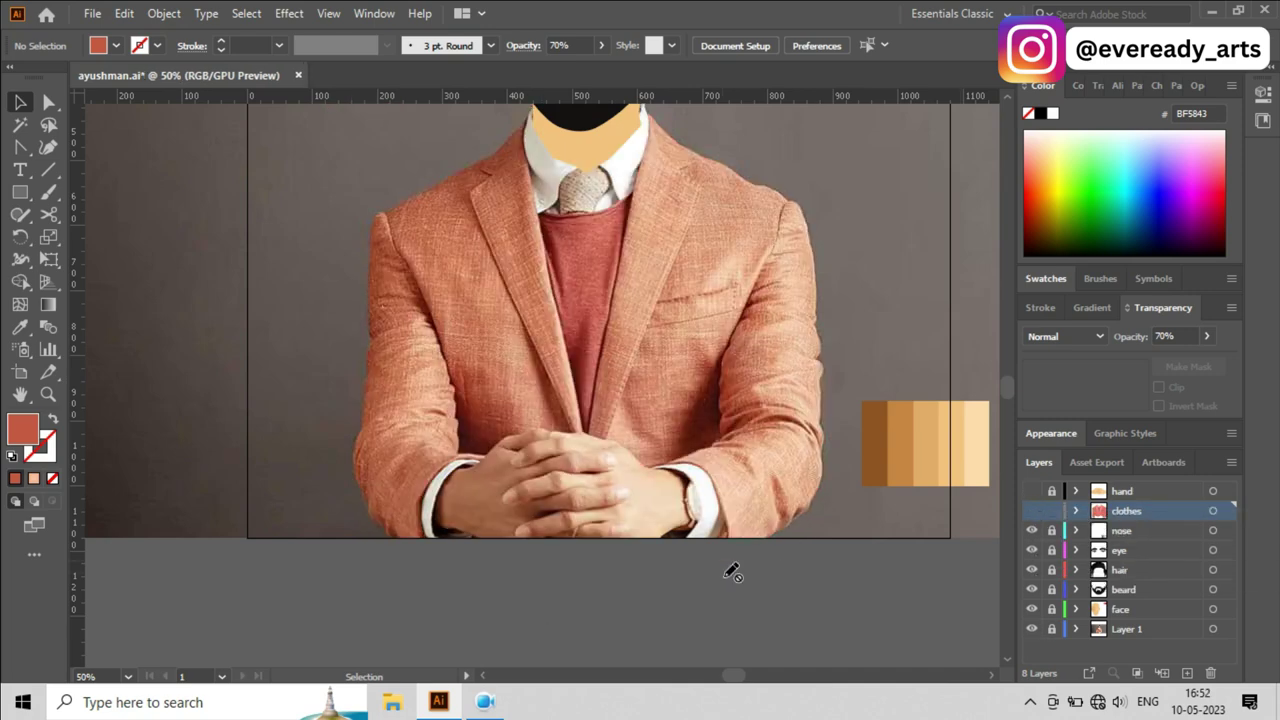
key("ctrl+equal")
left_click(1031, 491)
left_click(1031, 491, "ctrl")
key("ctrl+equal")
key("p")
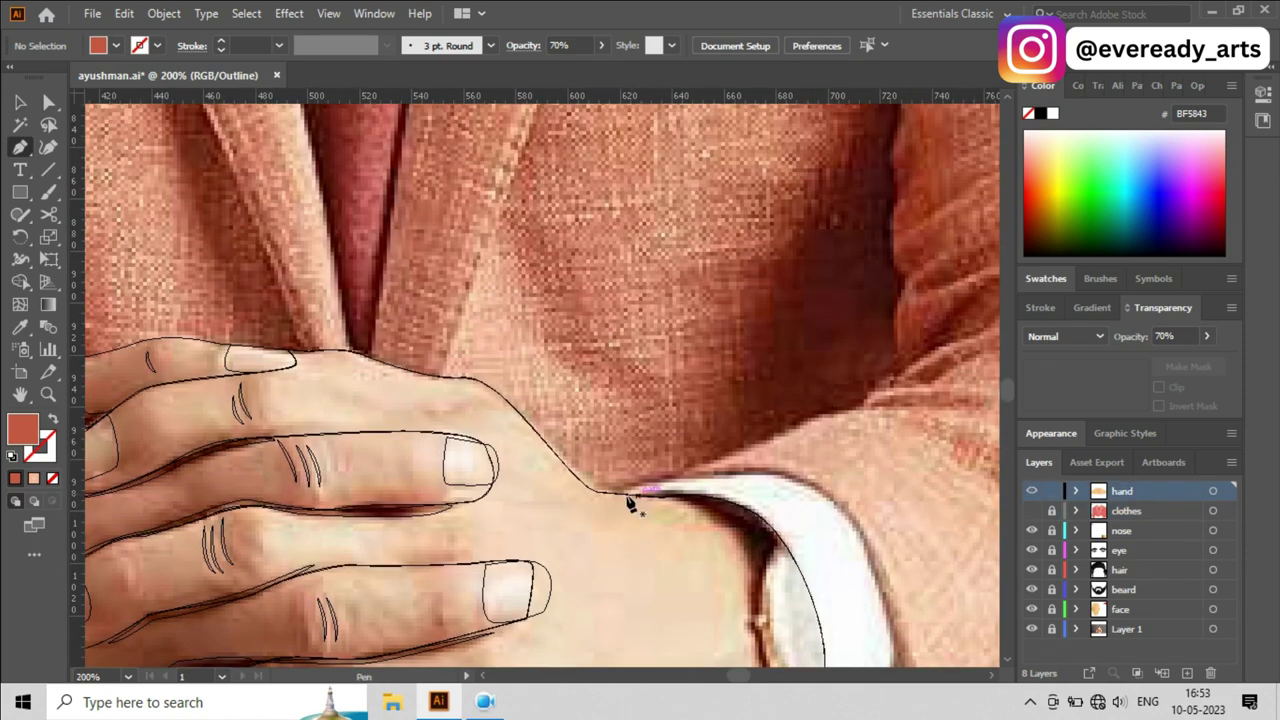
Step: Trace the cuff with the Pen tool and merge the dark cuff region into one shape
left_click_drag(620, 494, 806, 488)
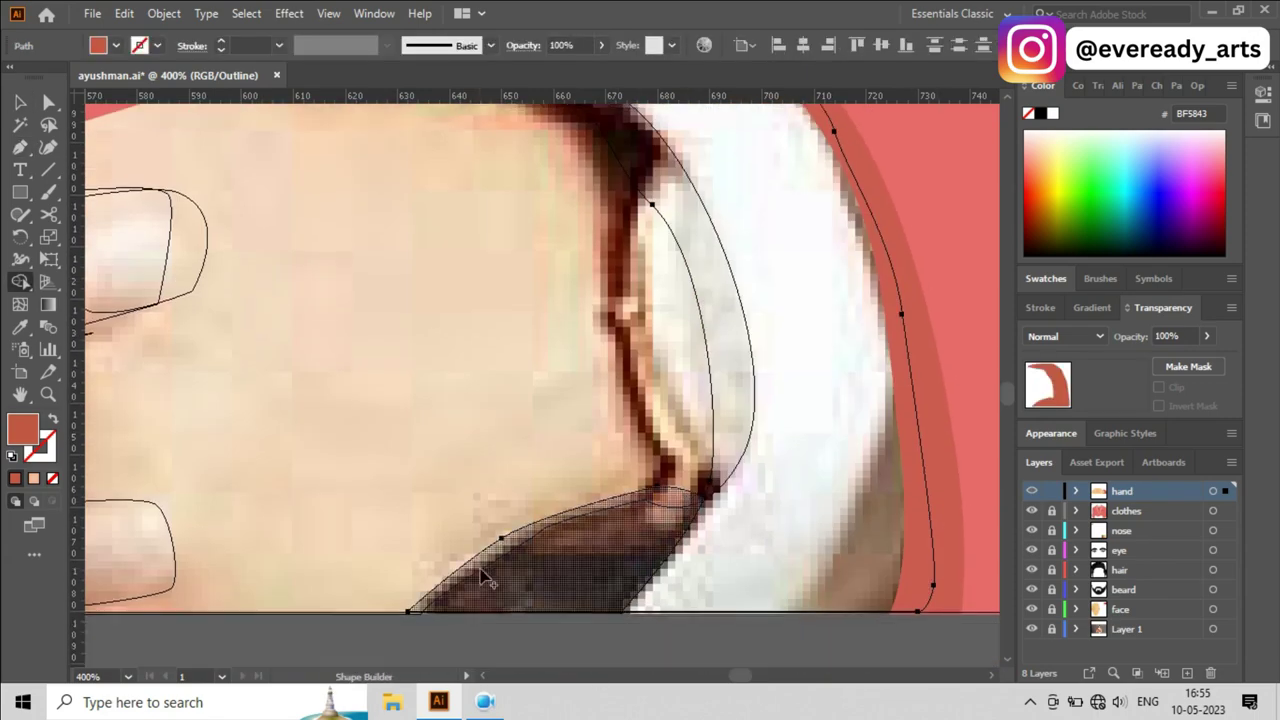
left_click(452, 585)
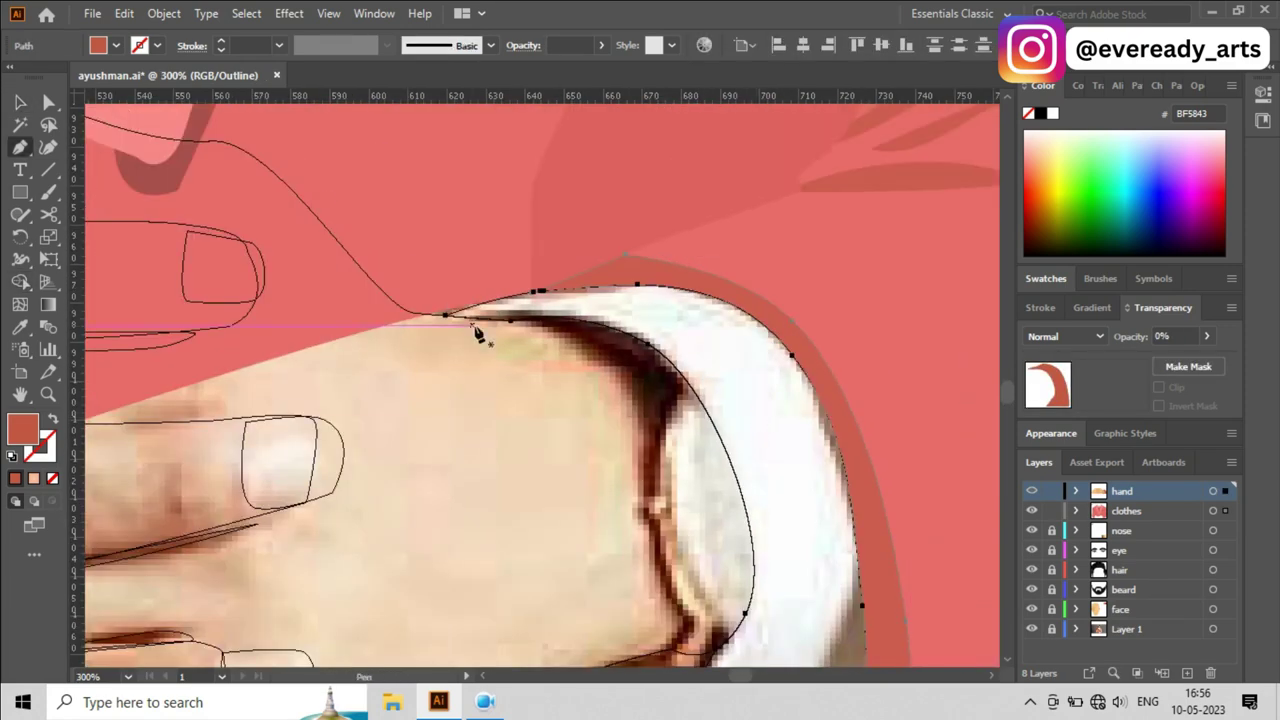
scroll(581, 374, "up", 2)
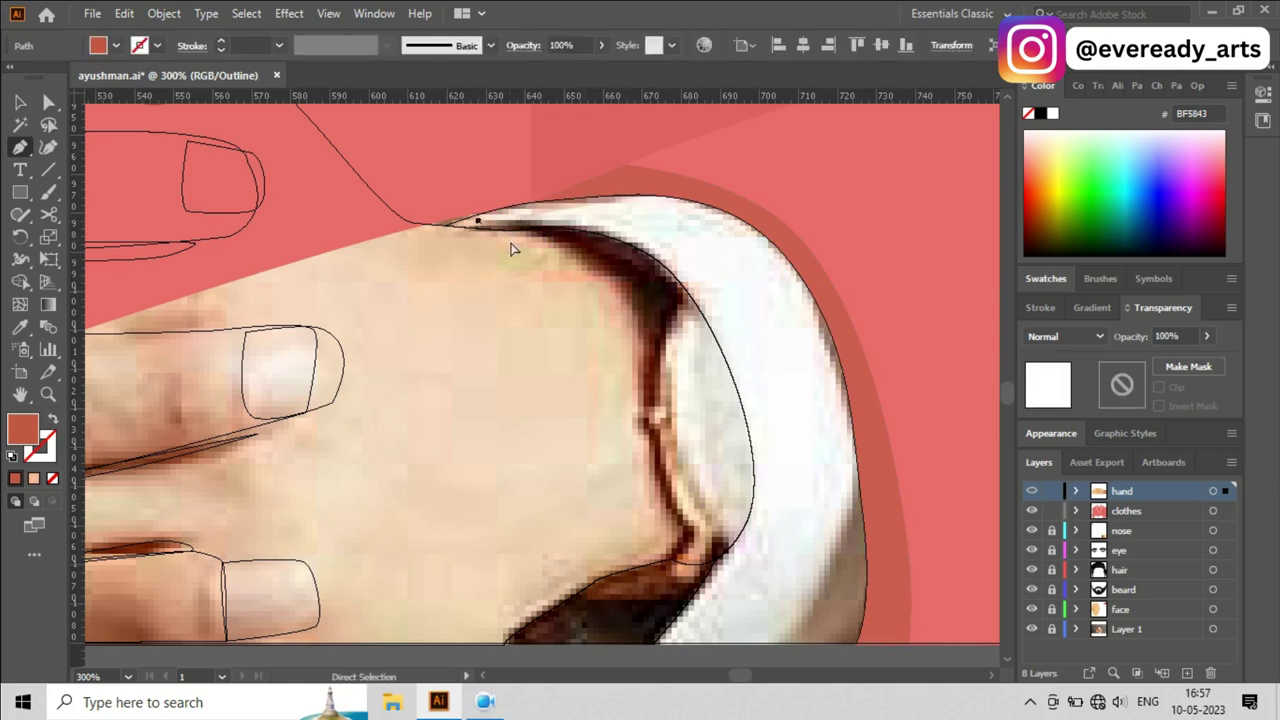
scroll(643, 330, "down", 2)
scroll(700, 323, "down", 3)
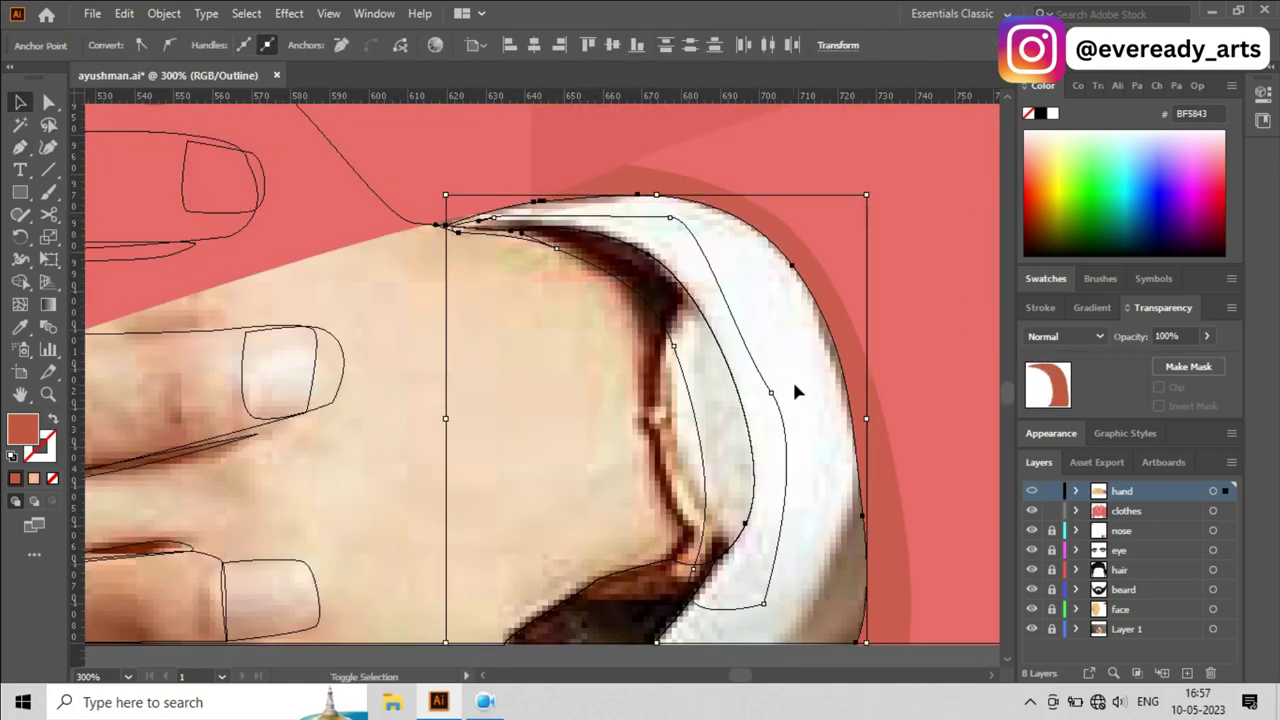
Step: Lock the clothes layer and return to full colour preview zoomed out to both hands
key("shift+m")
left_click(743, 343)
key("v")
left_click(1051, 510)
key("ctrl+y")
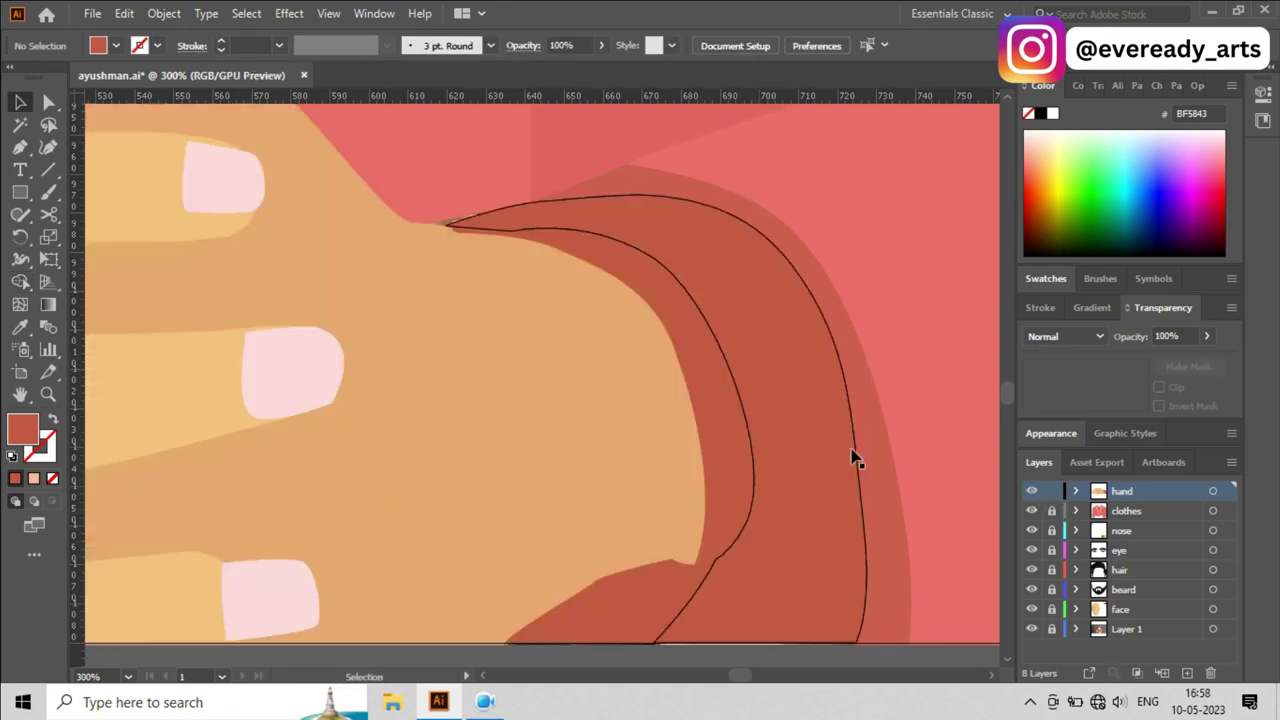
key("ctrl+1")
Step: Give the small shape at the cuff's bottom a dark grey fill with the Eyedropper
left_click(810, 465)
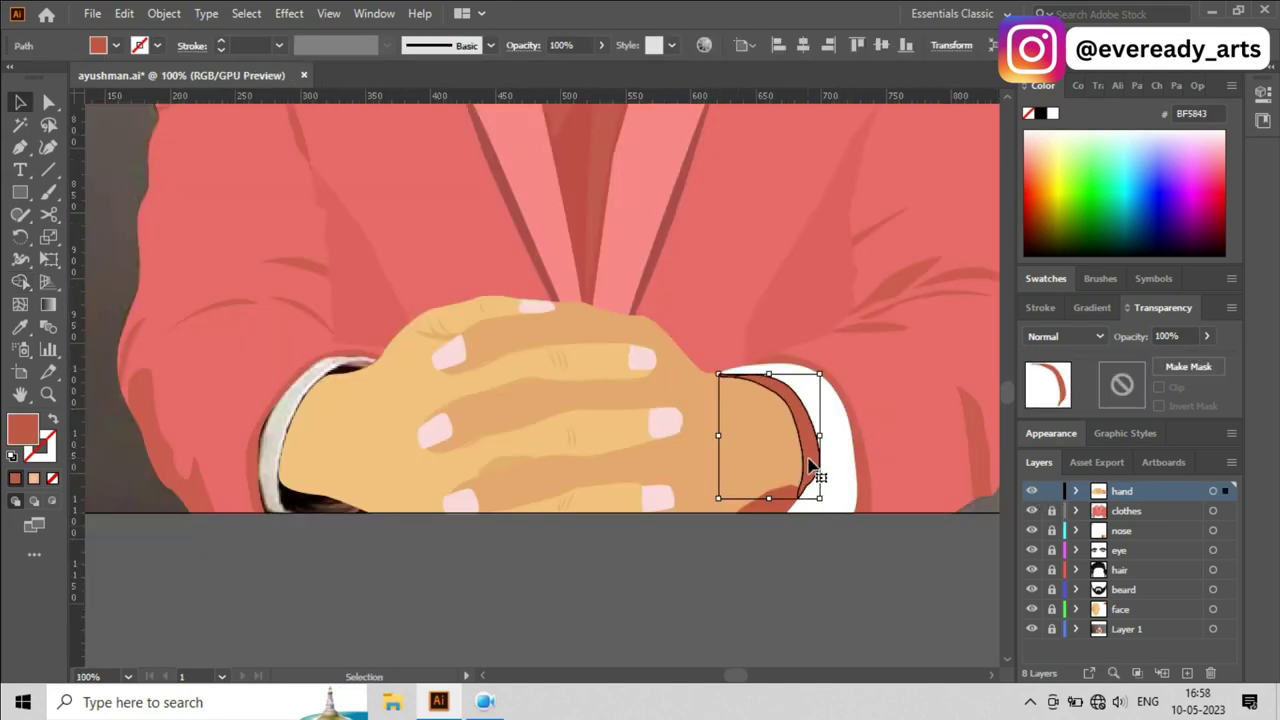
scroll(805, 510, "up", 2)
left_click(772, 567)
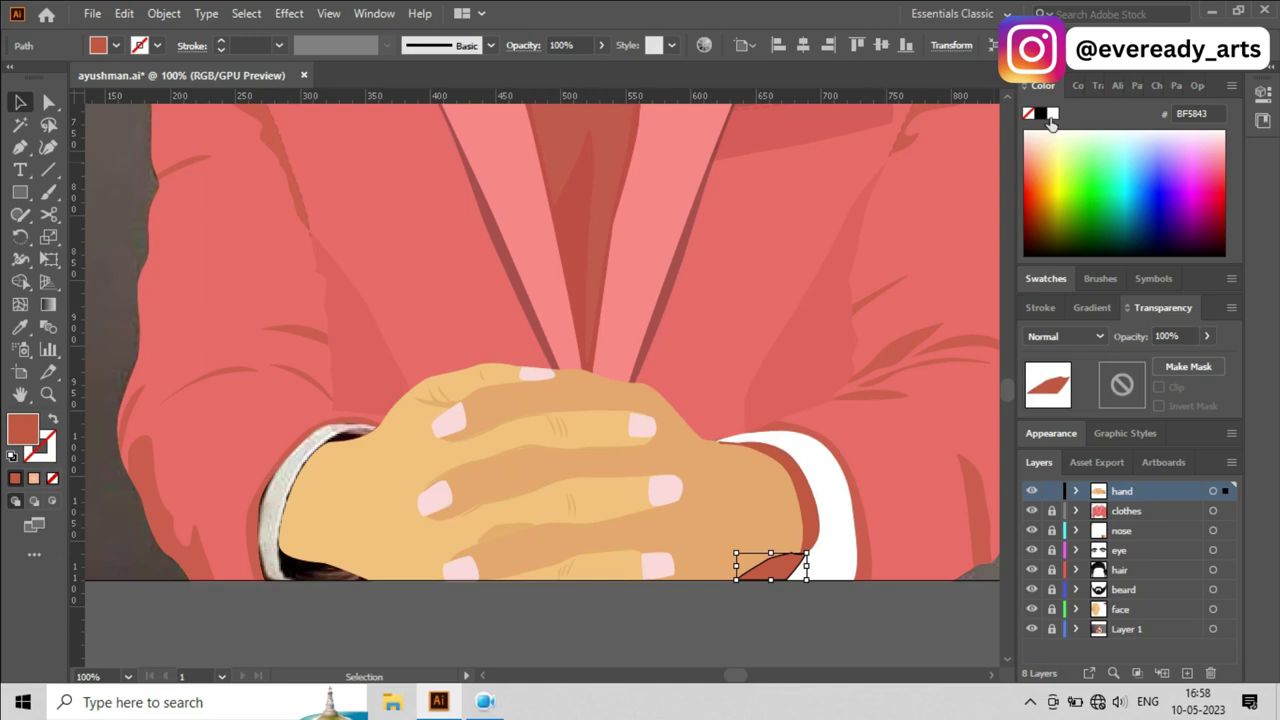
key("i")
scroll(423, 571, "up", 2)
scroll(423, 571, "up", 8)
left_click(520, 120)
Step: Fill the red crescent at the right wrist with the dark shadow colour
scroll(600, 400, "down", 15)
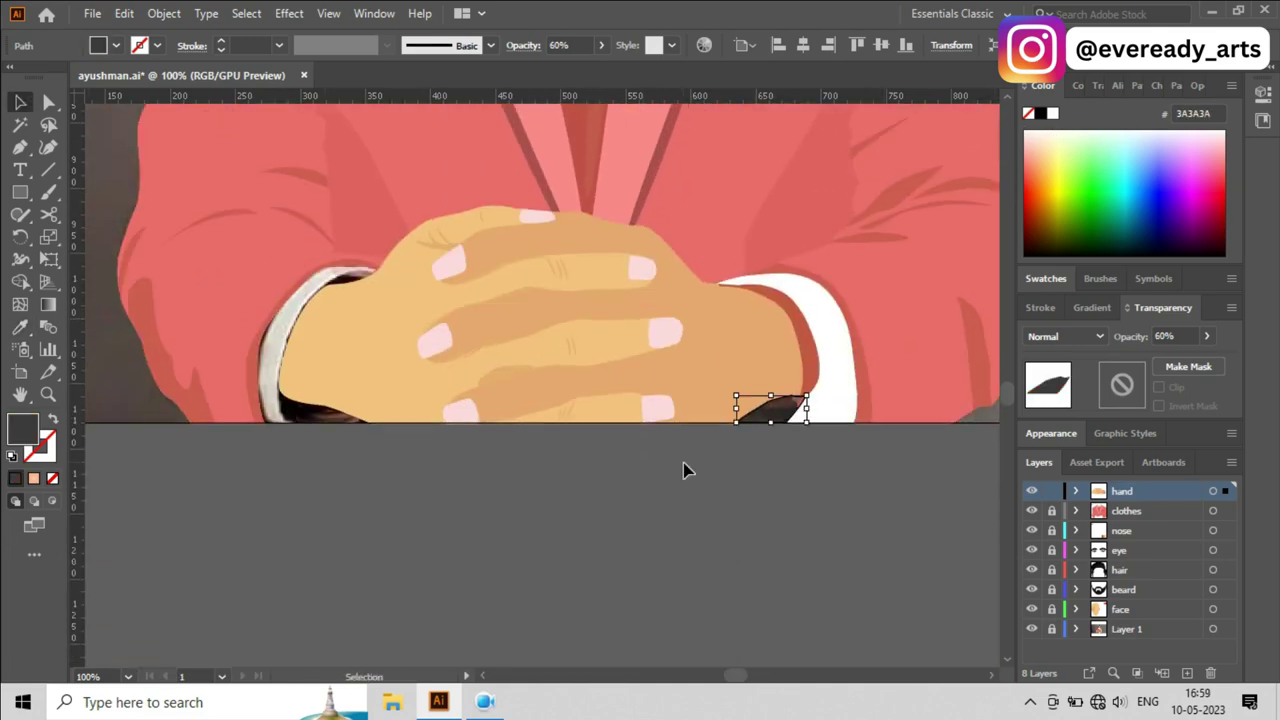
scroll(684, 470, "up", 5)
left_click(814, 200)
key("i")
scroll(929, 394, "down", 2)
scroll(606, 371, "down", 2)
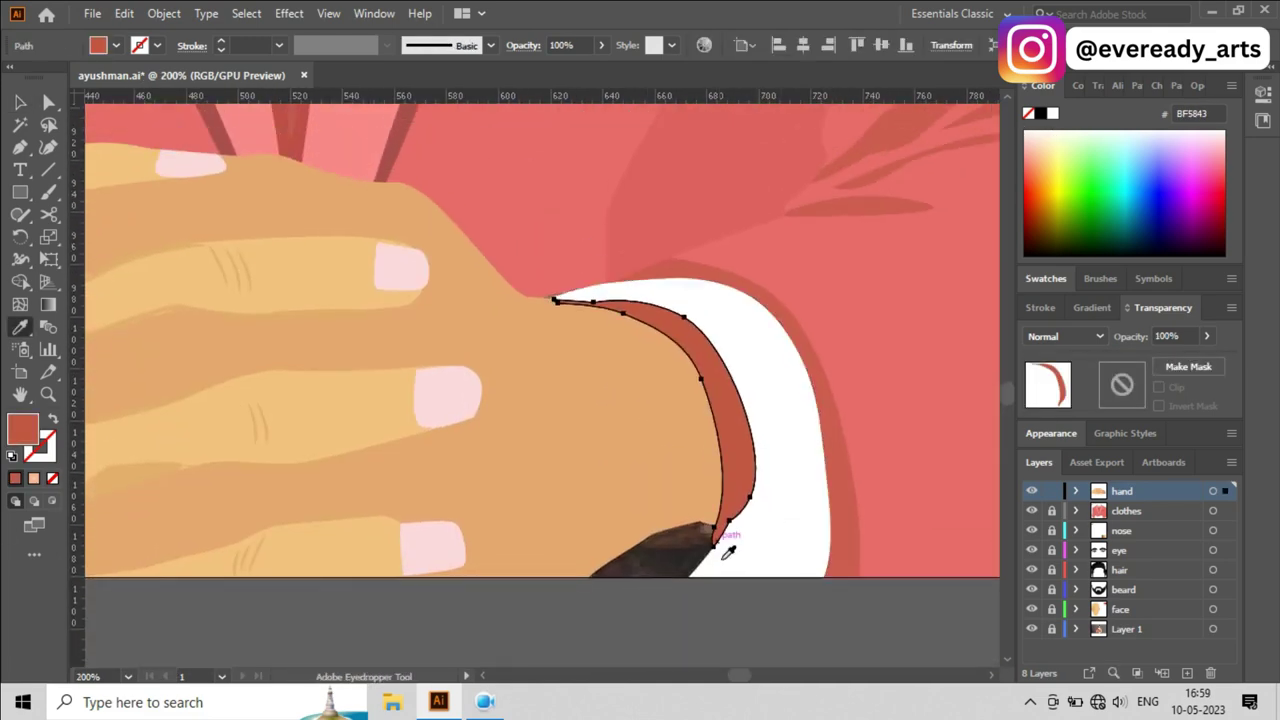
left_click(661, 567)
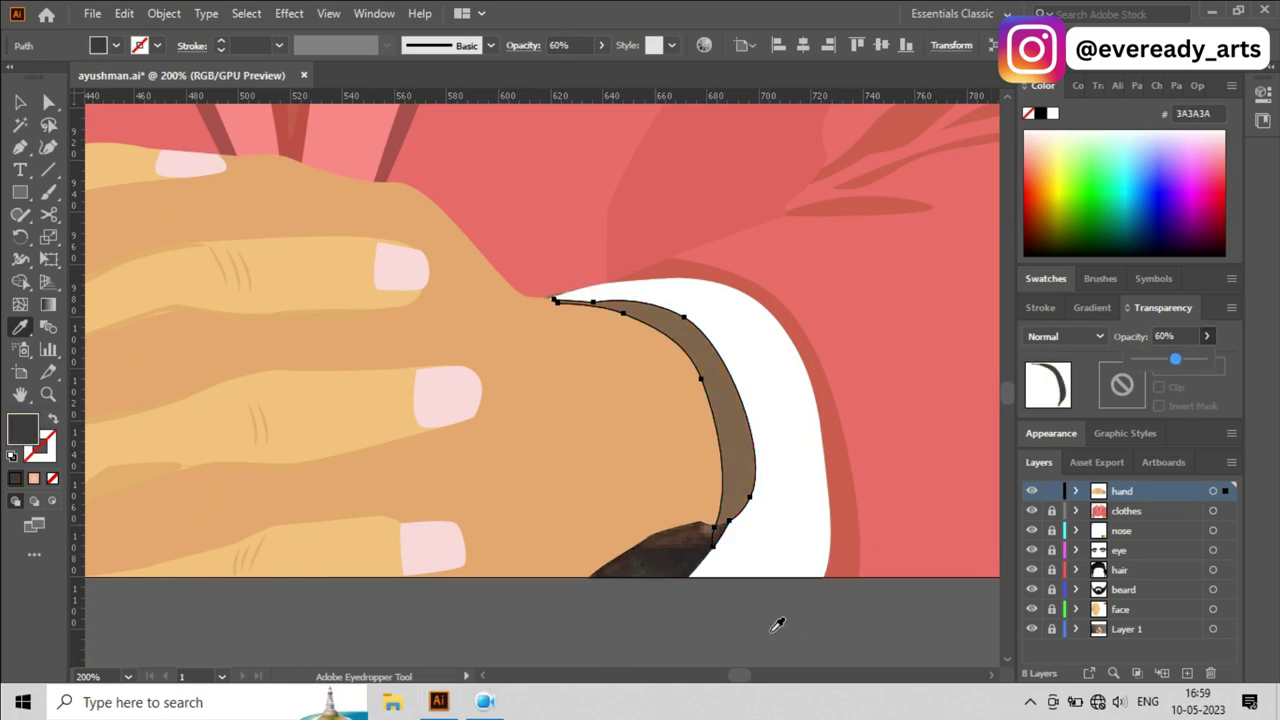
Step: Select the hand group and then the crescent shape at the right wrist
scroll(777, 625, "down", 3)
scroll(760, 560, "down", 3)
scroll(754, 514, "up", 1)
key("v")
left_click(735, 428)
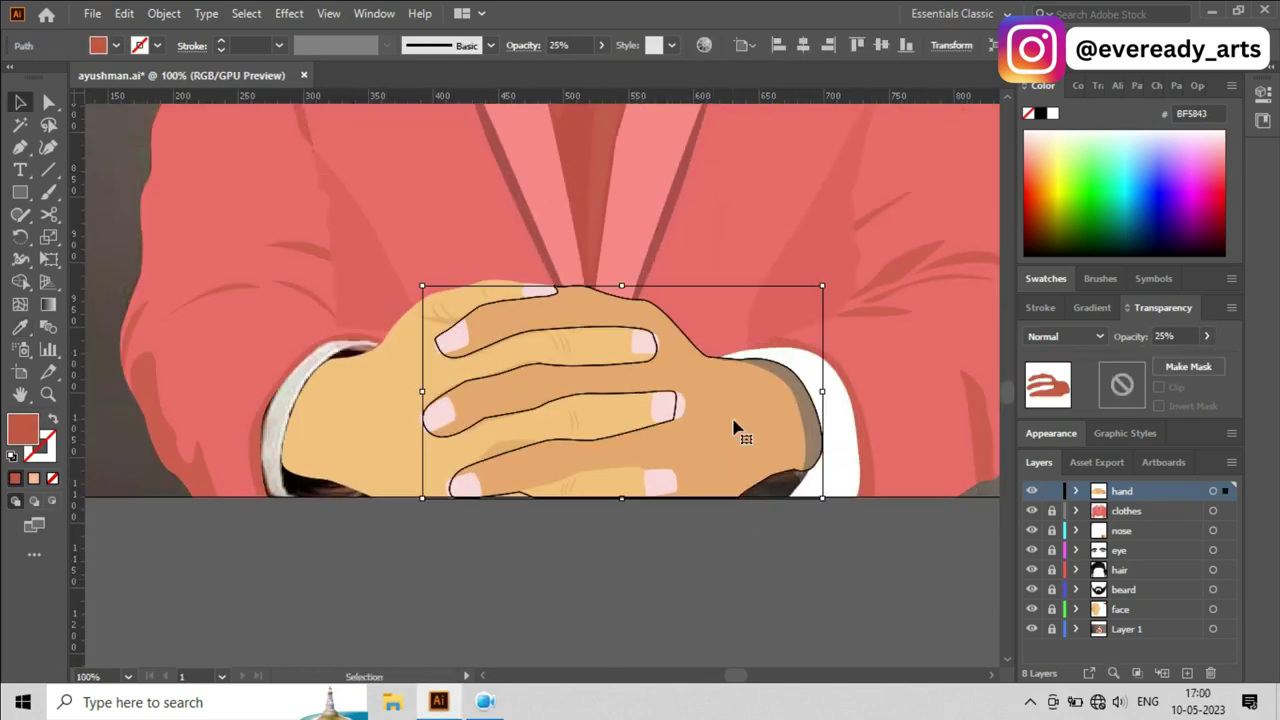
left_click(735, 428)
scroll(703, 423, "up", 2)
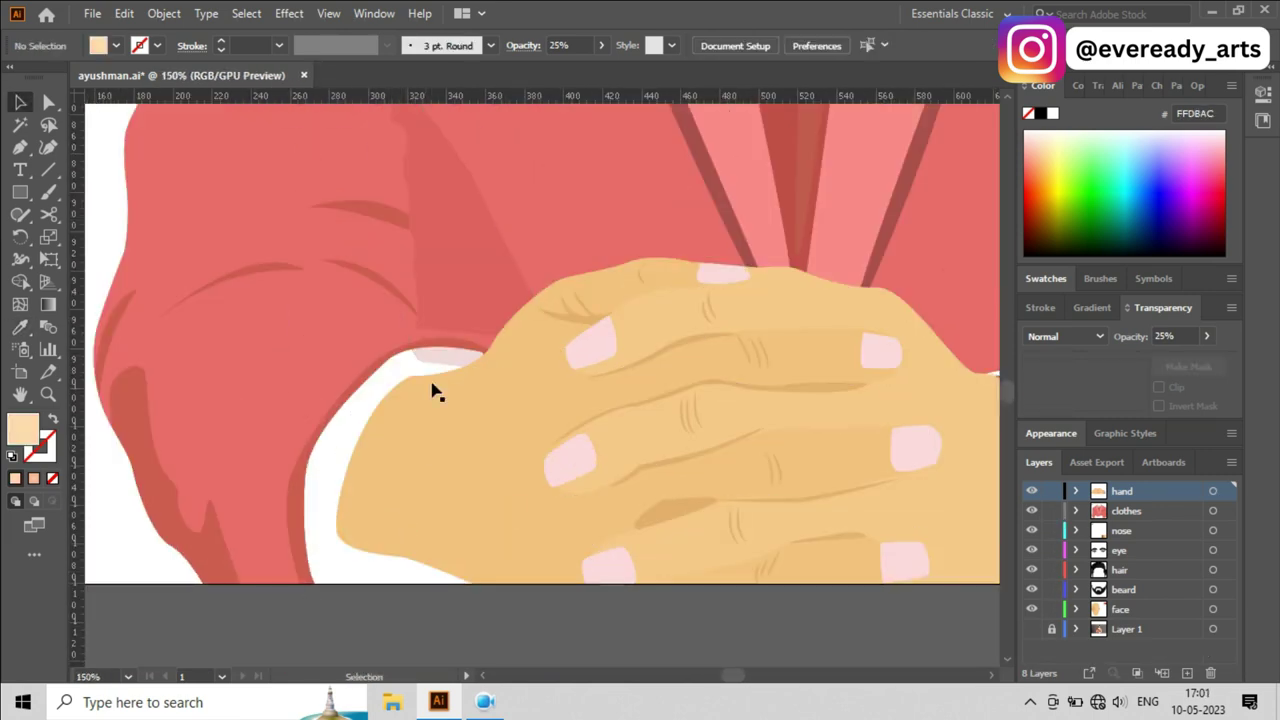
Step: Select a sleeve shadow shape, show the reference photo layer again, and clear the selection
key("a")
left_click(425, 364)
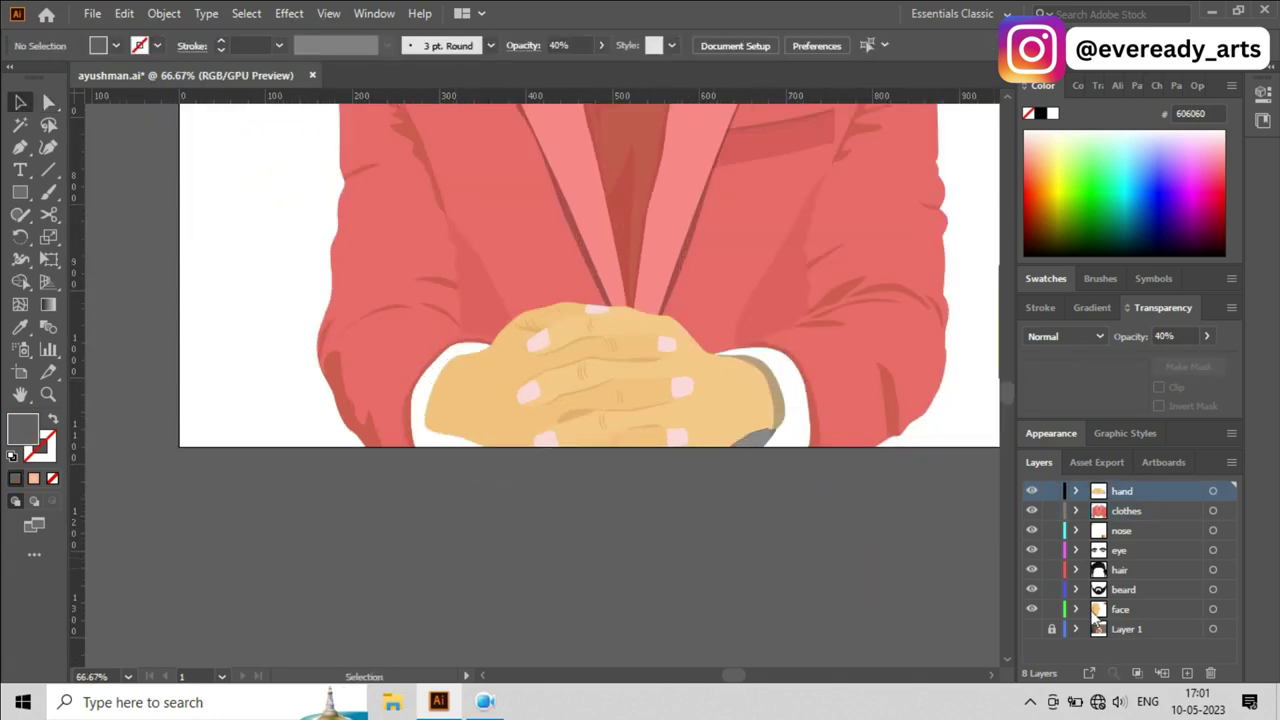
left_click(1032, 629)
scroll(800, 585, "up", 2)
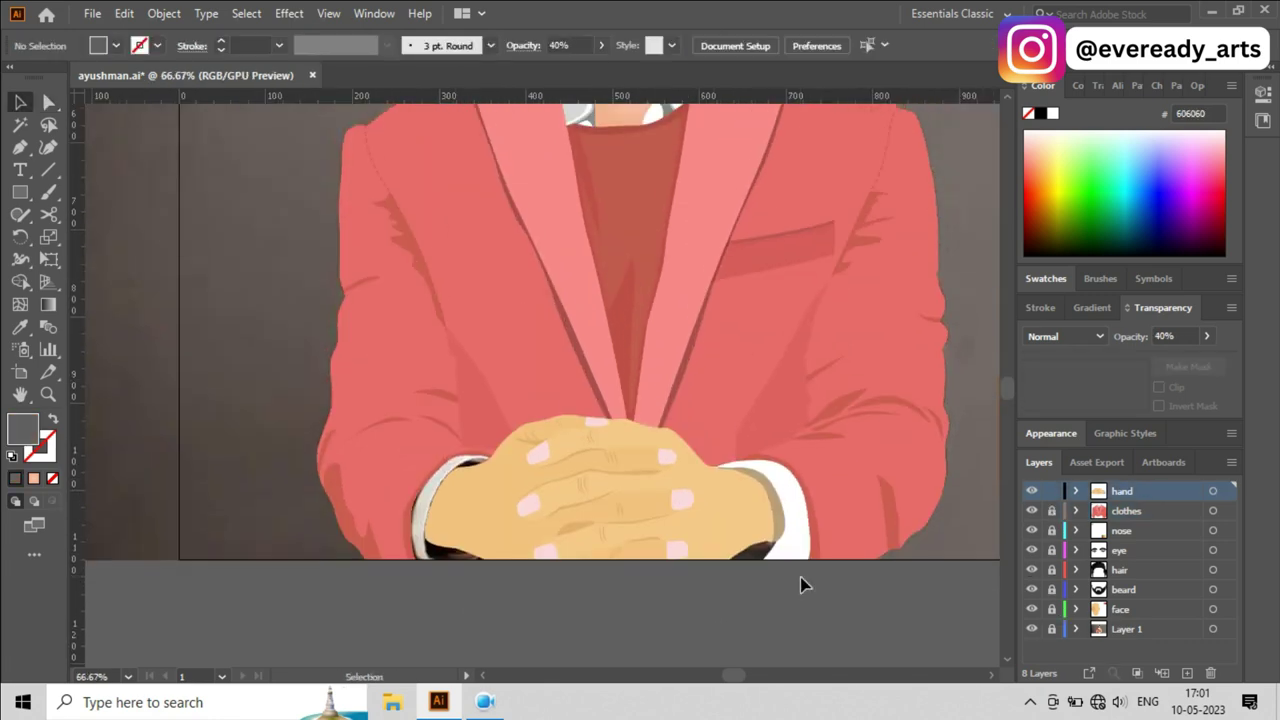
left_click(733, 600)
scroll(600, 560, "up", 2)
Step: Draw a curved Pen path around the left cuff's sleeve edge and swap its fill and stroke
key("p")
scroll(486, 557, "up", 3)
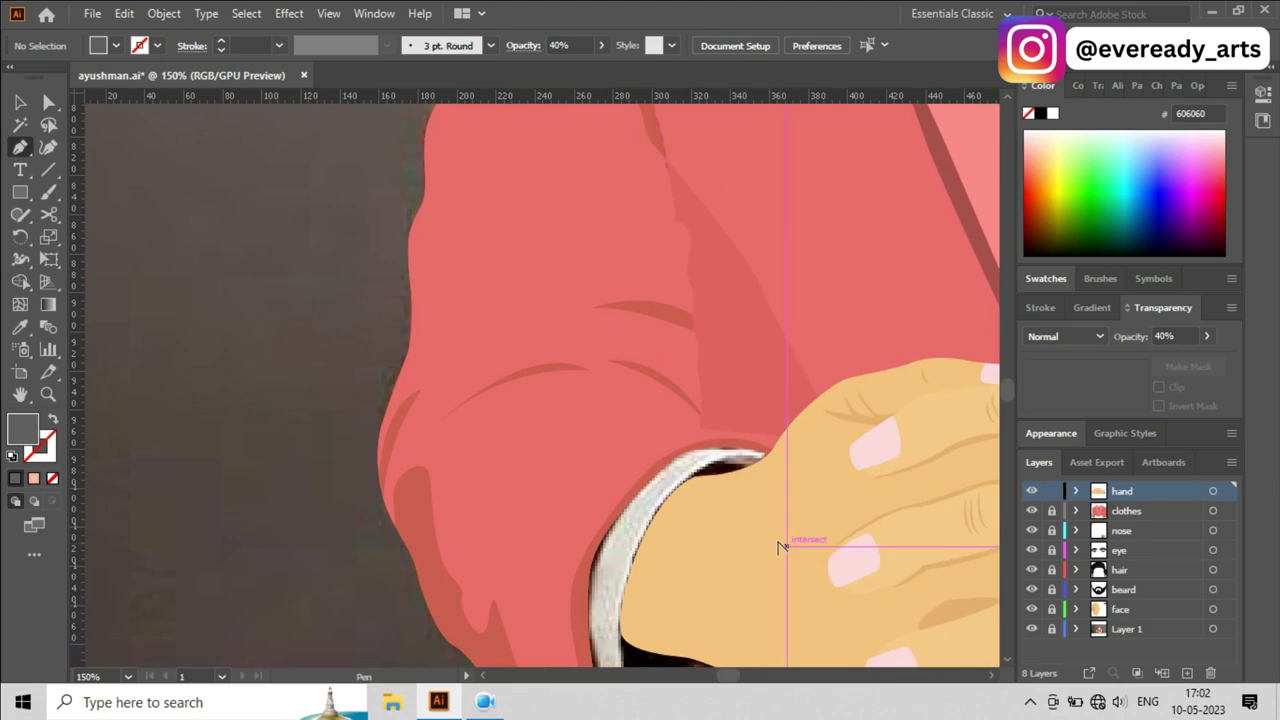
left_click(768, 449)
left_click_drag(597, 480, 566, 533)
scroll(566, 533, "down", 3)
left_click(518, 434)
left_click_drag(513, 572, 535, 605)
left_click(927, 605)
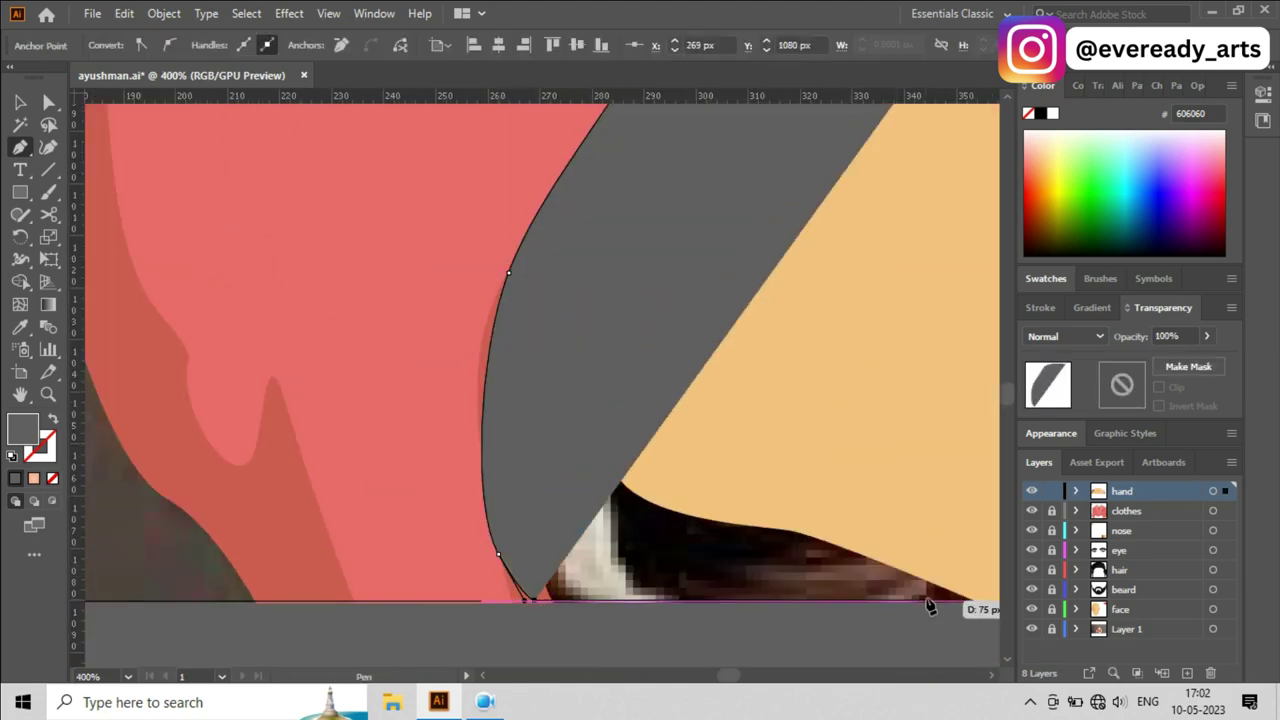
key("shift+x")
Step: Drag on the new sleeve-edge path while scrolling around the left cuff
scroll(700, 450, "right", 3)
scroll(340, 560, "up", 3)
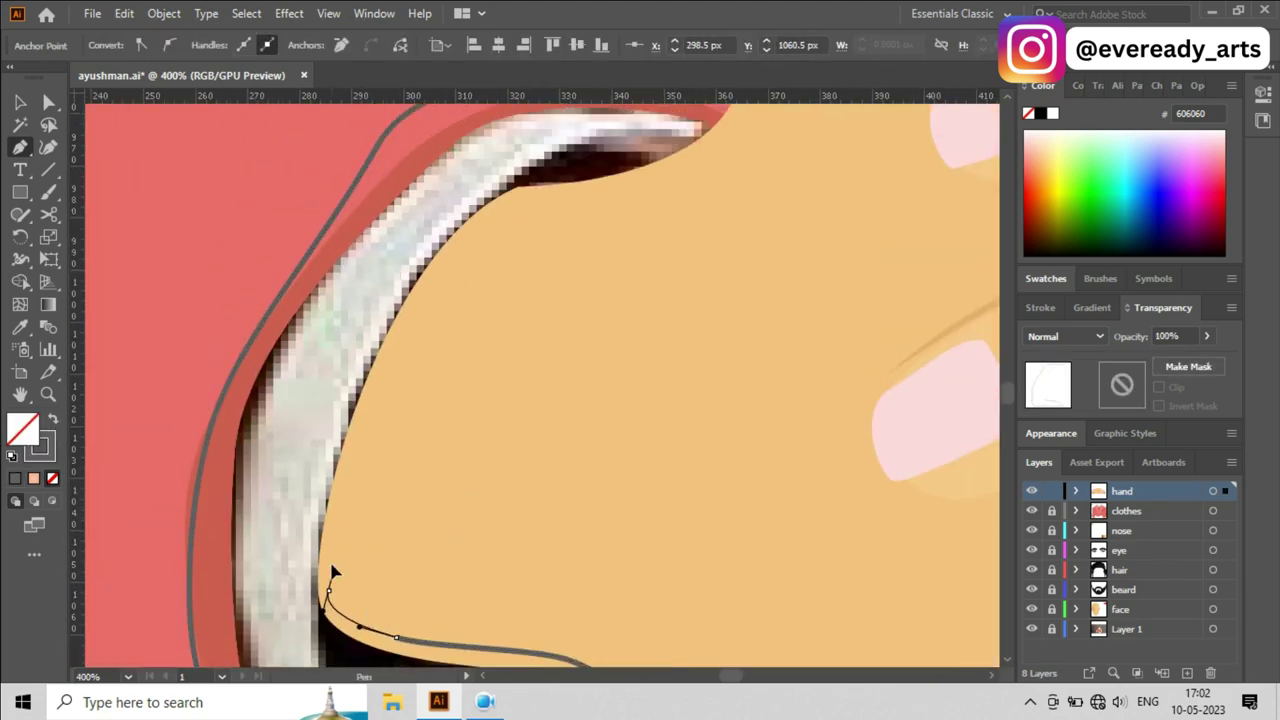
scroll(340, 530, "up", 3)
scroll(390, 590, "up", 3)
left_click_drag(432, 352, 568, 281)
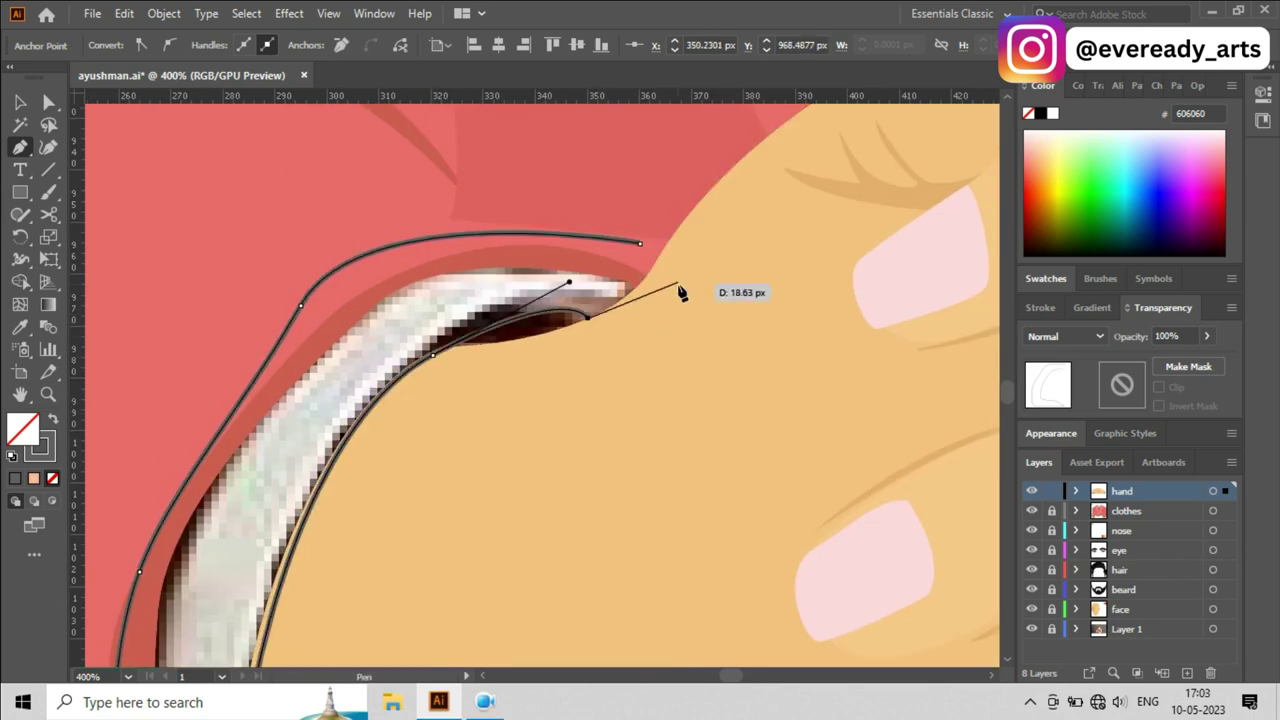
scroll(551, 380, "down", 3)
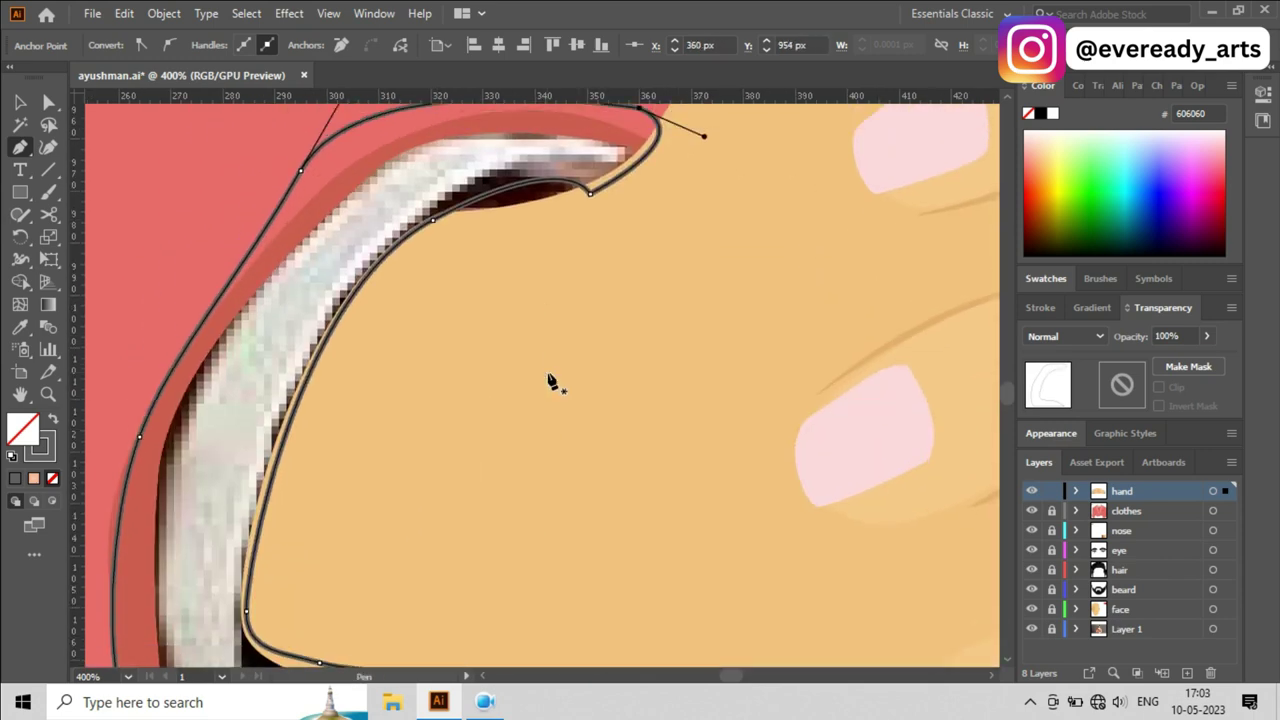
scroll(557, 383, "down", 3)
scroll(357, 471, "up", 3)
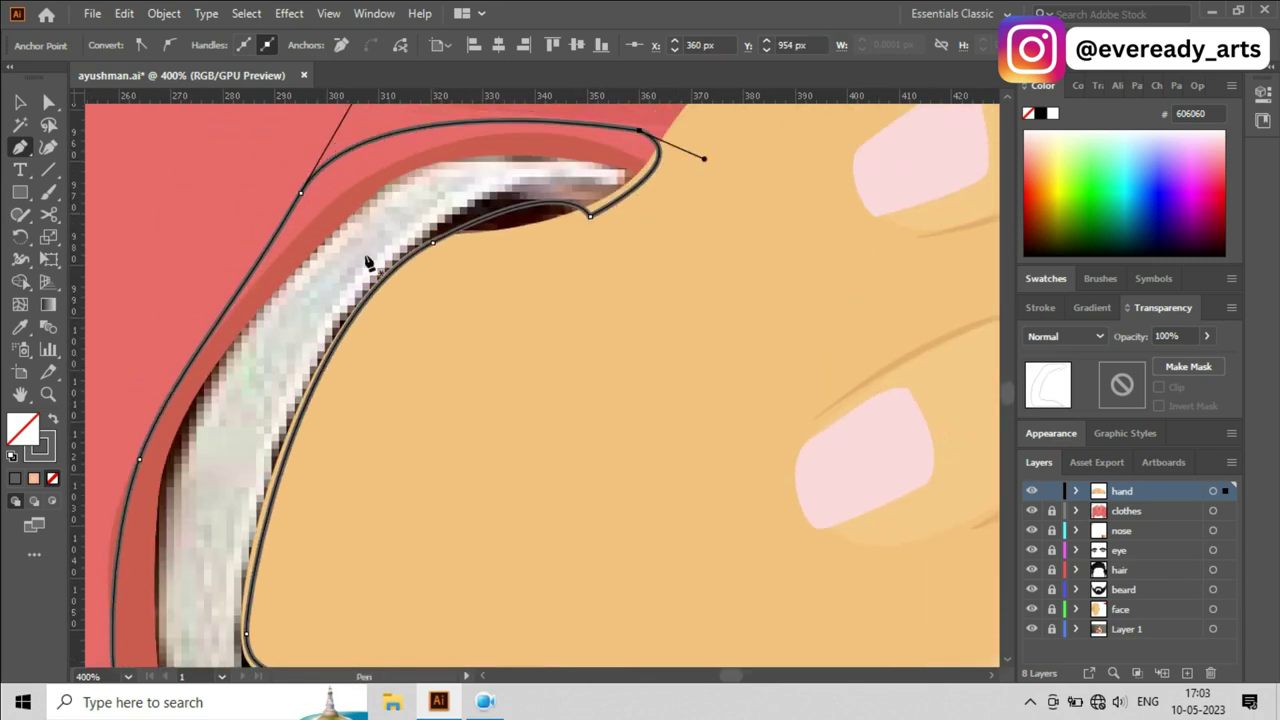
scroll(371, 263, "up", 1)
scroll(323, 257, "up", 3)
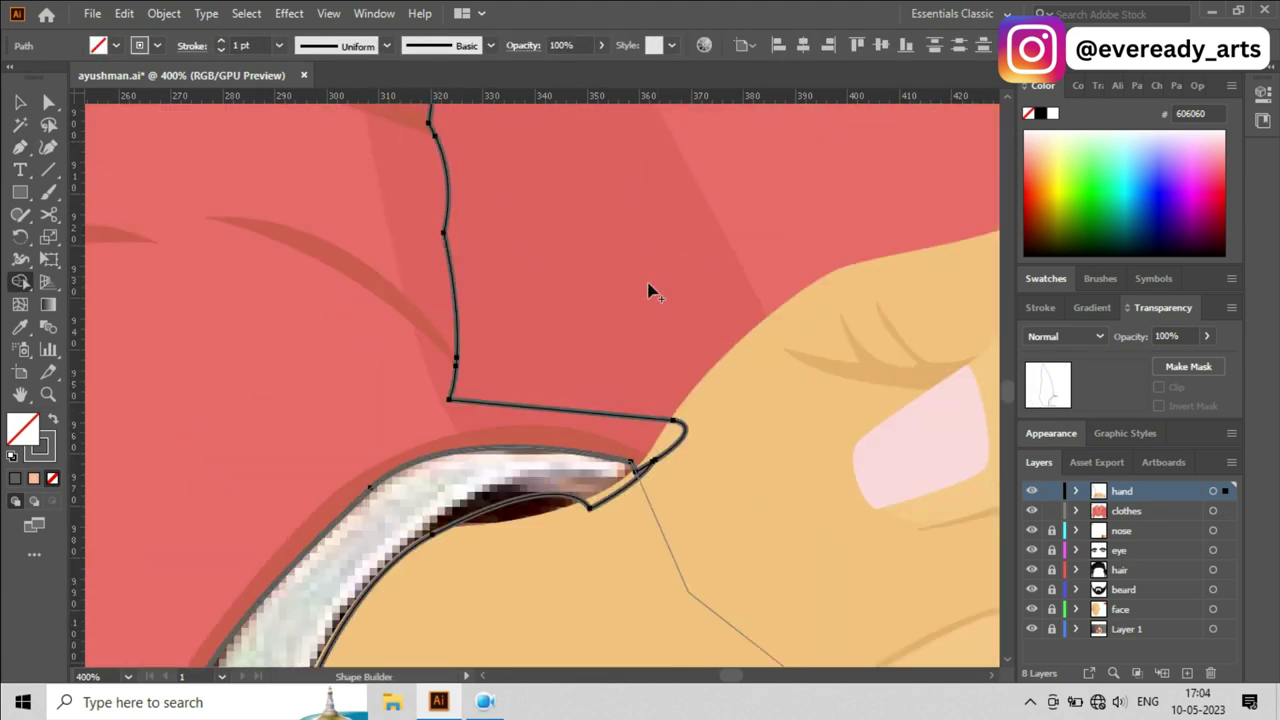
scroll(651, 289, "down", 3)
scroll(477, 460, "up", 3)
Step: Select the coral sleeve and hand shapes in turn to check the new sleeve edge
key("shift+m")
scroll(443, 500, "up", 3)
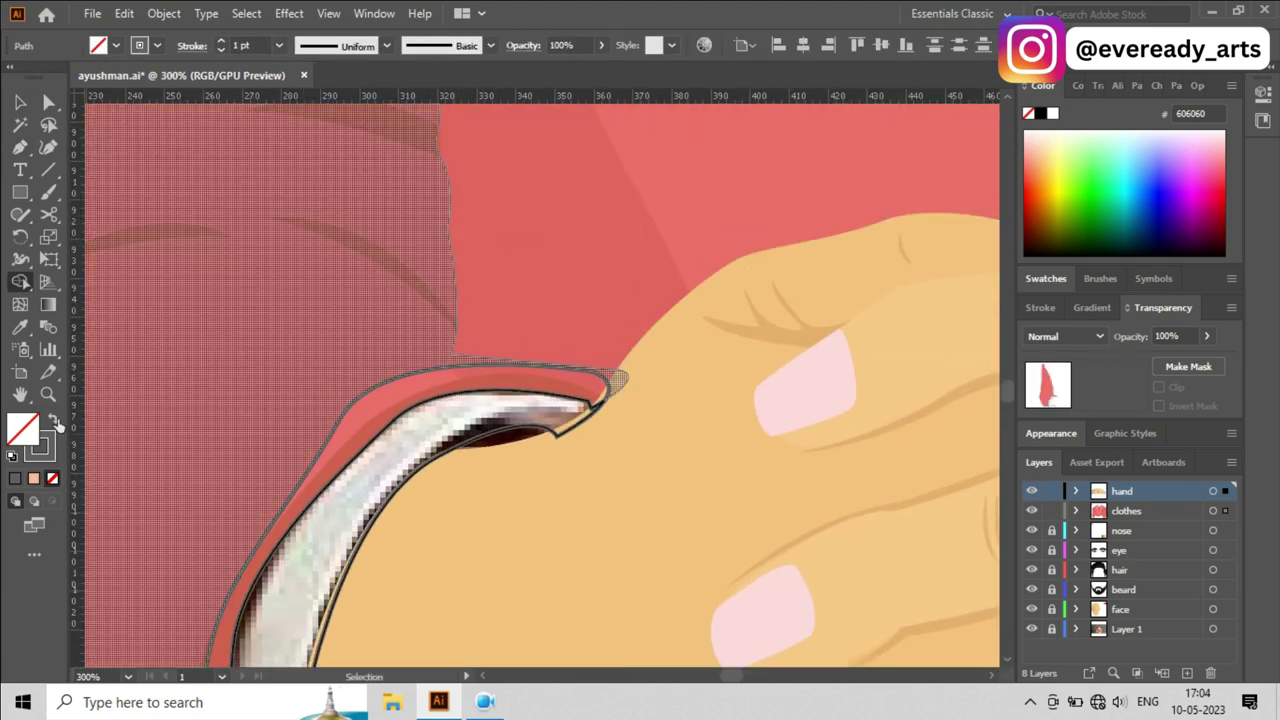
key("v")
scroll(530, 558, "up", 1)
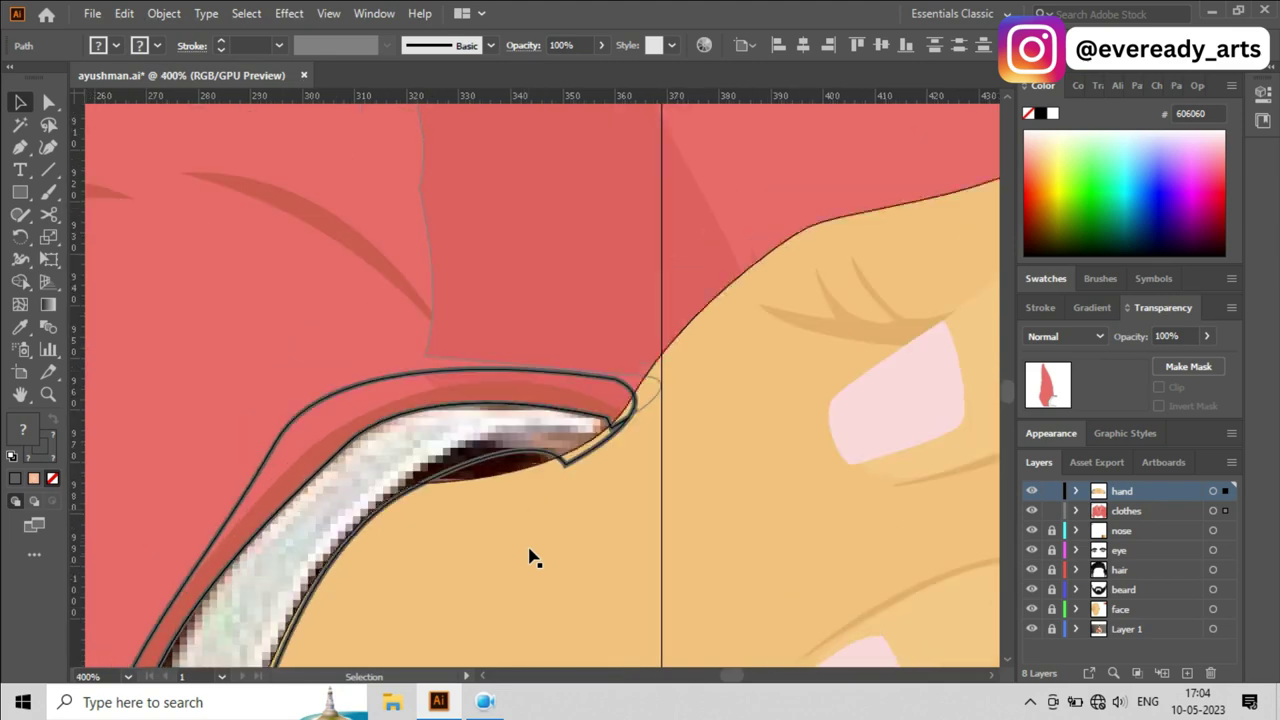
left_click(300, 390)
left_click(370, 565)
left_click(300, 491)
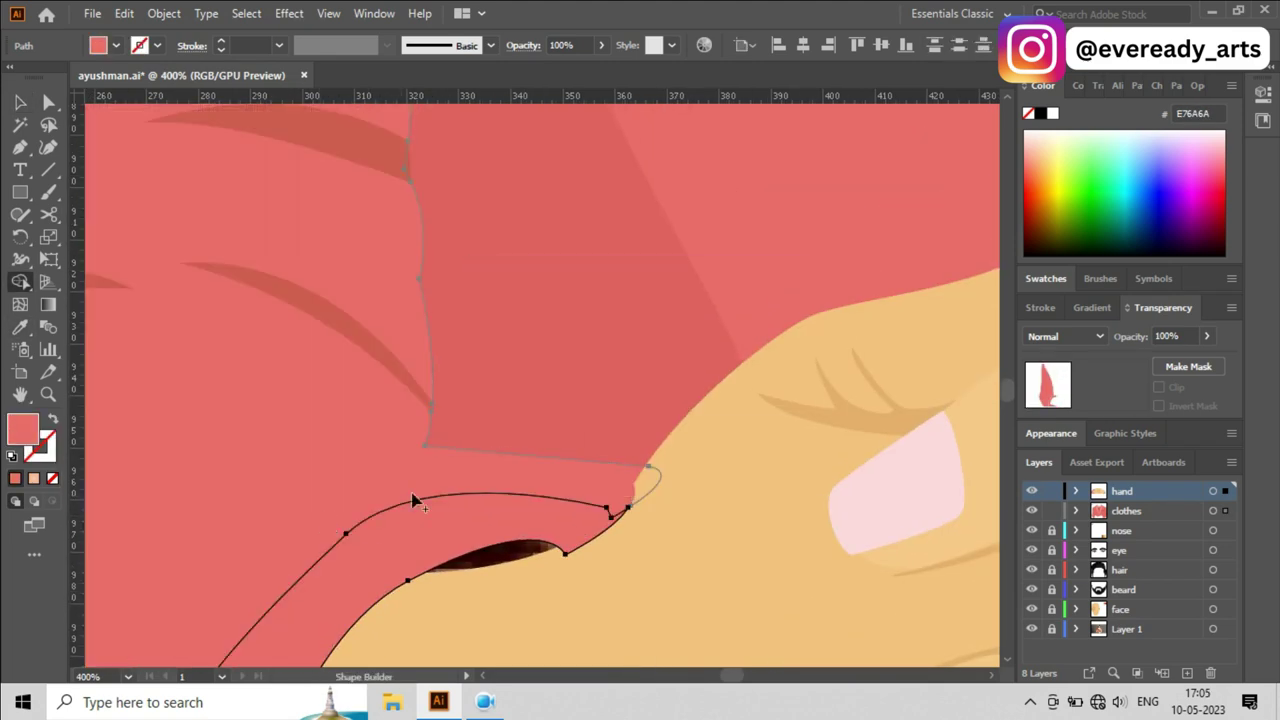
Step: Reselect the hand, the coral sleeve and the white cuff around the left wrist
scroll(400, 510, "down", 1)
scroll(494, 630, "down", 2)
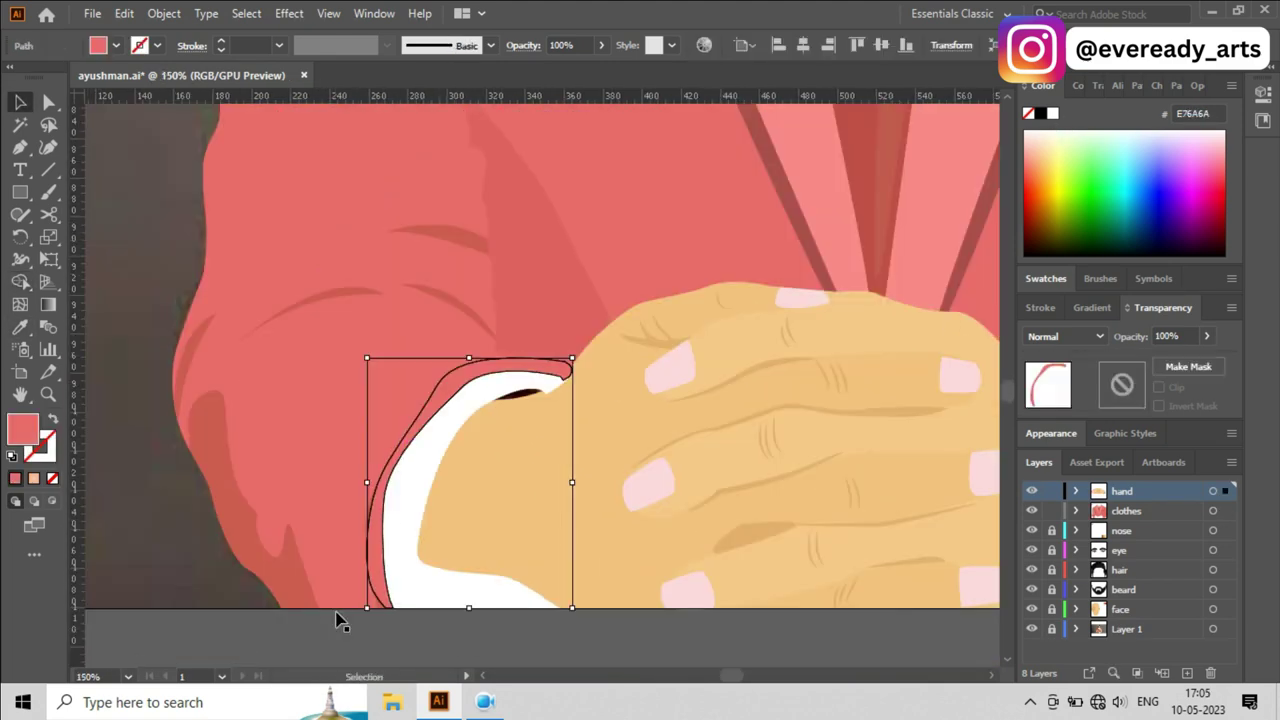
scroll(506, 480, "right", 1)
left_click(506, 480)
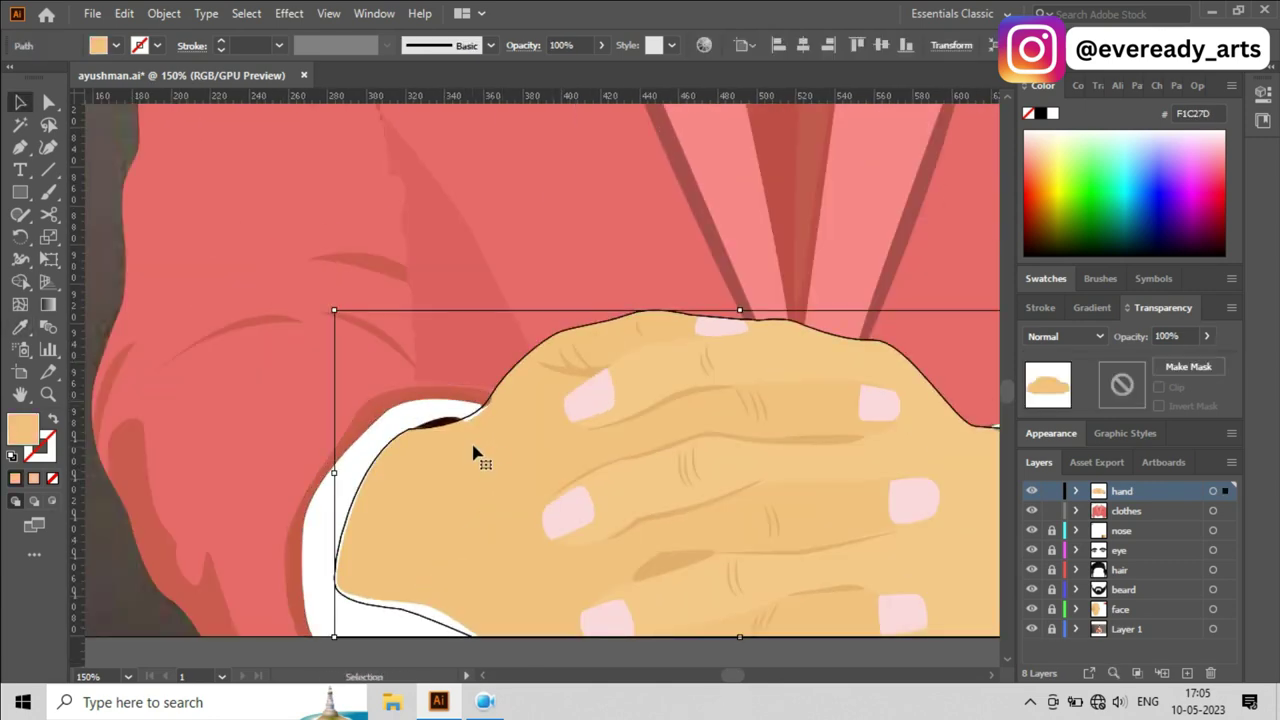
scroll(474, 449, "down", 1)
left_click(360, 562)
left_click(357, 562)
scroll(430, 400, "down", 2)
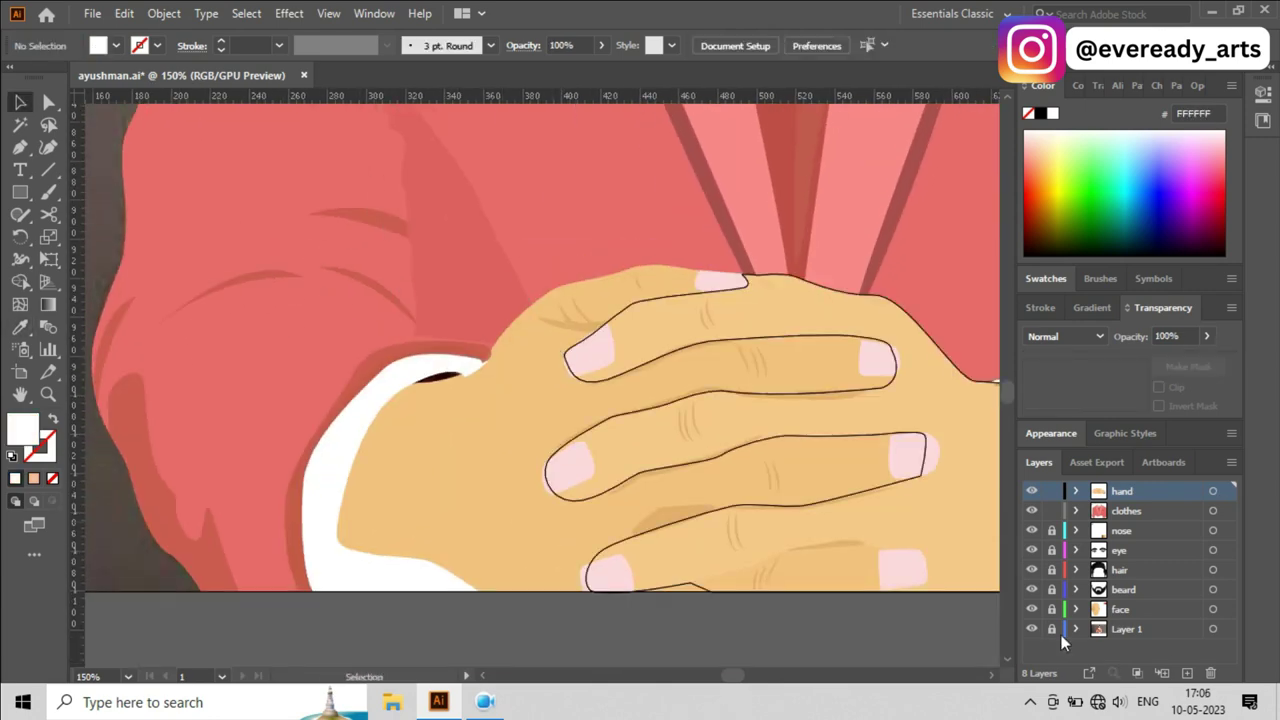
Step: Move the small colour swatches to the upper right, lock the remaining layers, and review the portrait
left_click(466, 331)
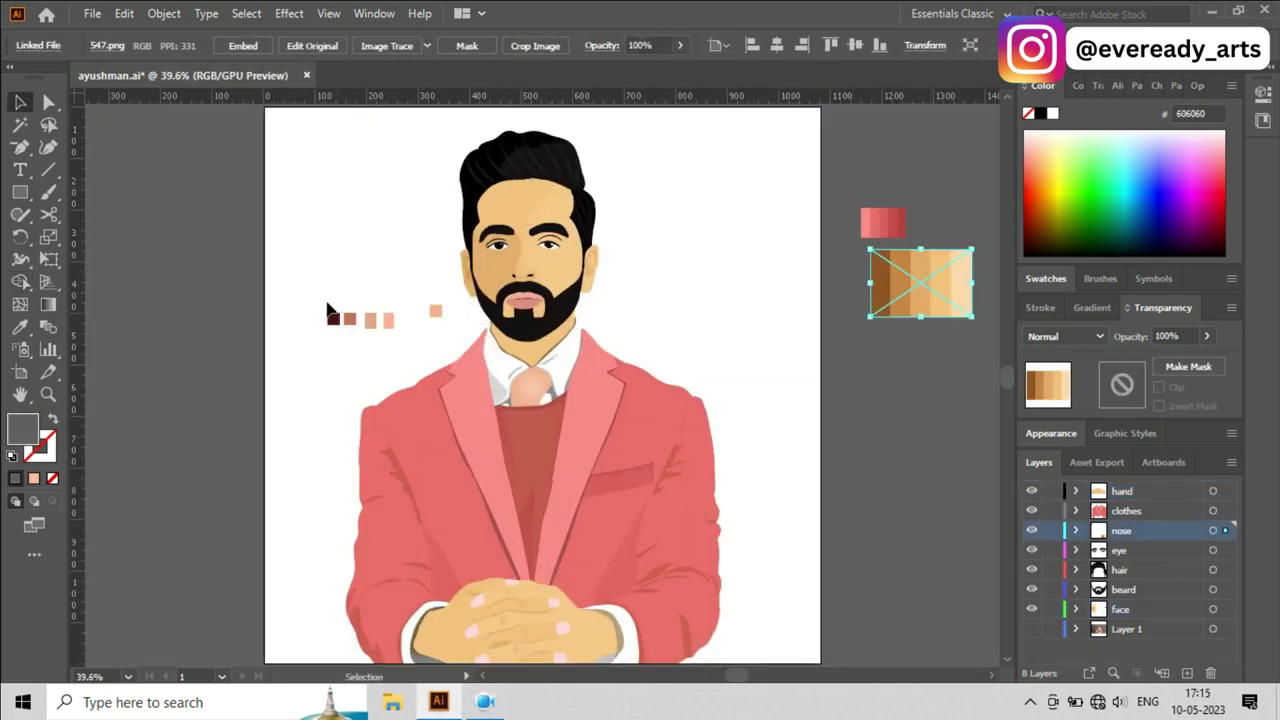
mouse_move(450, 335)
left_mouse_down()
mouse_move(298, 295)
mouse_move(862, 181)
left_mouse_up()
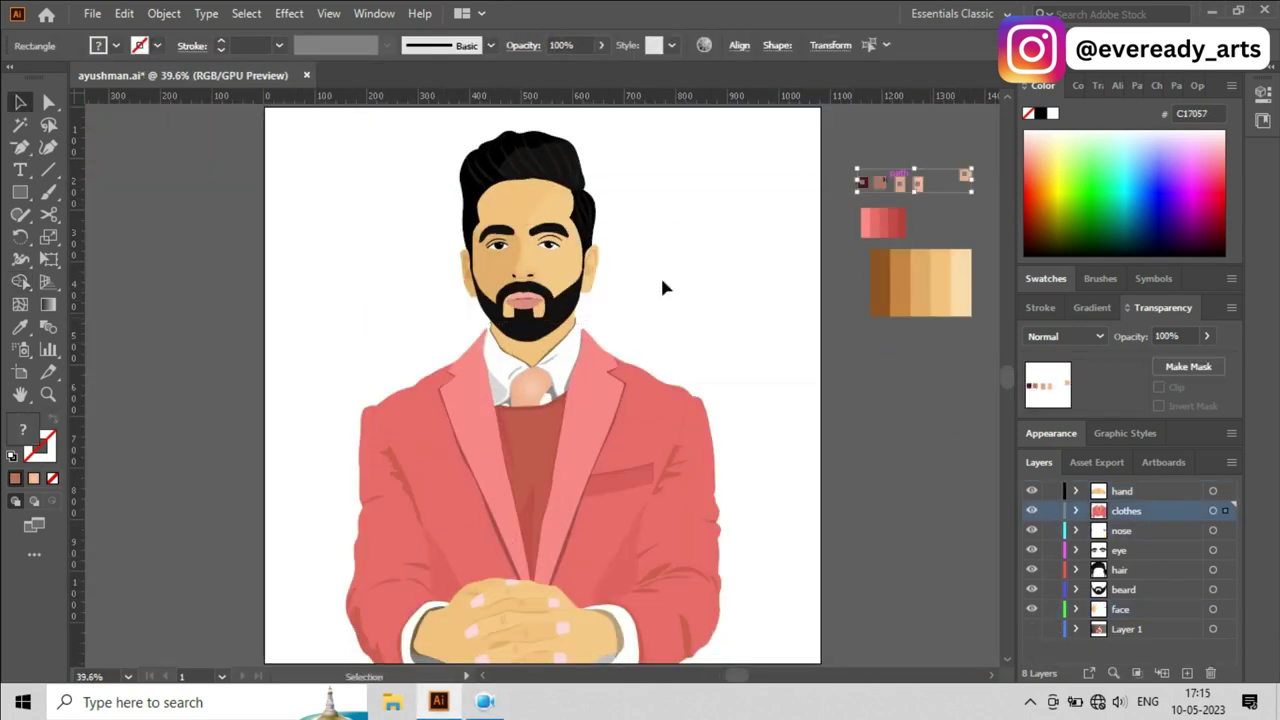
left_click(1051, 609, "alt")
scroll(535, 457, "up", 5)
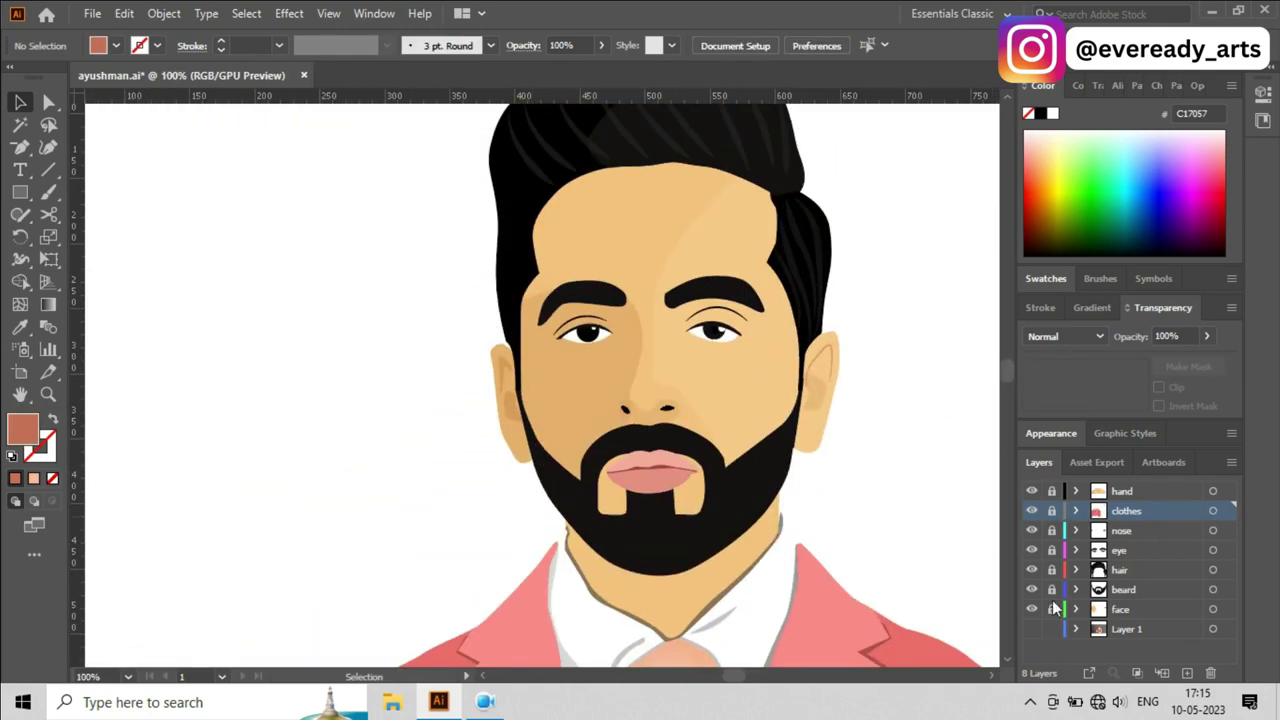
left_click(760, 260)
left_click(928, 333)
scroll(927, 333, "down", 1, "alt")
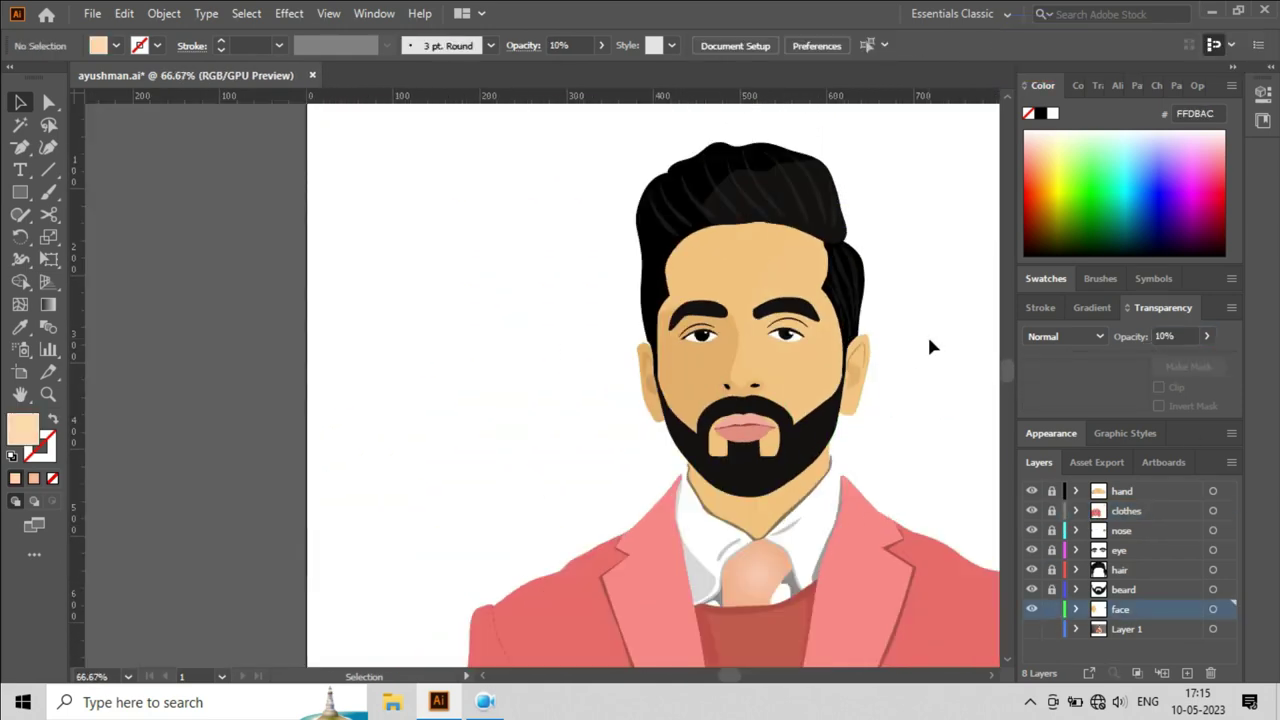
scroll(929, 340, "down", 1)
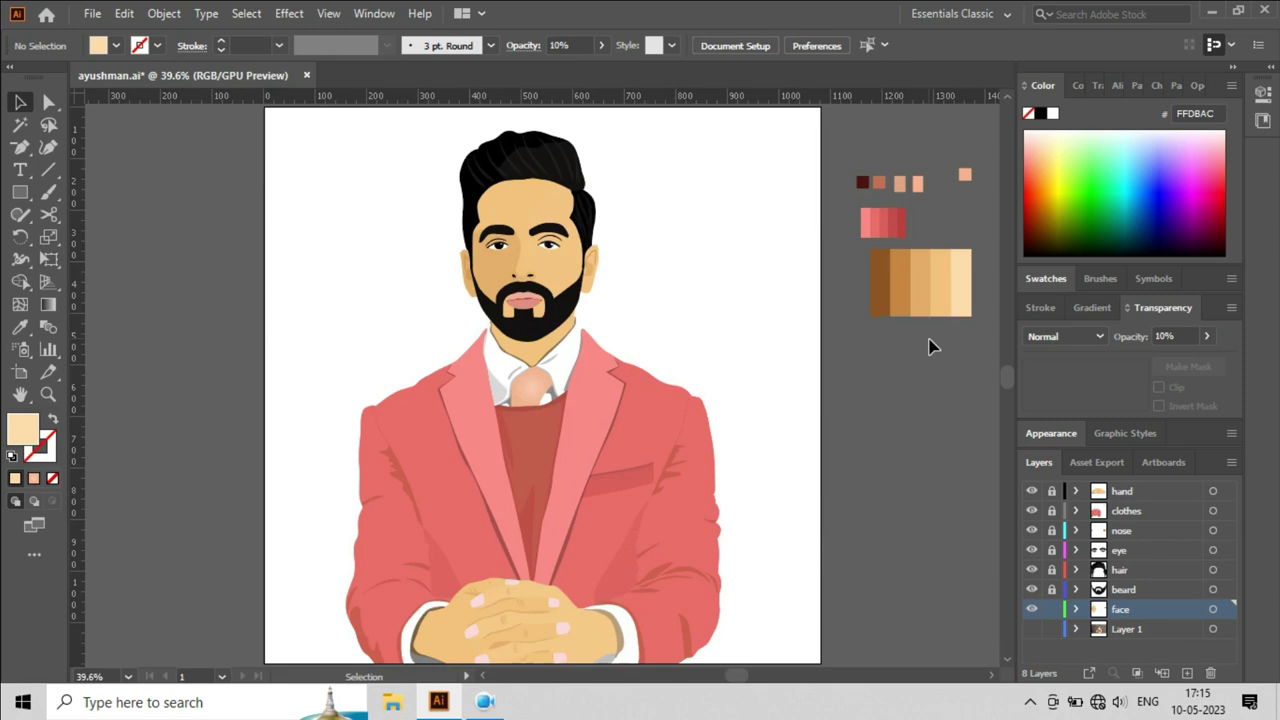